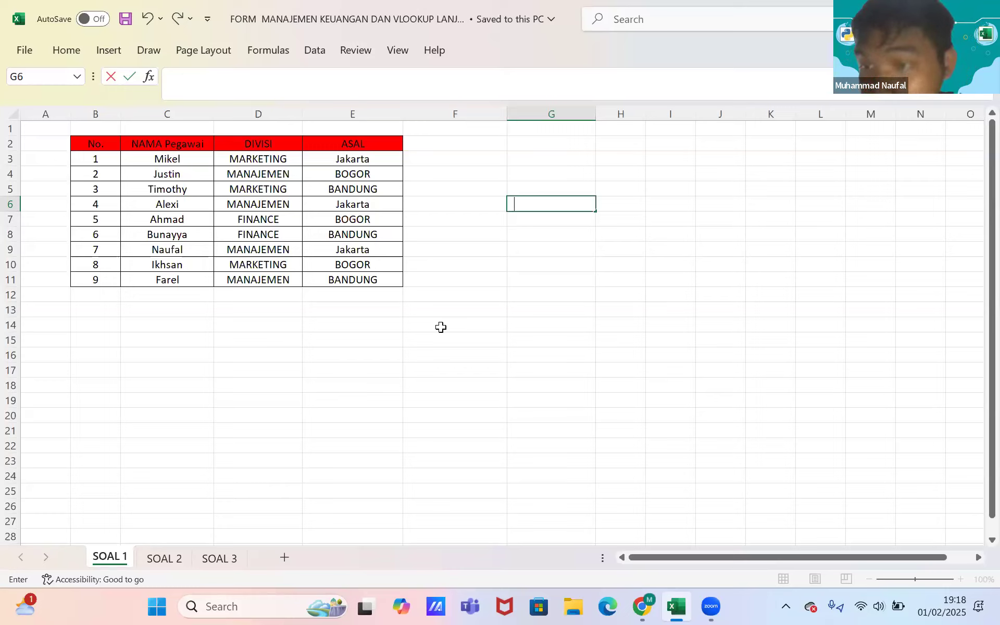
{"action": "left_click", "coordinate": [72, 51]}
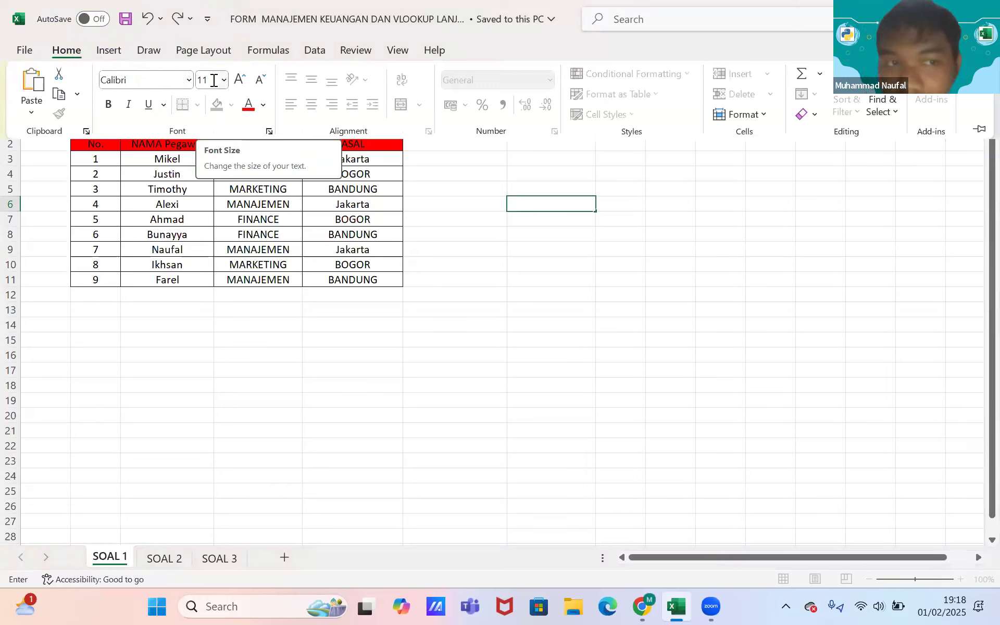
{"action": "left_click", "coordinate": [98, 50]}
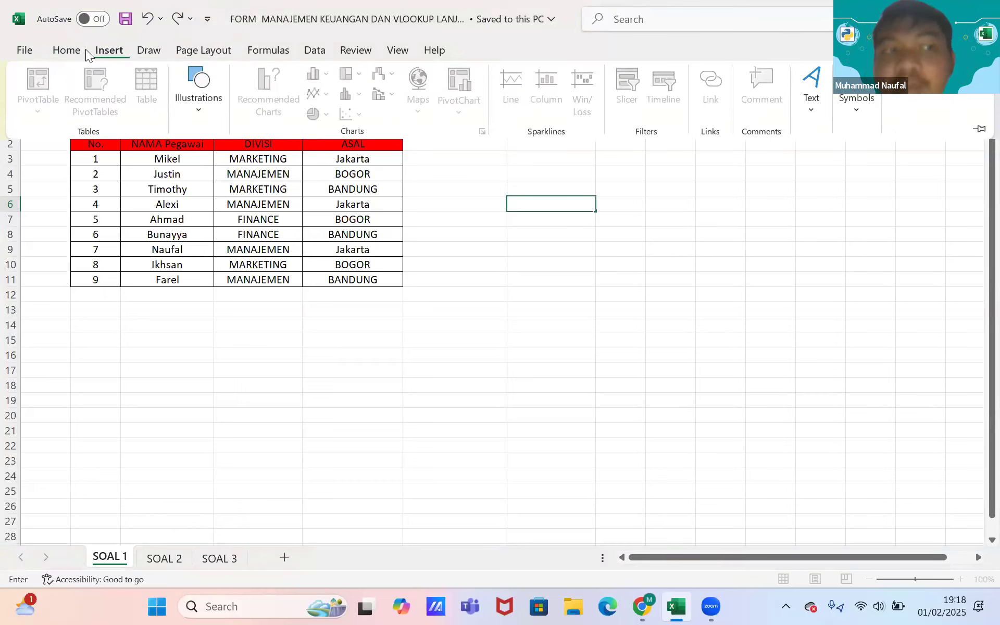
{"action": "left_click", "coordinate": [84, 49]}
{"action": "left_click", "coordinate": [106, 49]}
{"action": "left_click", "coordinate": [129, 47]}
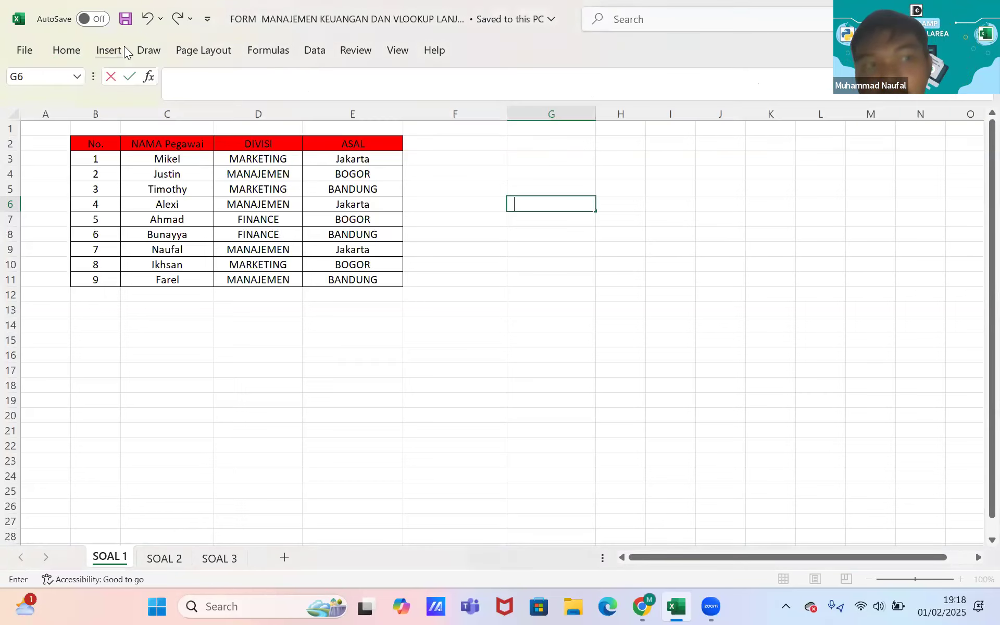
{"action": "left_click", "coordinate": [69, 46]}
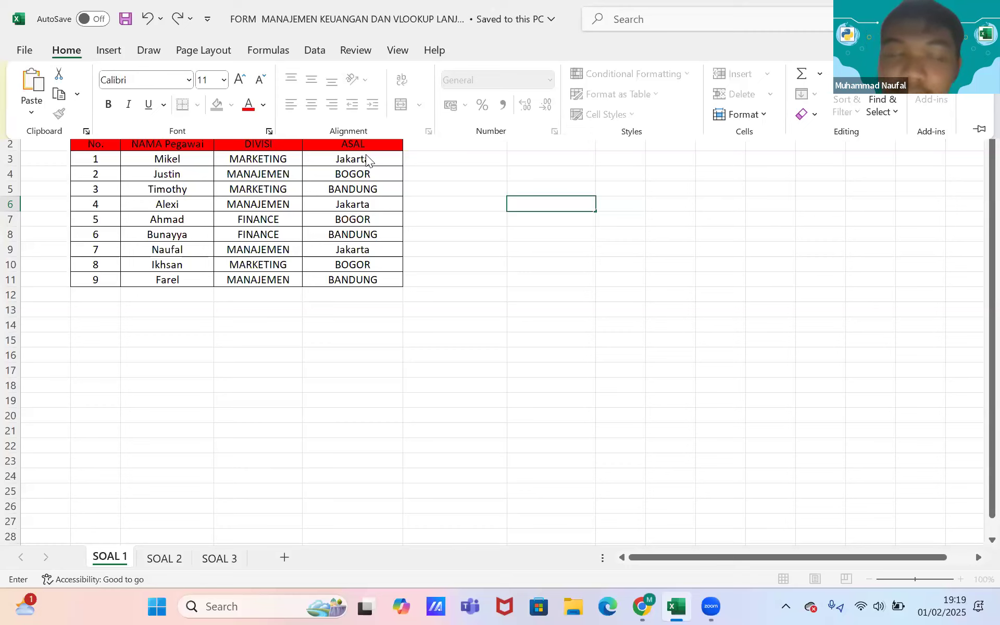
- Open the ribbon customization options and list the Commands Not in the Ribbon
{"action": "left_click", "coordinate": [32, 47]}
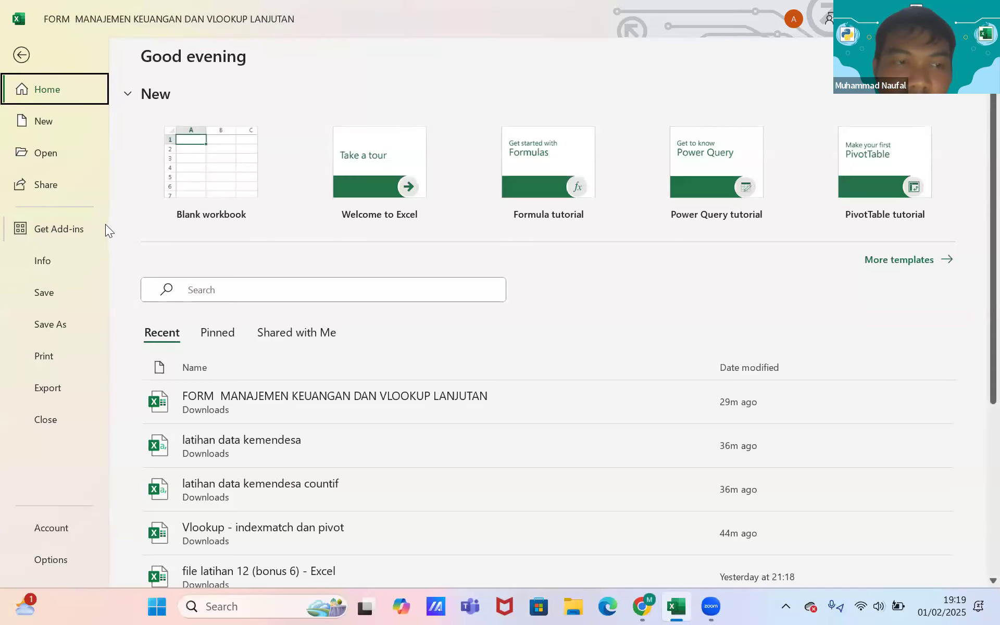
{"action": "left_click", "coordinate": [58, 560]}
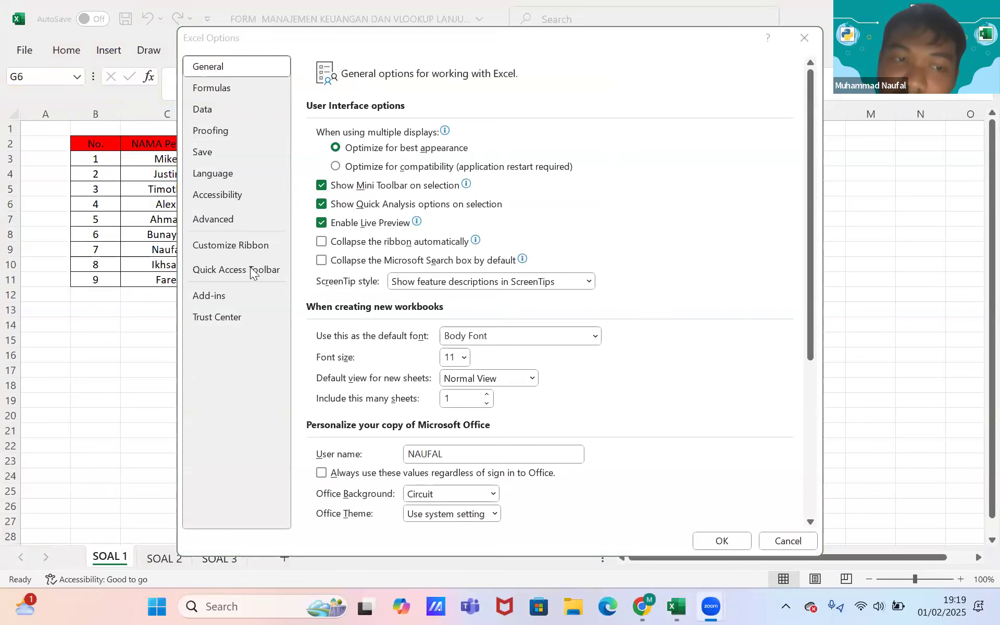
{"action": "left_click", "coordinate": [246, 249]}
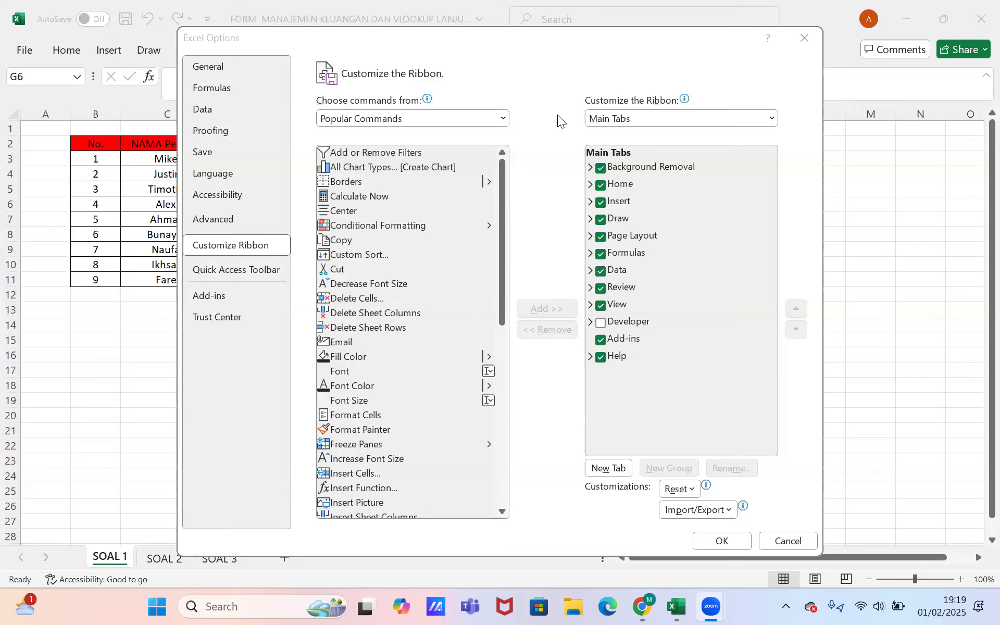
{"action": "left_click", "coordinate": [499, 118]}
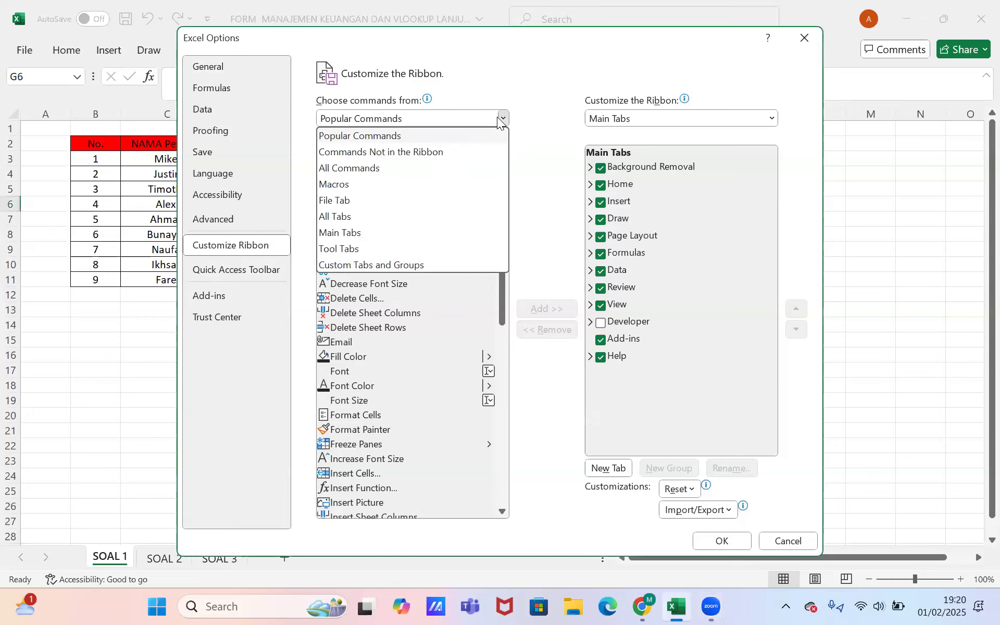
{"action": "left_click", "coordinate": [437, 152]}
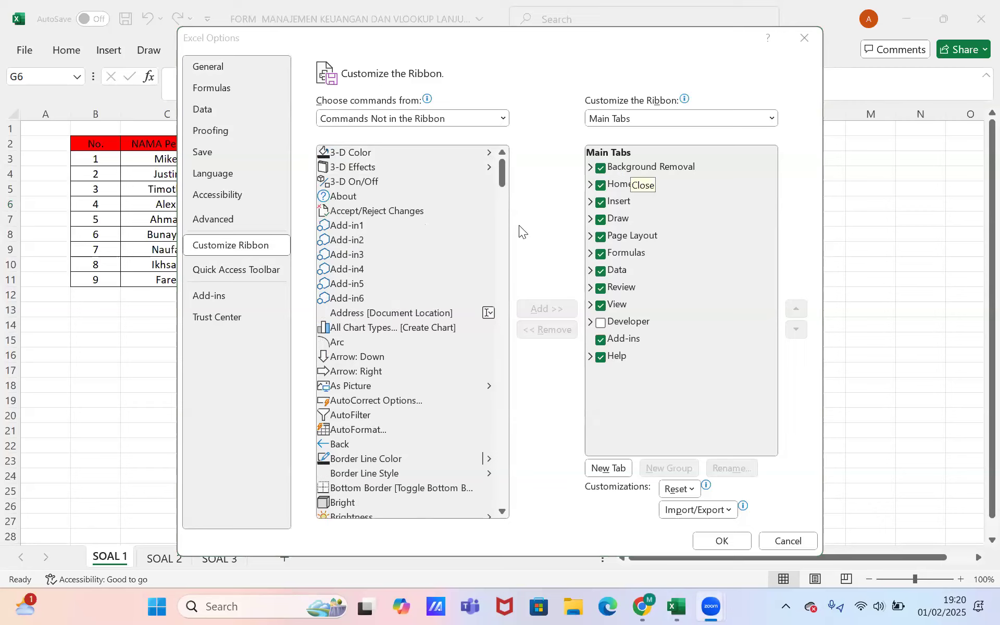
- Find the Form command among the Commands Not in the Ribbon and try to add it to the ribbon
{"action": "mouse_move", "coordinate": [502, 174]}
{"action": "left_mouse_down"}
{"action": "mouse_move", "coordinate": [510, 253]}
{"action": "mouse_move", "coordinate": [502, 289]}
{"action": "mouse_move", "coordinate": [497, 233]}
{"action": "mouse_move", "coordinate": [498, 259]}
{"action": "left_mouse_up"}
{"action": "left_click", "coordinate": [339, 391]}
{"action": "left_click", "coordinate": [331, 405]}
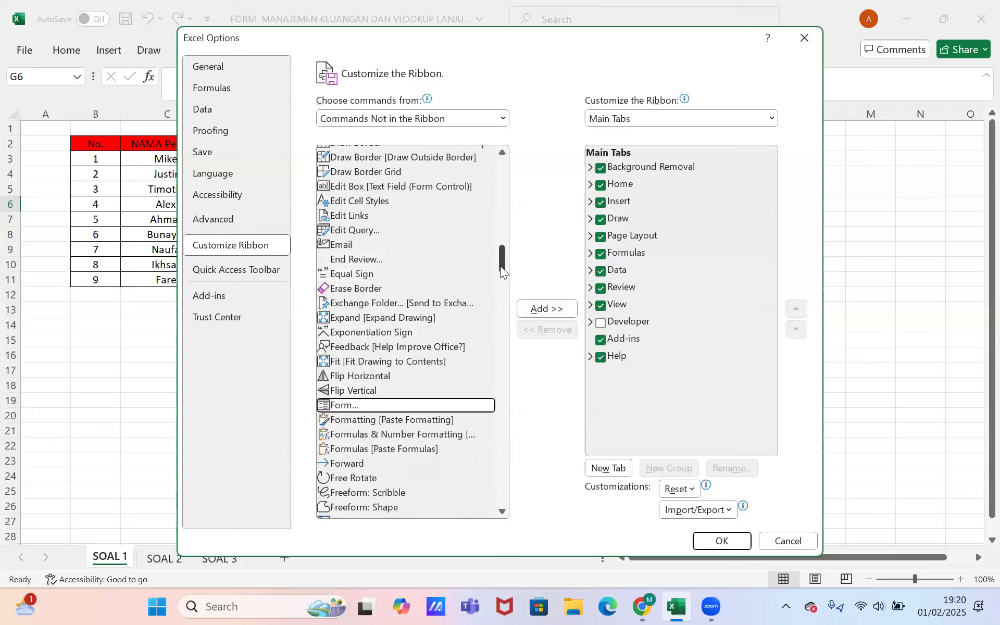
{"action": "left_click_drag", "start_coordinate": [500, 266], "coordinate": [500, 270]}
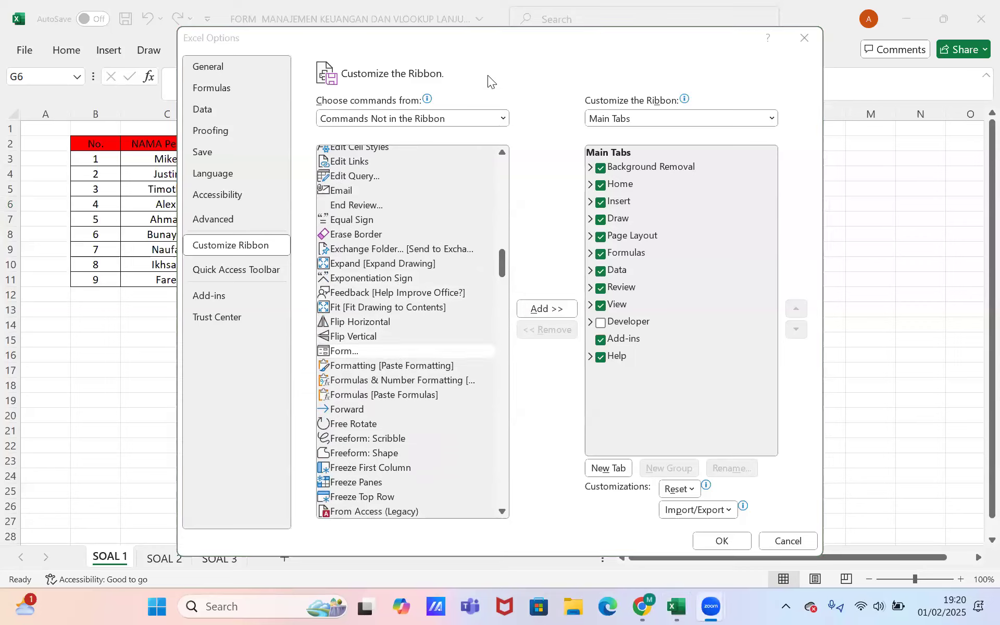
{"action": "left_click", "coordinate": [335, 352]}
{"action": "left_click", "coordinate": [539, 314]}
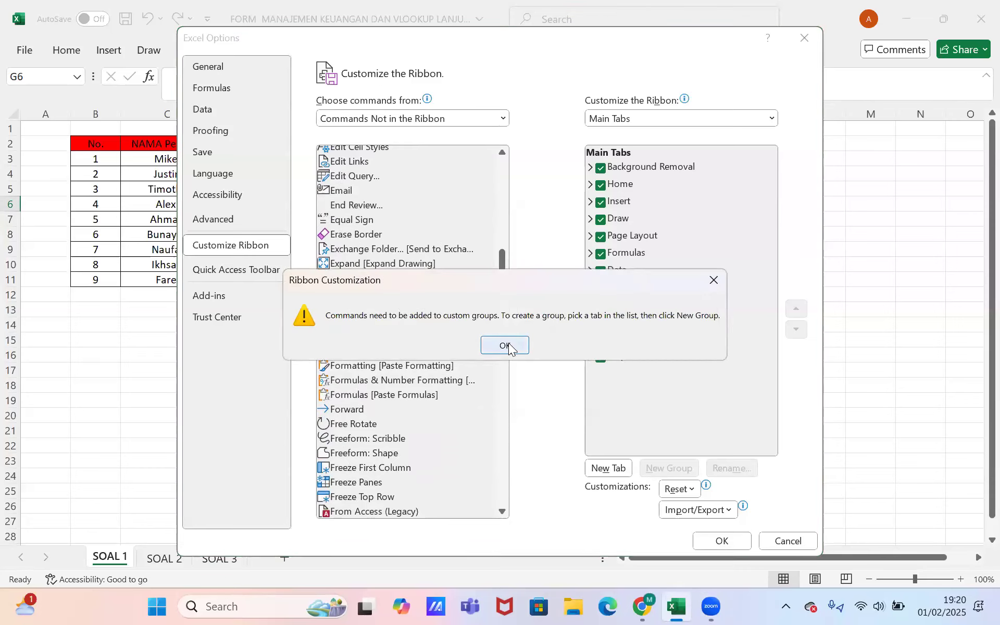
{"action": "left_click", "coordinate": [511, 345]}
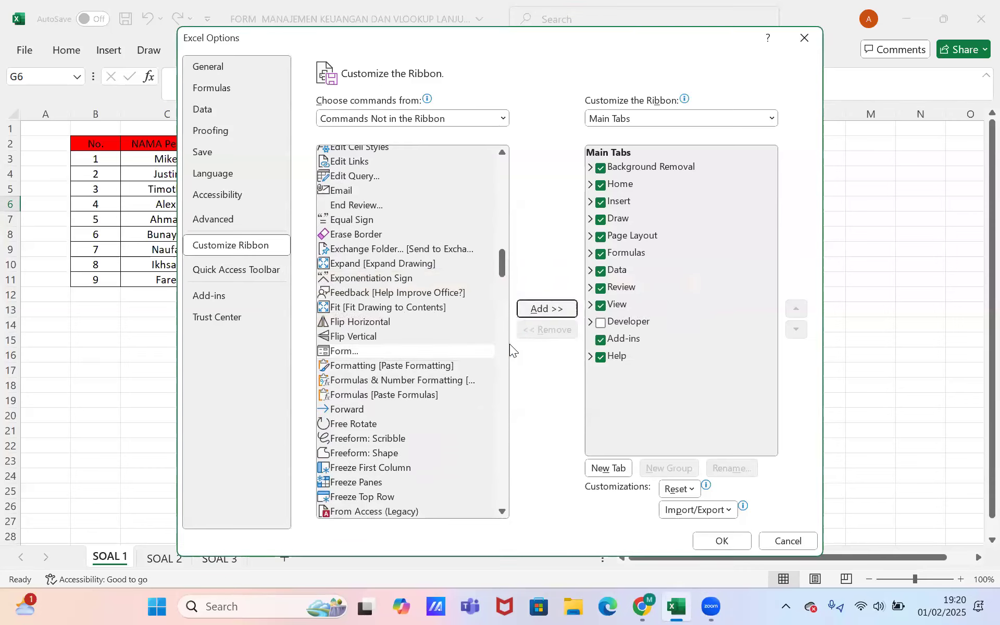
{"action": "left_click", "coordinate": [540, 312]}
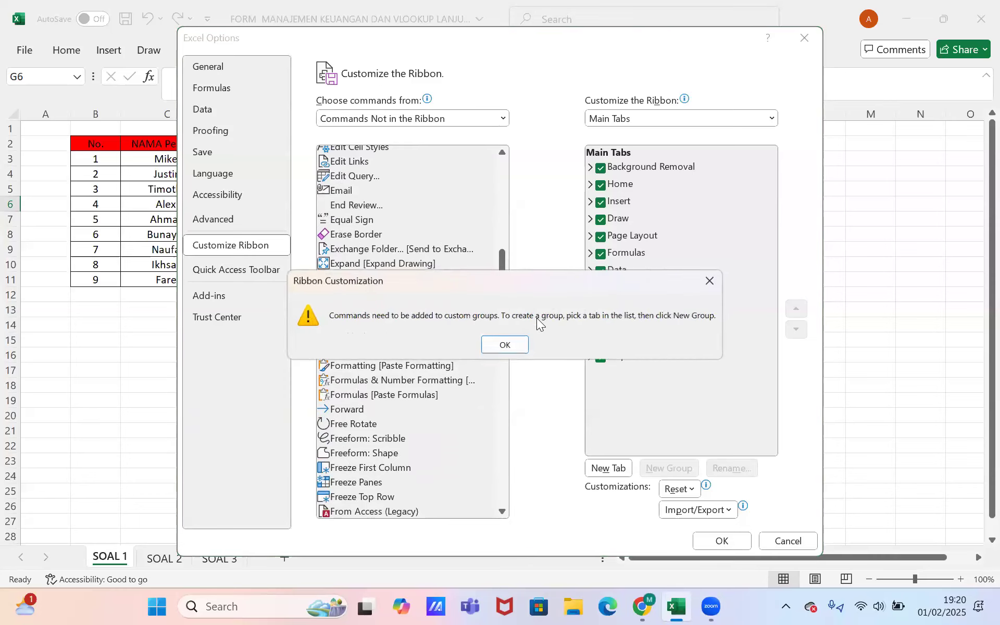
{"action": "left_click", "coordinate": [505, 345]}
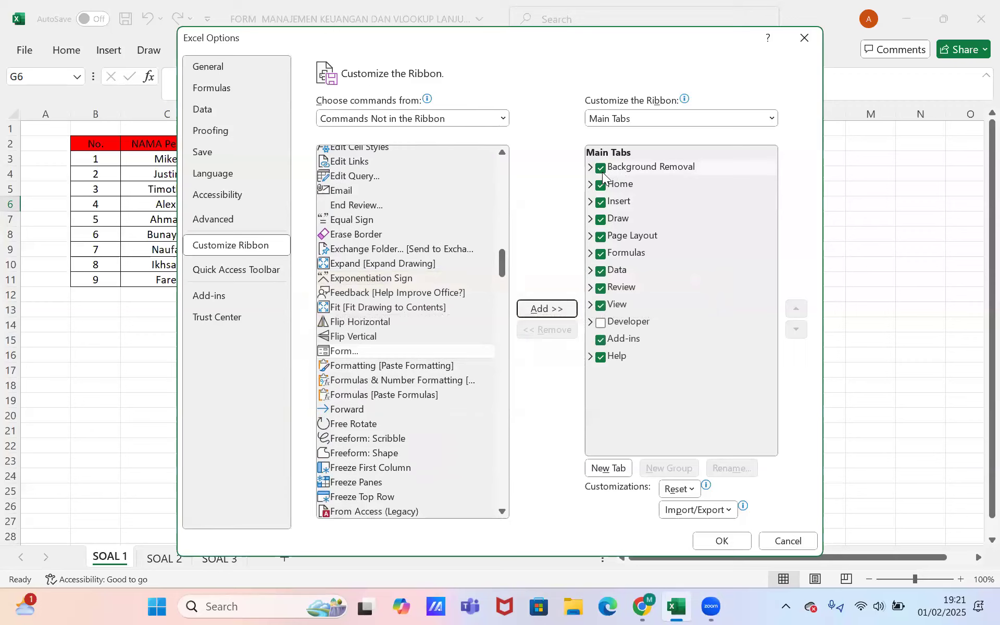
- Try to add the Form command to the Background Removal tab of the ribbon, and close the options
{"action": "left_click", "coordinate": [589, 167]}
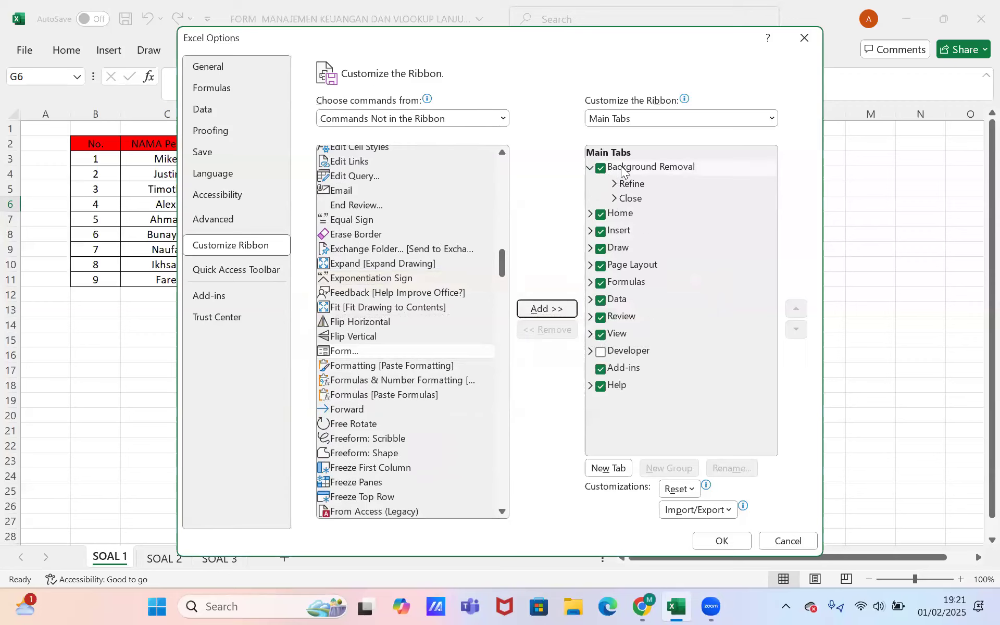
{"action": "left_click", "coordinate": [623, 172]}
{"action": "left_click", "coordinate": [551, 309]}
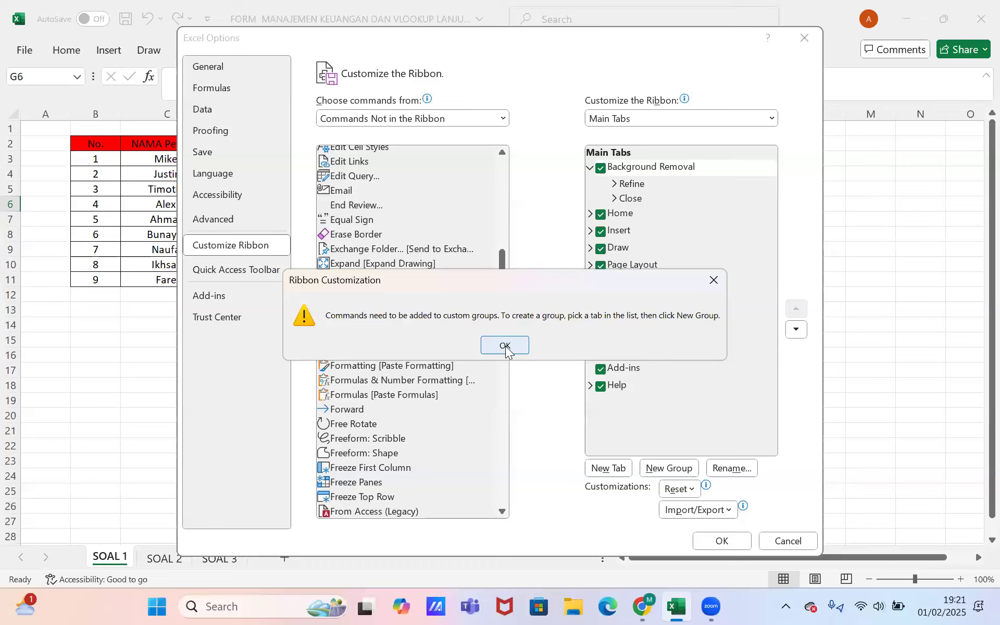
{"action": "left_click", "coordinate": [505, 346]}
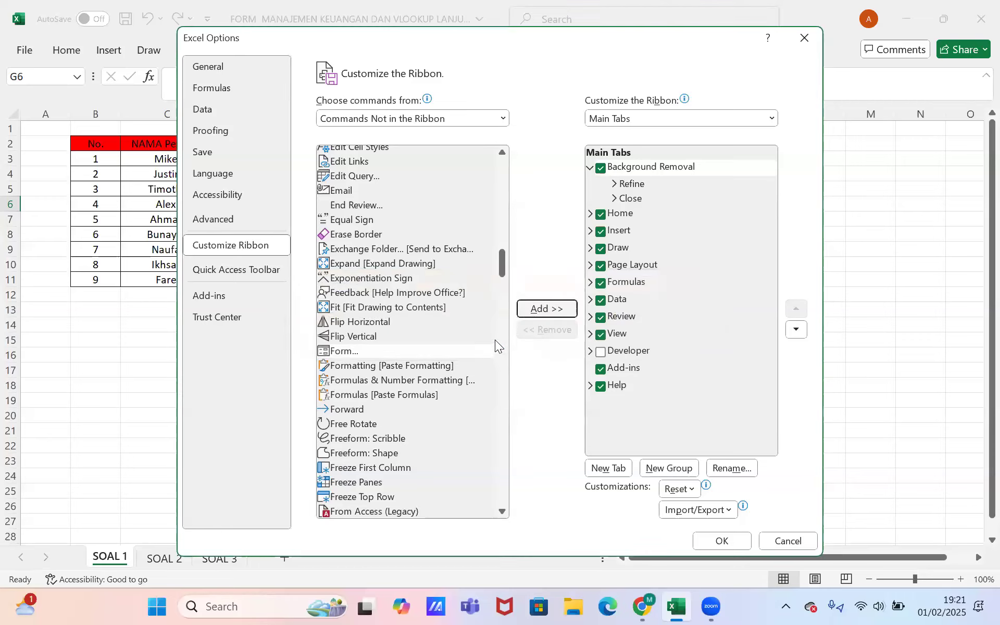
{"action": "left_click", "coordinate": [722, 540]}
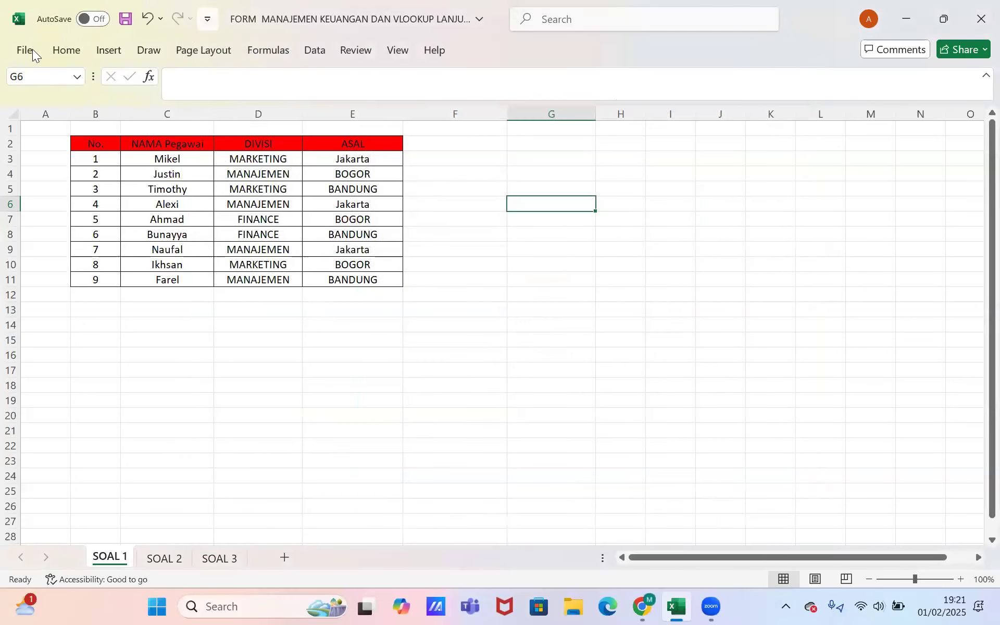
- Reopen the ribbon customization options and select the Developer tab as target and Form from Commands Not in the Ribbon
{"action": "left_click", "coordinate": [19, 54]}
{"action": "left_click", "coordinate": [55, 556]}
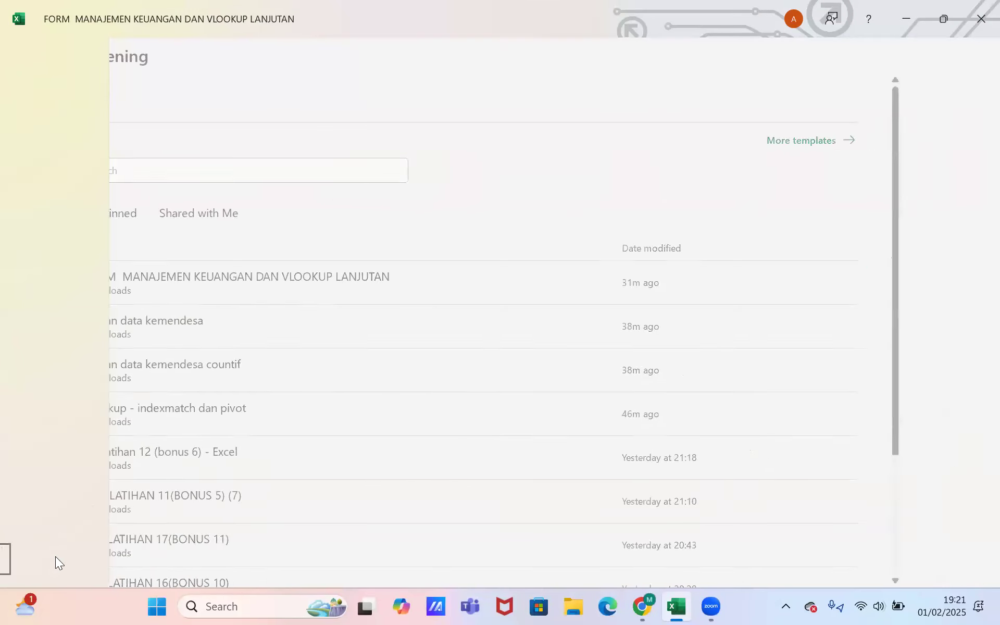
{"action": "left_click", "coordinate": [244, 245]}
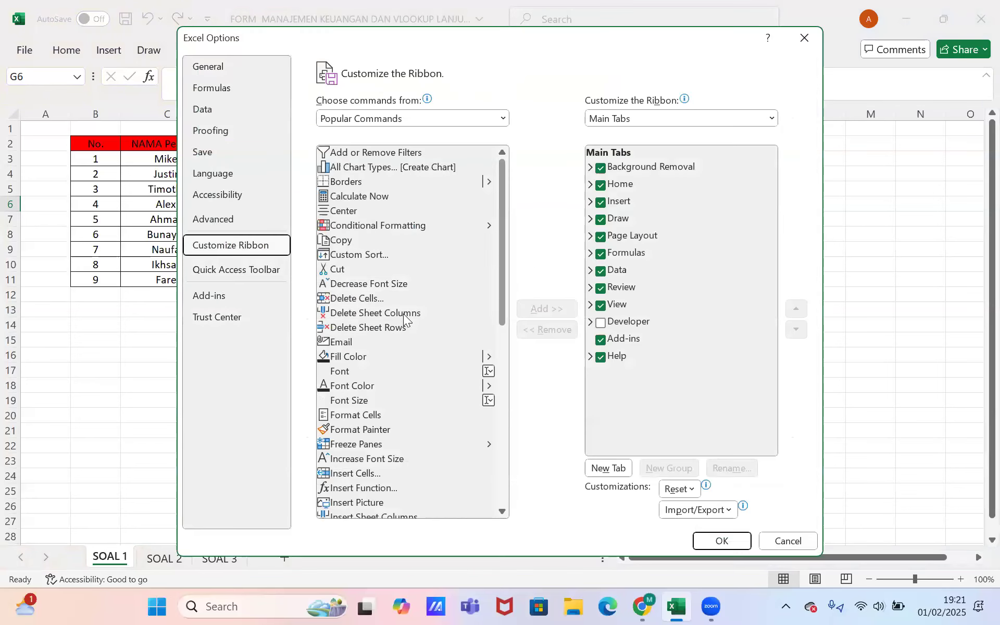
{"action": "left_click", "coordinate": [599, 325]}
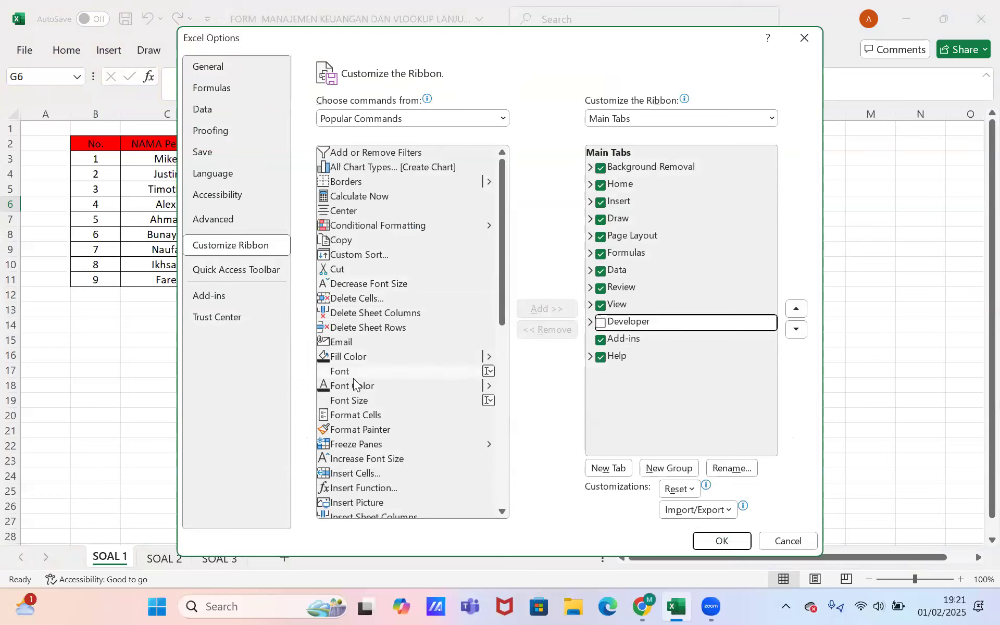
{"action": "left_click", "coordinate": [423, 118]}
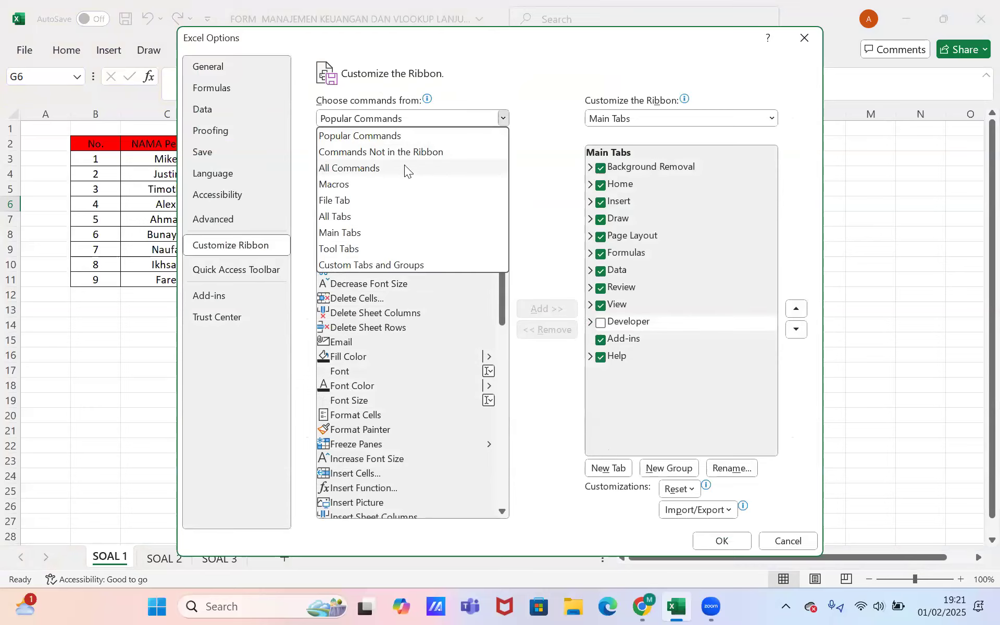
{"action": "left_click", "coordinate": [407, 155]}
{"action": "left_click_drag", "start_coordinate": [498, 174], "coordinate": [502, 278]}
{"action": "scroll", "coordinate": [497, 208], "scroll_direction": "down", "scroll_amount": 4}
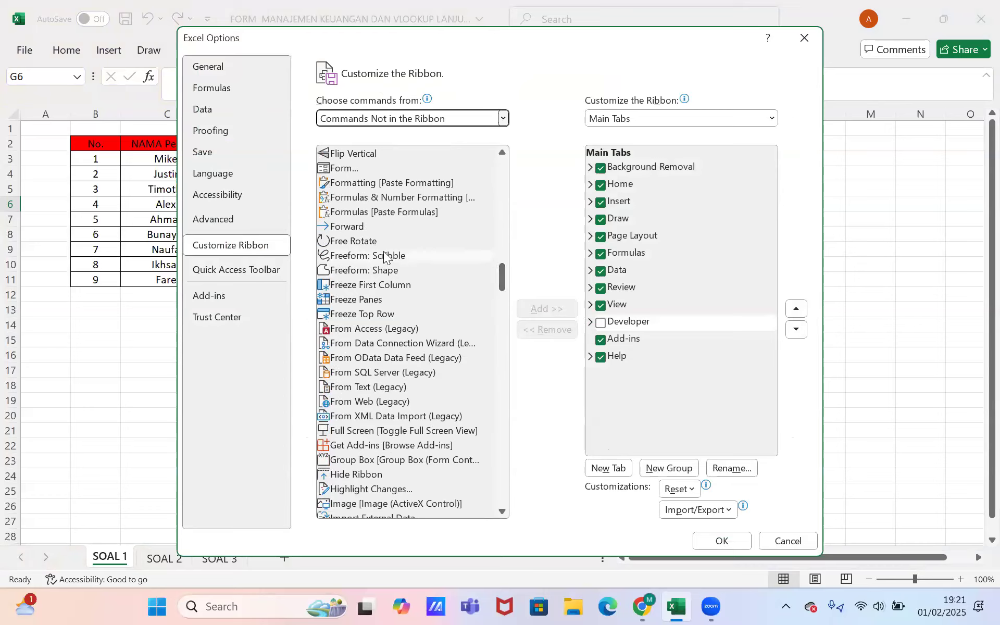
{"action": "left_click", "coordinate": [377, 164]}
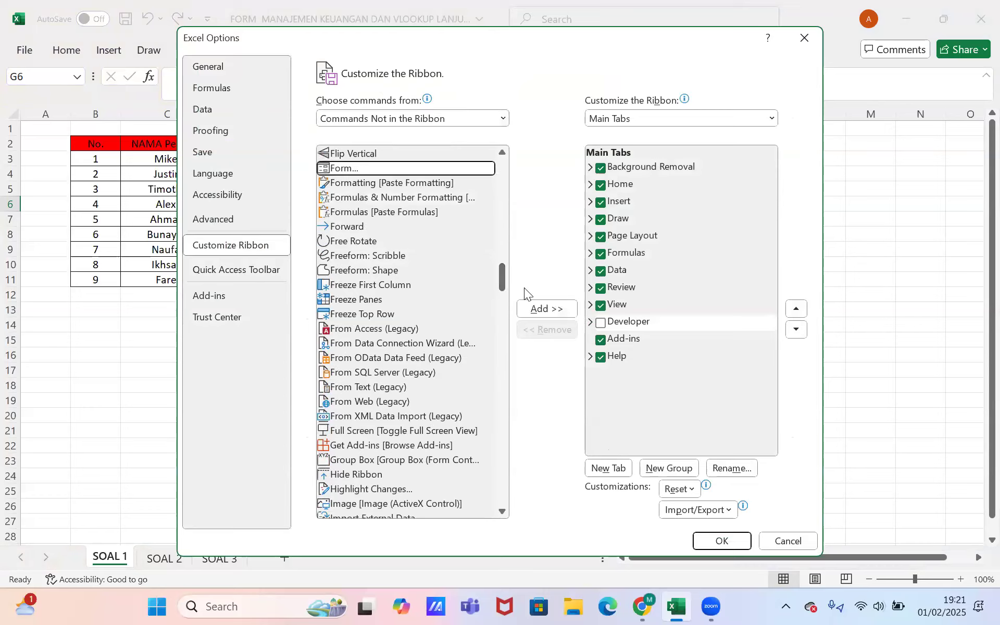
- Create a new custom group under Developer, add the Form command to it and apply the ribbon customization
{"action": "left_click", "coordinate": [544, 308]}
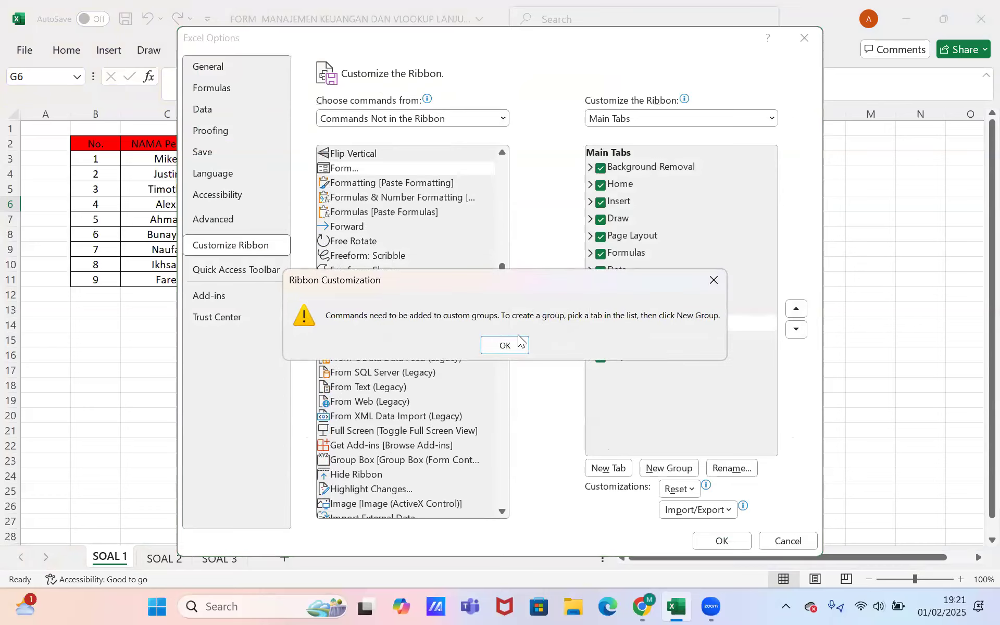
{"action": "left_click", "coordinate": [510, 344]}
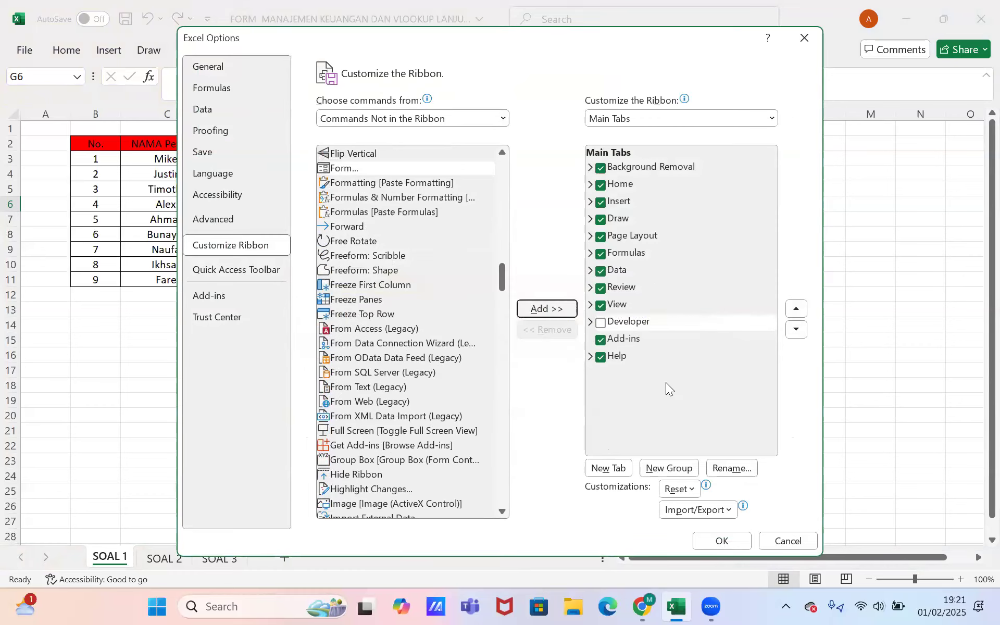
{"action": "left_click", "coordinate": [666, 467]}
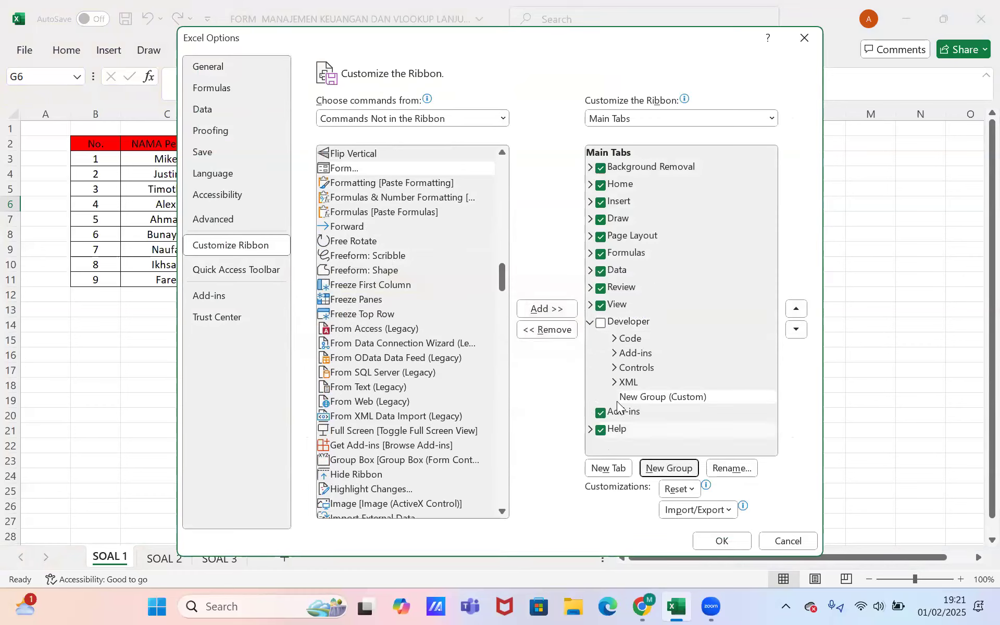
{"action": "left_click", "coordinate": [342, 170]}
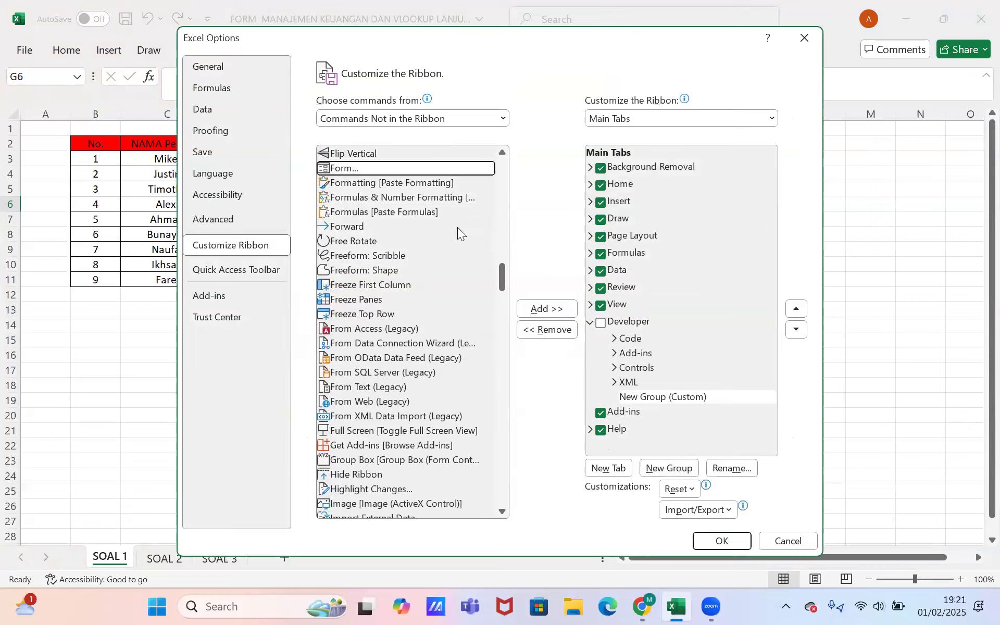
{"action": "left_click", "coordinate": [547, 308]}
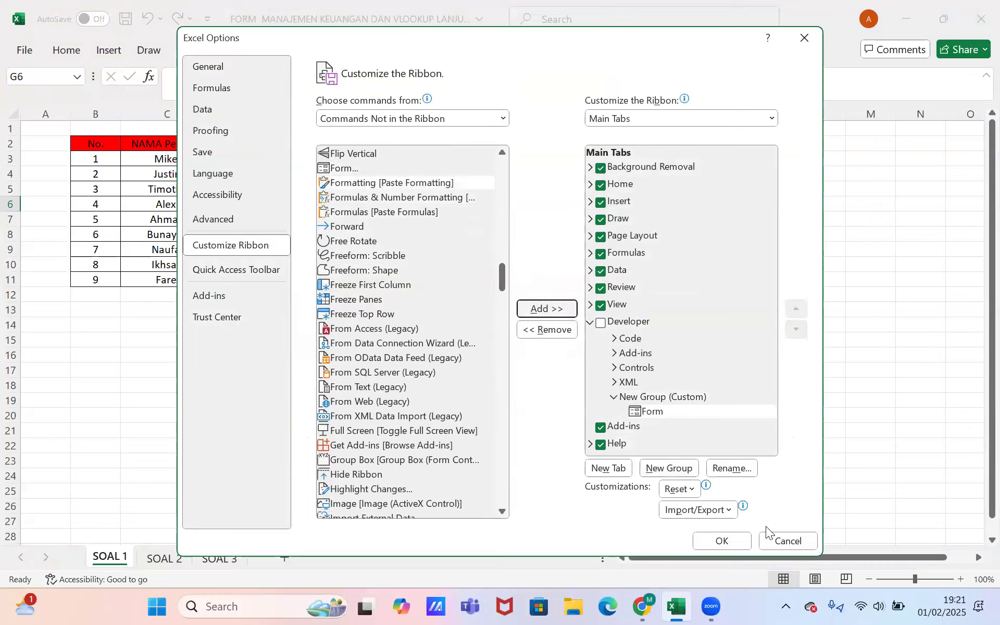
{"action": "left_click", "coordinate": [726, 537]}
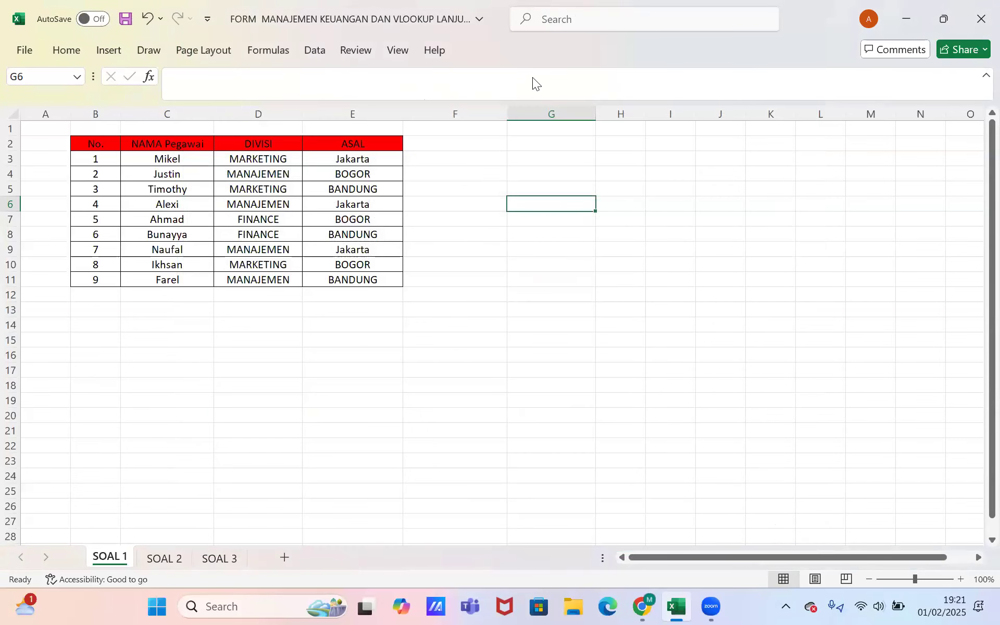
- Look through the ribbon for the newly added Form command
{"action": "left_click", "coordinate": [315, 50]}
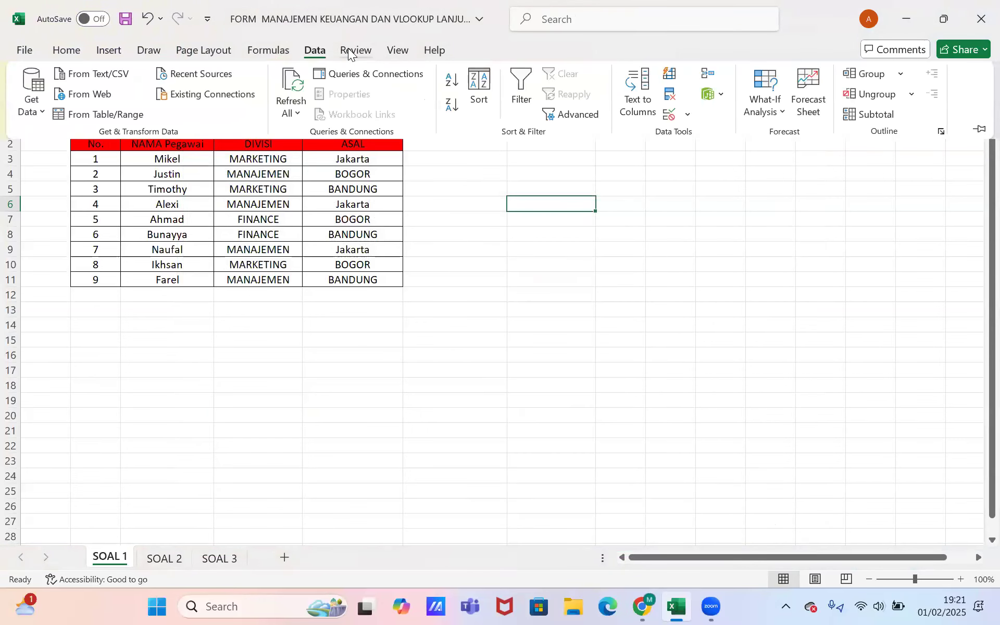
{"action": "left_click", "coordinate": [356, 50]}
{"action": "left_click", "coordinate": [390, 84]}
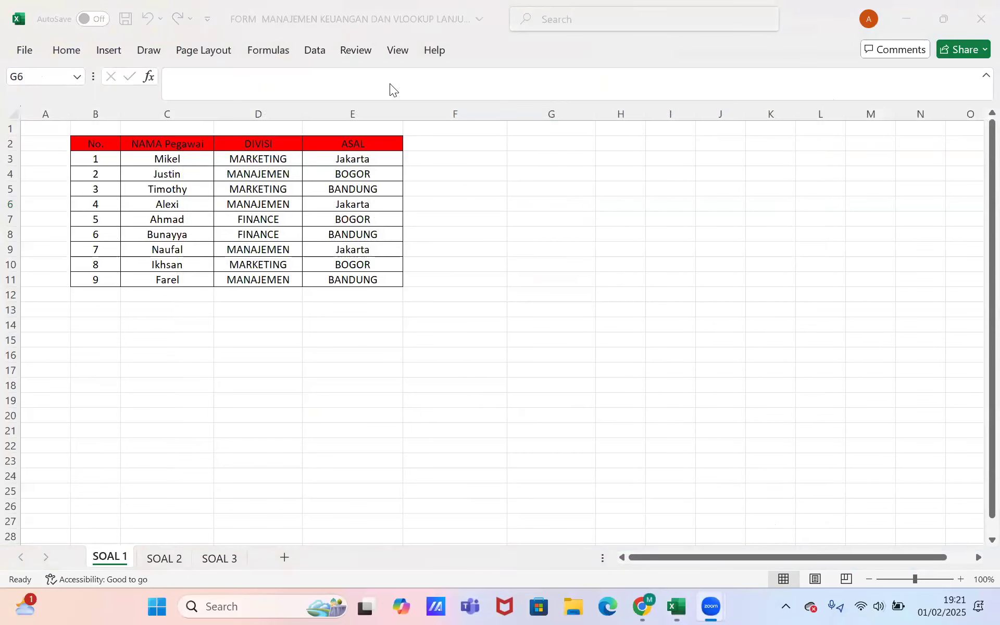
{"action": "right_click", "coordinate": [368, 52]}
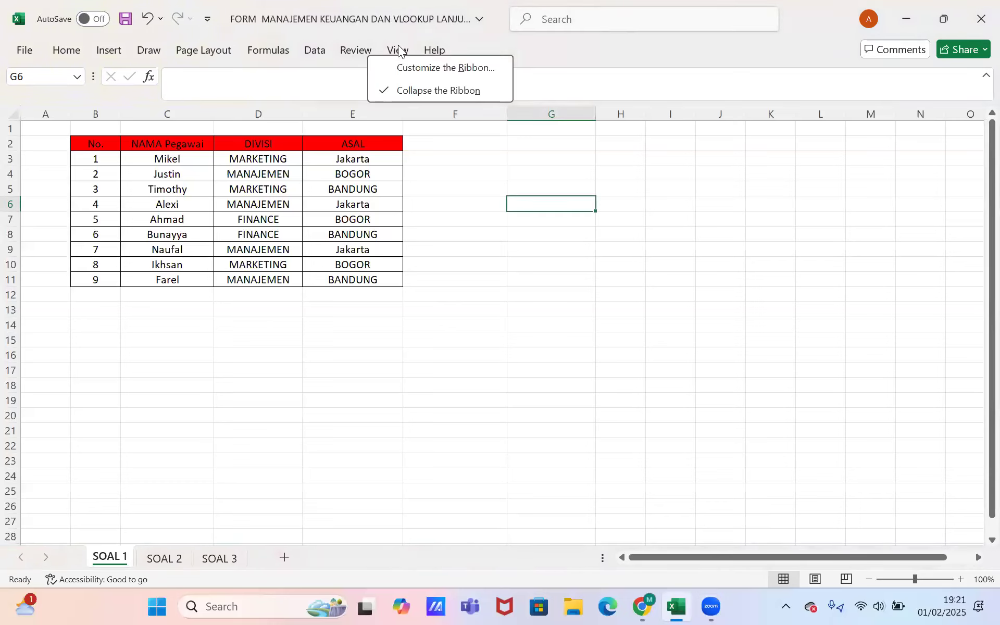
{"action": "left_click", "coordinate": [407, 48]}
{"action": "left_click", "coordinate": [430, 50]}
{"action": "left_click", "coordinate": [350, 49]}
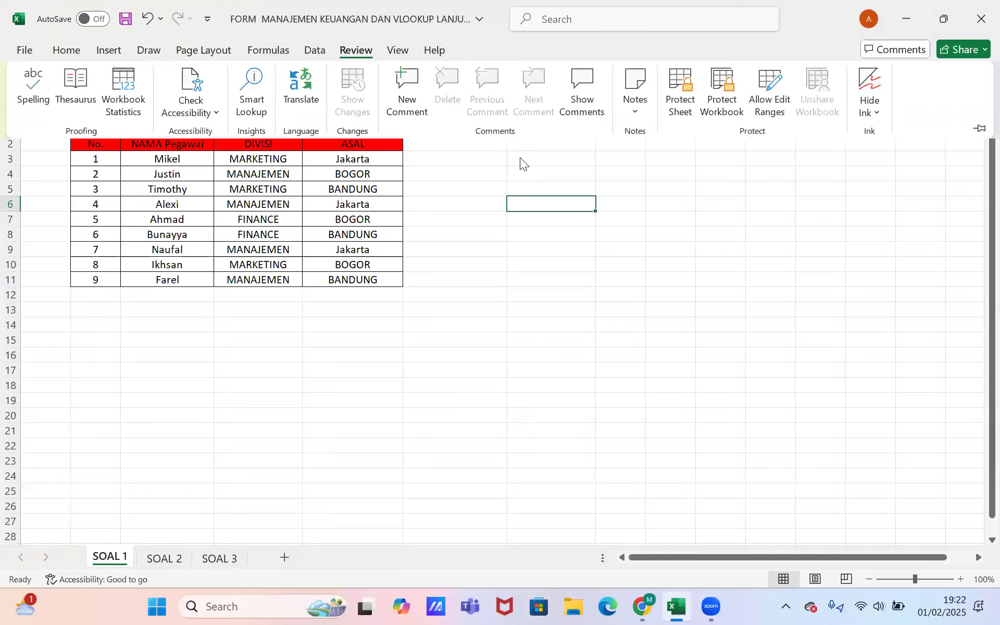
- Reset all ribbon and Quick Access Toolbar customizations in the Quick Access Toolbar options
{"action": "left_click", "coordinate": [307, 48]}
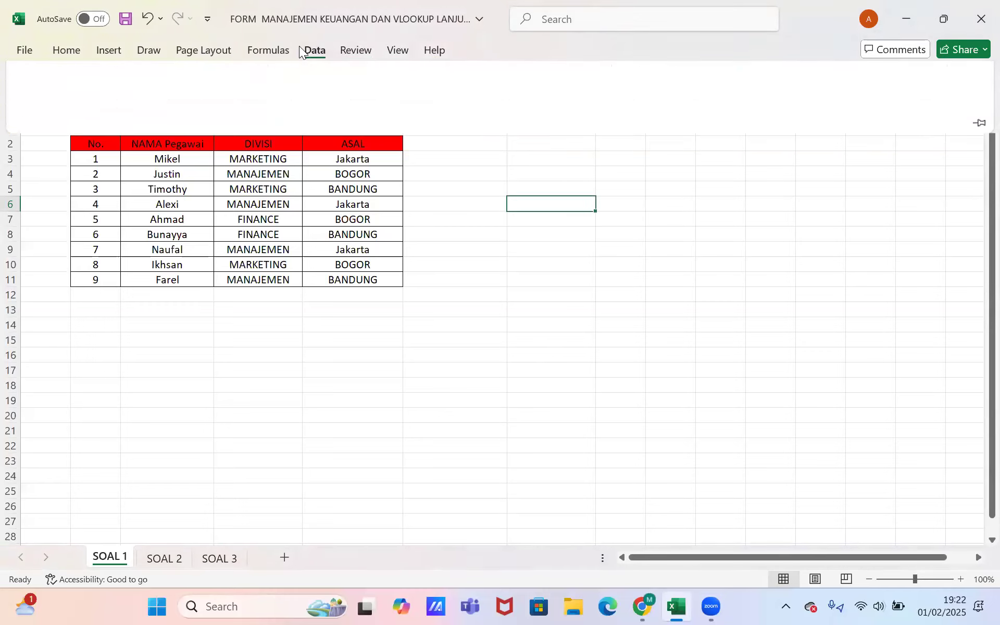
{"action": "left_click", "coordinate": [208, 19]}
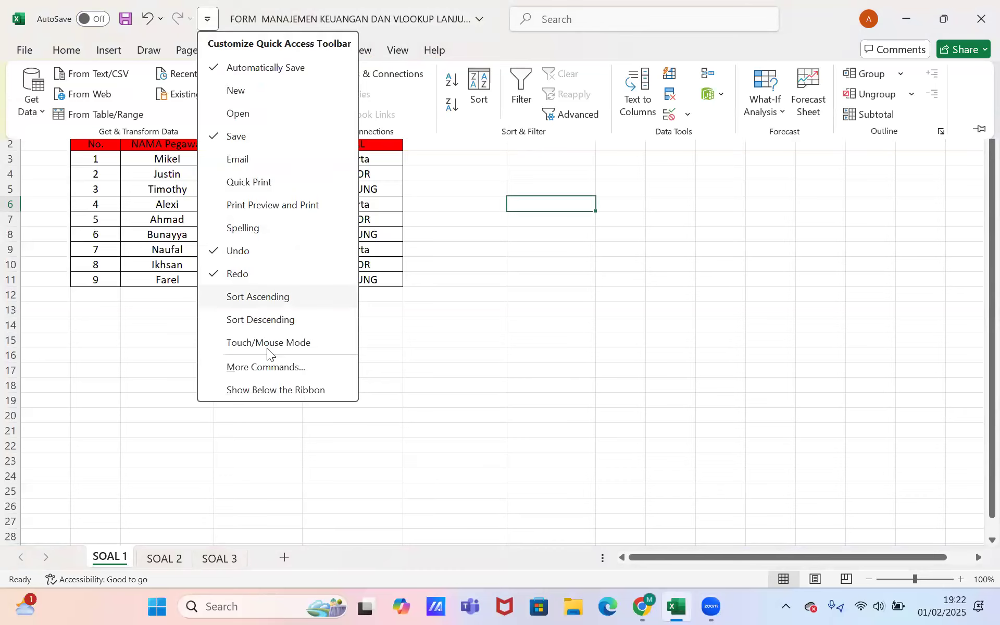
{"action": "left_click", "coordinate": [266, 368]}
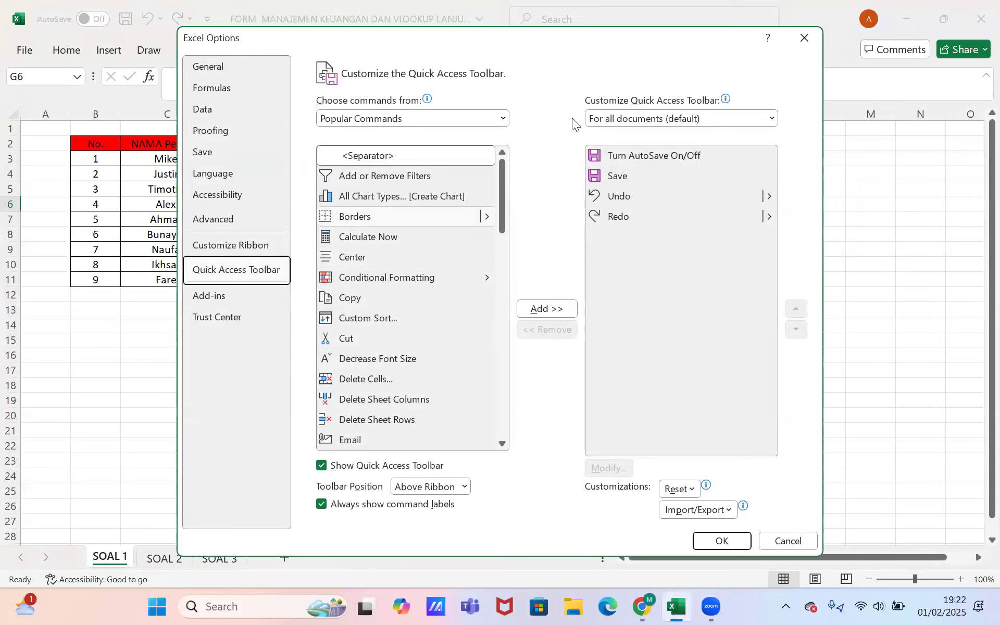
{"action": "left_click", "coordinate": [619, 122]}
{"action": "left_click", "coordinate": [618, 122]}
{"action": "left_click", "coordinate": [619, 123]}
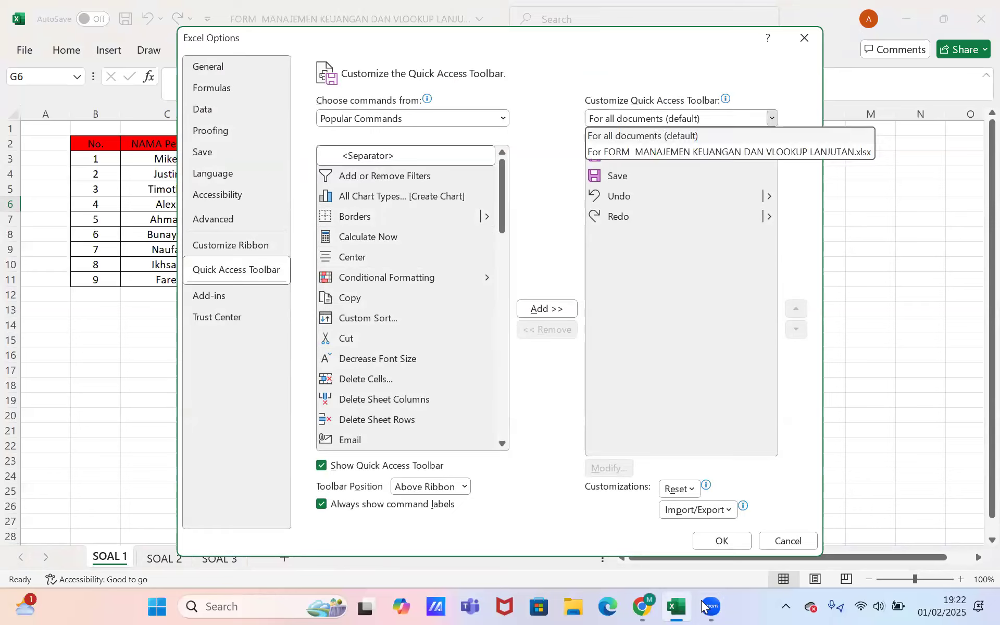
{"action": "left_click", "coordinate": [617, 121]}
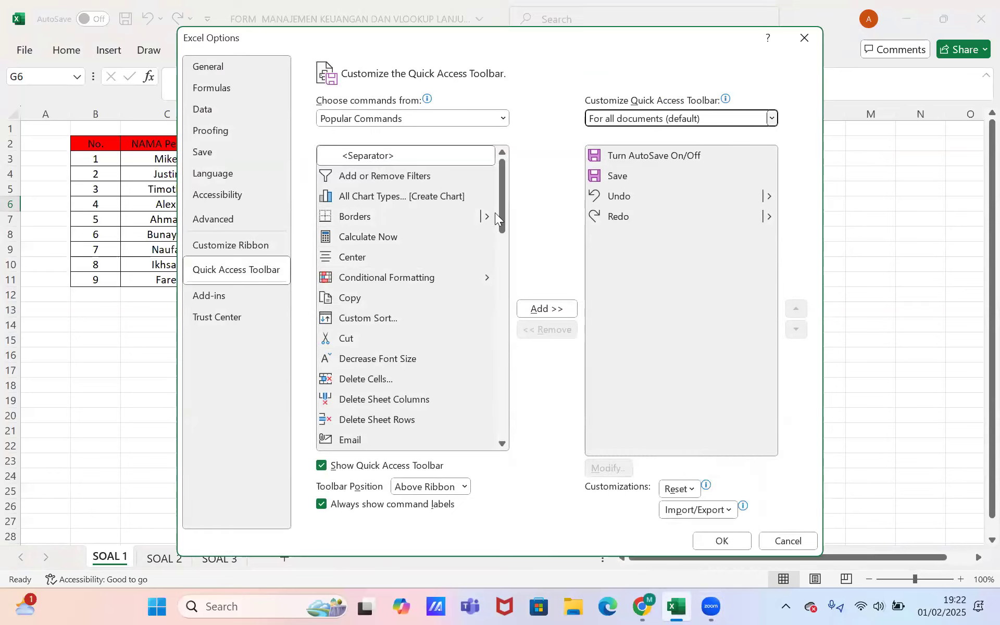
{"action": "left_click", "coordinate": [677, 490]}
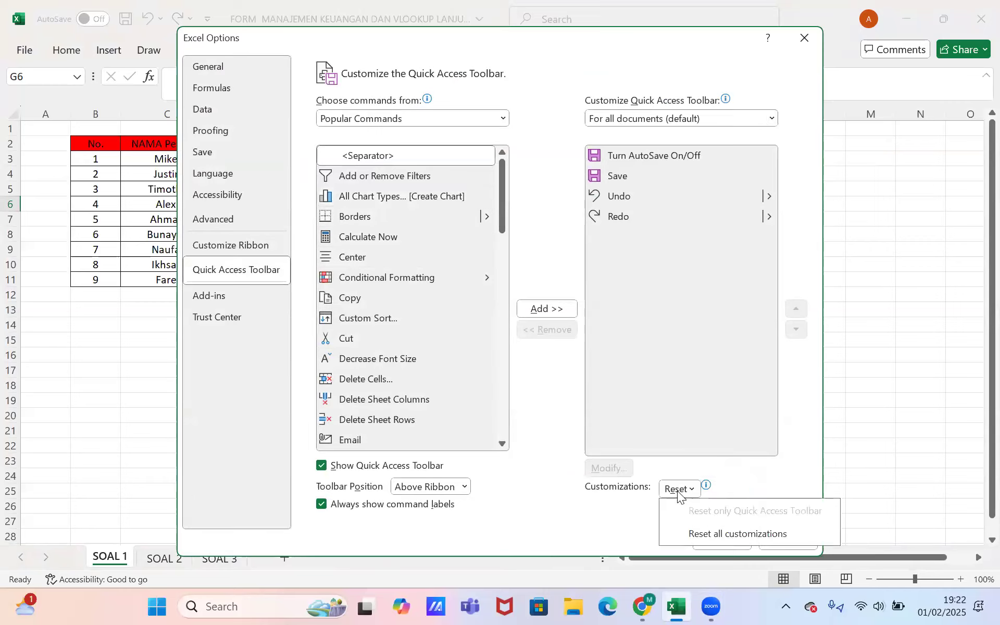
{"action": "left_click", "coordinate": [711, 534]}
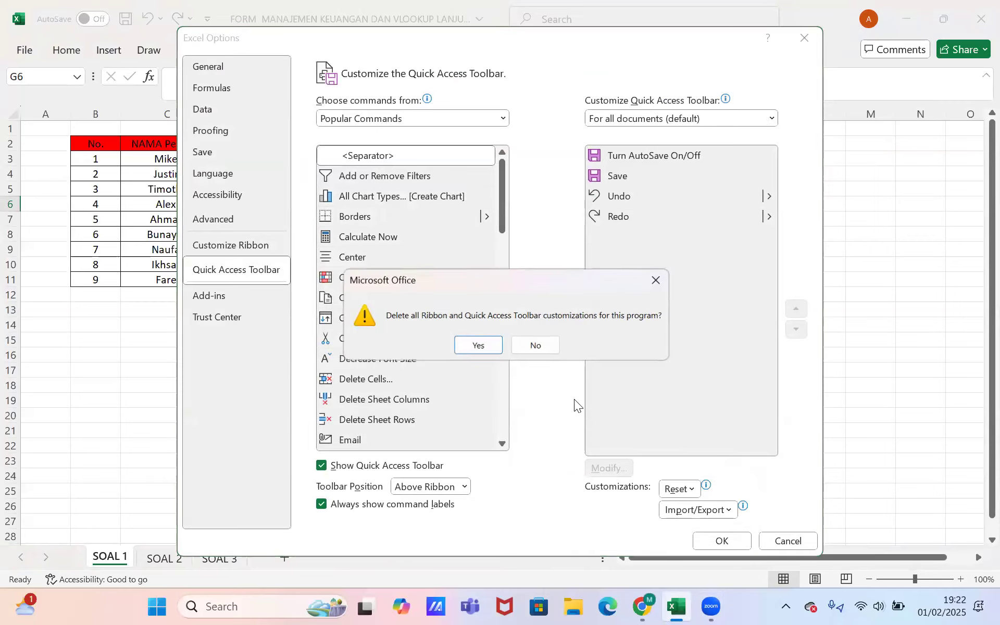
{"action": "left_click", "coordinate": [475, 346]}
- Switch the Quick Access Toolbar customization scope to the current workbook and accept the options
{"action": "left_click_drag", "start_coordinate": [503, 209], "coordinate": [513, 298]}
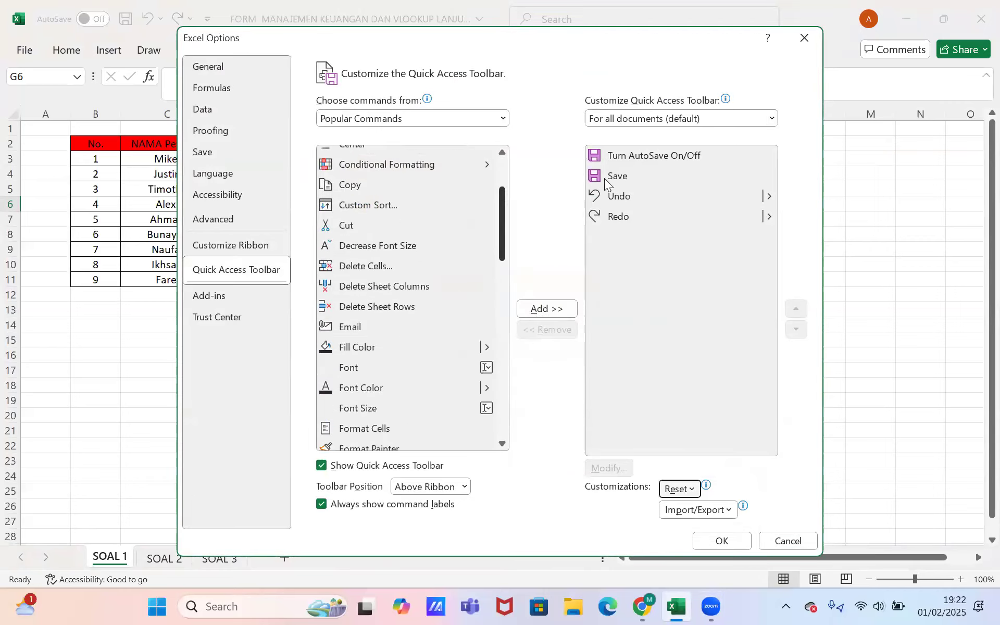
{"action": "left_click", "coordinate": [644, 119]}
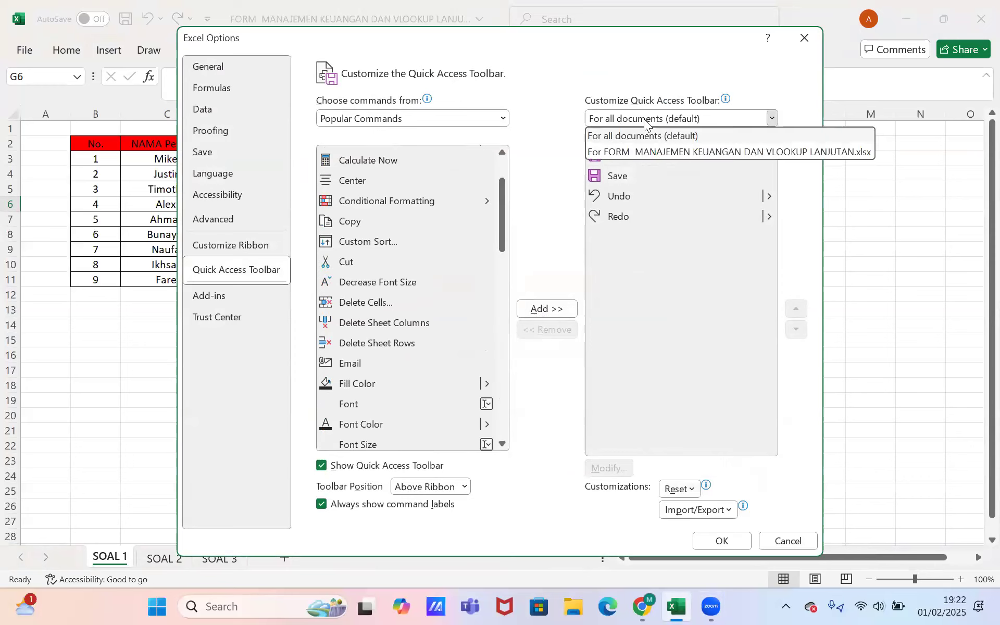
{"action": "left_click", "coordinate": [649, 152]}
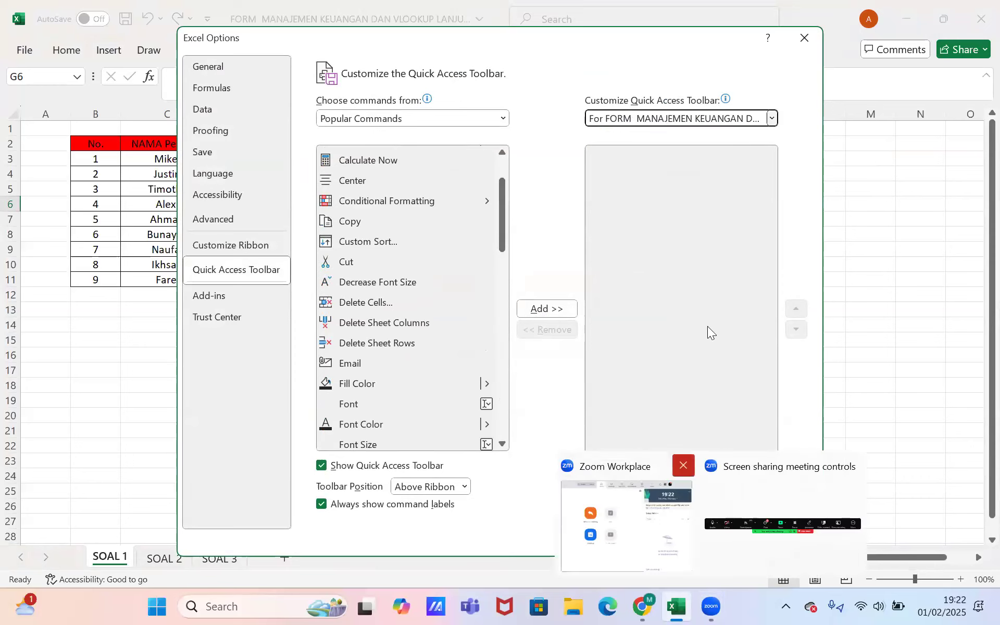
{"action": "left_click", "coordinate": [716, 540]}
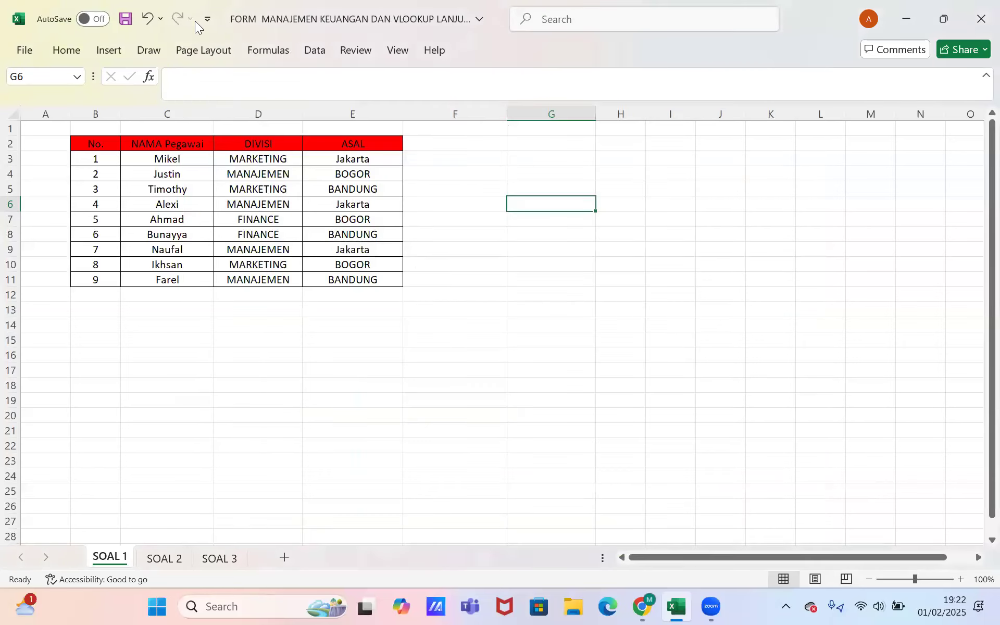
- Reopen the ribbon customization options and select the Form command from Commands Not in the Ribbon
{"action": "left_click", "coordinate": [26, 44]}
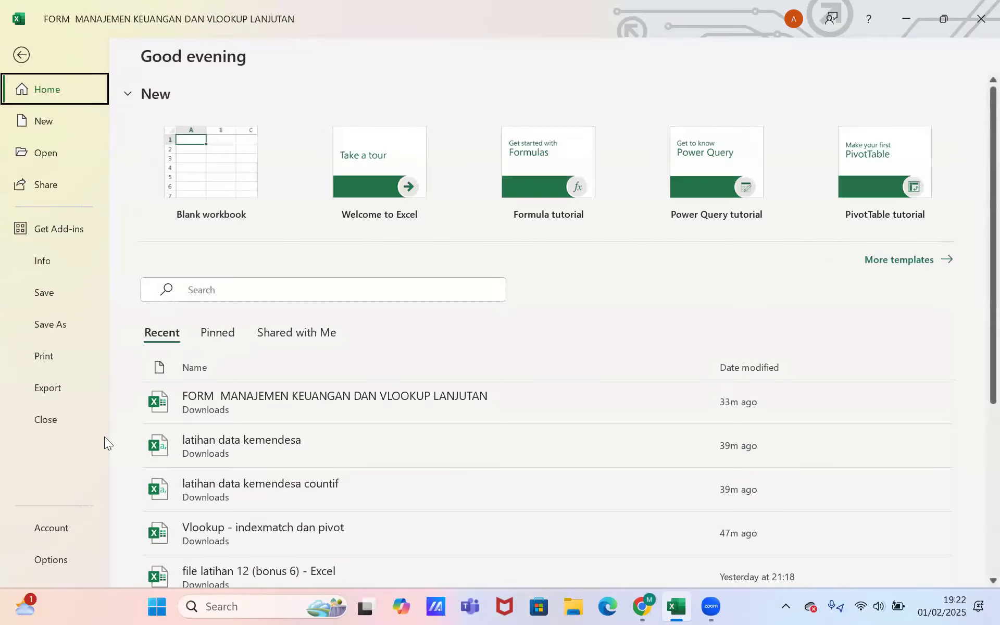
{"action": "left_click", "coordinate": [55, 556]}
{"action": "left_click", "coordinate": [241, 246]}
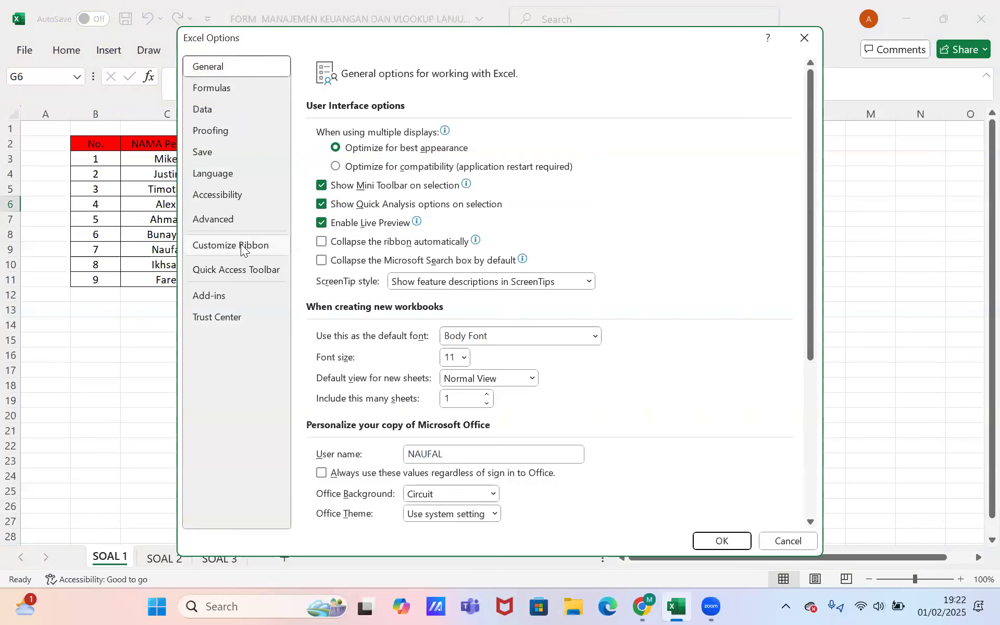
{"action": "left_click", "coordinate": [399, 120]}
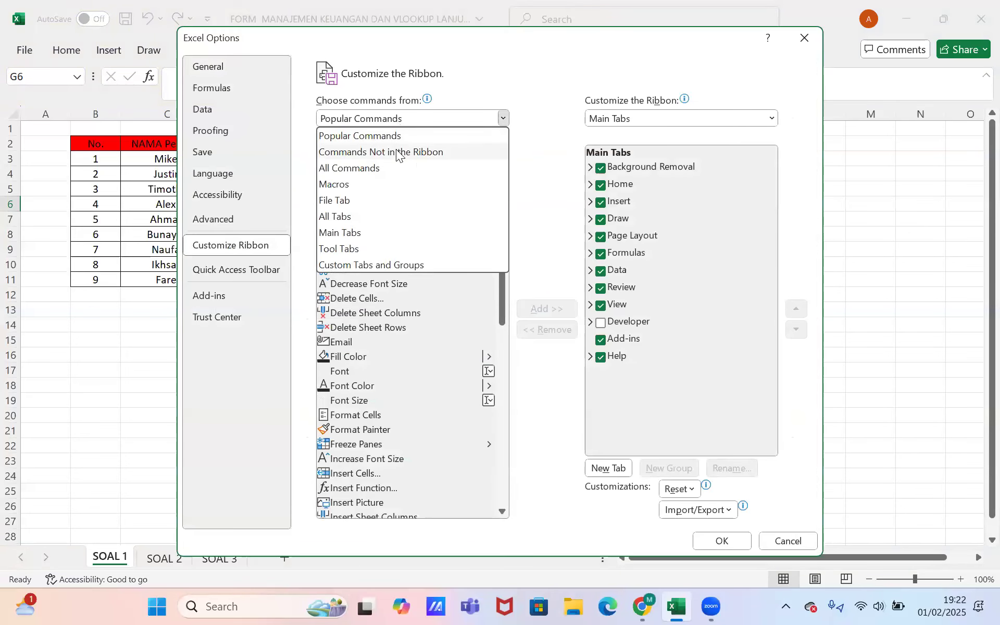
{"action": "left_click", "coordinate": [401, 151]}
{"action": "left_click_drag", "start_coordinate": [500, 177], "coordinate": [498, 265]}
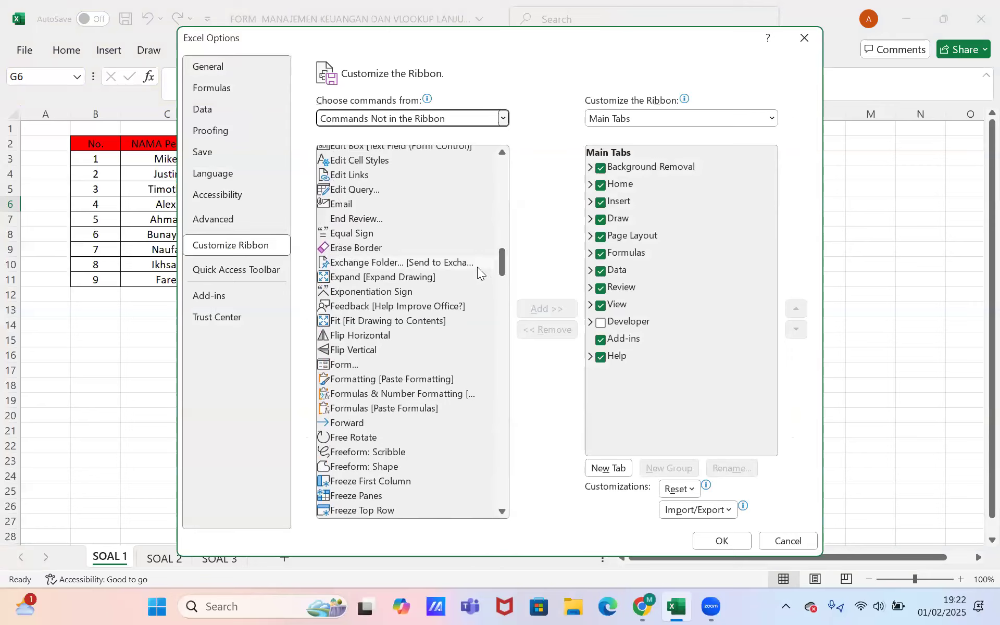
{"action": "left_click", "coordinate": [379, 366]}
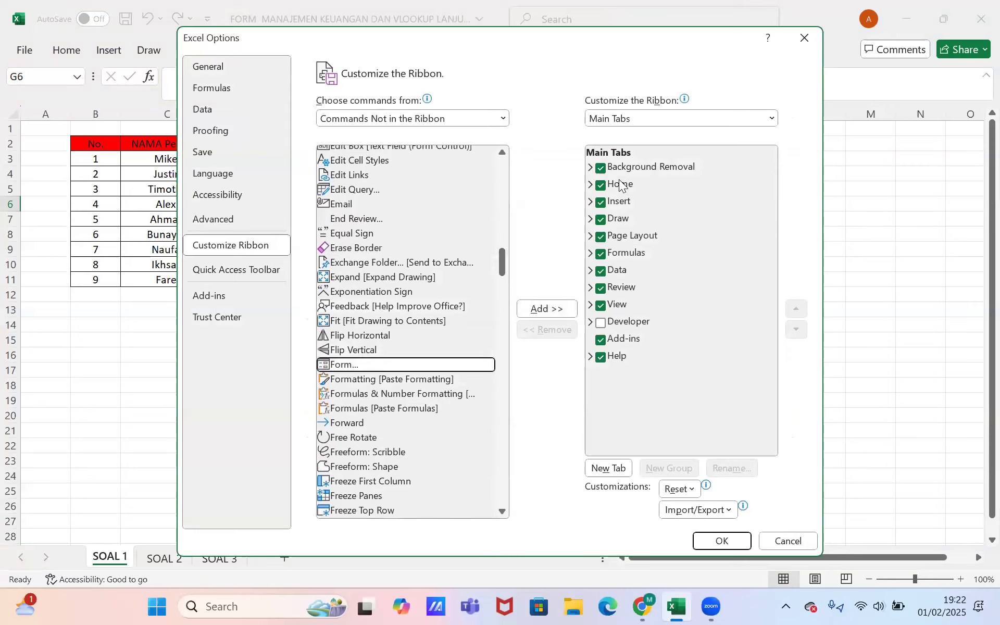
- Create a new custom group under the Home tab, add the Form command to it and apply the customization
{"action": "left_click", "coordinate": [590, 186]}
{"action": "left_click", "coordinate": [620, 187]}
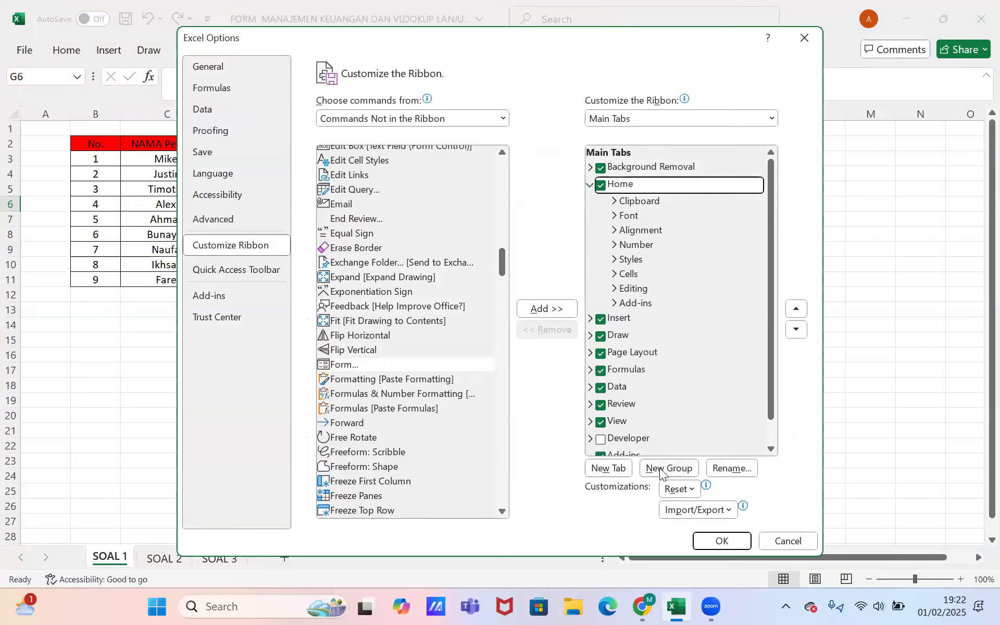
{"action": "left_click", "coordinate": [660, 468]}
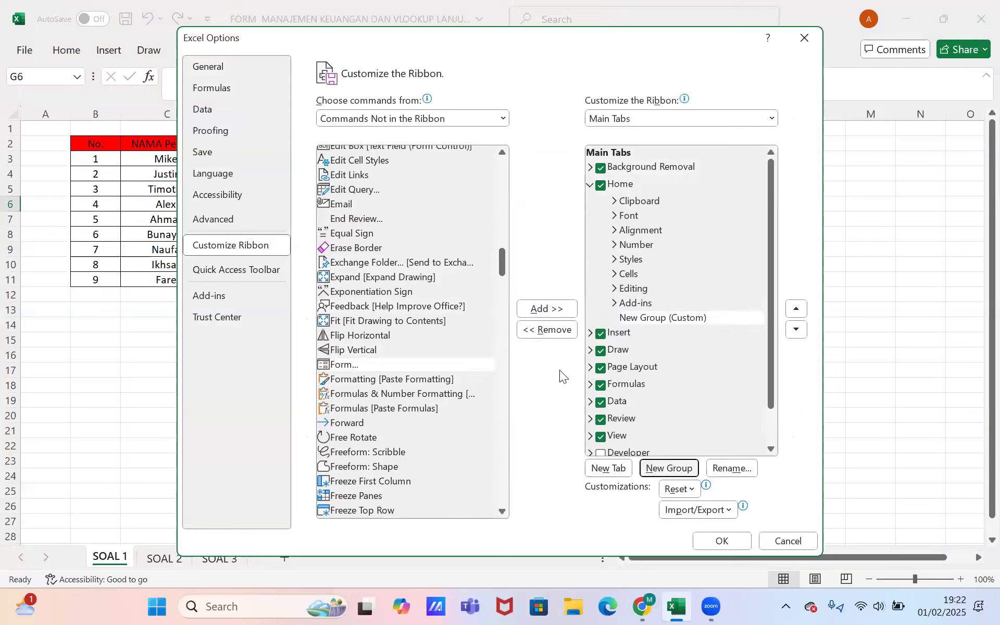
{"action": "left_click", "coordinate": [542, 309]}
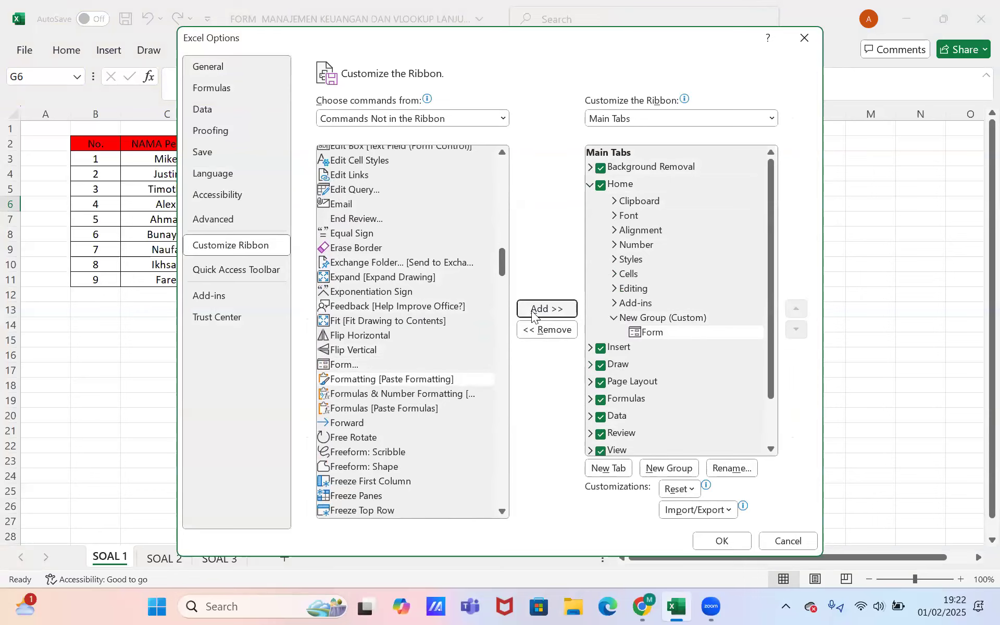
{"action": "left_click", "coordinate": [709, 541]}
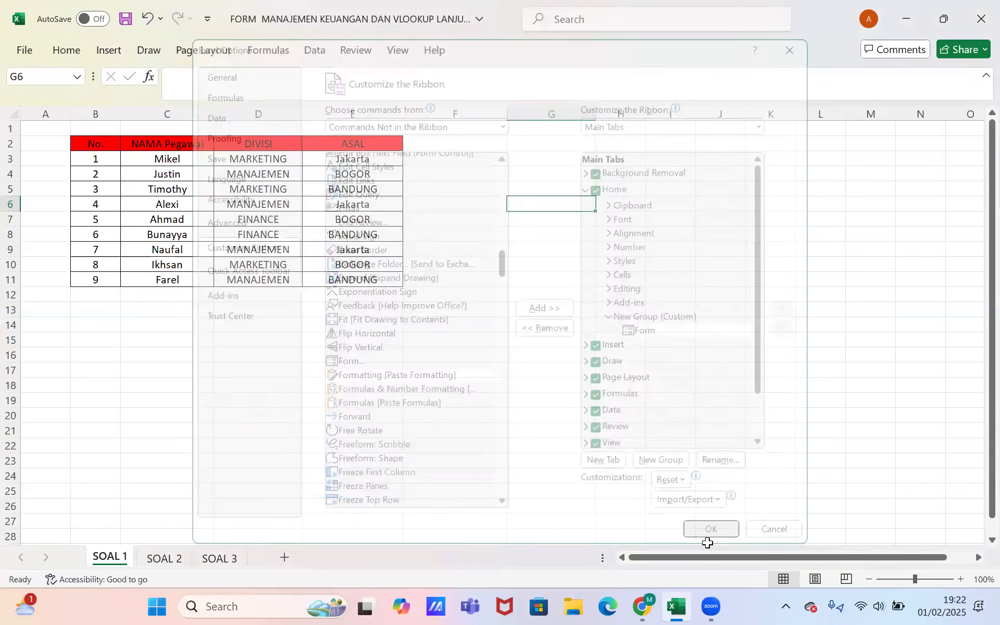
- Check the Home commands for the Form command in the new custom group
{"action": "left_click", "coordinate": [69, 51]}
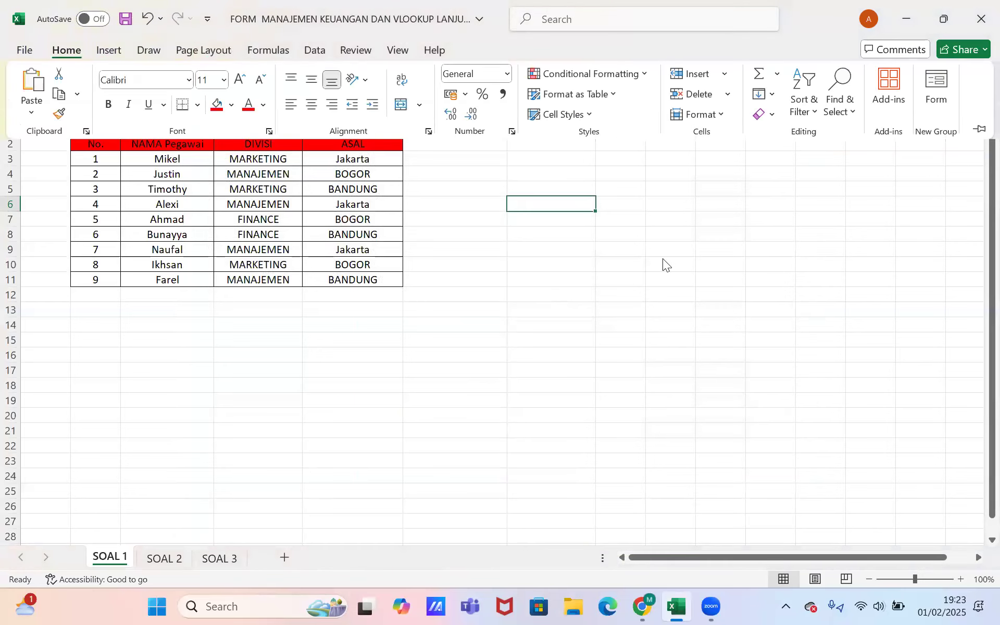
{"action": "left_click", "coordinate": [336, 74]}
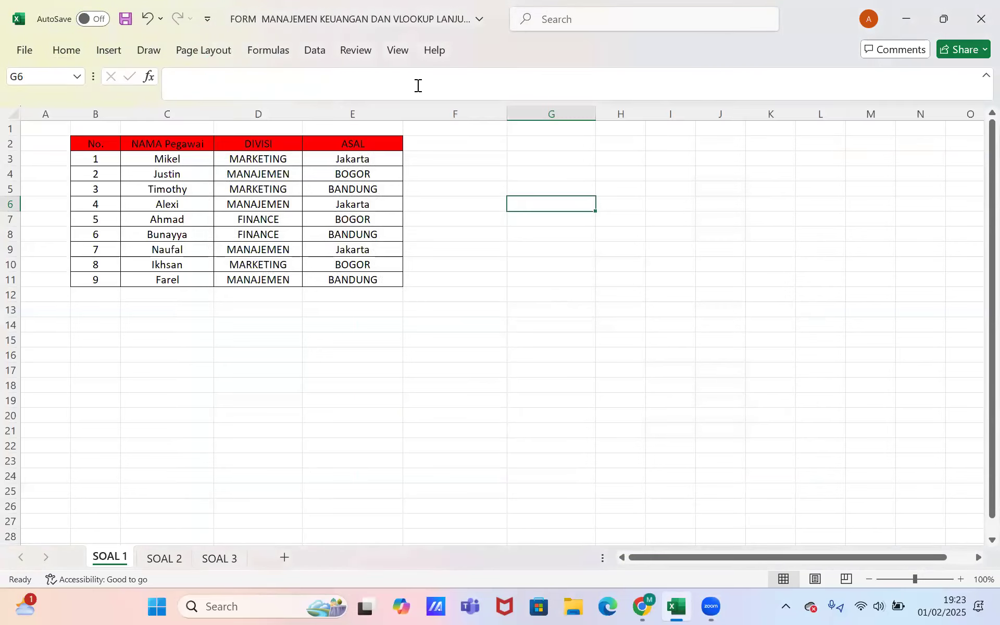
{"action": "left_click", "coordinate": [58, 55]}
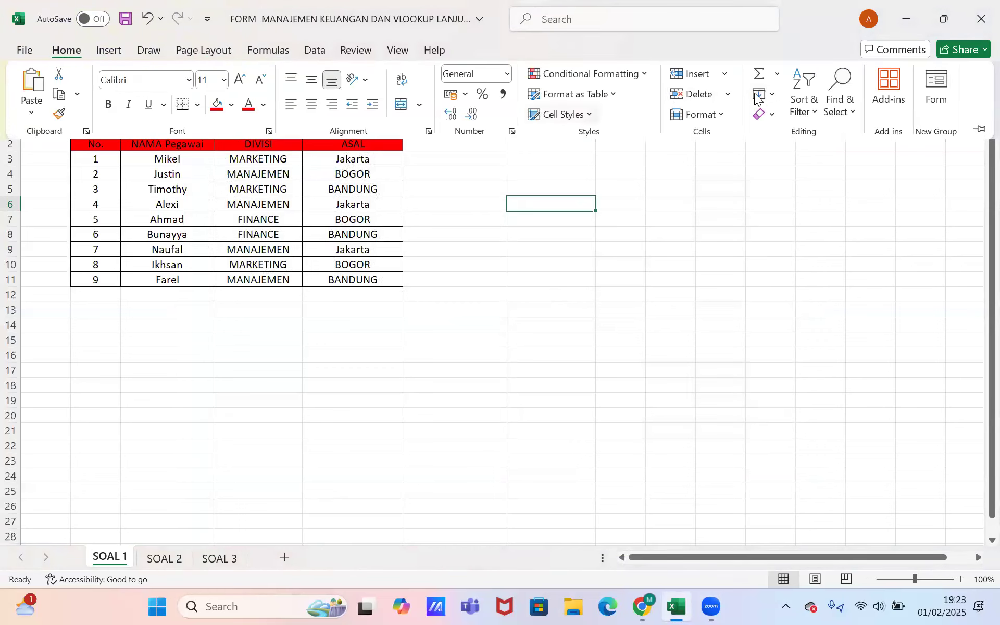
{"action": "left_click", "coordinate": [921, 83]}
{"action": "left_click", "coordinate": [73, 51]}
{"action": "left_click", "coordinate": [990, 146]}
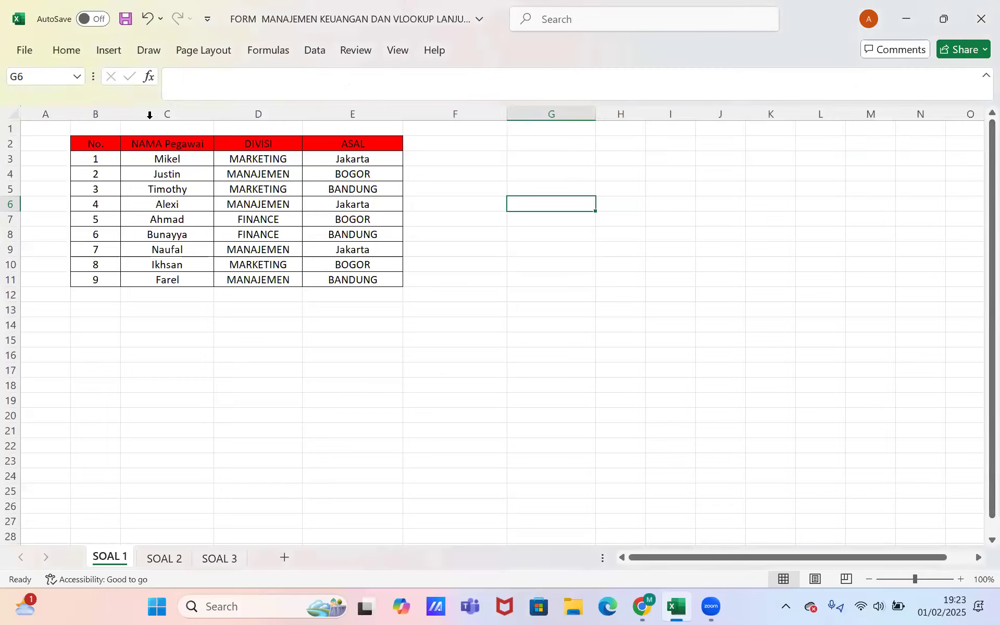
{"action": "left_click", "coordinate": [67, 52]}
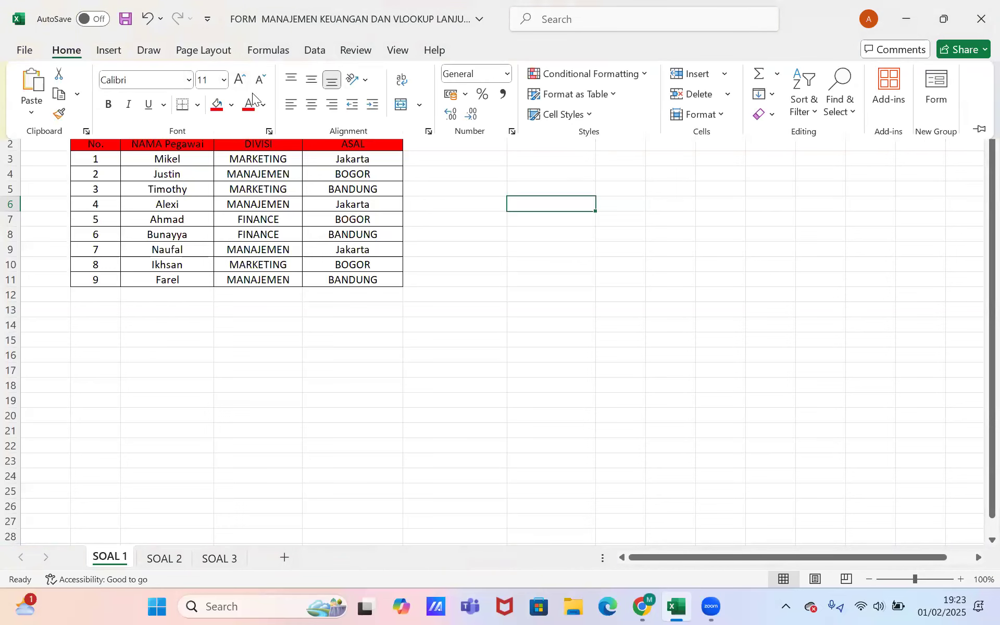
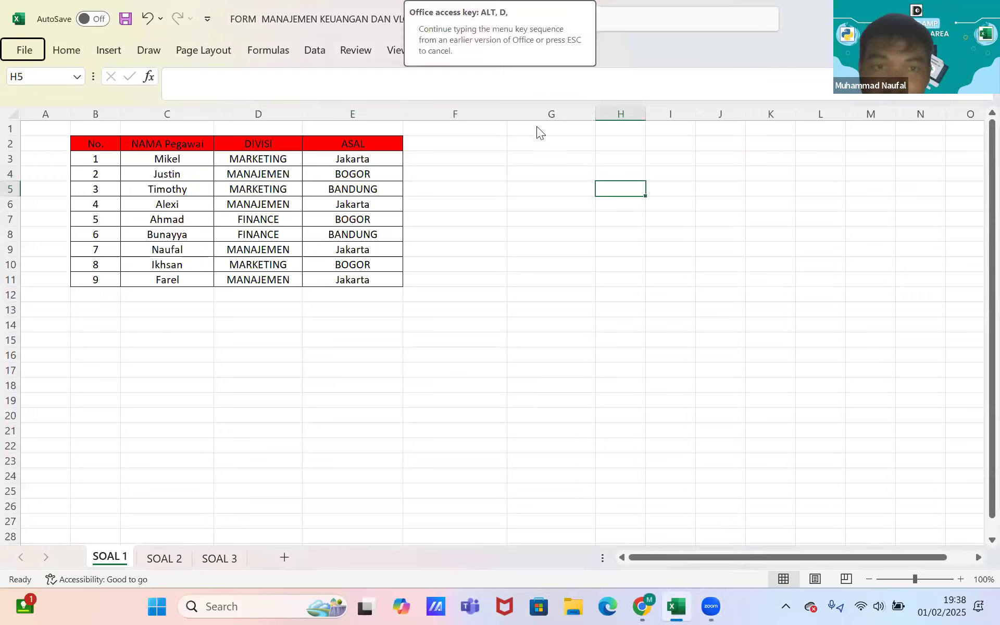
- Select cell B3 in the employee table, open its data entry form and start a new record
{"action": "left_click", "coordinate": [570, 206]}
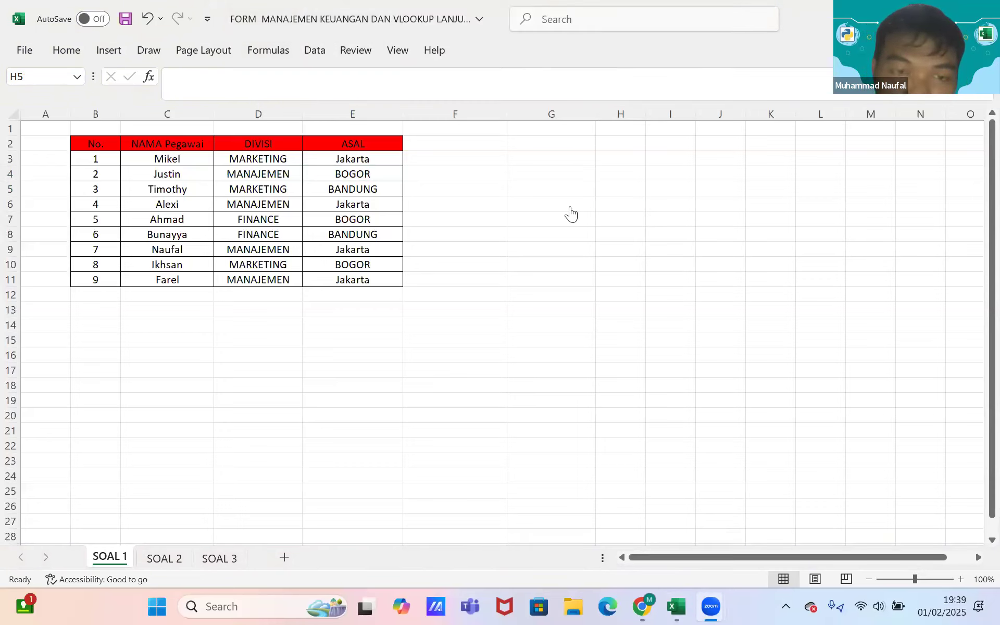
{"action": "left_click", "coordinate": [98, 158]}
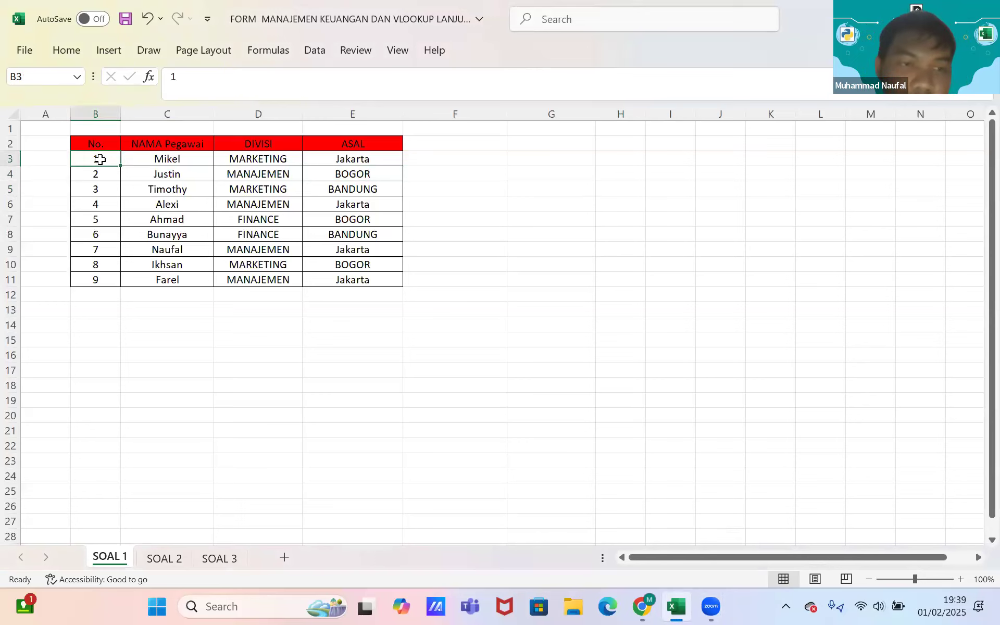
{"action": "right_click", "coordinate": [100, 159]}
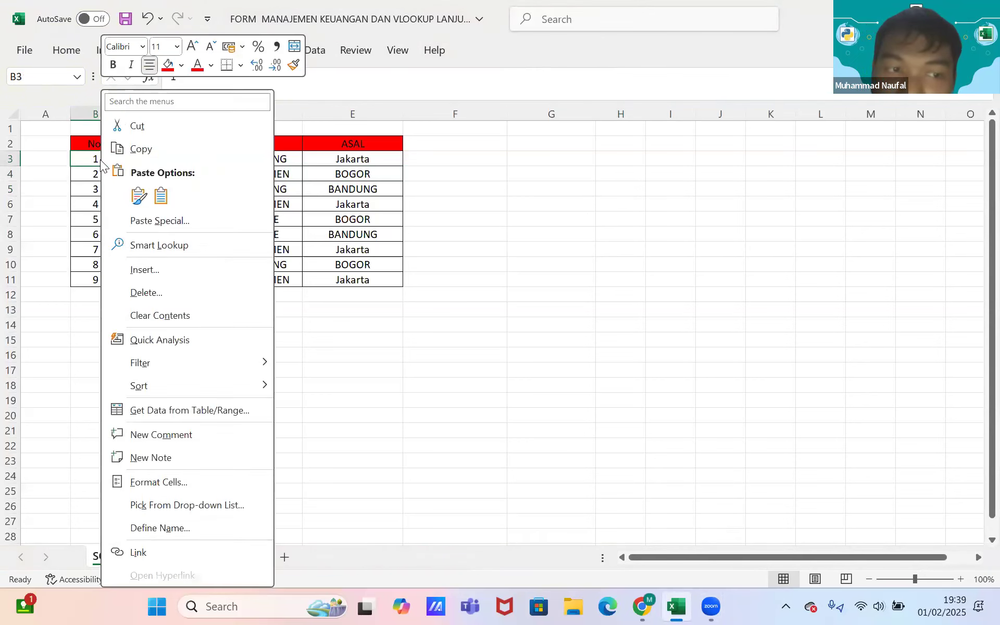
{"action": "left_click", "coordinate": [299, 237]}
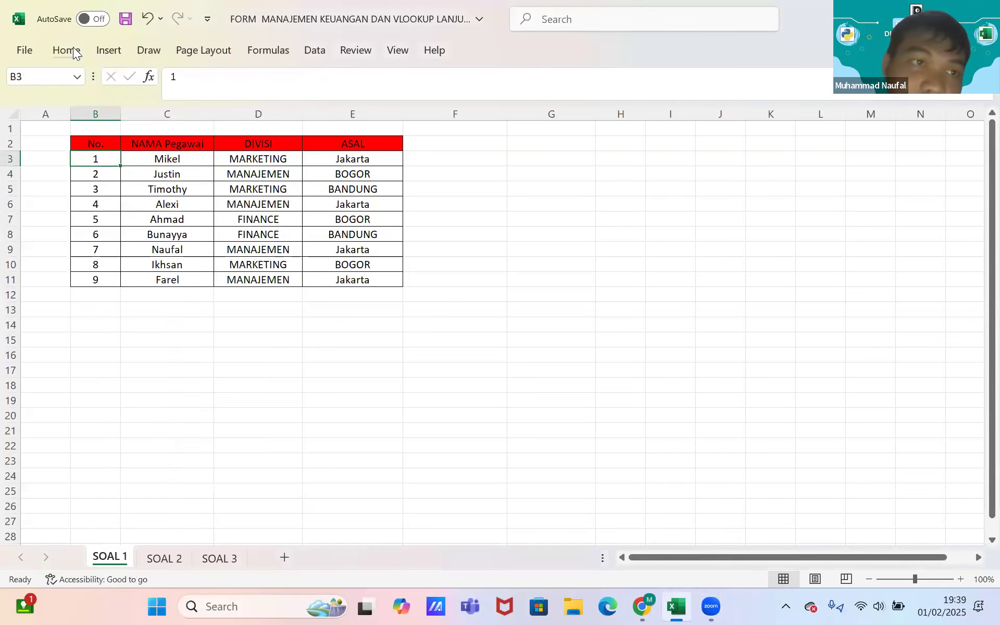
{"action": "left_click", "coordinate": [72, 49]}
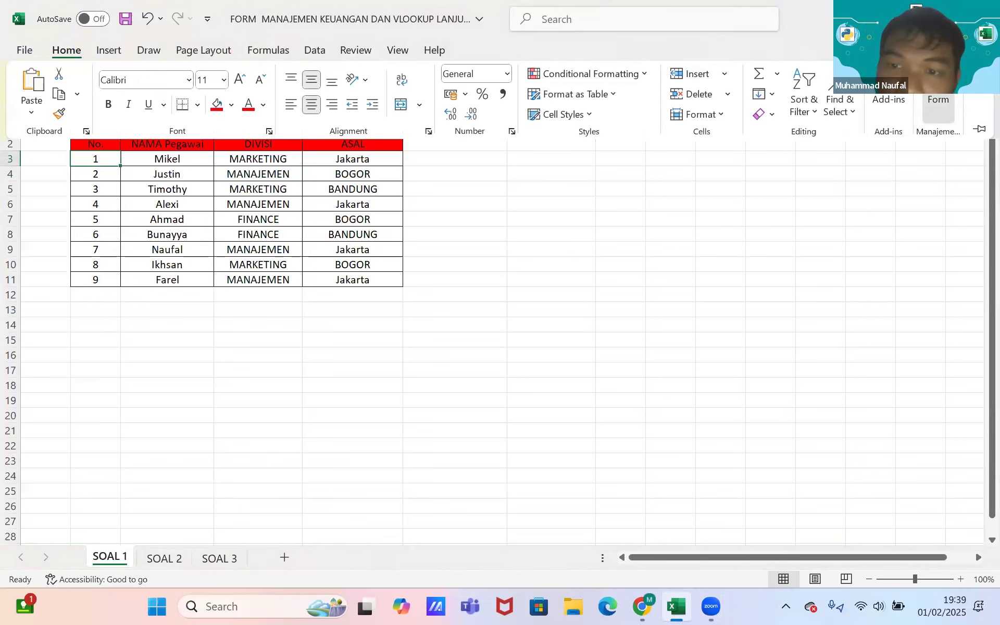
{"action": "left_click", "coordinate": [938, 107]}
{"action": "scroll", "coordinate": [662, 437], "scroll_direction": "down", "scroll_amount": 2}
{"action": "left_click", "coordinate": [713, 367]}
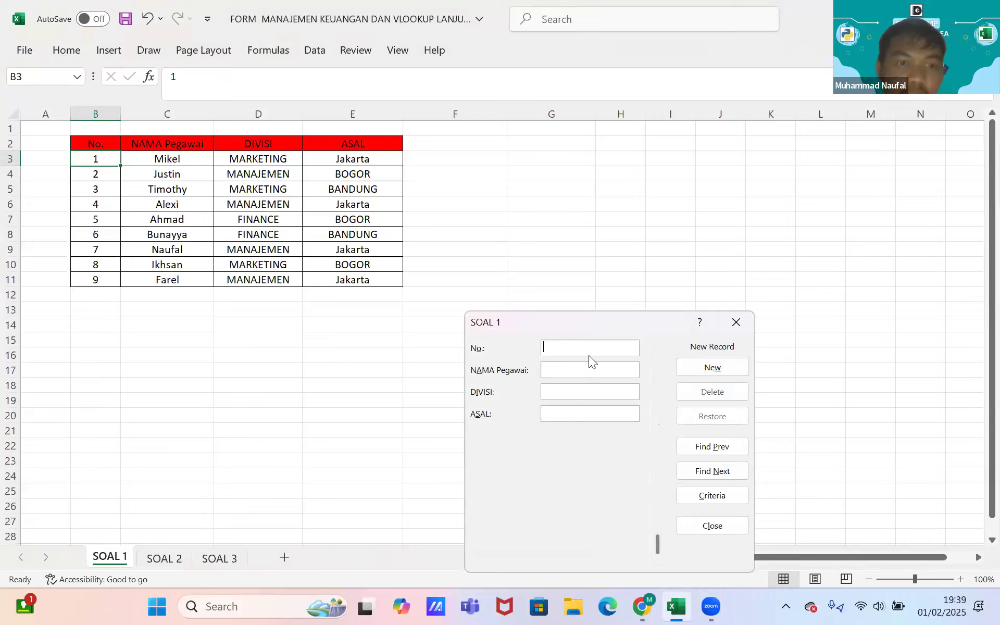
- Add a record with No. 6 and "test" for NAMA Pegawai, DIVISI and ASAL through the form
{"action": "type", "text": "6"}
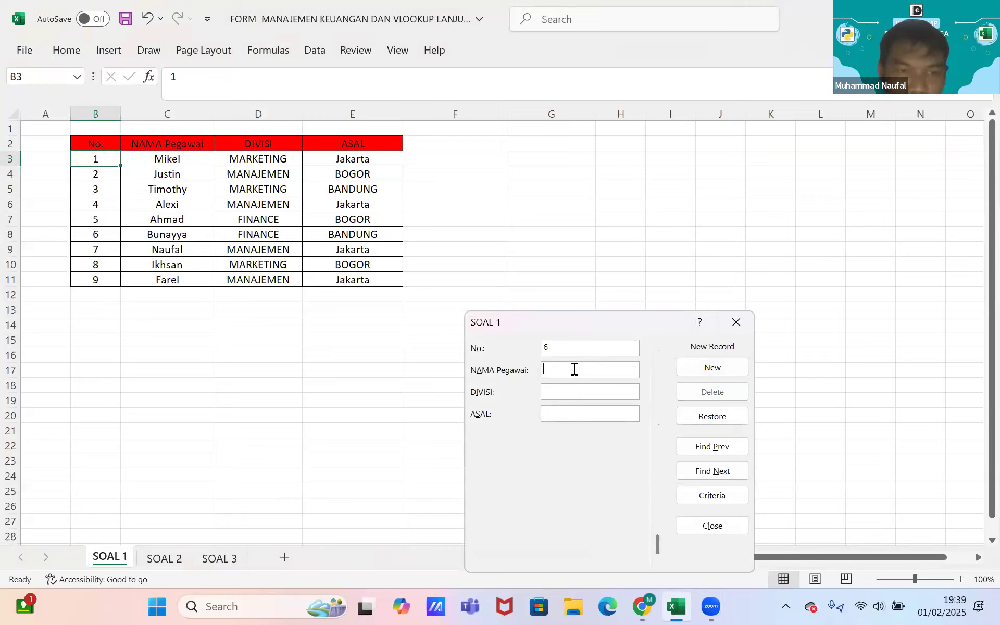
{"action": "left_click", "coordinate": [574, 369]}
{"action": "type", "text": "T"}
{"action": "key", "text": "BackSpace"}
{"action": "type", "text": "test"}
{"action": "key", "text": "Tab"}
{"action": "type", "text": "test"}
{"action": "key", "text": "Tab"}
{"action": "type", "text": "test"}
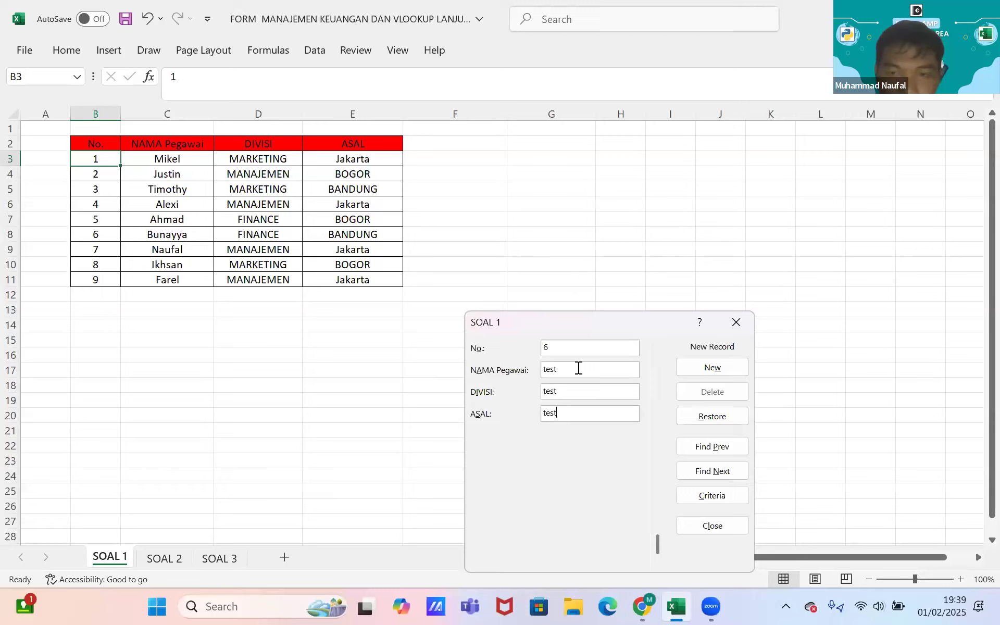
{"action": "left_click", "coordinate": [696, 365]}
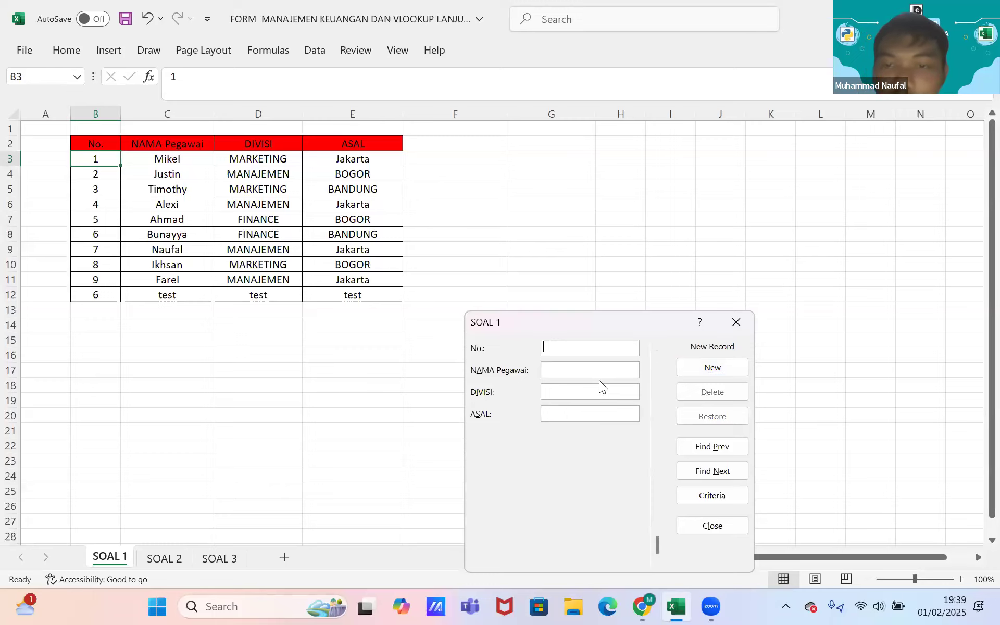
- Close the data entry form of the employee table
{"action": "left_click", "coordinate": [725, 319]}
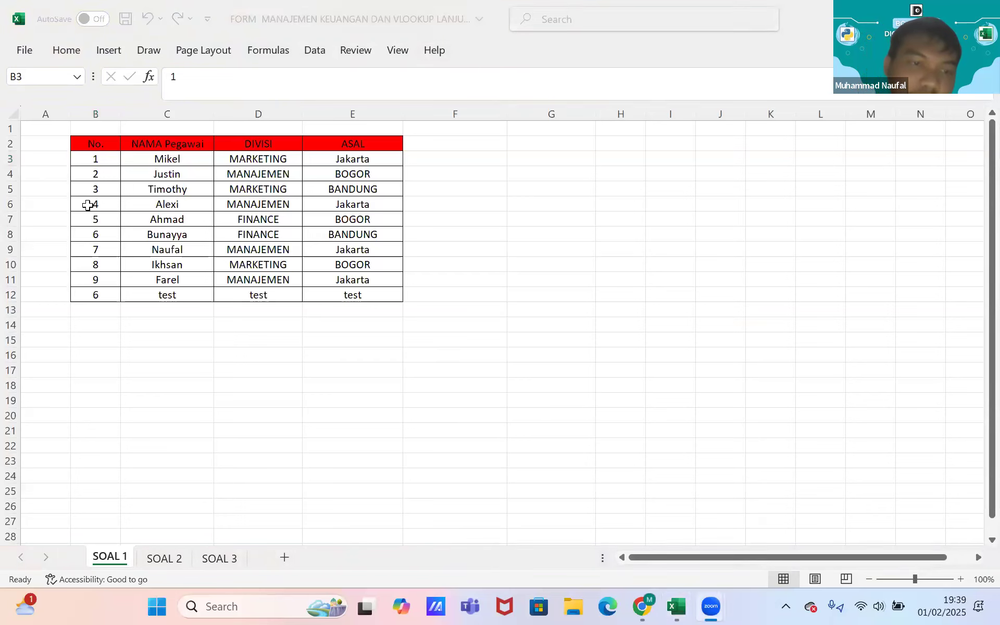
{"action": "left_click", "coordinate": [162, 234]}
{"action": "right_click", "coordinate": [165, 234]}
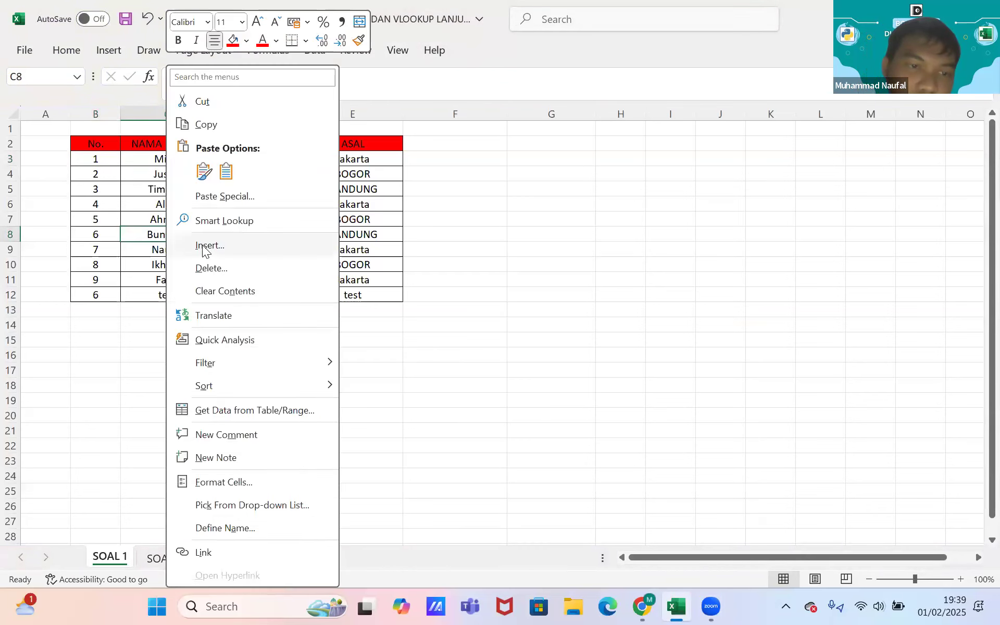
{"action": "left_click", "coordinate": [205, 247]}
{"action": "left_click", "coordinate": [177, 260]}
{"action": "left_click", "coordinate": [172, 315]}
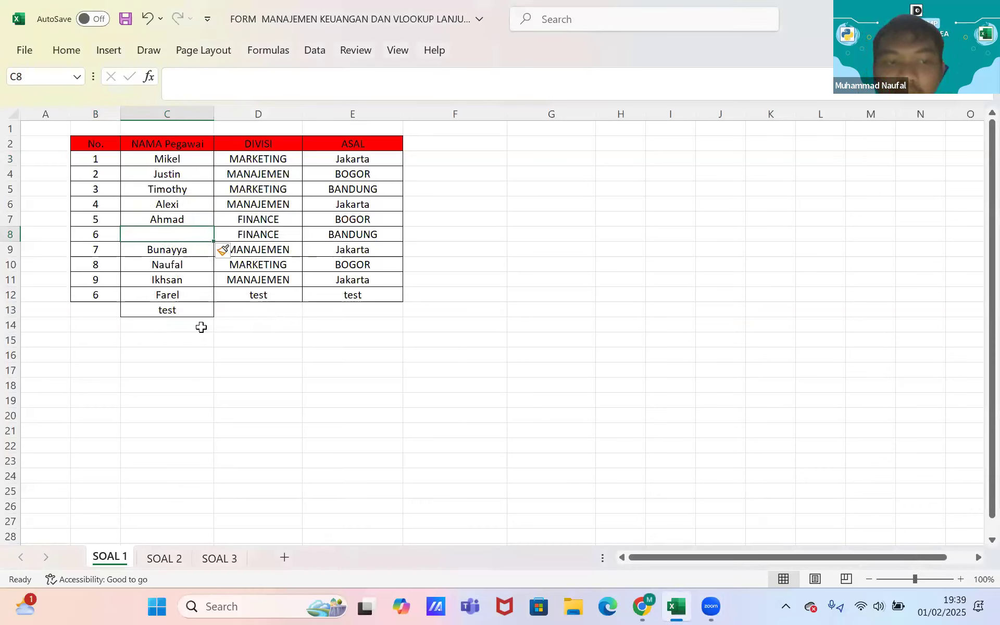
{"action": "left_click", "coordinate": [146, 21]}
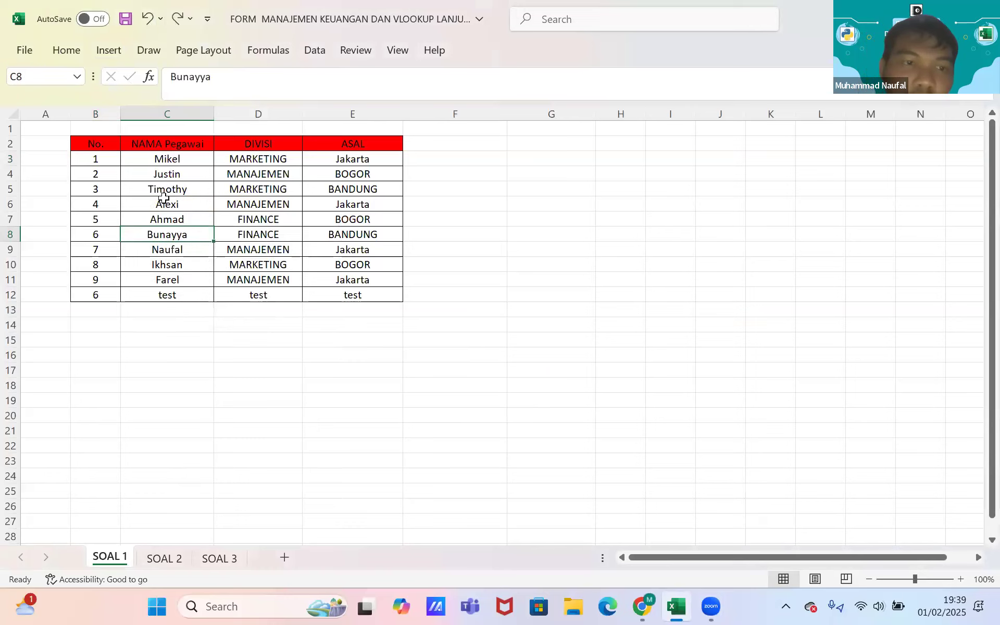
- Insert blank cells at C8:E8, shifting the existing employee data in those columns down
{"action": "left_click_drag", "start_coordinate": [266, 235], "coordinate": [312, 233]}
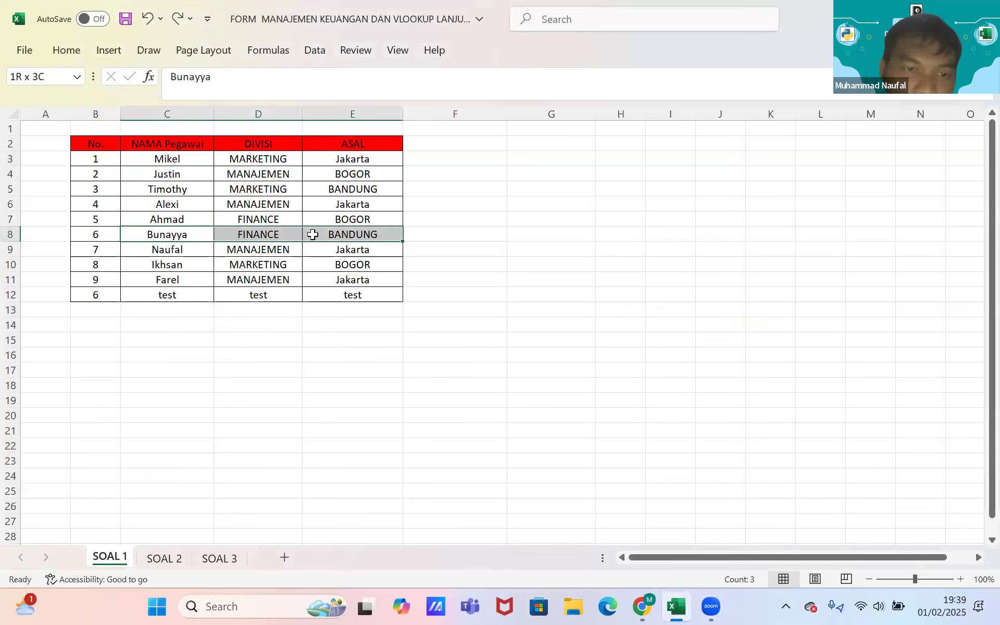
{"action": "right_click", "coordinate": [174, 240]}
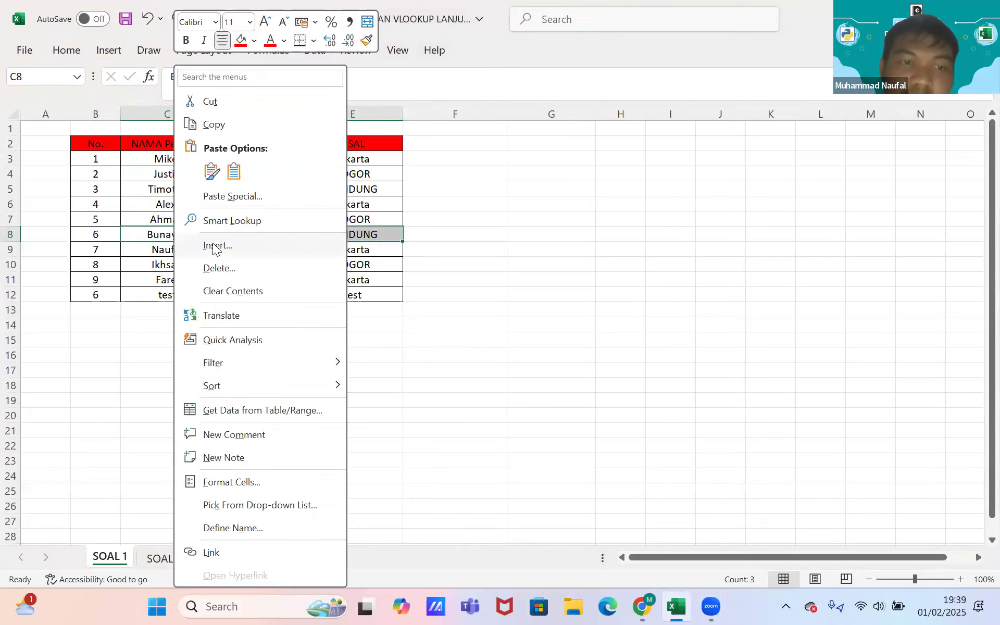
{"action": "left_click", "coordinate": [214, 246]}
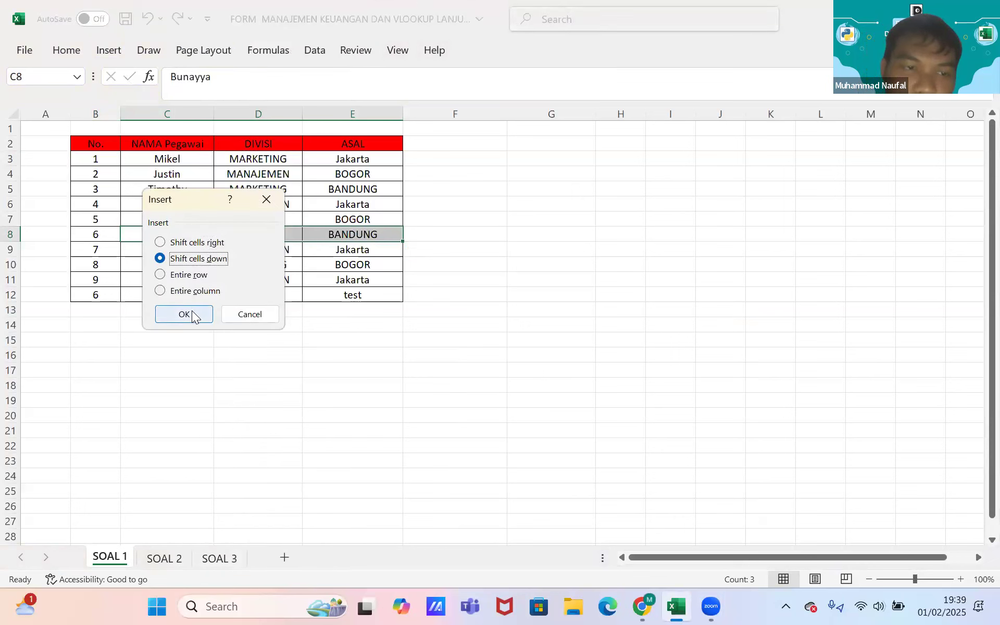
{"action": "double_click", "coordinate": [185, 256]}
{"action": "left_click", "coordinate": [172, 235]}
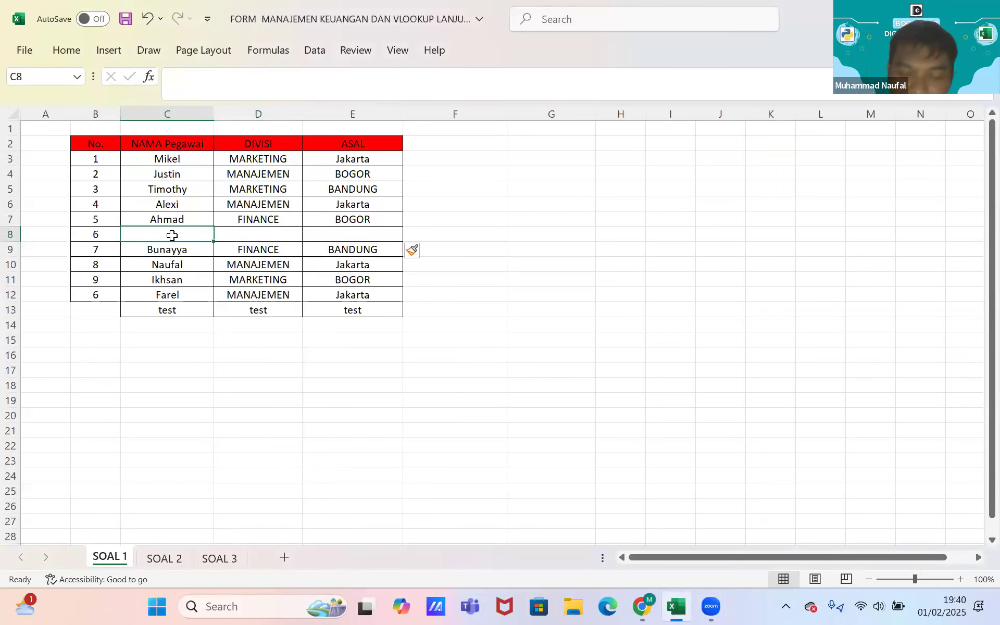
- Enter "nama" for NAMA Pegawai and DIVISI in row 8 and leave its ASAL cell empty
{"action": "type", "text": "N"}
{"action": "key", "text": "BackSpace"}
{"action": "key", "text": "BackSpace"}
{"action": "type", "text": "nama"}
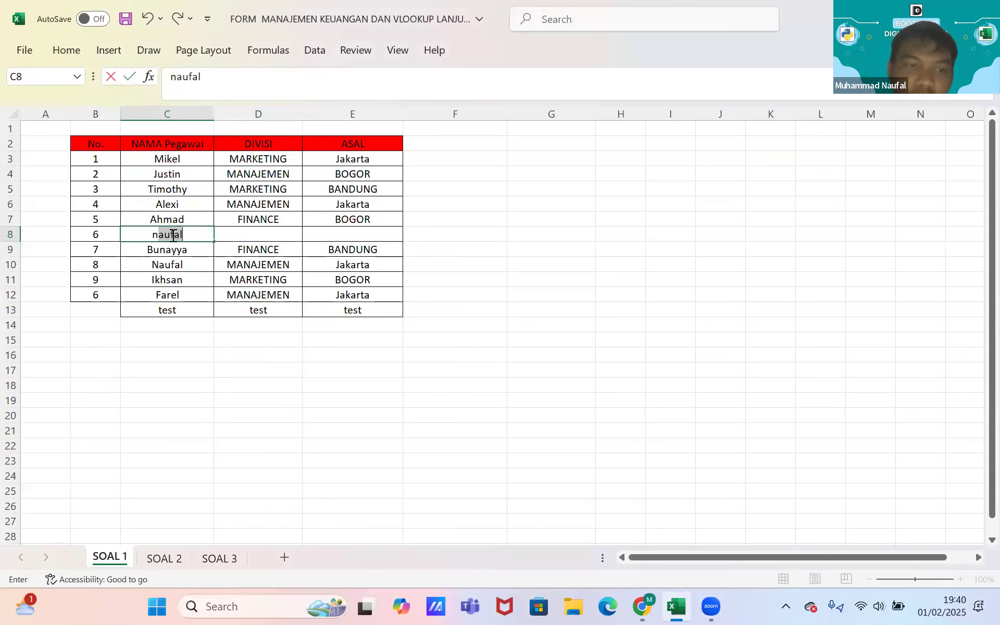
{"action": "key", "text": "Tab"}
{"action": "type", "text": "nama"}
{"action": "key", "text": "Tab"}
{"action": "type", "text": "nama"}
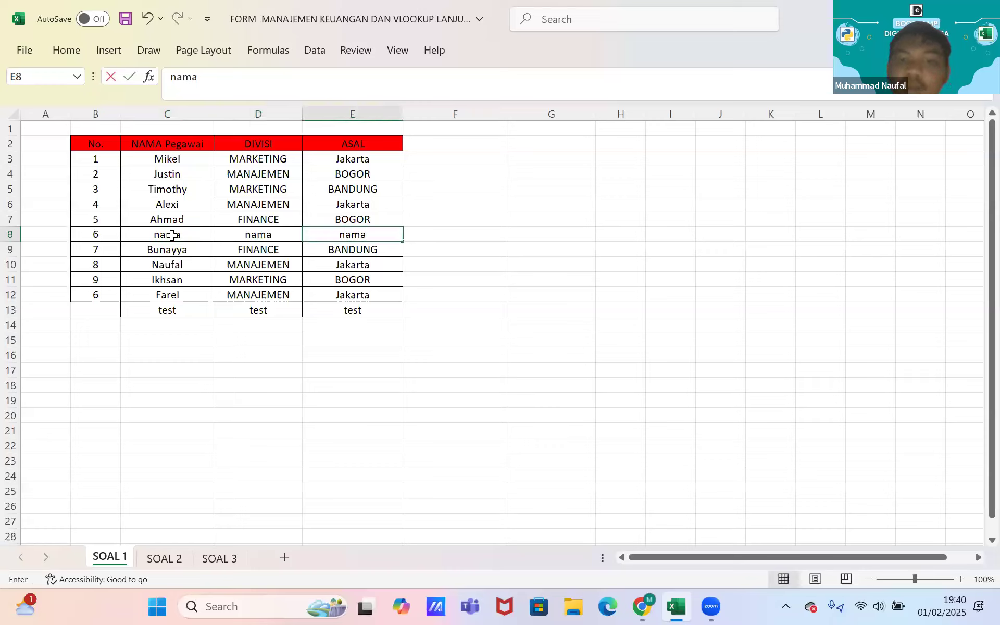
{"action": "left_click", "coordinate": [149, 21]}
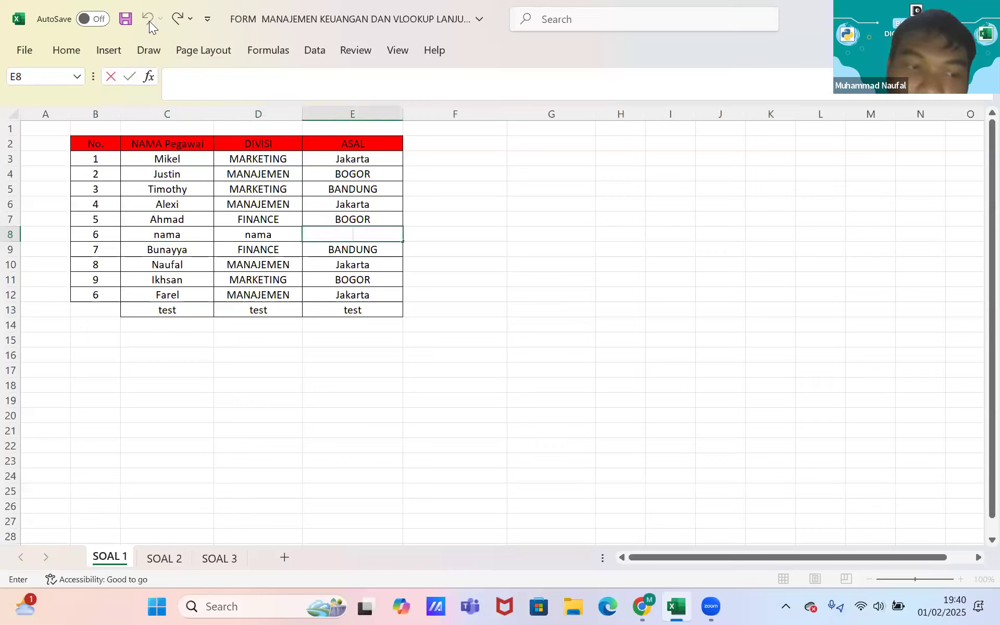
{"action": "left_click", "coordinate": [185, 299]}
{"action": "left_click", "coordinate": [182, 370]}
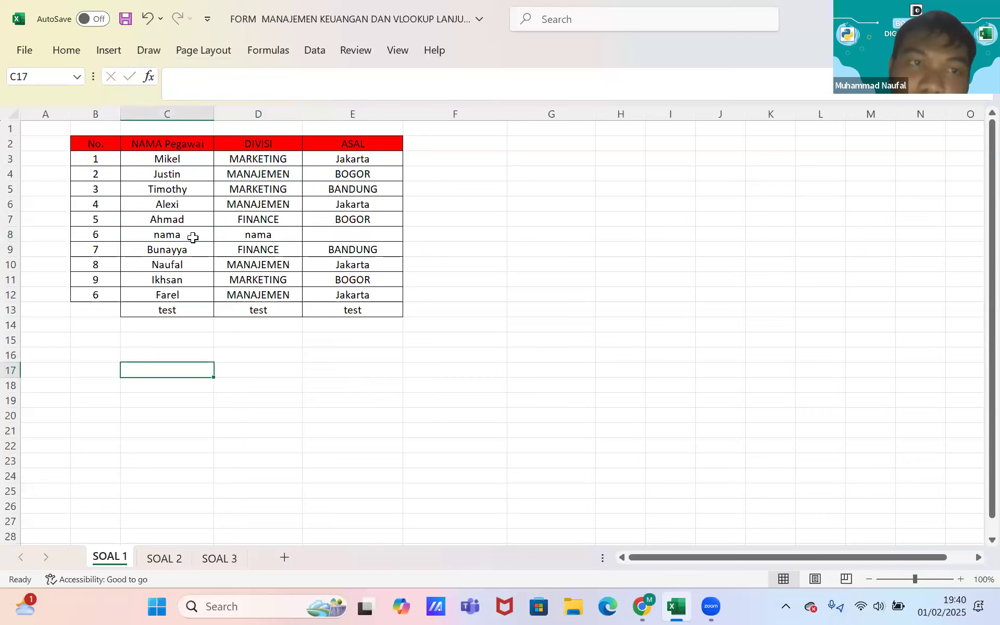
- Open the data entry form from the "test" row under the employee table and delete that record
{"action": "left_click", "coordinate": [10, 310]}
{"action": "left_click", "coordinate": [182, 311]}
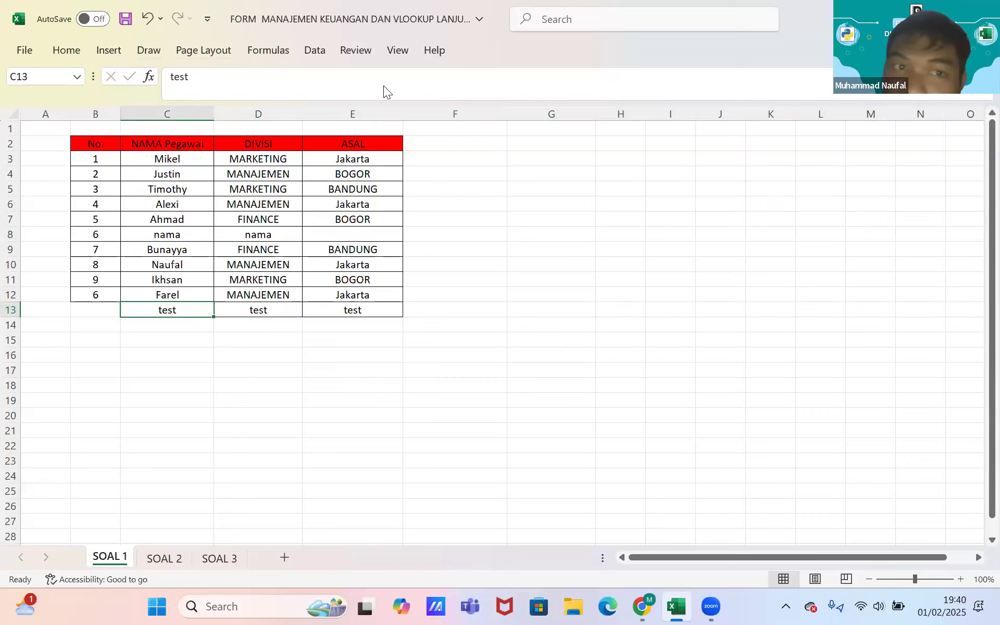
{"action": "left_click", "coordinate": [67, 51]}
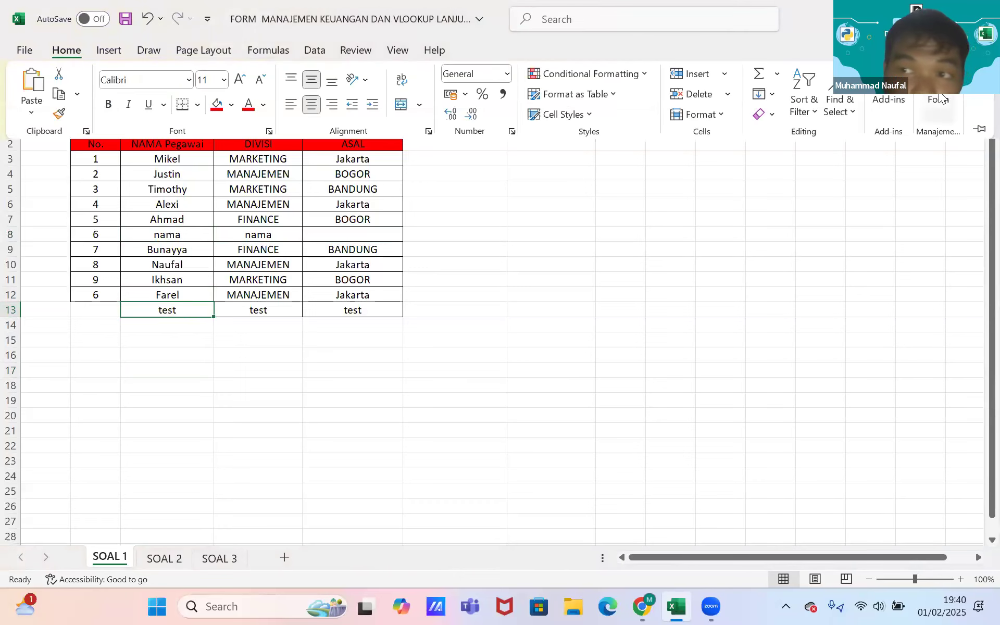
{"action": "left_click", "coordinate": [938, 98]}
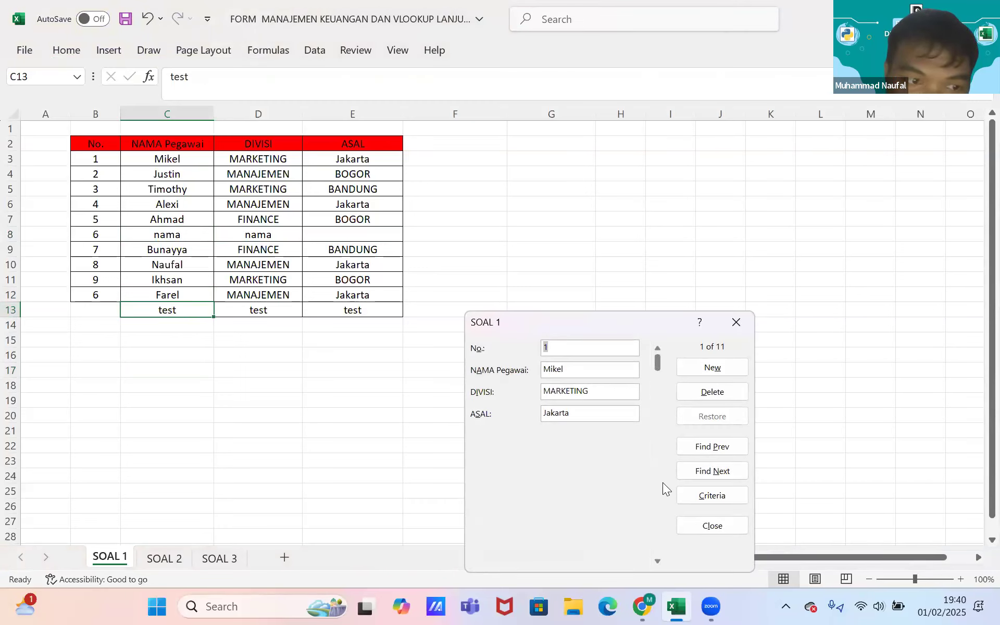
{"action": "left_click", "coordinate": [657, 539]}
{"action": "left_click", "coordinate": [657, 539]}
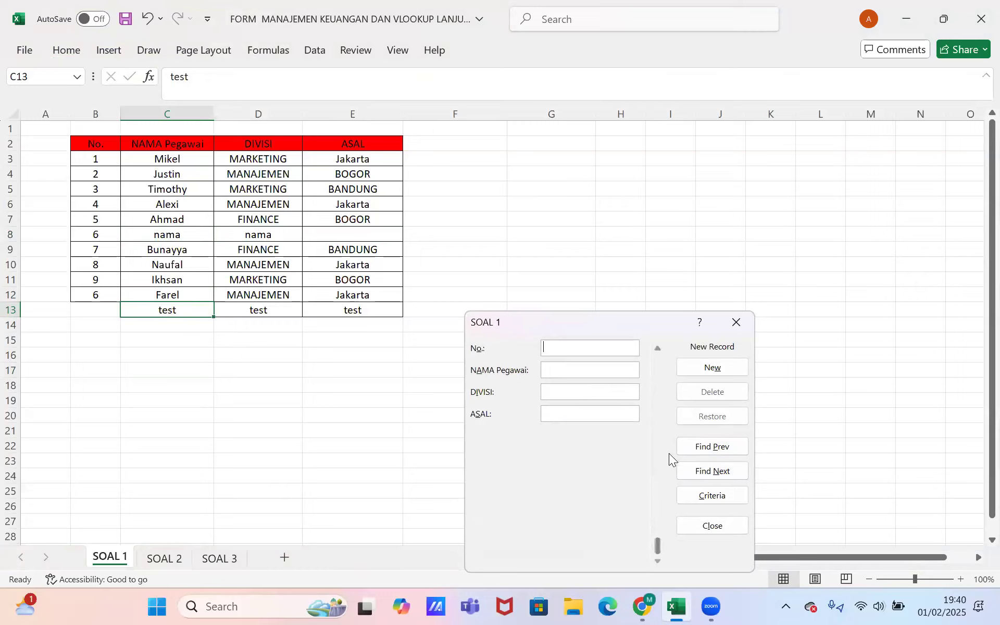
{"action": "left_click", "coordinate": [655, 350]}
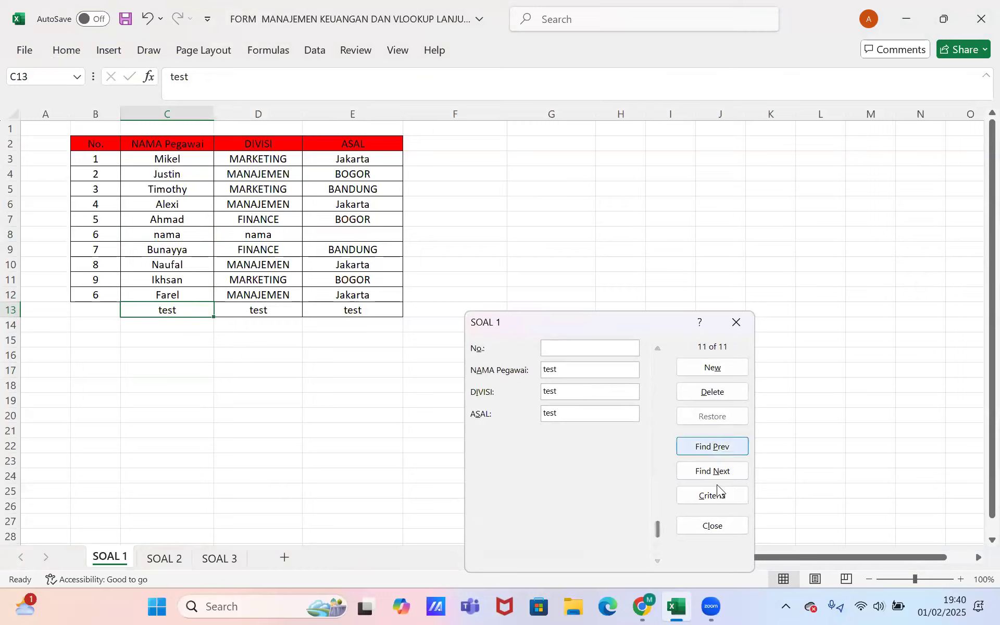
{"action": "left_click", "coordinate": [727, 386]}
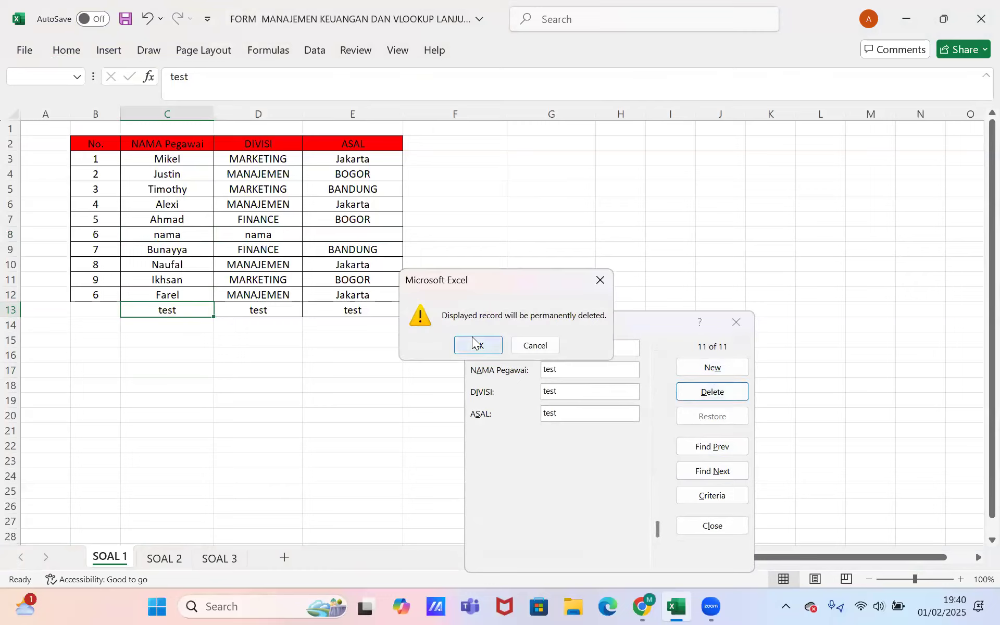
{"action": "left_click", "coordinate": [476, 346]}
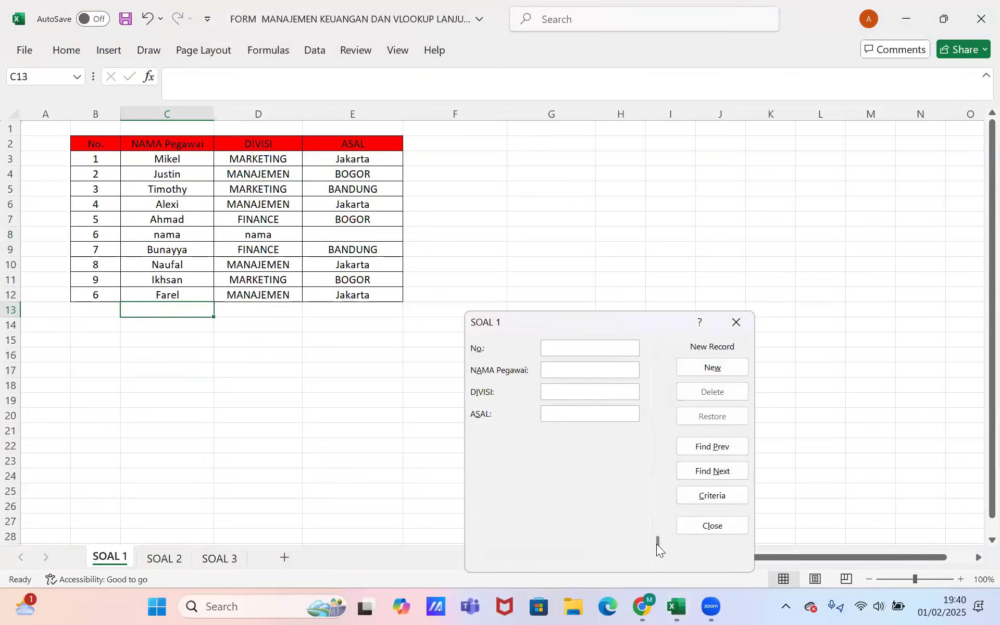
- Try to clear the No. value of the last employee record in the form and close the form
{"action": "left_click_drag", "start_coordinate": [658, 533], "coordinate": [657, 525]}
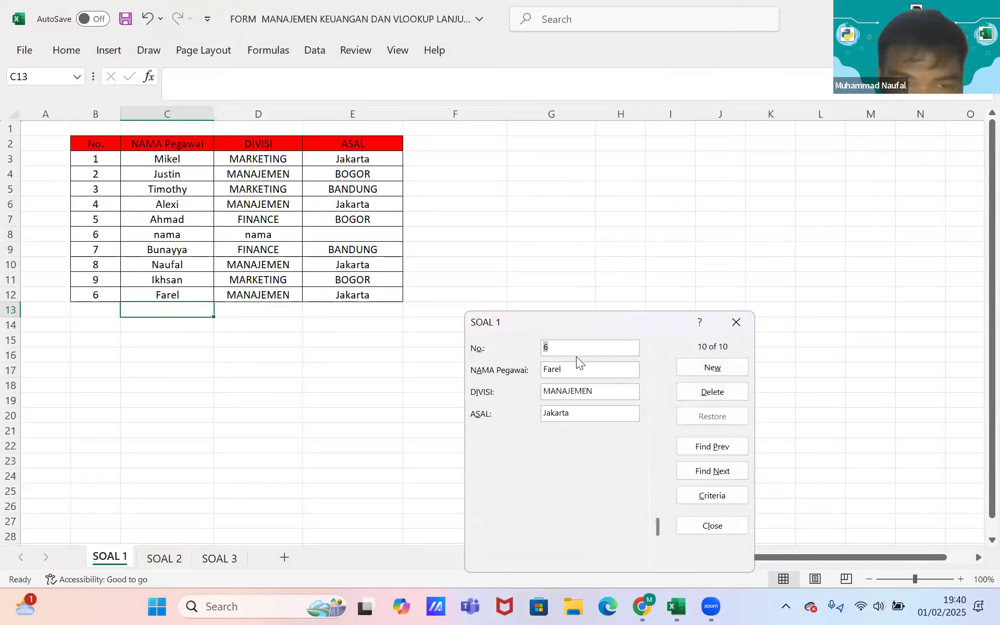
{"action": "key", "text": "BackSpace"}
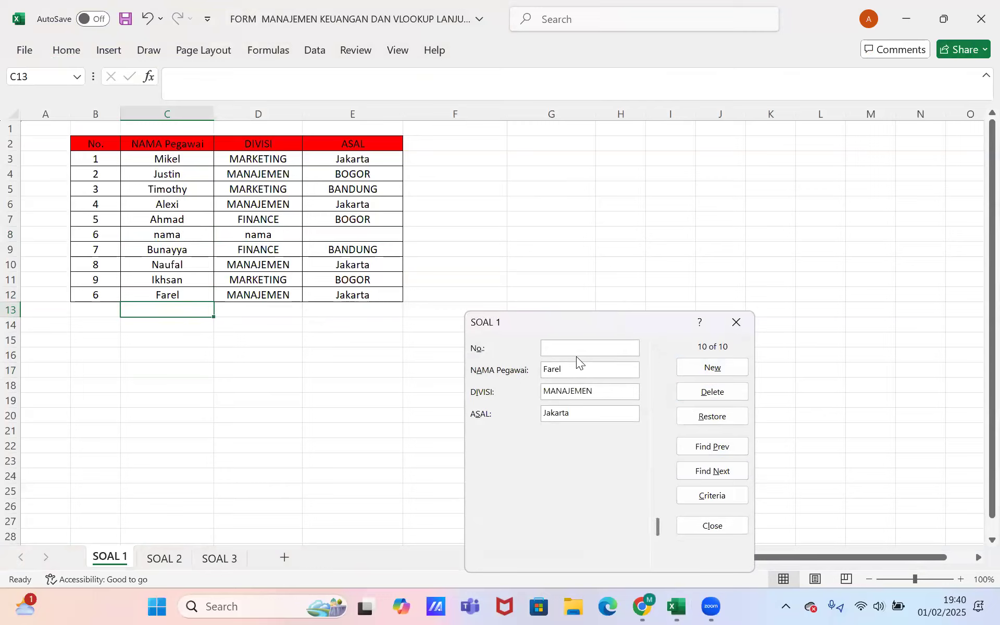
{"action": "left_click", "coordinate": [736, 323]}
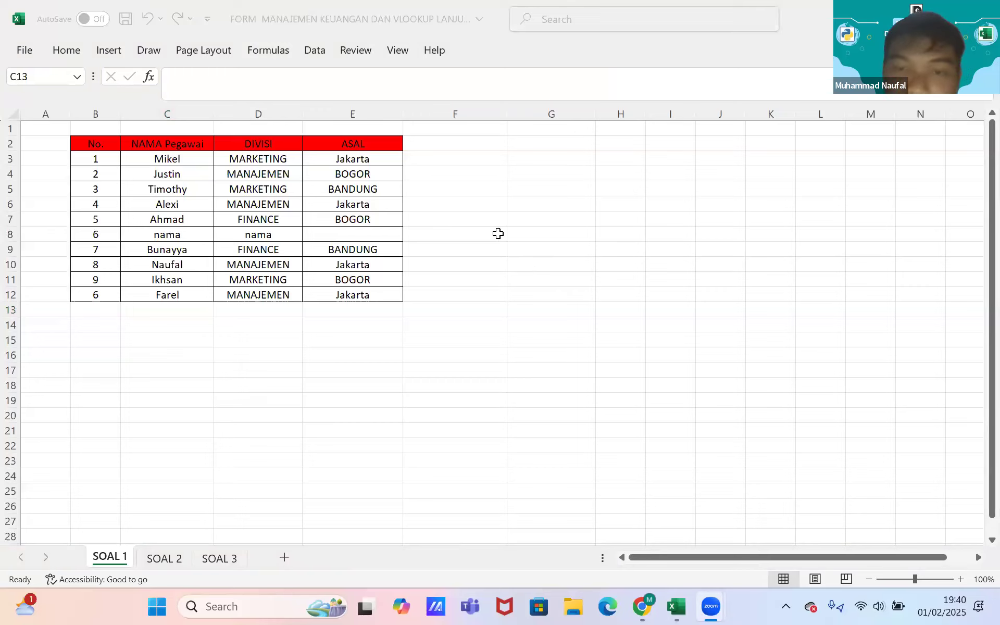
{"action": "left_click", "coordinate": [527, 234]}
{"action": "left_click_drag", "start_coordinate": [531, 248], "coordinate": [544, 511]}
{"action": "left_click_drag", "start_coordinate": [547, 280], "coordinate": [551, 355]}
{"action": "left_click_drag", "start_coordinate": [548, 397], "coordinate": [544, 571]}
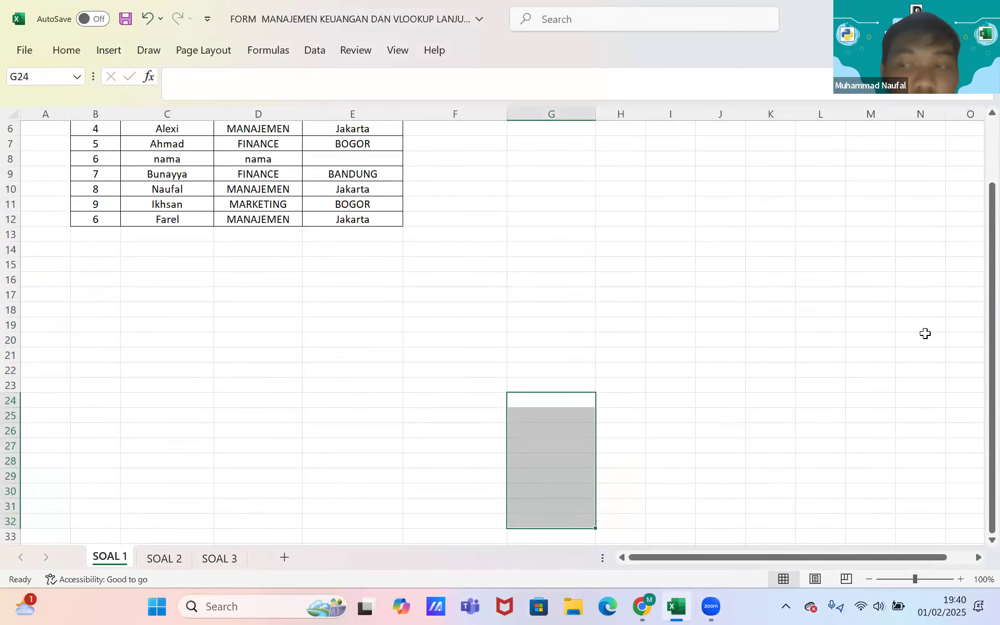
{"action": "left_click_drag", "start_coordinate": [991, 312], "coordinate": [978, 140]}
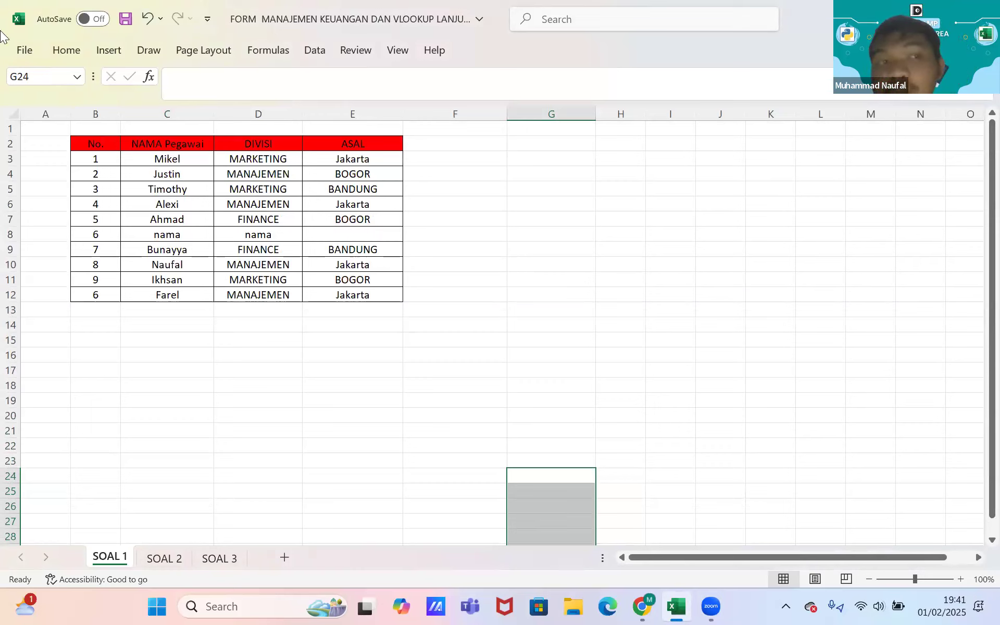
{"action": "left_click", "coordinate": [74, 41]}
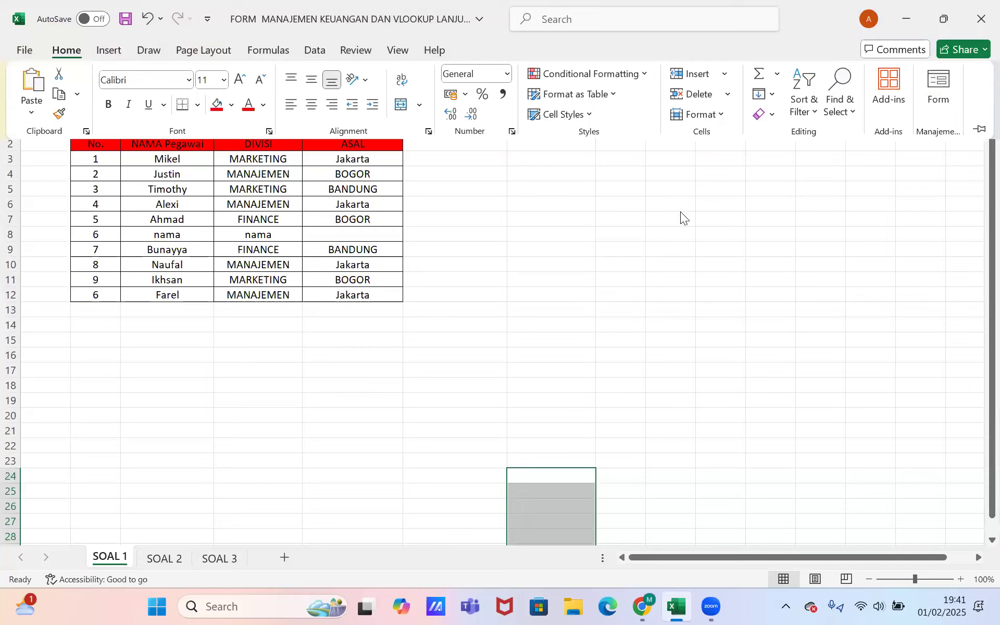
{"action": "left_click", "coordinate": [431, 141]}
- Copy the employee table's header and first record (B2:E3) to a second table starting at H2
{"action": "left_click_drag", "start_coordinate": [95, 143], "coordinate": [342, 159]}
{"action": "key", "text": "ctrl+c"}
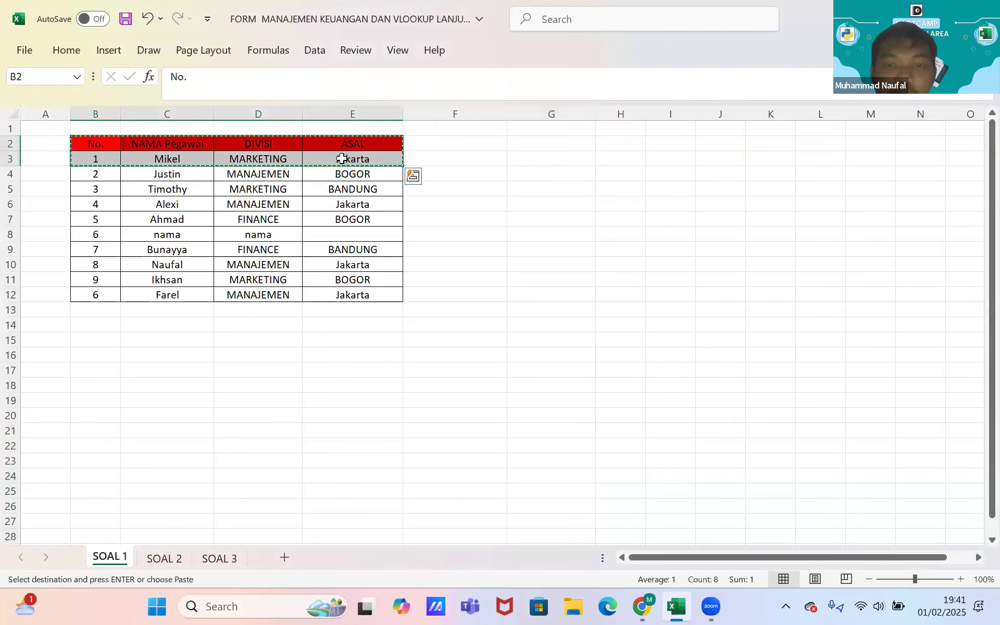
{"action": "scroll", "coordinate": [342, 158], "scroll_direction": "down", "scroll_amount": 3, "text": "ctrl"}
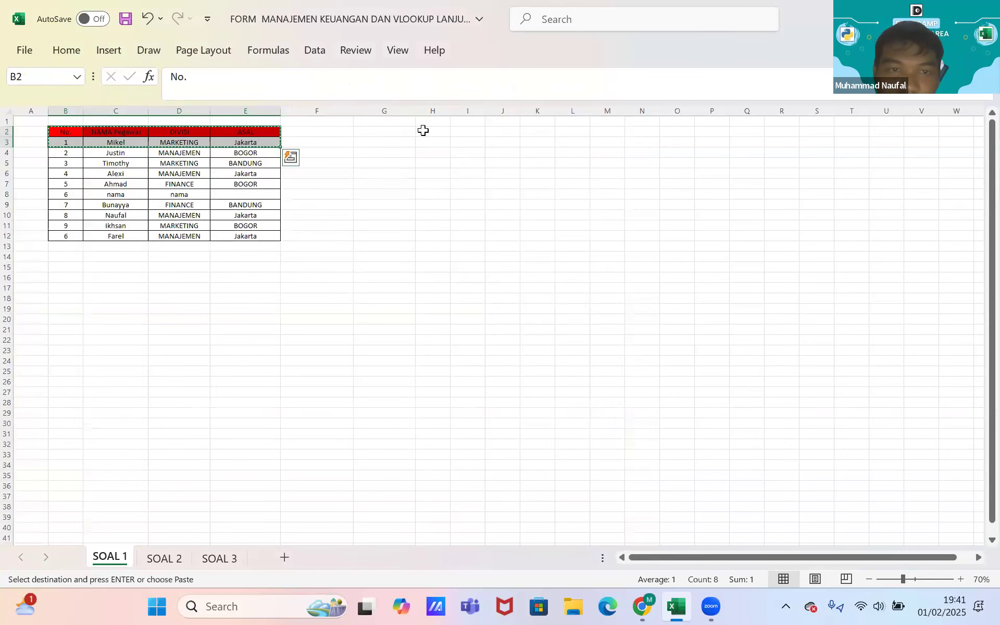
{"action": "left_click", "coordinate": [430, 131]}
{"action": "key", "text": "ctrl+v"}
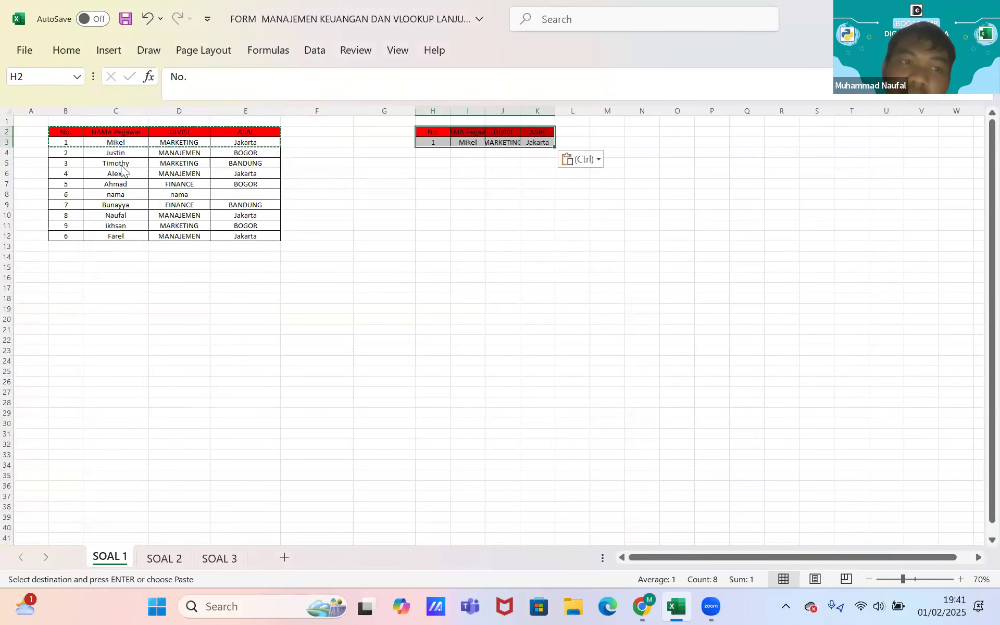
- Open the copied table's form and add a record with No. 2 and "test" for NAMA Pegawai, DIVISI and ASAL
{"action": "left_click", "coordinate": [66, 50]}
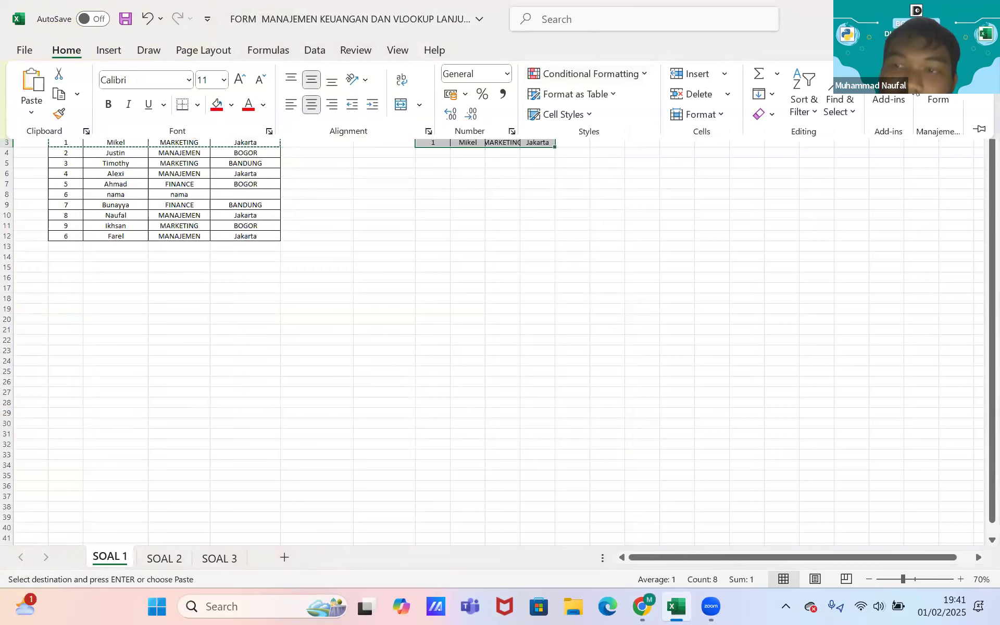
{"action": "right_click", "coordinate": [917, 93]}
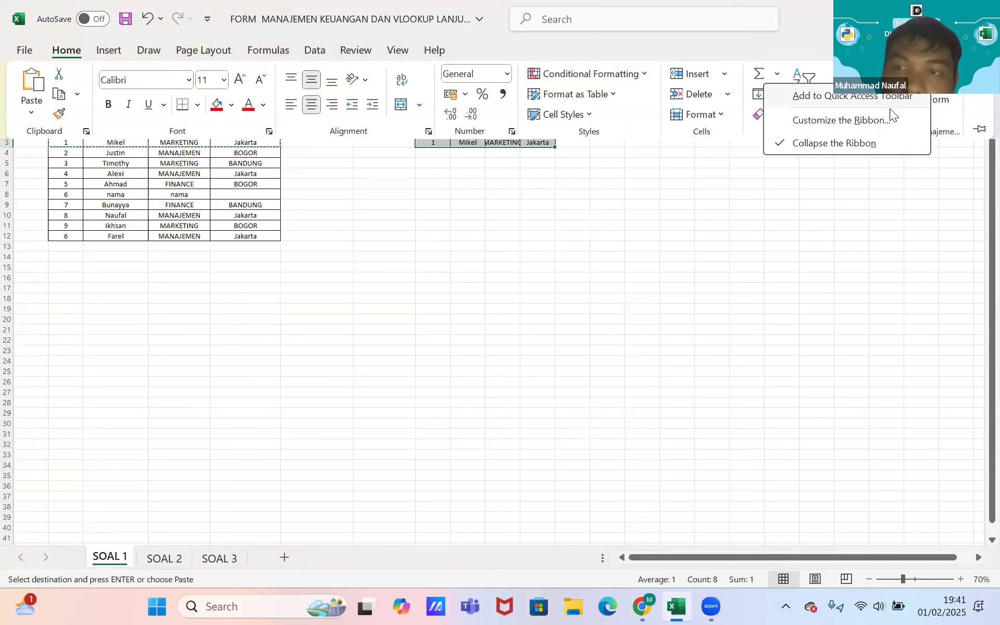
{"action": "key", "text": "Escape"}
{"action": "left_click", "coordinate": [940, 99]}
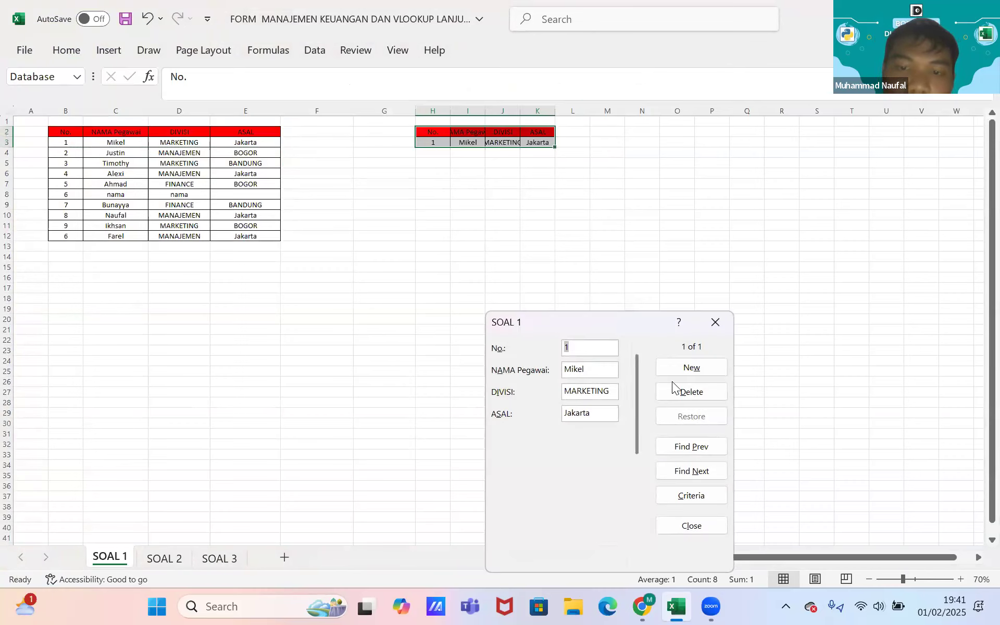
{"action": "left_click", "coordinate": [678, 368]}
{"action": "type", "text": "2"}
{"action": "key", "text": "Tab"}
{"action": "type", "text": "test"}
{"action": "key", "text": "Tab"}
{"action": "type", "text": "test"}
{"action": "key", "text": "Tab"}
{"action": "type", "text": "test"}
{"action": "left_click", "coordinate": [684, 368]}
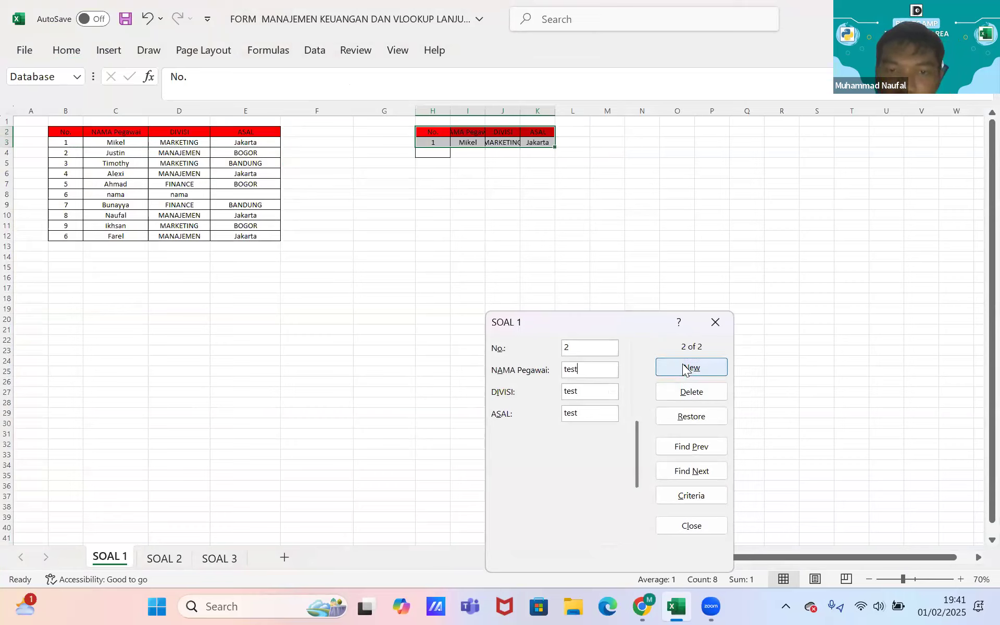
- Add a record with No. 3 and "test2" for NAMA Pegawai, DIVISI and ASAL, and close the form
{"action": "left_click", "coordinate": [586, 347]}
{"action": "type", "text": "3"}
{"action": "key", "text": "Tab"}
{"action": "type", "text": "test2"}
{"action": "key", "text": "Tab"}
{"action": "type", "text": "test2"}
{"action": "key", "text": "Tab"}
{"action": "type", "text": "test"}
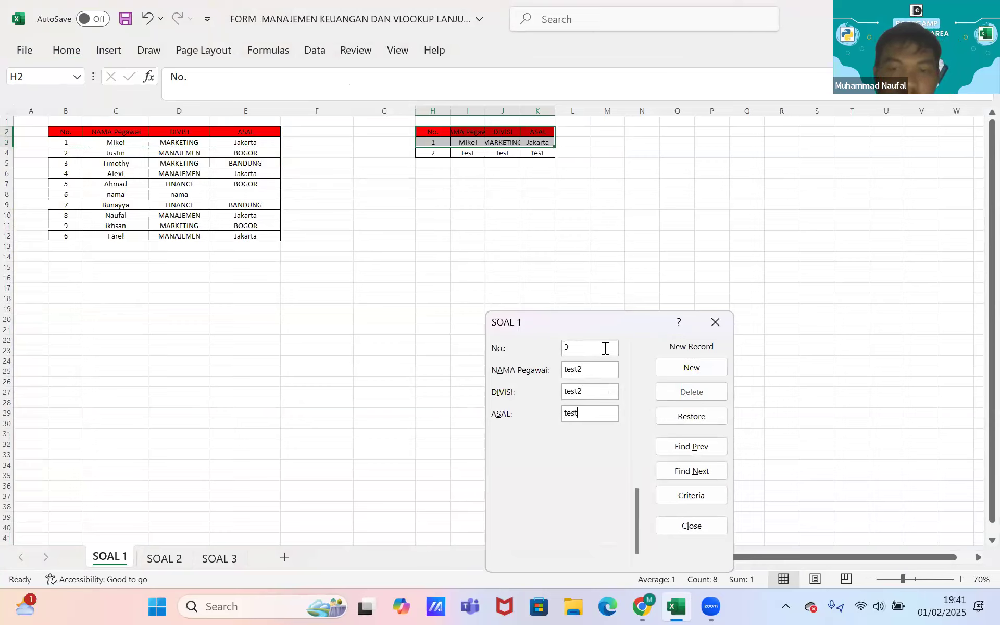
{"action": "type", "text": "2"}
{"action": "left_click", "coordinate": [669, 369]}
{"action": "left_click", "coordinate": [714, 324]}
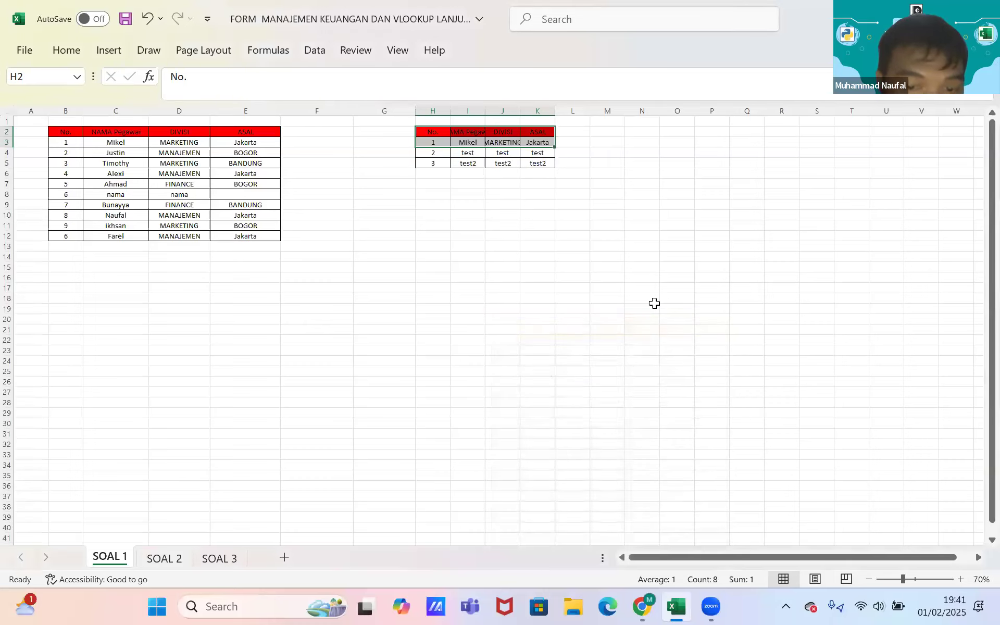
{"action": "key", "text": "alt+Tab"}
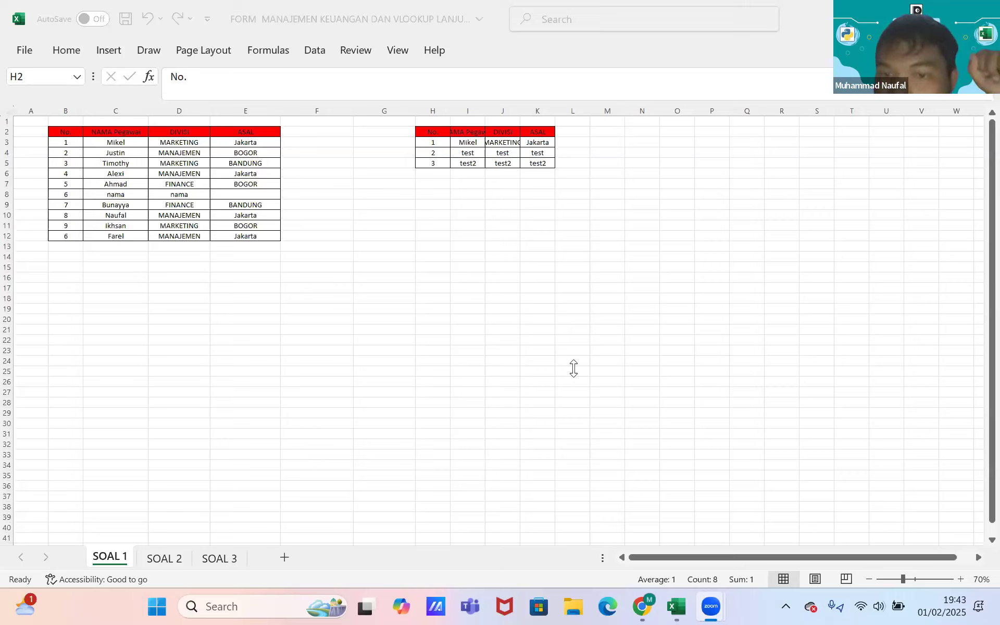
- Convert the employee range B2:E12 into a table with headers
{"action": "left_click", "coordinate": [130, 169]}
{"action": "key", "text": "ctrl+t"}
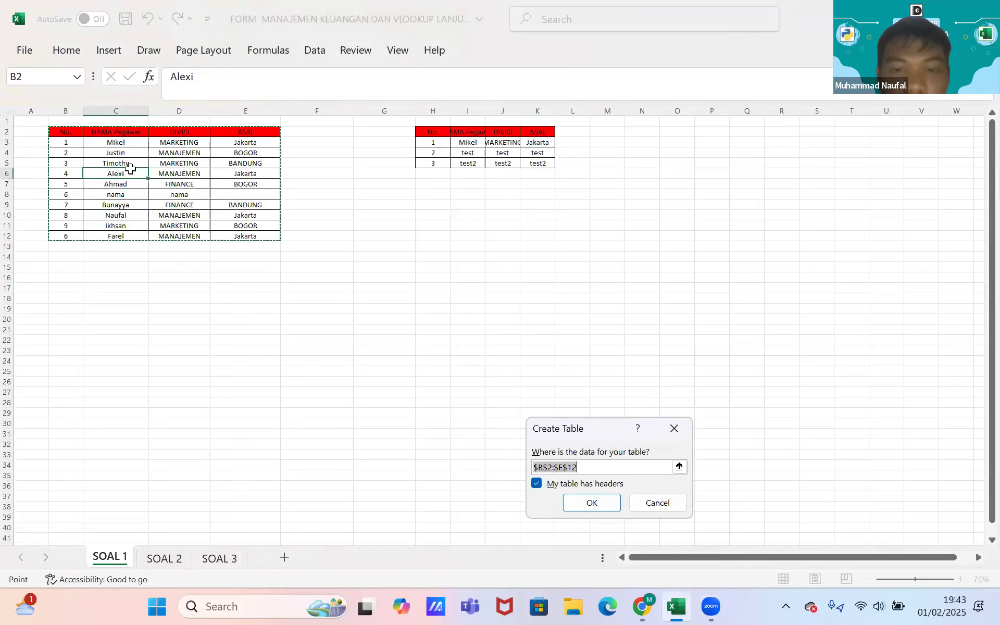
{"action": "left_click", "coordinate": [592, 502]}
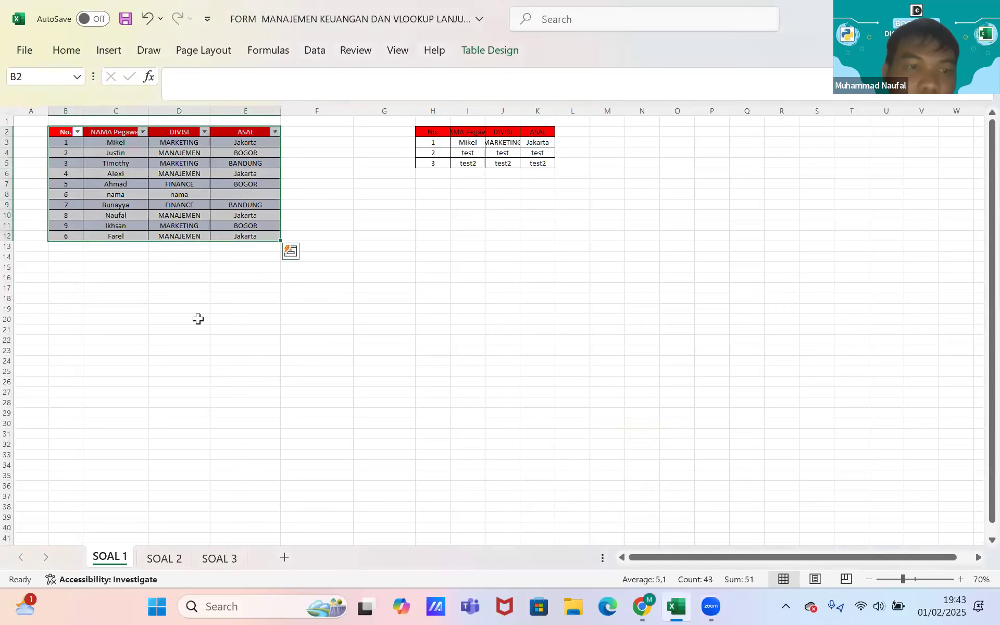
- Add a record directly below the employee table with No. 11 and "test" for NAMA Pegawai, DIVISI and ASAL
{"action": "left_click", "coordinate": [66, 245]}
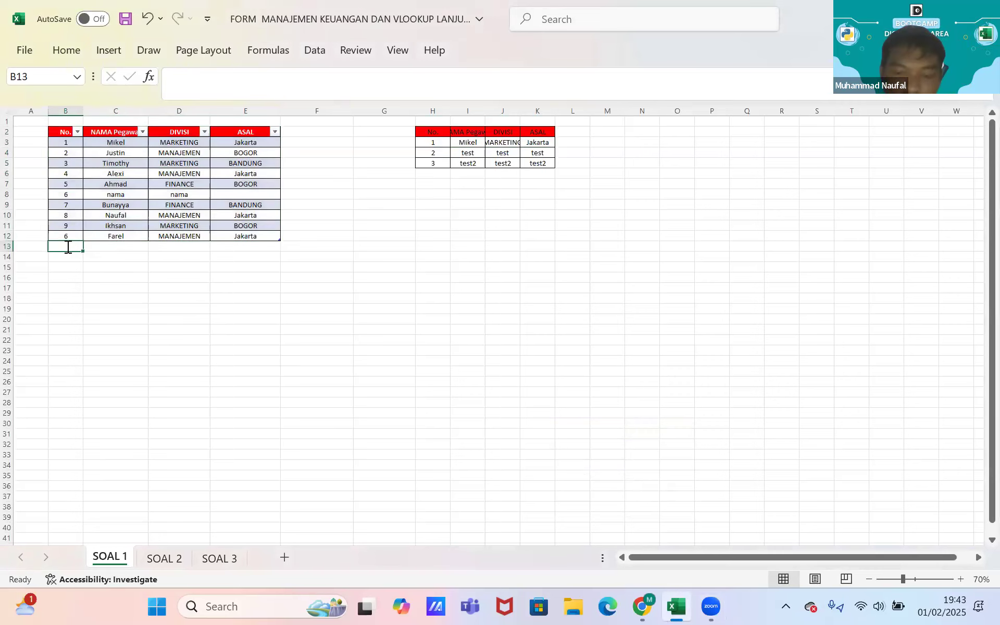
{"action": "type", "text": "11"}
{"action": "key", "text": "Tab"}
{"action": "type", "text": "timothy"}
{"action": "key", "text": "BackSpace"}
{"action": "key", "text": "BackSpace"}
{"action": "key", "text": "BackSpace"}
{"action": "key", "text": "BackSpace"}
{"action": "key", "text": "BackSpace"}
{"action": "key", "text": "BackSpace"}
{"action": "key", "text": "BackSpace"}
{"action": "type", "text": "test"}
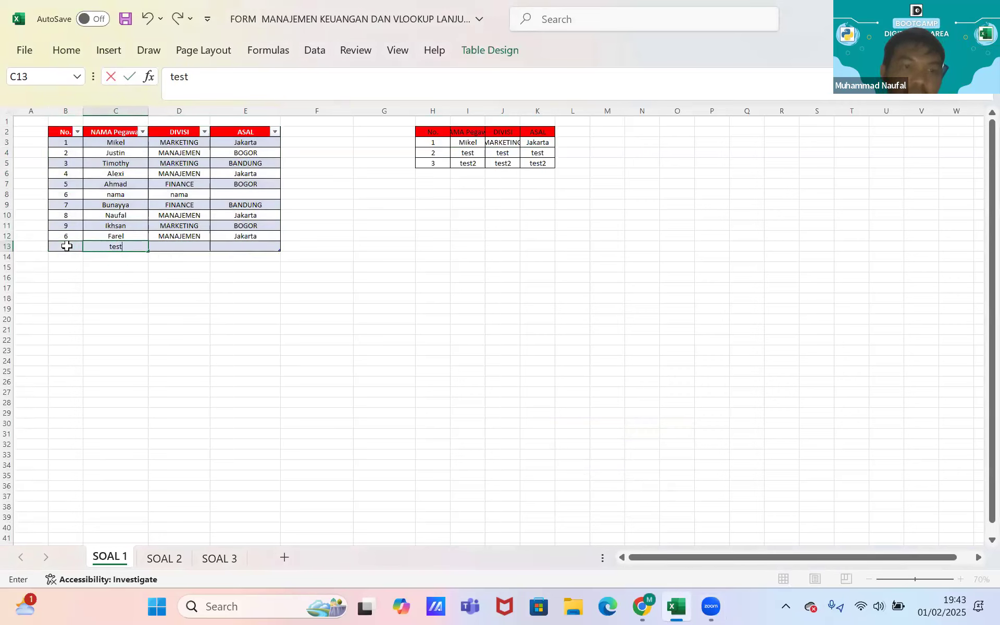
{"action": "key", "text": "Tab"}
{"action": "type", "text": "test"}
{"action": "key", "text": "Tab"}
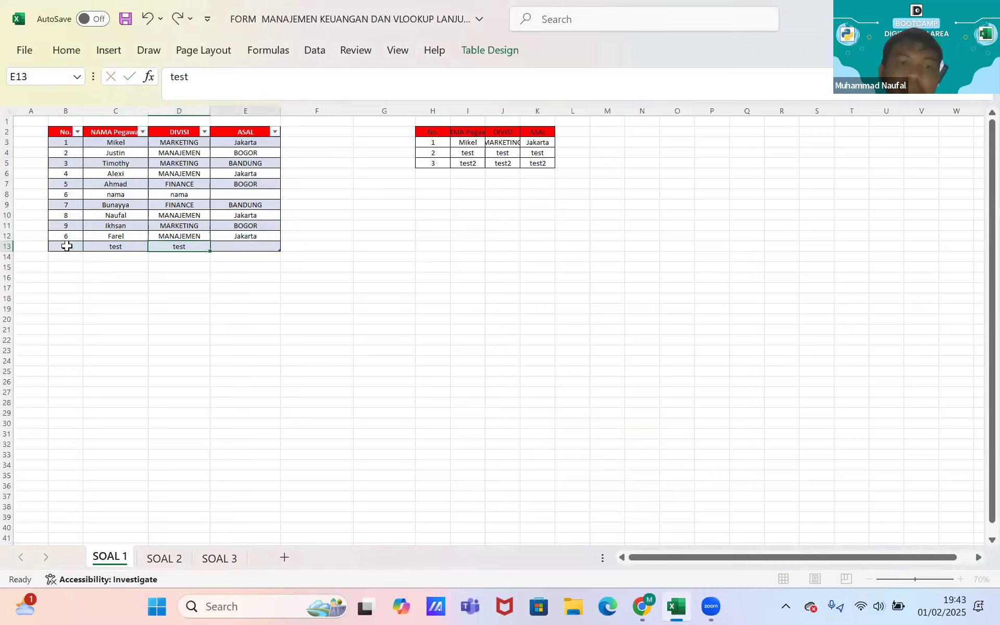
{"action": "type", "text": "test"}
{"action": "key", "text": "Return"}
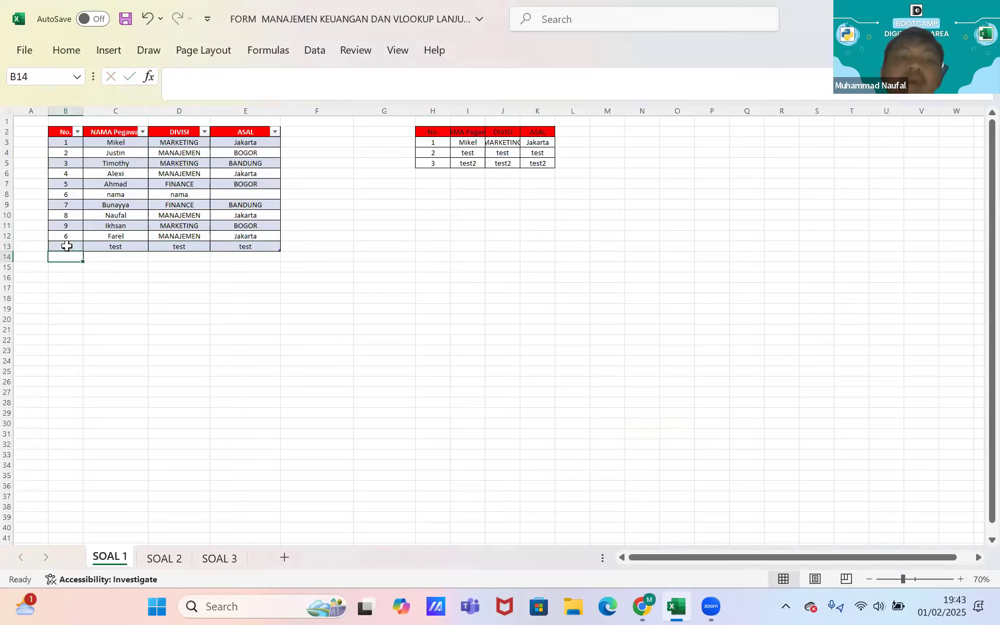
{"action": "left_click", "coordinate": [109, 237]}
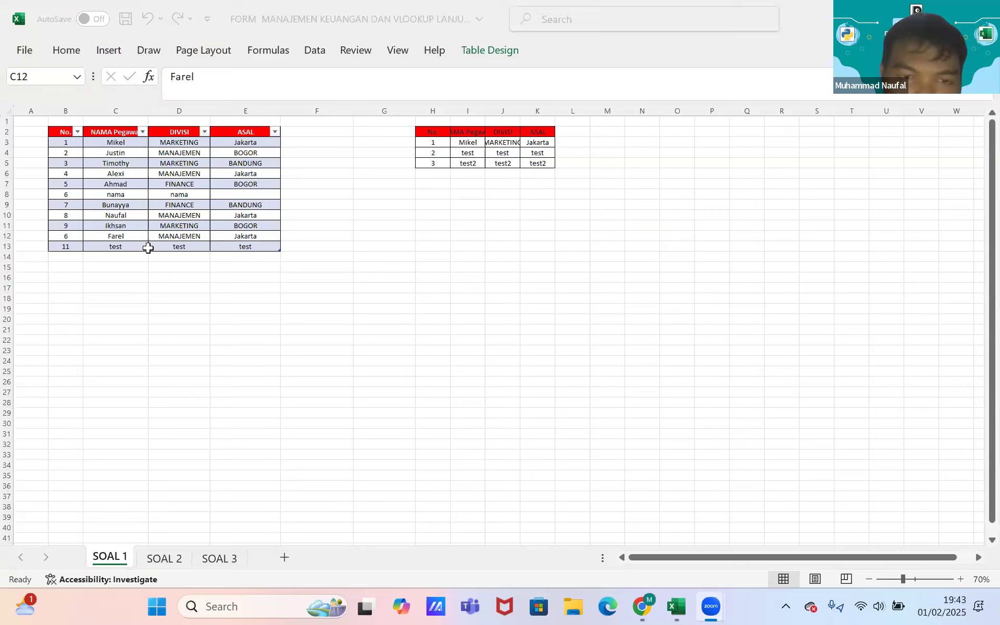
{"action": "left_click", "coordinate": [179, 193]}
{"action": "key", "text": "Up"}
{"action": "key", "text": "Up"}
{"action": "key", "text": "Up"}
{"action": "key", "text": "Up"}
{"action": "key", "text": "Up"}
{"action": "key", "text": "Up"}
{"action": "key", "text": "Up"}
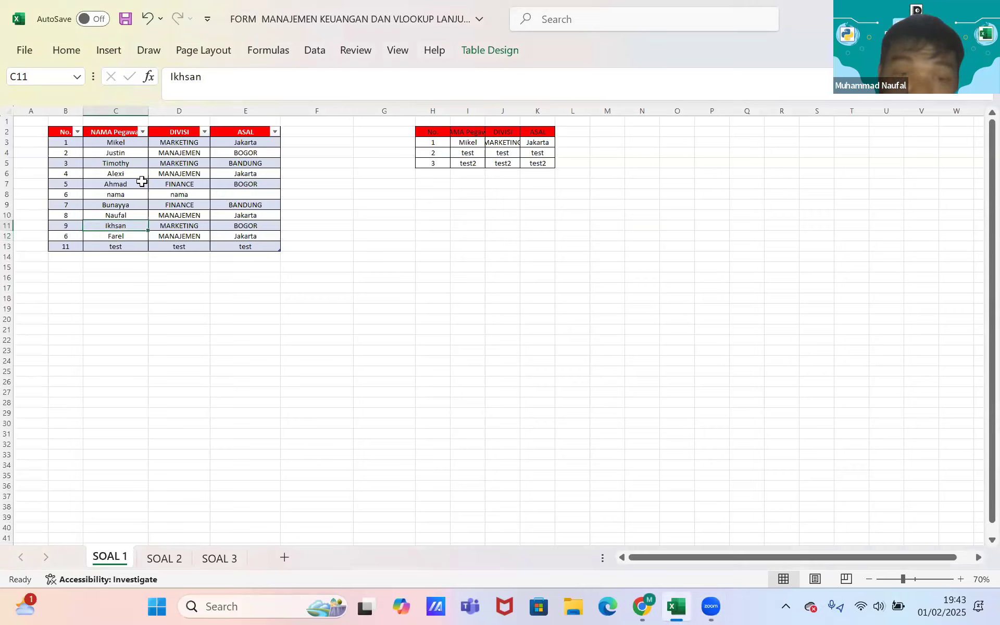
{"action": "key", "text": "Down"}
{"action": "key", "text": "Down"}
{"action": "key", "text": "Up"}
{"action": "key", "text": "Up"}
{"action": "key", "text": "Up"}
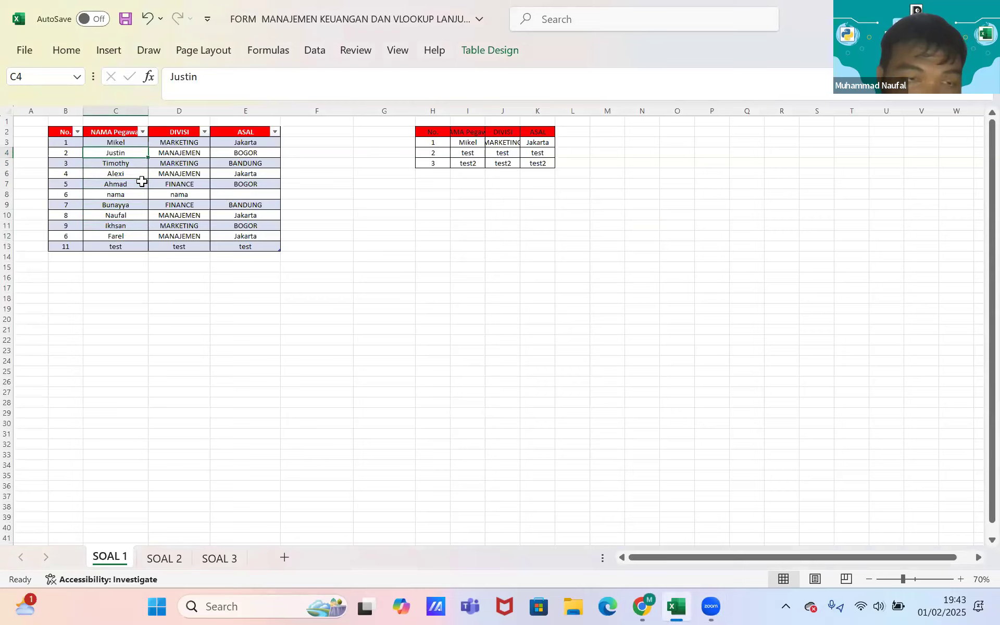
{"action": "left_click", "coordinate": [73, 142]}
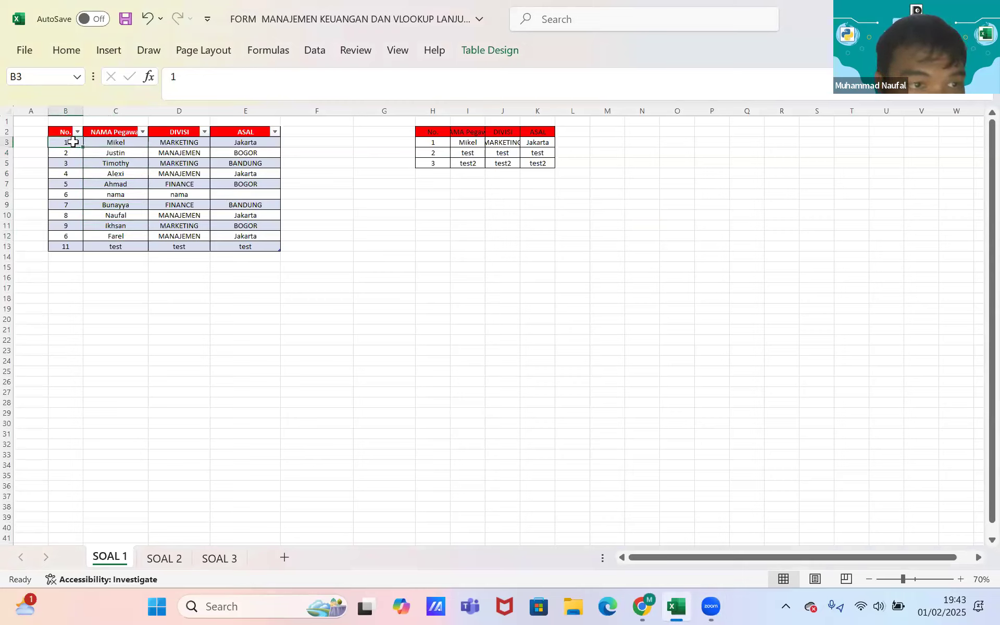
{"action": "key", "text": "Left"}
{"action": "key", "text": "Down"}
{"action": "key", "text": "Right"}
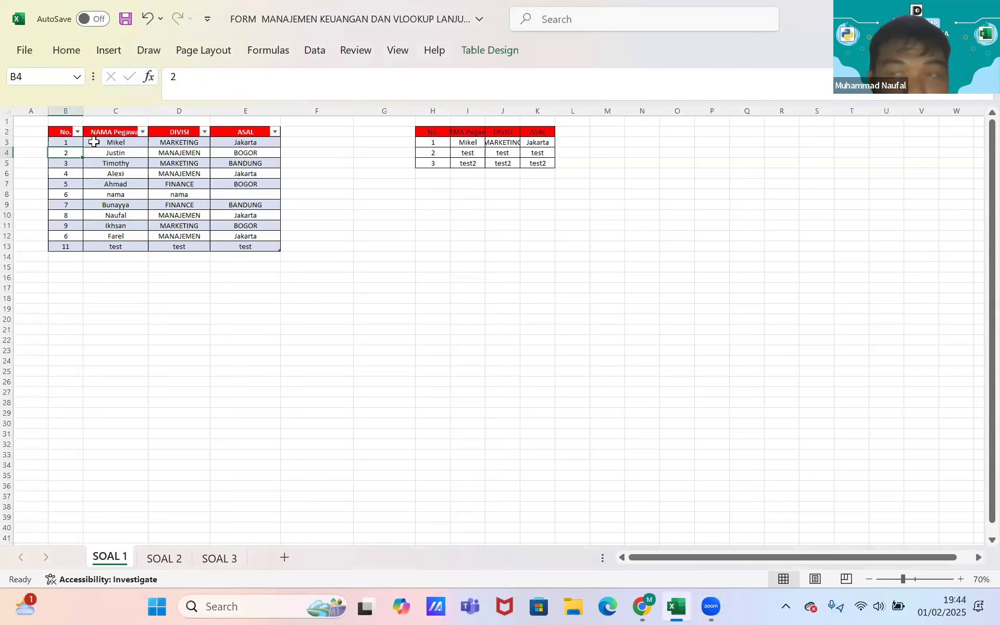
- Open the employee table's data entry form, move it clear of the tables, and close it without entering a record
{"action": "left_click", "coordinate": [61, 50]}
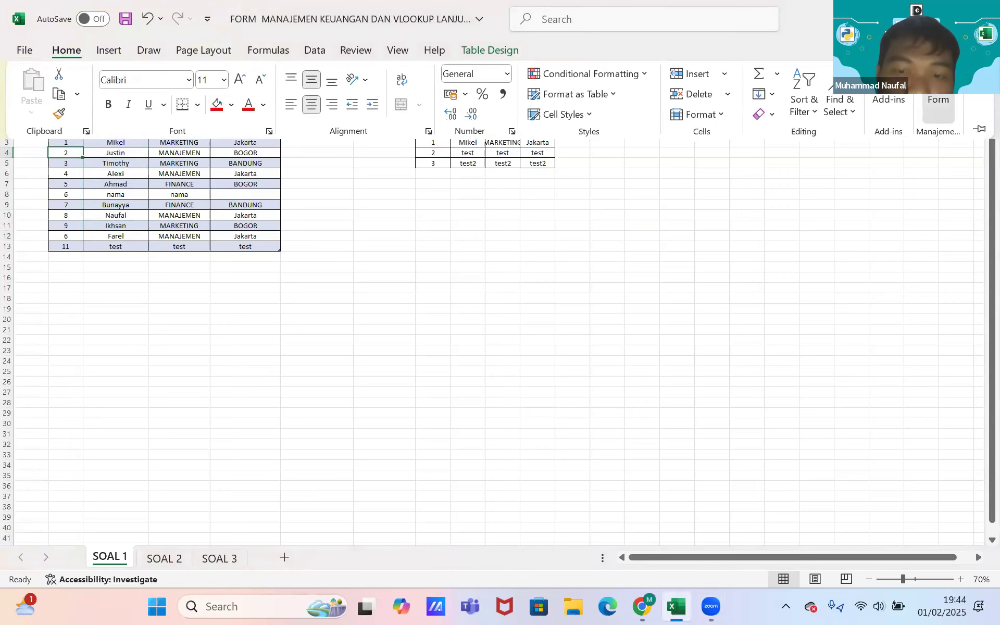
{"action": "left_click", "coordinate": [938, 107]}
{"action": "left_click_drag", "start_coordinate": [652, 368], "coordinate": [675, 575]}
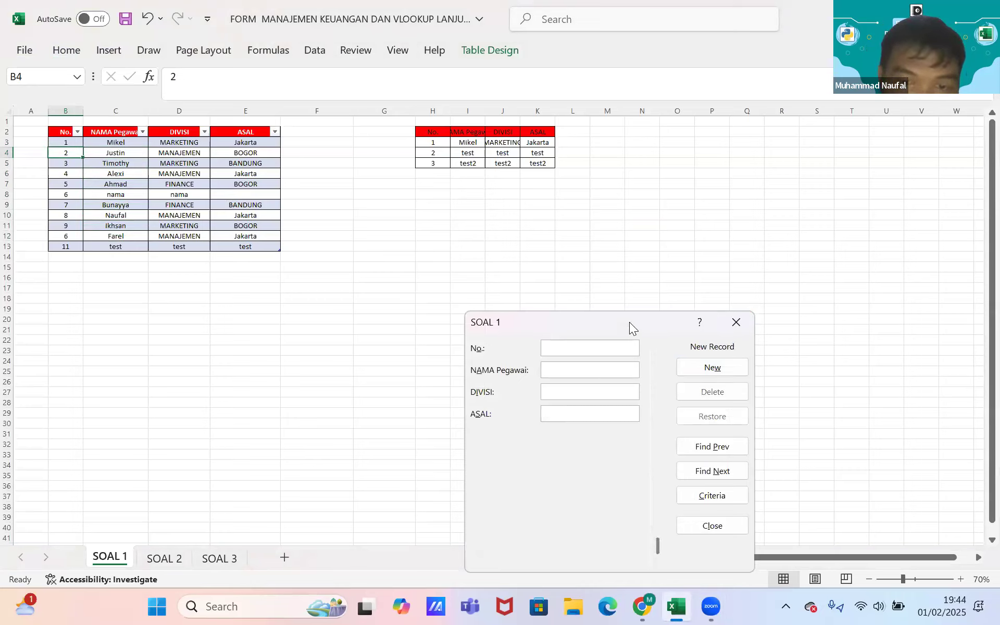
{"action": "left_click_drag", "start_coordinate": [629, 322], "coordinate": [786, 193]}
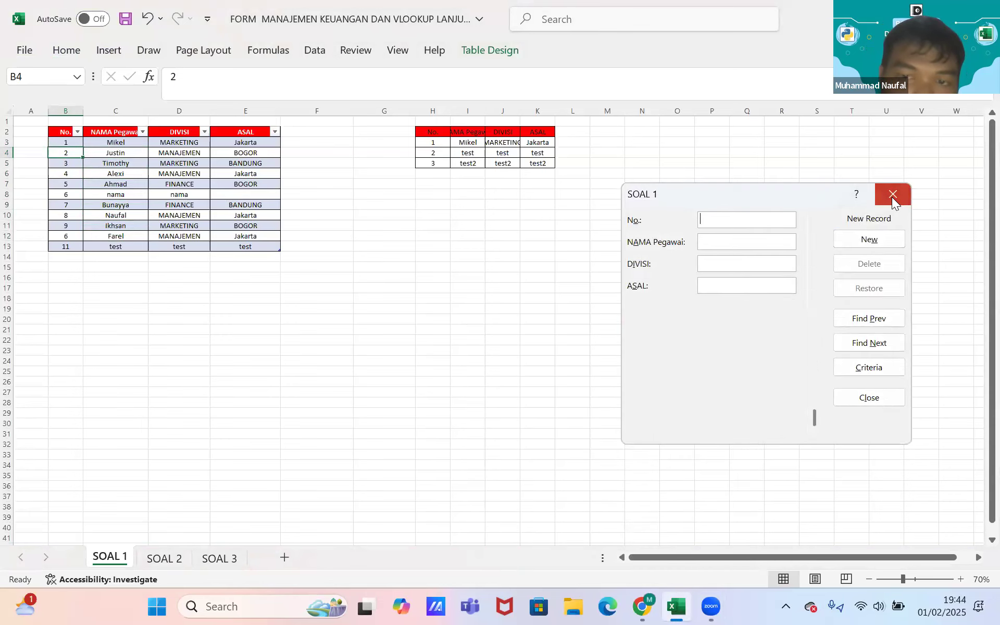
{"action": "left_click", "coordinate": [892, 197]}
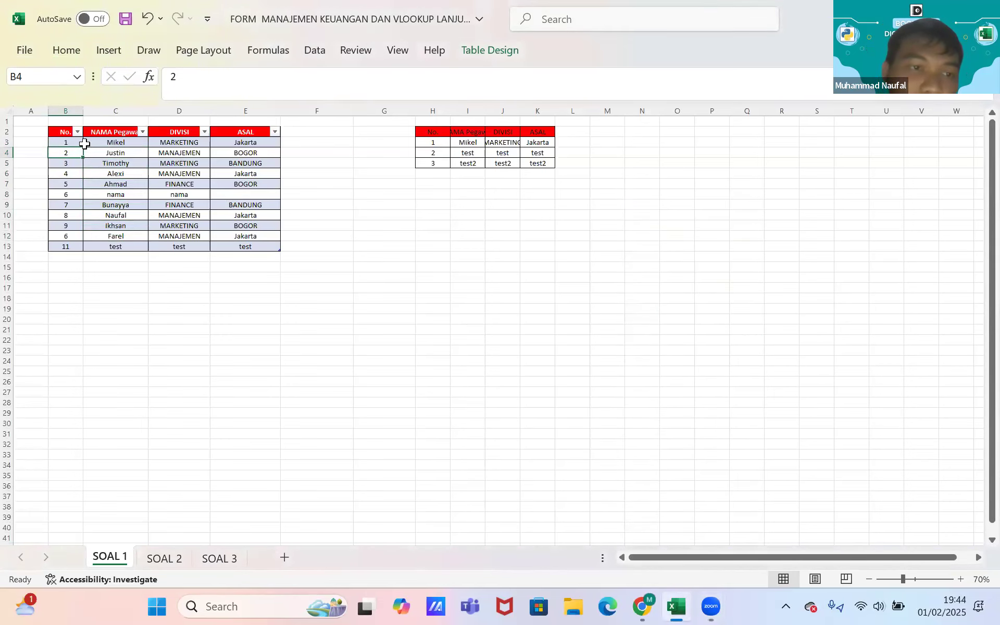
- Undo the added No. 11 record and the conversion of the employee range into a table
{"action": "left_click_drag", "start_coordinate": [64, 131], "coordinate": [244, 246]}
{"action": "left_click", "coordinate": [148, 19]}
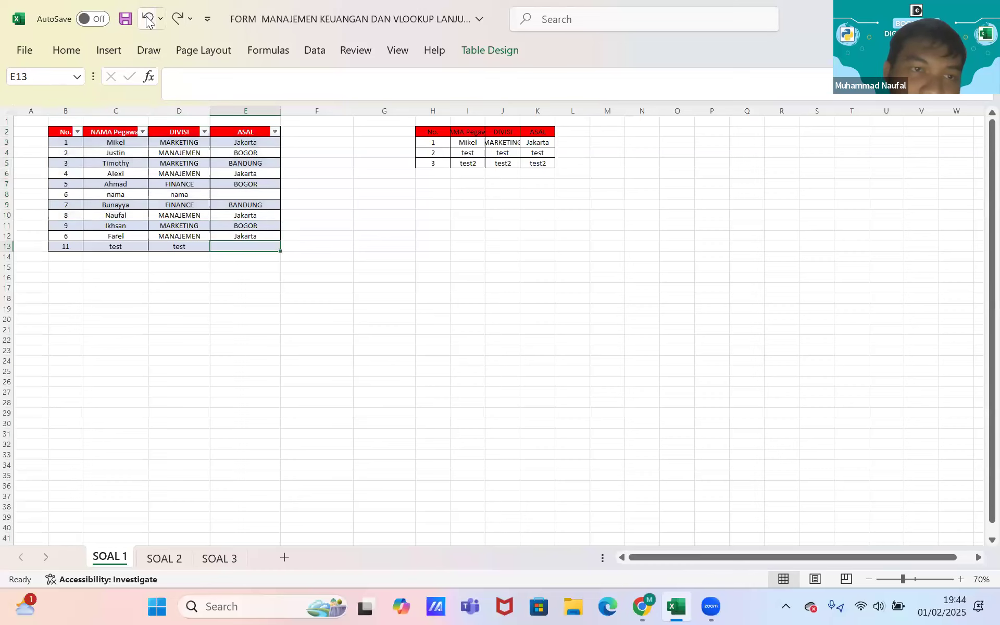
{"action": "left_click", "coordinate": [148, 19]}
{"action": "left_click", "coordinate": [148, 19]}
{"action": "left_click", "coordinate": [147, 21]}
{"action": "left_click", "coordinate": [147, 21]}
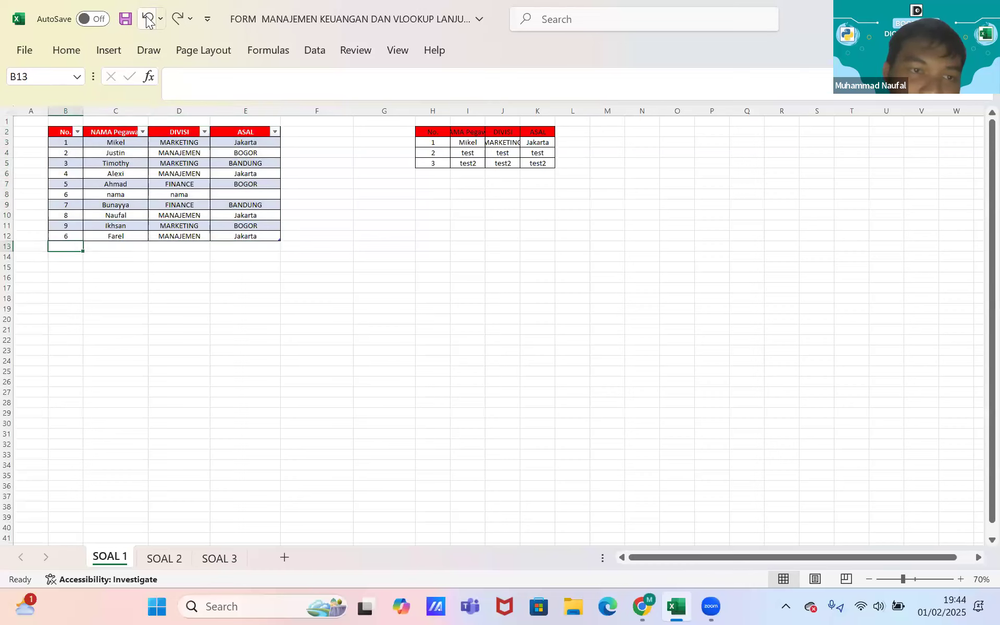
{"action": "left_click", "coordinate": [147, 20]}
- Convert the whole employee range B2:E12 into a table with headers
{"action": "left_click", "coordinate": [162, 181]}
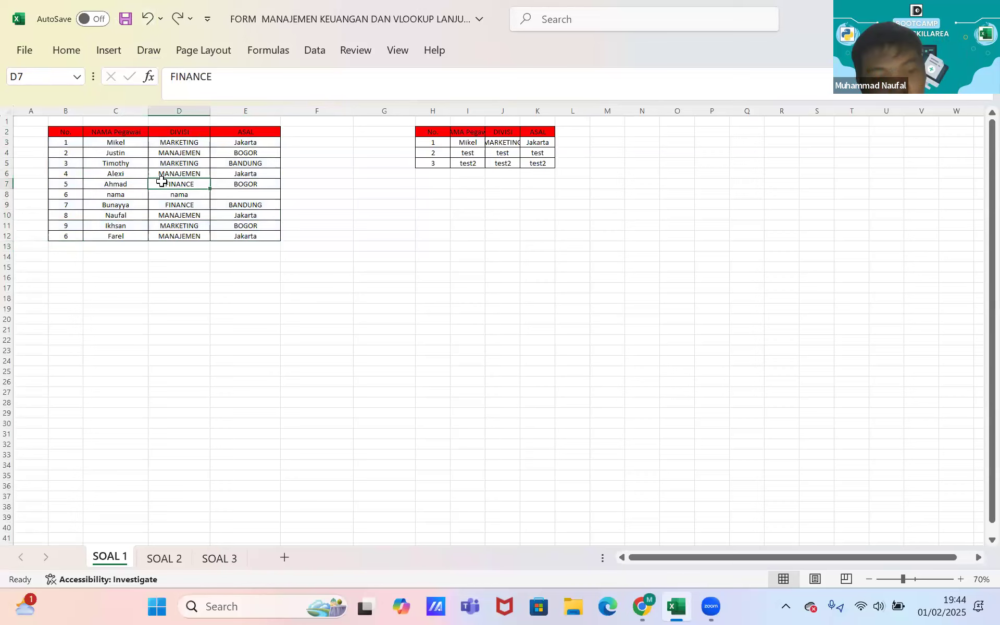
{"action": "key", "text": "ctrl+a"}
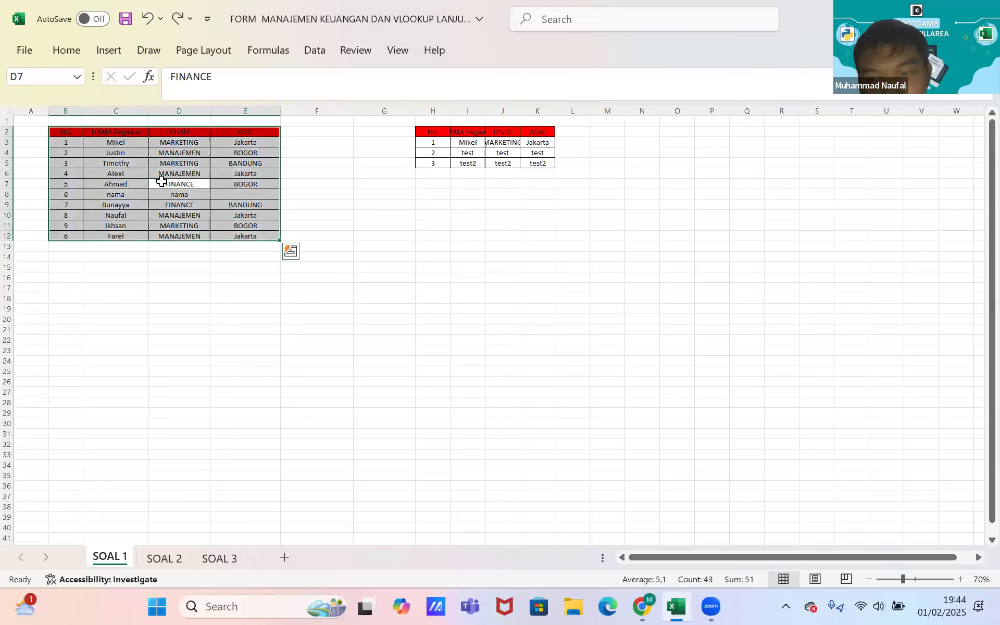
{"action": "left_click", "coordinate": [960, 580]}
{"action": "left_click", "coordinate": [960, 579]}
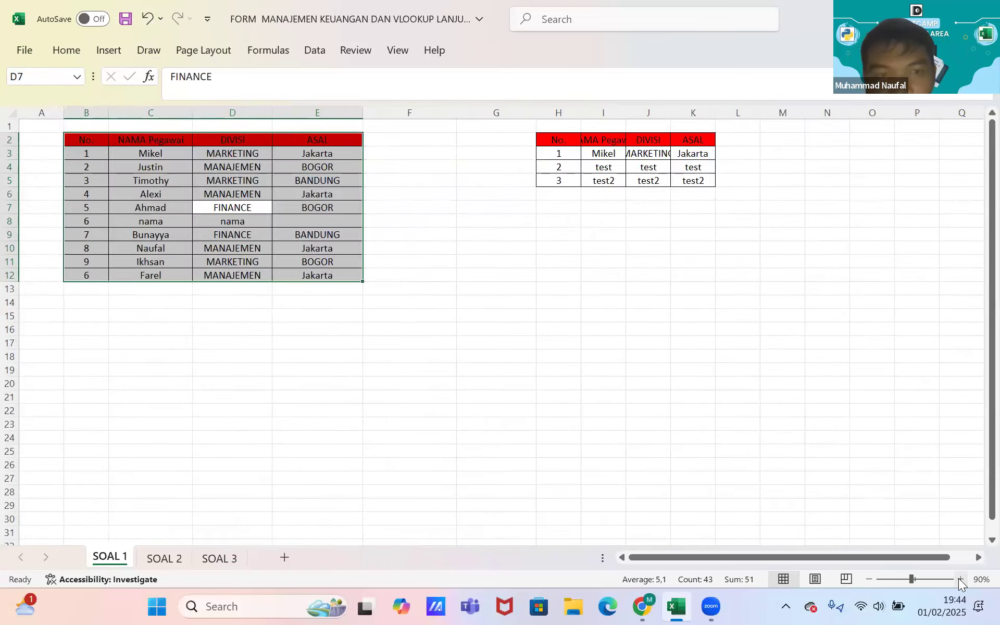
{"action": "left_click", "coordinate": [959, 580]}
{"action": "left_click", "coordinate": [960, 579]}
{"action": "key", "text": "ctrl+t"}
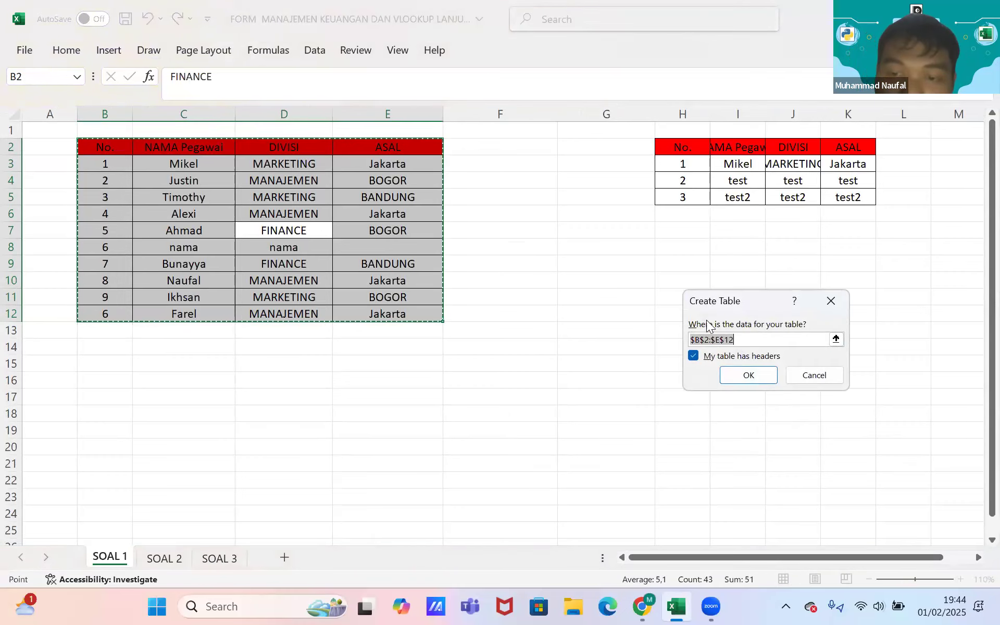
{"action": "left_click", "coordinate": [749, 373]}
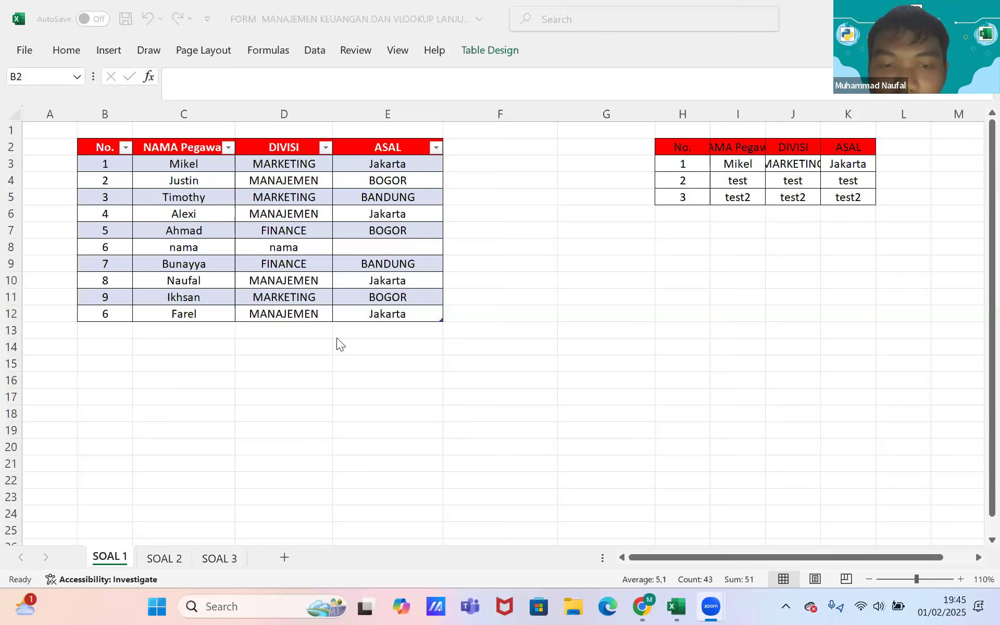
- Switch to the workbook "latihan data kemendesa"
{"action": "left_click", "coordinate": [221, 326]}
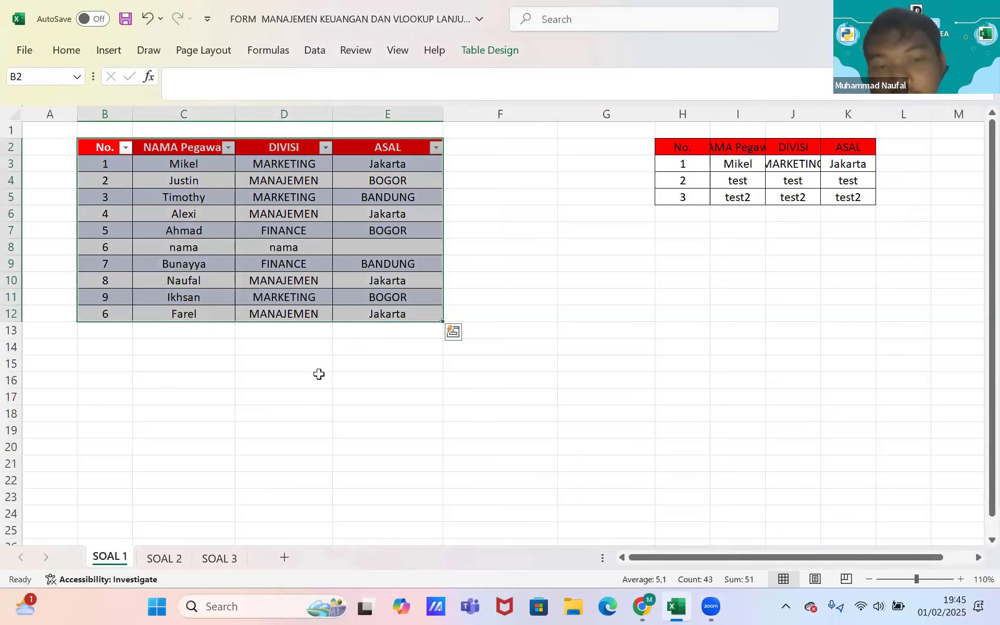
{"action": "key", "text": "alt+Tab"}
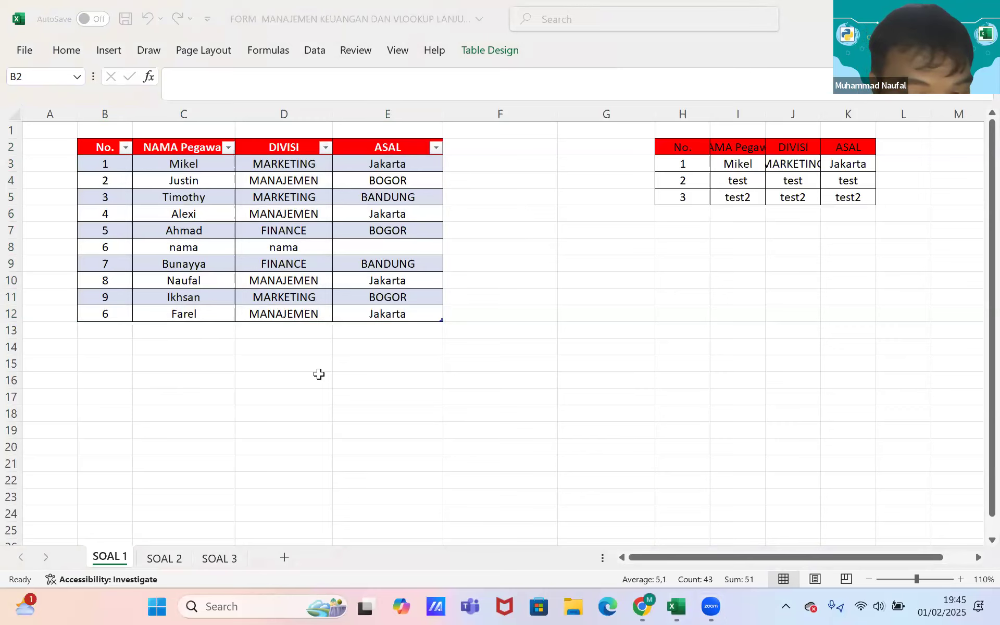
{"action": "left_click", "coordinate": [676, 607]}
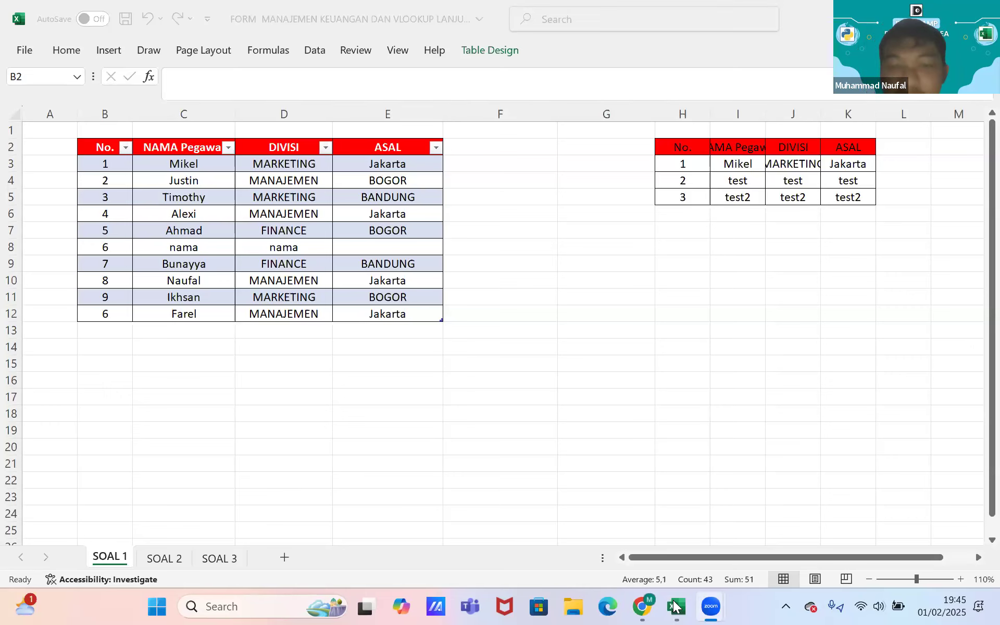
{"action": "left_click", "coordinate": [675, 605]}
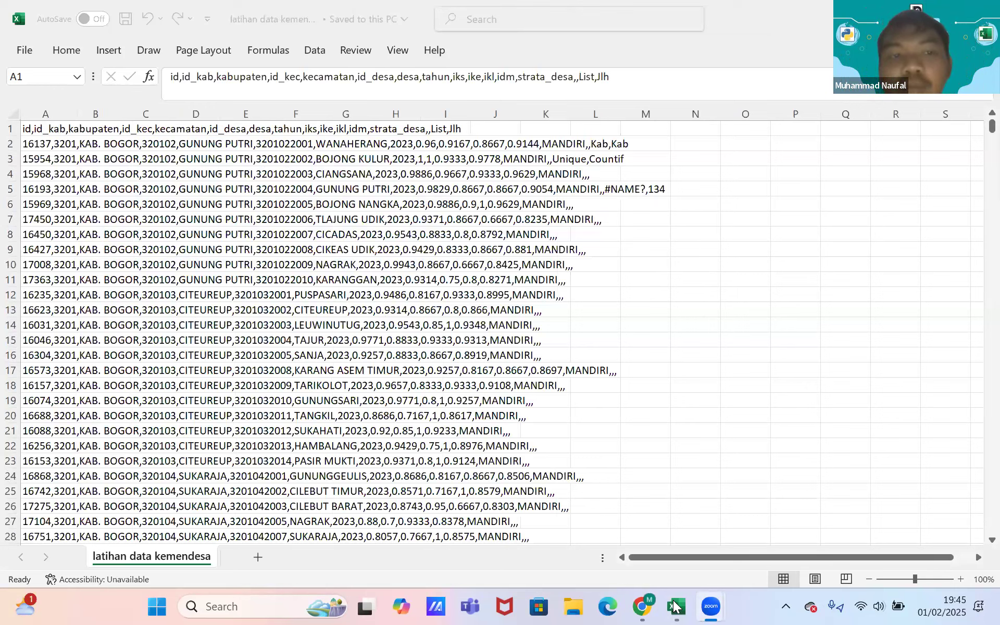
{"action": "left_click", "coordinate": [674, 606]}
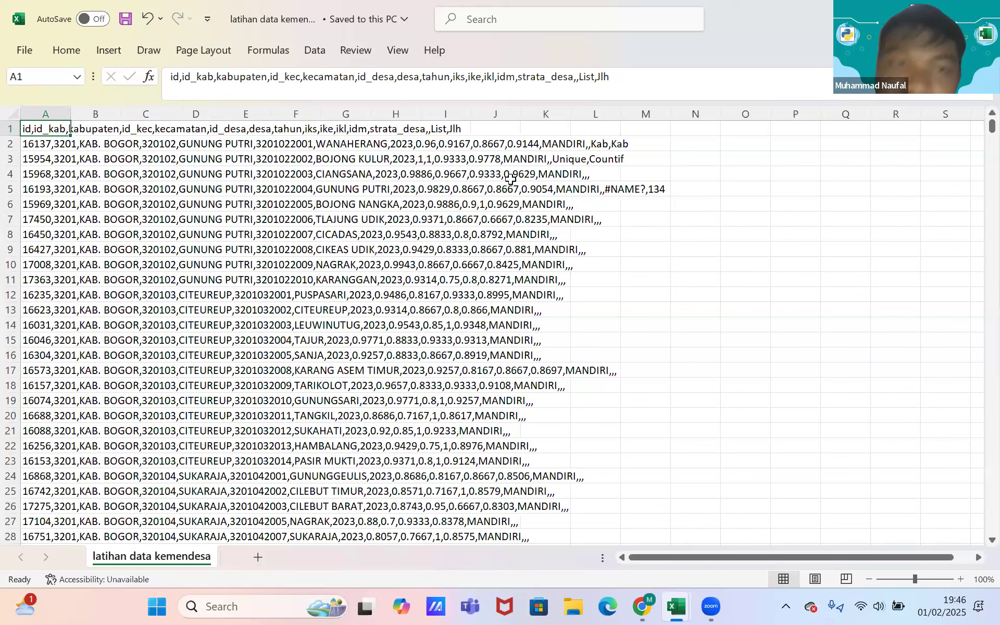
- Examine the comma-separated field names in header cell A1, from id through idm to strata_desa
{"action": "left_click", "coordinate": [178, 77]}
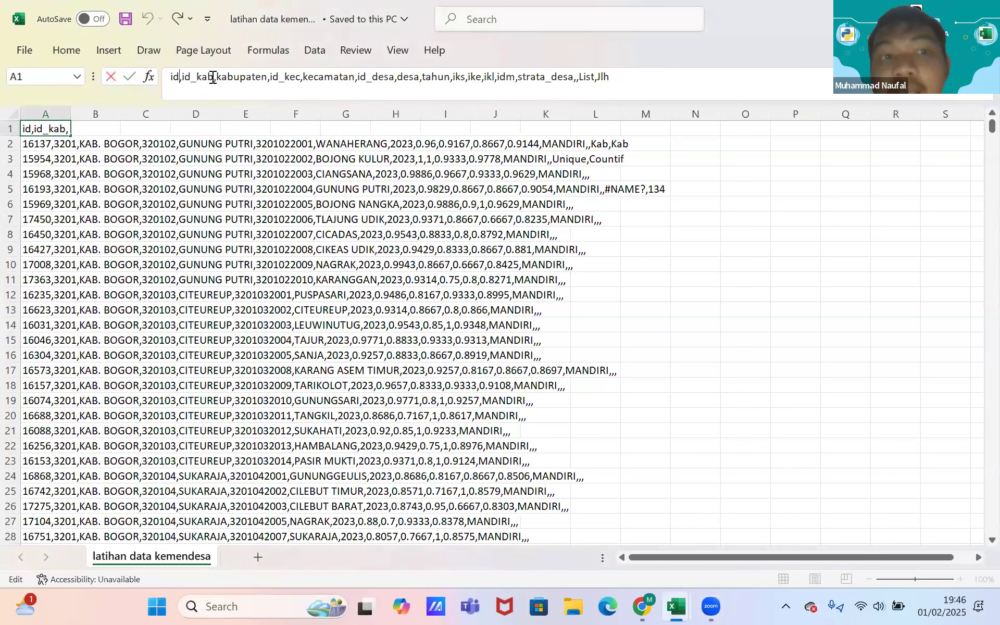
{"action": "left_click", "coordinate": [268, 77]}
{"action": "left_click", "coordinate": [301, 80]}
{"action": "left_click", "coordinate": [357, 79]}
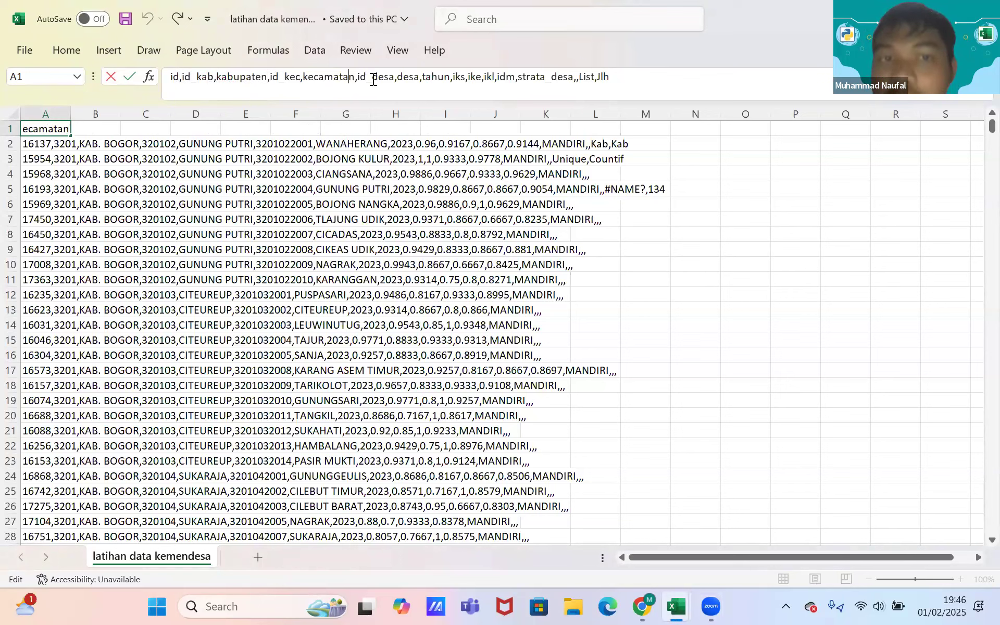
{"action": "left_click", "coordinate": [389, 78]}
{"action": "left_click", "coordinate": [415, 78]}
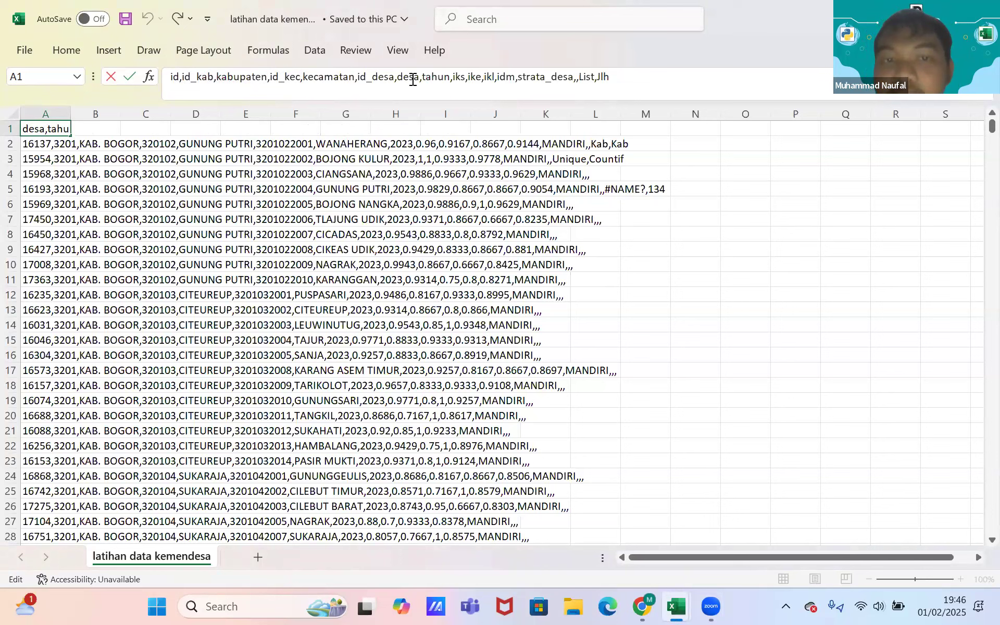
{"action": "left_click", "coordinate": [465, 81]}
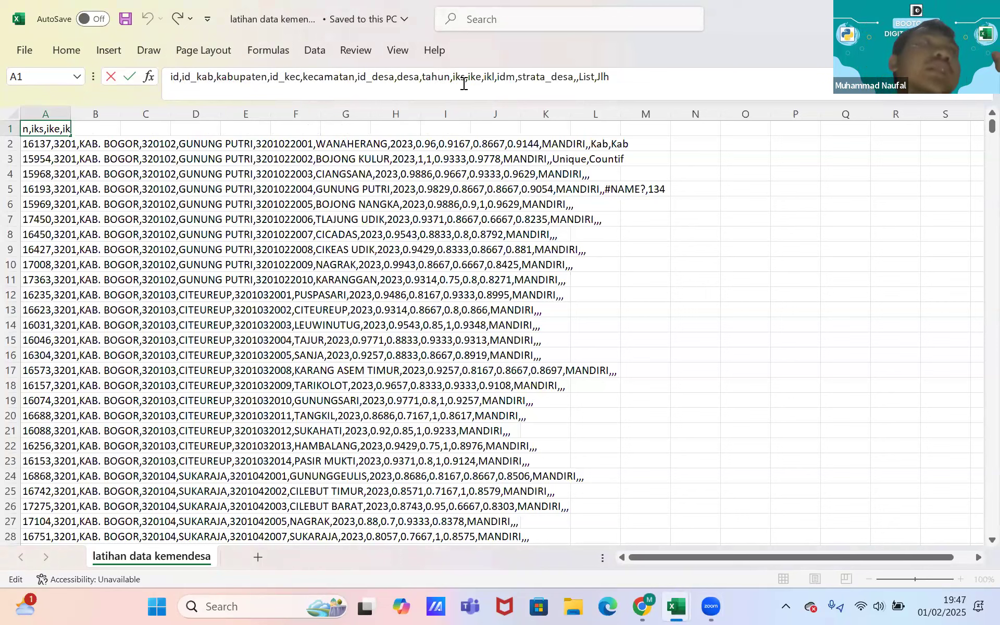
{"action": "left_click", "coordinate": [496, 80]}
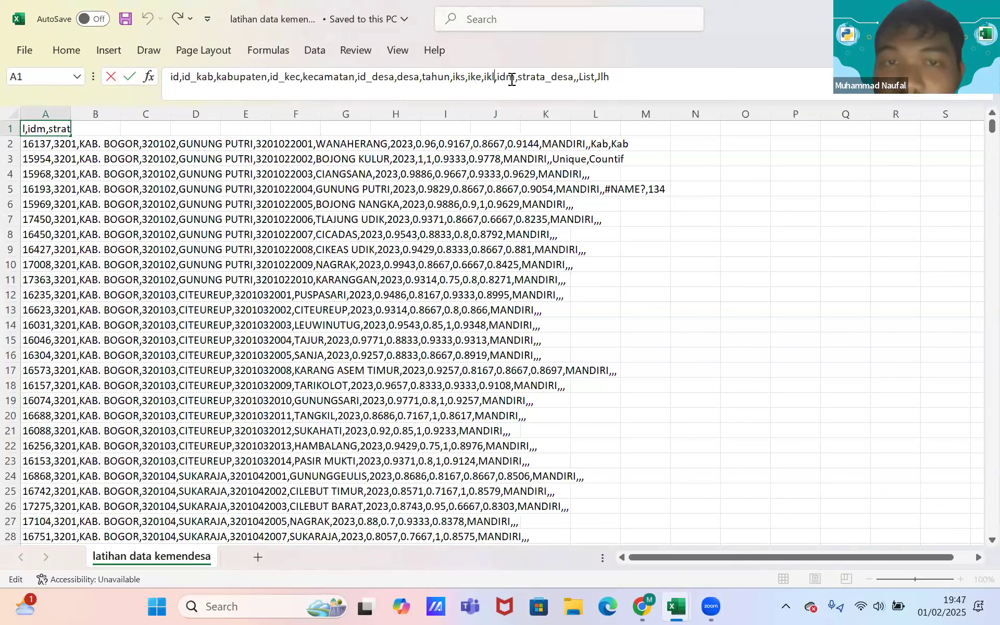
{"action": "left_click_drag", "start_coordinate": [515, 79], "coordinate": [499, 80]}
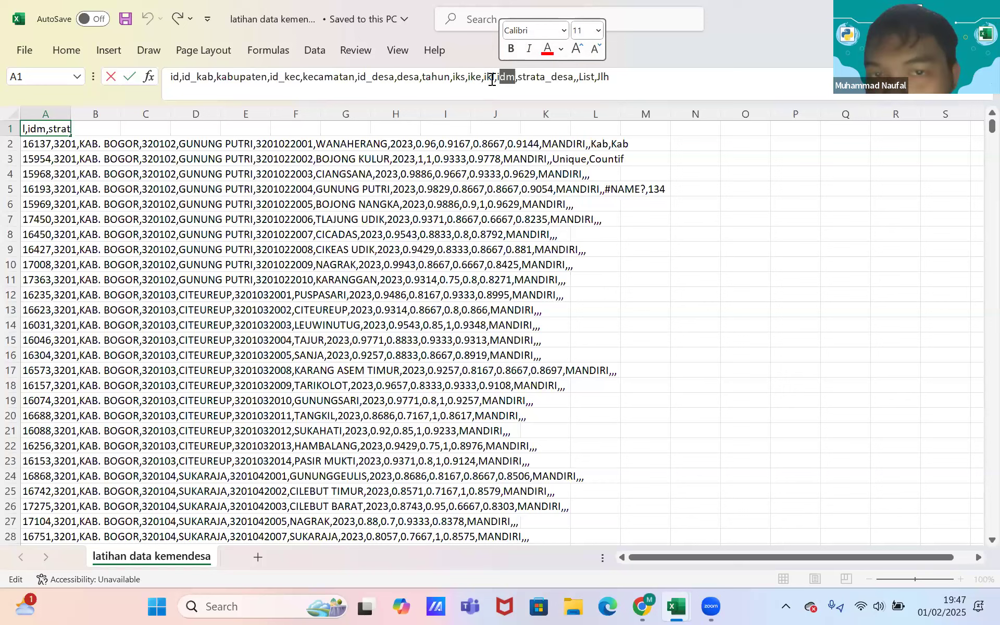
{"action": "left_click", "coordinate": [528, 79]}
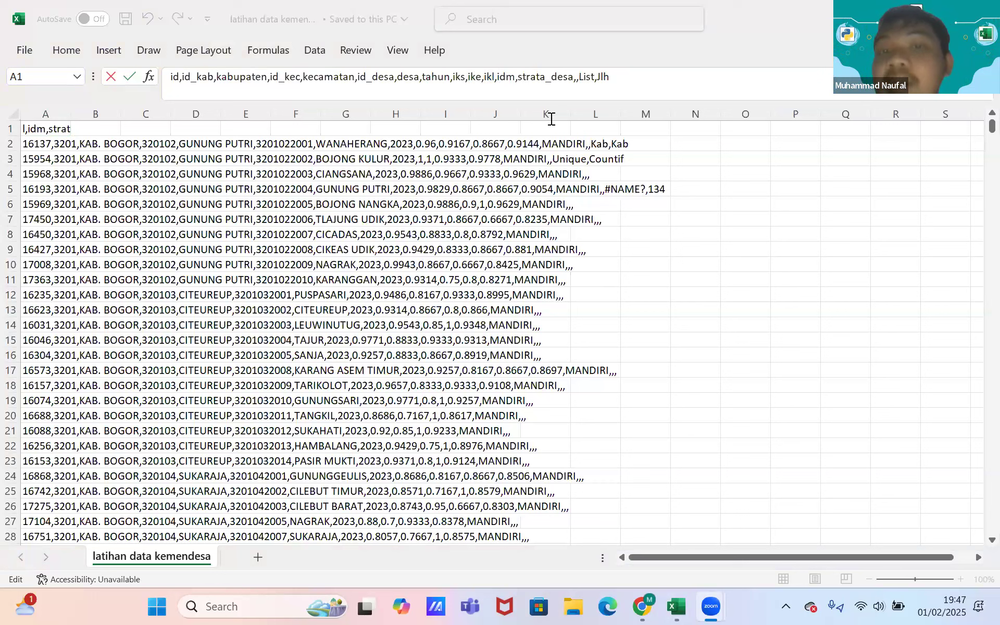
{"action": "left_click", "coordinate": [568, 76]}
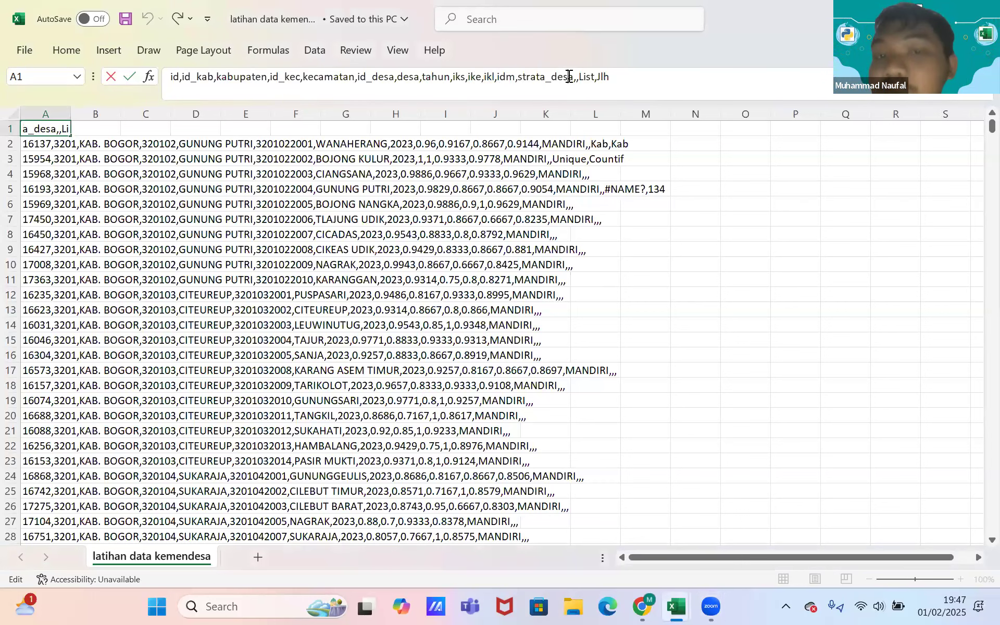
- Examine the last field names in header cell A1, from strata_desa through List to Jlh, leaving the text as it is
{"action": "left_click", "coordinate": [596, 77]}
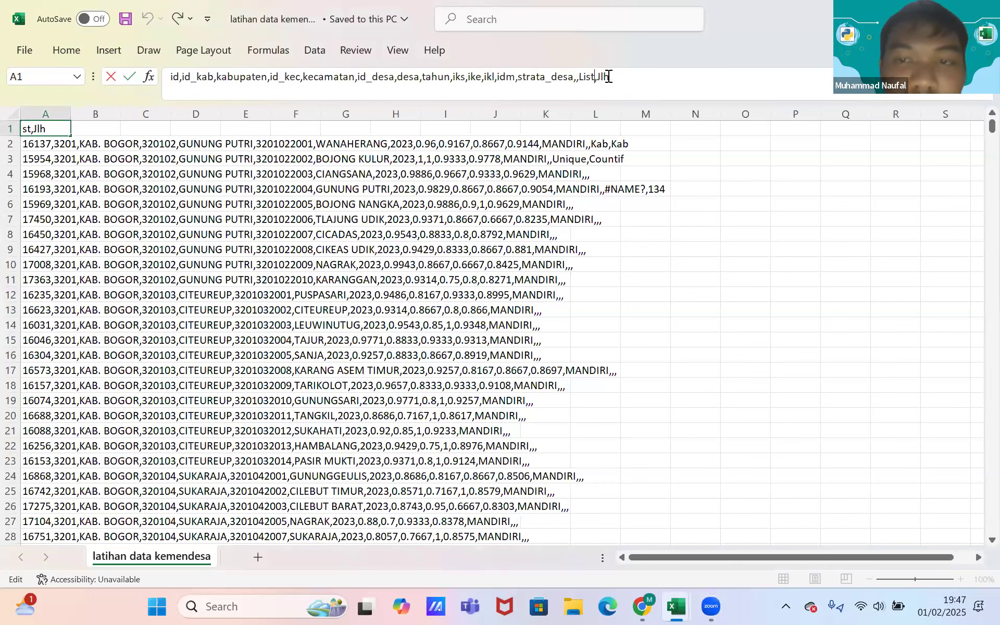
{"action": "left_click", "coordinate": [574, 77]}
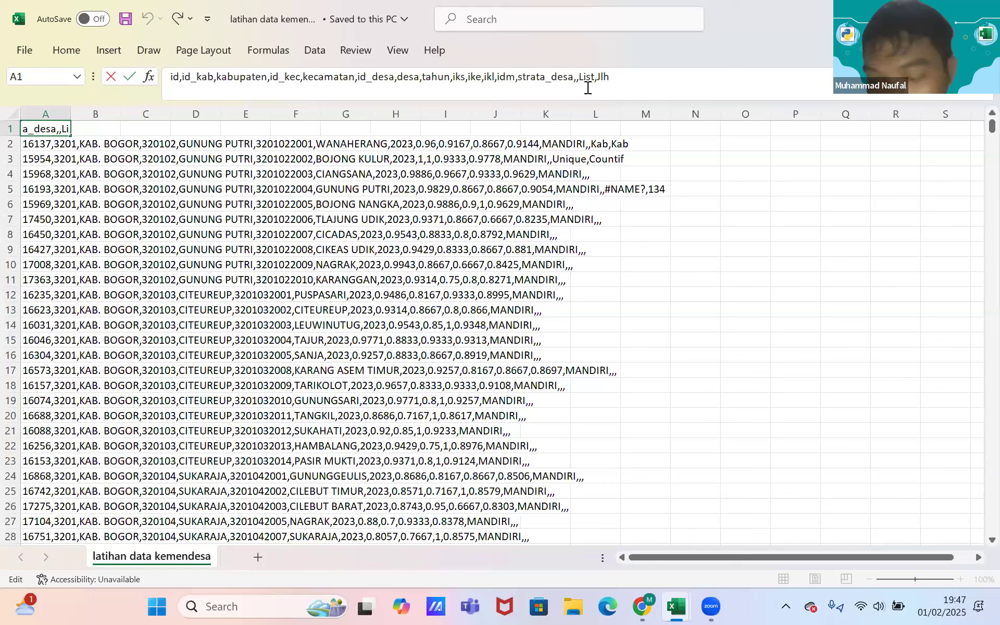
{"action": "key", "text": "Return"}
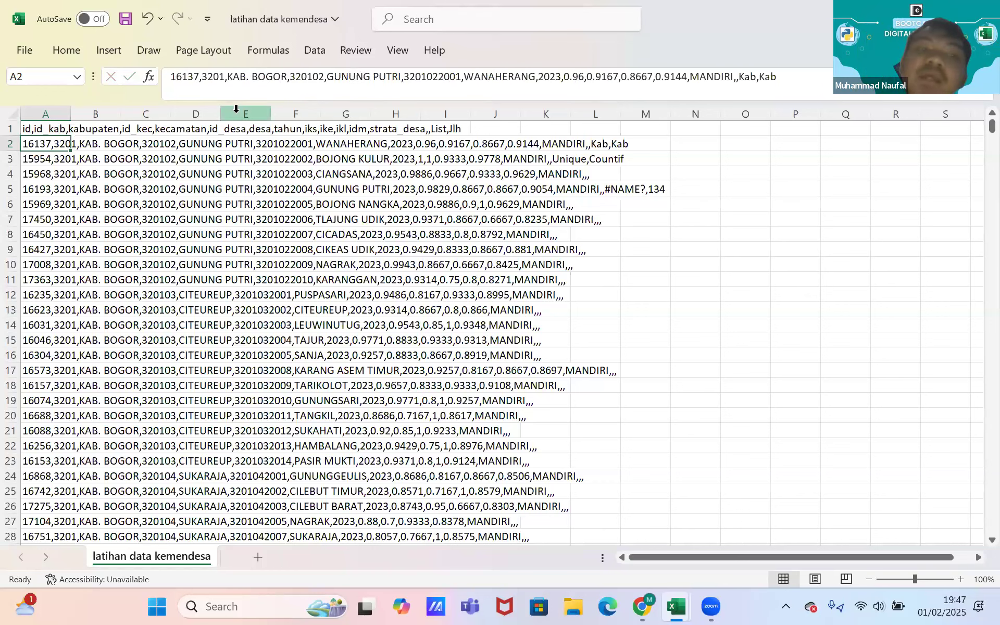
- Compare cells A1 and B1 to check which cell holds the comma-separated header text
{"action": "left_click", "coordinate": [183, 149]}
{"action": "left_click", "coordinate": [99, 129]}
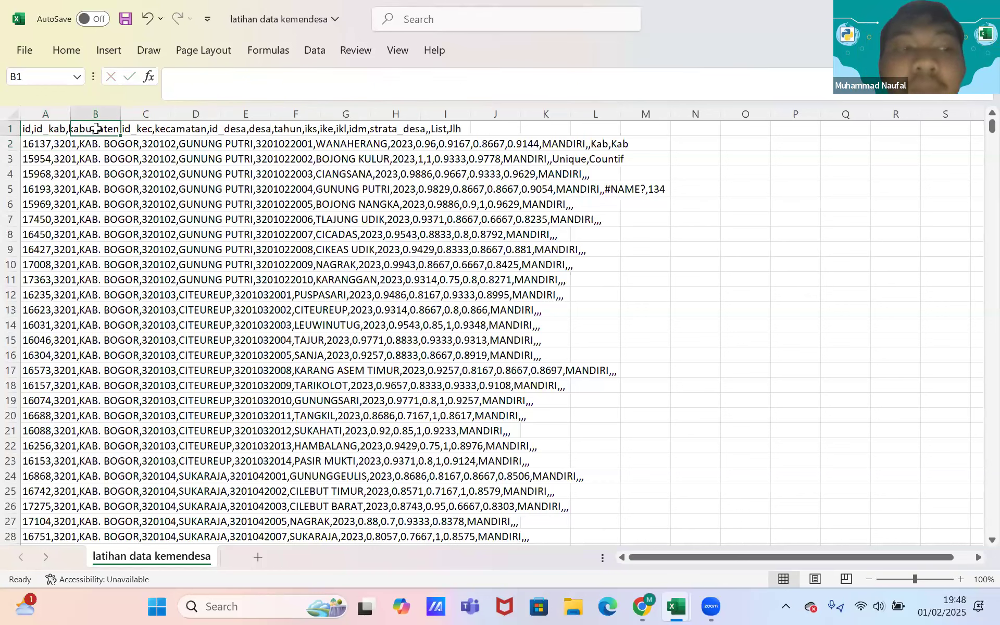
{"action": "left_click", "coordinate": [45, 128]}
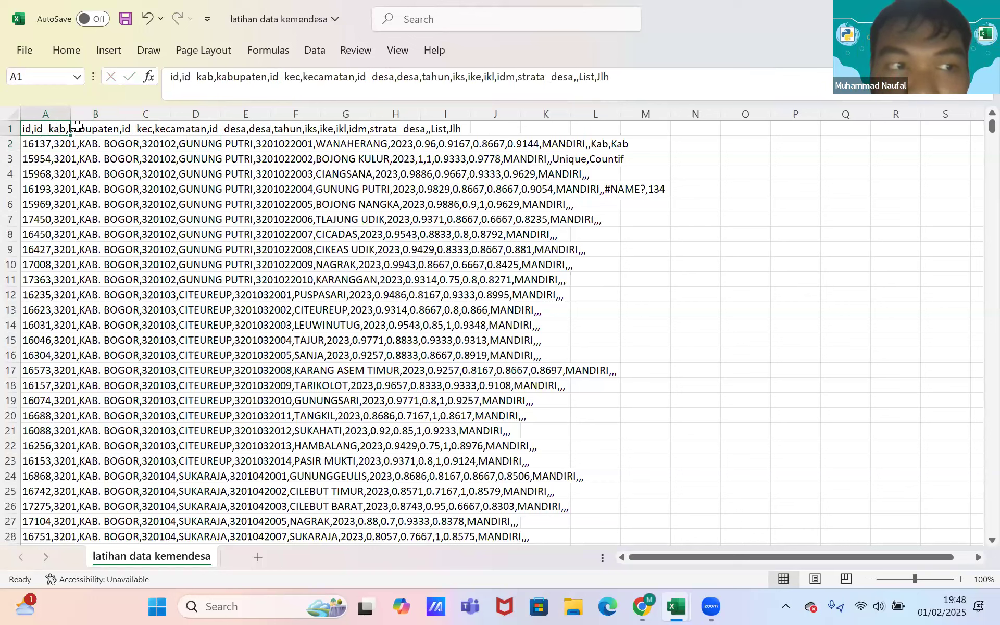
{"action": "left_click", "coordinate": [77, 129]}
{"action": "left_click", "coordinate": [57, 128]}
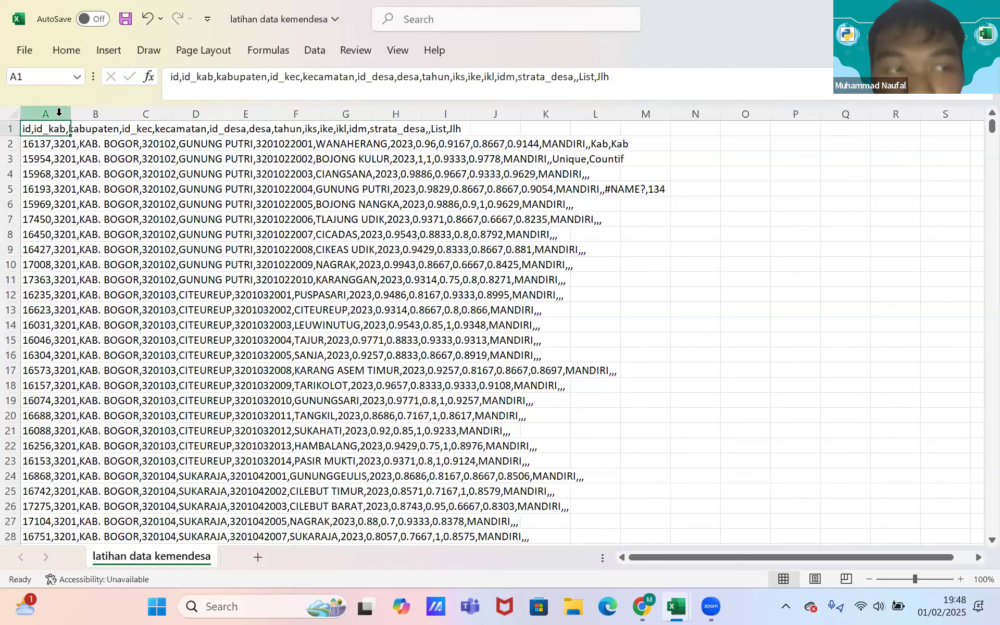
- Split column A with Text to Columns as delimited data, using Tab and Comma delimiters, General format and destination $A$1
{"action": "left_click", "coordinate": [51, 108]}
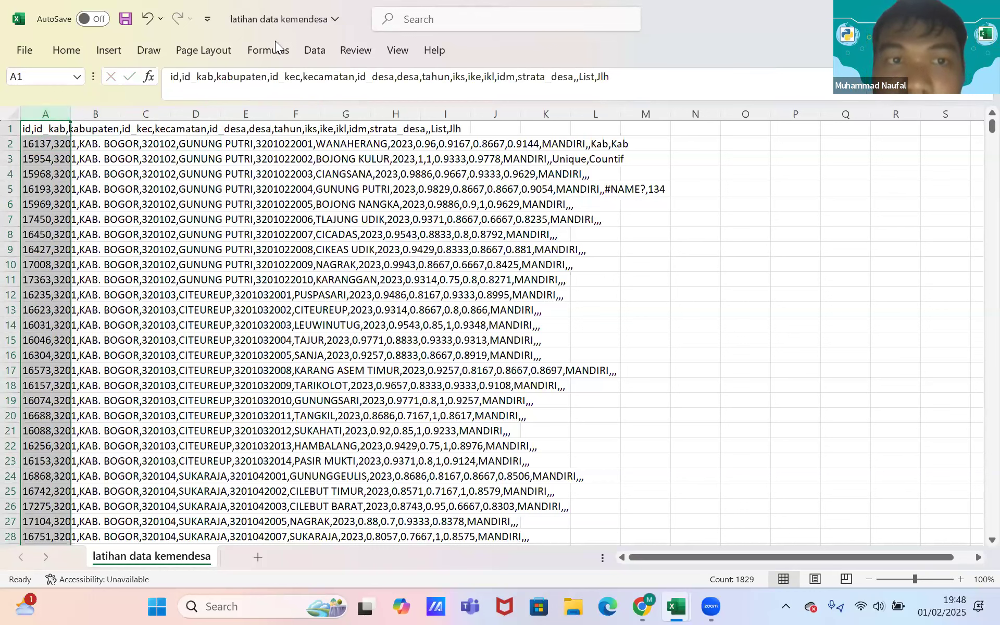
{"action": "left_click", "coordinate": [310, 46]}
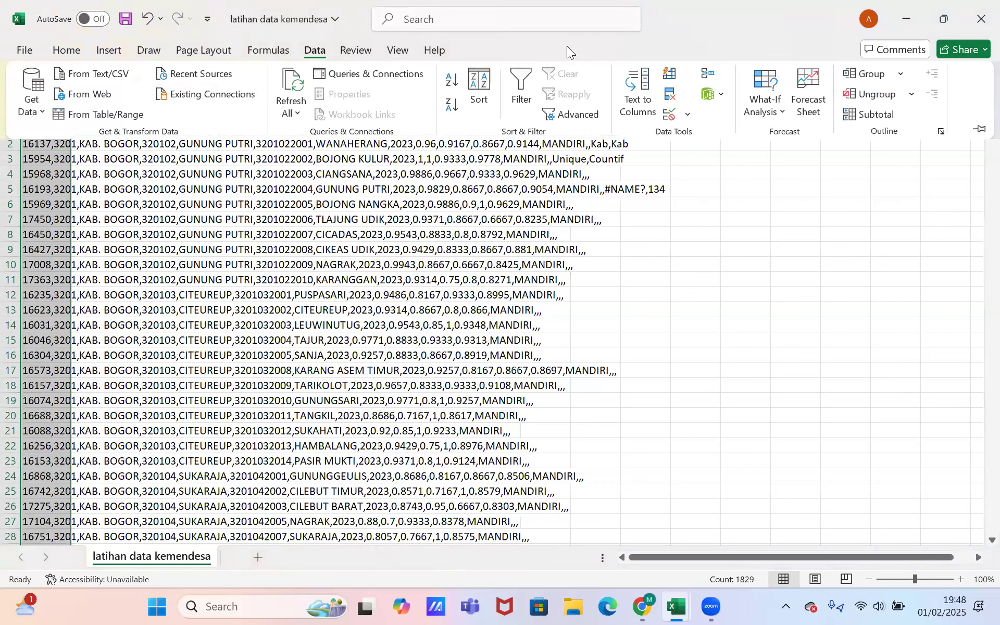
{"action": "left_click", "coordinate": [628, 92]}
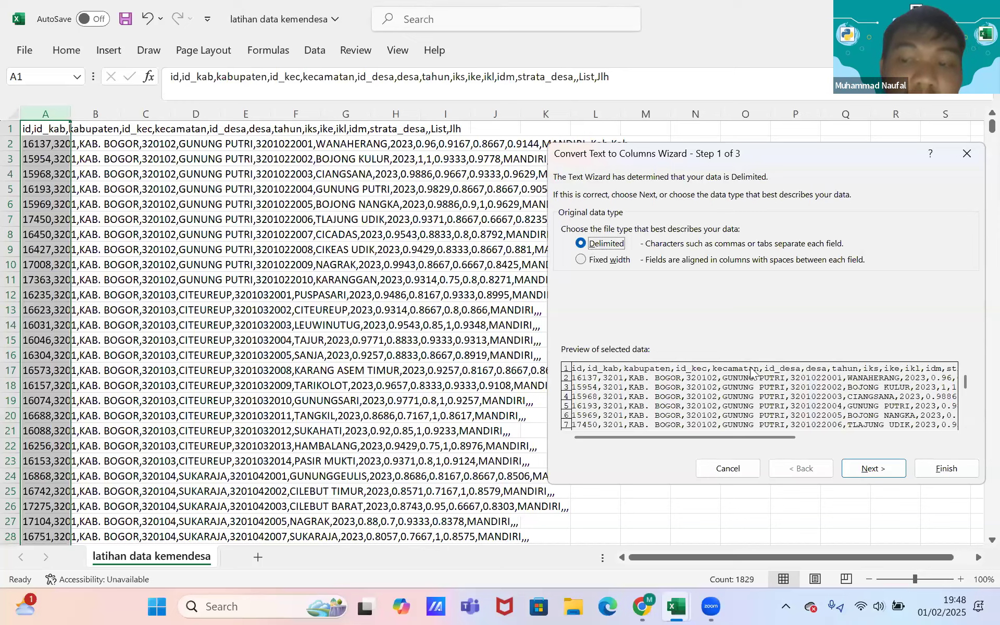
{"action": "left_click", "coordinate": [870, 469]}
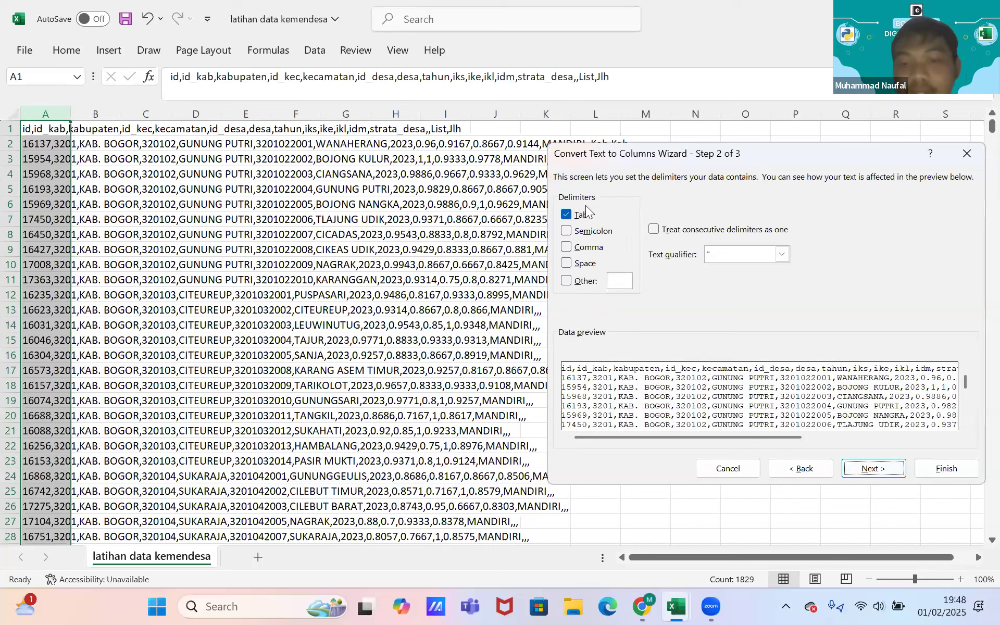
{"action": "left_click", "coordinate": [568, 248]}
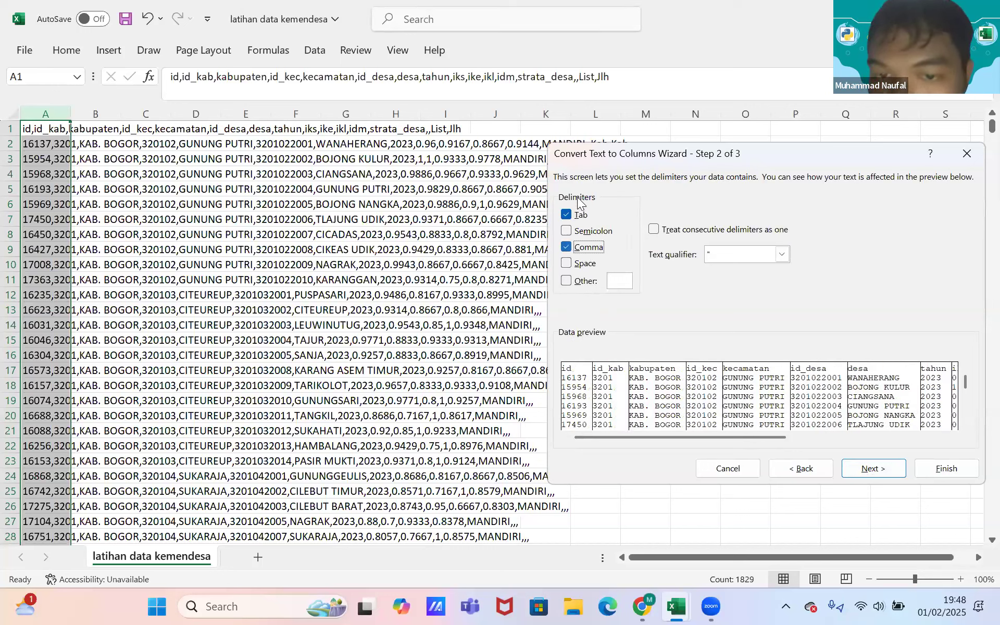
{"action": "left_click", "coordinate": [569, 247]}
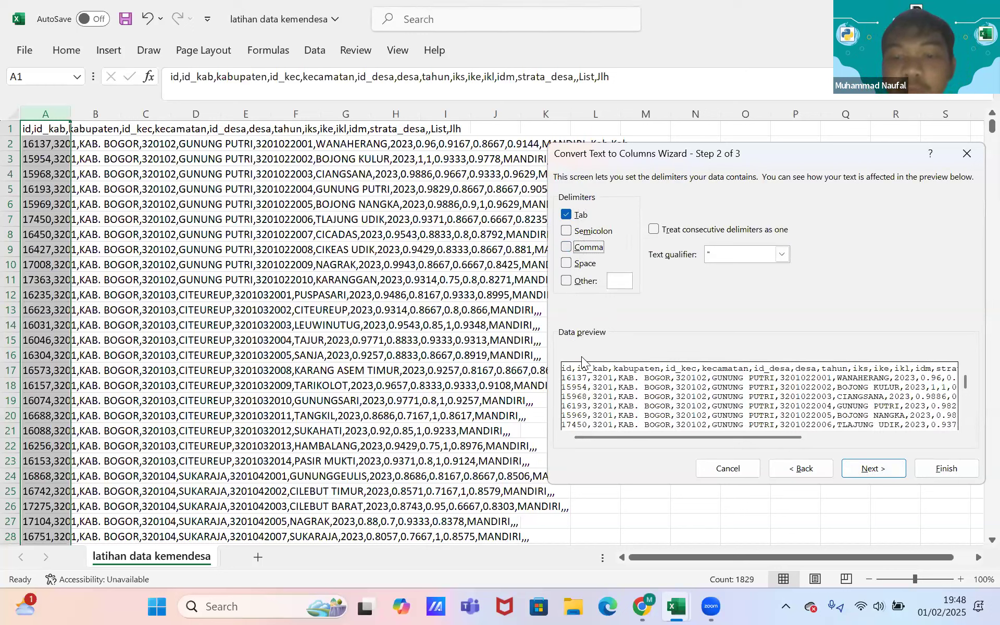
{"action": "left_click", "coordinate": [568, 247]}
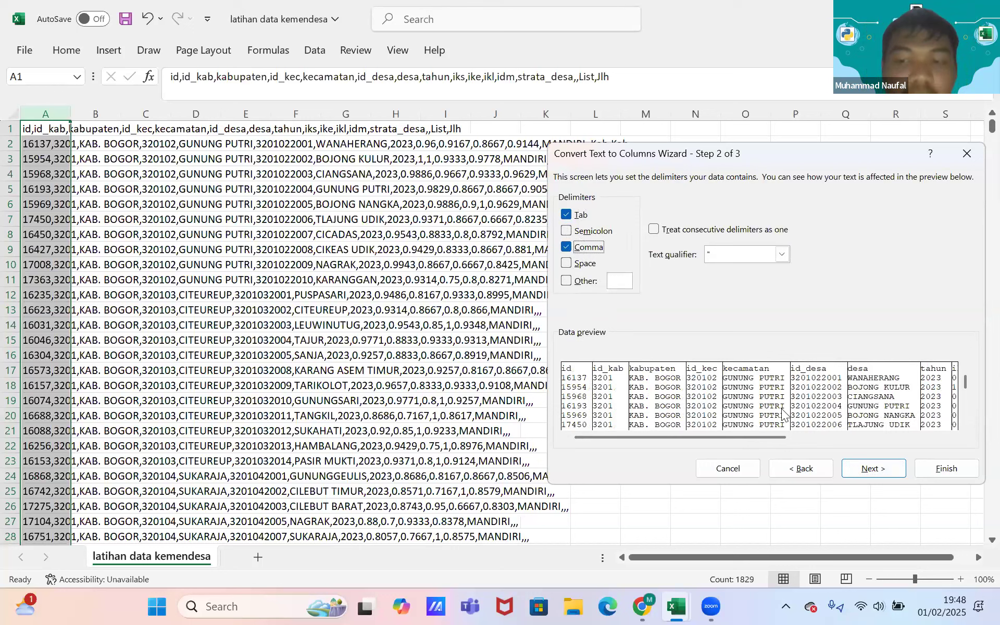
{"action": "left_click", "coordinate": [874, 469]}
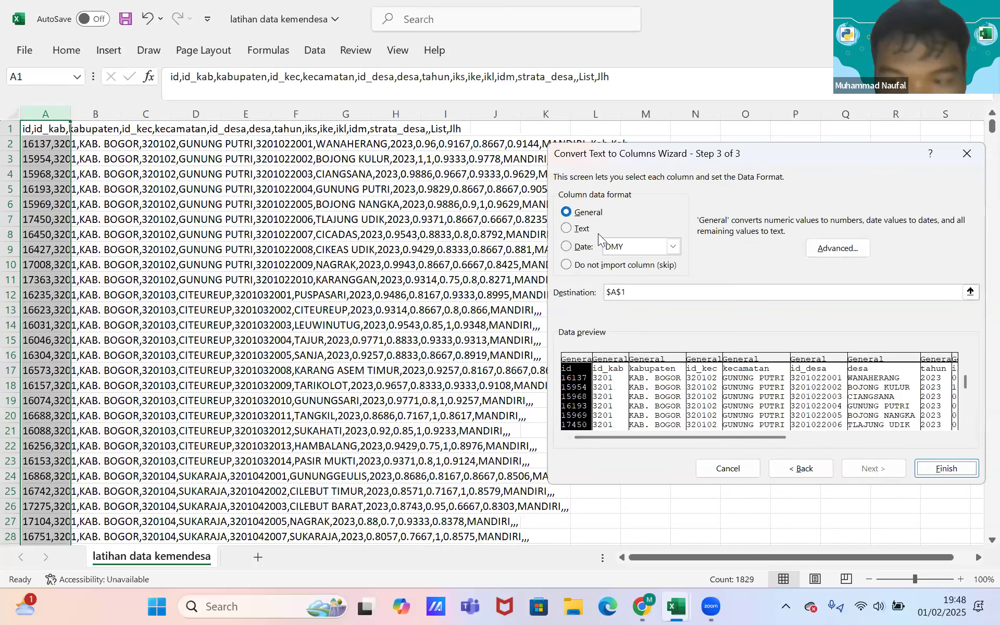
{"action": "left_click", "coordinate": [966, 473]}
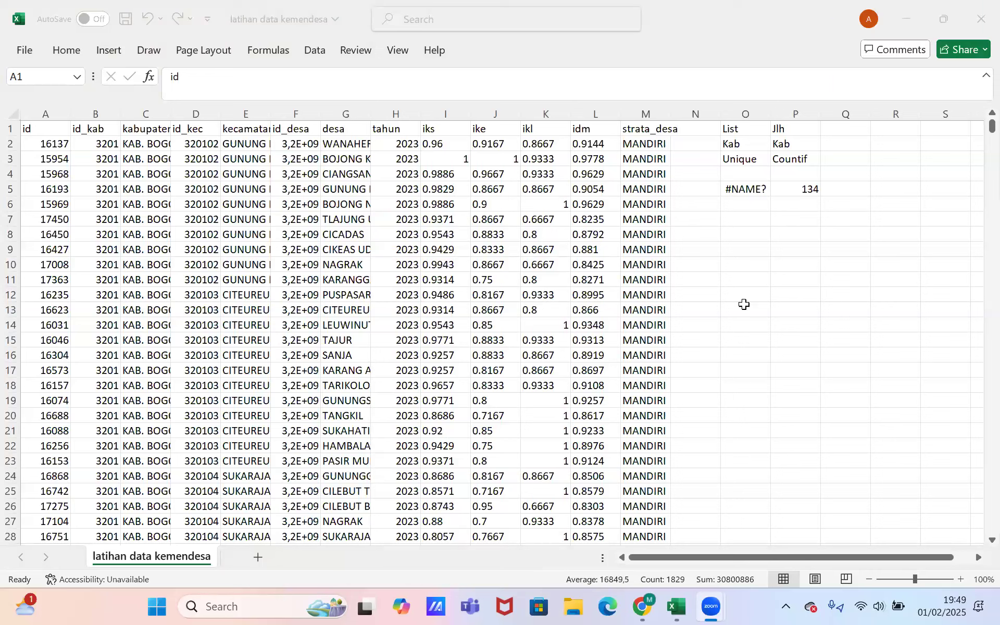
- Undo the split of column A and check header cells B1, C1 and D1
{"action": "left_click", "coordinate": [146, 25]}
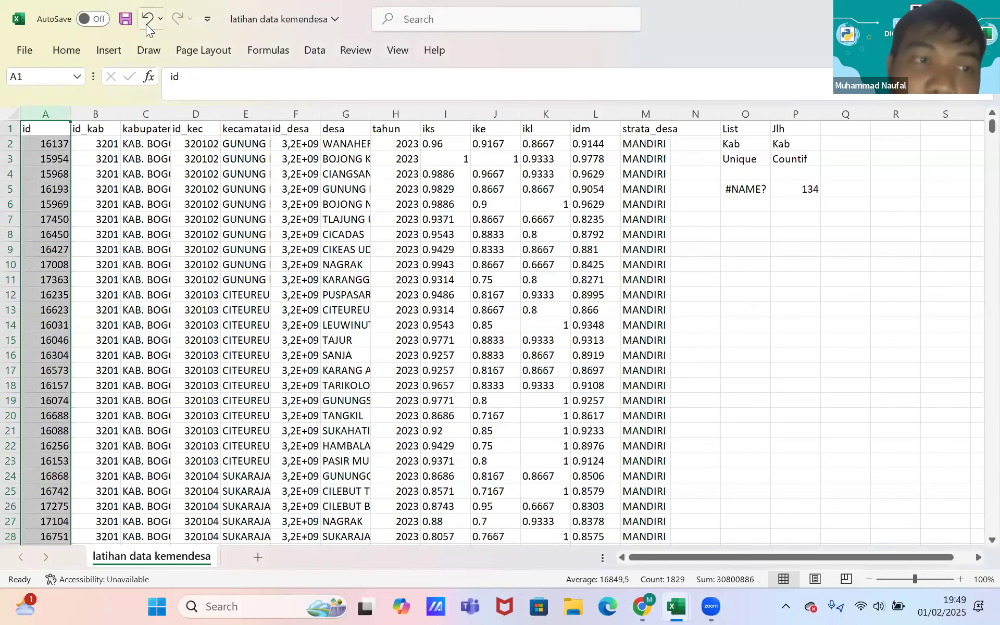
{"action": "left_click", "coordinate": [146, 25]}
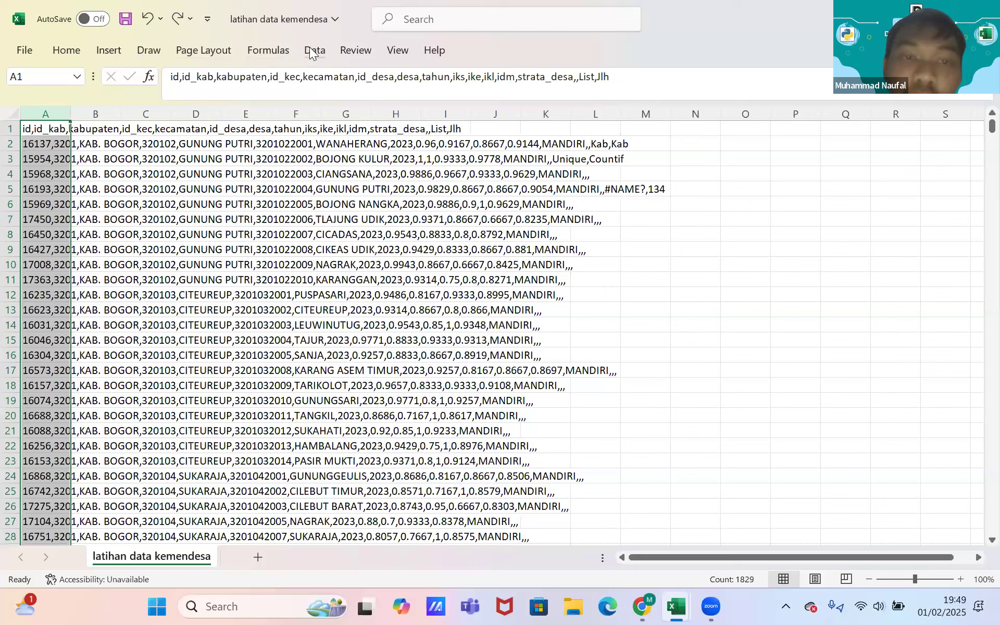
{"action": "left_click", "coordinate": [79, 126]}
{"action": "left_click", "coordinate": [145, 129]}
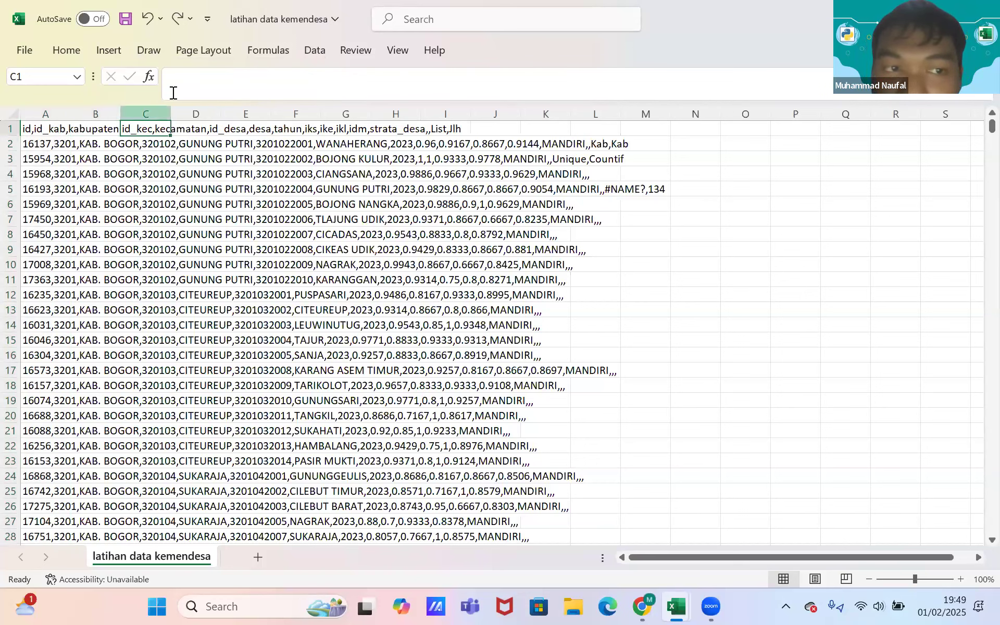
{"action": "left_click", "coordinate": [196, 127]}
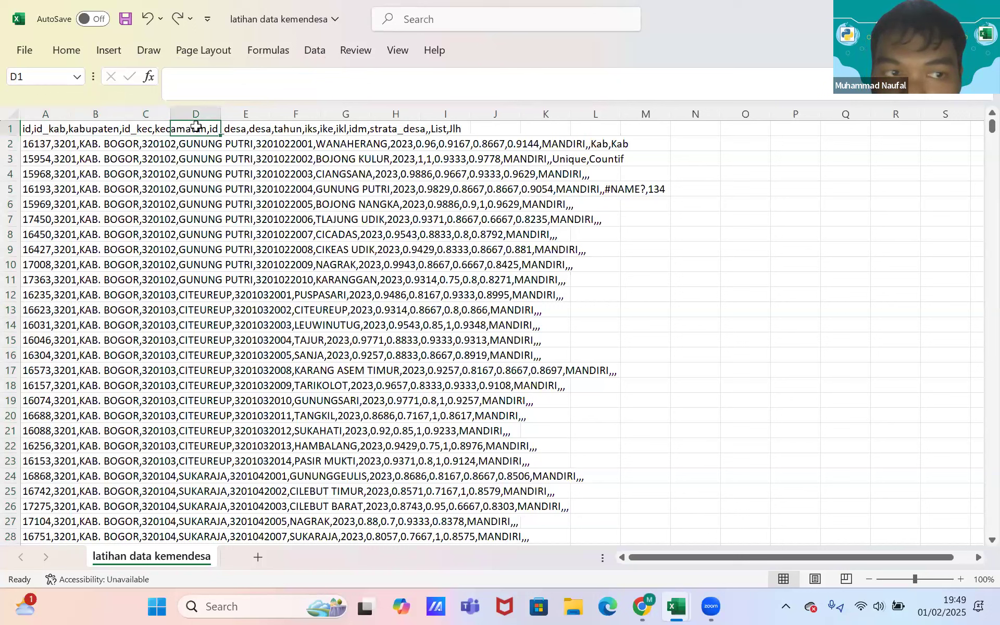
- Start Text to Columns on the whole of column A as delimited data, with Tab and Comma as the delimiters
{"action": "left_click", "coordinate": [32, 128]}
{"action": "left_click", "coordinate": [45, 114]}
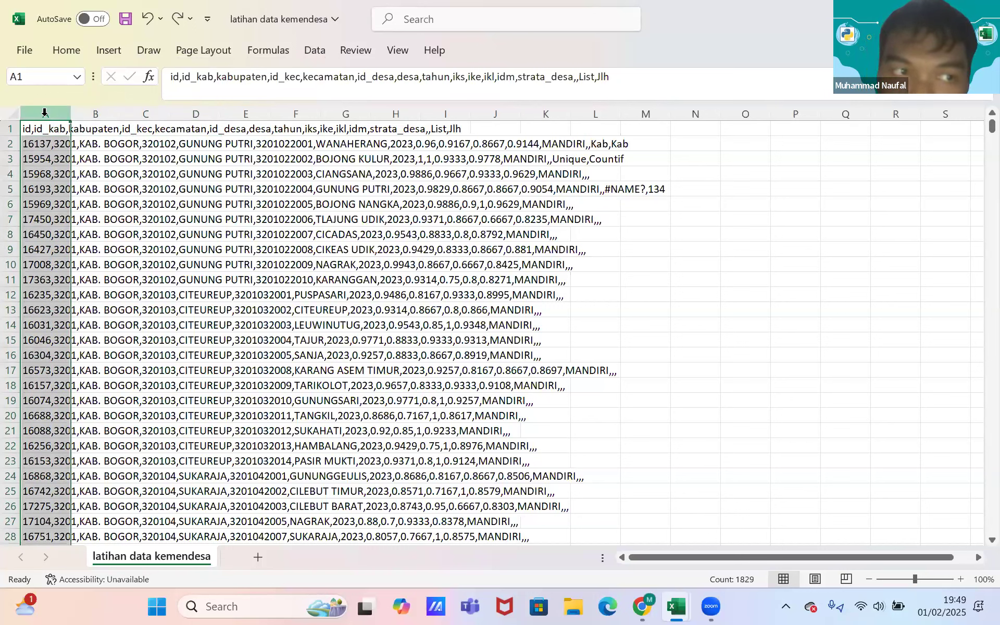
{"action": "left_click", "coordinate": [319, 47]}
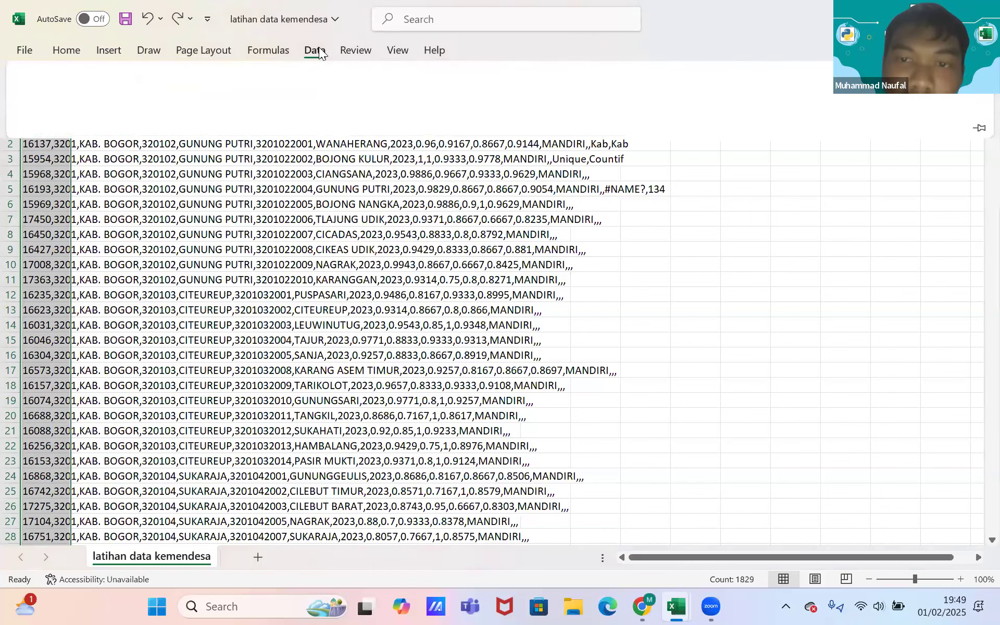
{"action": "left_click", "coordinate": [625, 89]}
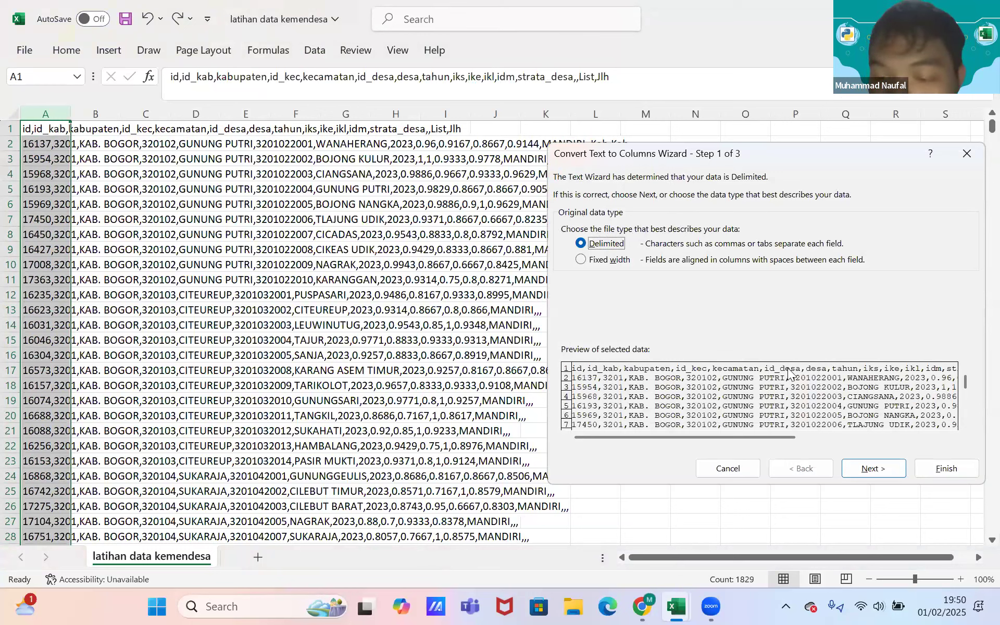
{"action": "left_click", "coordinate": [873, 470]}
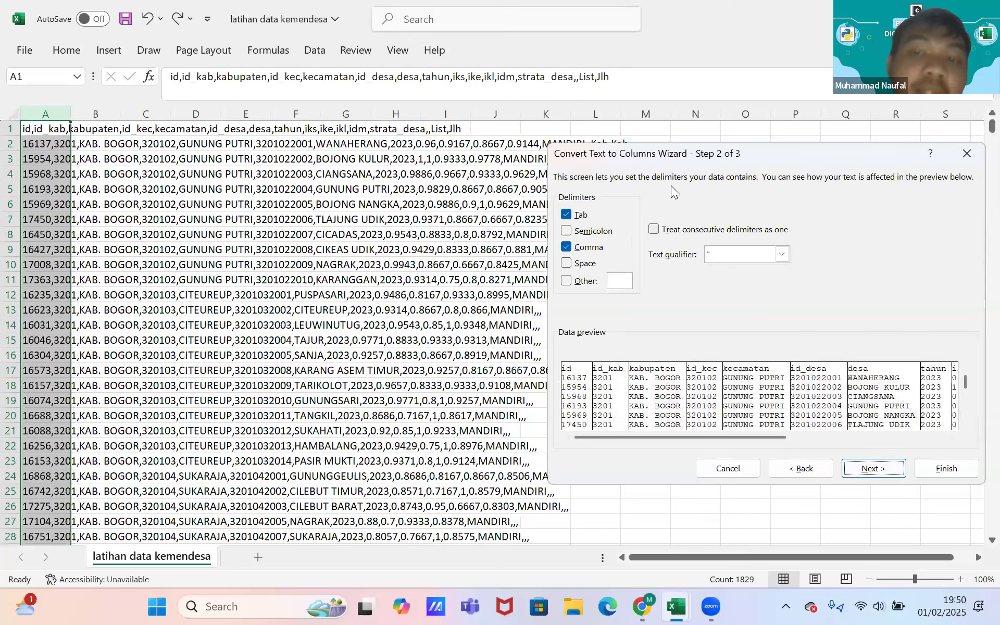
{"action": "left_click_drag", "start_coordinate": [675, 154], "coordinate": [680, 122]}
{"action": "left_click", "coordinate": [580, 213]}
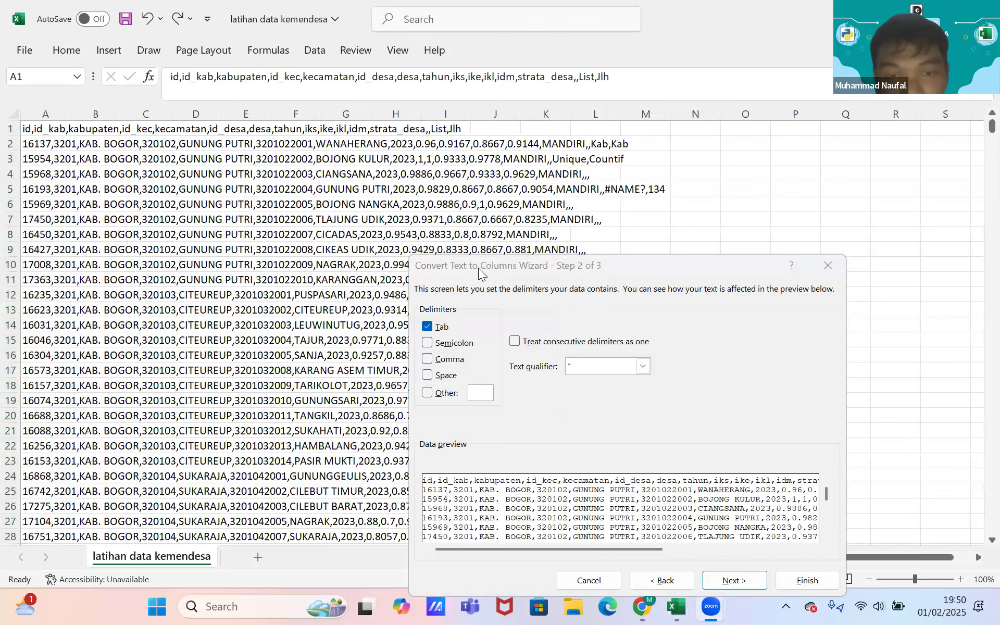
{"action": "left_click_drag", "start_coordinate": [480, 267], "coordinate": [478, 259]}
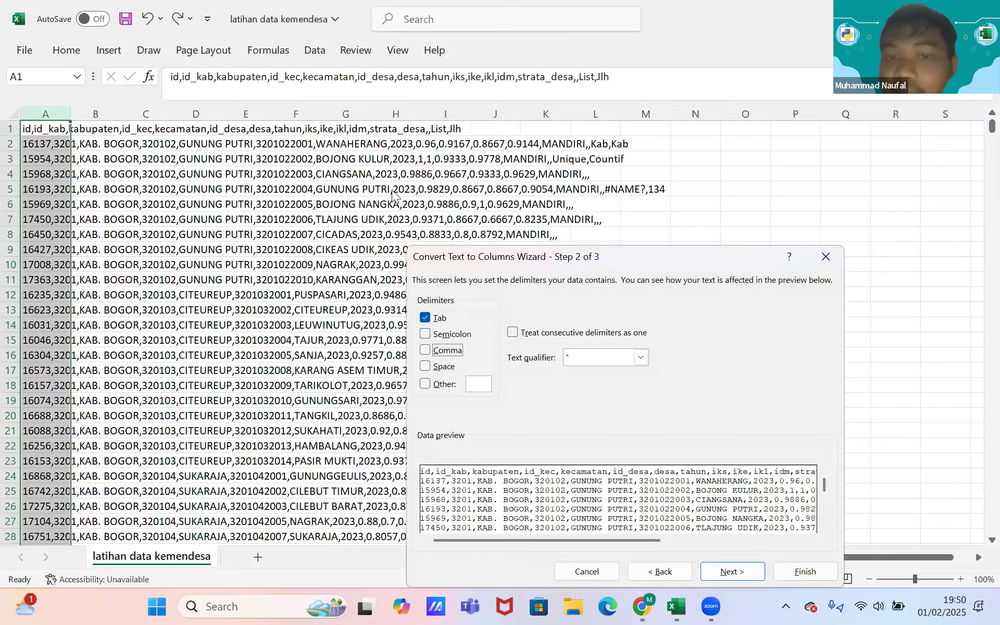
{"action": "left_click_drag", "start_coordinate": [393, 192], "coordinate": [392, 189]}
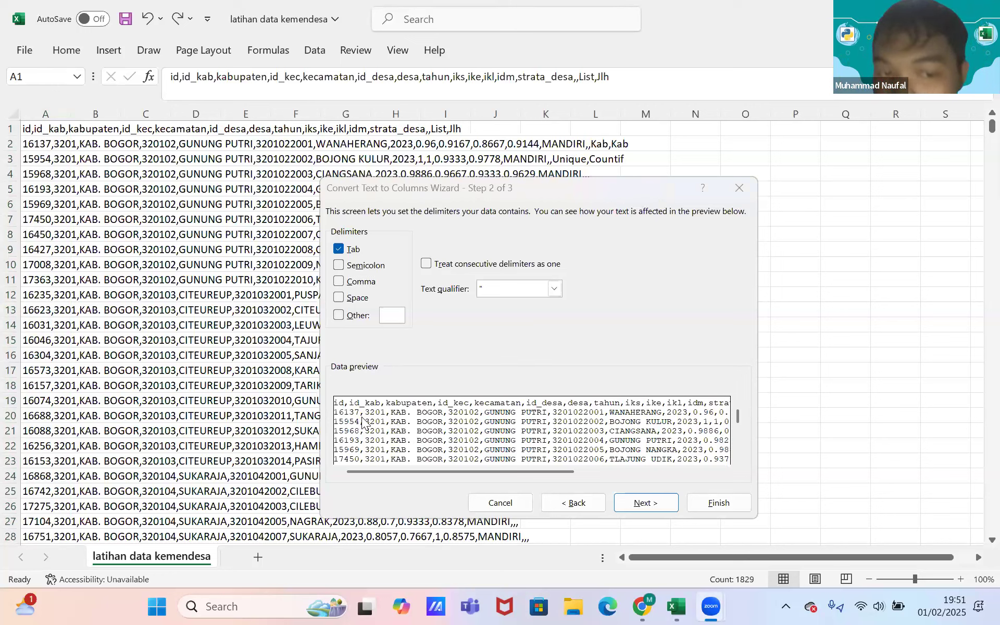
{"action": "left_click", "coordinate": [340, 281]}
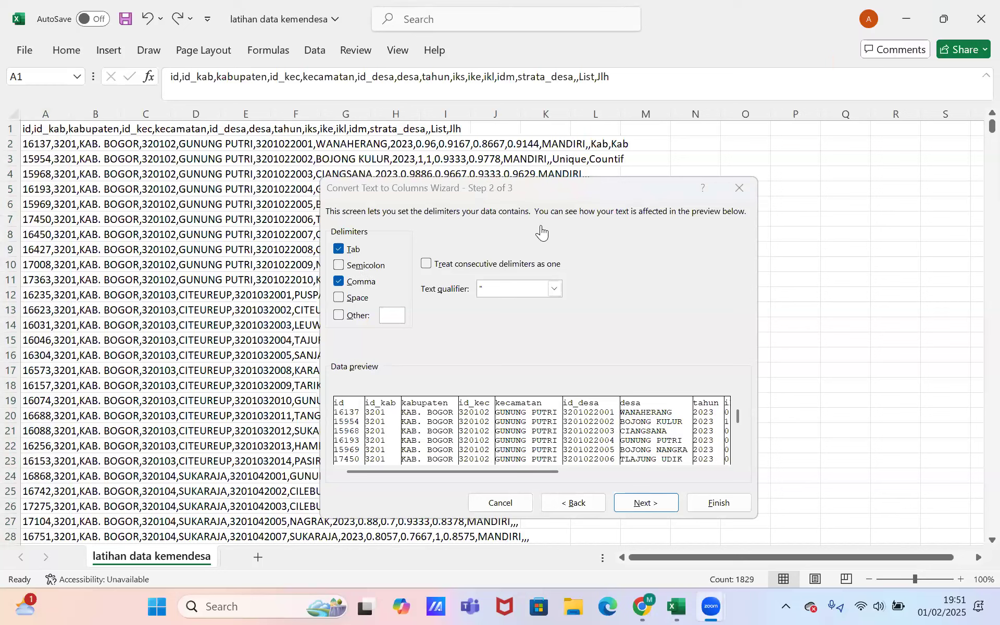
- Review the wizard's original data type choice and examine the available text qualifier options
{"action": "left_click", "coordinate": [577, 503]}
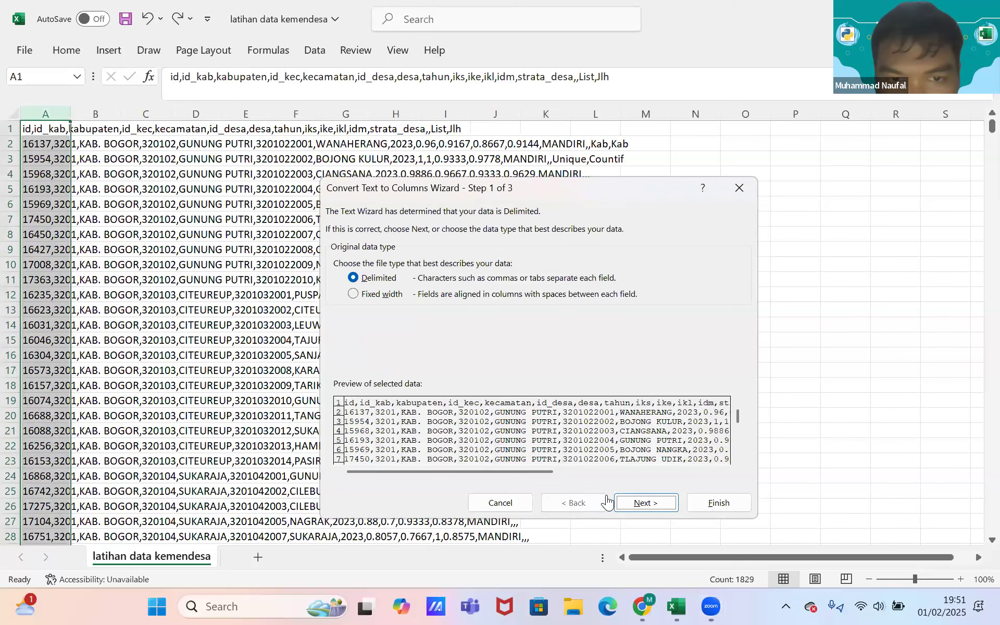
{"action": "left_click", "coordinate": [631, 503]}
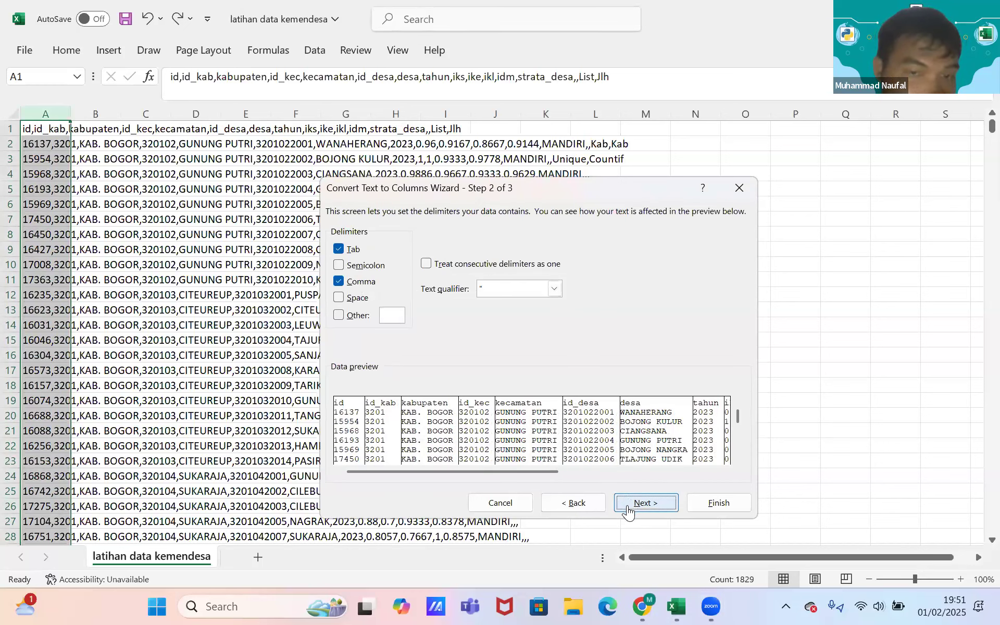
{"action": "left_click", "coordinate": [553, 290]}
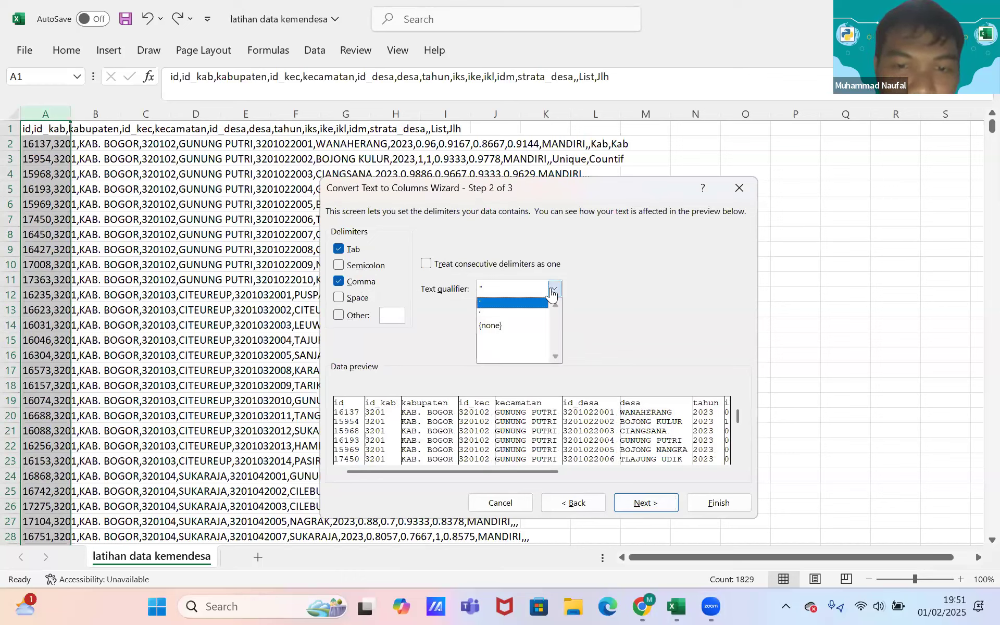
{"action": "left_click", "coordinate": [551, 293]}
{"action": "left_click_drag", "start_coordinate": [547, 473], "coordinate": [465, 477]}
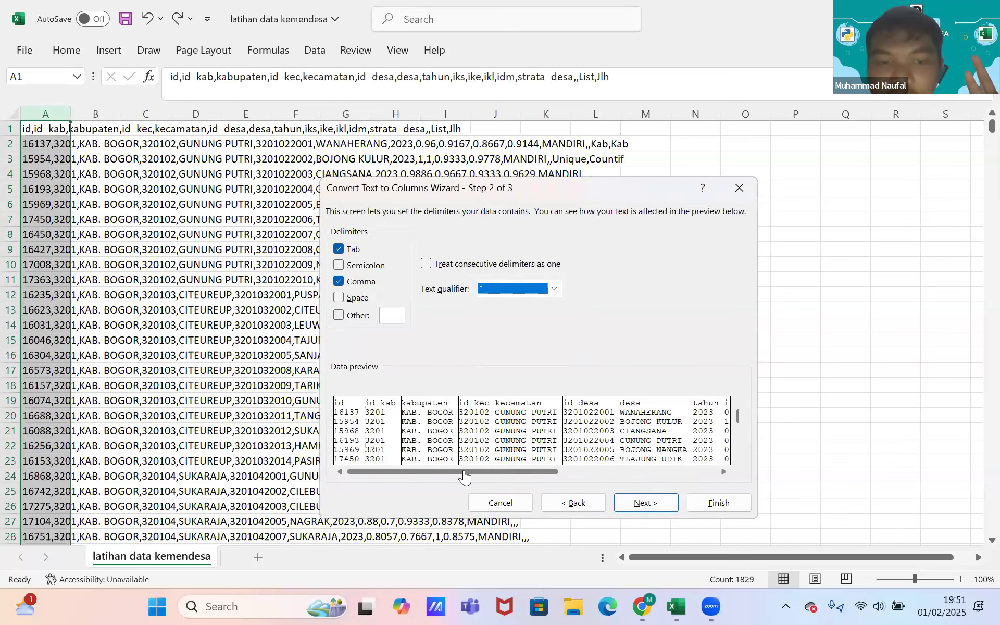
{"action": "left_click", "coordinate": [551, 291]}
{"action": "left_click", "coordinate": [552, 291]}
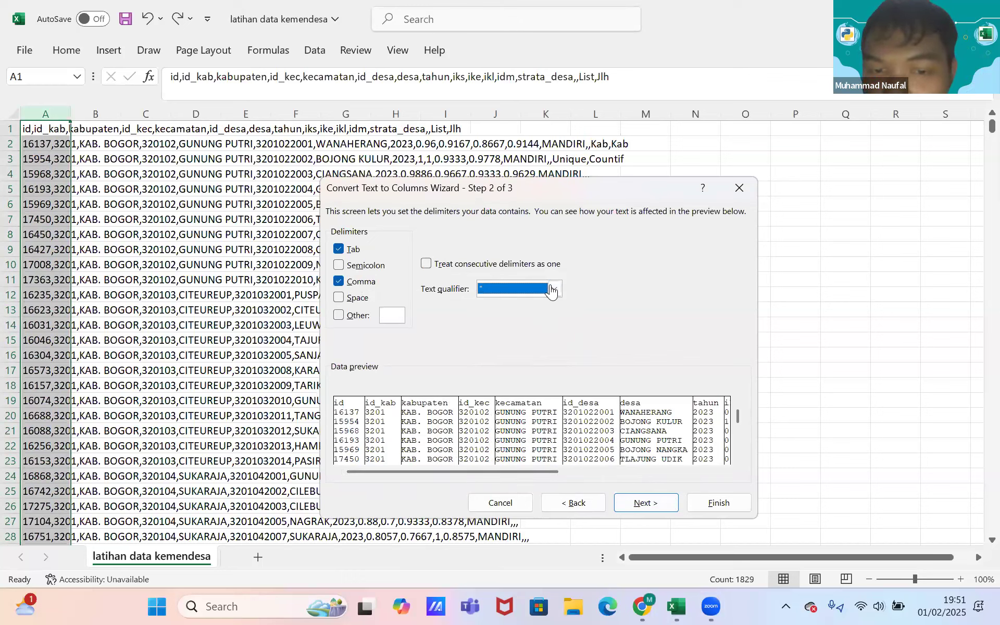
- Finish splitting column A with the General column data format and destination $A$1
{"action": "left_click", "coordinate": [646, 501]}
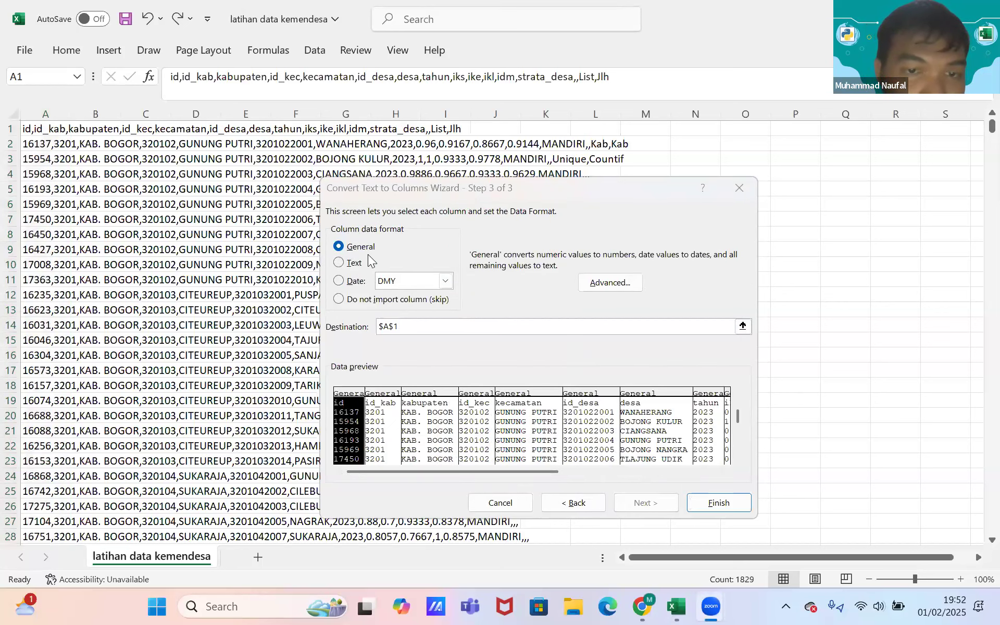
{"action": "left_click", "coordinate": [718, 507]}
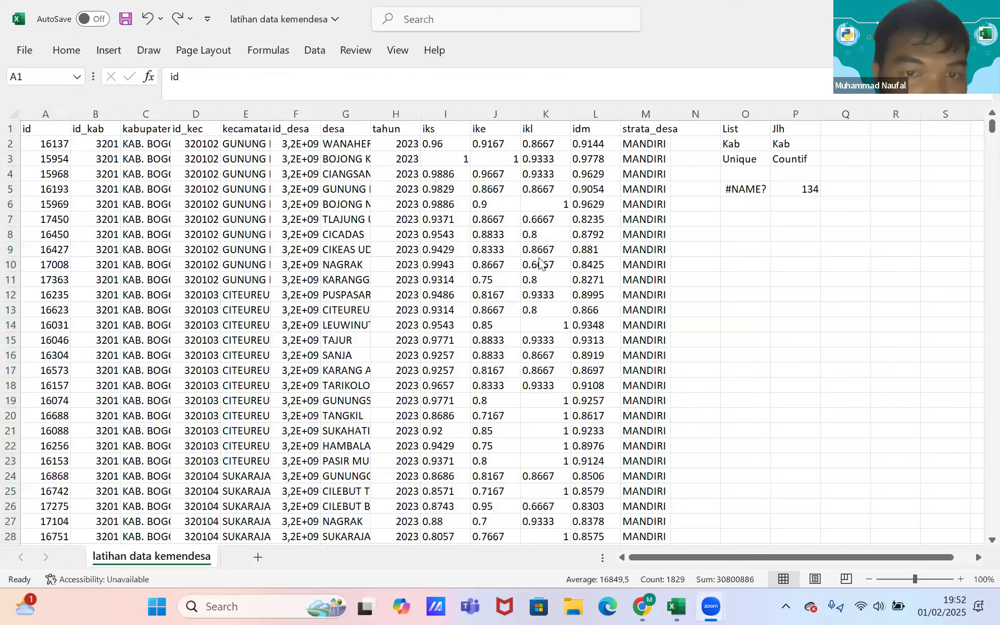
{"action": "left_click", "coordinate": [309, 177]}
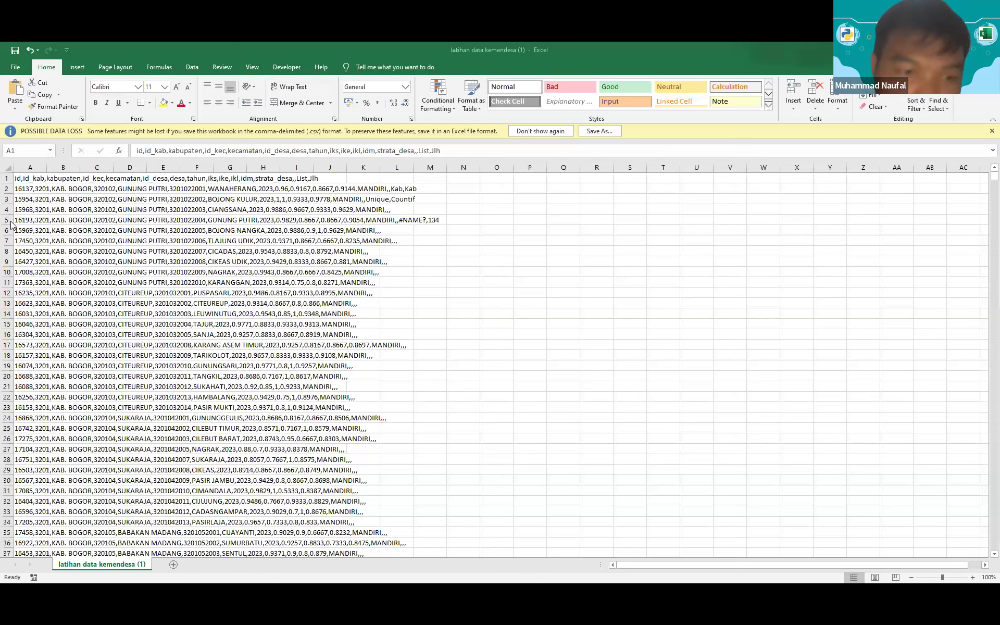
- Split column A with Text to Columns as delimited data by Tab and Comma, using General format and destination $A$1
{"action": "left_click", "coordinate": [35, 167]}
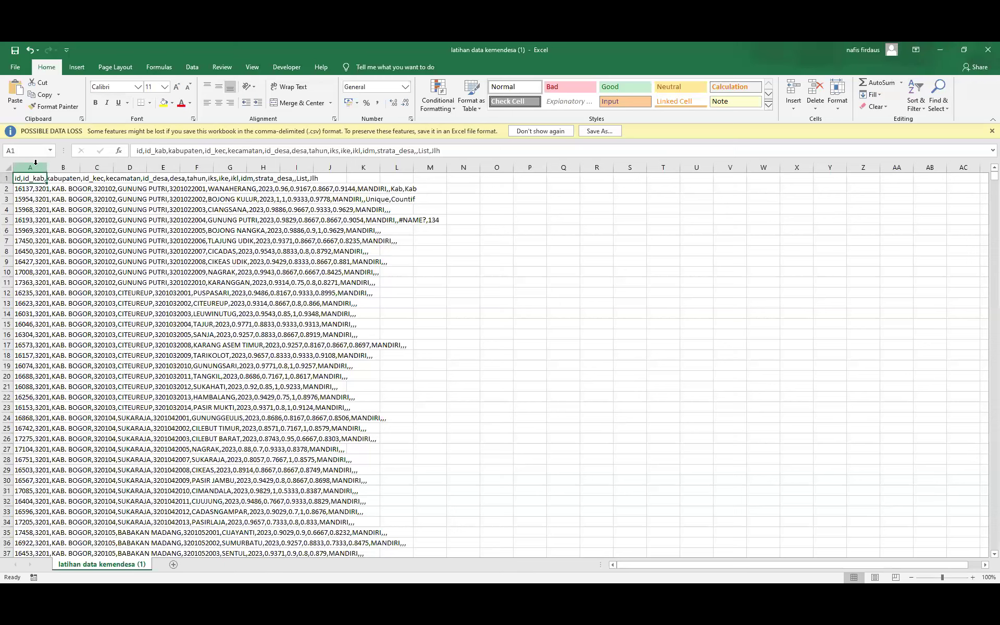
{"action": "left_click", "coordinate": [35, 166]}
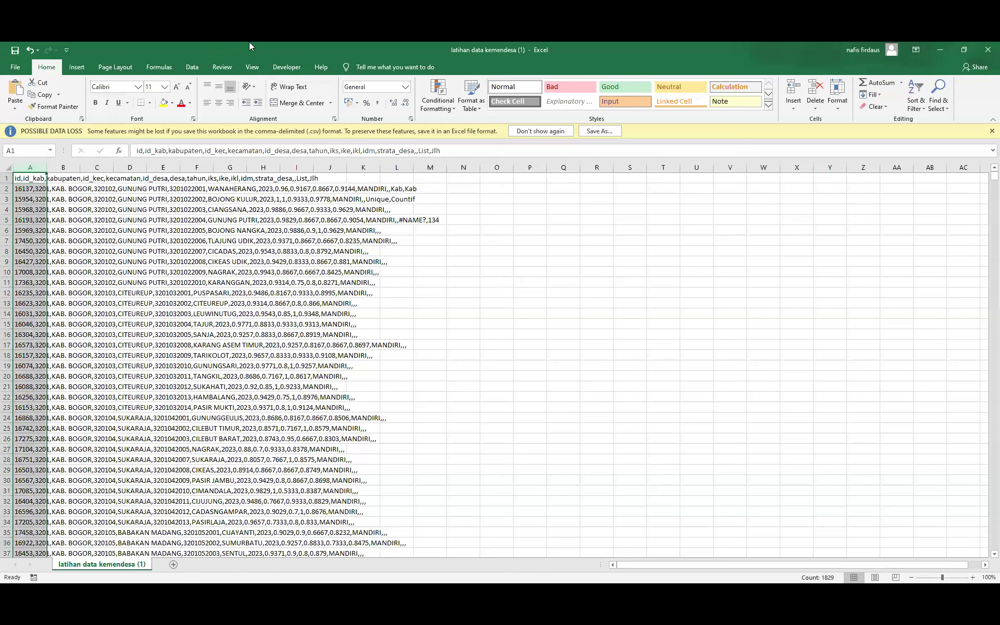
{"action": "left_click", "coordinate": [191, 67]}
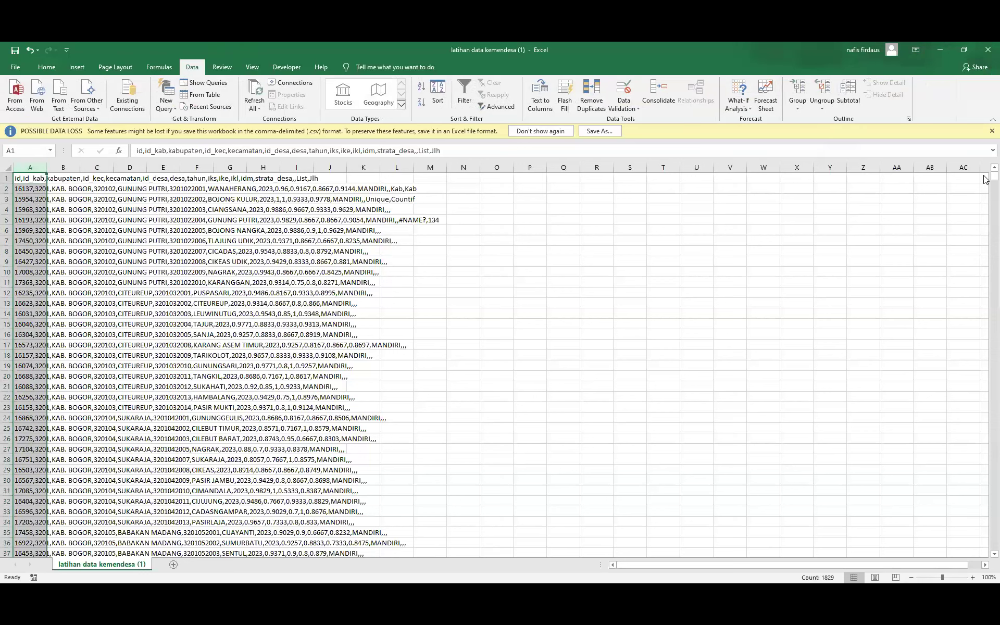
{"action": "left_click", "coordinate": [553, 100]}
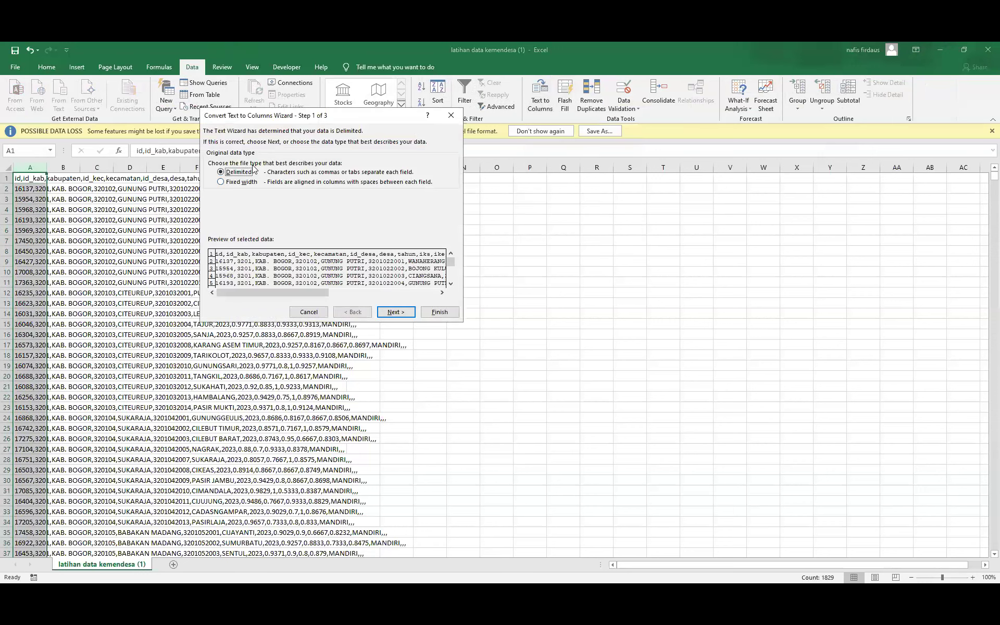
{"action": "left_click", "coordinate": [388, 315]}
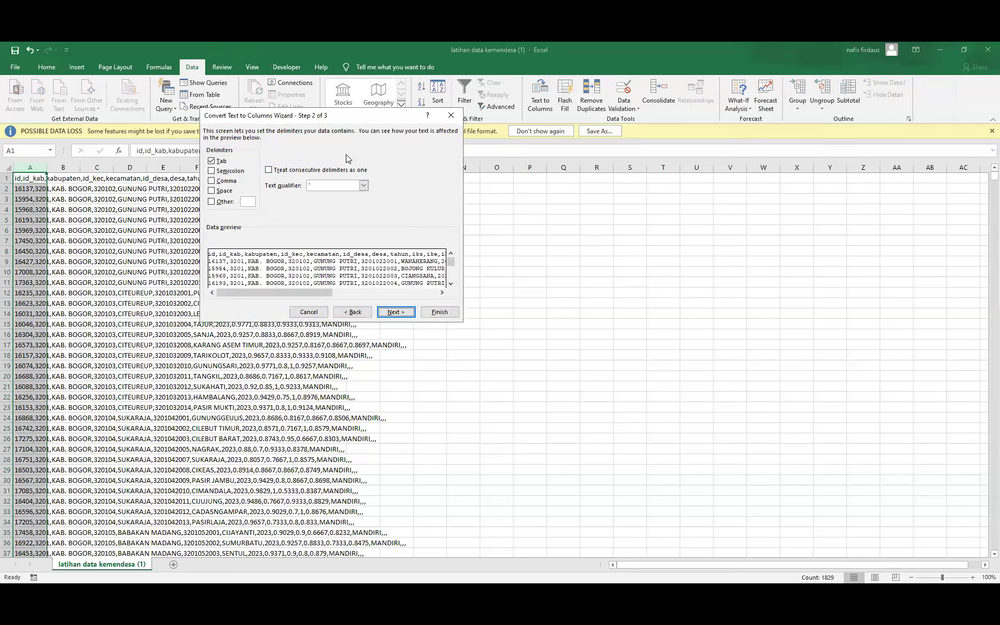
{"action": "left_click", "coordinate": [226, 182]}
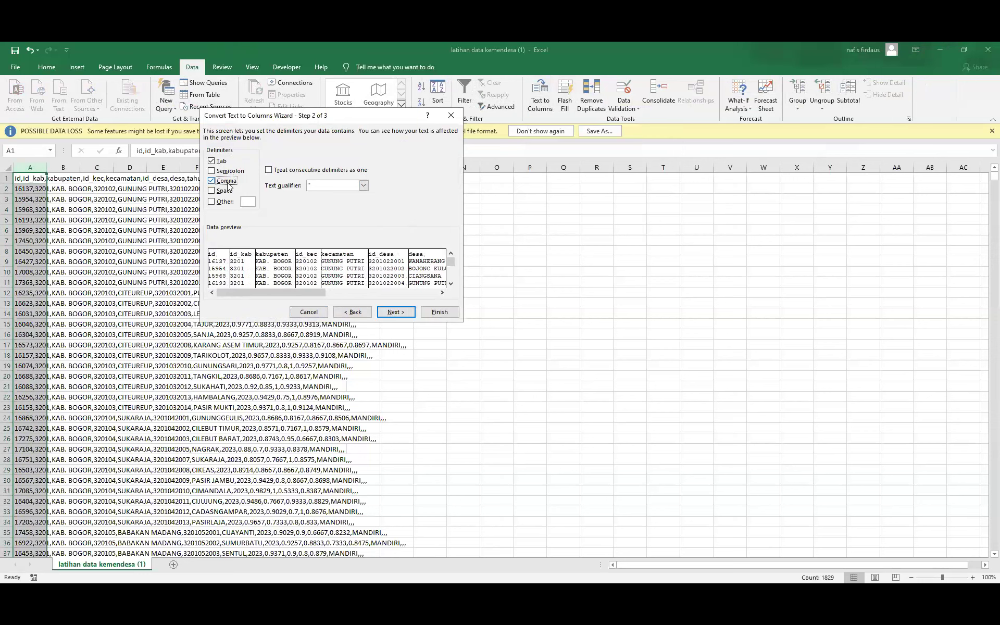
{"action": "left_click", "coordinate": [386, 312]}
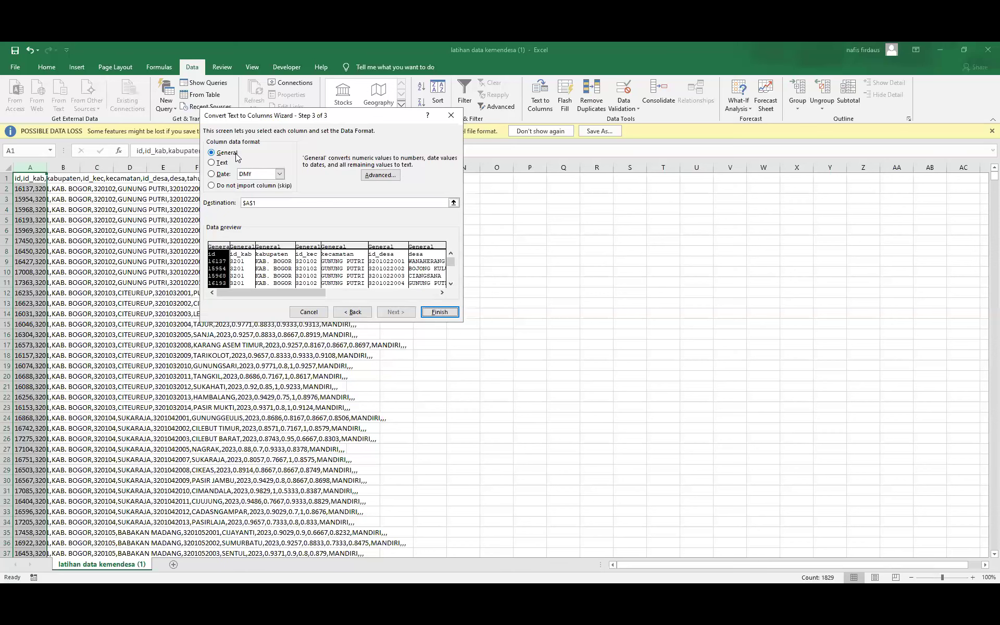
{"action": "left_click", "coordinate": [448, 312]}
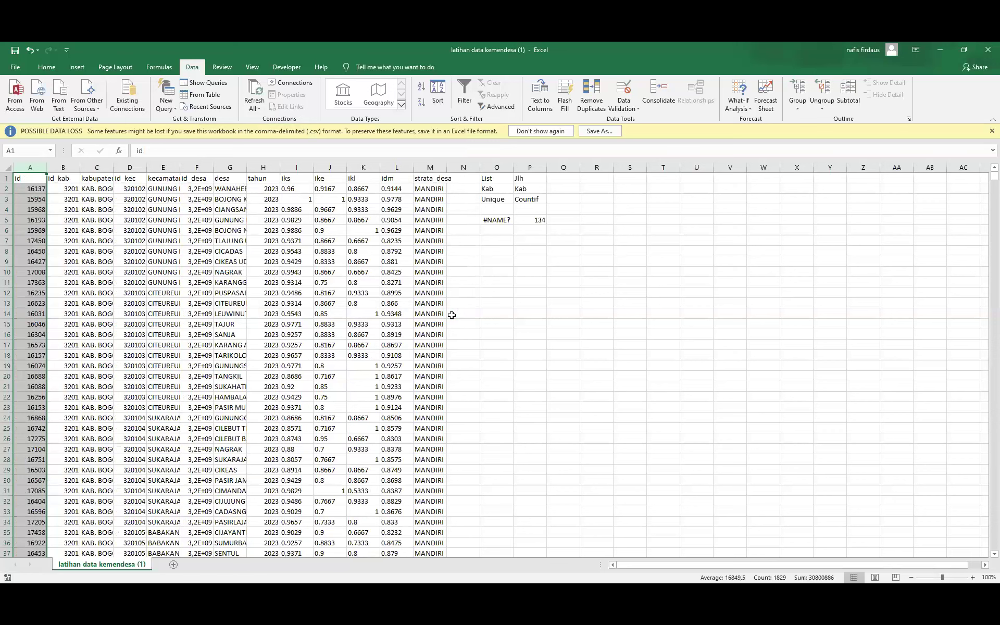
- AutoFit the column widths across the entire sheet
{"action": "key", "text": "ctrl+a"}
{"action": "key", "text": "alt+h"}
{"action": "key", "text": "o"}
{"action": "key", "text": "i"}
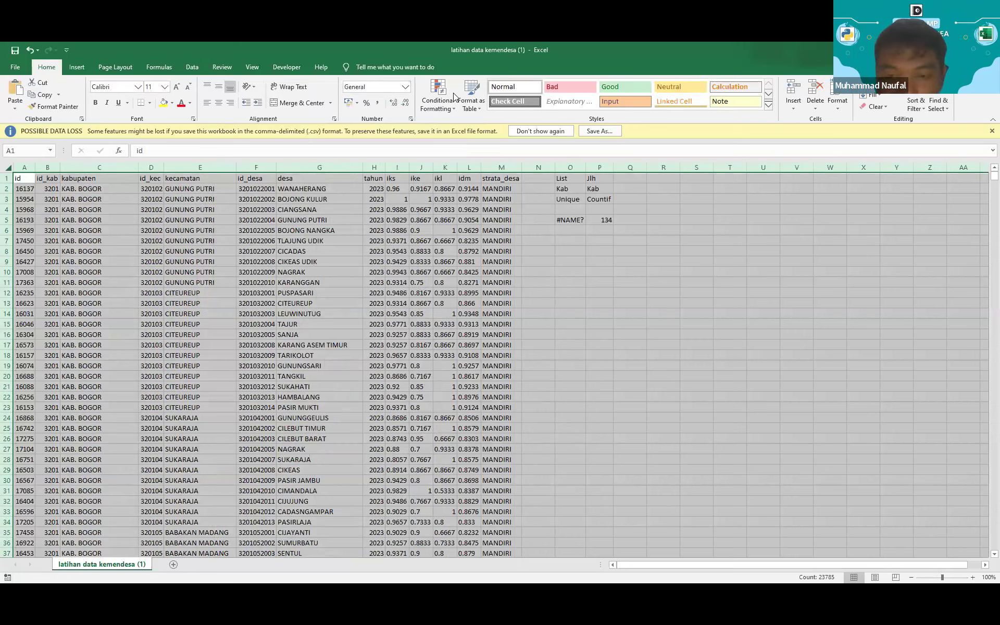
- Try to start Text to Columns on the entire sheet, and undo the column AutoFit and the split of column A
{"action": "left_click", "coordinate": [192, 70]}
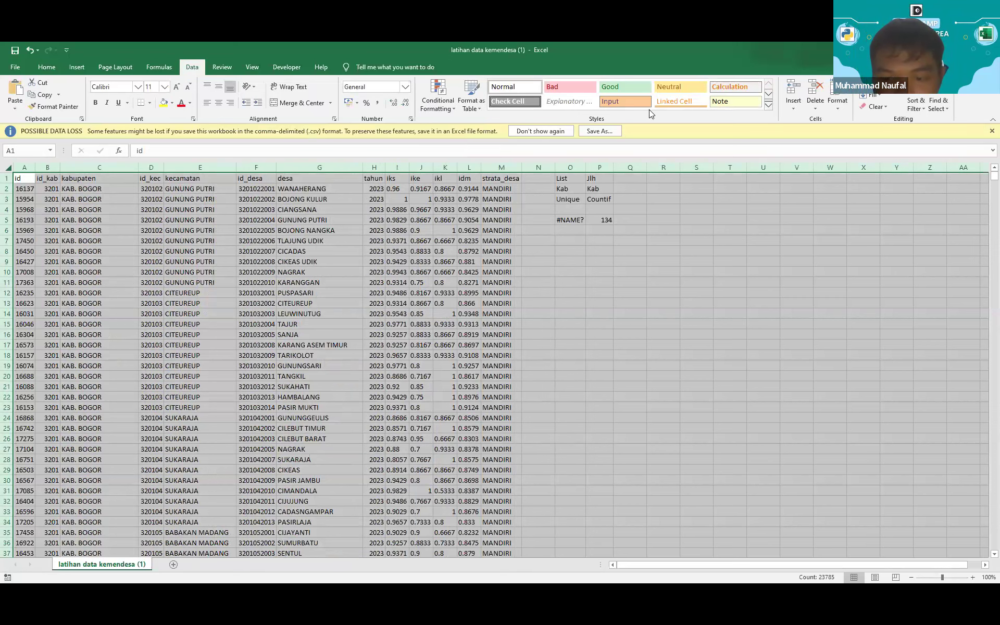
{"action": "left_click", "coordinate": [538, 105]}
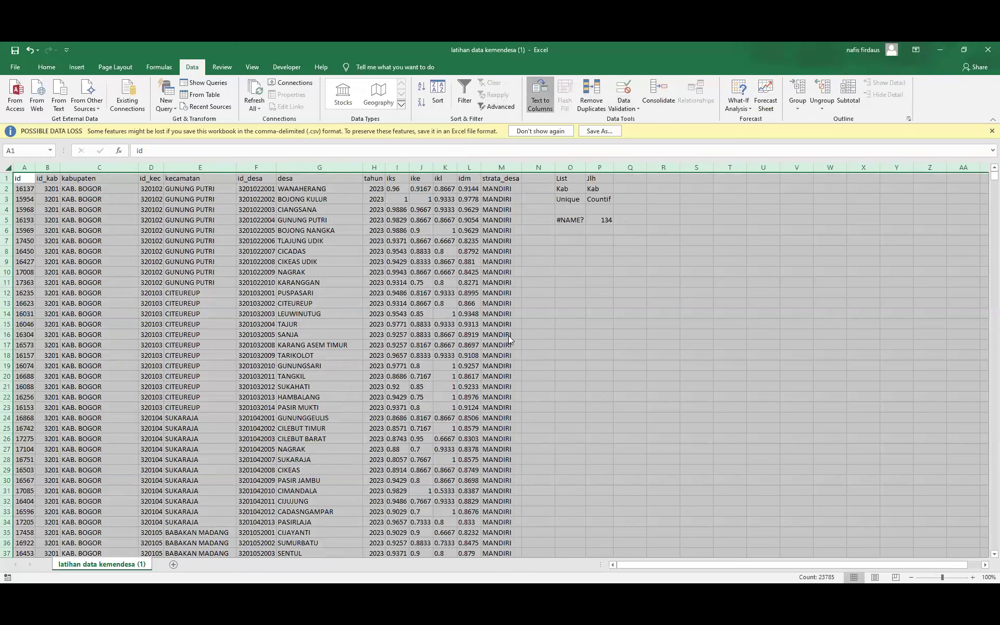
{"action": "left_click", "coordinate": [746, 305]}
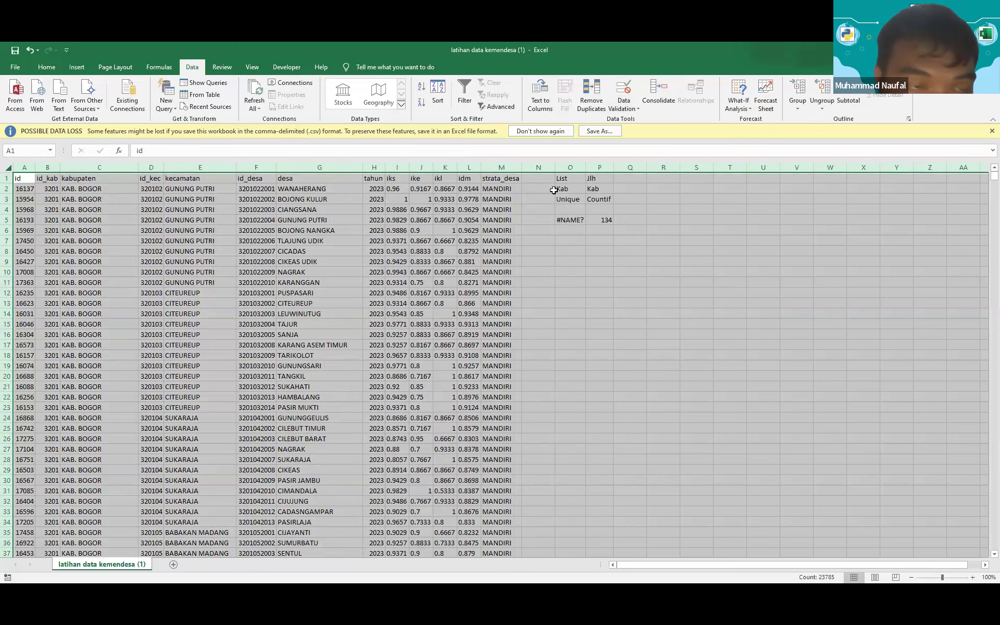
{"action": "key", "text": "ctrl+z"}
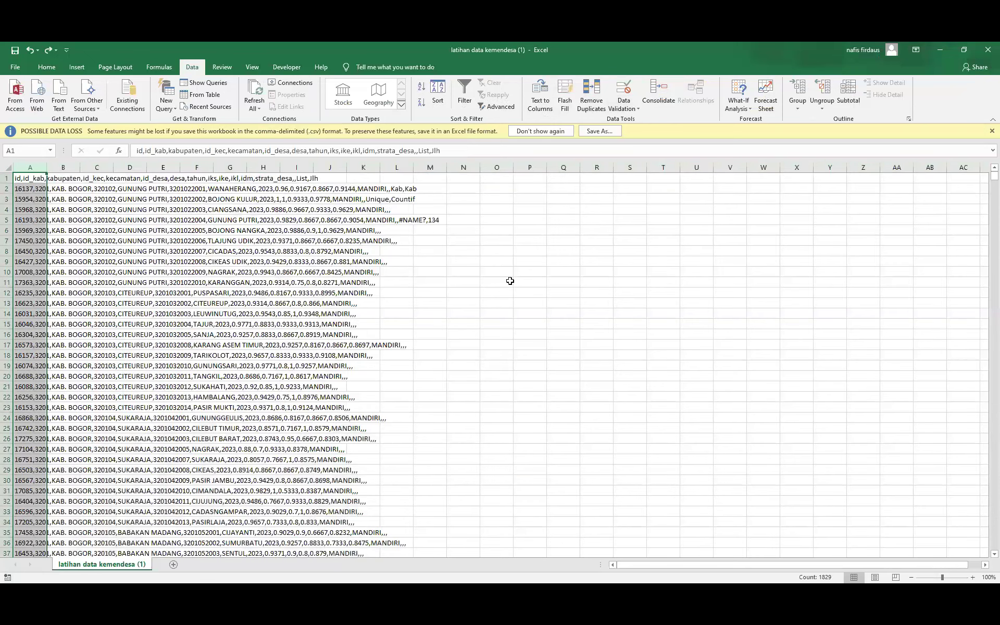
- Try to start Text to Columns with only the empty cell O11 selected
{"action": "left_click", "coordinate": [506, 281]}
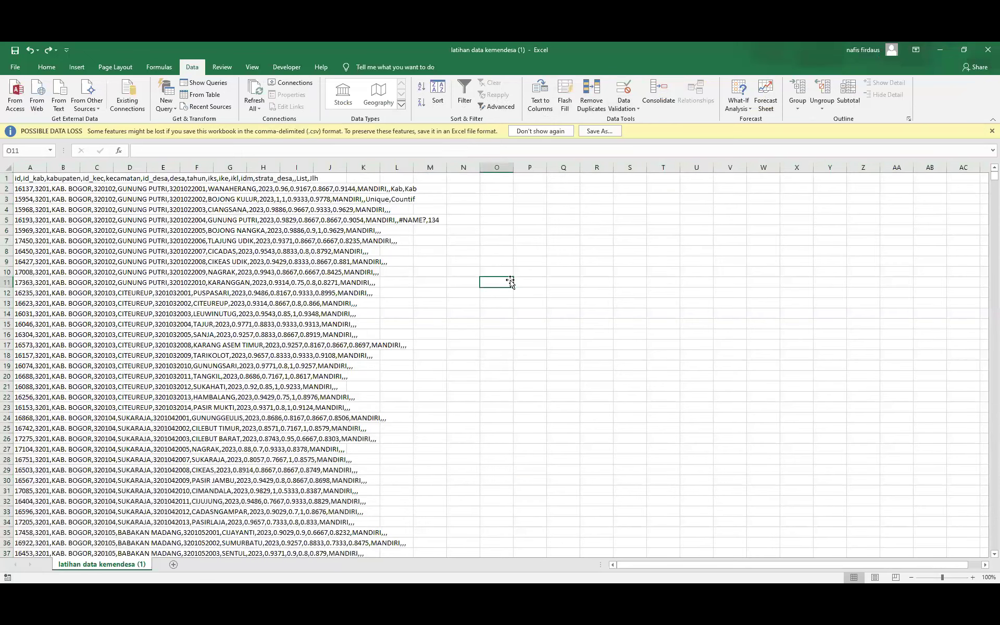
{"action": "left_click", "coordinate": [41, 68]}
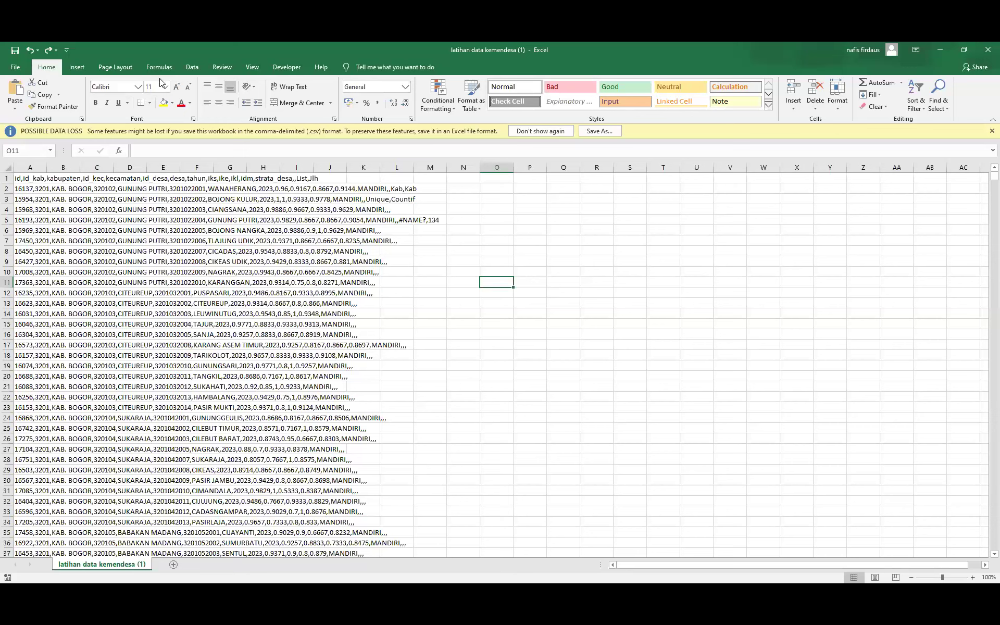
{"action": "left_click", "coordinate": [193, 69]}
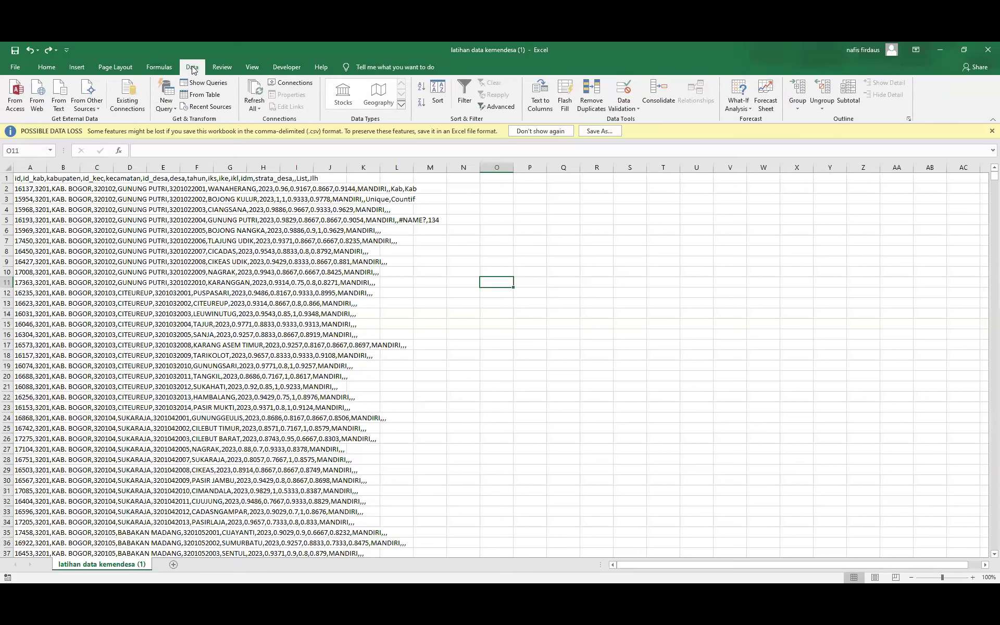
{"action": "left_click", "coordinate": [540, 104]}
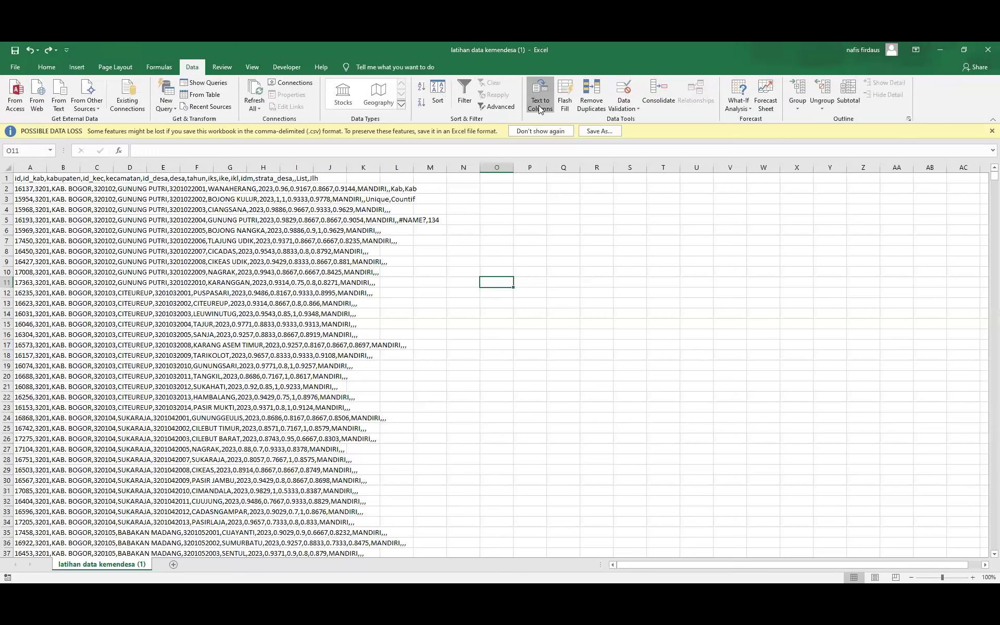
{"action": "left_click", "coordinate": [556, 304]}
- Split column A into separate columns as delimited data, with Tab and Comma delimiters, General format and destination $A$1
{"action": "left_click", "coordinate": [30, 168]}
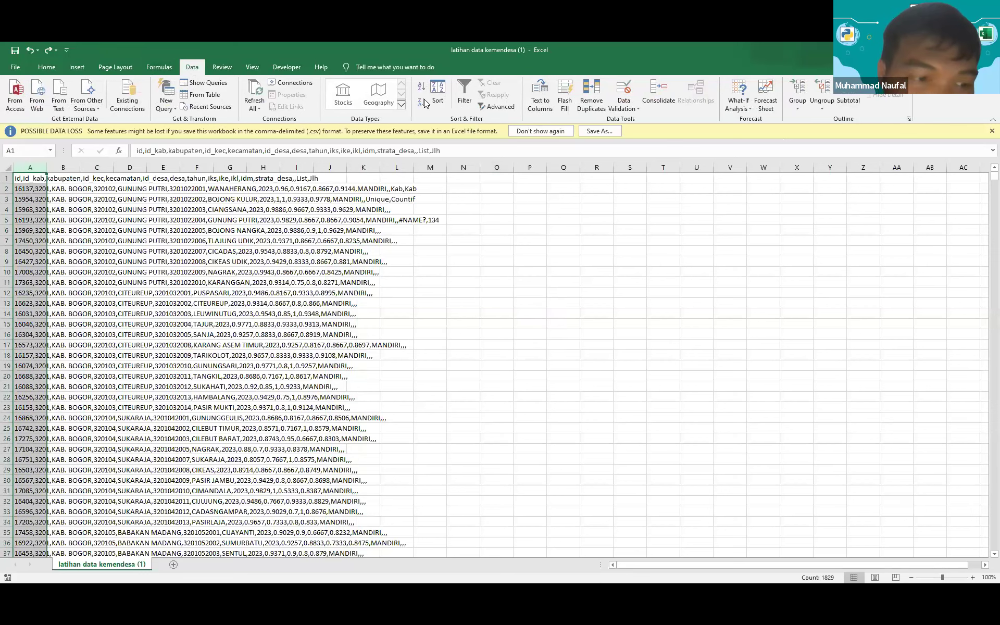
{"action": "left_click", "coordinate": [540, 99]}
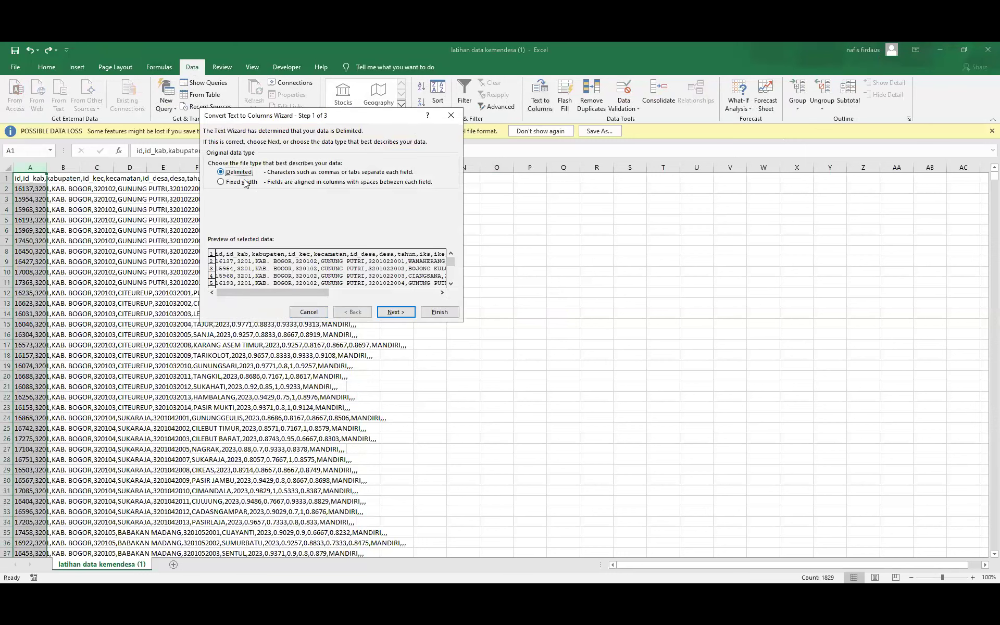
{"action": "left_click", "coordinate": [396, 312]}
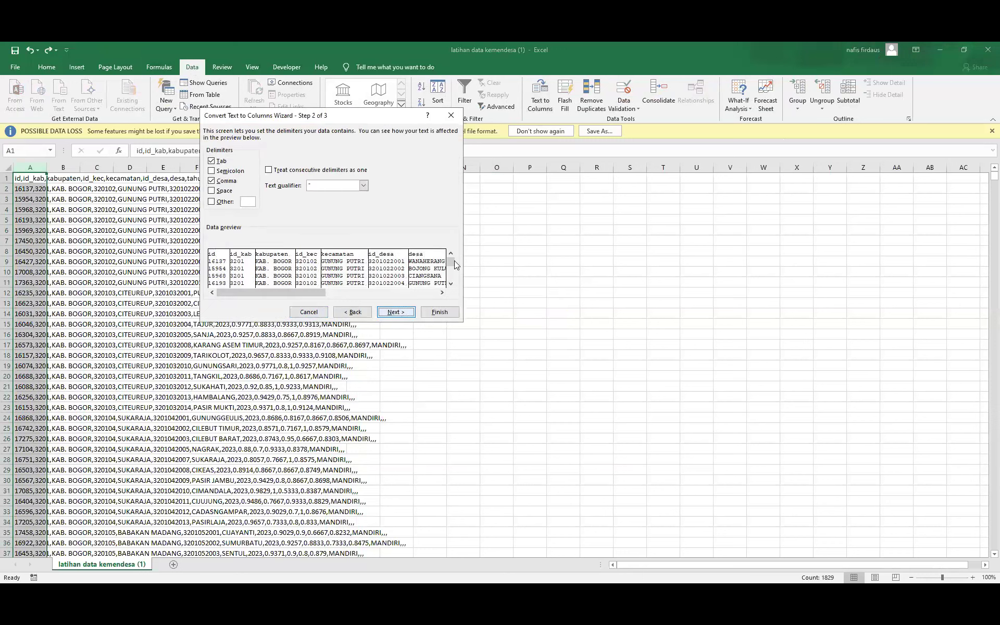
{"action": "left_click", "coordinate": [212, 181]}
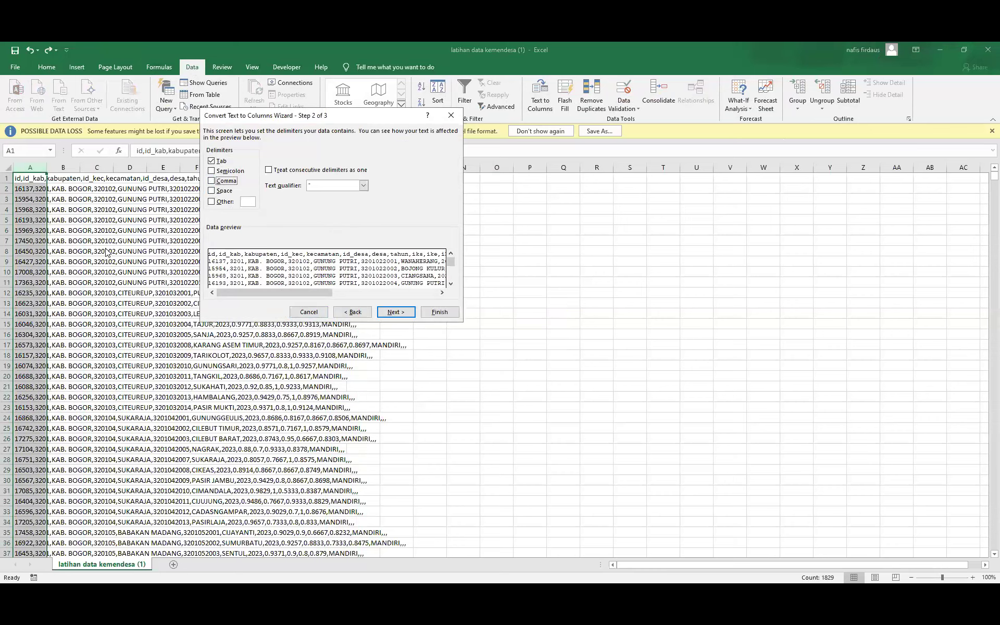
{"action": "left_click", "coordinate": [233, 182]}
{"action": "left_click", "coordinate": [398, 312]}
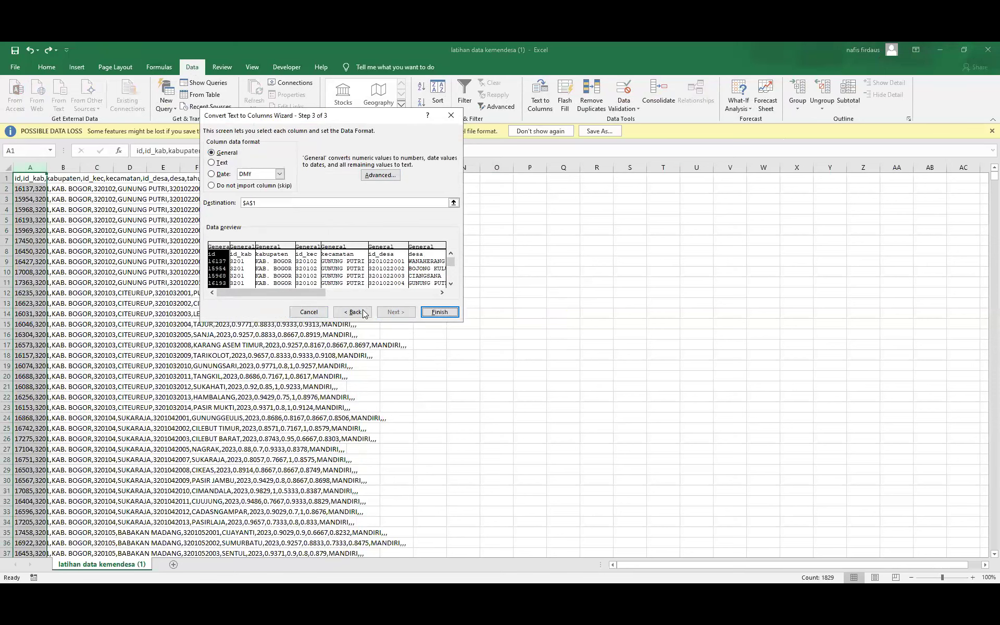
{"action": "left_click", "coordinate": [425, 309]}
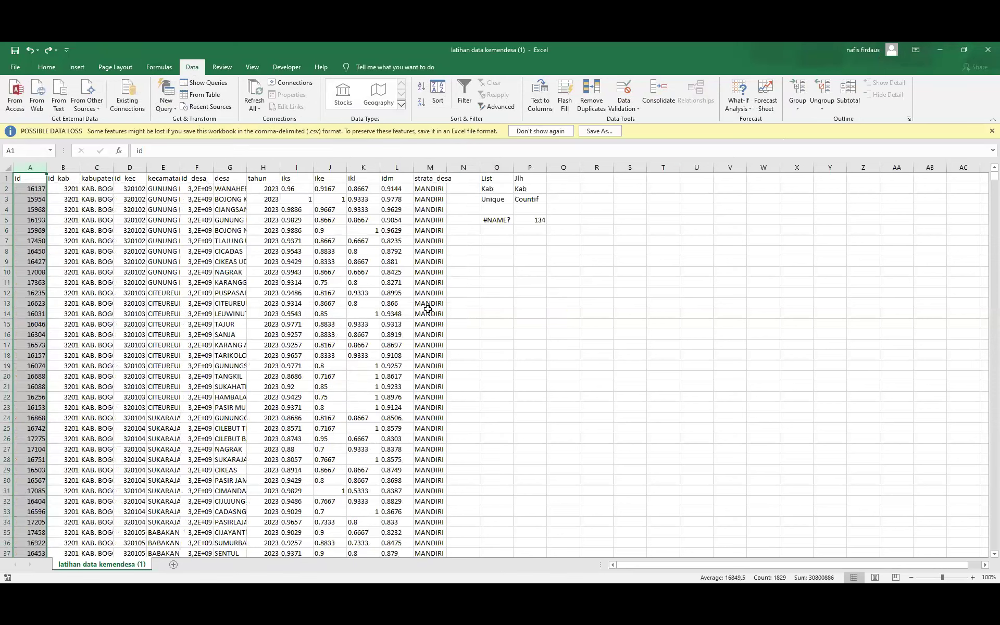
- AutoFit all column widths on the sheet to the newly split data
{"action": "key", "text": "ctrl+a"}
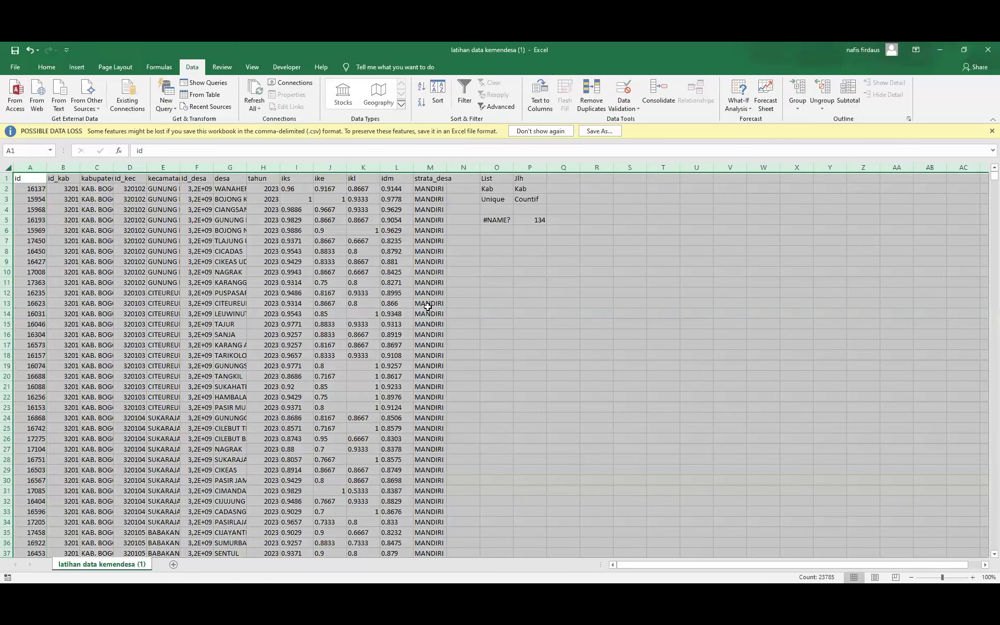
{"action": "key", "text": "alt+h"}
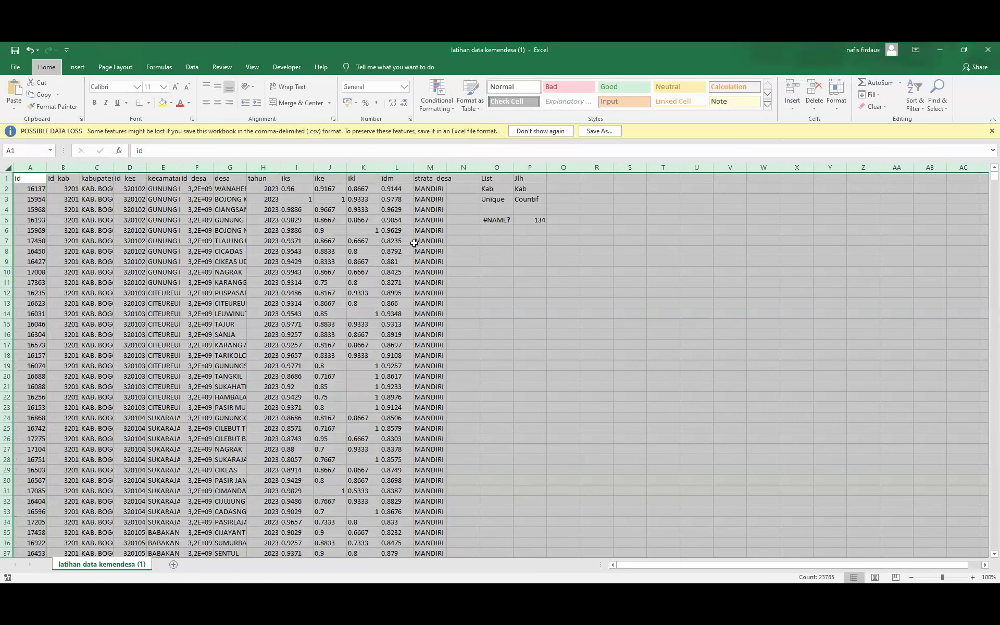
{"action": "key", "text": "o"}
{"action": "key", "text": "i"}
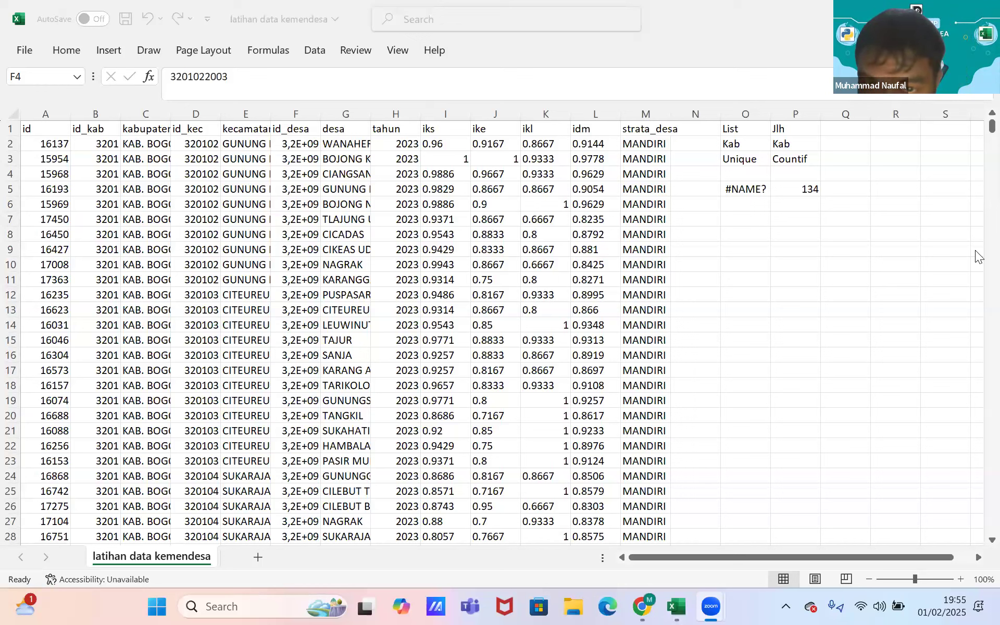
- AutoFit the widths of columns A to M in the latihan data kemendesa workbook
{"action": "left_click", "coordinate": [377, 174]}
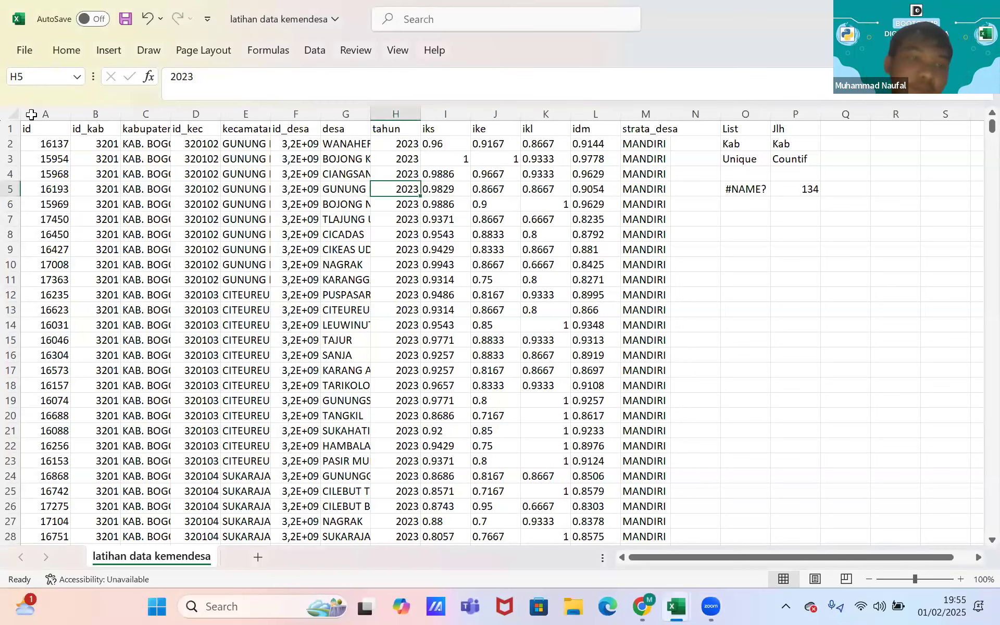
{"action": "left_click_drag", "start_coordinate": [31, 114], "coordinate": [268, 113]}
{"action": "left_click_drag", "start_coordinate": [233, 69], "coordinate": [634, 97]}
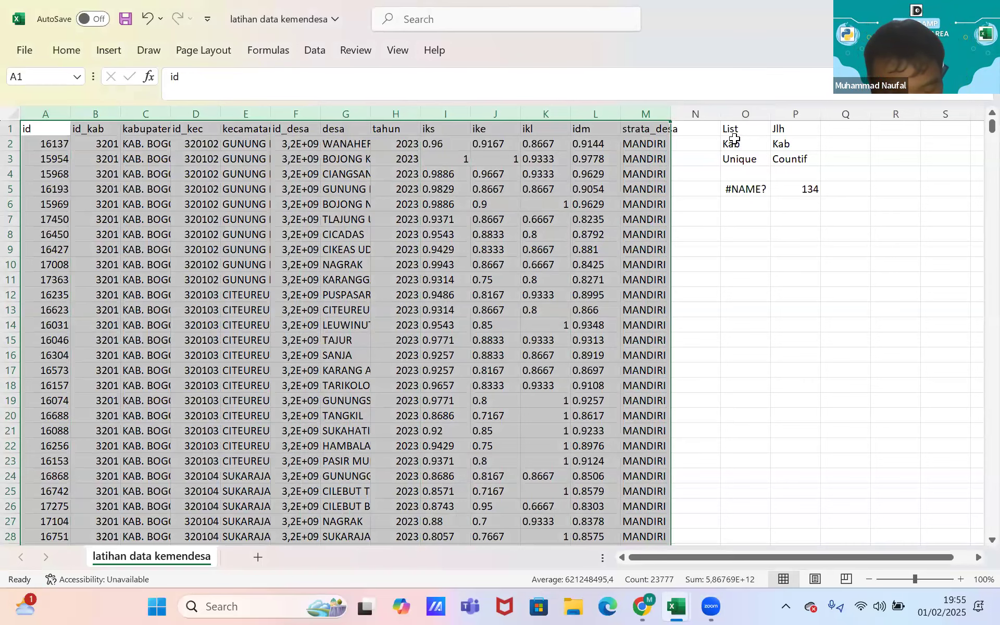
{"action": "key", "text": "alt+h"}
{"action": "key", "text": "o"}
{"action": "key", "text": "i"}
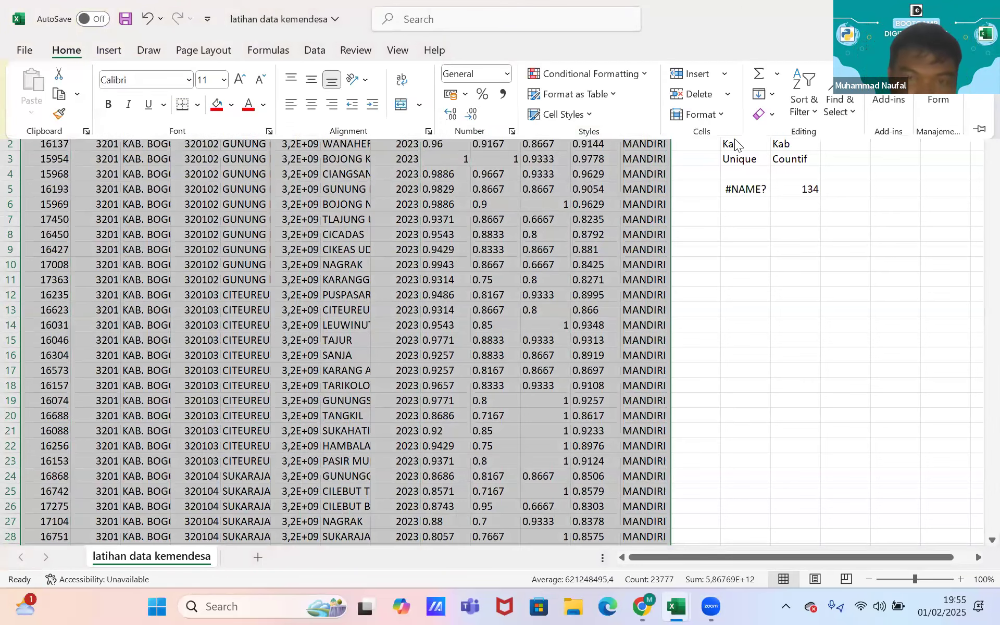
{"action": "left_click", "coordinate": [738, 205]}
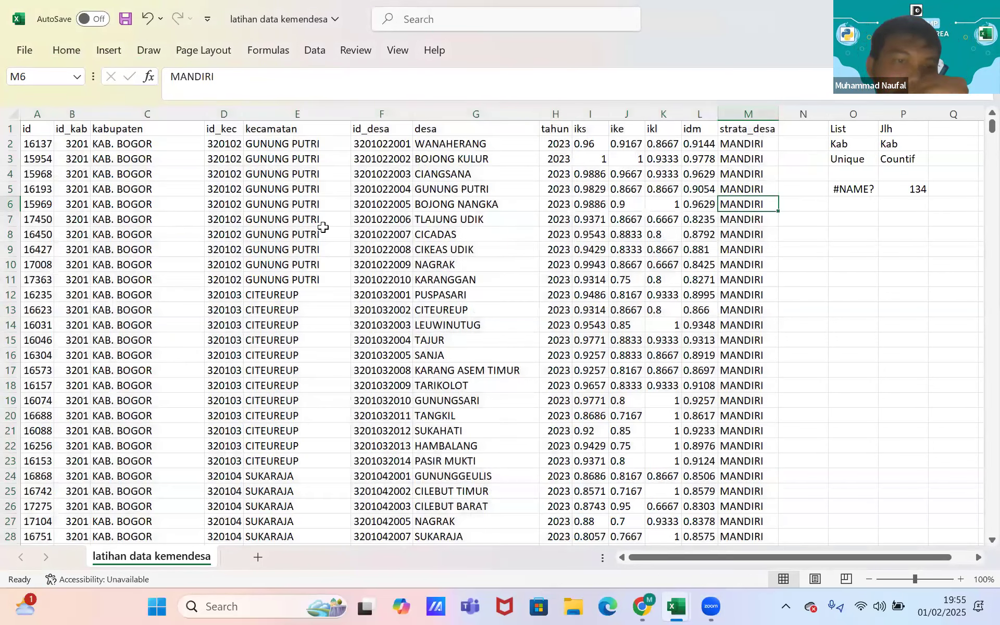
- Open the data form for the village records in columns A to M, starting from the first record
{"action": "left_click", "coordinate": [227, 222]}
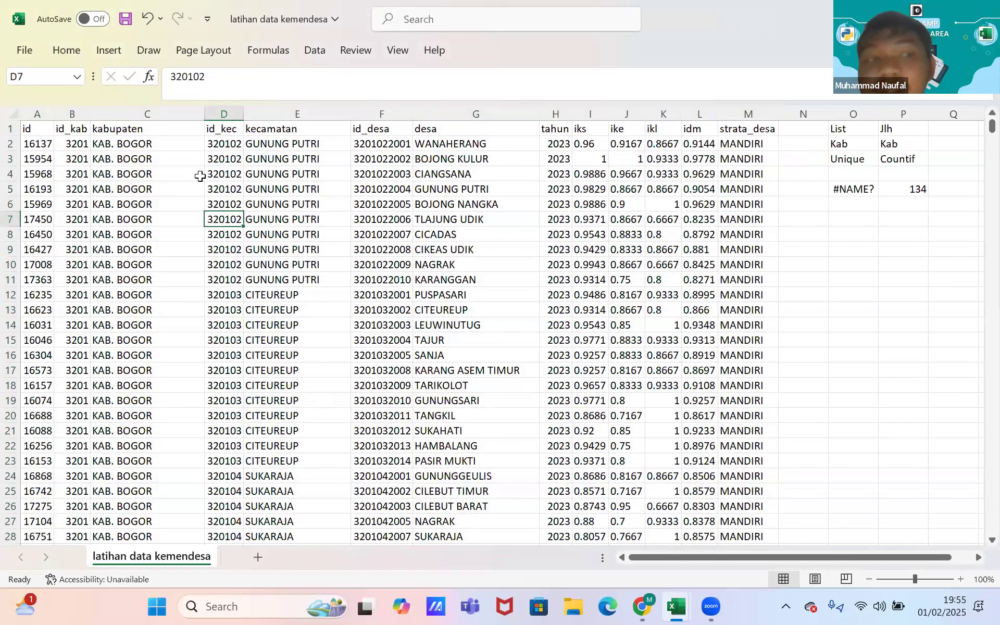
{"action": "left_click_drag", "start_coordinate": [33, 113], "coordinate": [764, 99]}
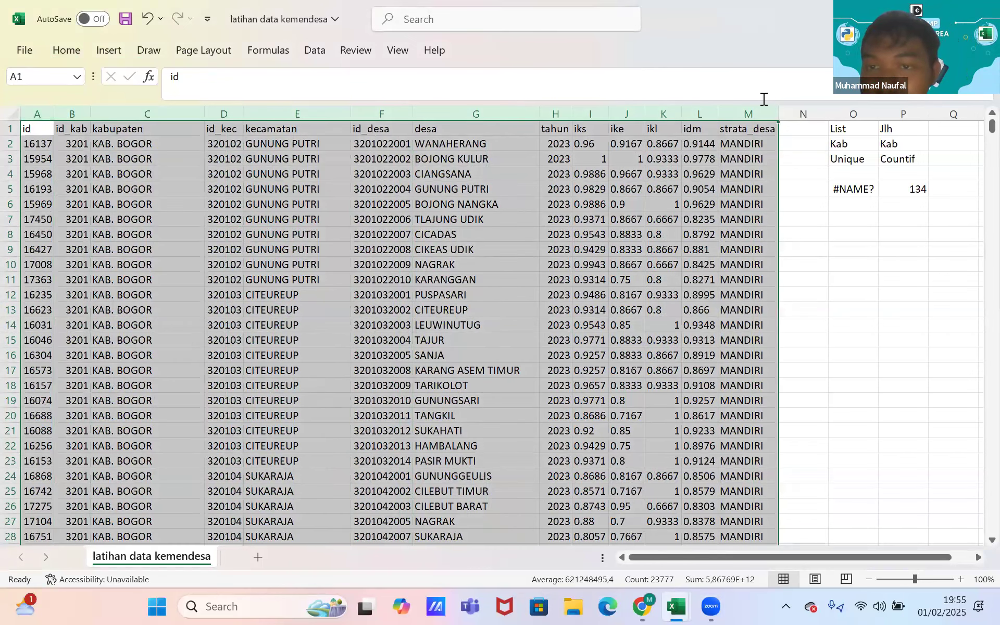
{"action": "left_click", "coordinate": [61, 49]}
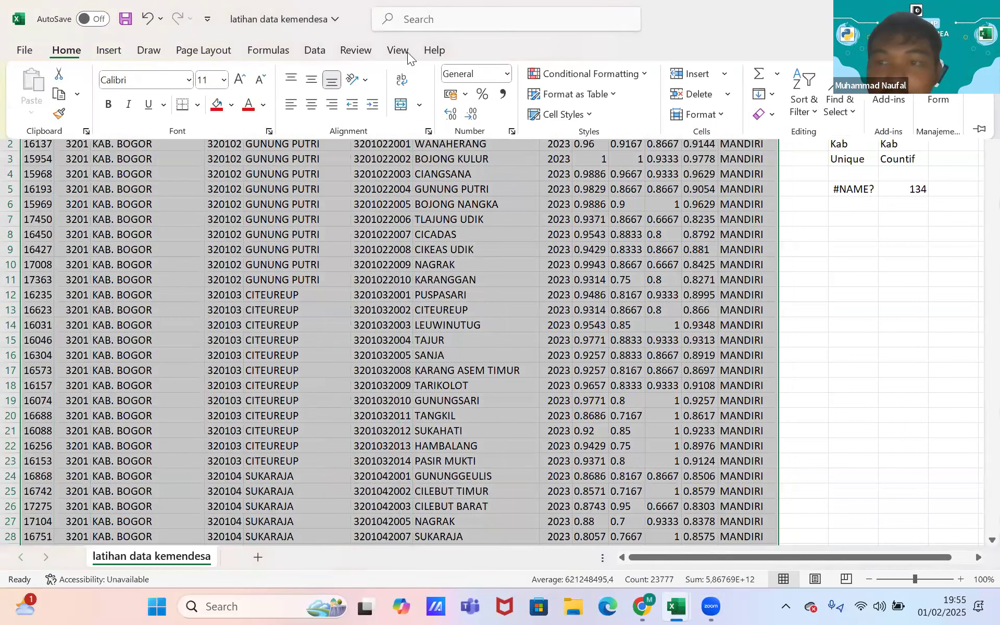
{"action": "left_click", "coordinate": [937, 91]}
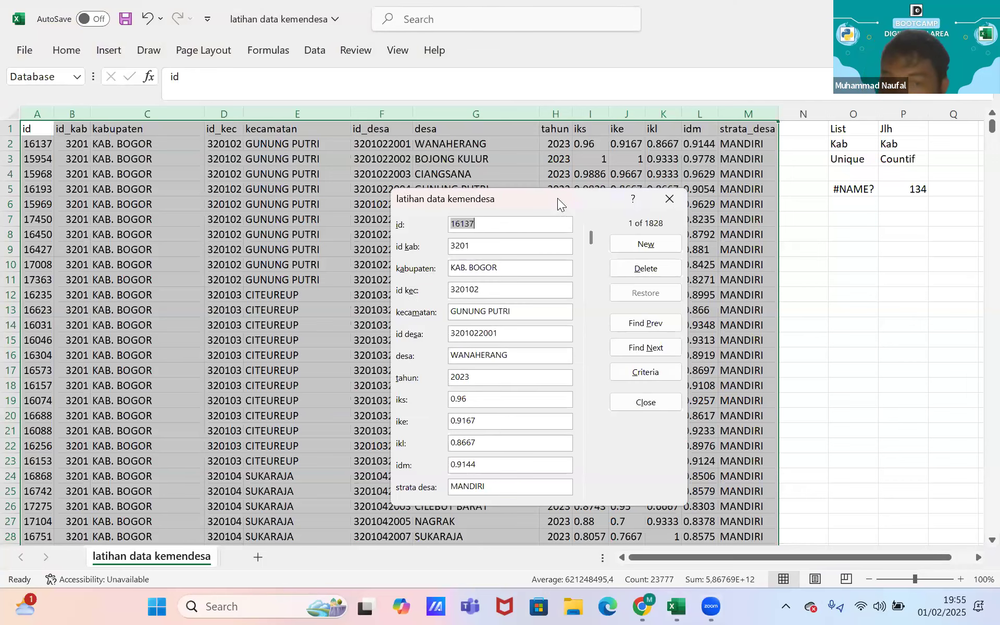
{"action": "mouse_move", "coordinate": [592, 236]}
{"action": "left_mouse_down"}
{"action": "mouse_move", "coordinate": [592, 458]}
{"action": "mouse_move", "coordinate": [603, 221]}
{"action": "left_mouse_up"}
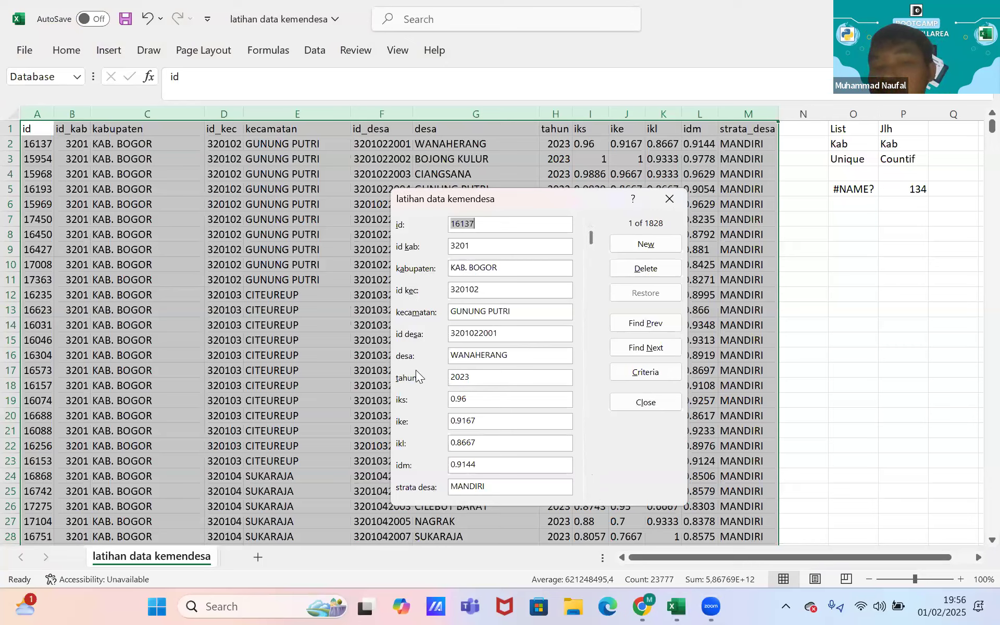
- Close the data form and examine the village rows from KAB. BOGOR into KAB. SUKABUMI to choose a desa name to look up
{"action": "left_click_drag", "start_coordinate": [534, 201], "coordinate": [728, 153]}
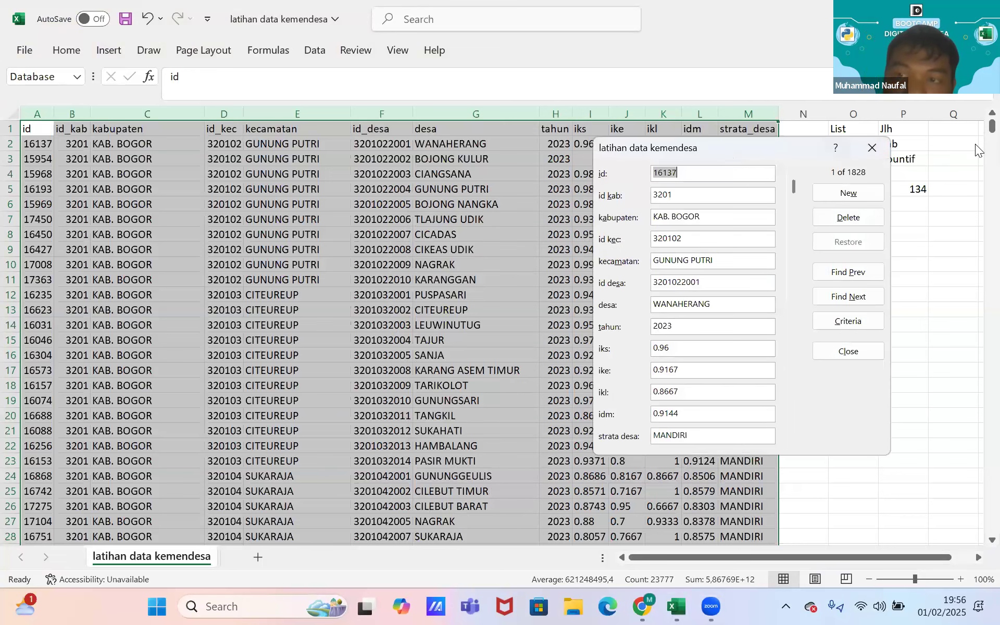
{"action": "left_click", "coordinate": [872, 149]}
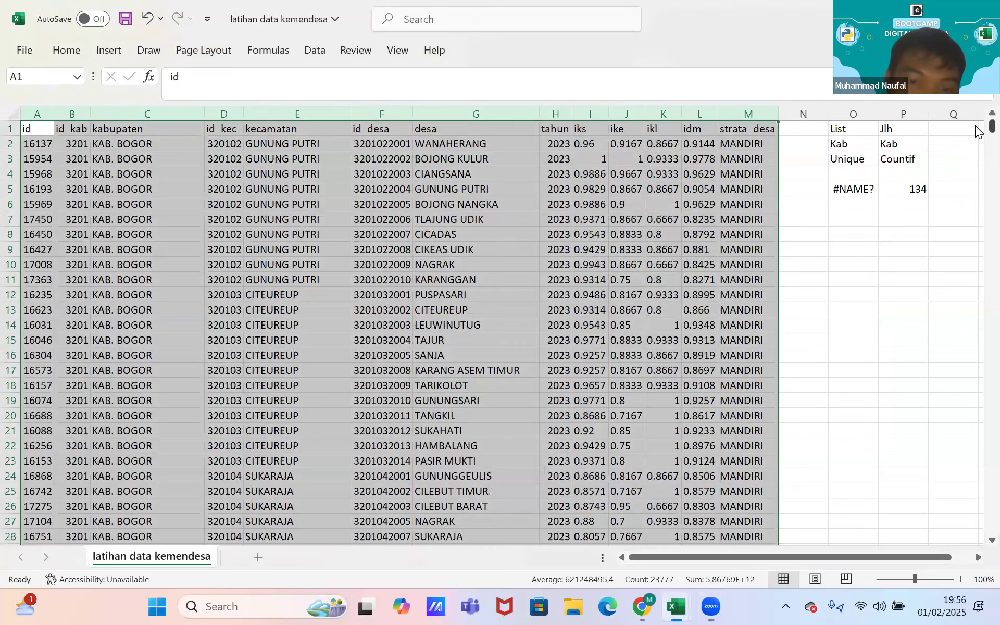
{"action": "scroll", "coordinate": [975, 124], "scroll_direction": "down", "scroll_amount": 3}
{"action": "scroll", "coordinate": [975, 124], "scroll_direction": "up", "scroll_amount": 3}
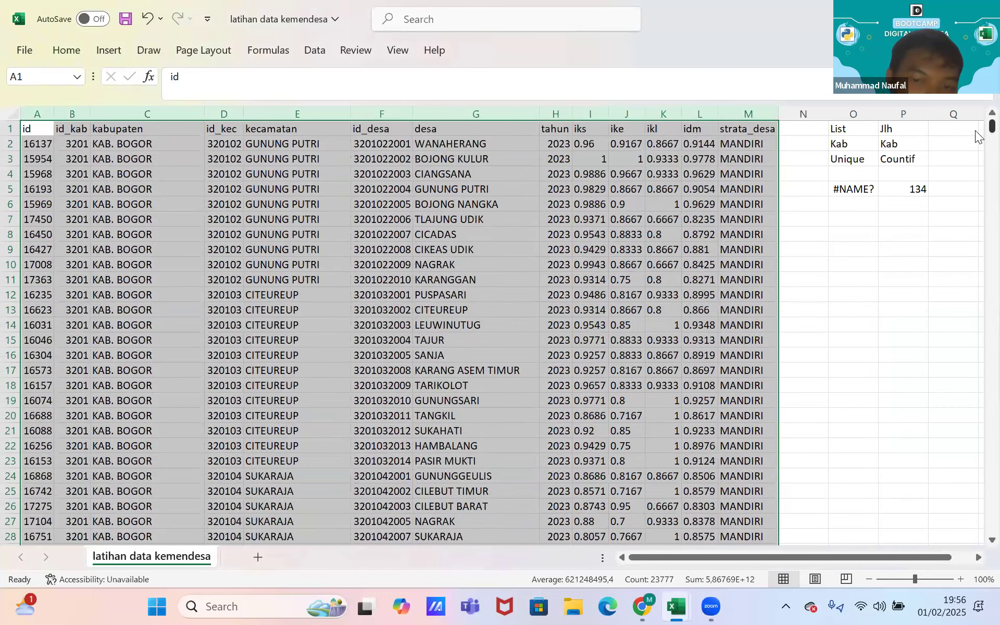
{"action": "scroll", "coordinate": [975, 131], "scroll_direction": "down", "scroll_amount": 12}
{"action": "scroll", "coordinate": [977, 140], "scroll_direction": "down", "scroll_amount": 20}
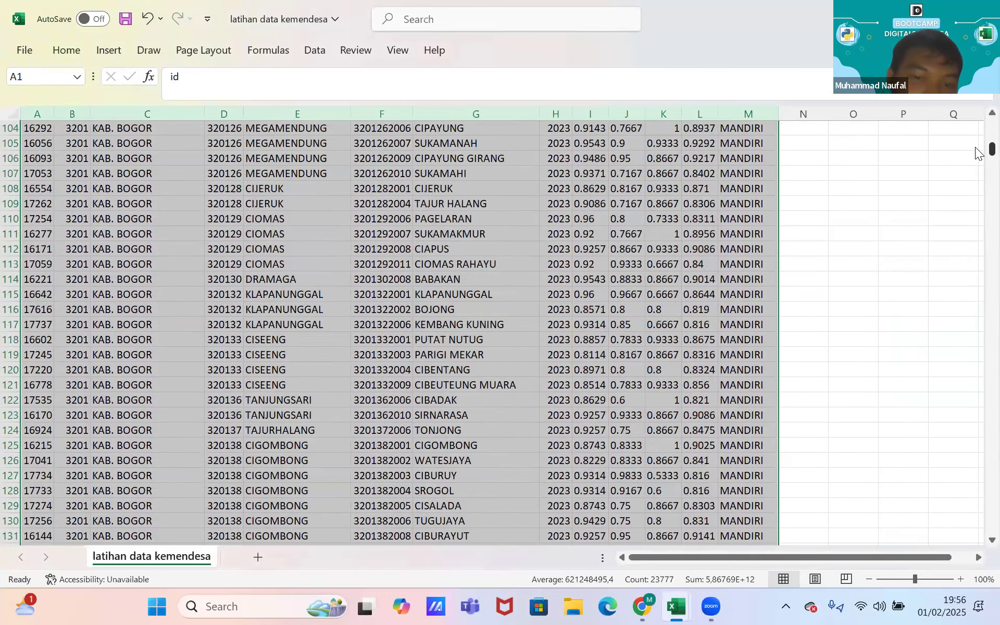
{"action": "scroll", "coordinate": [976, 151], "scroll_direction": "down", "scroll_amount": 6}
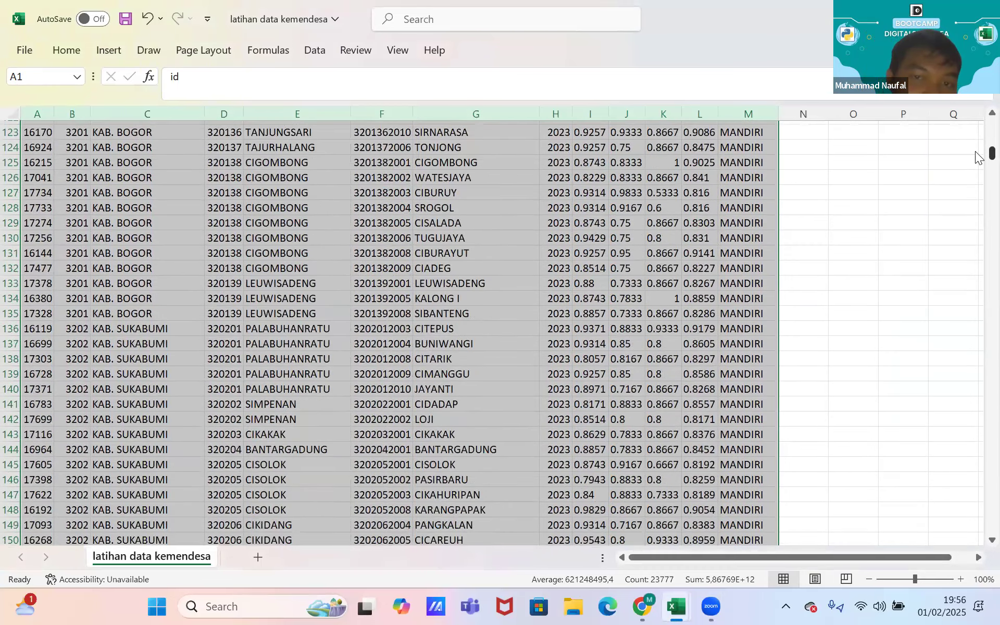
{"action": "scroll", "coordinate": [977, 154], "scroll_direction": "up", "scroll_amount": 5}
{"action": "scroll", "coordinate": [975, 151], "scroll_direction": "up", "scroll_amount": 3}
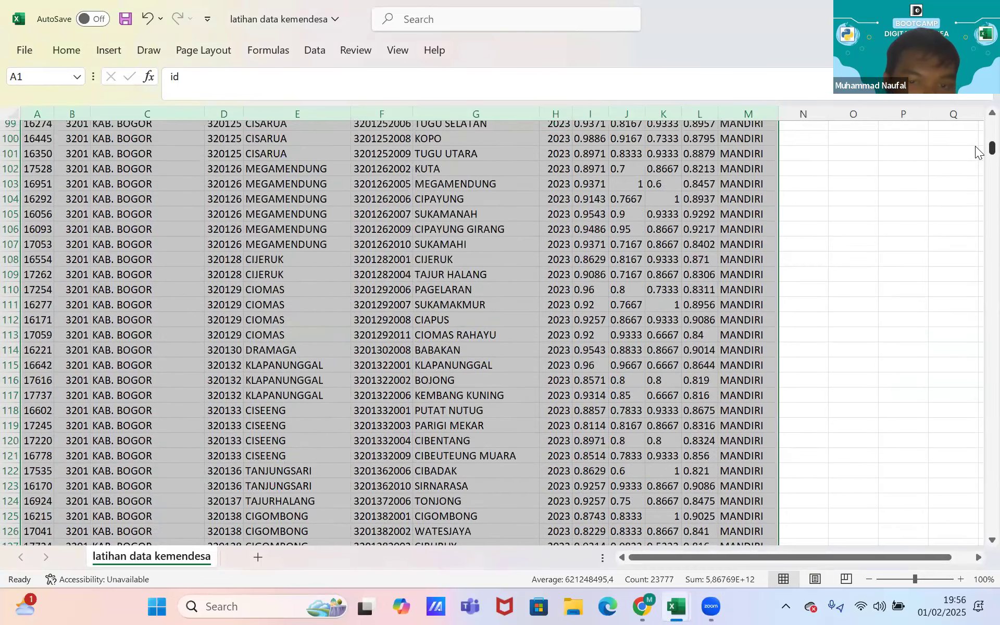
{"action": "scroll", "coordinate": [977, 152], "scroll_direction": "up", "scroll_amount": 10}
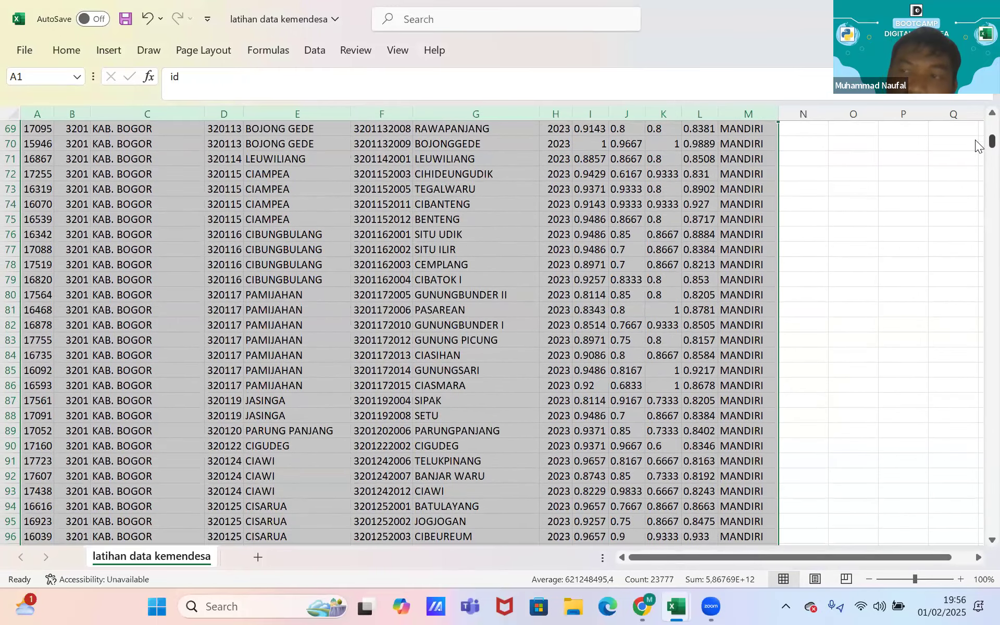
{"action": "scroll", "coordinate": [976, 141], "scroll_direction": "up", "scroll_amount": 1}
{"action": "scroll", "coordinate": [976, 145], "scroll_direction": "up", "scroll_amount": 14}
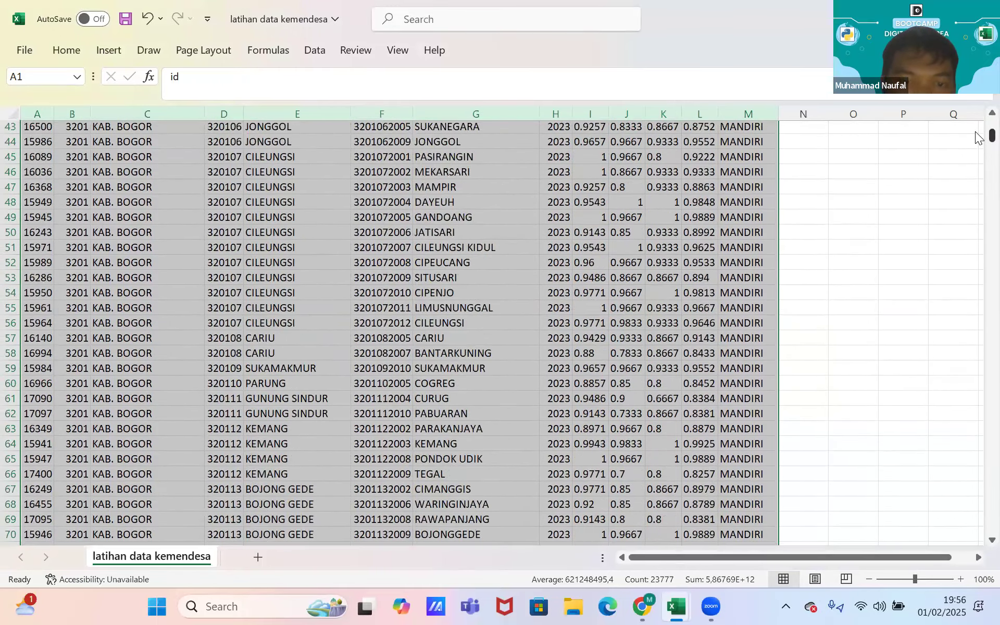
{"action": "scroll", "coordinate": [976, 137], "scroll_direction": "down", "scroll_amount": 1}
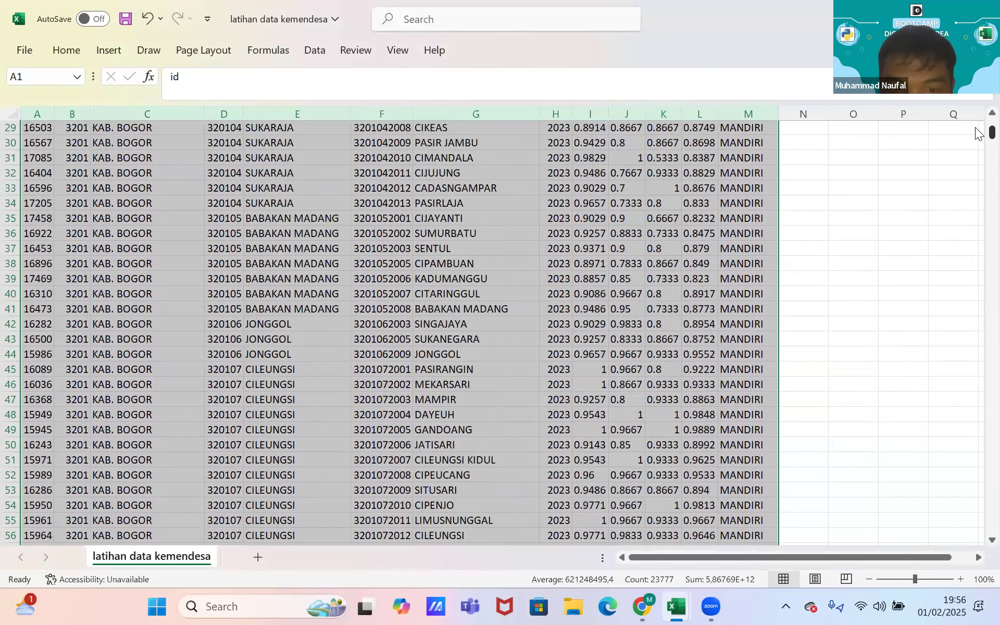
{"action": "scroll", "coordinate": [975, 137], "scroll_direction": "up", "scroll_amount": 5}
{"action": "scroll", "coordinate": [975, 134], "scroll_direction": "down", "scroll_amount": 5}
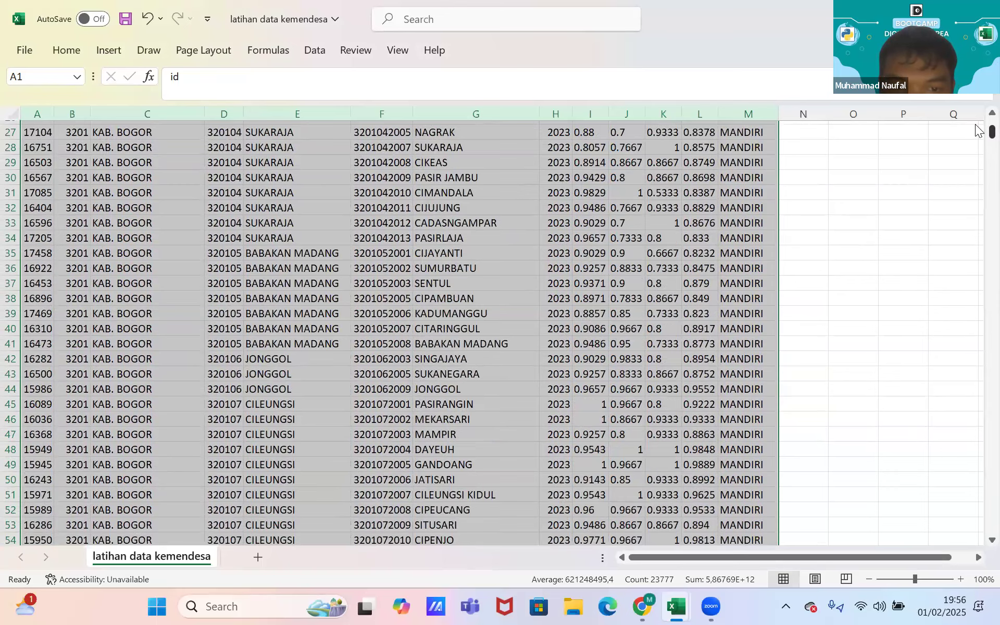
{"action": "scroll", "coordinate": [975, 125], "scroll_direction": "up", "scroll_amount": 9}
{"action": "scroll", "coordinate": [977, 130], "scroll_direction": "down", "scroll_amount": 13}
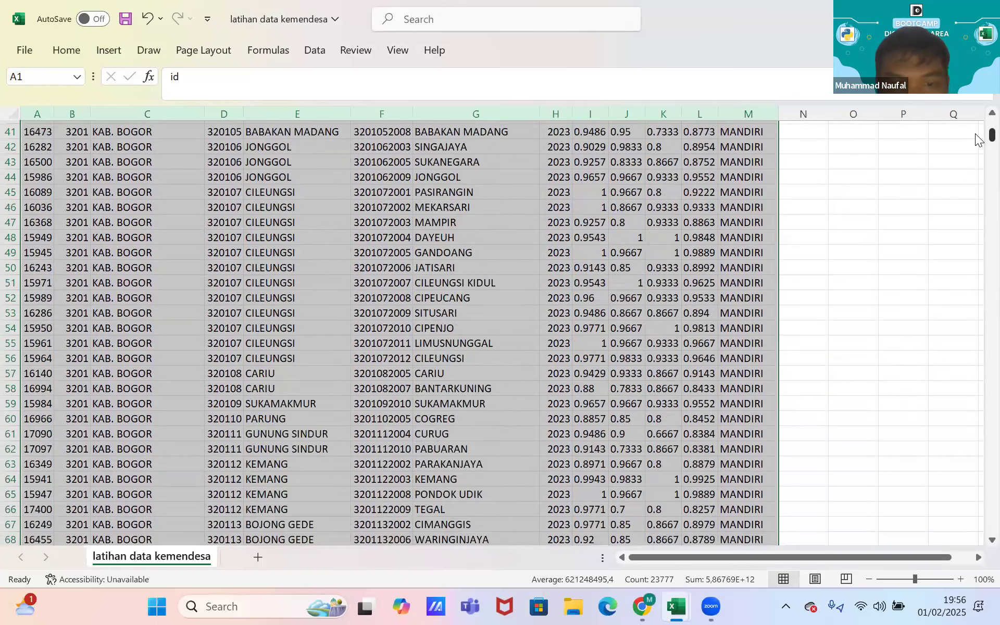
{"action": "scroll", "coordinate": [978, 141], "scroll_direction": "down", "scroll_amount": 9}
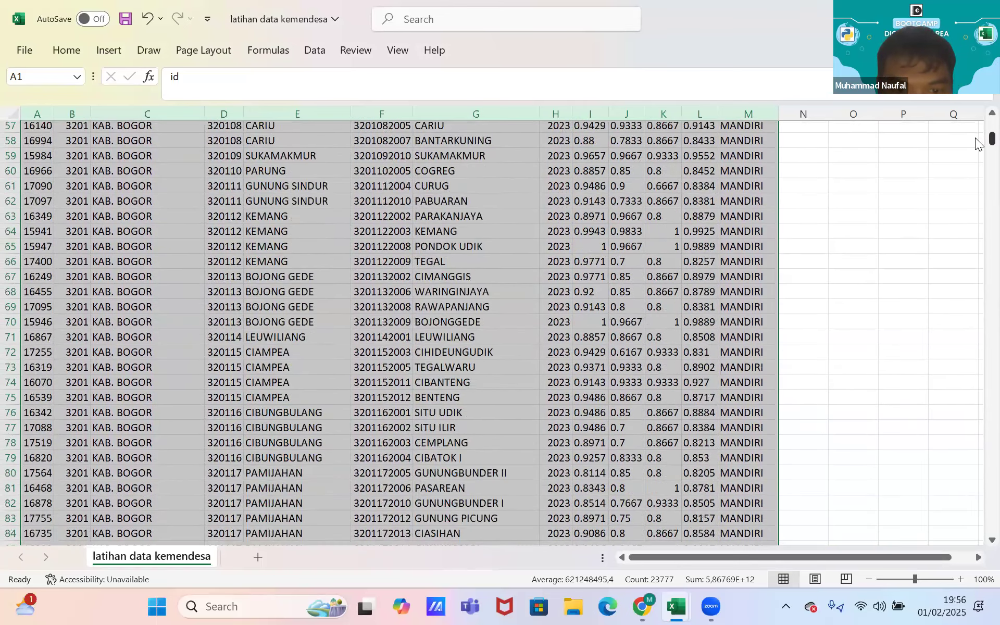
{"action": "scroll", "coordinate": [977, 148], "scroll_direction": "down", "scroll_amount": 5}
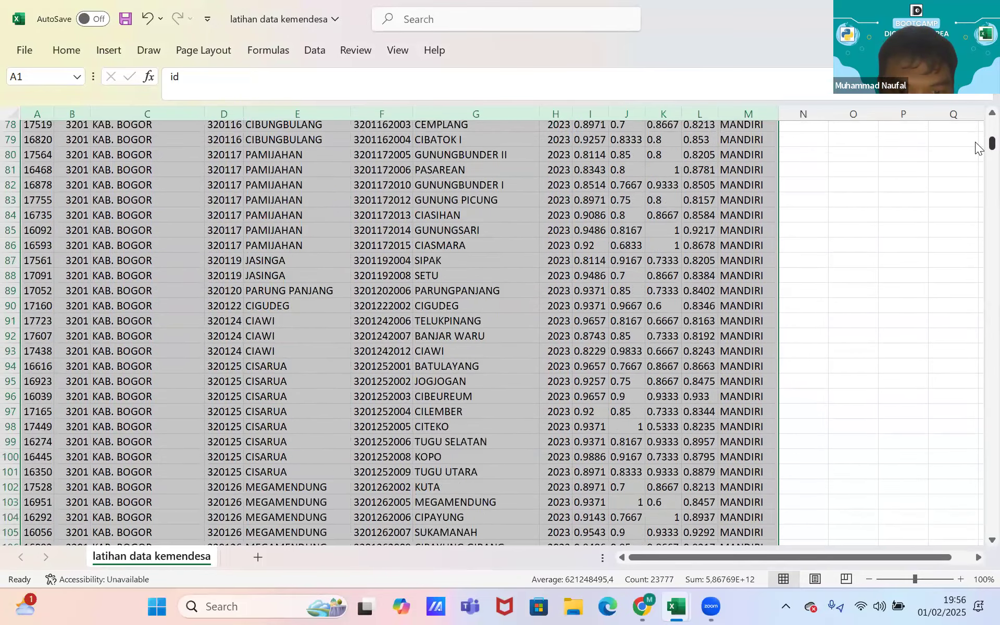
{"action": "scroll", "coordinate": [978, 150], "scroll_direction": "down", "scroll_amount": 15}
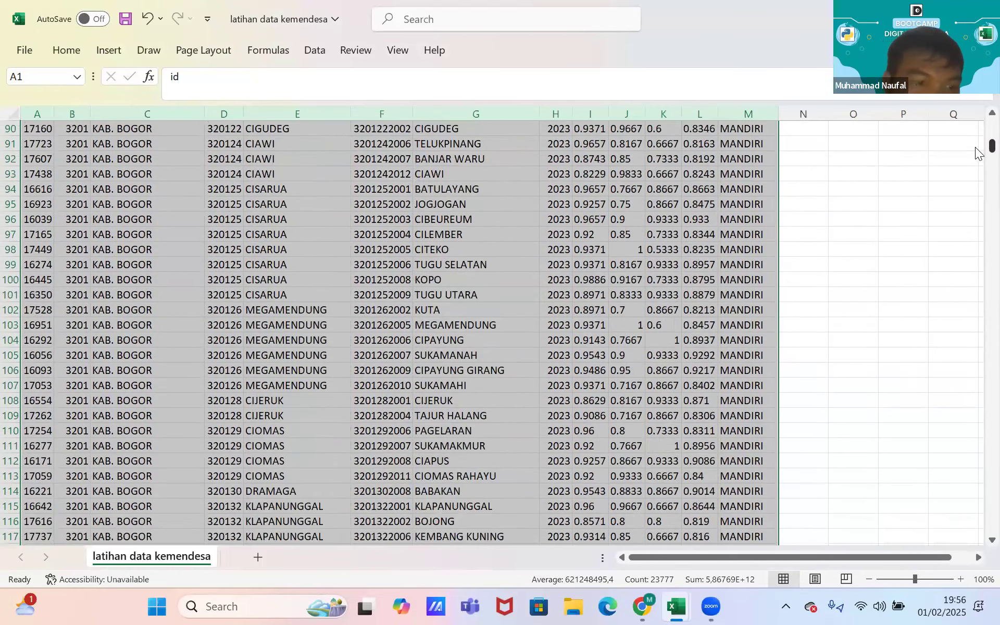
{"action": "scroll", "coordinate": [977, 149], "scroll_direction": "up", "scroll_amount": 6}
{"action": "scroll", "coordinate": [978, 141], "scroll_direction": "up", "scroll_amount": 20}
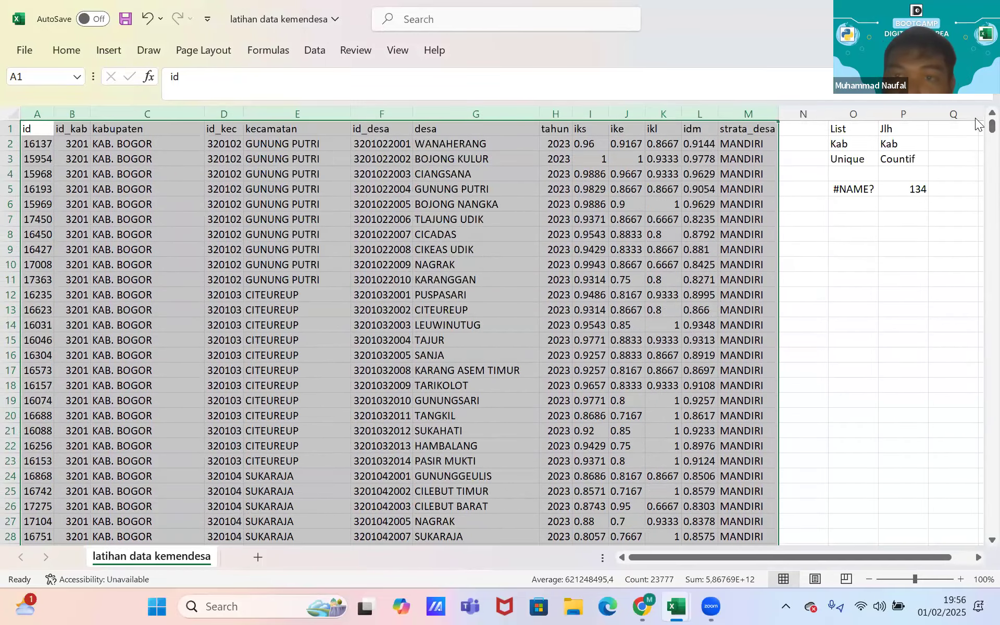
- Reopen the data form for the village records and find the record whose desa is CIBADAK using criteria
{"action": "left_click", "coordinate": [615, 184]}
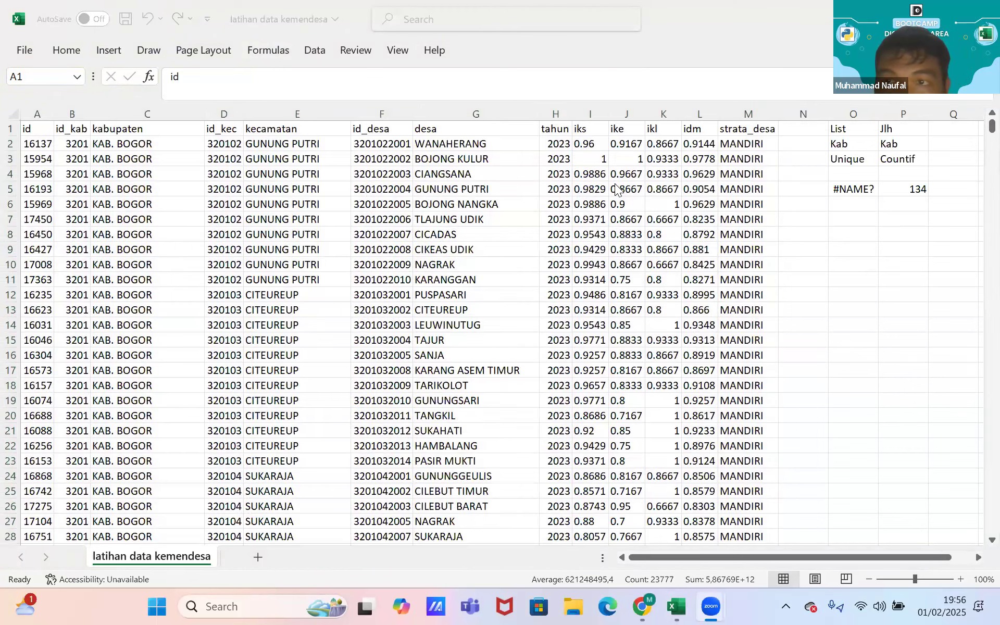
{"action": "left_click", "coordinate": [72, 53]}
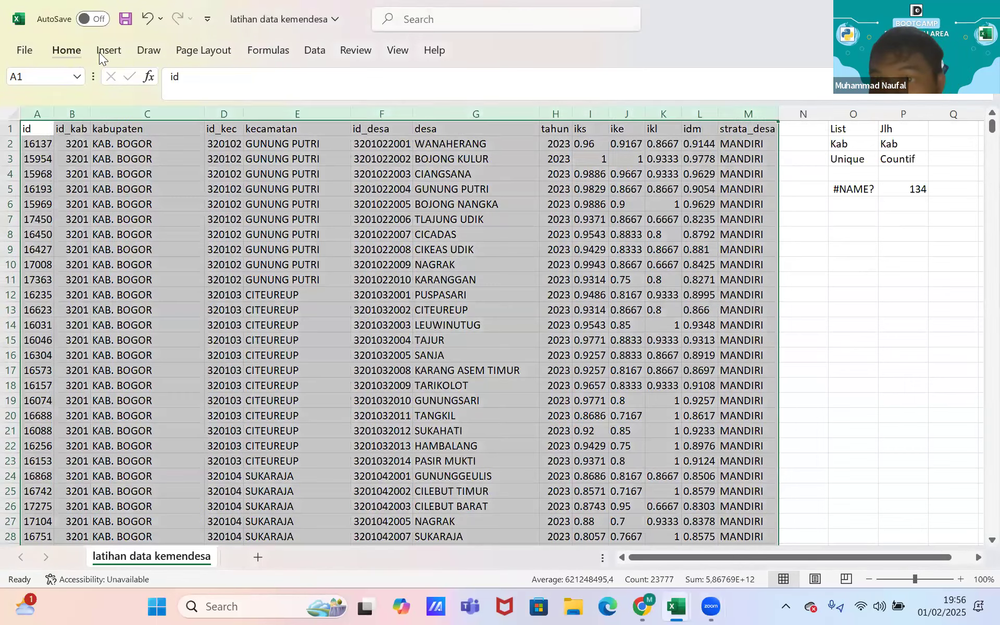
{"action": "left_click", "coordinate": [607, 169]}
{"action": "key", "text": "alt+d"}
{"action": "key", "text": "o"}
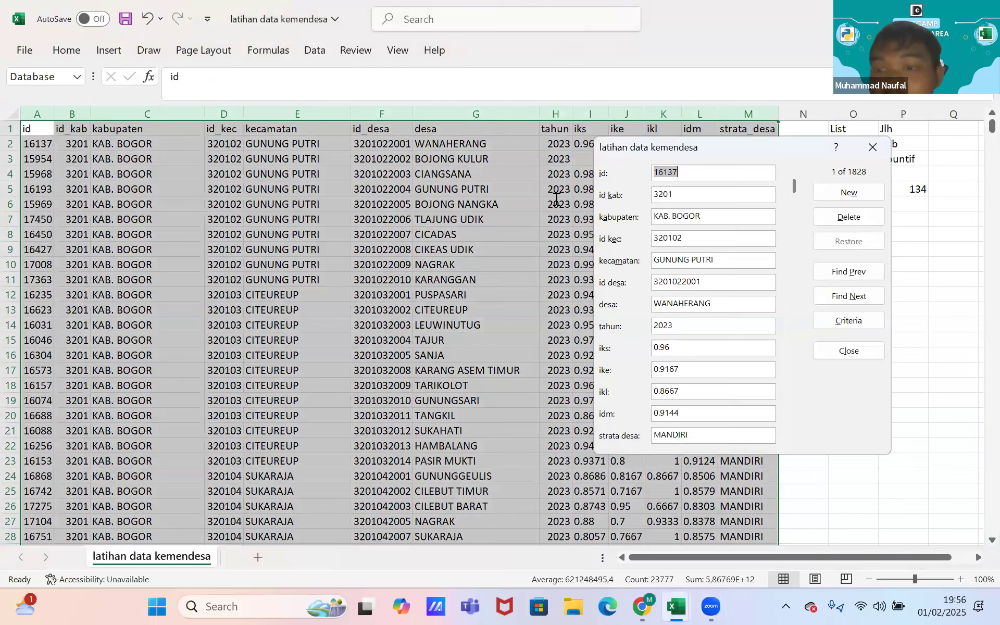
{"action": "left_click", "coordinate": [843, 320]}
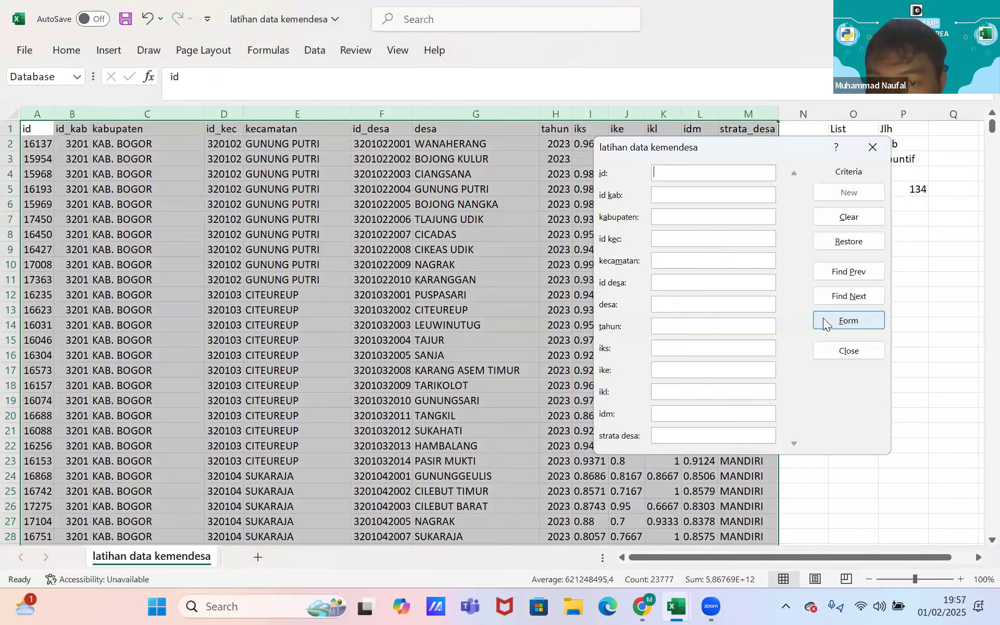
{"action": "left_click", "coordinate": [709, 301]}
{"action": "type", "text": "CIBADAK"}
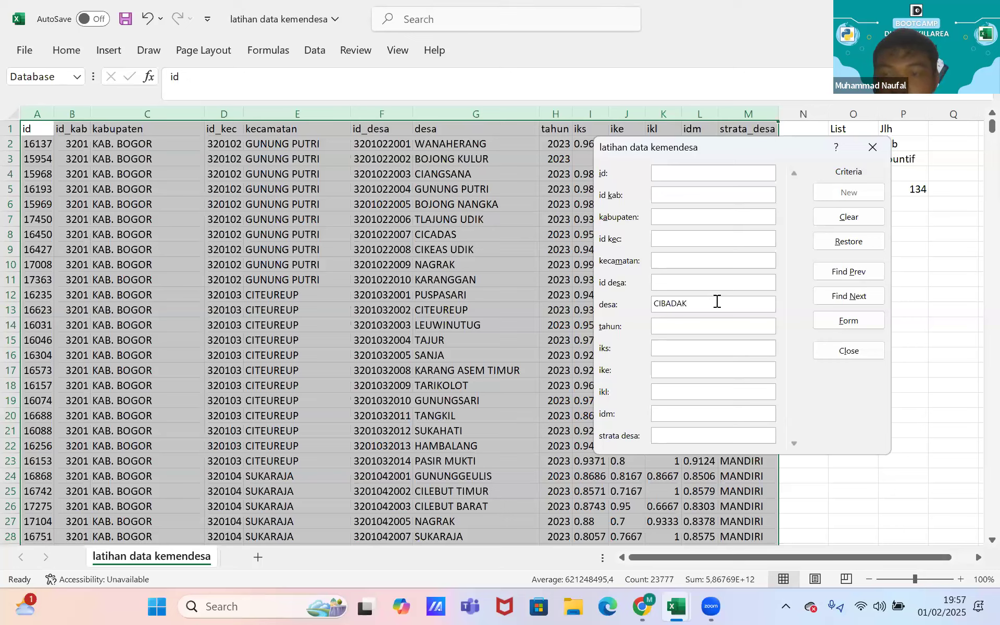
{"action": "left_click", "coordinate": [844, 296]}
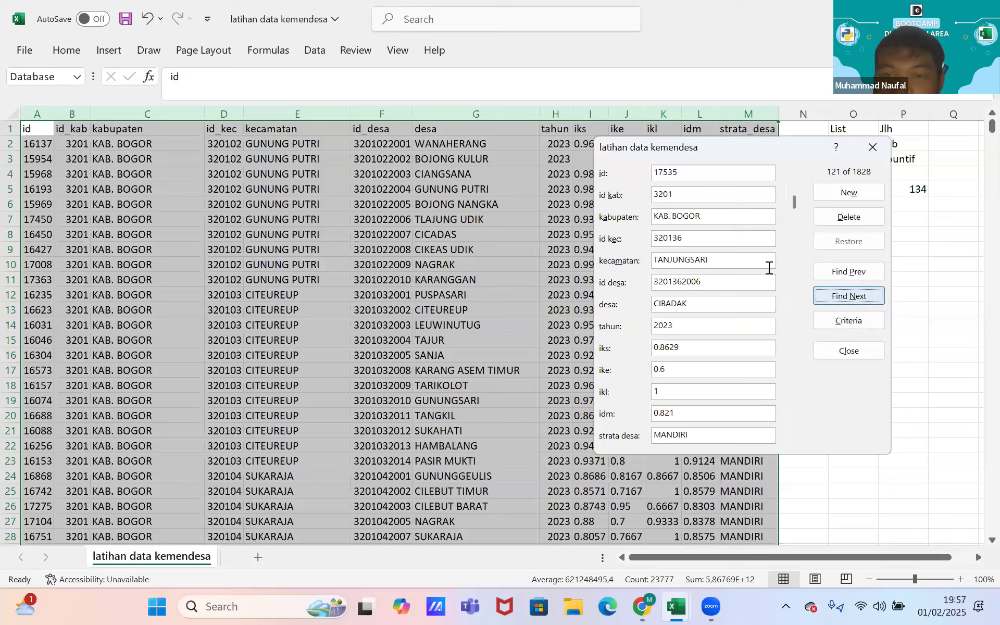
- Edit the CIBADAK record in the form: id kab 3202, kabupaten KAB. BOGOR SELATAN and tahun 2024
{"action": "left_click", "coordinate": [680, 196]}
{"action": "key", "text": "BackSpace"}
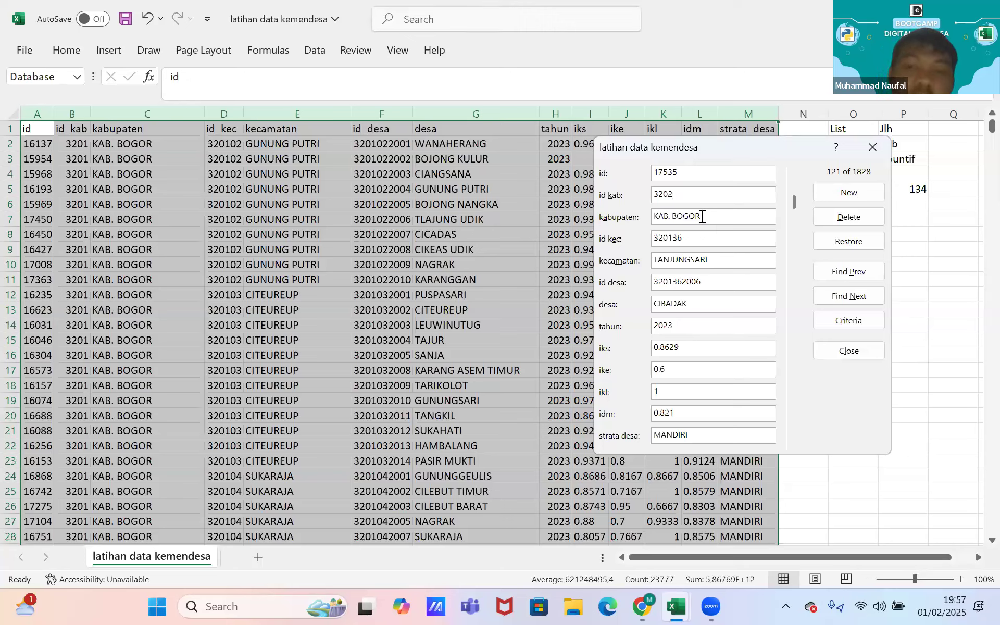
{"action": "type", "text": "AN"}
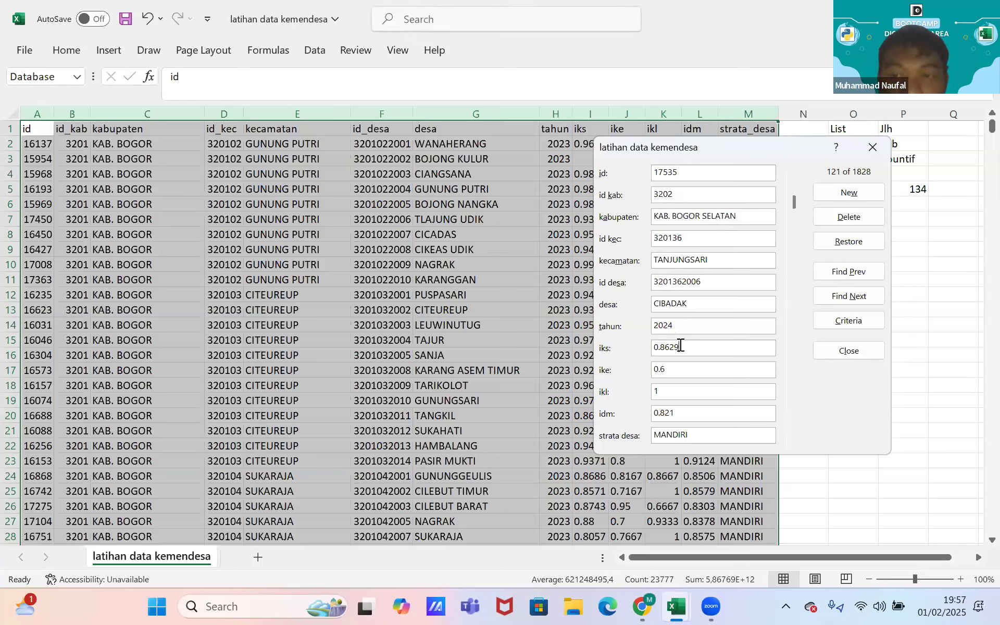
- Permanently delete the displayed CIBADAK record from the village data and close the data form
{"action": "left_click", "coordinate": [849, 218]}
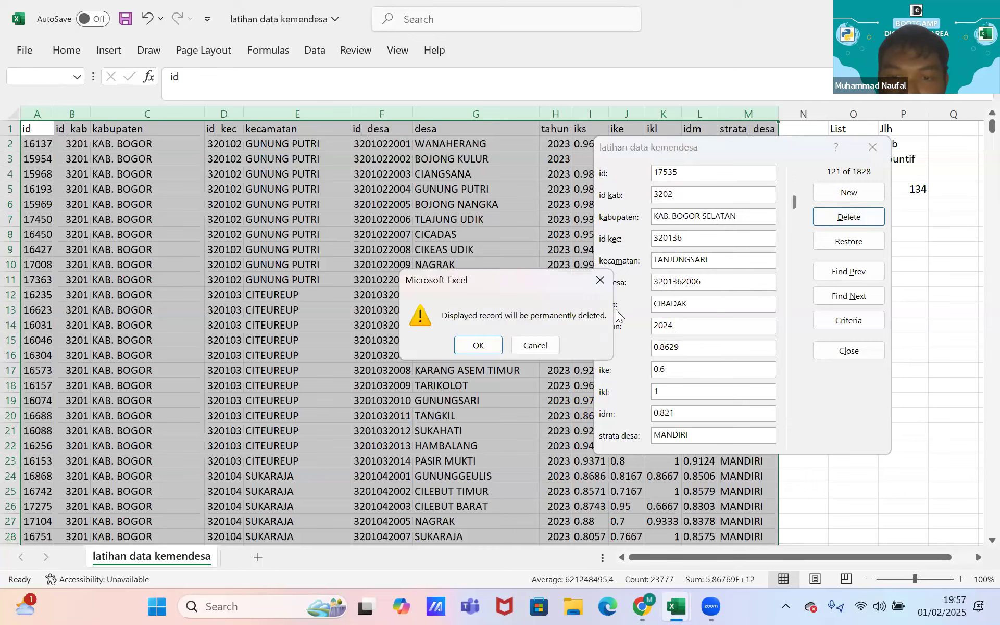
{"action": "left_click", "coordinate": [476, 345]}
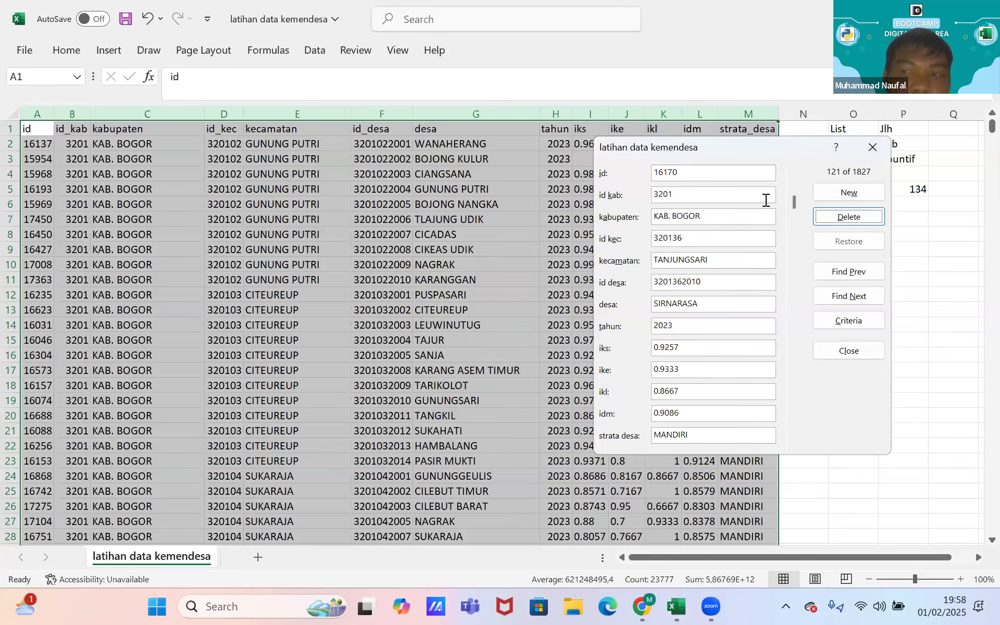
{"action": "left_click", "coordinate": [873, 148]}
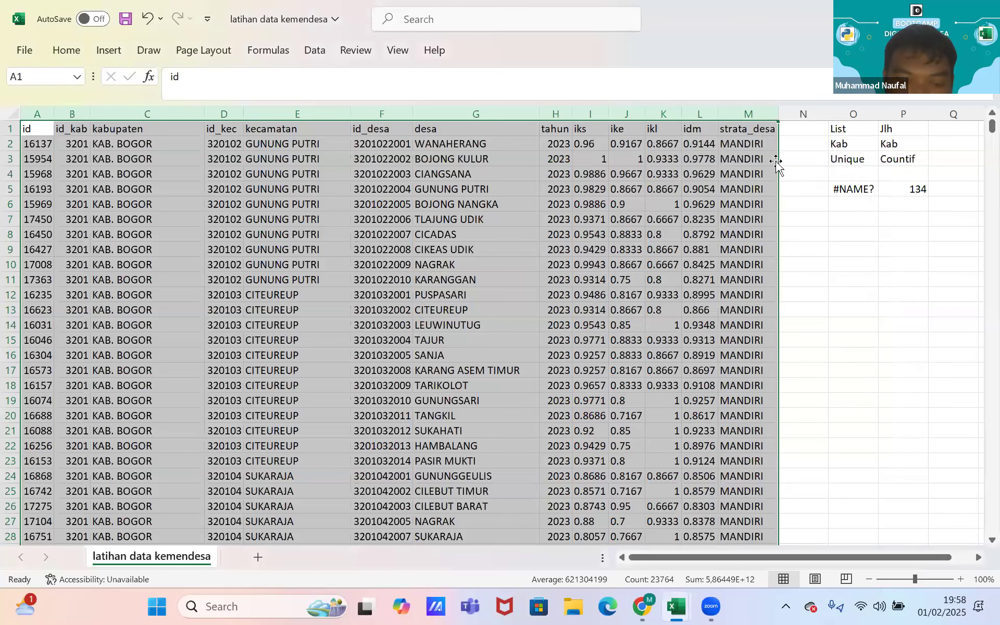
- Search the worksheet for CIBADAK with Find and close the search dialog
{"action": "key", "text": "ctrl+f"}
{"action": "type", "text": "CIBADAK"}
{"action": "key", "text": "Return"}
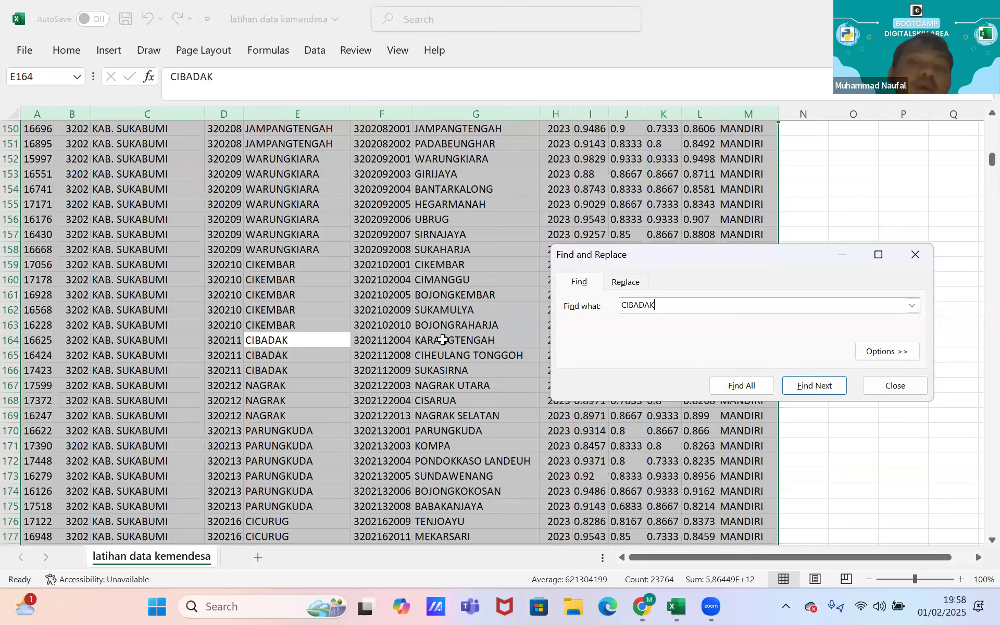
{"action": "left_click", "coordinate": [919, 255]}
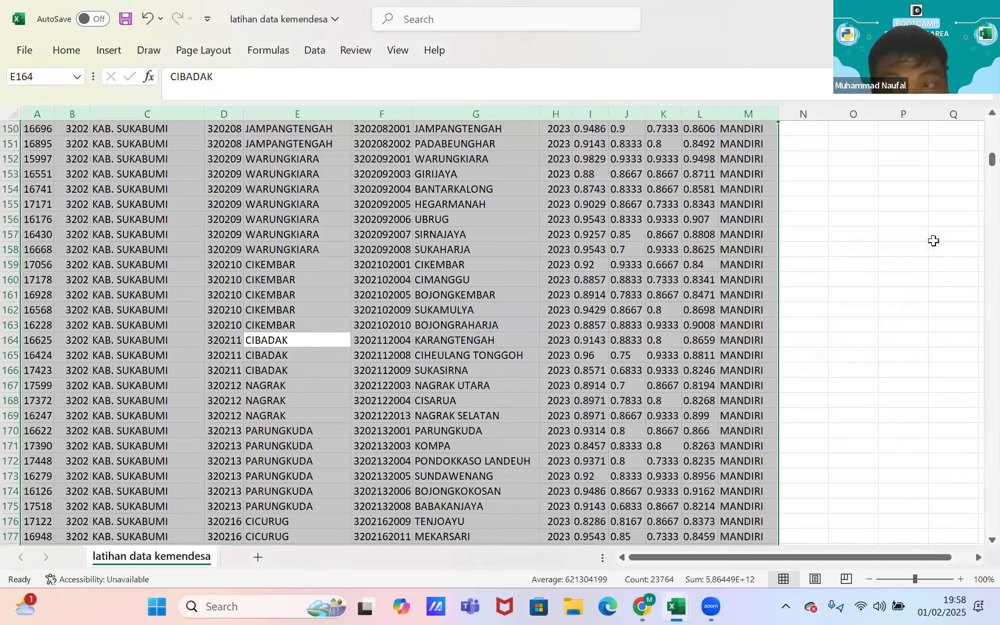
- Check the last village rows, select the whole data range and reopen Find with CIBADAK as the search text
{"action": "left_click_drag", "start_coordinate": [979, 163], "coordinate": [977, 111]}
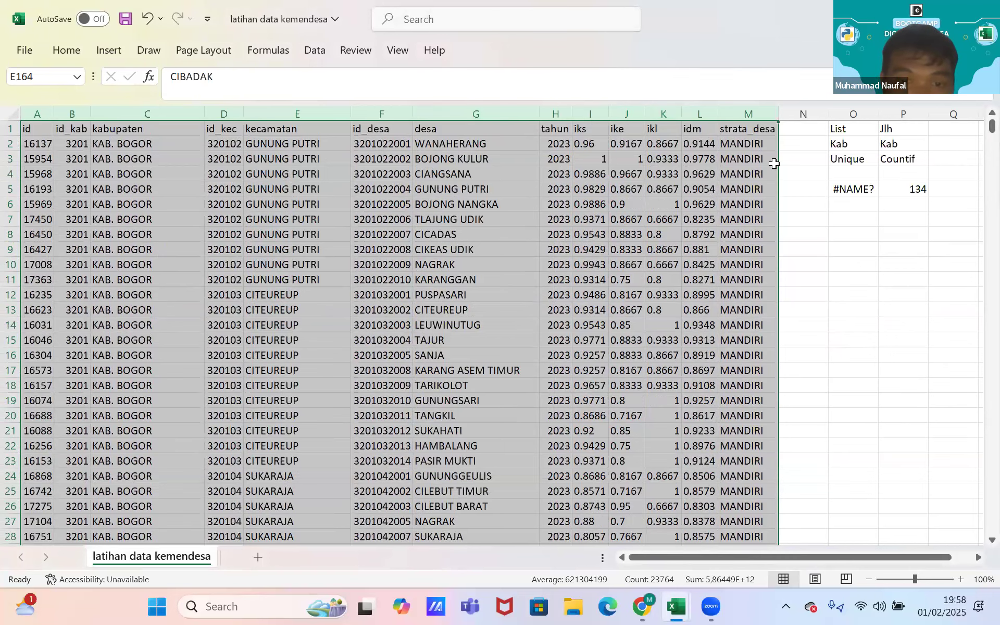
{"action": "left_click_drag", "start_coordinate": [976, 127], "coordinate": [977, 544]}
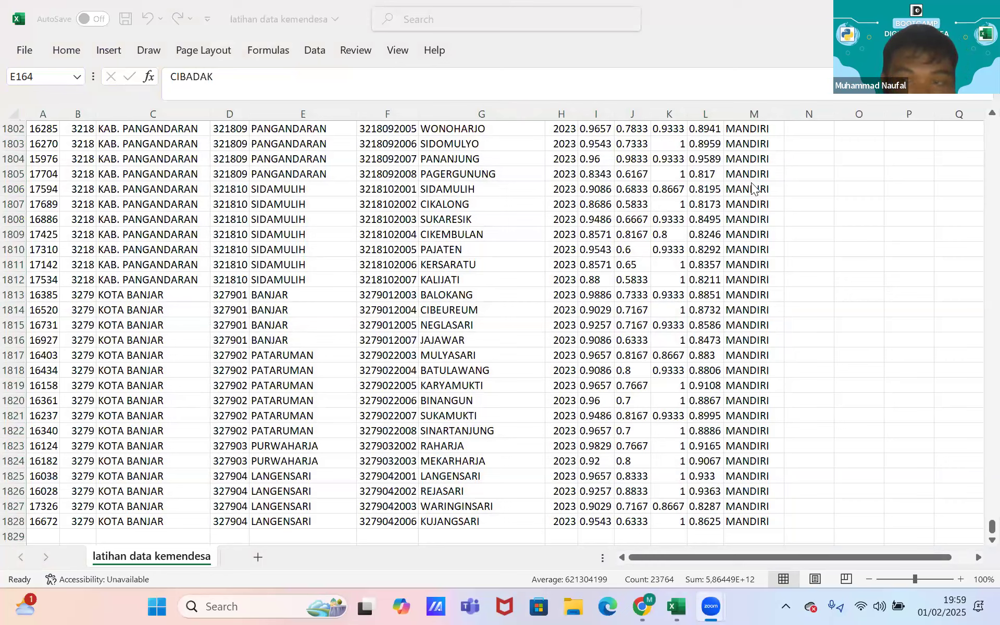
{"action": "key", "text": "ctrl+a"}
{"action": "key", "text": "ctrl+f"}
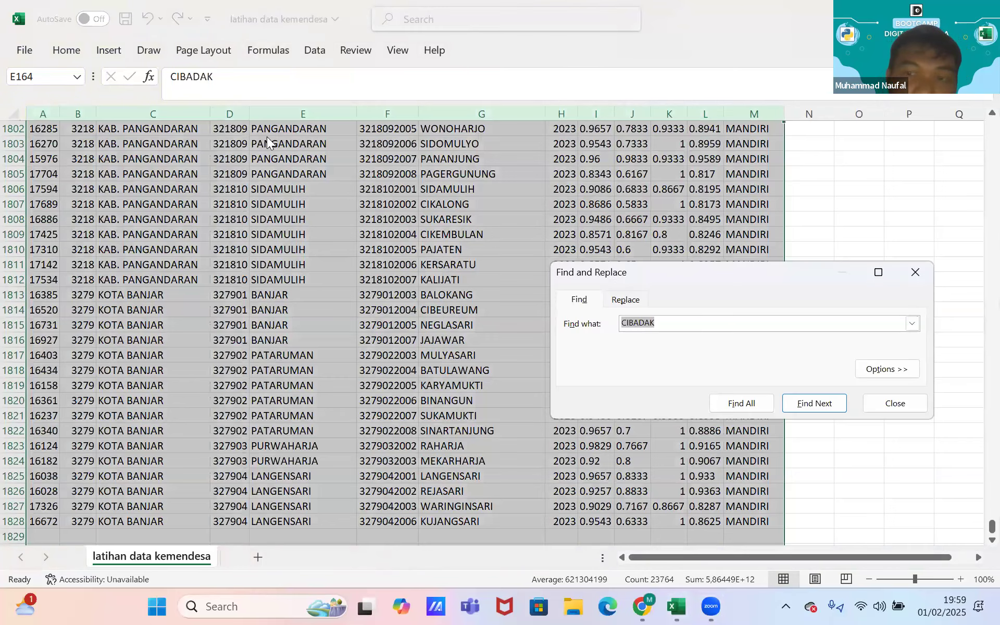
{"action": "left_click", "coordinate": [915, 271]}
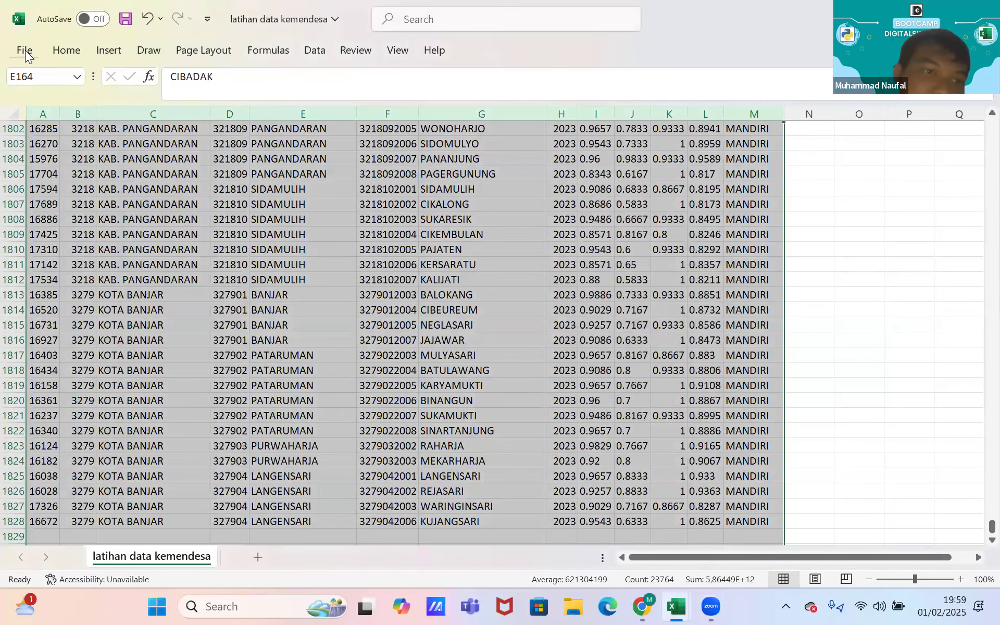
{"action": "left_click", "coordinate": [25, 50]}
{"action": "left_click", "coordinate": [25, 50]}
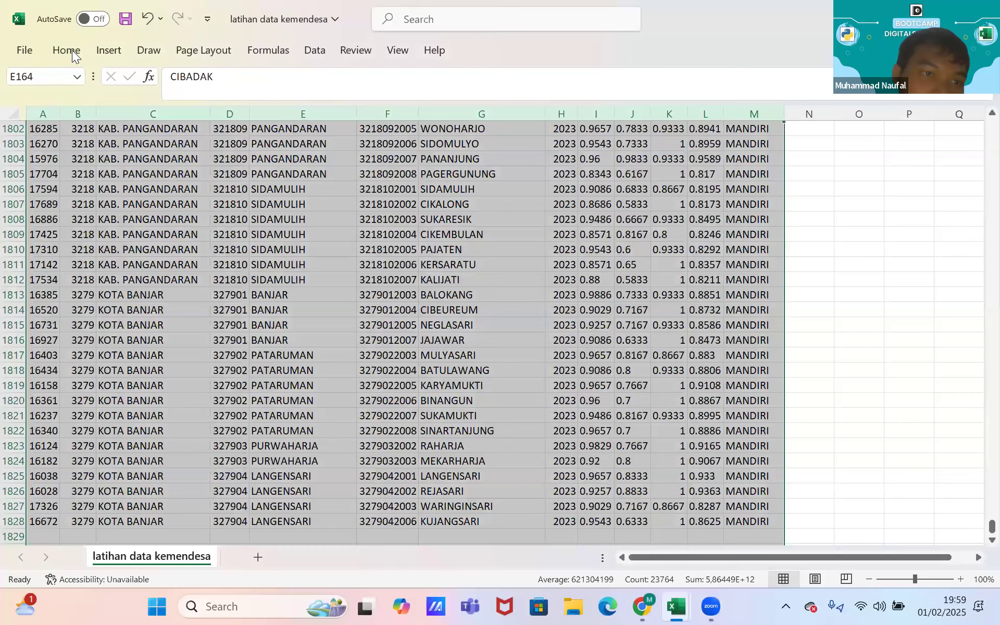
{"action": "left_click", "coordinate": [72, 50]}
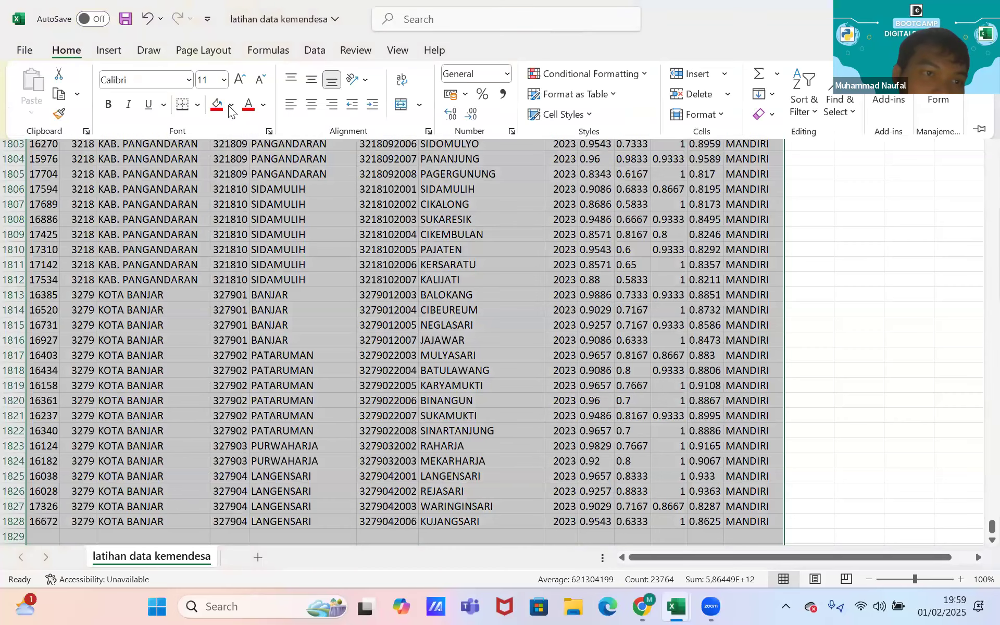
{"action": "left_click", "coordinate": [838, 107]}
{"action": "left_click", "coordinate": [861, 143]}
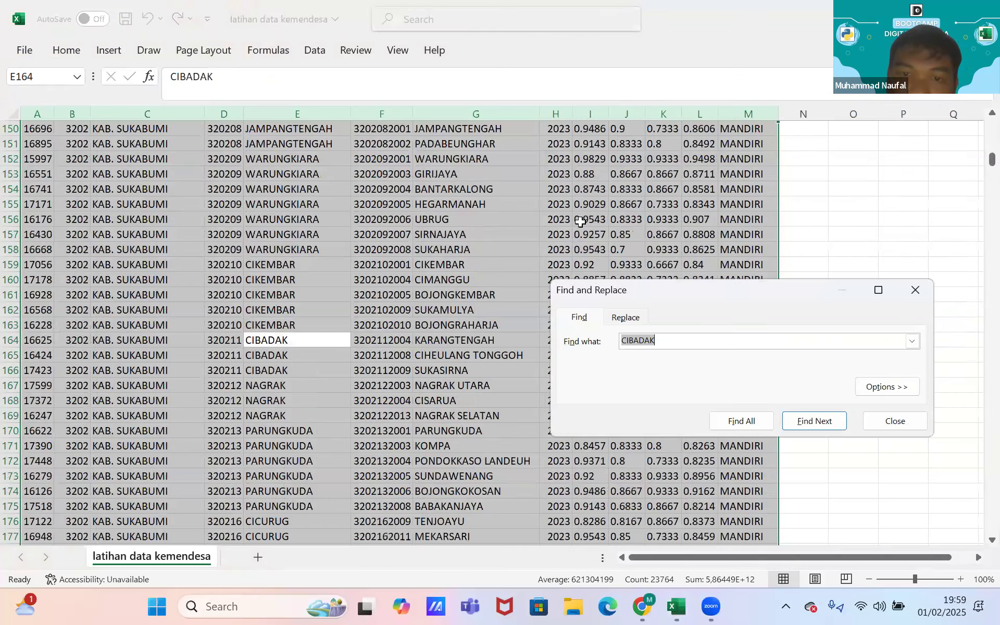
- Find all cells containing CIBADAK, cycle through the matches, expand the search options and close the dialog
{"action": "left_click", "coordinate": [748, 423]}
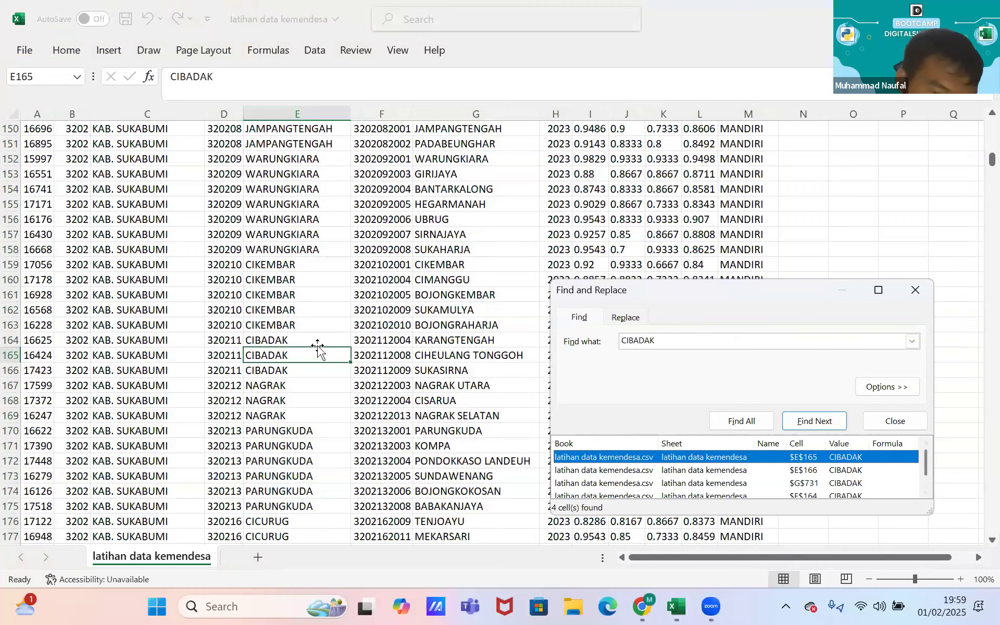
{"action": "left_click", "coordinate": [808, 423]}
{"action": "left_click", "coordinate": [808, 423]}
{"action": "left_click", "coordinate": [808, 422]}
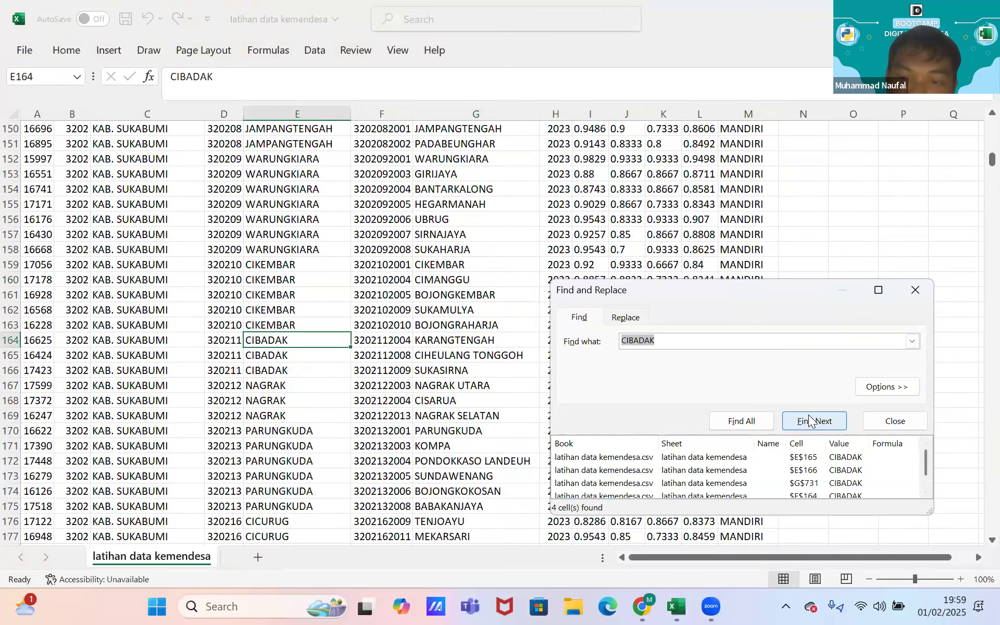
{"action": "left_click", "coordinate": [890, 387]}
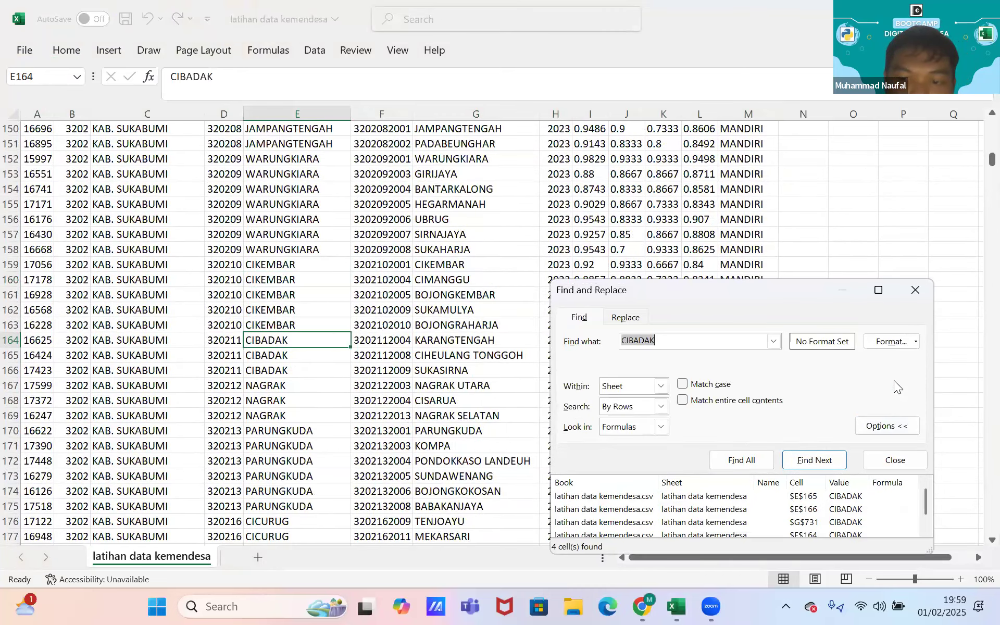
{"action": "left_click", "coordinate": [914, 291]}
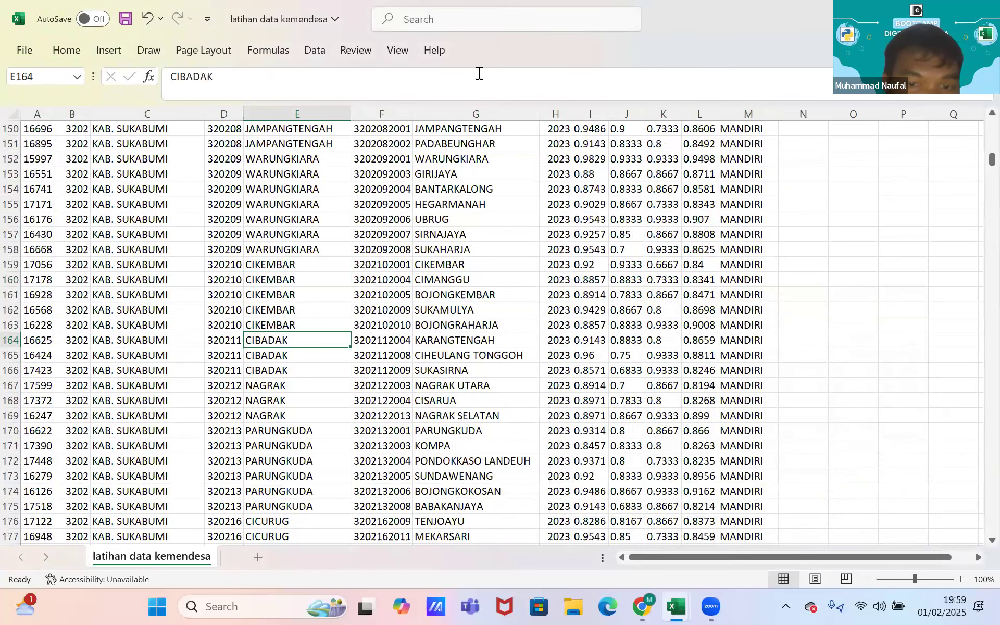
- Check the village rows further down, try undoing the last change and return to the latihan data kemendesa workbook
{"action": "left_click", "coordinate": [480, 73]}
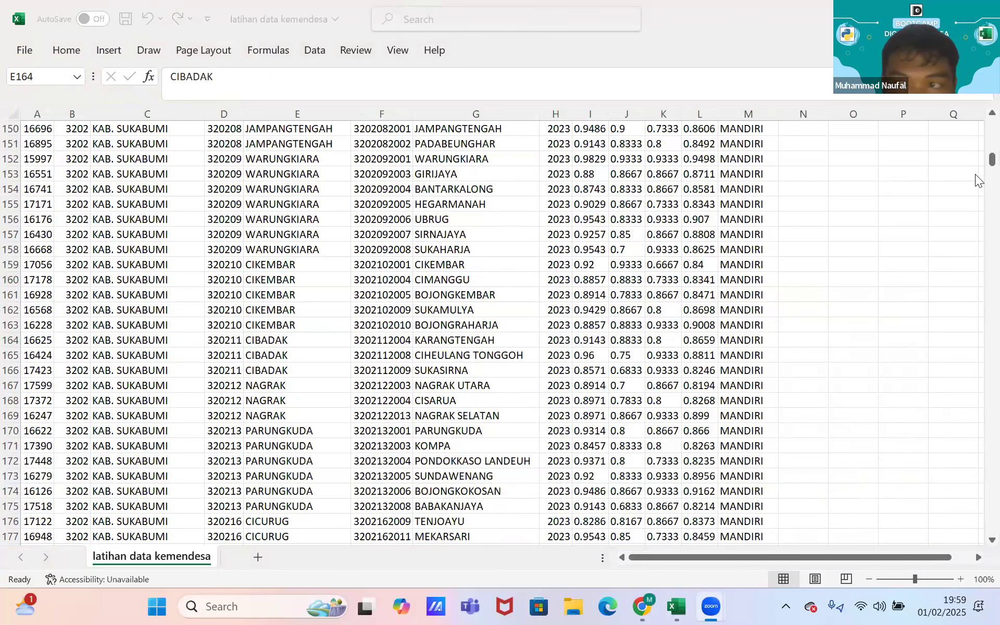
{"action": "left_click", "coordinate": [991, 160]}
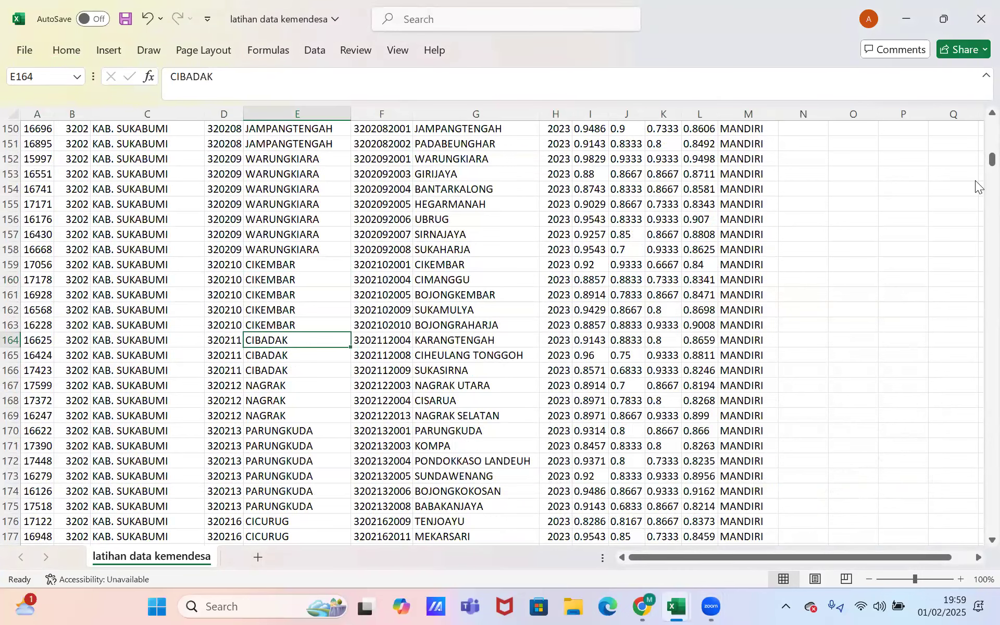
{"action": "scroll", "coordinate": [978, 240], "scroll_direction": "down", "scroll_amount": 15}
{"action": "scroll", "coordinate": [978, 280], "scroll_direction": "down", "scroll_amount": 20}
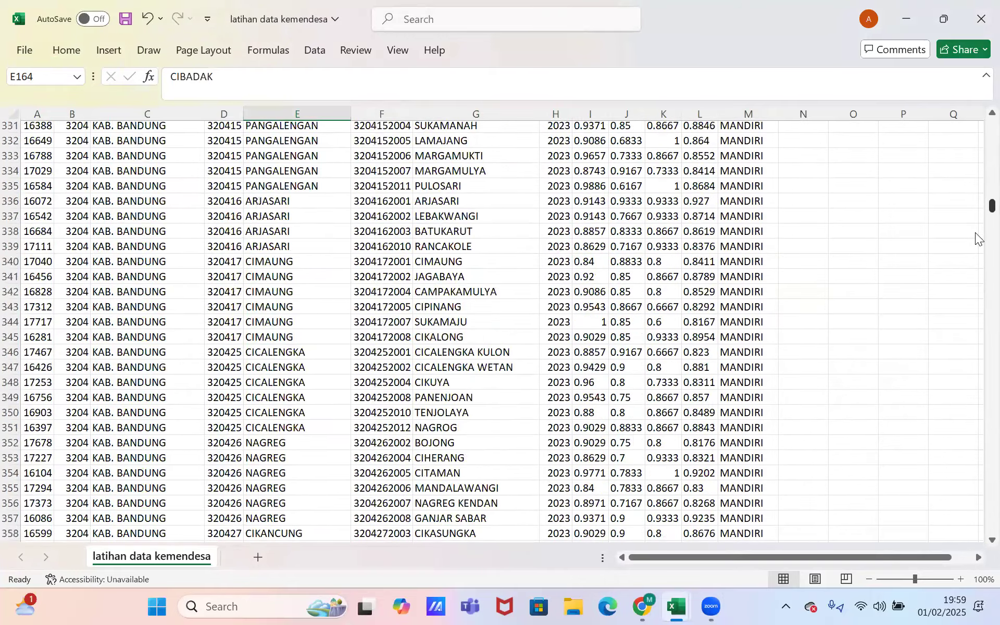
{"action": "scroll", "coordinate": [168, 79], "scroll_direction": "up", "scroll_amount": 20}
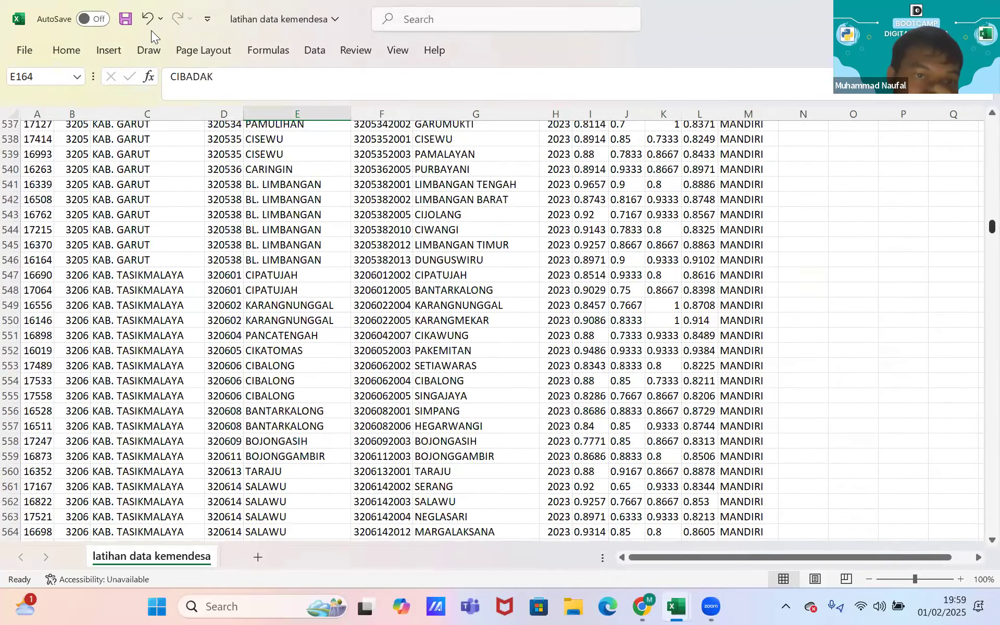
{"action": "left_click", "coordinate": [147, 21]}
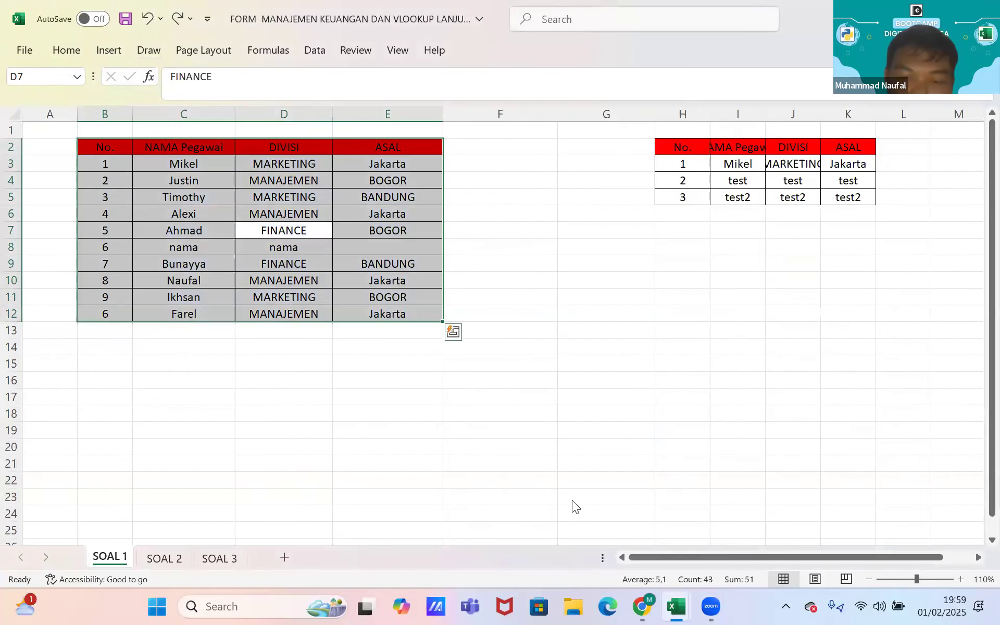
{"action": "key", "text": "alt+Tab"}
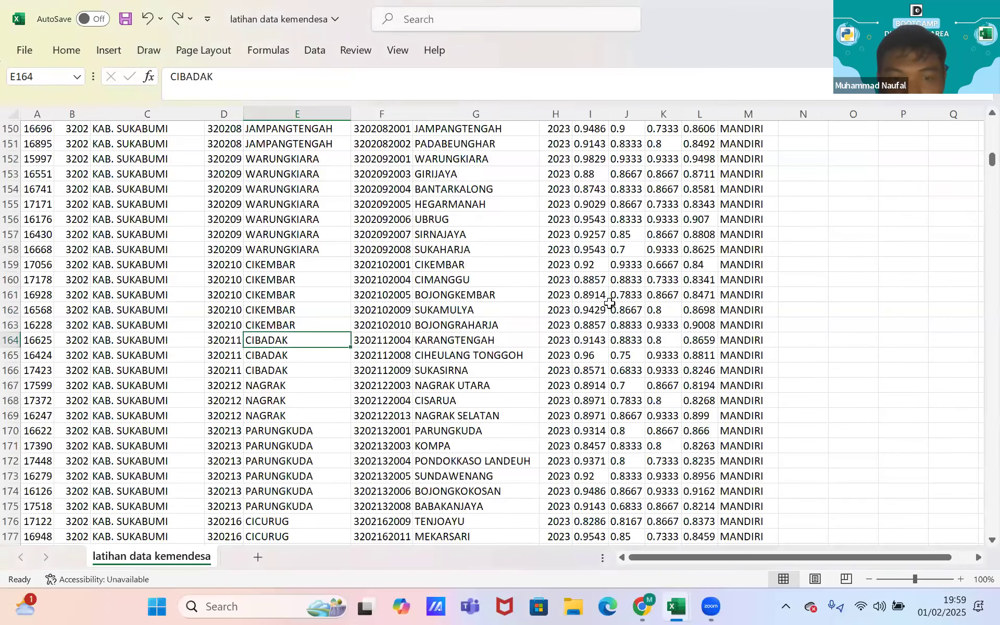
- List all CIBADAK cells on the sheet again, go to the first match and close the search dialog
{"action": "left_click", "coordinate": [594, 294]}
{"action": "key", "text": "ctrl+f"}
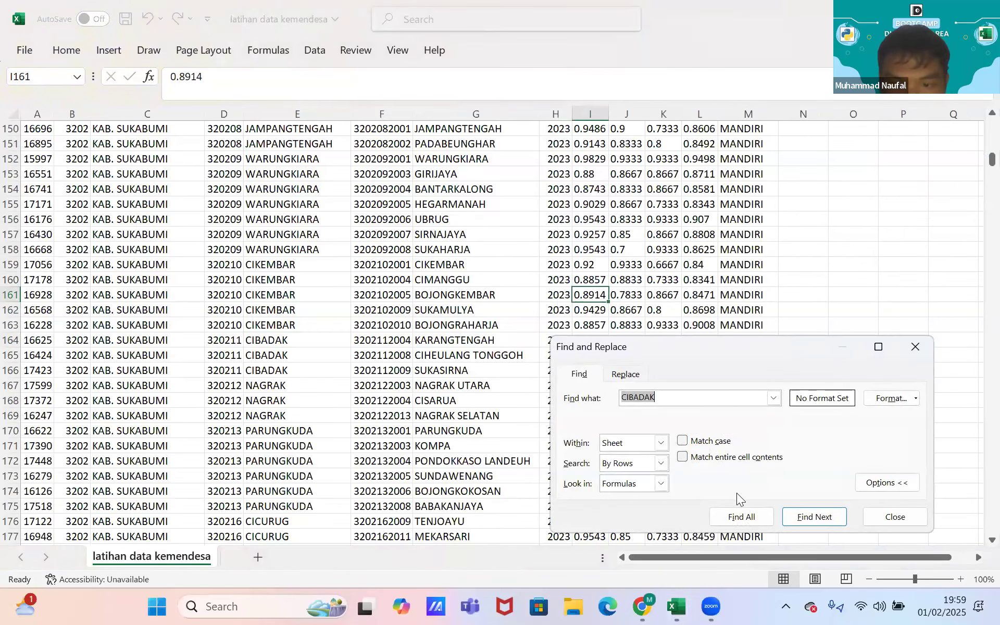
{"action": "left_click", "coordinate": [757, 516]}
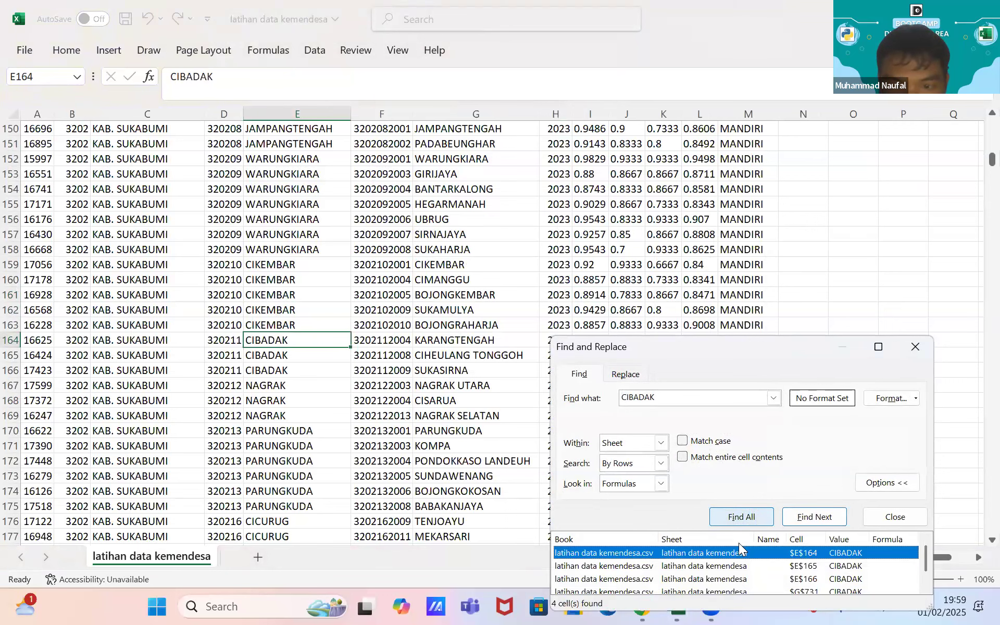
{"action": "left_click", "coordinate": [735, 567]}
{"action": "left_click", "coordinate": [724, 554]}
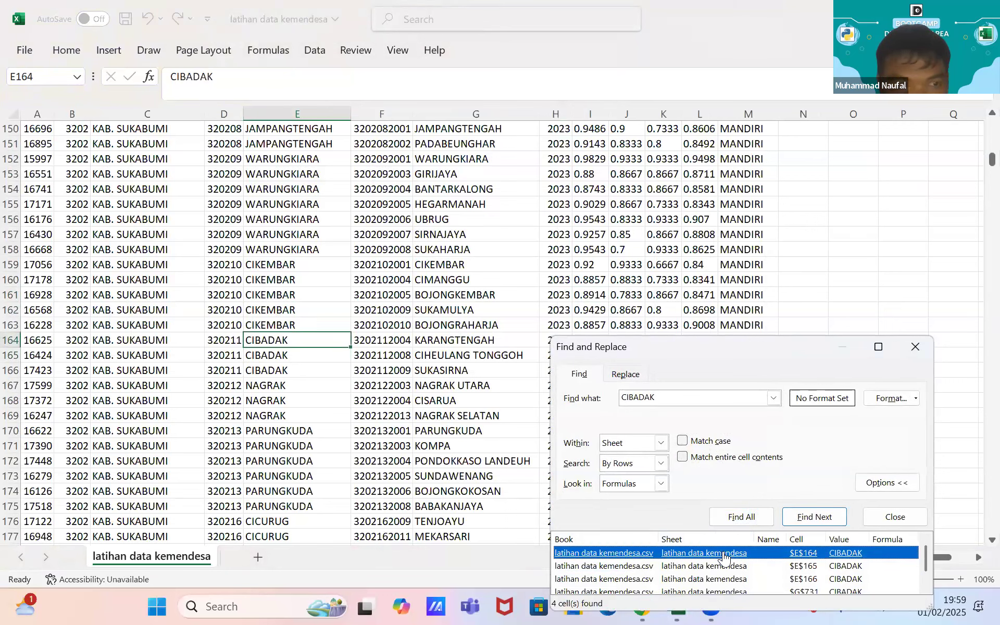
{"action": "left_click", "coordinate": [915, 348]}
{"action": "left_click", "coordinate": [699, 280]}
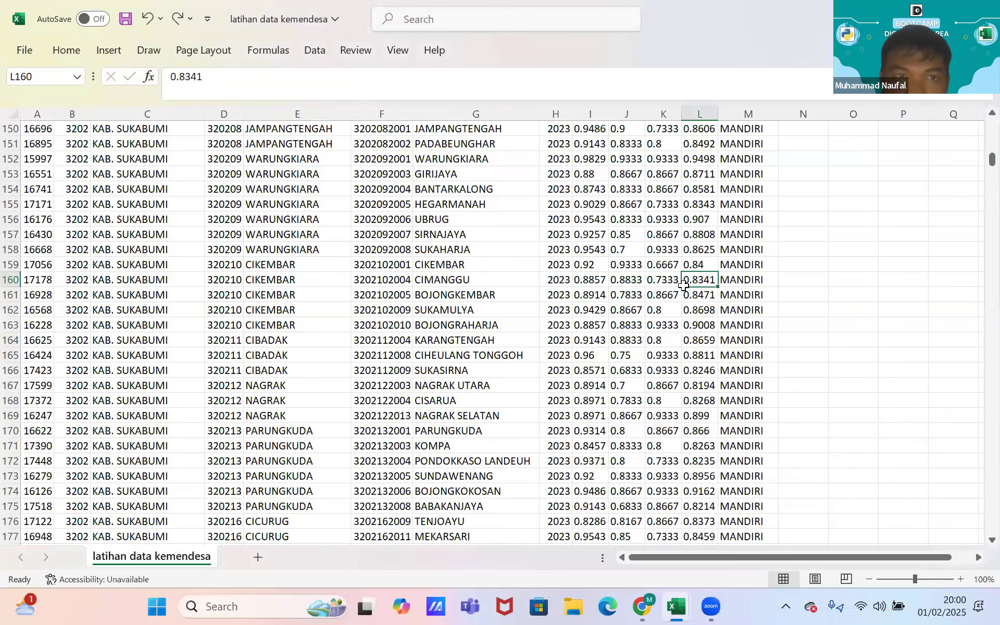
- Switch to the FORM MANAJEMEN KEUANGAN workbook and close it without saving
{"action": "mouse_move", "coordinate": [682, 607]}
{"action": "left_click", "coordinate": [624, 531]}
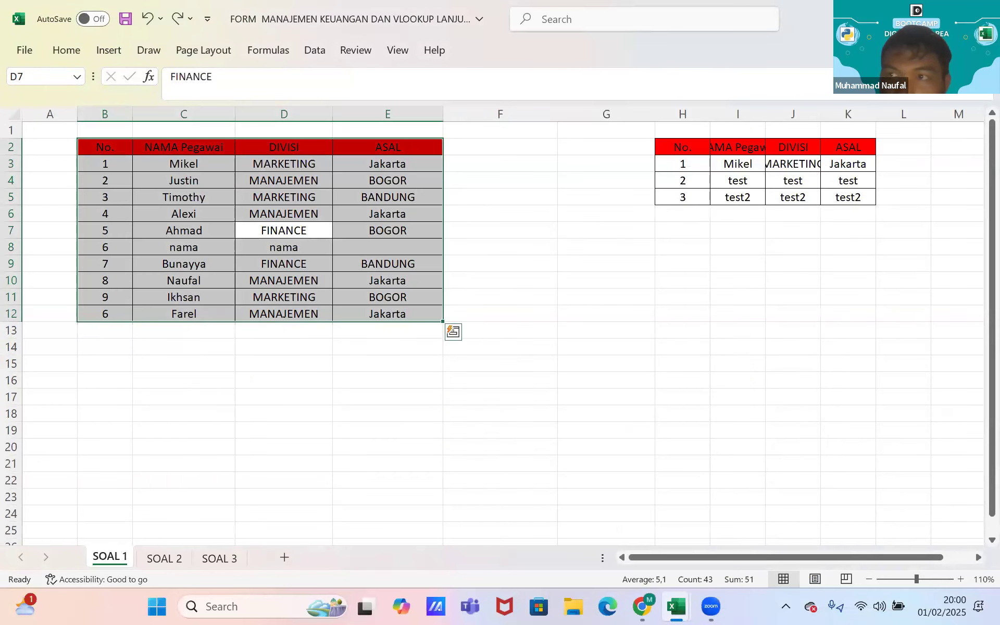
{"action": "key", "text": "ctrl+w"}
{"action": "left_click", "coordinate": [562, 414]}
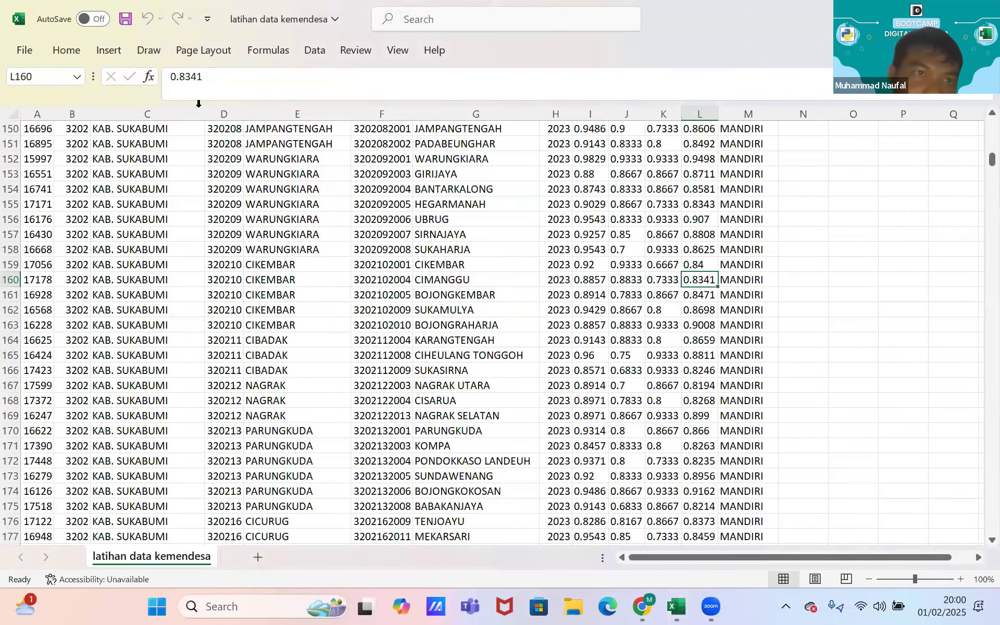
- Enter a test value s in empty cell O159 beside the village data, and undo the entry
{"action": "left_click", "coordinate": [198, 174]}
{"action": "left_click", "coordinate": [673, 251]}
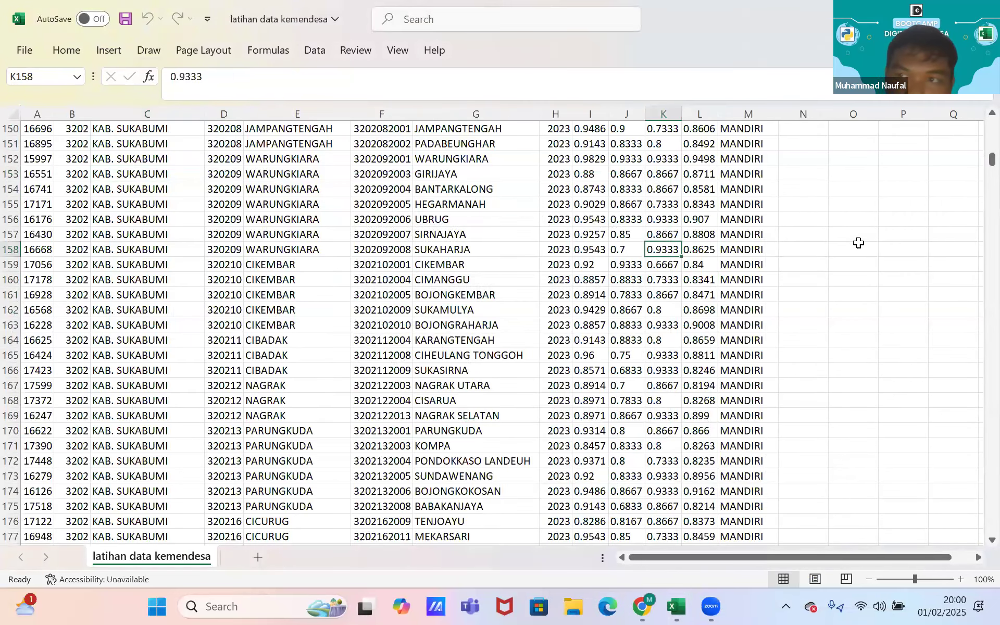
{"action": "left_click", "coordinate": [863, 245]}
{"action": "key", "text": "Down"}
{"action": "left_click", "coordinate": [578, 291]}
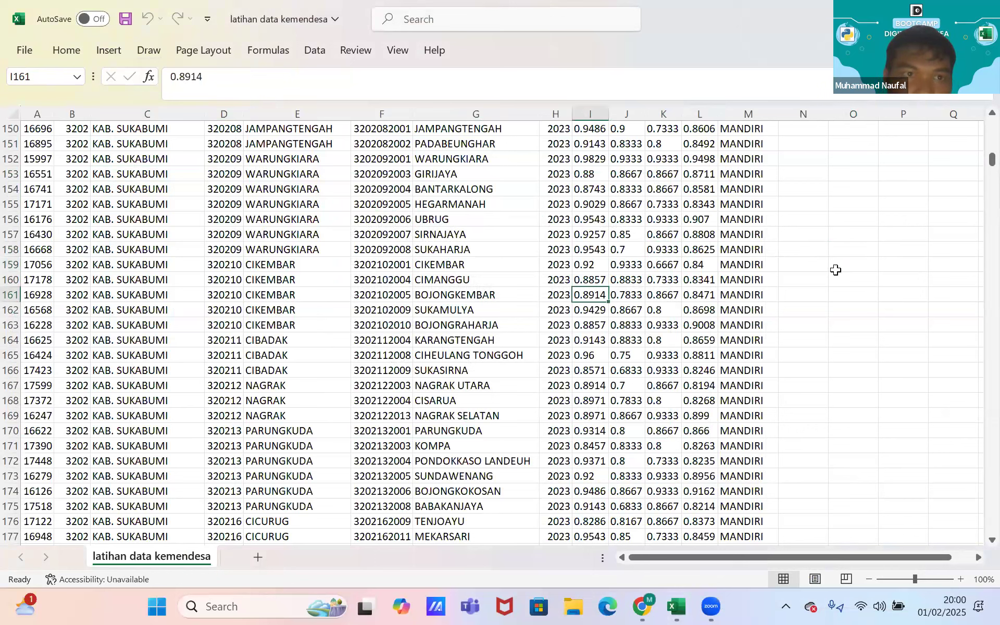
{"action": "left_click", "coordinate": [835, 267]}
{"action": "type", "text": "s"}
{"action": "key", "text": "Return"}
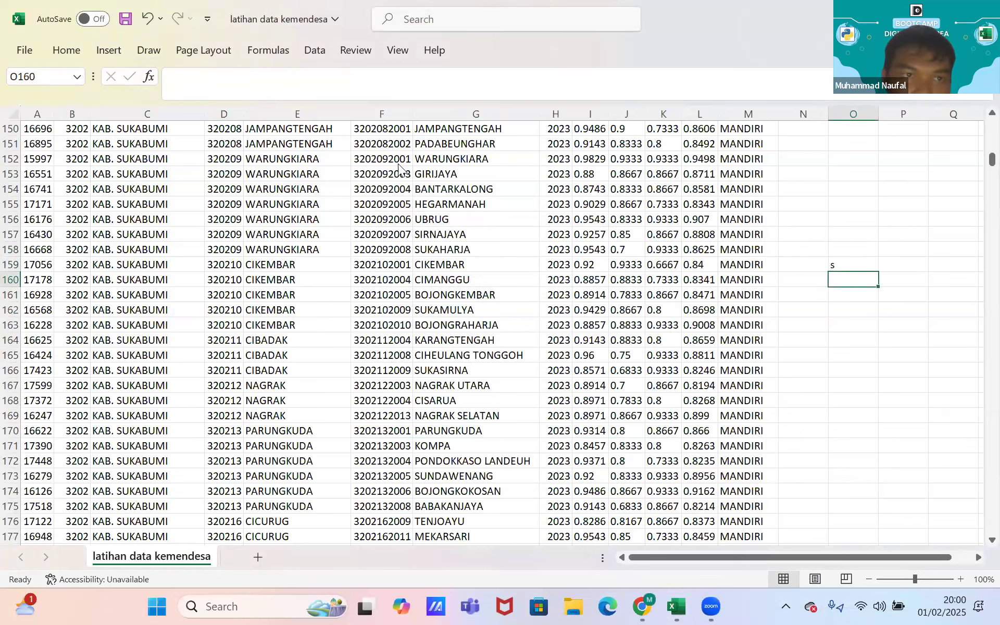
{"action": "left_click", "coordinate": [145, 19]}
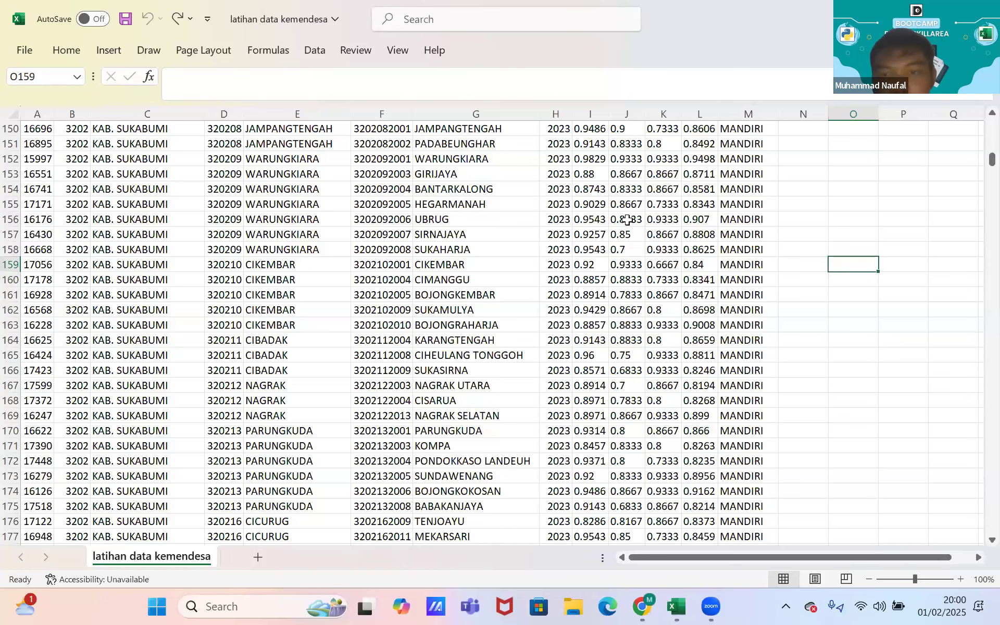
- Select the whole village data range in the latihan data kemendesa countif workbook and open the data form
{"action": "left_click", "coordinate": [611, 213]}
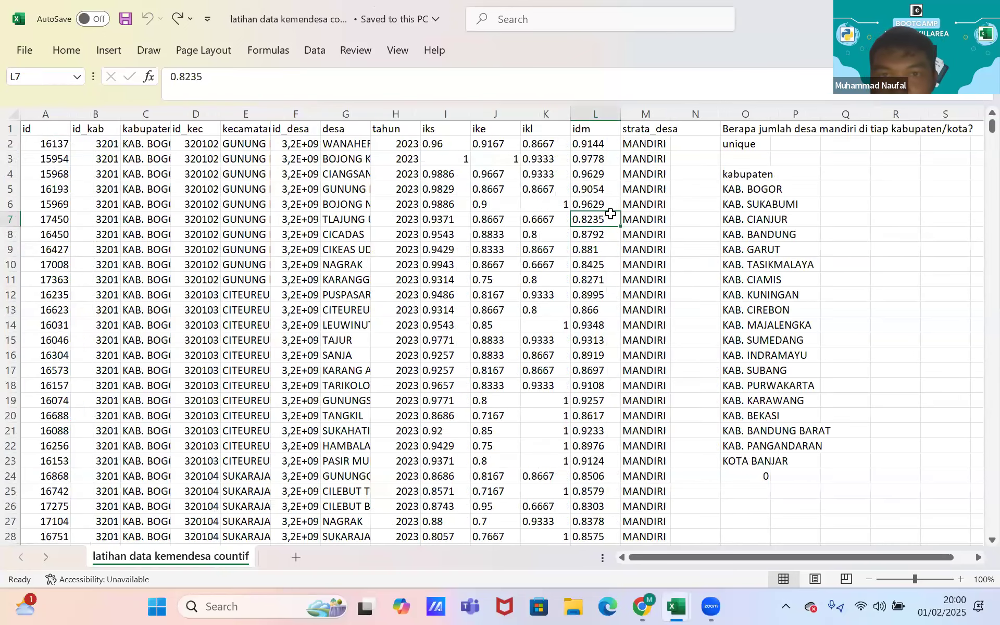
{"action": "left_click", "coordinate": [414, 284]}
{"action": "key", "text": "ctrl+a"}
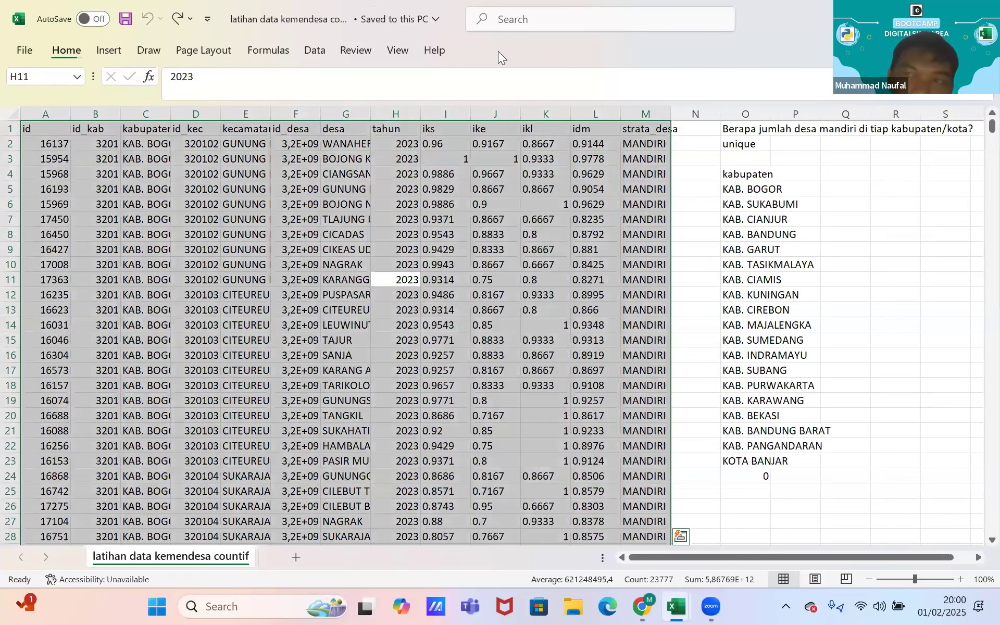
{"action": "left_click", "coordinate": [66, 50]}
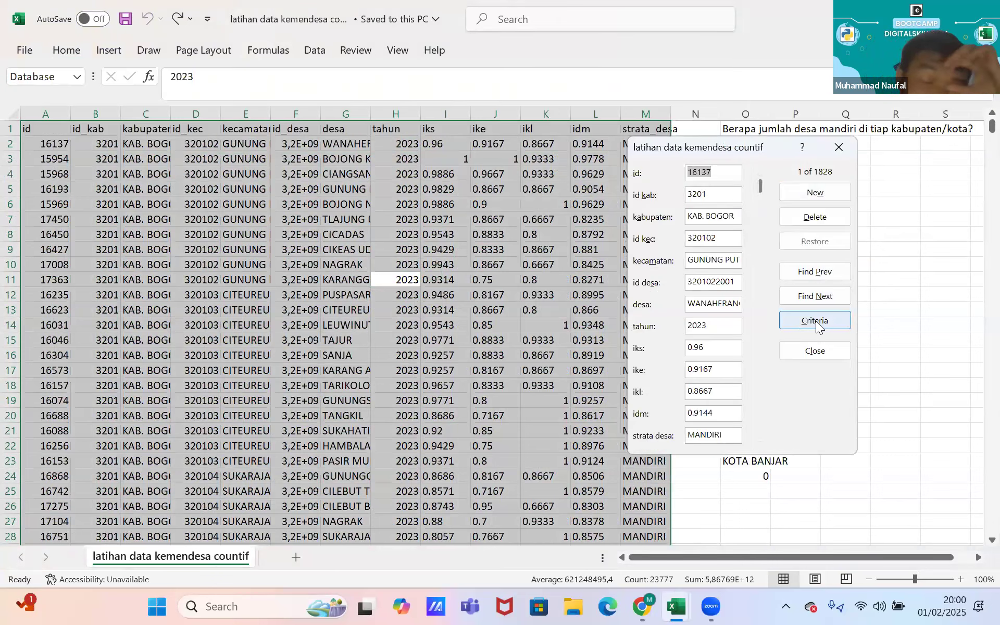
- Search the form for records with desa CIBADAK, going forward through the matches and back to the KAB. BOGOR one
{"action": "left_click", "coordinate": [816, 321]}
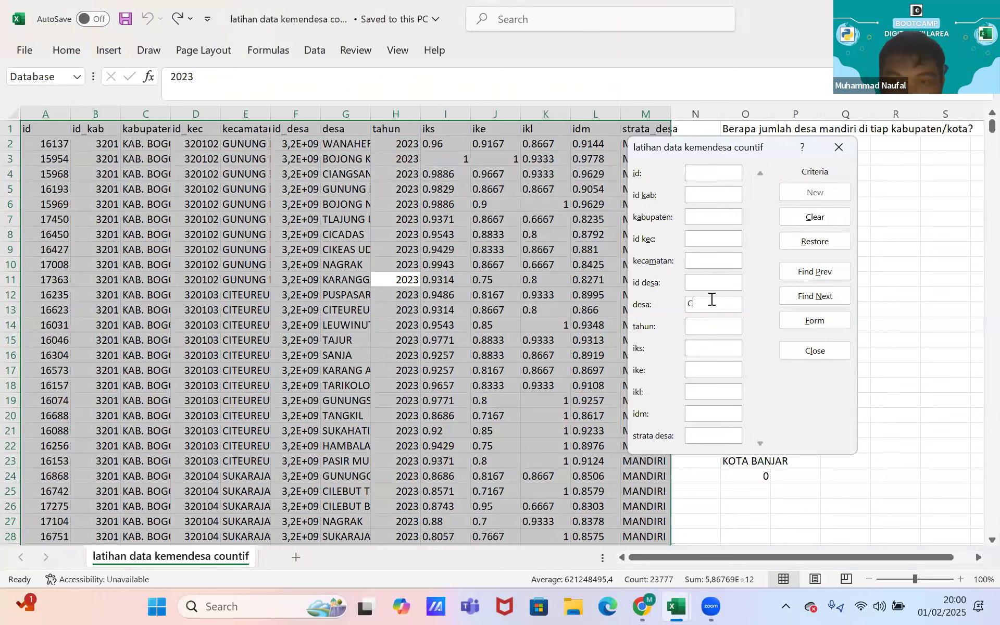
{"action": "left_click", "coordinate": [815, 295]}
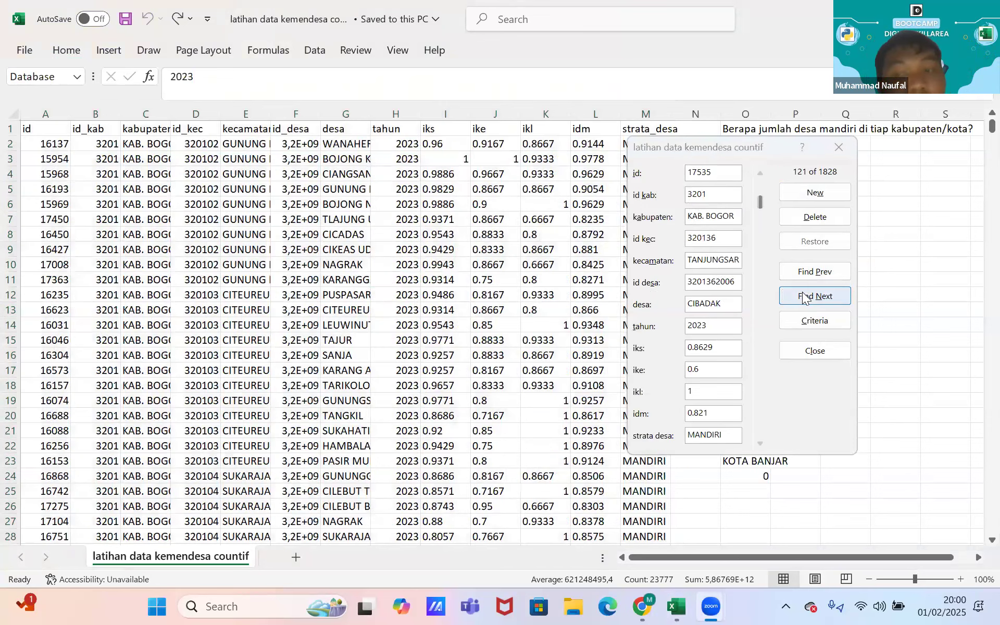
{"action": "left_click", "coordinate": [802, 298]}
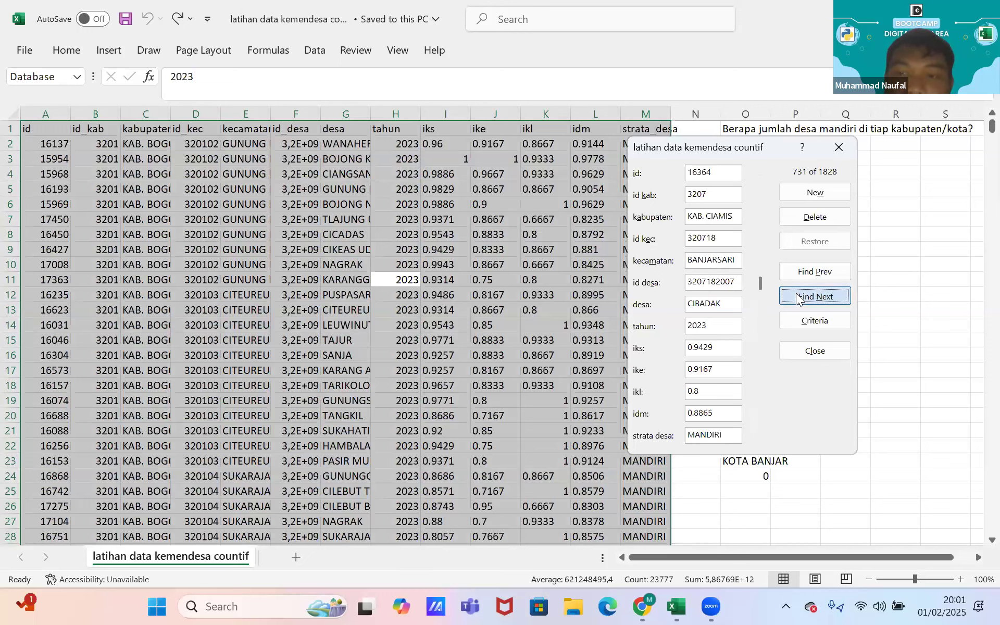
{"action": "left_click", "coordinate": [815, 271]}
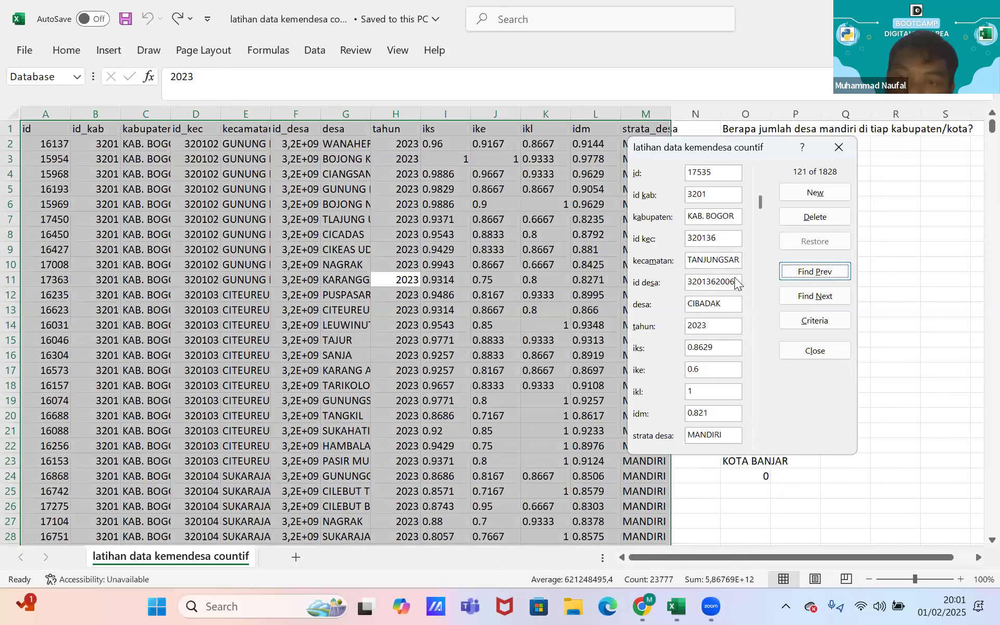
- Permanently delete the KAB. BOGOR record for desa CIBADAK and close the data form
{"action": "left_click", "coordinate": [815, 216]}
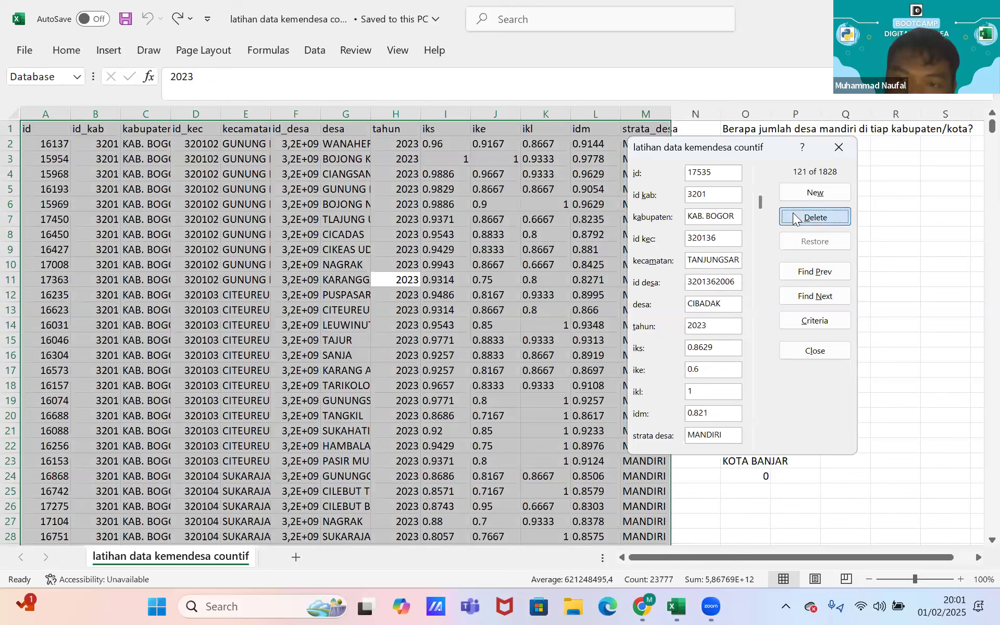
{"action": "left_click", "coordinate": [465, 344]}
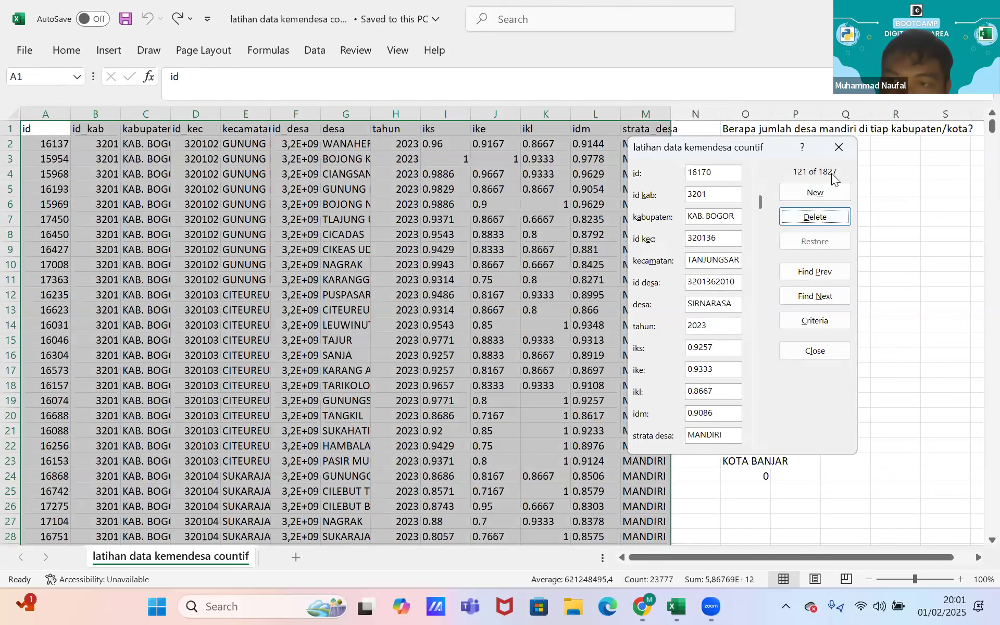
{"action": "left_click", "coordinate": [838, 151]}
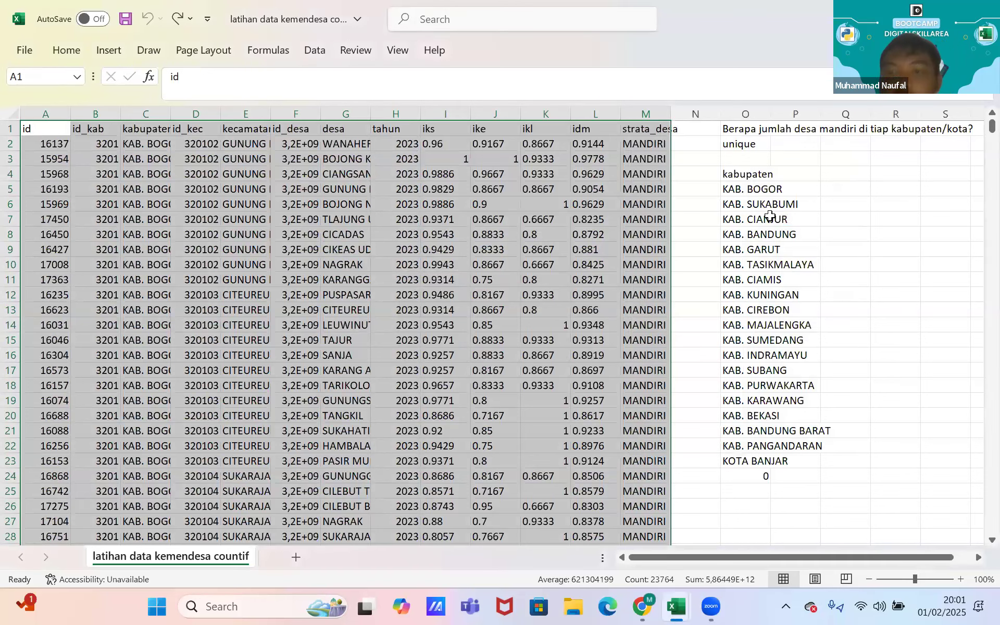
- Search the countif sheet for CIBADAK with Find and inspect the kecamatan and desa cells of row 164
{"action": "left_click", "coordinate": [732, 250]}
{"action": "left_click", "coordinate": [698, 255]}
{"action": "key", "text": "ctrl+f"}
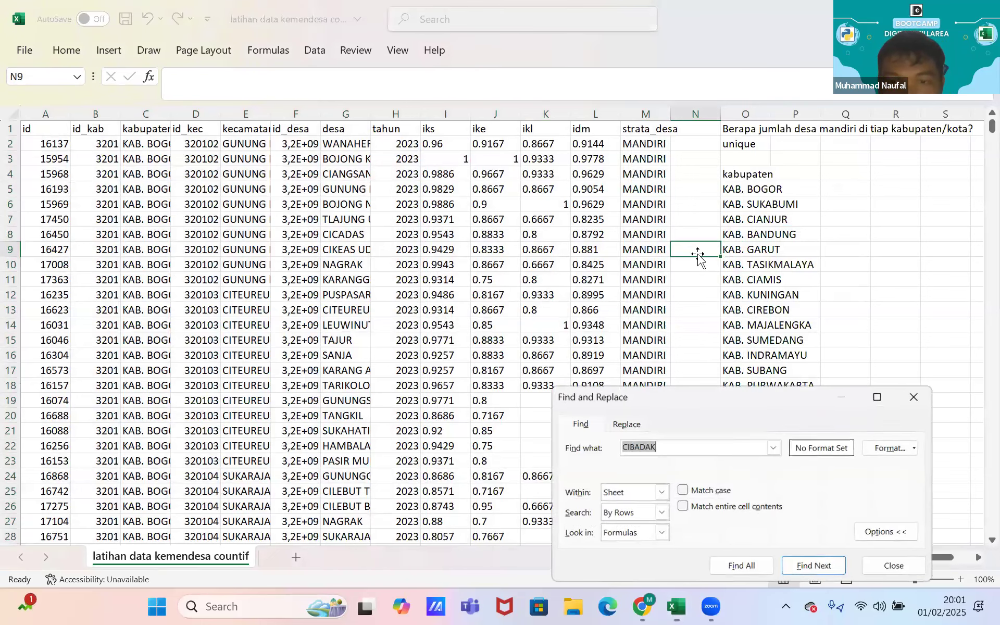
{"action": "left_click", "coordinate": [813, 566]}
{"action": "left_click", "coordinate": [811, 566]}
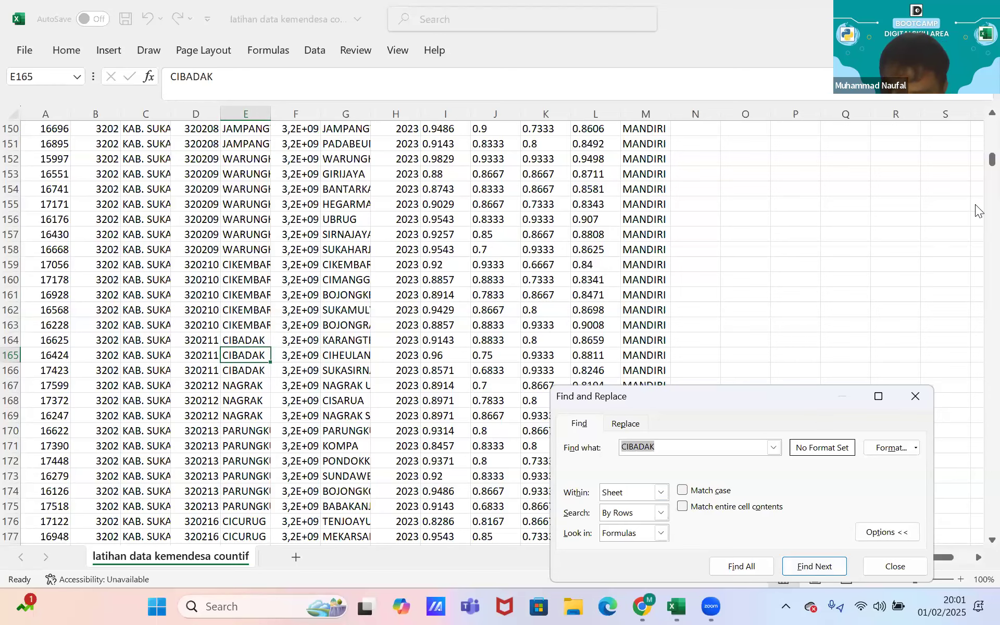
{"action": "left_click_drag", "start_coordinate": [976, 163], "coordinate": [976, 167]}
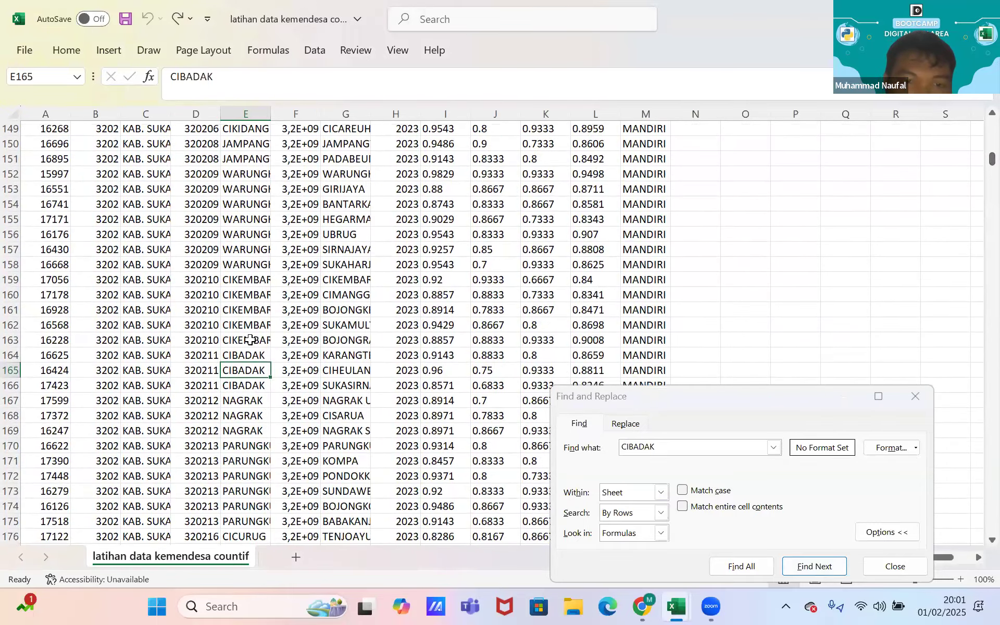
{"action": "left_click", "coordinate": [236, 354]}
{"action": "left_click", "coordinate": [342, 356]}
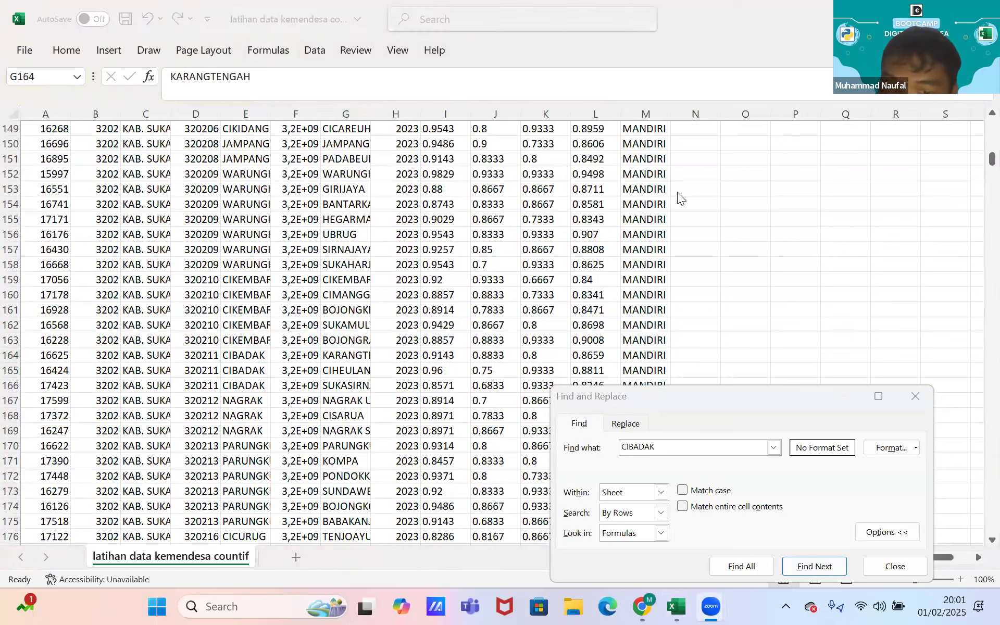
- Close the latihan data kemendesa countif workbook without saving its changes and dismiss the leftover Find and Replace dialog
{"action": "left_click", "coordinate": [981, 19]}
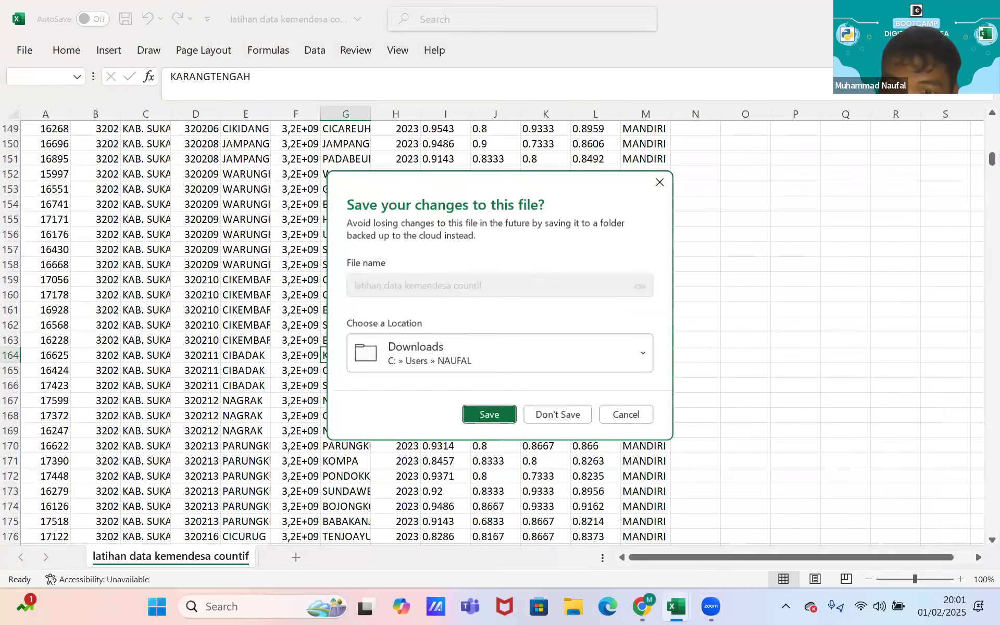
{"action": "left_click", "coordinate": [562, 415]}
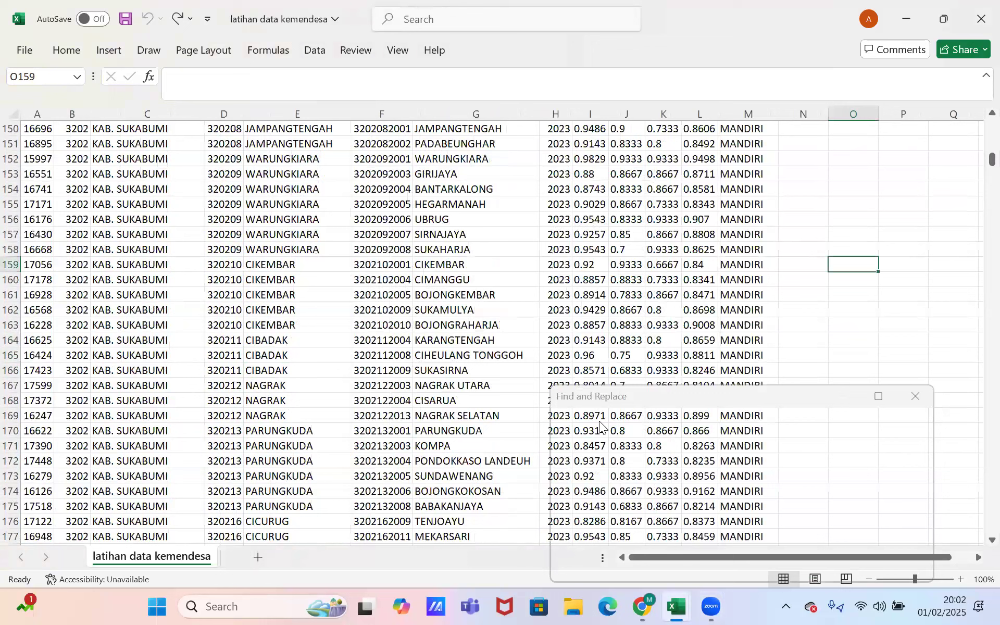
{"action": "left_click", "coordinate": [919, 398]}
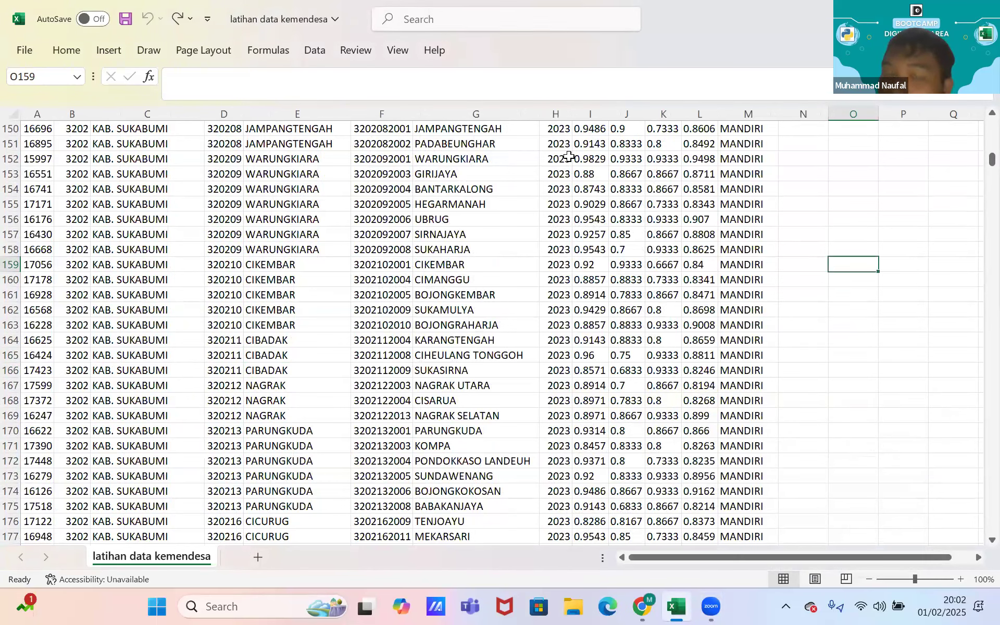
- Look through the KAB. CIREBON and KAB. CIAMIS rows of the latihan data kemendesa sheet for village records to delete
{"action": "key", "text": "alt+Tab"}
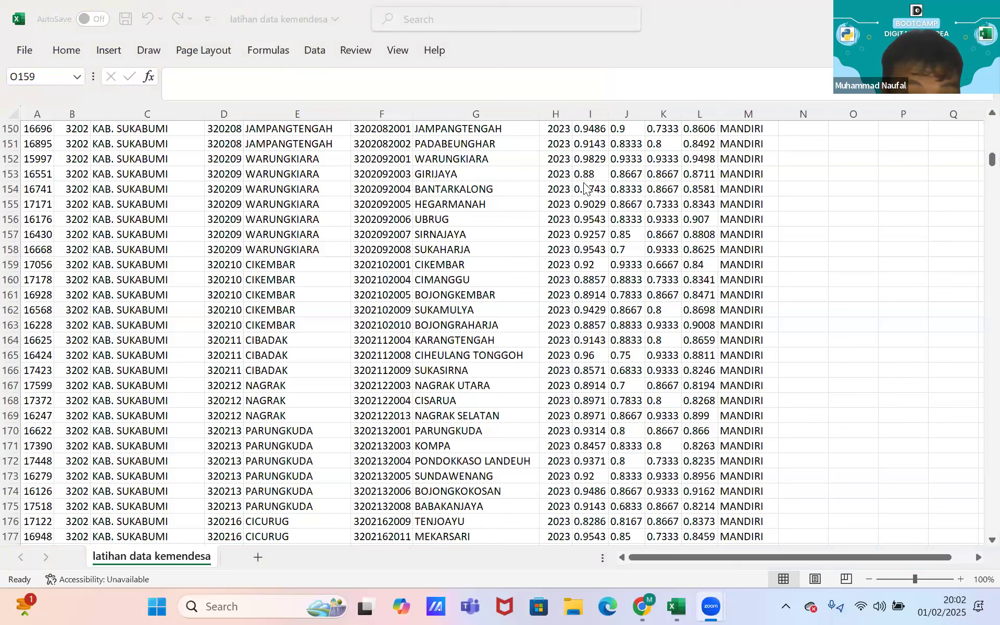
{"action": "left_click", "coordinate": [976, 169]}
{"action": "left_click_drag", "start_coordinate": [975, 176], "coordinate": [975, 327]}
{"action": "scroll", "coordinate": [506, 299], "scroll_direction": "up", "scroll_amount": 2}
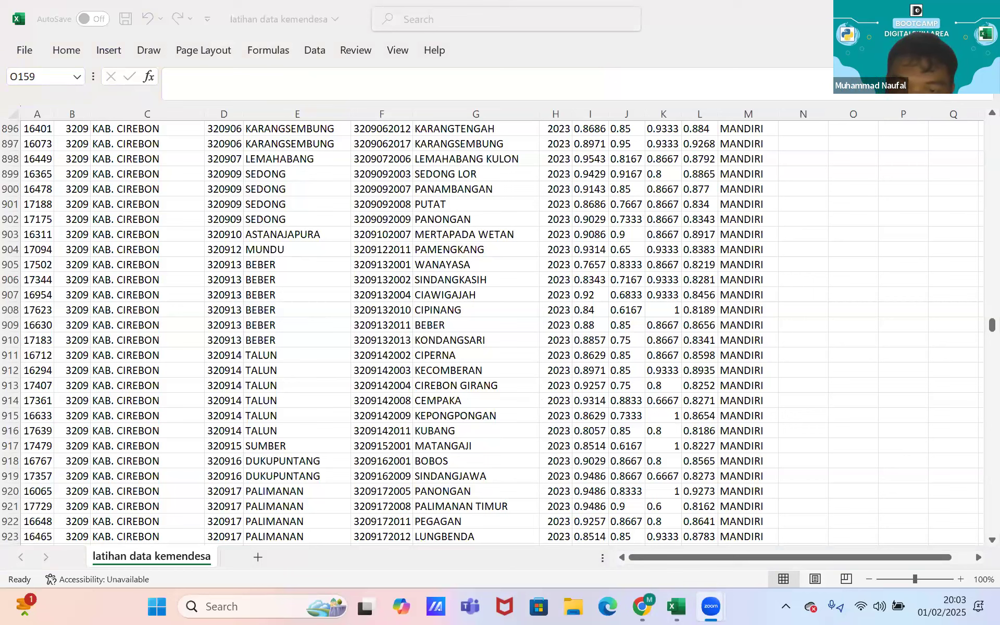
{"action": "left_click", "coordinate": [989, 327]}
{"action": "left_click_drag", "start_coordinate": [981, 312], "coordinate": [981, 276]}
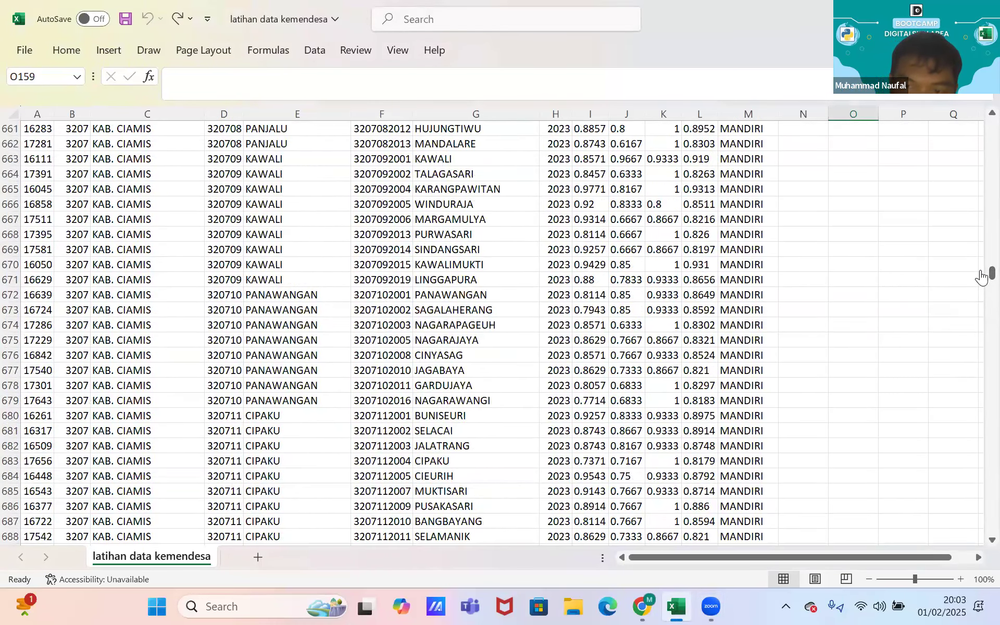
{"action": "left_click", "coordinate": [981, 276]}
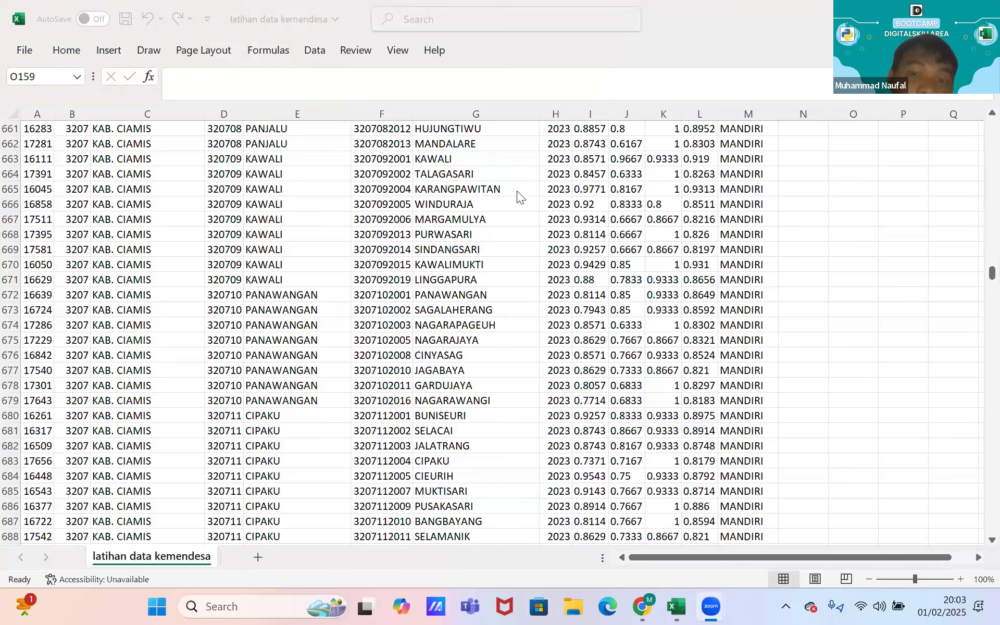
{"action": "left_click", "coordinate": [612, 182]}
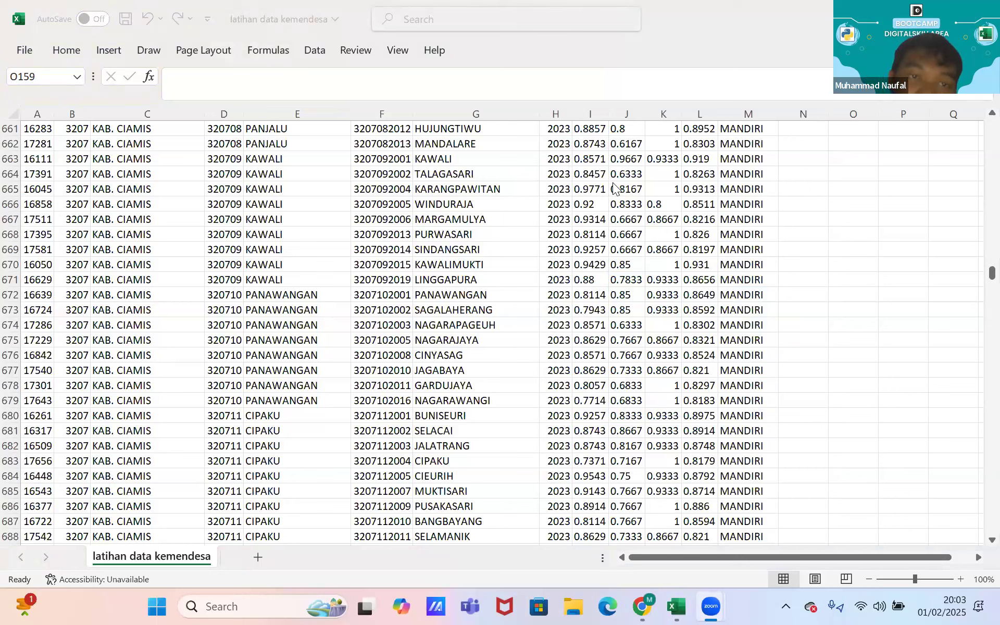
{"action": "left_click", "coordinate": [65, 50]}
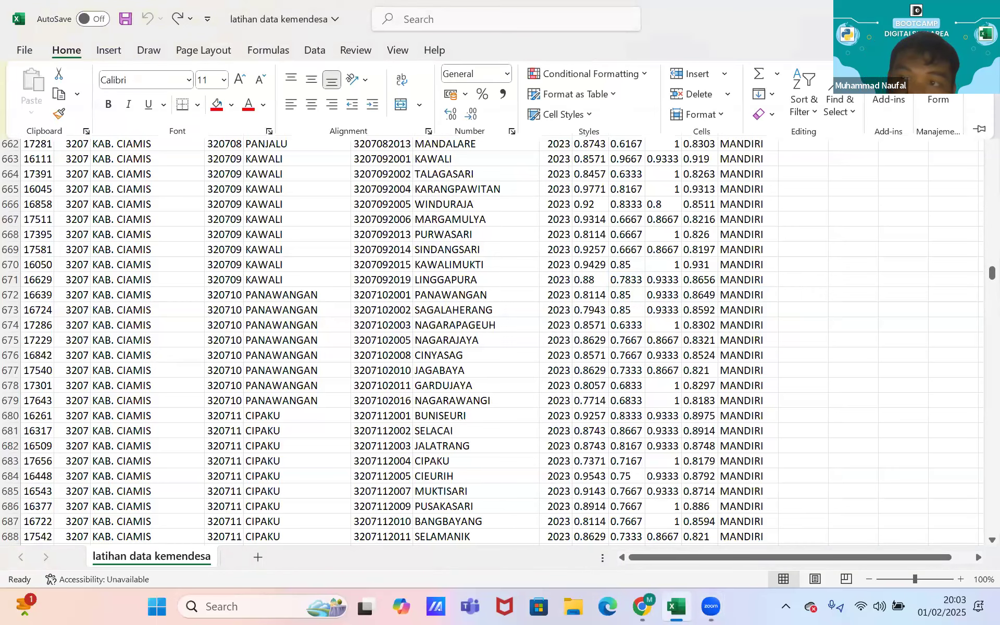
{"action": "left_click", "coordinate": [814, 192]}
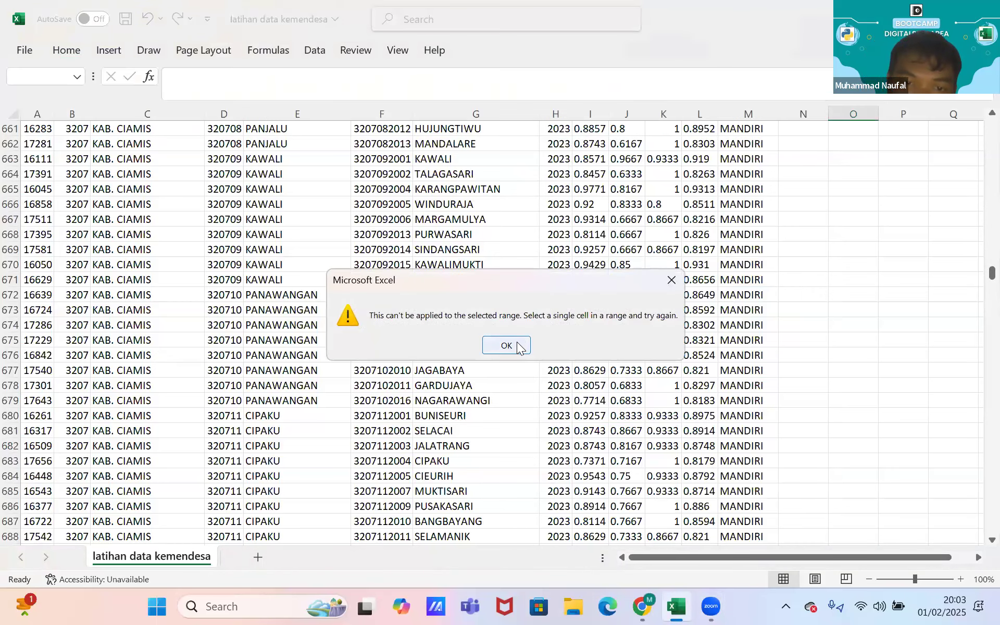
{"action": "key", "text": "Return"}
- Select columns A to M of the latihan data kemendesa sheet and open the data form
{"action": "left_click_drag", "start_coordinate": [33, 103], "coordinate": [65, 54]}
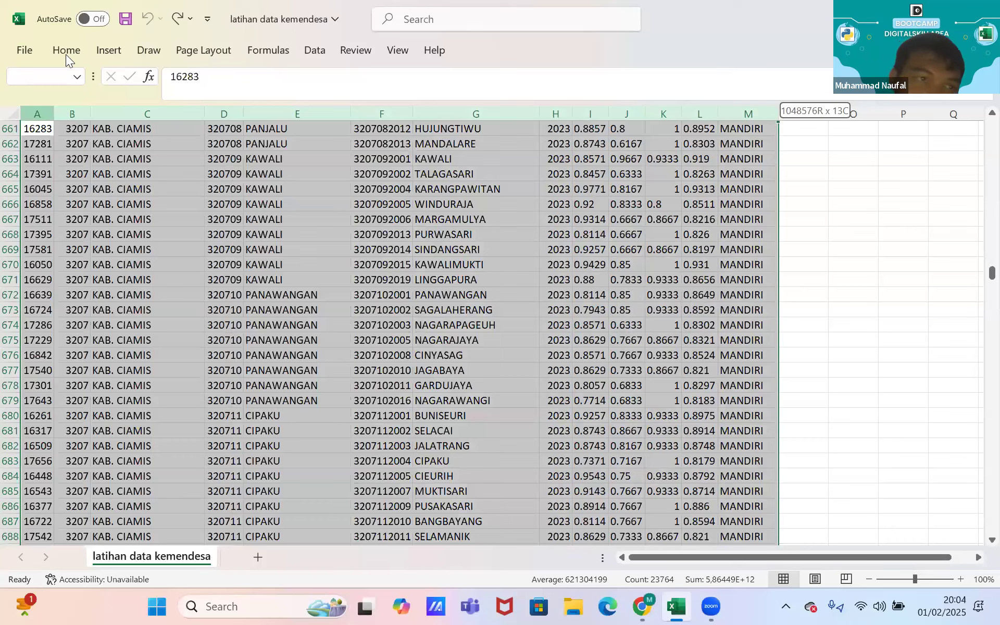
{"action": "left_click", "coordinate": [66, 51]}
{"action": "left_click", "coordinate": [938, 106]}
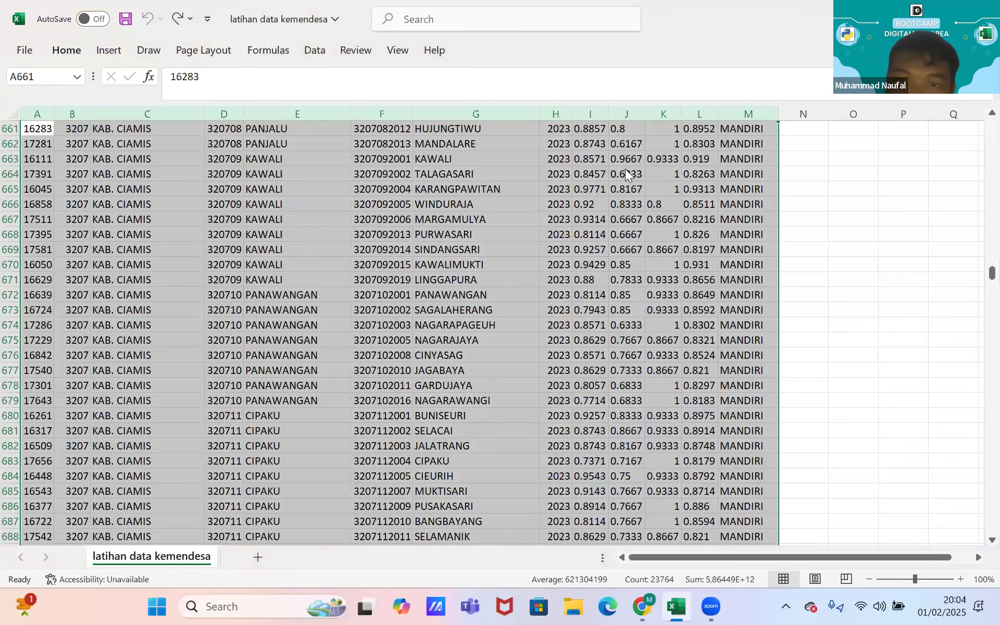
- Find the record with kecamatan PALIMANAN and desa PANONGAN through the form's criteria and permanently delete it
{"action": "left_click", "coordinate": [849, 320]}
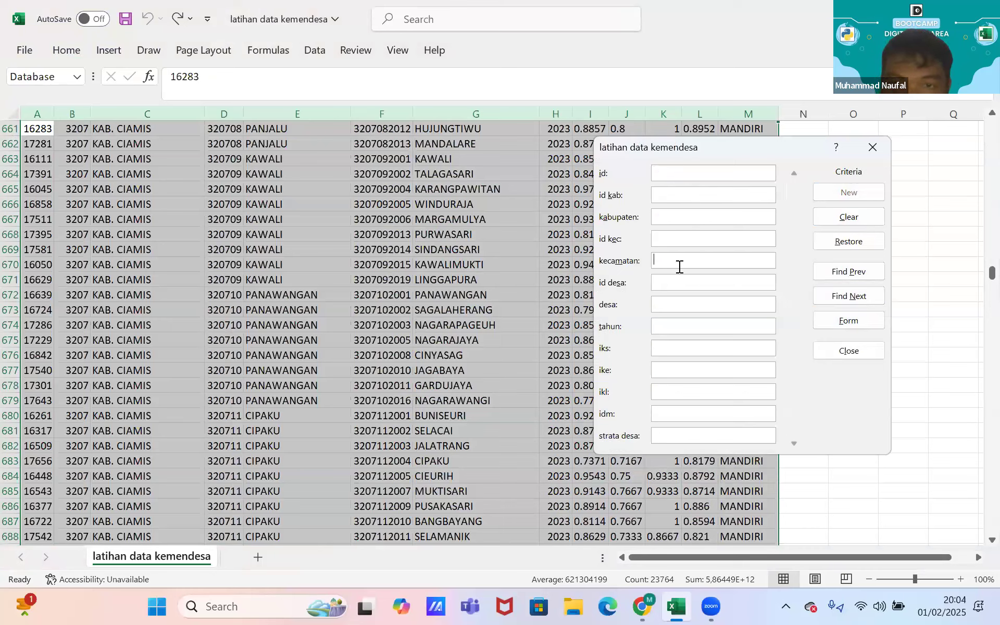
{"action": "type", "text": "PANONGAN"}
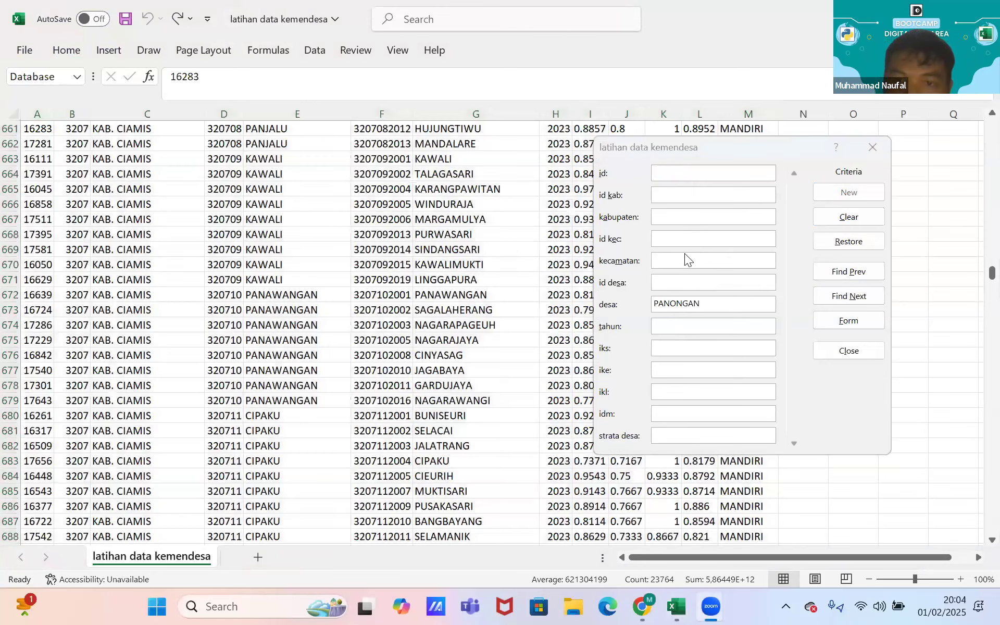
{"action": "left_click", "coordinate": [683, 258]}
{"action": "type", "text": "PALIMANAN"}
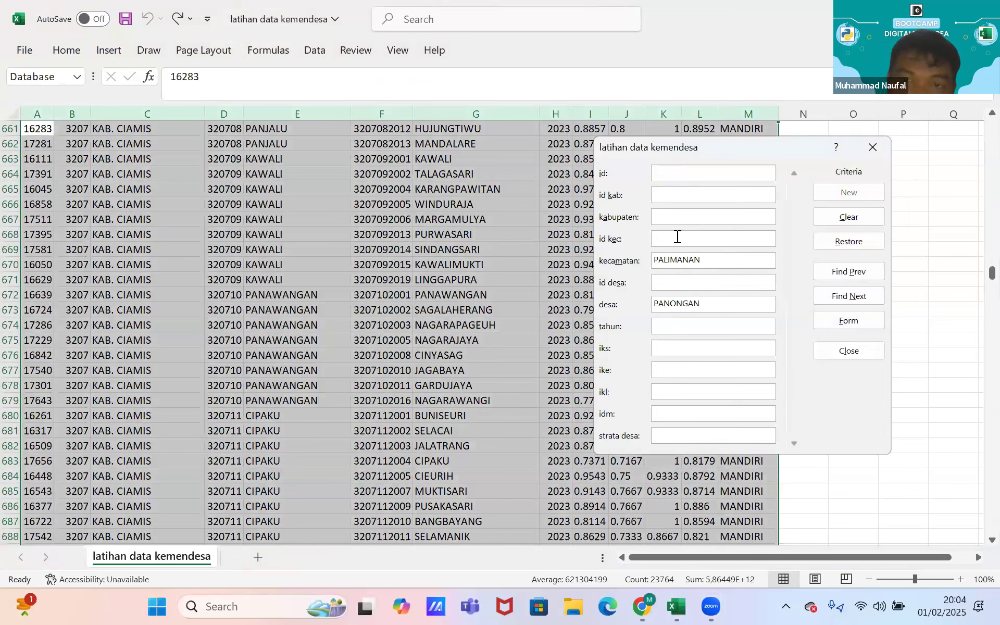
{"action": "left_click", "coordinate": [832, 295]}
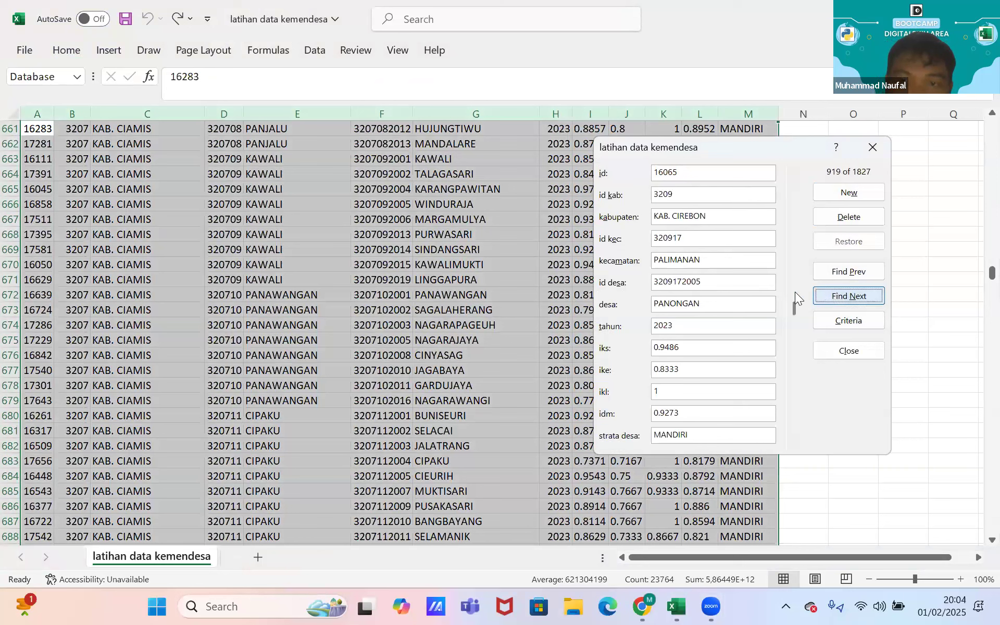
{"action": "left_click", "coordinate": [831, 218]}
{"action": "left_click", "coordinate": [495, 345]}
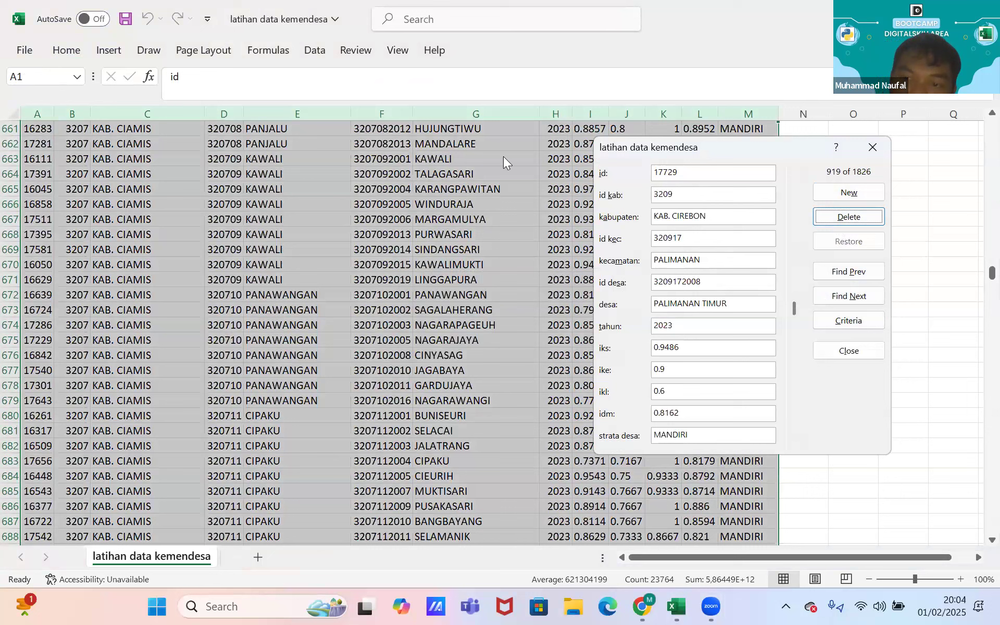
- Clear the strata desa value of the PALIMANAN TIMUR record in the data form
{"action": "key", "text": "shift+Tab"}
{"action": "key", "text": "shift+Tab"}
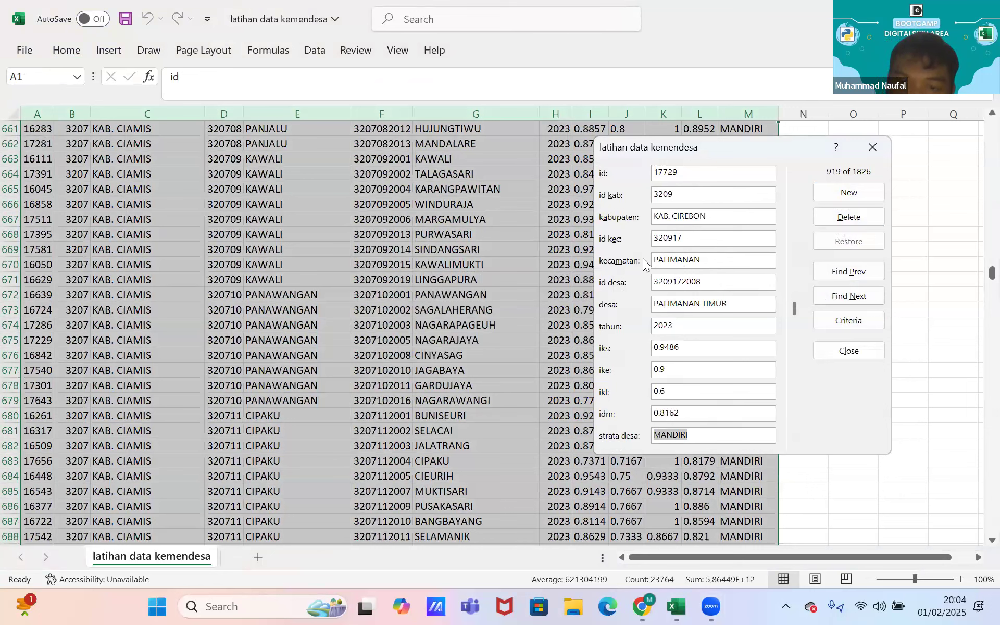
{"action": "key", "text": "Delete"}
{"action": "key", "text": "shift+Tab"}
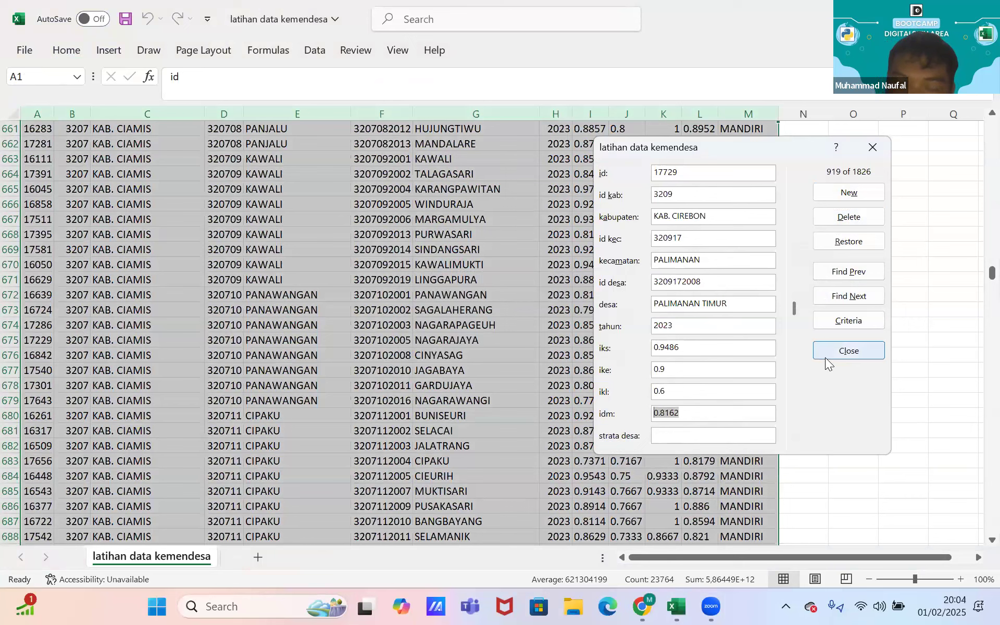
- Return to the form's search criteria and clear the kecamatan PALIMANAN and desa PANONGAN entries
{"action": "left_click", "coordinate": [847, 323]}
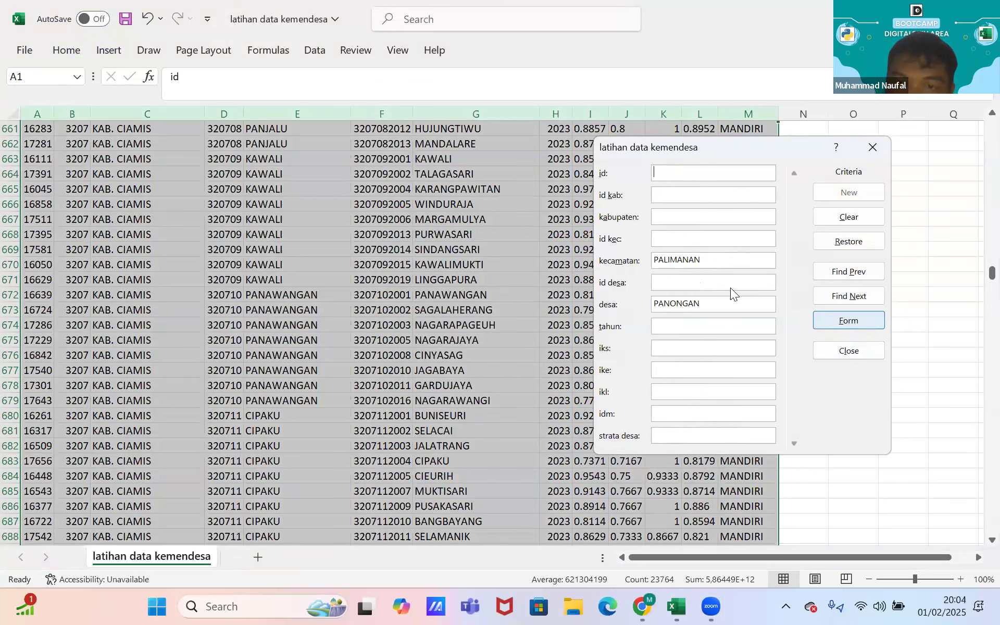
{"action": "left_click", "coordinate": [611, 261]}
{"action": "key", "text": "Delete"}
{"action": "left_click", "coordinate": [708, 305]}
{"action": "key", "text": "BackSpace"}
{"action": "key", "text": "BackSpace"}
{"action": "key", "text": "BackSpace"}
{"action": "key", "text": "BackSpace"}
{"action": "key", "text": "BackSpace"}
{"action": "key", "text": "BackSpace"}
{"action": "key", "text": "BackSpace"}
{"action": "key", "text": "BackSpace"}
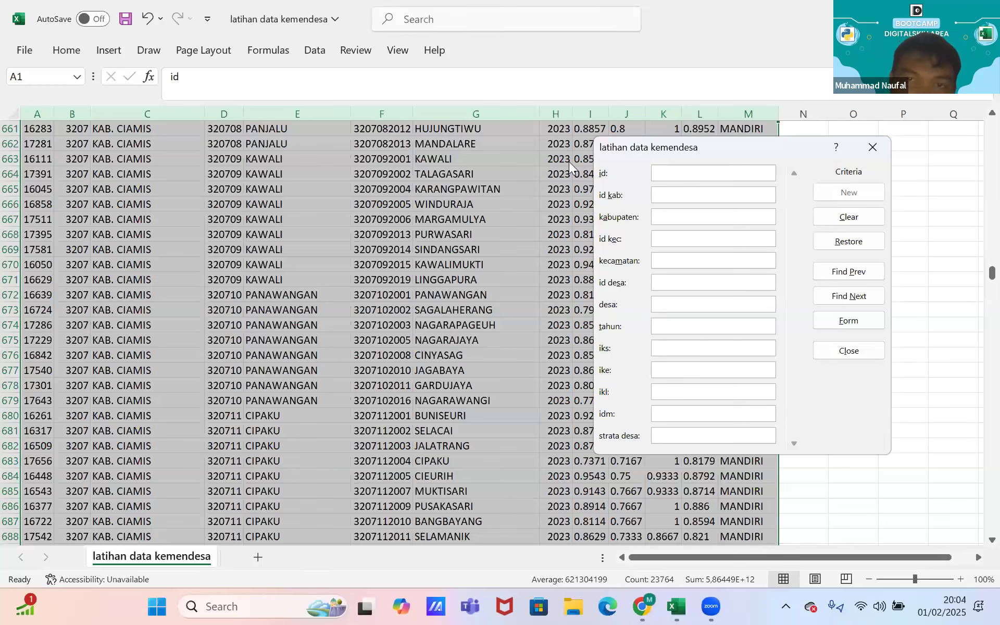
- Search the form forward for the record with desa JAGABAYA and kecamatan PANAWANGAN
{"action": "left_click", "coordinate": [568, 161]}
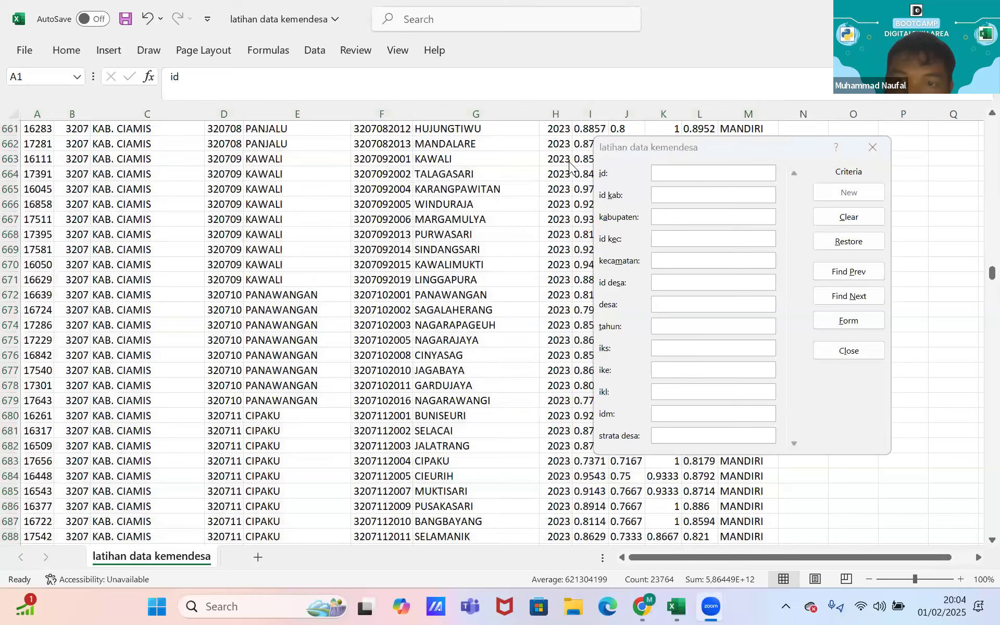
{"action": "left_click", "coordinate": [687, 306]}
{"action": "type", "text": "JAGABAYA"}
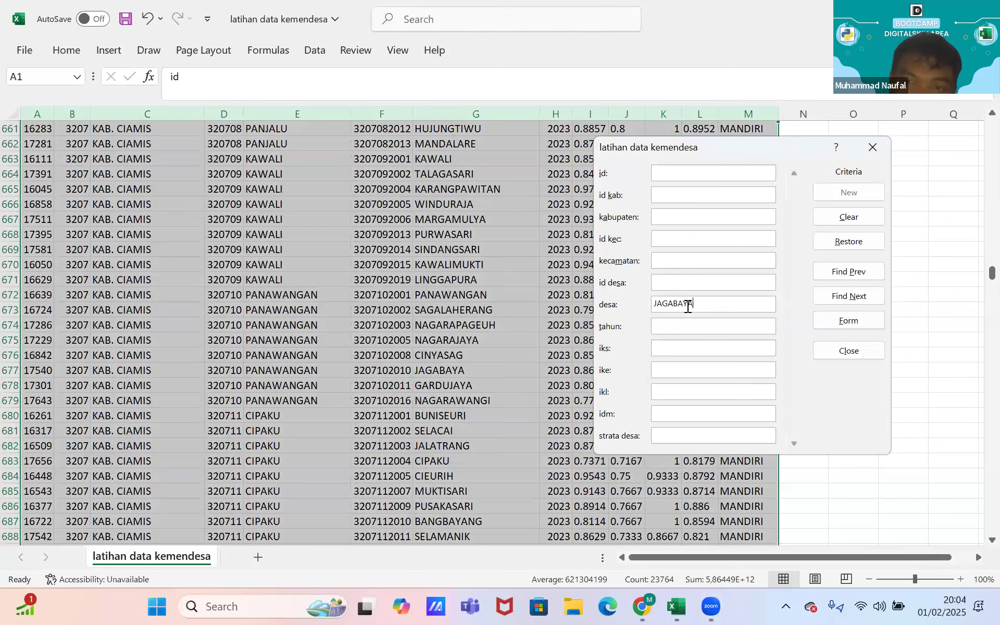
{"action": "type", "text": "PANAWANGAN"}
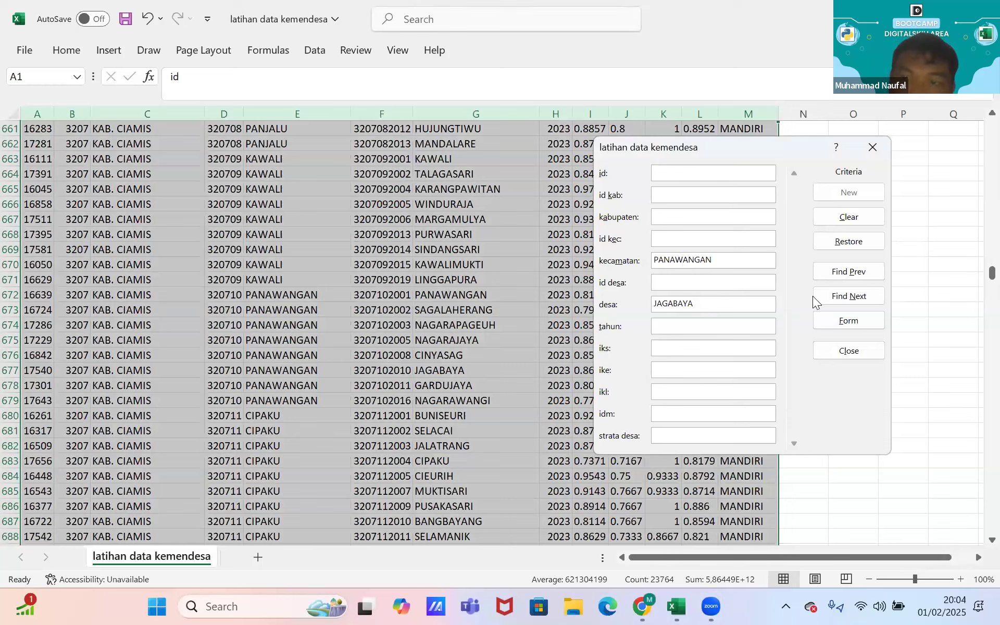
{"action": "left_click", "coordinate": [835, 296]}
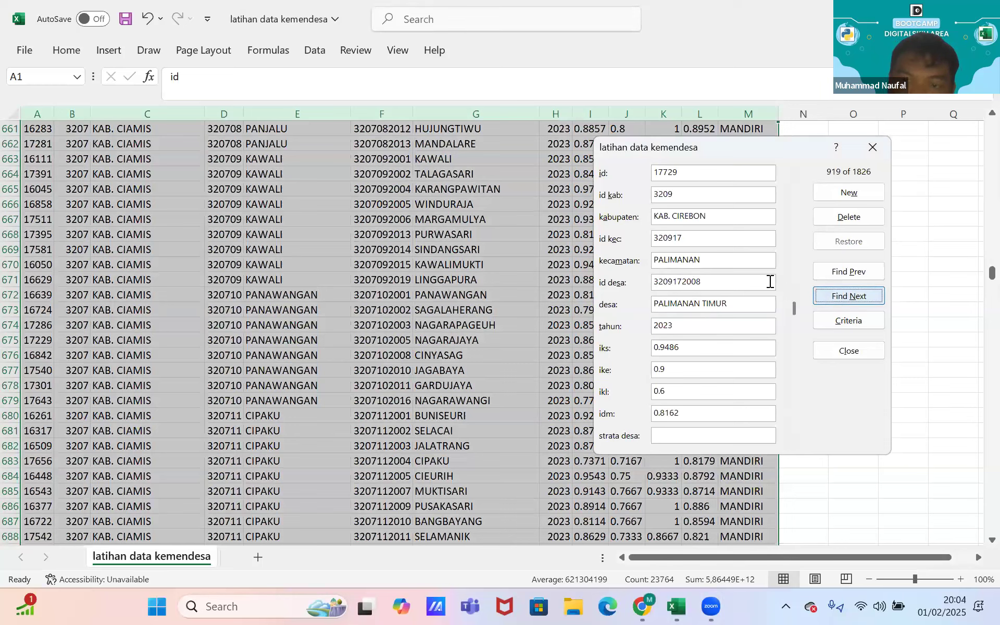
- Delete the JAGABAYA record of PANAWANGAN, KAB. CIAMIS through the data form and close the form
{"action": "left_click", "coordinate": [846, 275]}
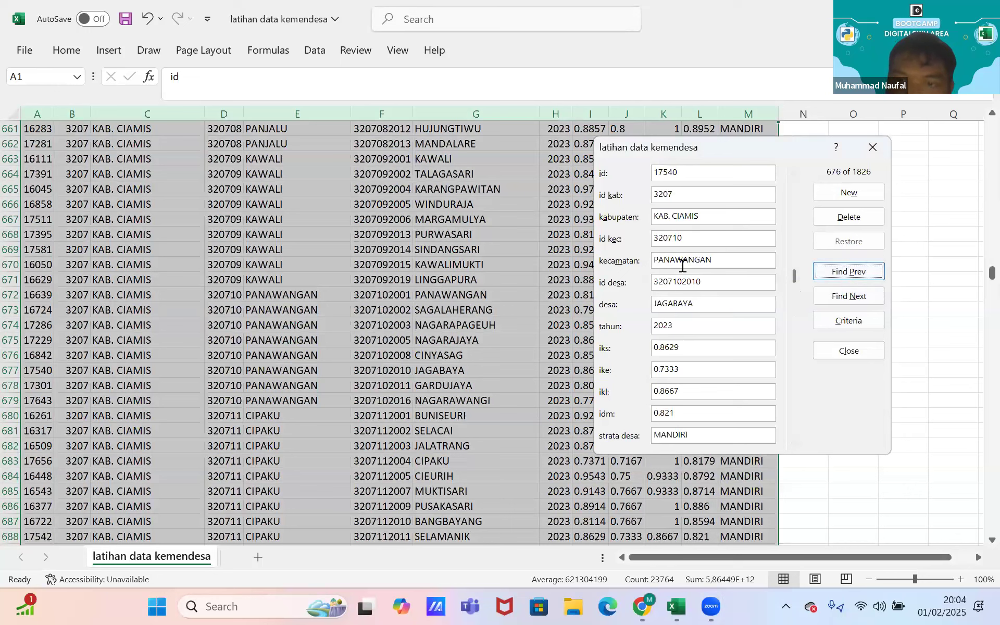
{"action": "left_click", "coordinate": [860, 219]}
{"action": "left_click", "coordinate": [487, 346]}
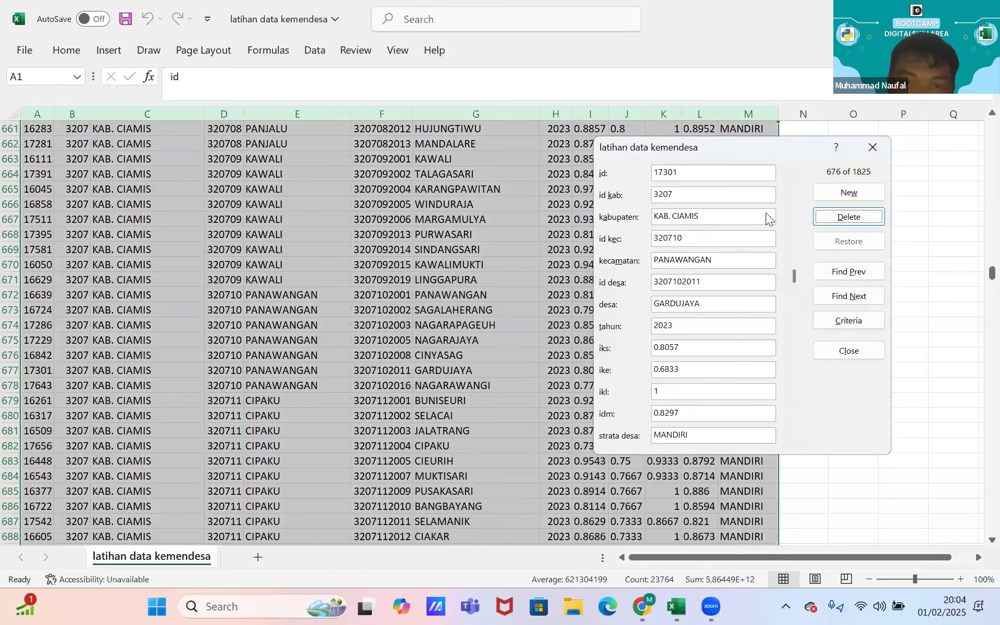
{"action": "left_click", "coordinate": [863, 156]}
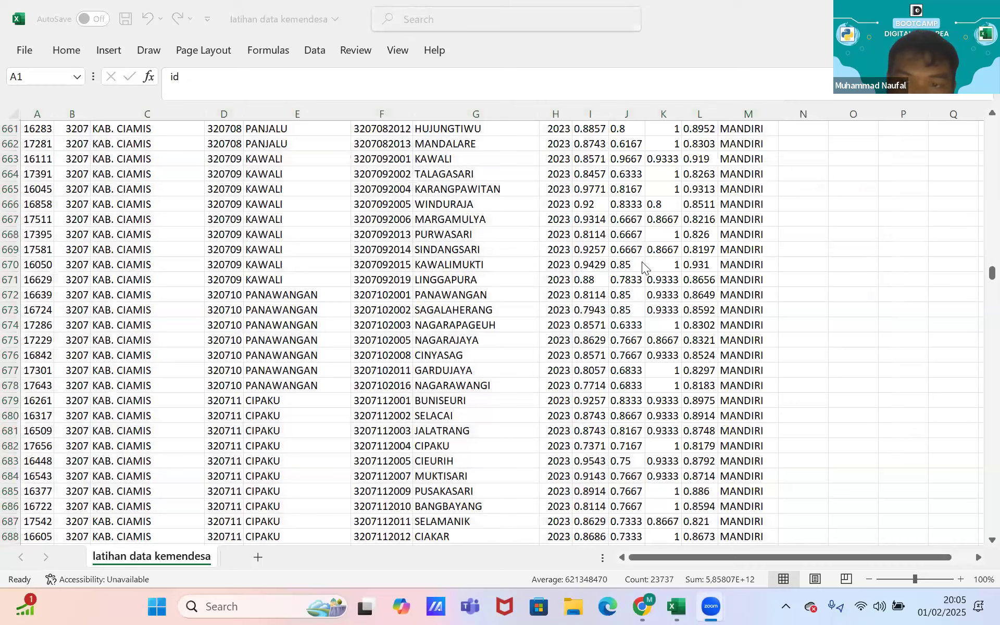
- Search the sheet for the villages JAGABAYA and PANONGAN
{"action": "left_click", "coordinate": [803, 286]}
{"action": "key", "text": "ctrl+f"}
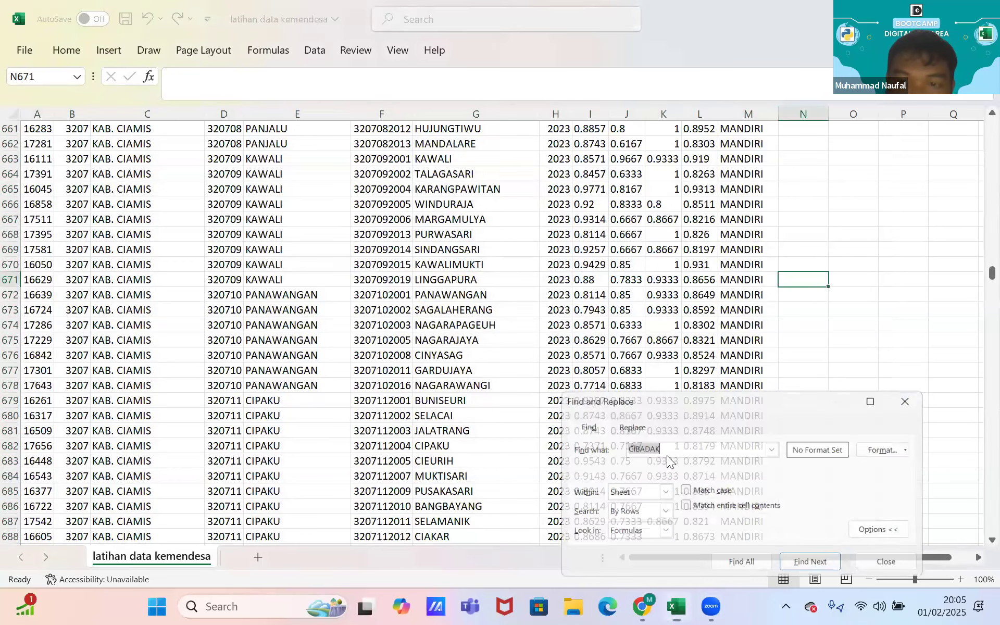
{"action": "type", "text": "JAGABAYA"}
{"action": "key", "text": "Return"}
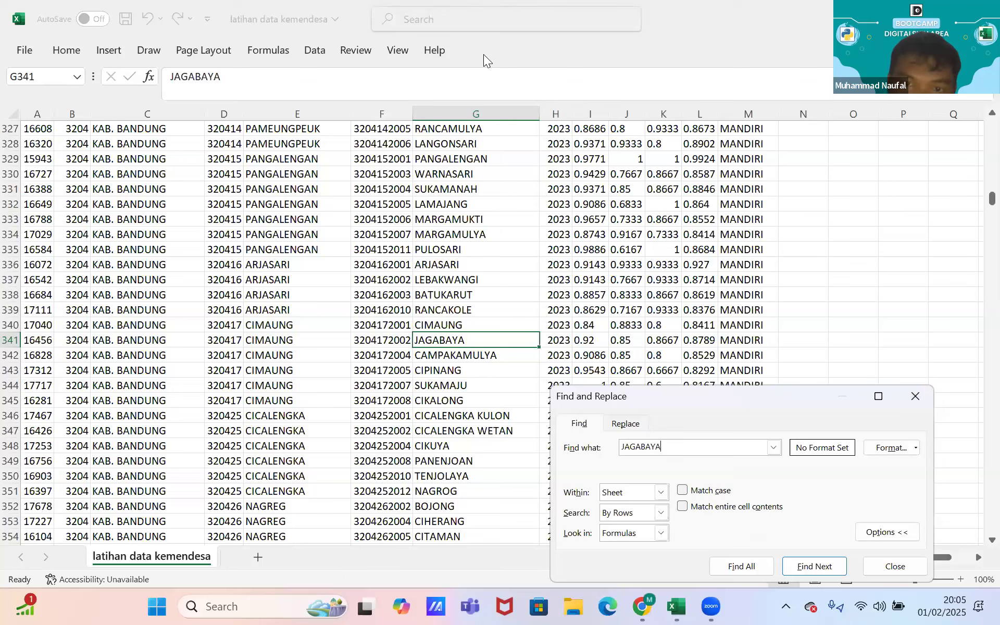
{"action": "key", "text": "Return"}
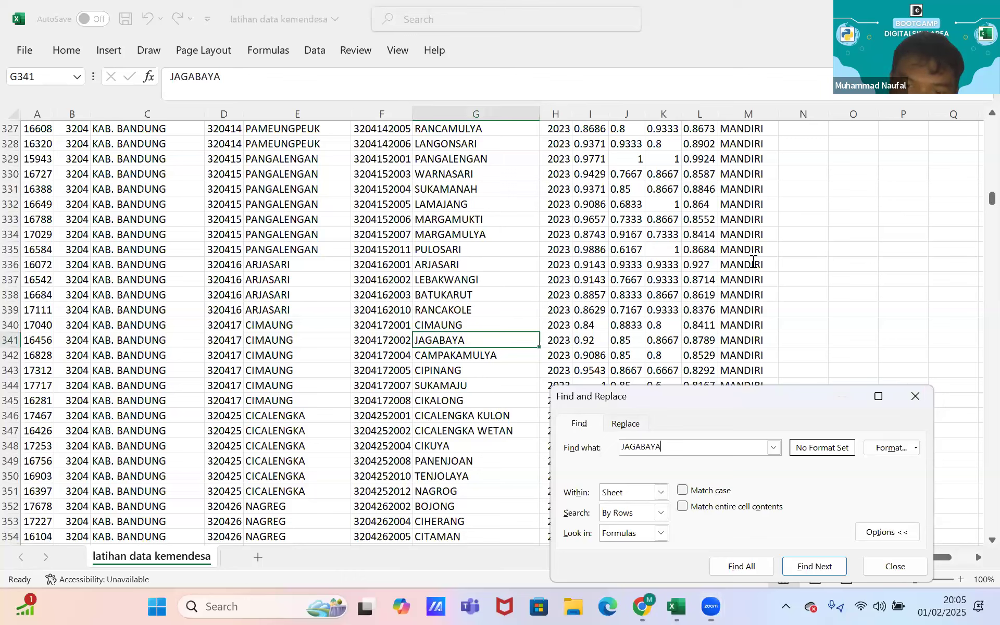
{"action": "type", "text": "PANONGAN"}
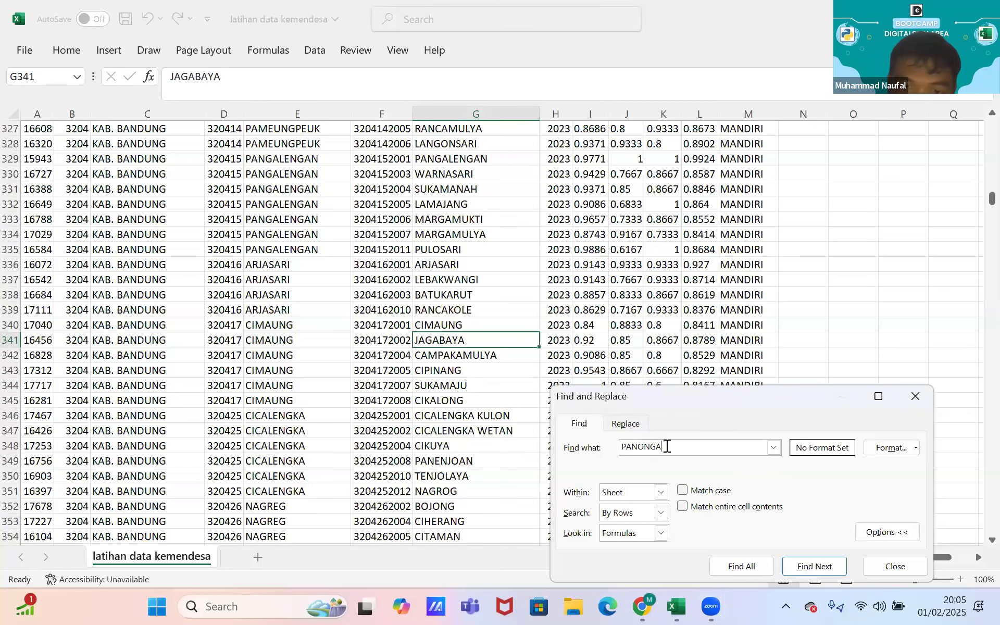
{"action": "key", "text": "Return"}
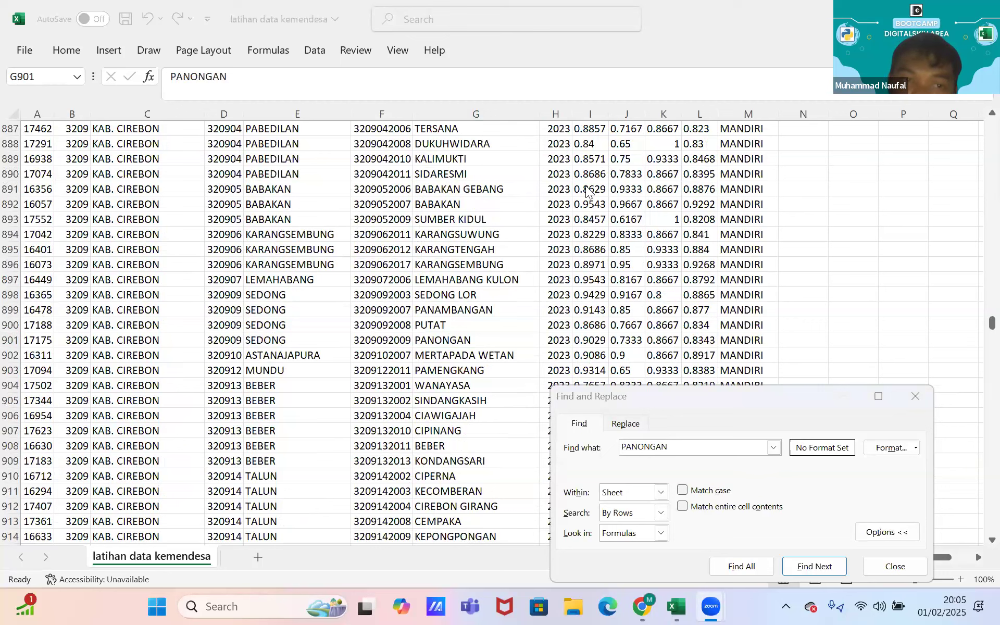
- Select data columns A to M, close the search dialog, view the records in the data form and close it
{"action": "left_click", "coordinate": [136, 128]}
{"action": "left_click", "coordinate": [60, 115]}
{"action": "left_click_drag", "start_coordinate": [39, 114], "coordinate": [650, 79]}
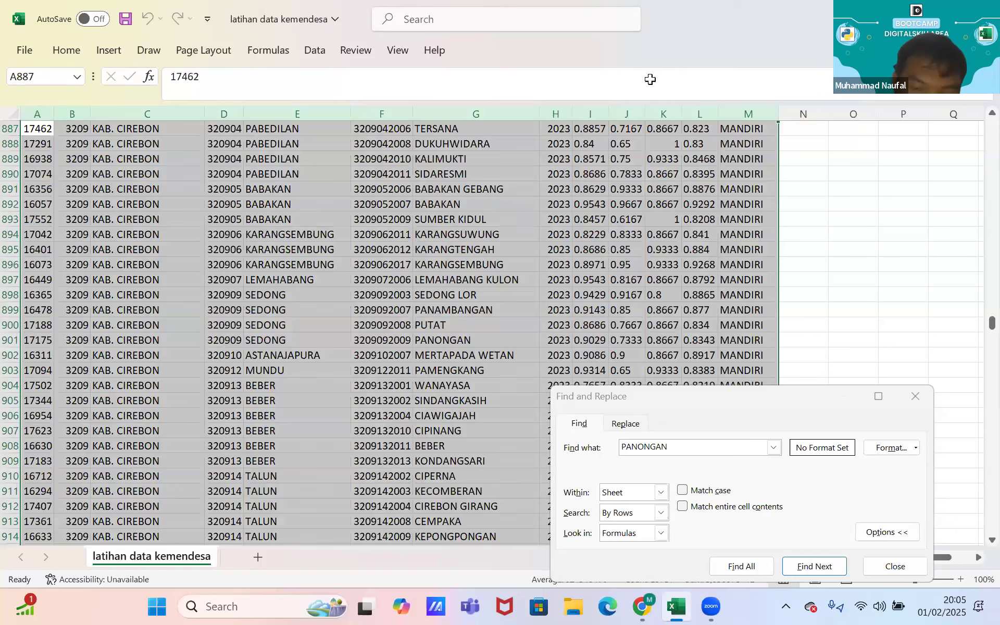
{"action": "key", "text": "alt+d"}
{"action": "key", "text": "d"}
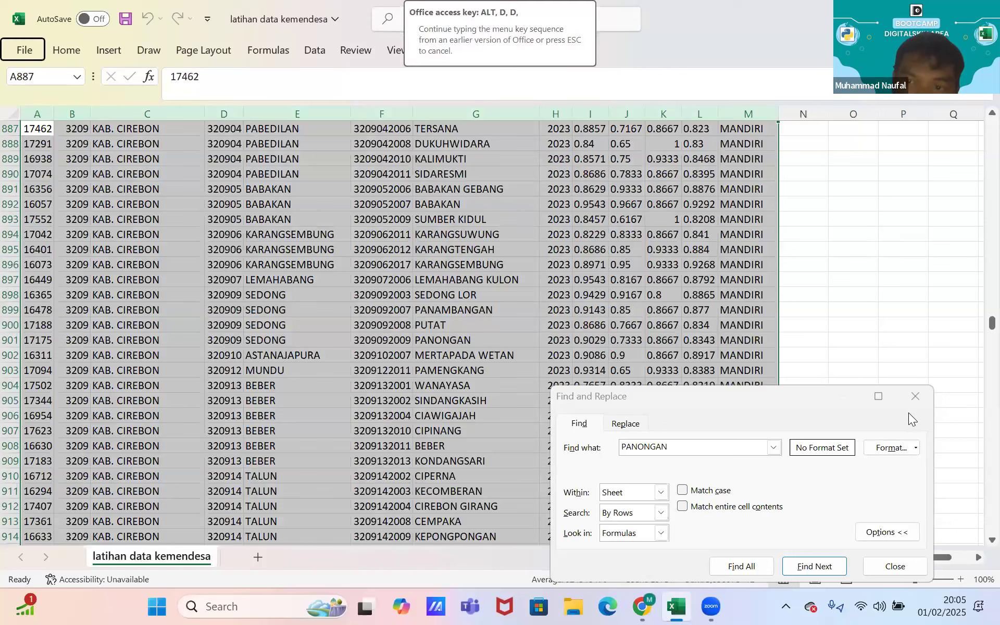
{"action": "left_click", "coordinate": [912, 398]}
{"action": "key", "text": "alt+d"}
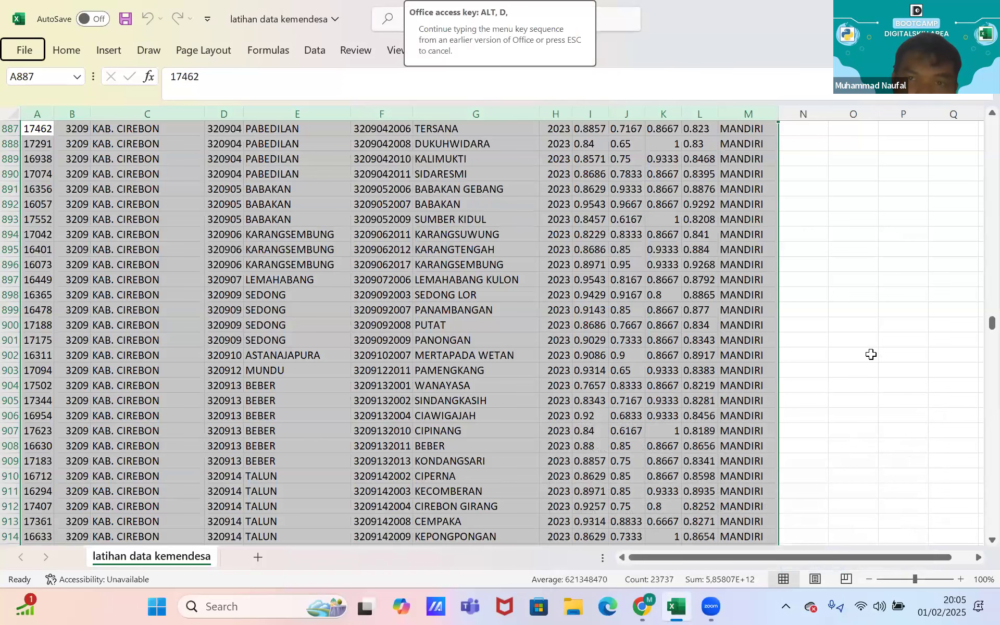
{"action": "key", "text": "o"}
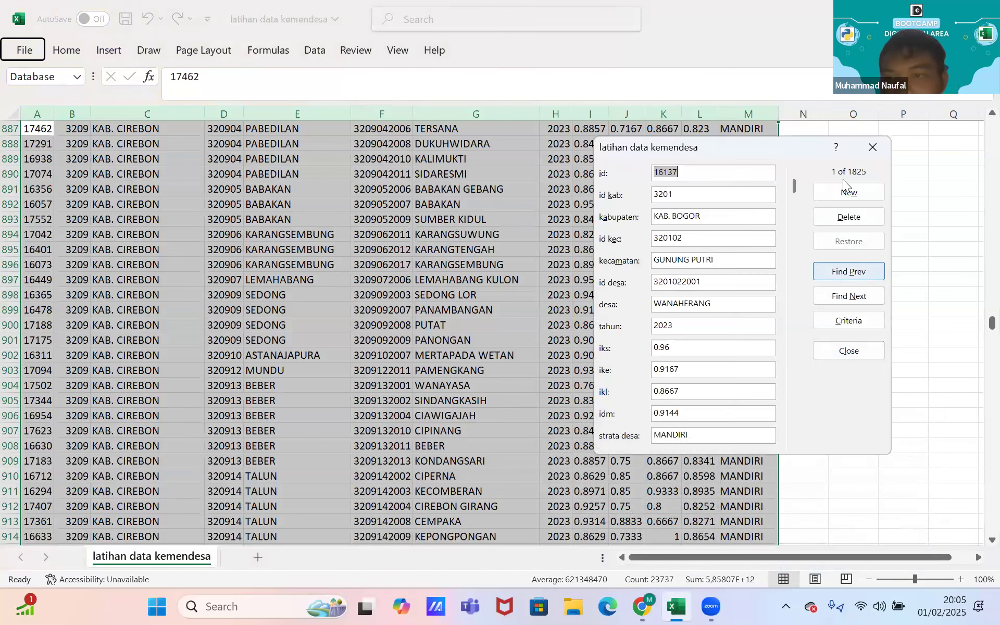
{"action": "left_click", "coordinate": [864, 153]}
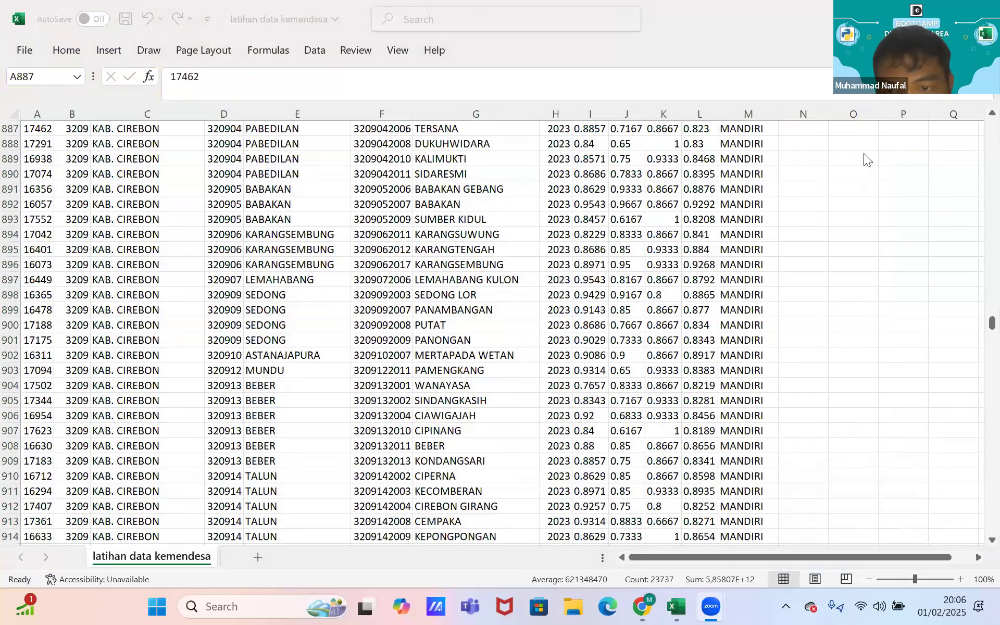
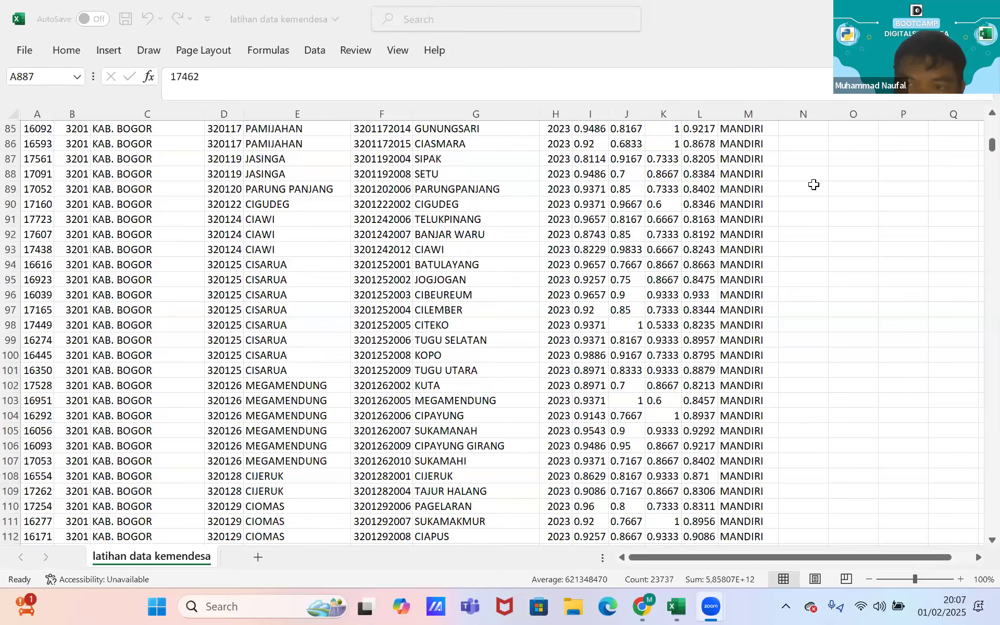
- Paste the two copied lines naming the PANONGAN and JAGABAYA villages into the sheet starting at O89
{"action": "left_click", "coordinate": [853, 191]}
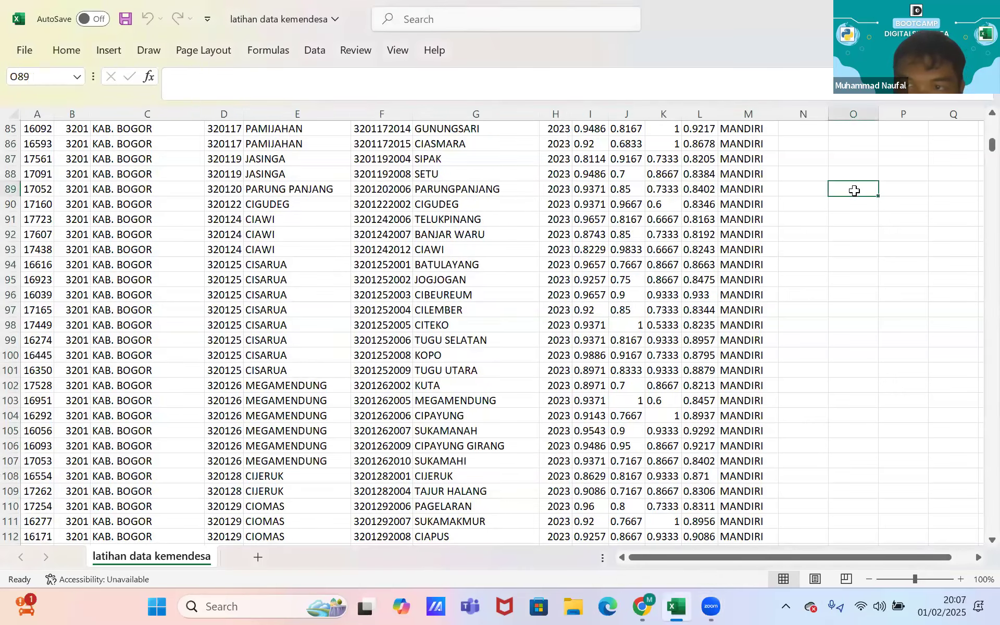
{"action": "key", "text": "ctrl+v"}
{"action": "left_click", "coordinate": [850, 253]}
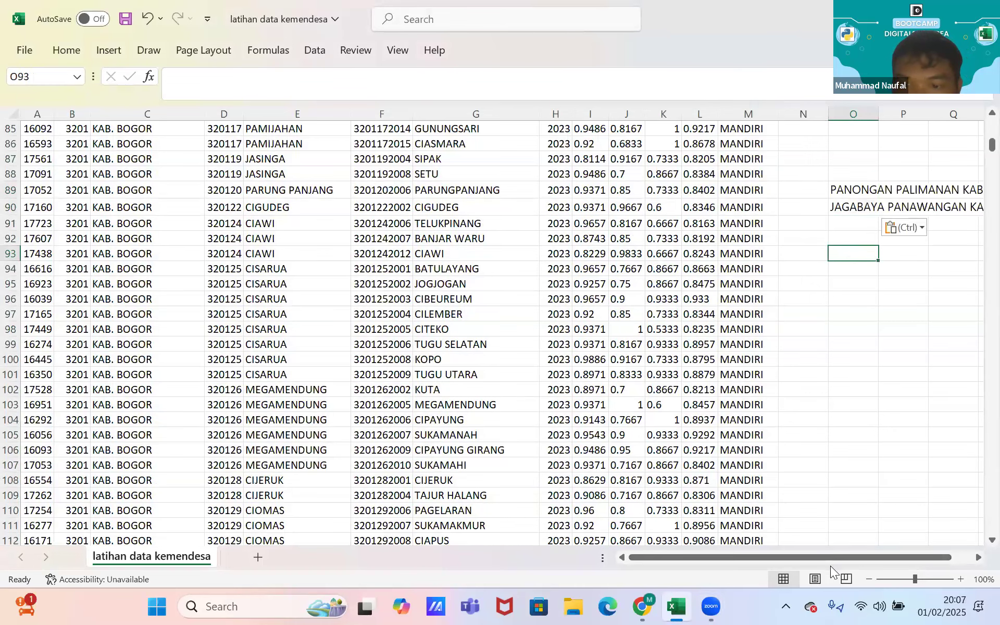
- Paste the lines PANONGAN PALIMANAN KAB.CIREBON and JAGABAYA PANAWANGAN KAB.CIAMIS into O7 and O8
{"action": "left_click_drag", "start_coordinate": [830, 561], "coordinate": [865, 558]}
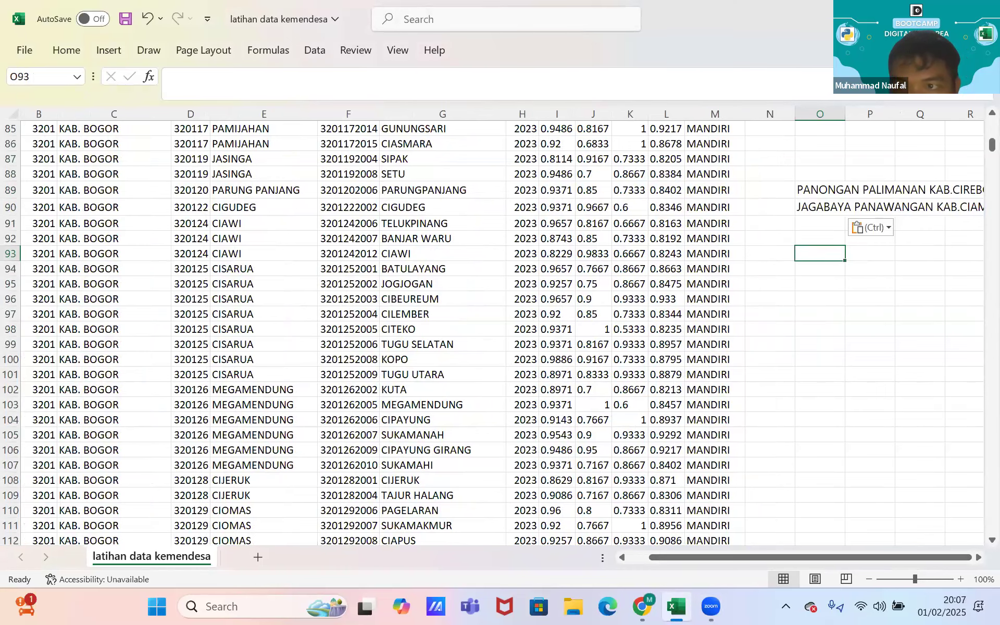
{"action": "left_click_drag", "start_coordinate": [991, 149], "coordinate": [981, 94]}
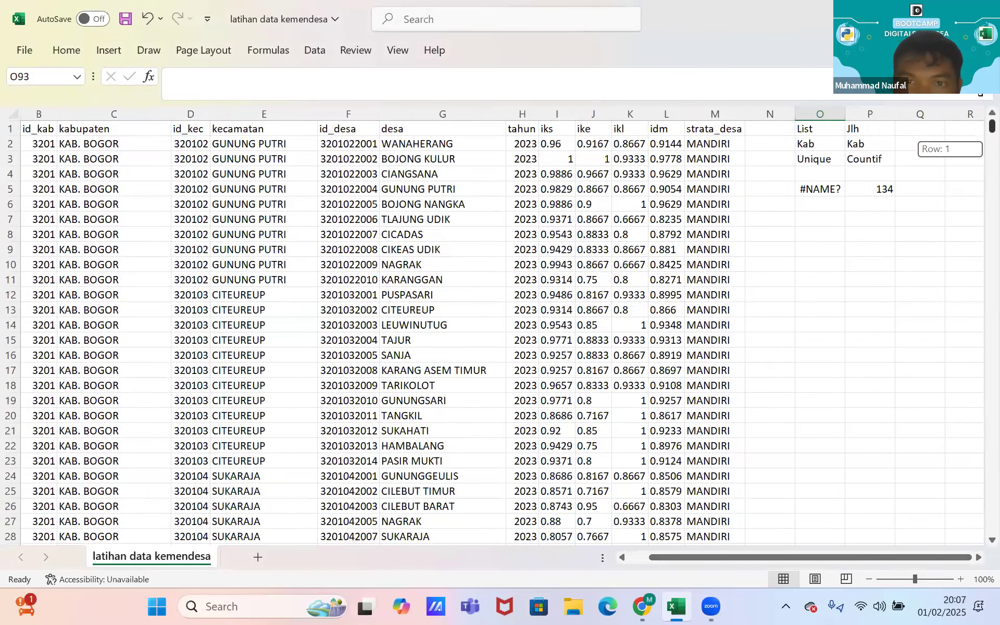
{"action": "left_click", "coordinate": [814, 214]}
{"action": "type", "text": "PANONGAN PALIMANAN KAB.CIREBON JAGABAYA PANAWANGAN KAB.CIAMIS"}
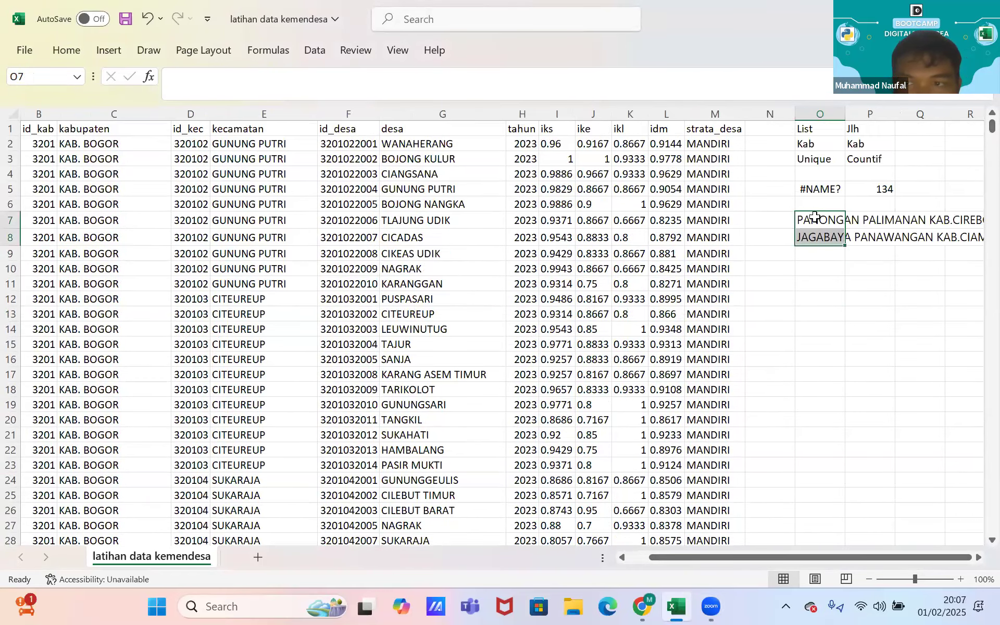
{"action": "left_click", "coordinate": [818, 298]}
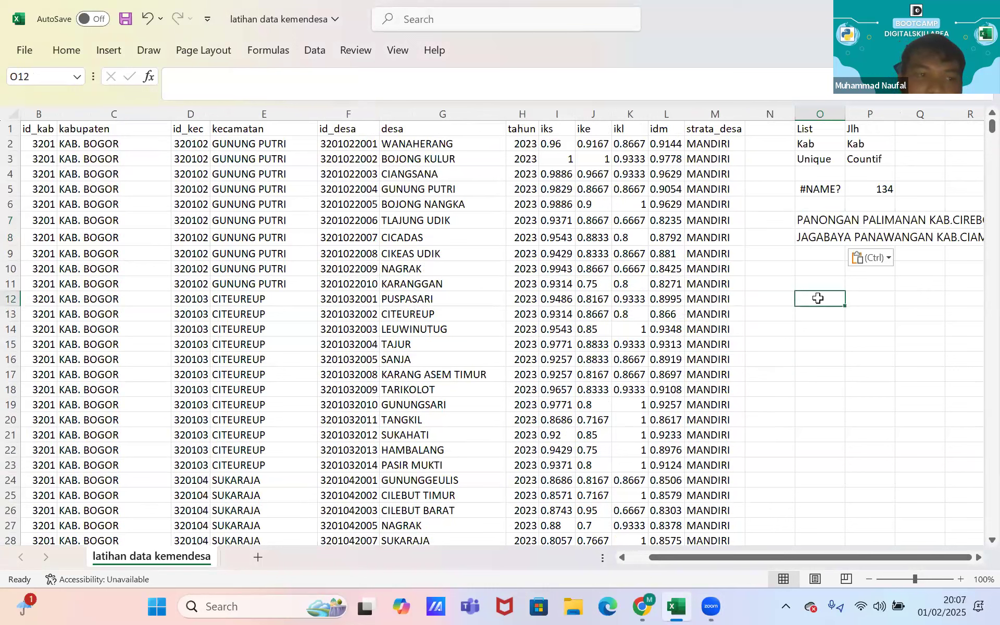
{"action": "type", "text": "ID KAB"}
{"action": "key", "text": "Return"}
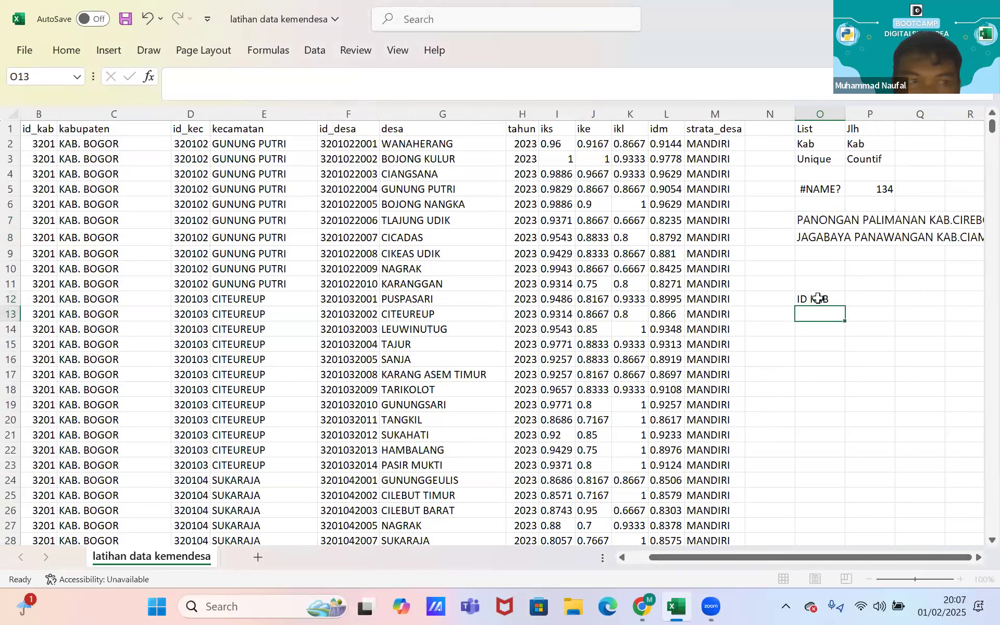
{"action": "type", "text": "IKABUPATEN"}
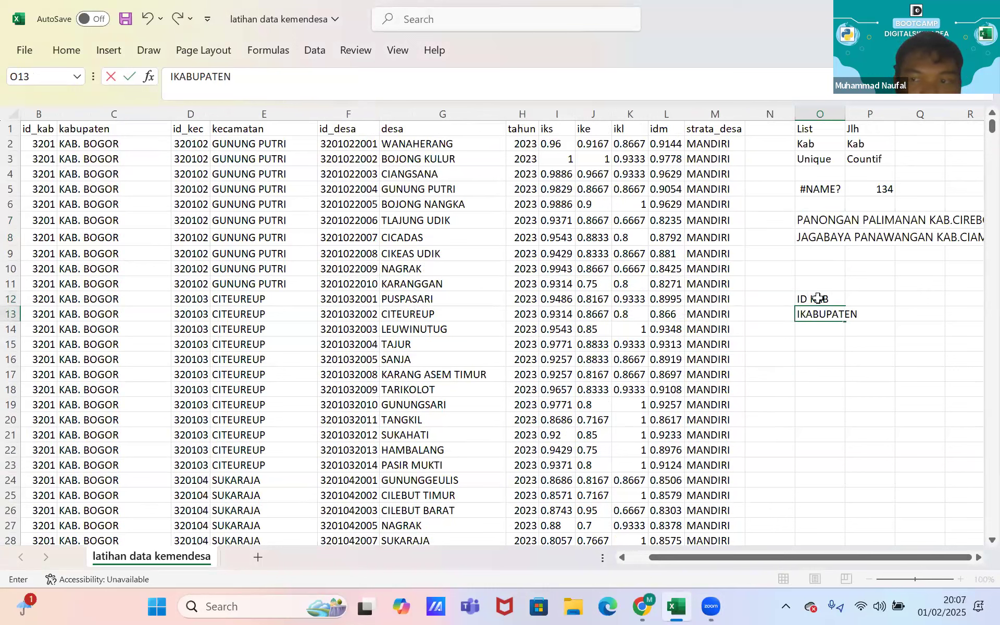
{"action": "key", "text": "Return"}
{"action": "key", "text": "Up"}
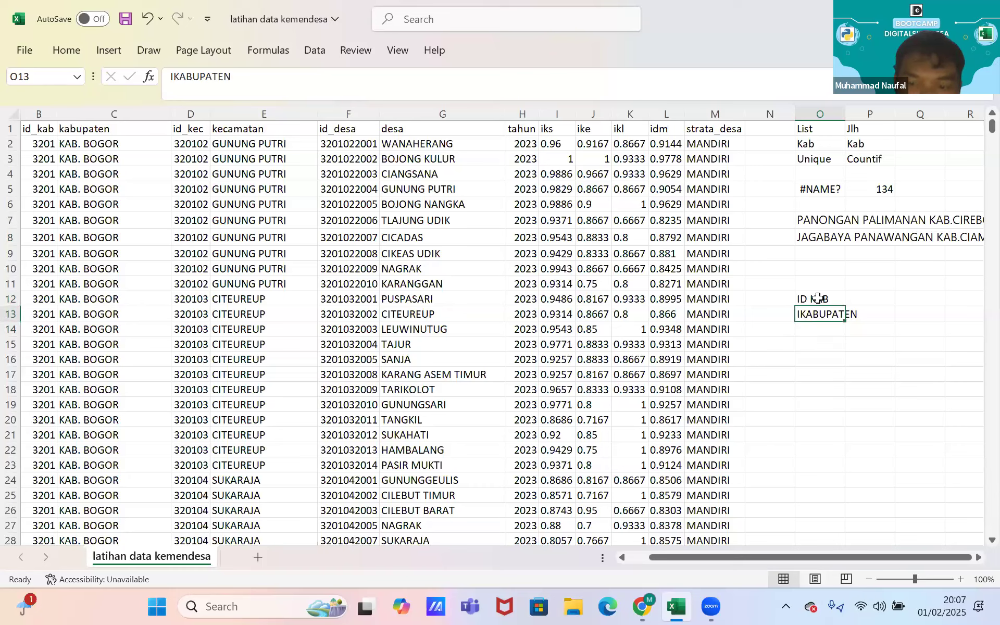
{"action": "type", "text": "KABUPA"}
{"action": "type", "text": "TG"}
{"action": "key", "text": "BackSpace"}
{"action": "type", "text": "EN"}
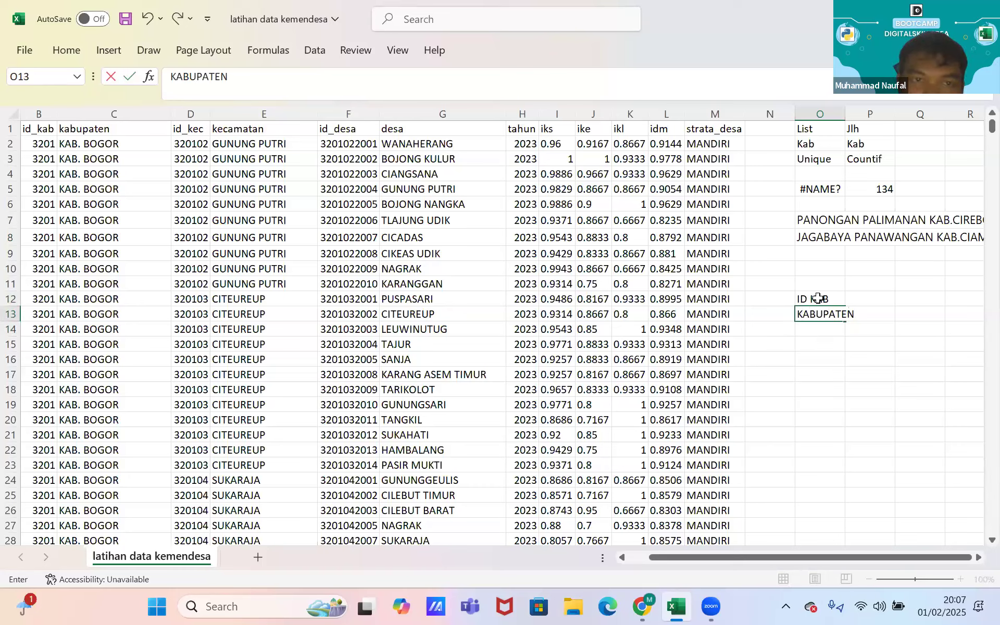
{"action": "key", "text": "Return"}
{"action": "key", "text": "Up"}
{"action": "key", "text": "Up"}
{"action": "key", "text": "shift+Down"}
{"action": "key", "text": "BackSpace"}
{"action": "key", "text": "Return"}
{"action": "key", "text": "BackSpace"}
- Enter a UNIQUE formula in O12 that returns the header names from B1 through M1
{"action": "key", "text": "Up"}
{"action": "type", "text": "=UNI"}
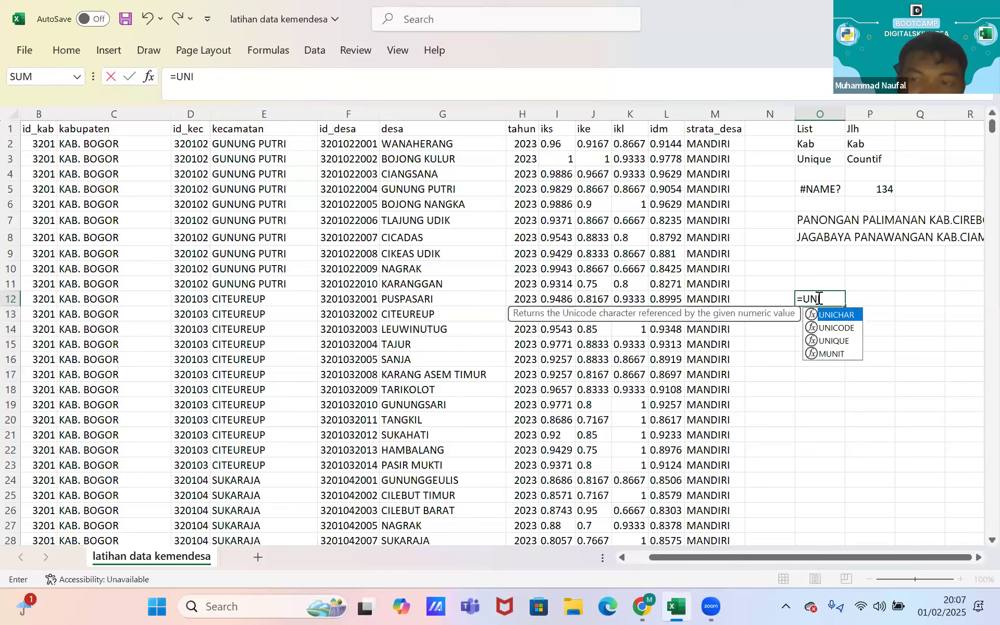
{"action": "key", "text": "Down"}
{"action": "key", "text": "Down"}
{"action": "key", "text": "Tab"}
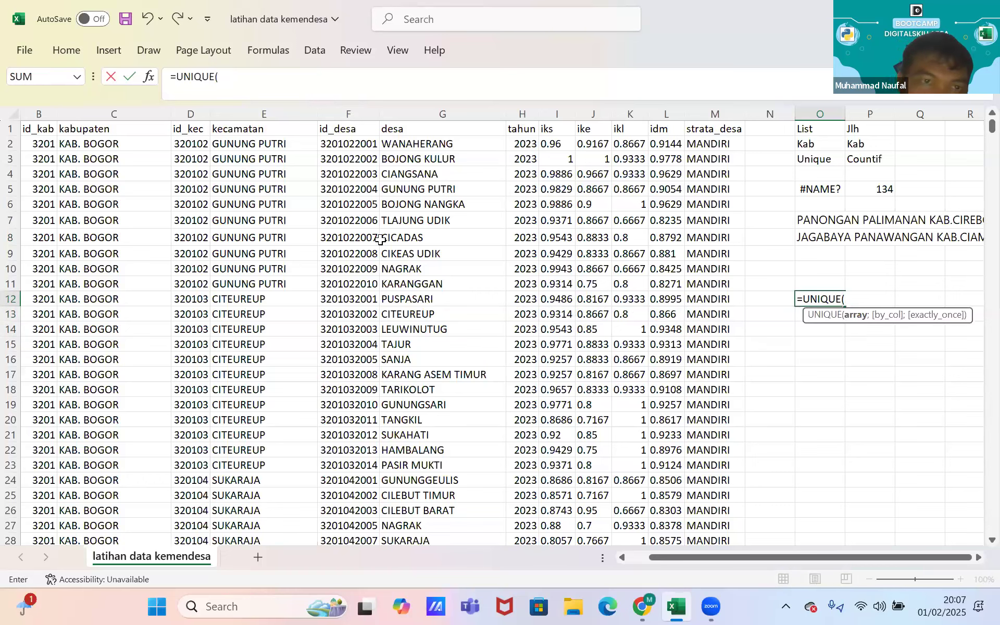
{"action": "left_click_drag", "start_coordinate": [55, 129], "coordinate": [690, 129]}
{"action": "key", "text": "Return"}
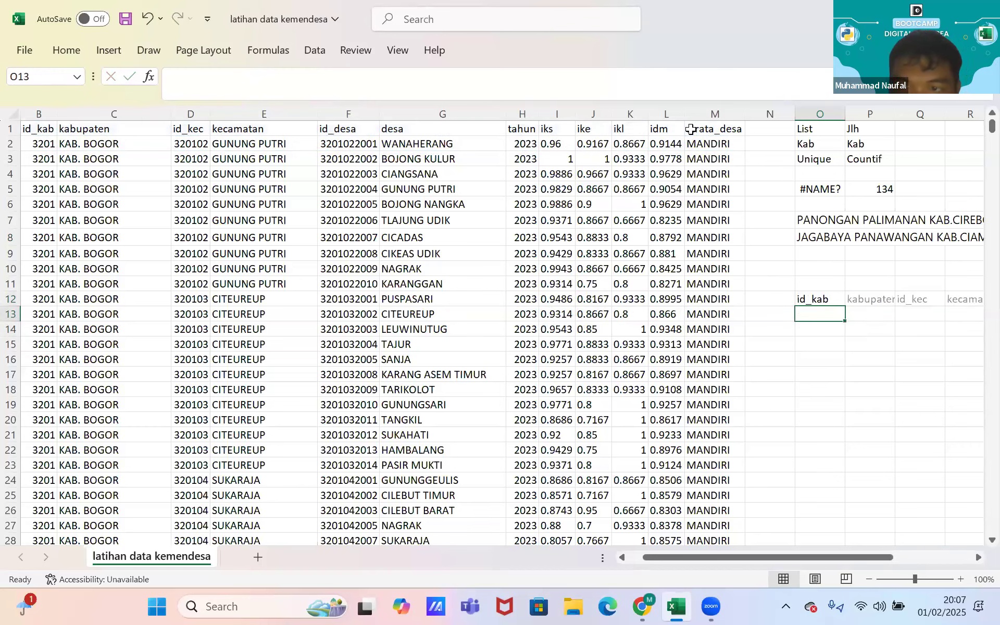
- Enter 12345 under the id_kab header in O13 and copy it to O14
{"action": "left_click_drag", "start_coordinate": [791, 554], "coordinate": [834, 554]}
{"action": "left_click", "coordinate": [865, 219]}
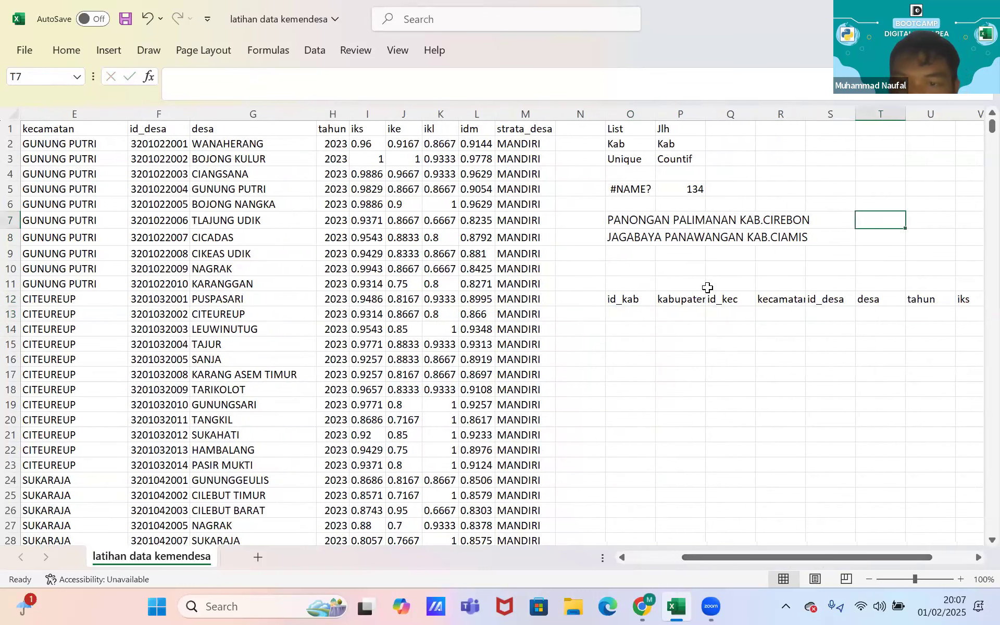
{"action": "left_click", "coordinate": [629, 318]}
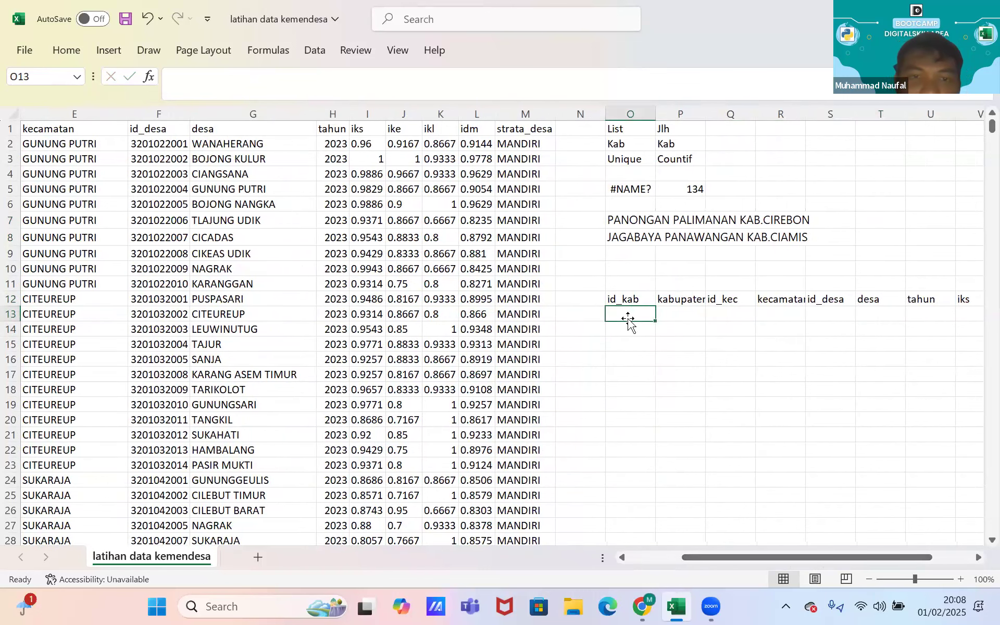
{"action": "left_click_drag", "start_coordinate": [654, 555], "coordinate": [679, 556]}
{"action": "type", "text": "12345"}
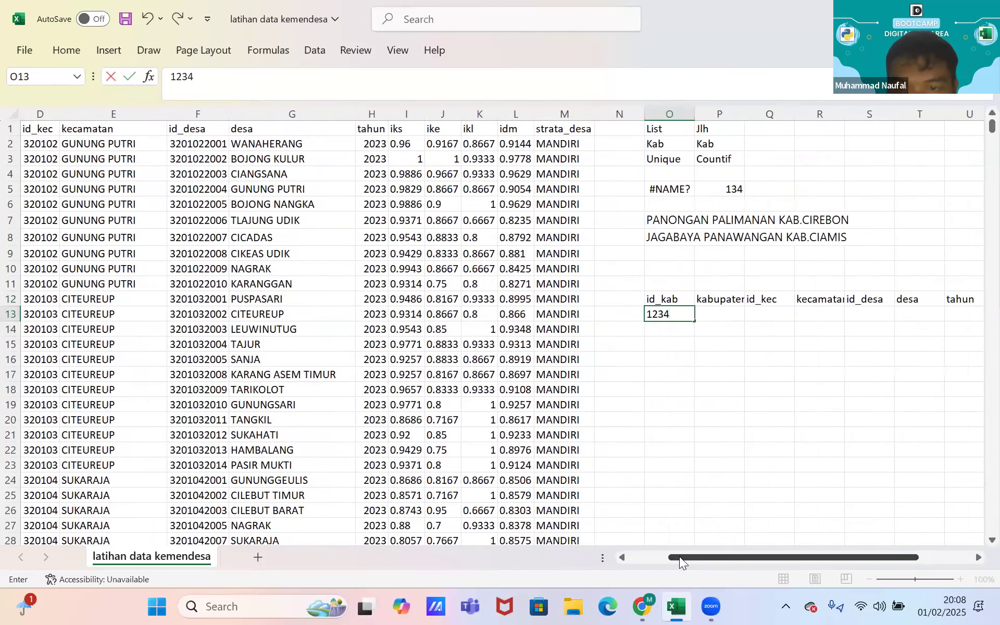
{"action": "key", "text": "Return"}
{"action": "key", "text": "Up"}
{"action": "key", "text": "ctrl+c"}
{"action": "key", "text": "Down"}
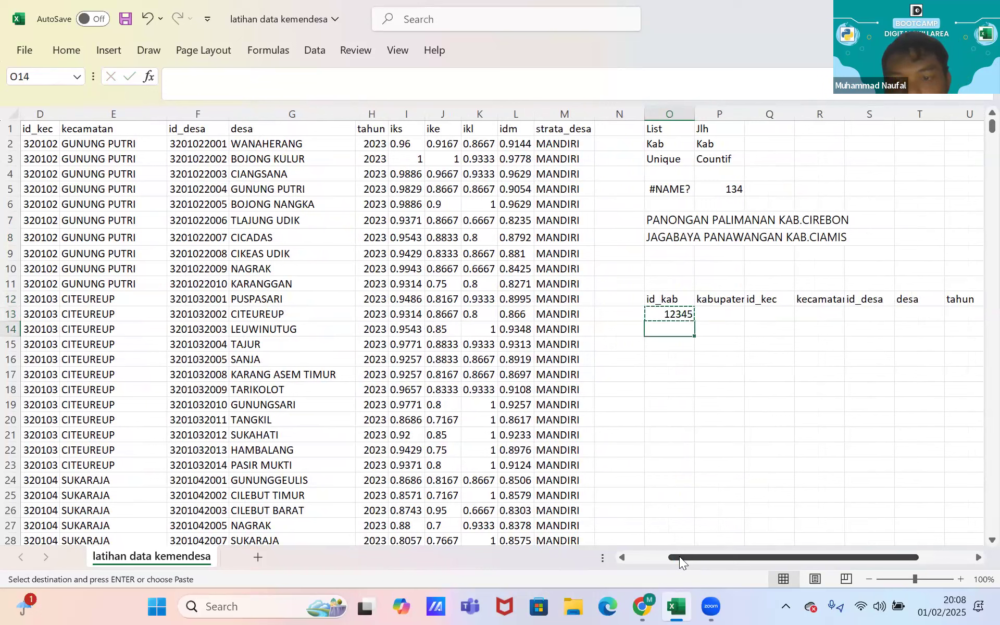
{"action": "key", "text": "ctrl+v"}
- Enter KAB.BANJAR under the kabupaten header in P13
{"action": "key", "text": "Right"}
{"action": "key", "text": "Up"}
{"action": "type", "text": "kab"}
{"action": "key", "text": "BackSpace"}
{"action": "key", "text": "BackSpace"}
{"action": "key", "text": "BackSpace"}
{"action": "type", "text": "KAB.BANJAR"}
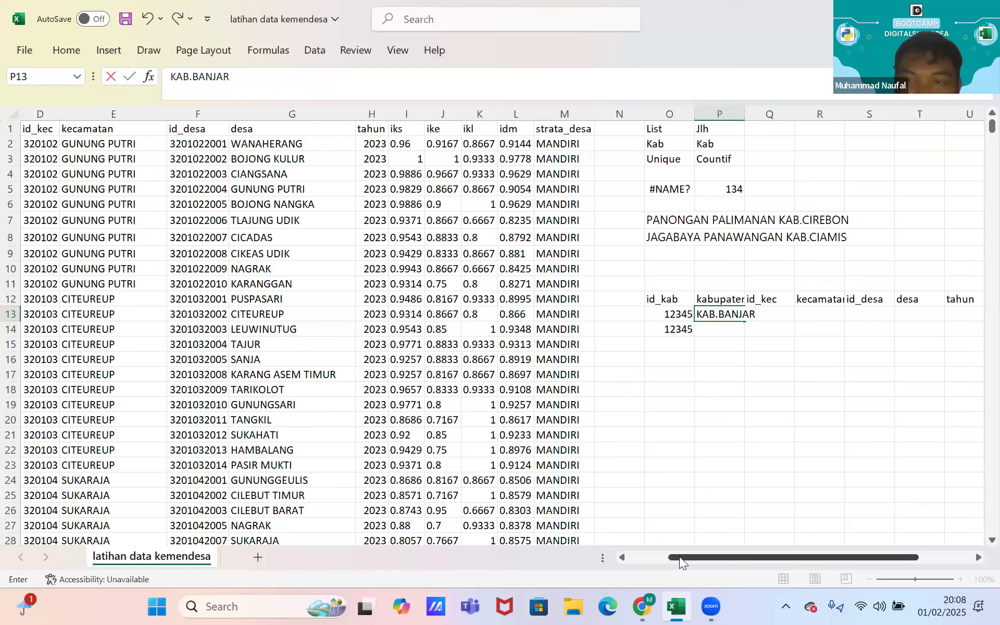
{"action": "key", "text": "Tab"}
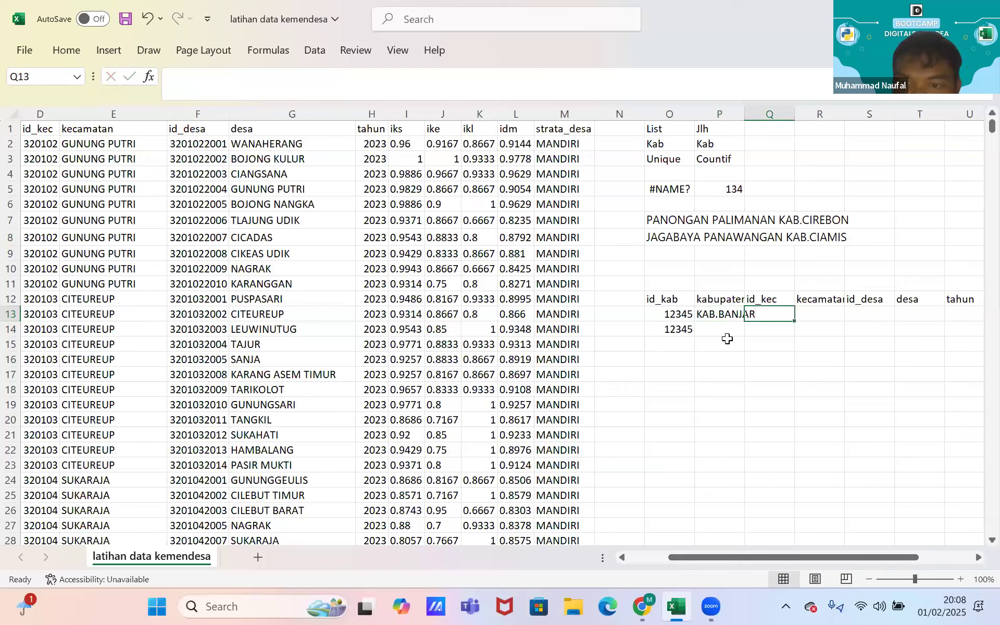
- Copy KAB.BANJAR from P13 into P14 and P15
{"action": "left_click", "coordinate": [720, 320]}
{"action": "key", "text": "ctrl+c"}
{"action": "left_click", "coordinate": [725, 332]}
{"action": "key", "text": "ctrl+v"}
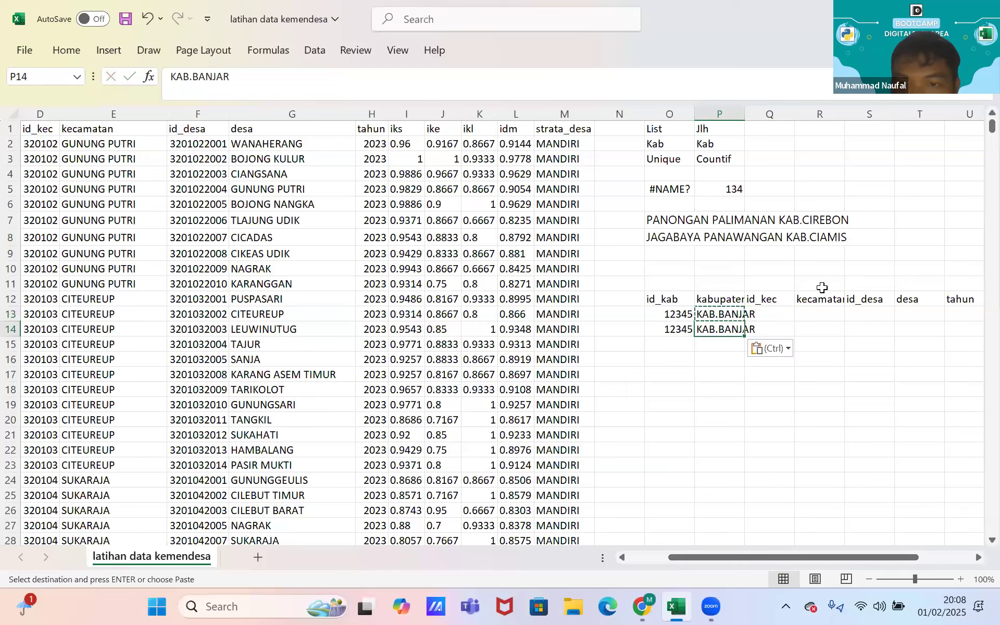
{"action": "left_click", "coordinate": [733, 344]}
{"action": "key", "text": "ctrl+v"}
- Copy 12345 from O14 into O15 beneath the id_kab header
{"action": "left_click", "coordinate": [678, 328]}
{"action": "key", "text": "ctrl+c"}
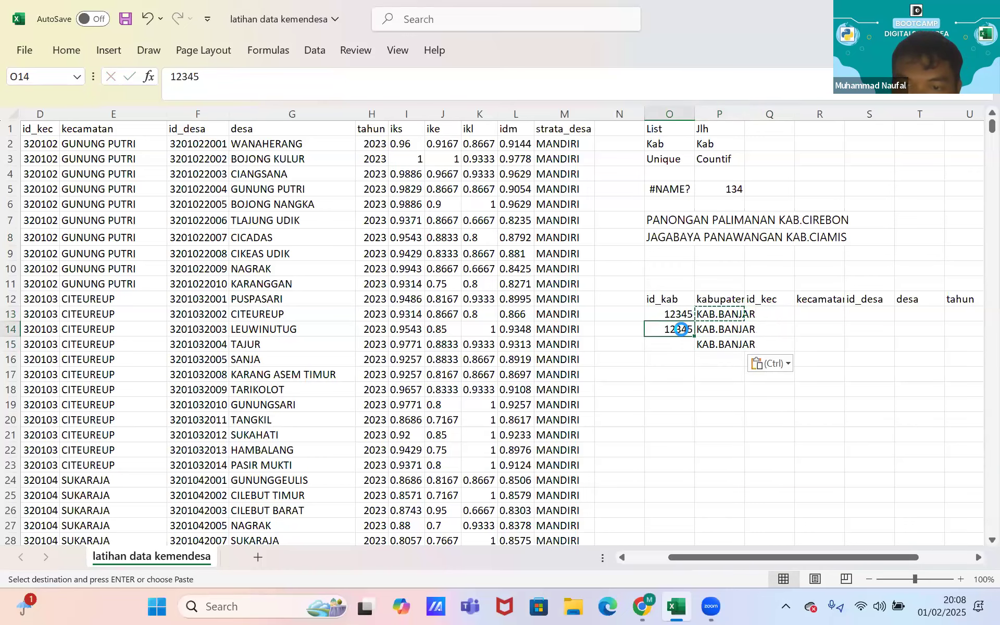
{"action": "left_click", "coordinate": [677, 345]}
{"action": "key", "text": "ctrl+v"}
- Copy the id_kec value 327902 from D1819 in the dataset into Q13, Q14 and Q15 of the sample table
{"action": "left_click_drag", "start_coordinate": [992, 127], "coordinate": [717, 562]}
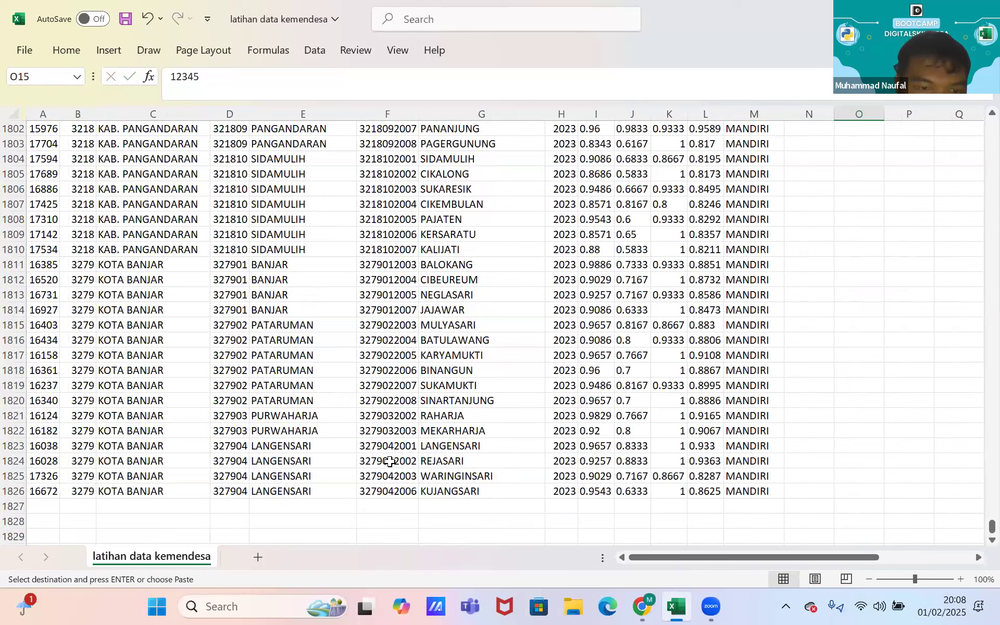
{"action": "left_click", "coordinate": [229, 385]}
{"action": "key", "text": "ctrl+c"}
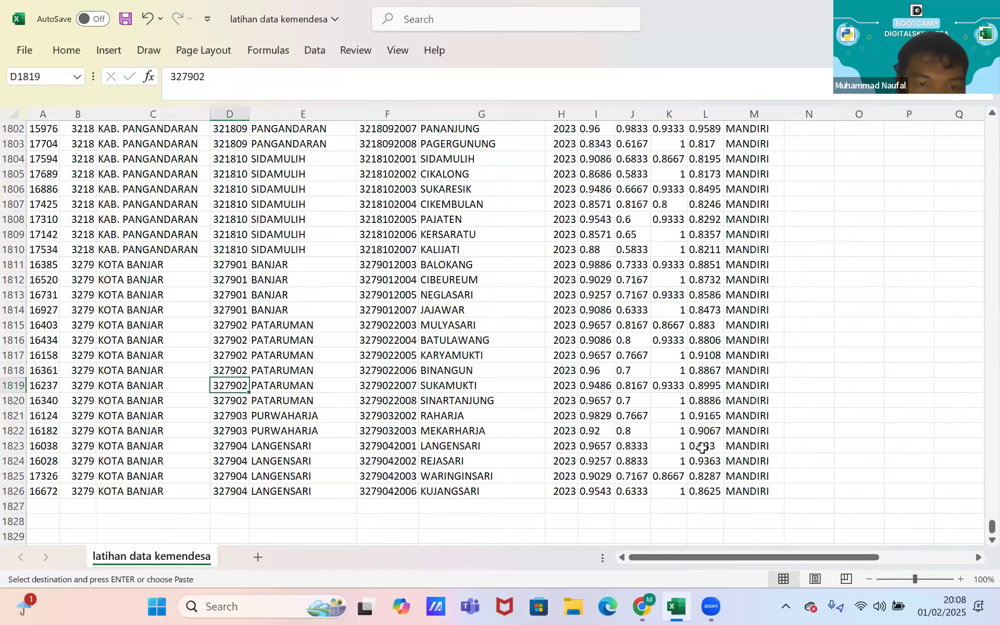
{"action": "scroll", "coordinate": [977, 500], "scroll_direction": "up", "scroll_amount": 13}
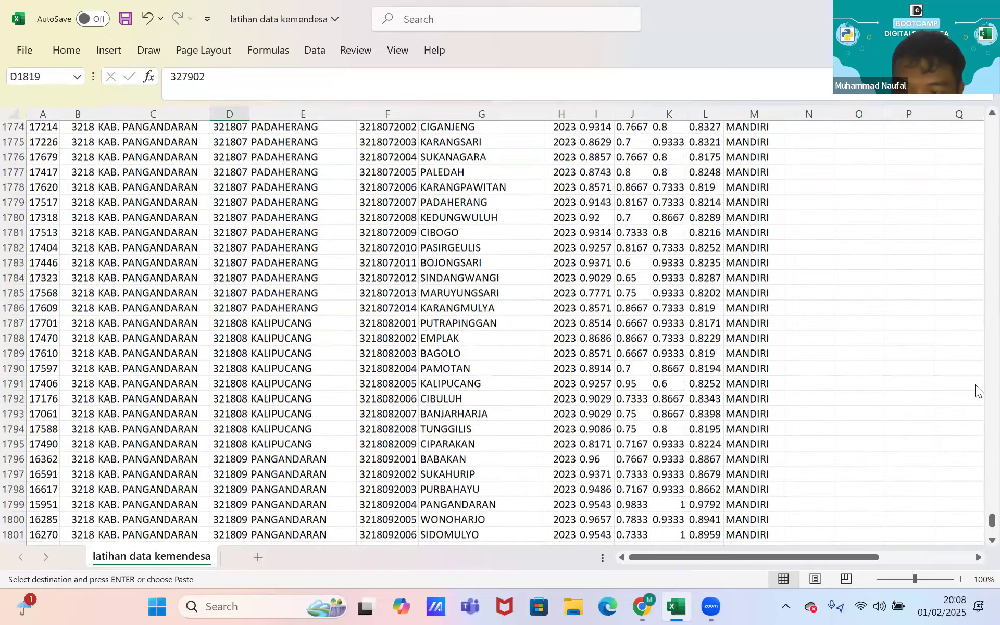
{"action": "scroll", "coordinate": [976, 484], "scroll_direction": "up", "scroll_amount": 20}
{"action": "scroll", "coordinate": [975, 190], "scroll_direction": "up", "scroll_amount": 20}
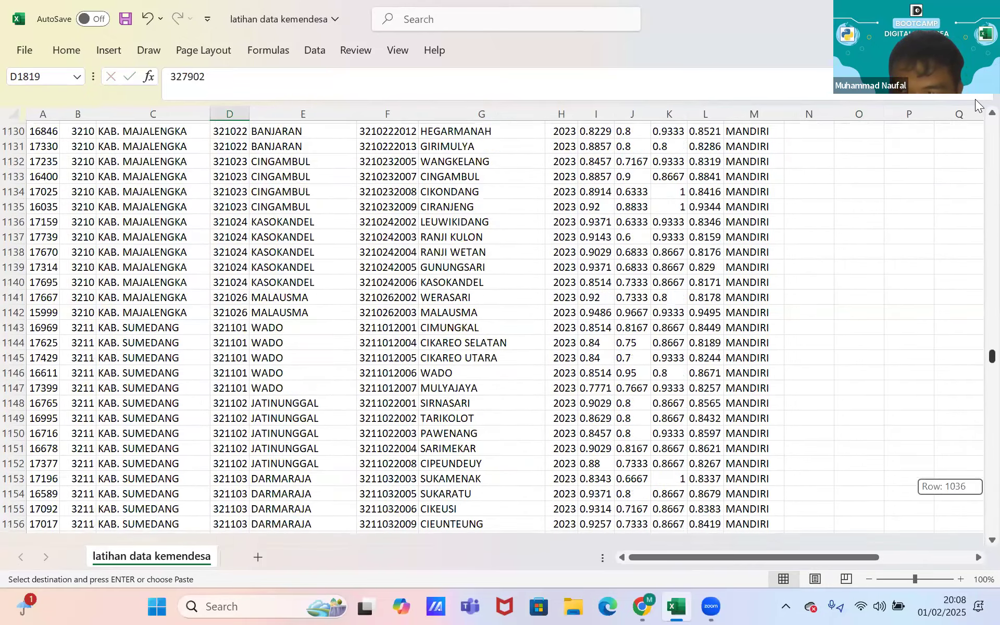
{"action": "scroll", "coordinate": [946, 235], "scroll_direction": "up", "scroll_amount": 20}
{"action": "left_click", "coordinate": [953, 314]}
{"action": "key", "text": "ctrl+v"}
{"action": "left_click", "coordinate": [953, 359]}
{"action": "left_click", "coordinate": [951, 343]}
{"action": "key", "text": "ctrl+v"}
{"action": "key", "text": "Up"}
{"action": "key", "text": "ctrl+v"}
- Enter PATARUMAN under the kecamatan header in R13
{"action": "left_click_drag", "start_coordinate": [785, 554], "coordinate": [850, 548]}
{"action": "left_click", "coordinate": [676, 312]}
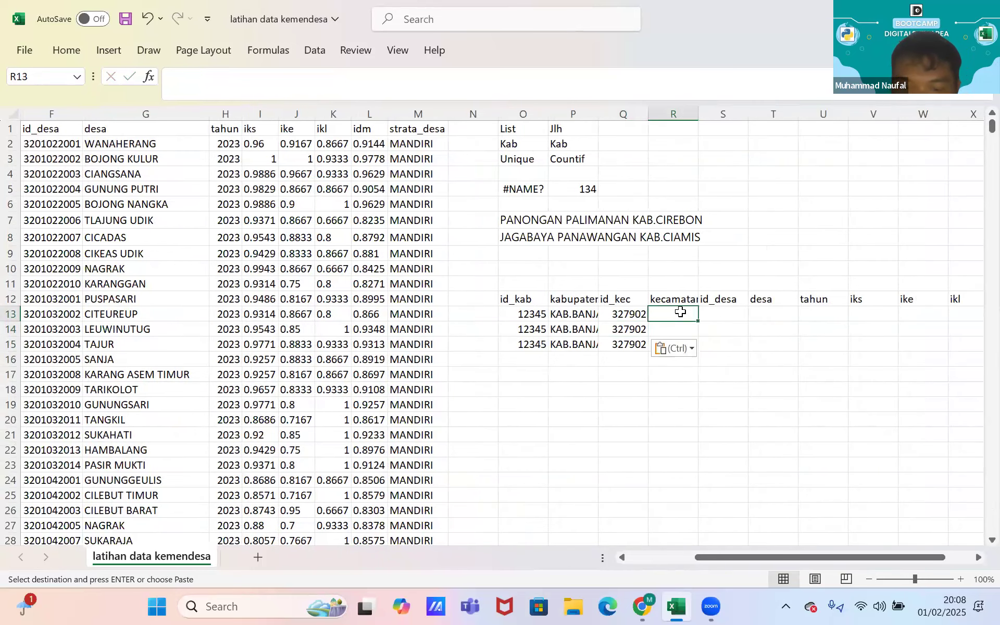
{"action": "type", "text": "PATARUMAN"}
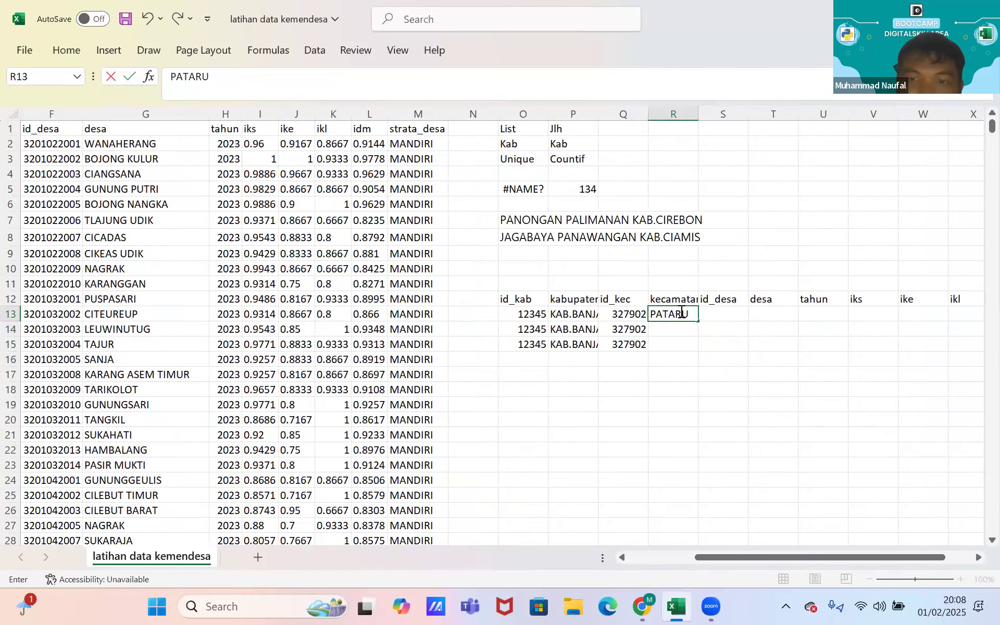
{"action": "key", "text": "Tab"}
- Copy PATARUMAN from R13 into R14 and R15
{"action": "left_click", "coordinate": [682, 311]}
{"action": "key", "text": "ctrl+c"}
{"action": "key", "text": "Down"}
{"action": "key", "text": "ctrl+v"}
{"action": "key", "text": "Down"}
{"action": "key", "text": "ctrl+v"}
{"action": "key", "text": "Up"}
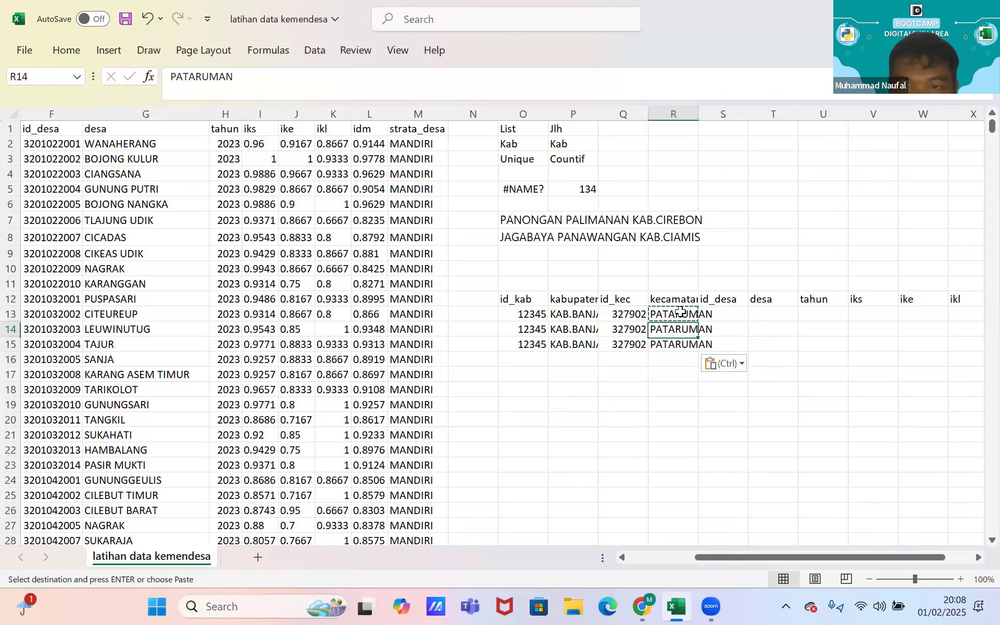
- Enter 123456789 under the id_desa header in S13
{"action": "key", "text": "Up"}
{"action": "key", "text": "Right"}
{"action": "type", "text": "567"}
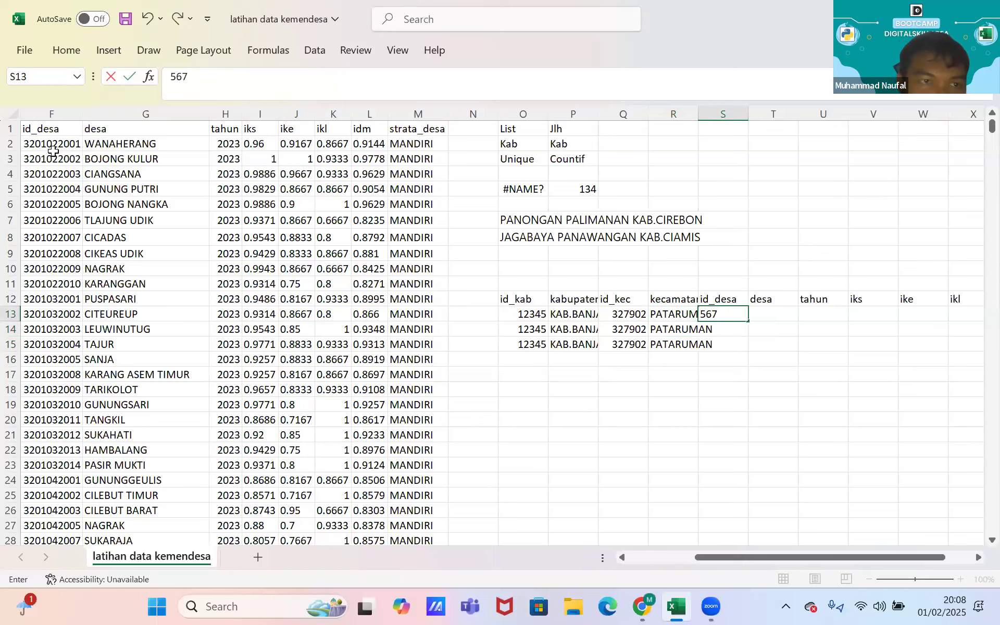
{"action": "key", "text": "BackSpace"}
{"action": "key", "text": "BackSpace"}
{"action": "key", "text": "BackSpace"}
{"action": "type", "text": "12"}
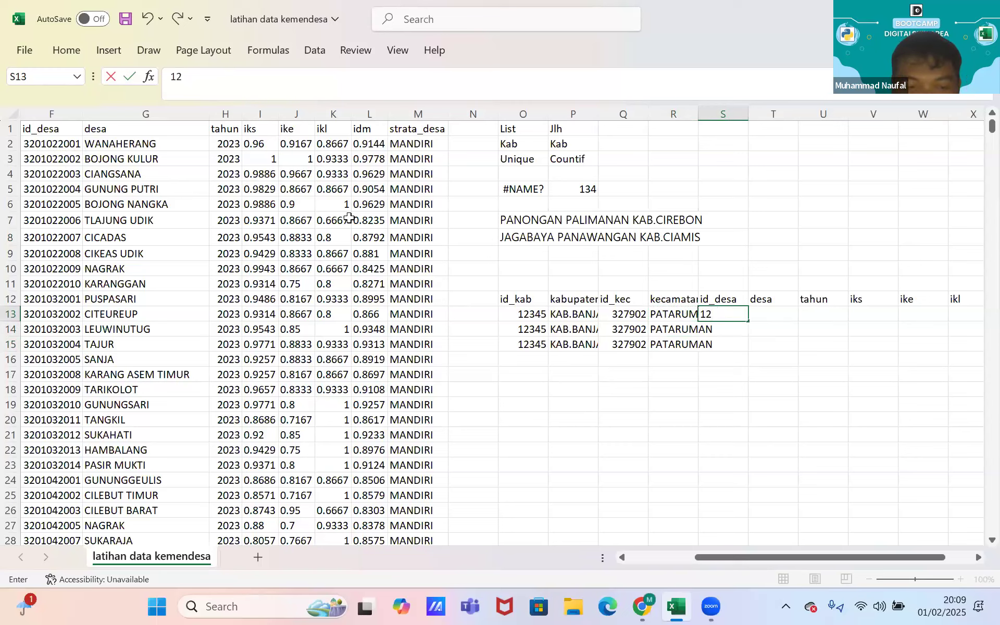
{"action": "type", "text": "3456789"}
{"action": "key", "text": "Return"}
- Copy 123456789 from S13 into S14 and S15
{"action": "key", "text": "Up"}
{"action": "key", "text": "ctrl+c"}
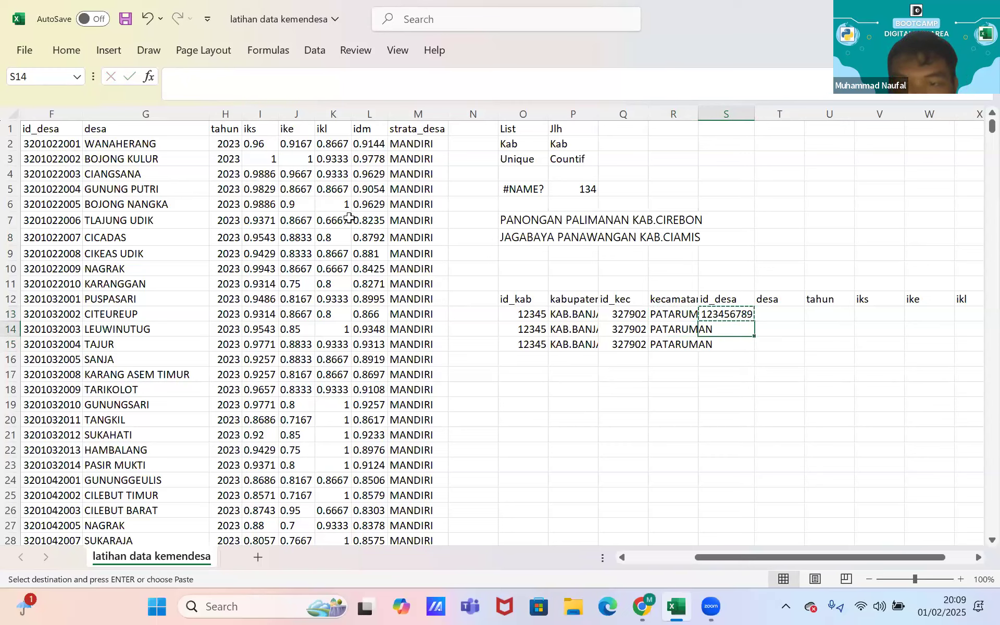
{"action": "key", "text": "ctrl+Down"}
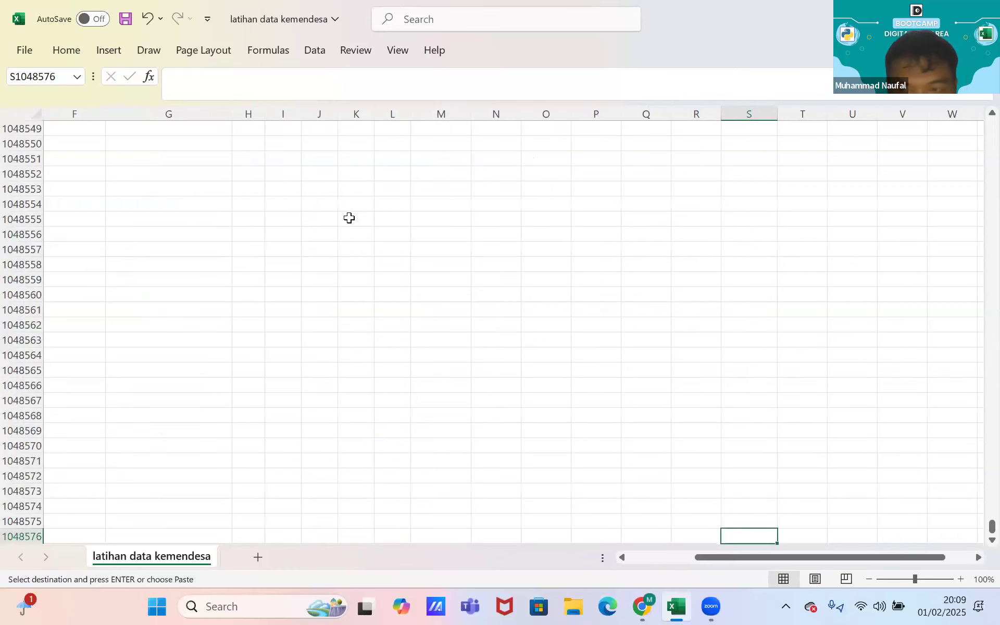
{"action": "key", "text": "shift+Up"}
{"action": "key", "text": "shift+Up"}
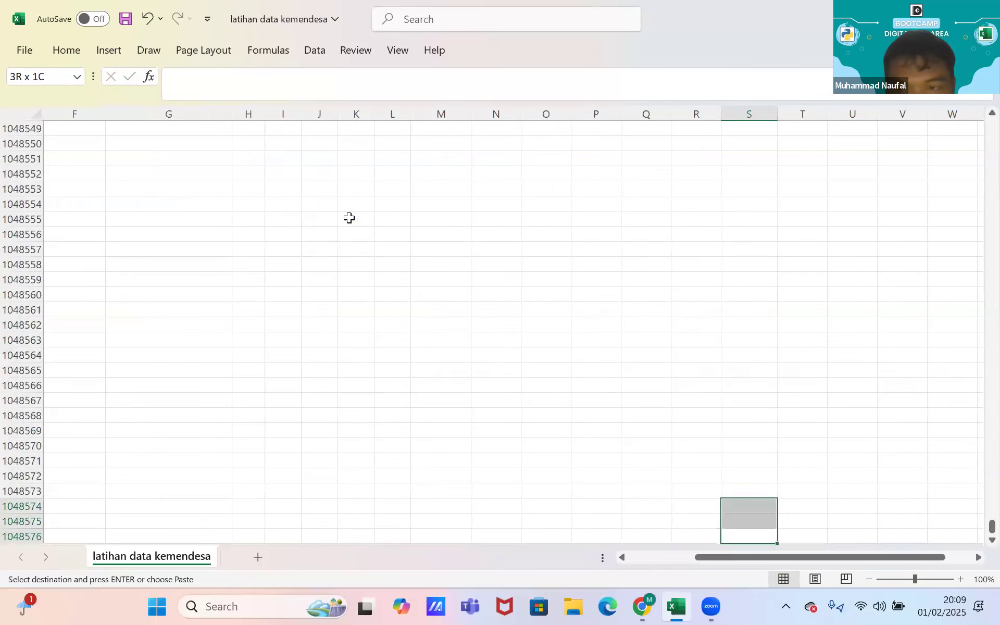
{"action": "key", "text": "ctrl+Up"}
{"action": "key", "text": "Down"}
{"action": "key", "text": "Up"}
{"action": "key", "text": "Up"}
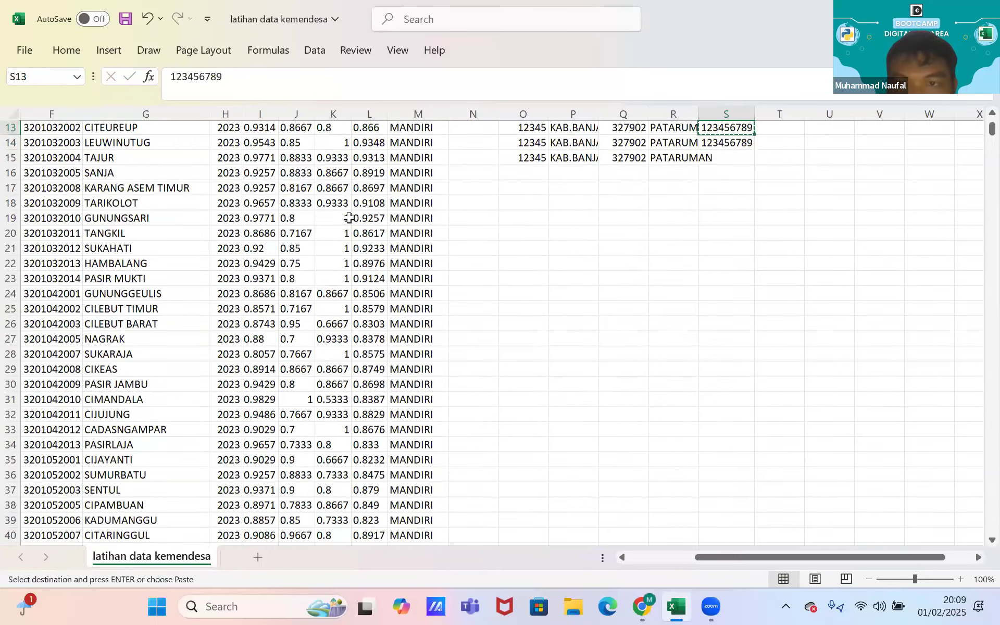
{"action": "key", "text": "Up"}
{"action": "key", "text": "Down"}
{"action": "key", "text": "Down"}
{"action": "key", "text": "ctrl+c"}
{"action": "key", "text": "Down"}
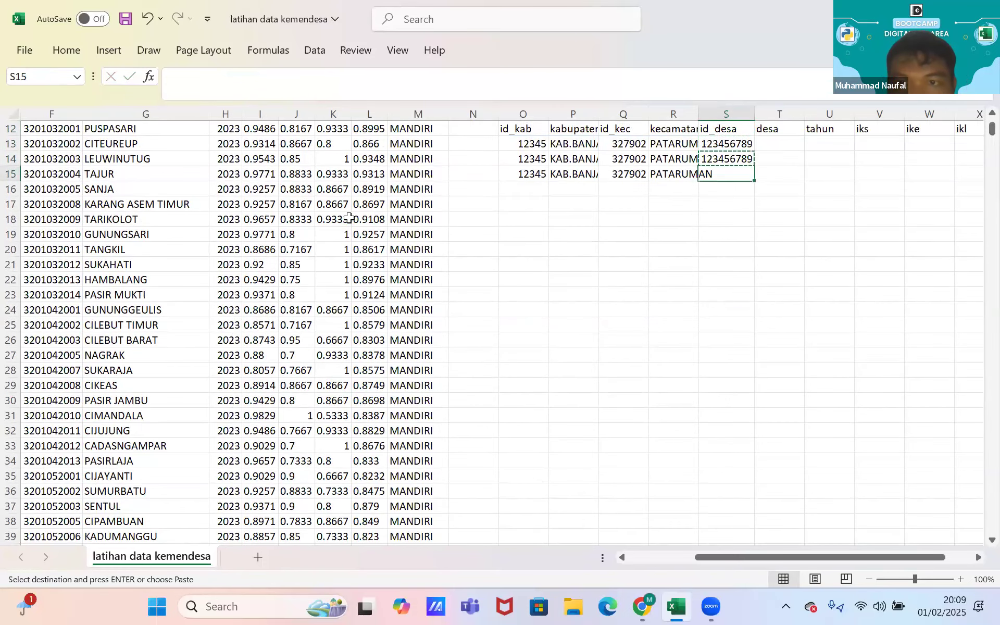
{"action": "key", "text": "ctrl+v"}
- Enter TEMPAT TINGGAL under the desa header in T13
{"action": "key", "text": "Up"}
{"action": "key", "text": "Up"}
{"action": "key", "text": "Right"}
{"action": "type", "text": "TE"}
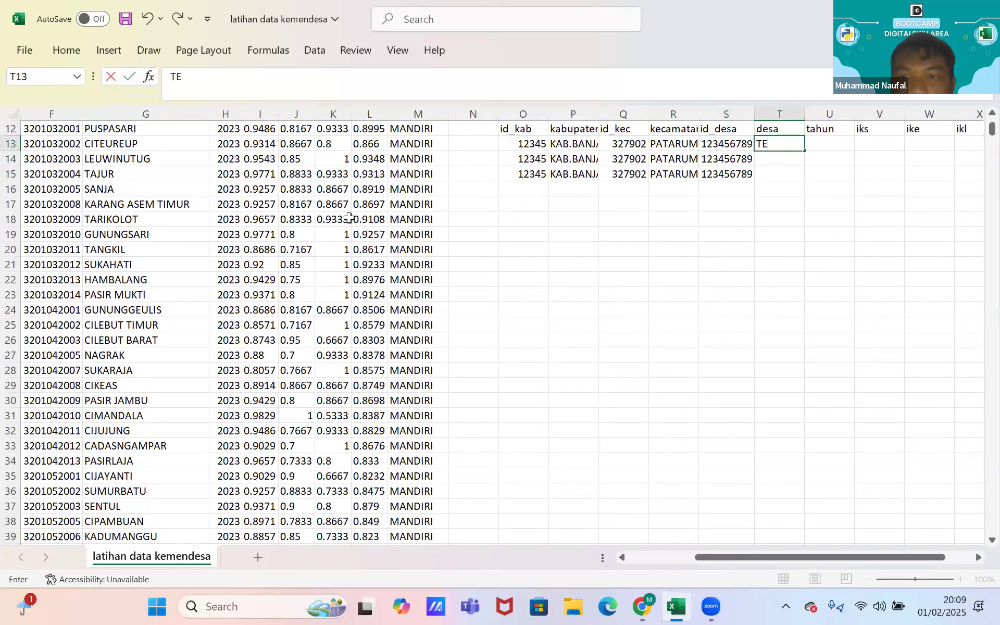
{"action": "type", "text": "MPAT TINGGAL"}
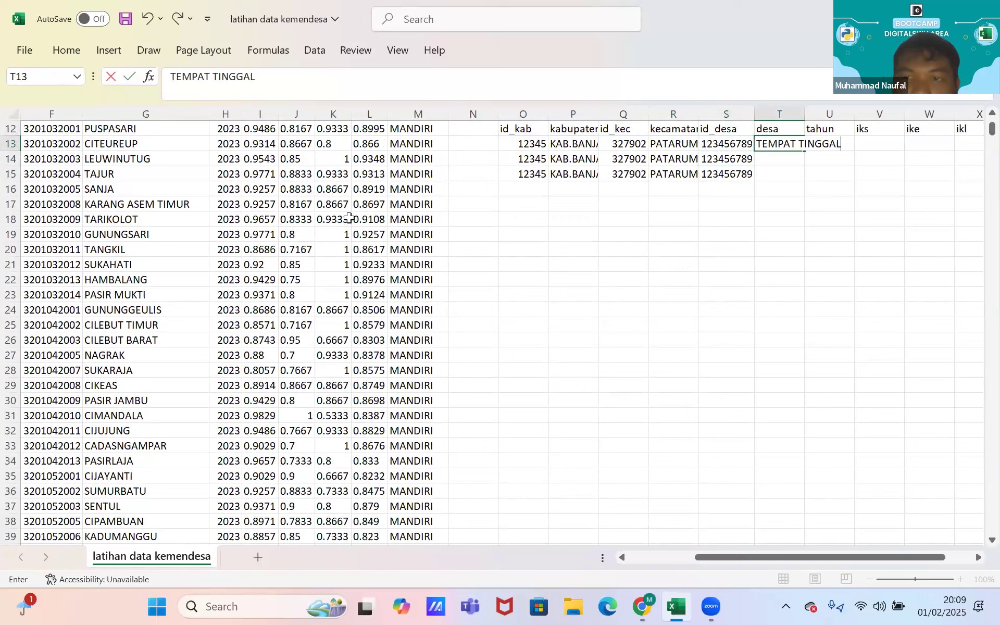
{"action": "key", "text": "Return"}
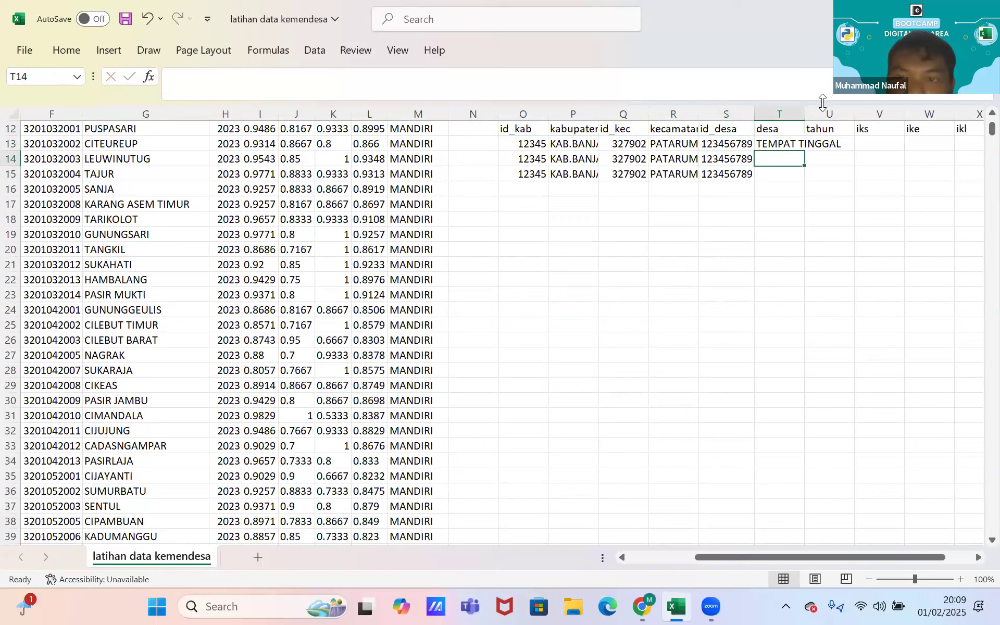
- Widen column T and enter DESA A, DESA B and DESA C in T13, T14 and T15
{"action": "left_click_drag", "start_coordinate": [810, 110], "coordinate": [860, 109]}
{"action": "left_click", "coordinate": [801, 143]}
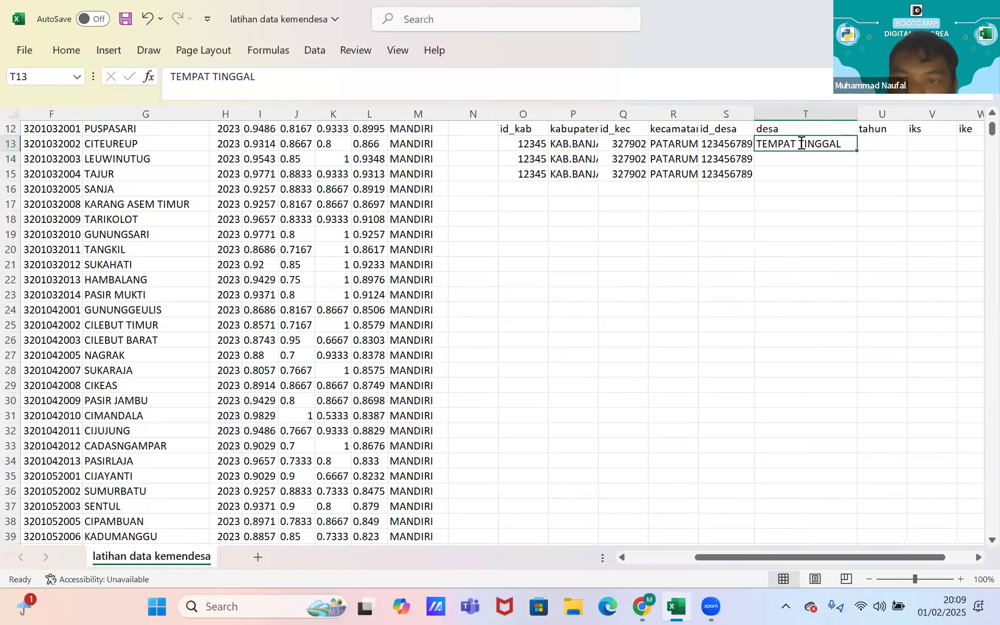
{"action": "key", "text": "BackSpace"}
{"action": "type", "text": "DE"}
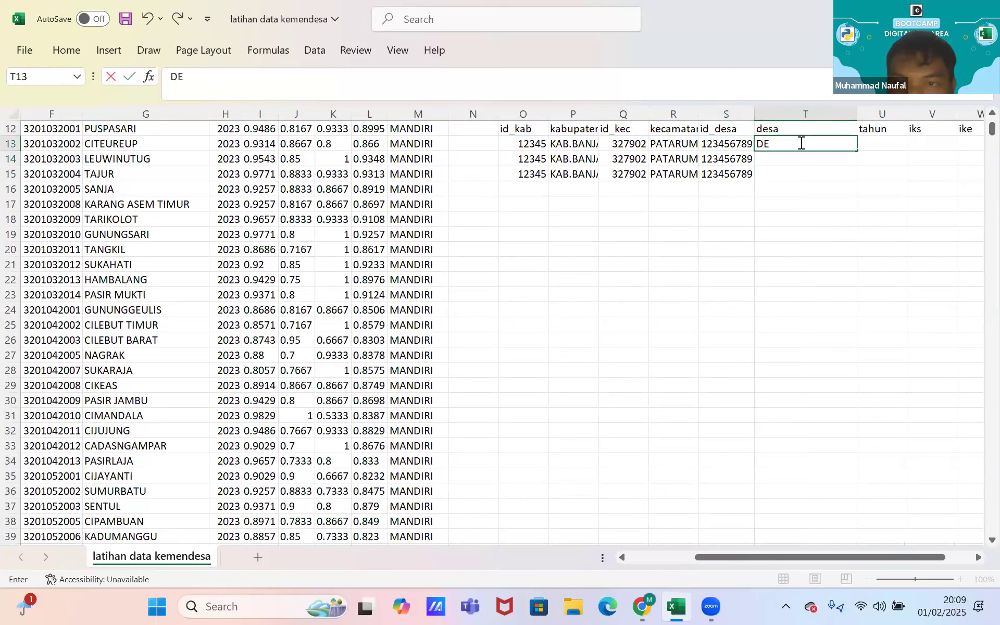
{"action": "type", "text": "SA A"}
{"action": "key", "text": "Return"}
{"action": "type", "text": "DESA B"}
{"action": "key", "text": "Return"}
{"action": "type", "text": "DESA C"}
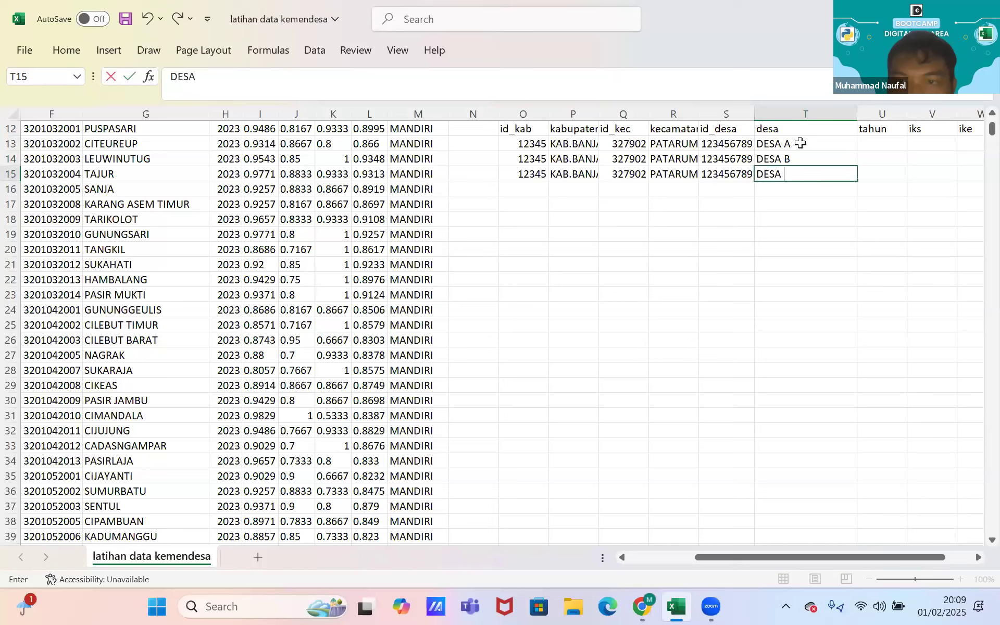
{"action": "key", "text": "Return"}
- Enter 2023 under the tahun header in U13, U14 and U15
{"action": "key", "text": "Up"}
{"action": "key", "text": "Up"}
{"action": "key", "text": "Up"}
{"action": "key", "text": "Right"}
{"action": "type", "text": "20"}
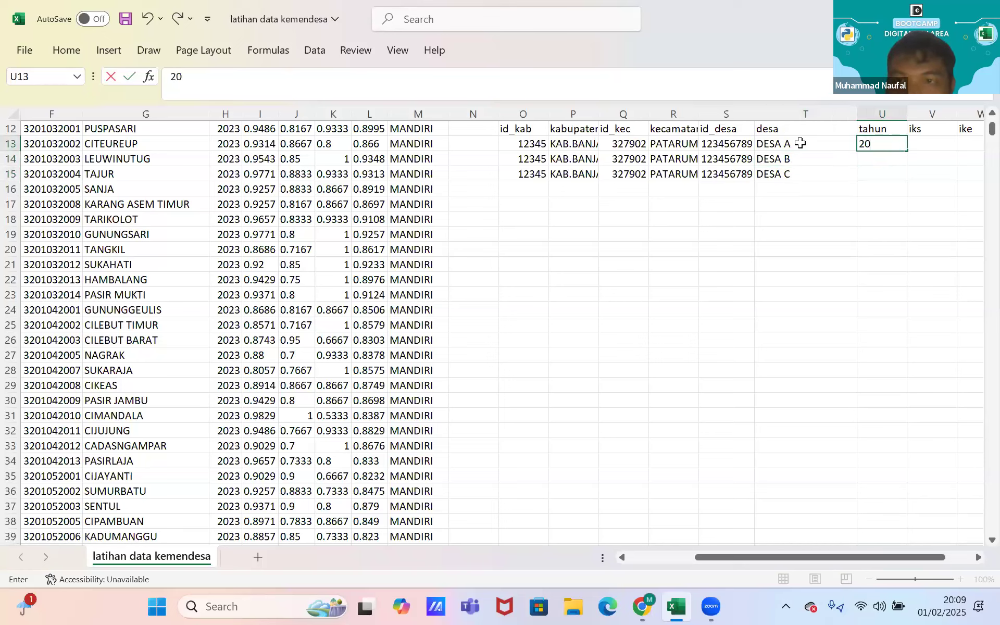
{"action": "type", "text": "23"}
{"action": "key", "text": "Return"}
{"action": "type", "text": "2023"}
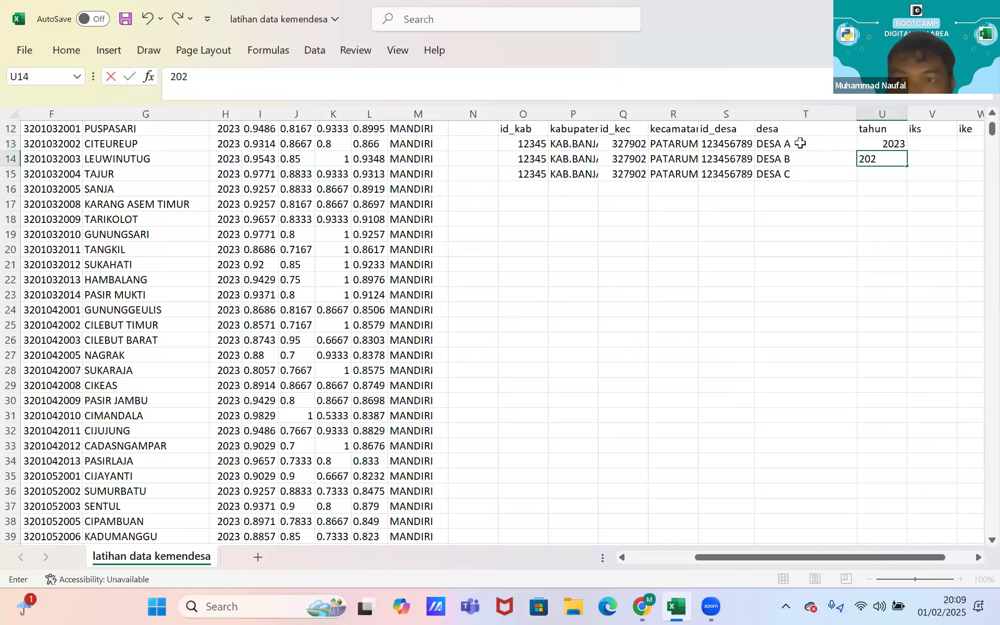
{"action": "key", "text": "Return"}
{"action": "type", "text": "2023"}
{"action": "key", "text": "Return"}
- Enter 1 under iks, ike, ikl and idm for the DESA A row, V13 through Y13
{"action": "key", "text": "Up"}
{"action": "key", "text": "Up"}
{"action": "key", "text": "Up"}
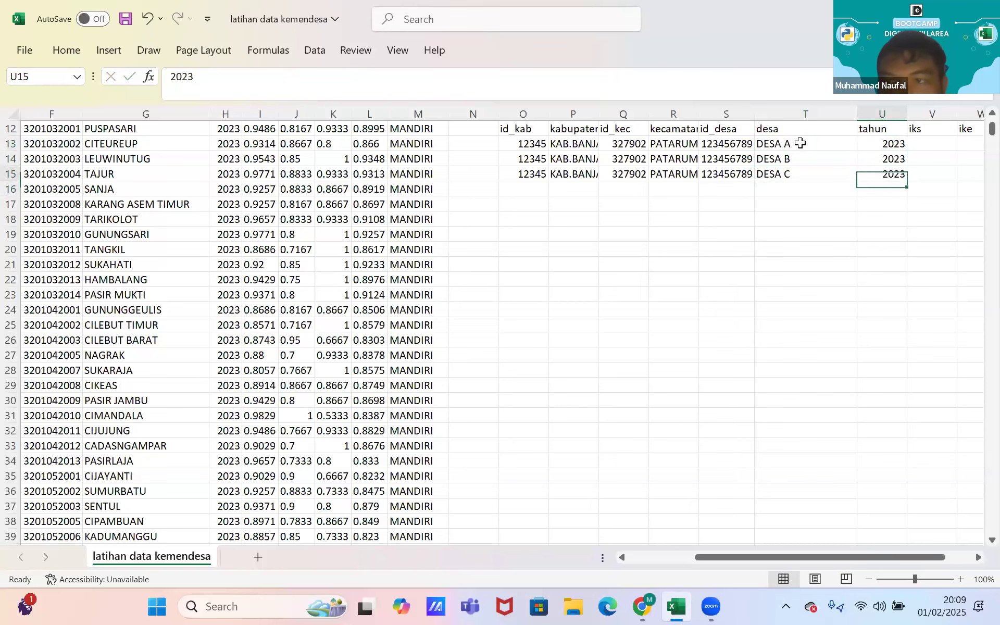
{"action": "key", "text": "Right"}
{"action": "key", "text": "Right"}
{"action": "key", "text": "Right"}
{"action": "key", "text": "Left"}
{"action": "key", "text": "Left"}
{"action": "type", "text": "1"}
{"action": "key", "text": "Right"}
{"action": "type", "text": "1"}
{"action": "key", "text": "Right"}
{"action": "type", "text": "1"}
{"action": "key", "text": "Right"}
{"action": "type", "text": "1"}
{"action": "key", "text": "Return"}
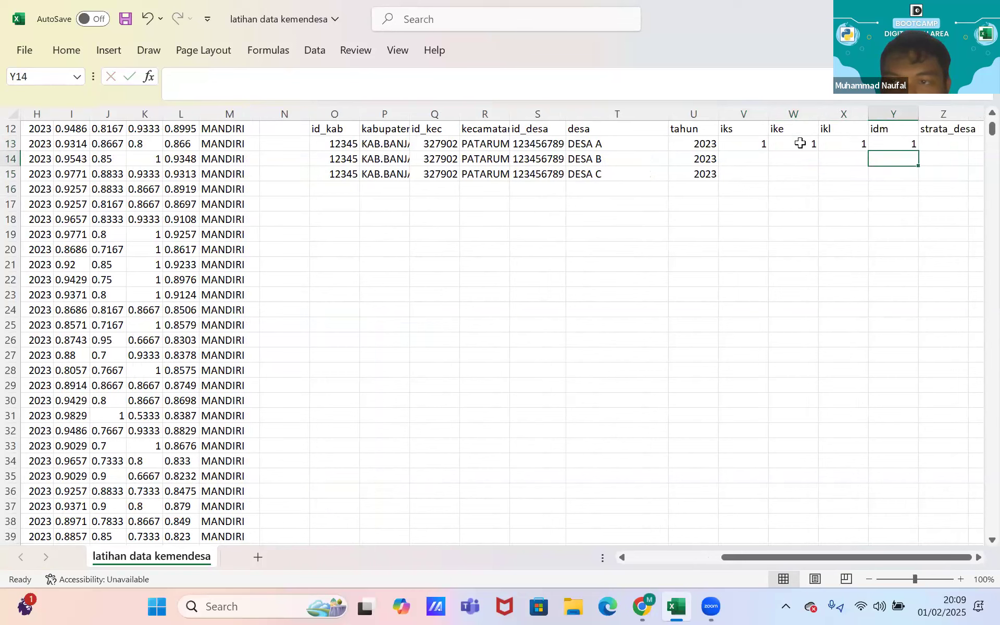
- Enter 1 in each of the four index columns of the DESA B row, V14 through Y14
{"action": "type", "text": "1"}
{"action": "key", "text": "Left"}
{"action": "type", "text": "1"}
{"action": "key", "text": "Left"}
{"action": "type", "text": "1"}
{"action": "key", "text": "Left"}
{"action": "type", "text": "1"}
{"action": "key", "text": "Return"}
- Enter 1 in each of the four index columns of the DESA C row, V15 through Y15
{"action": "type", "text": "1"}
{"action": "key", "text": "Right"}
{"action": "type", "text": "1"}
{"action": "key", "text": "Right"}
{"action": "type", "text": "1"}
{"action": "key", "text": "Right"}
{"action": "type", "text": "1"}
{"action": "key", "text": "Right"}
- Enter MANDIRI under the strata_desa header in Z13 and copy it to Z14 and Z15
{"action": "key", "text": "Up"}
{"action": "key", "text": "Up"}
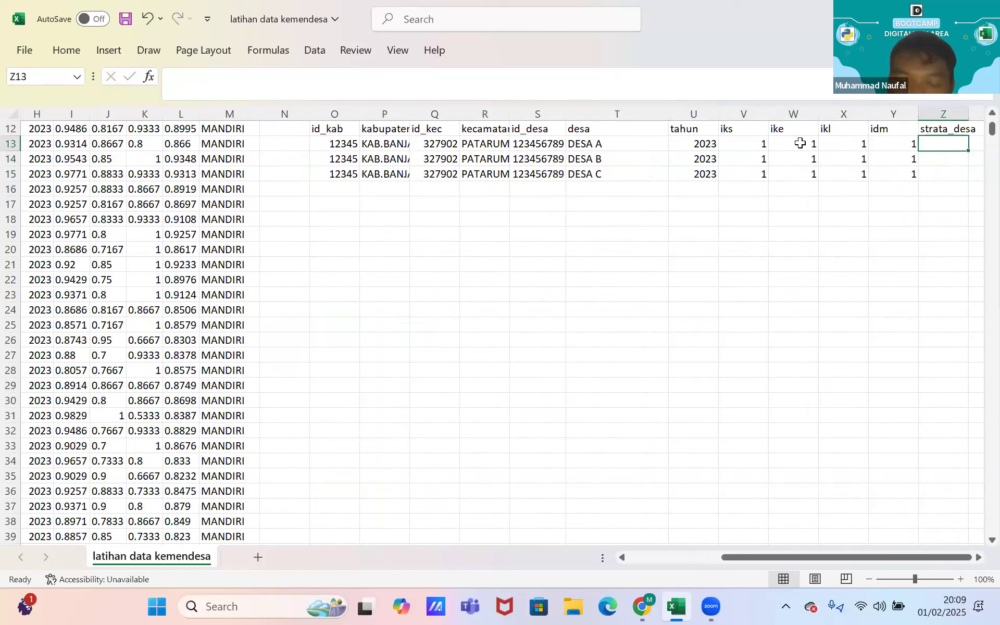
{"action": "type", "text": "MANDIRI"}
{"action": "key", "text": "Return"}
{"action": "key", "text": "Up"}
{"action": "key", "text": "ctrl+c"}
{"action": "key", "text": "Down"}
{"action": "key", "text": "ctrl+v"}
{"action": "key", "text": "Down"}
{"action": "key", "text": "ctrl+v"}
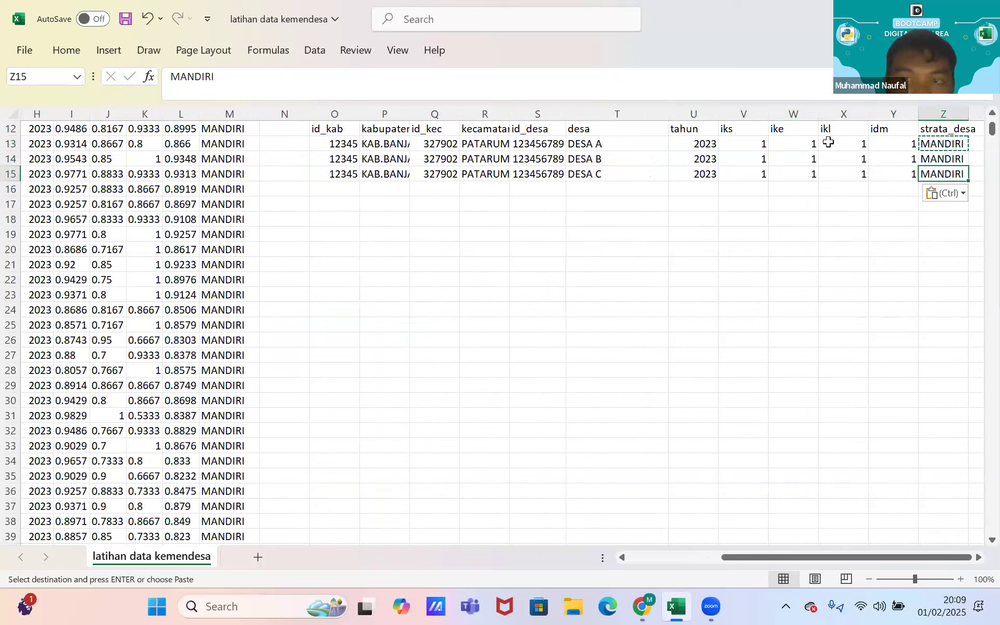
- Widen column P so the kabupaten header and names fit in full
{"action": "scroll", "coordinate": [977, 145], "scroll_direction": "up", "scroll_amount": 4}
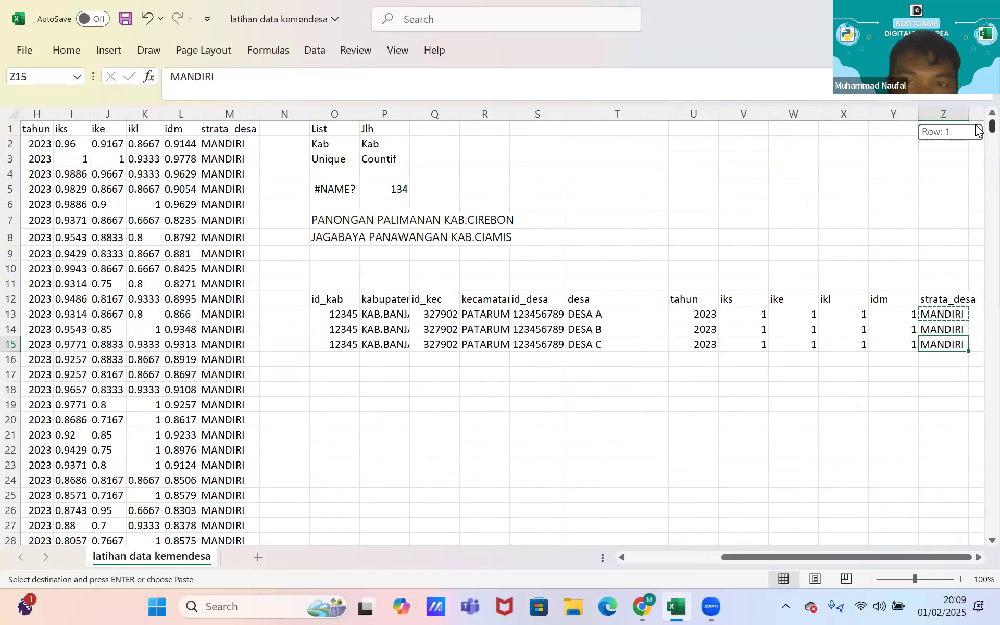
{"action": "left_click", "coordinate": [760, 204]}
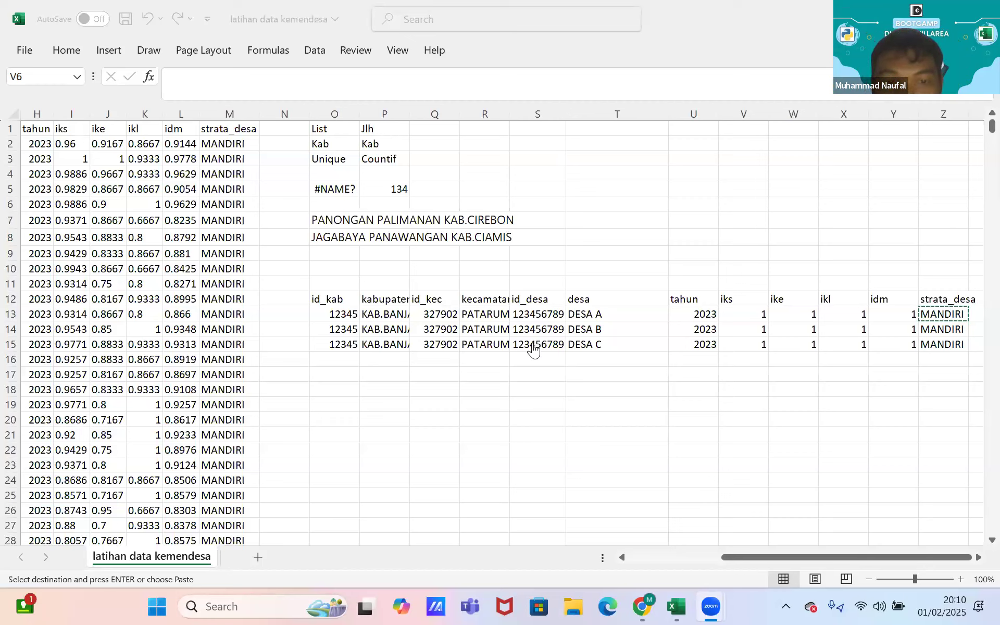
{"action": "left_click_drag", "start_coordinate": [409, 113], "coordinate": [452, 119]}
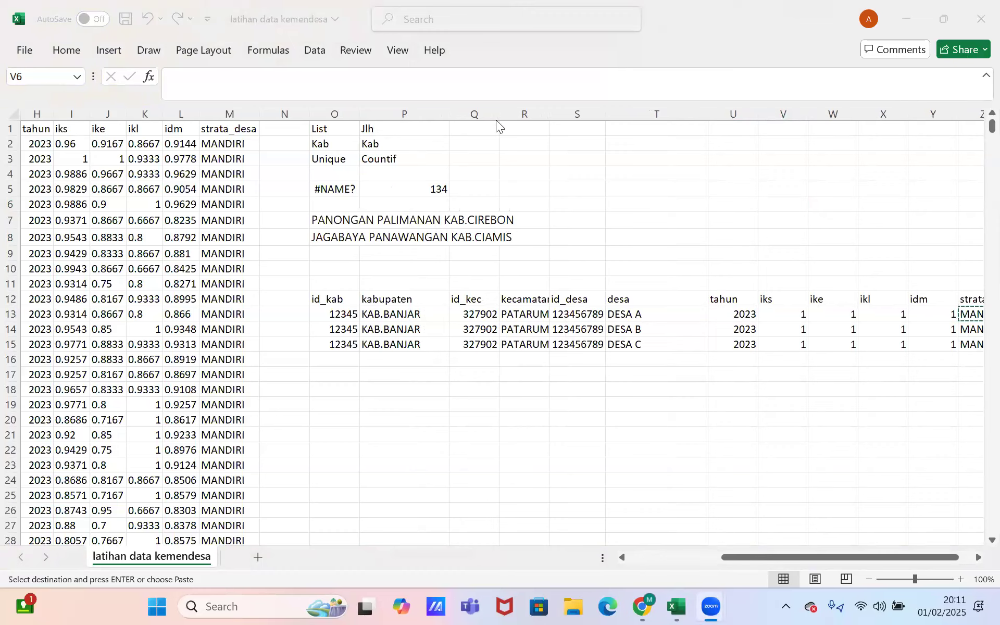
{"action": "left_click", "coordinate": [343, 217]}
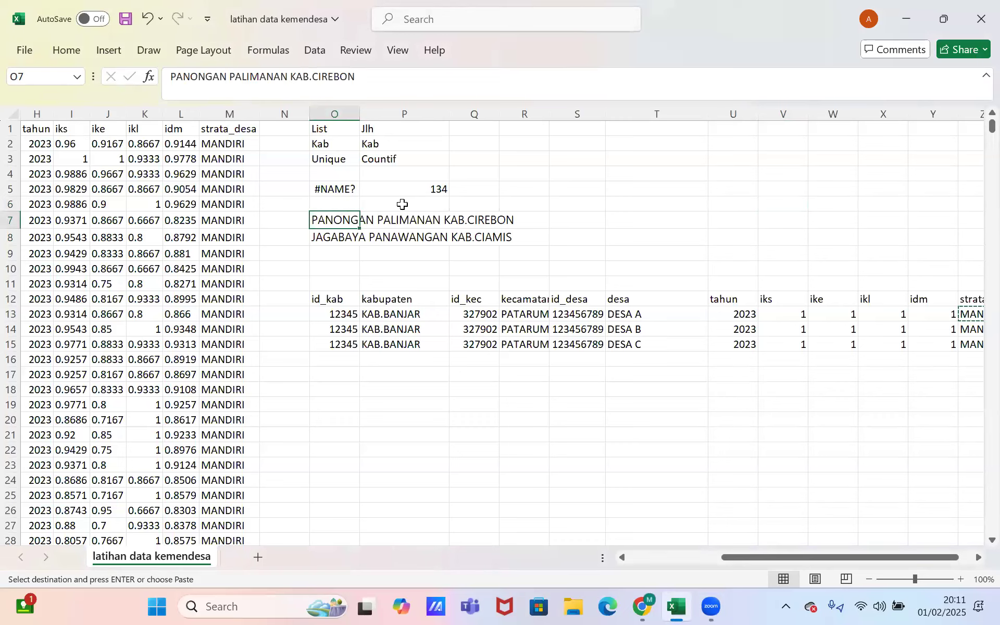
{"action": "left_click", "coordinate": [346, 236]}
{"action": "left_click", "coordinate": [347, 216]}
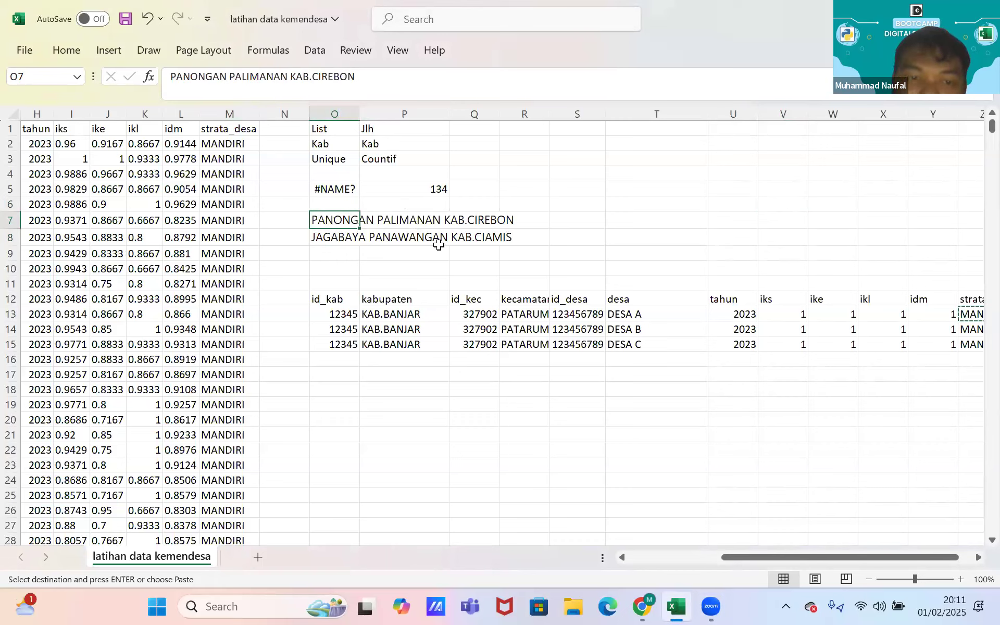
- Select the whole village dataset and open its record form
{"action": "left_click", "coordinate": [39, 204]}
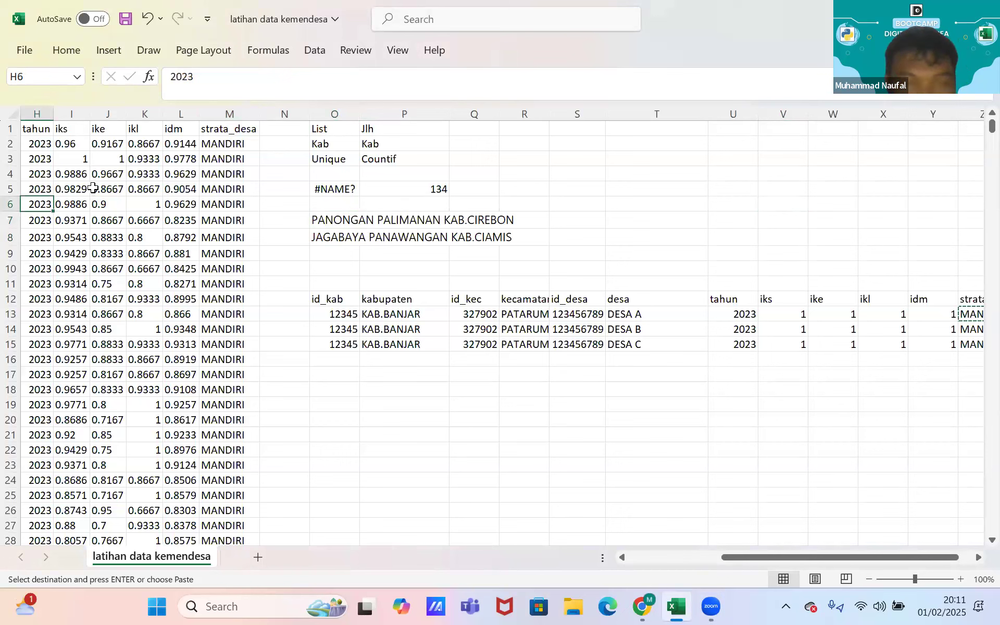
{"action": "key", "text": "ctrl+a"}
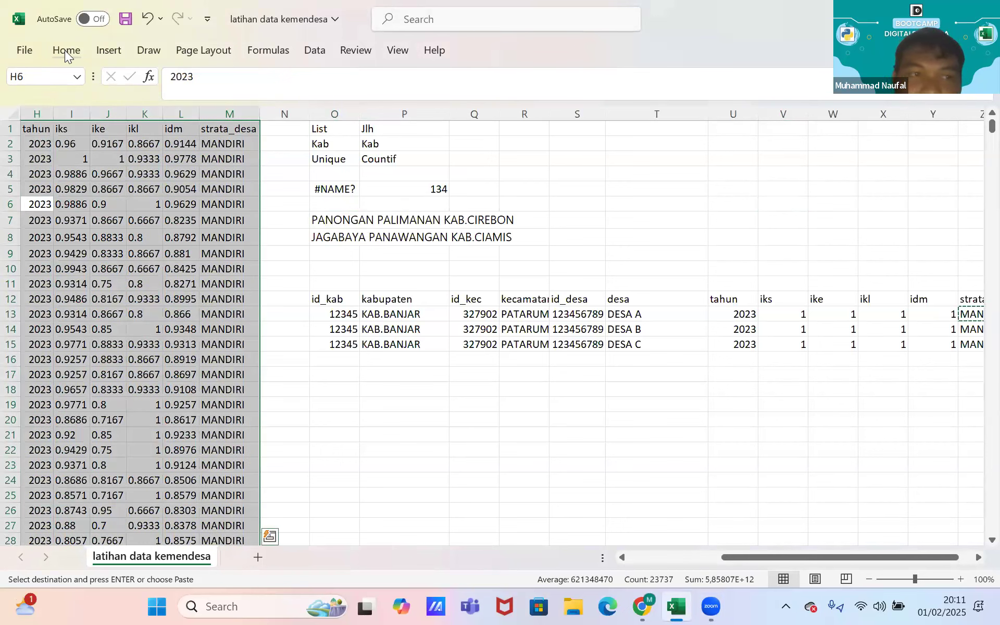
{"action": "left_click", "coordinate": [67, 51]}
{"action": "left_click", "coordinate": [854, 96]}
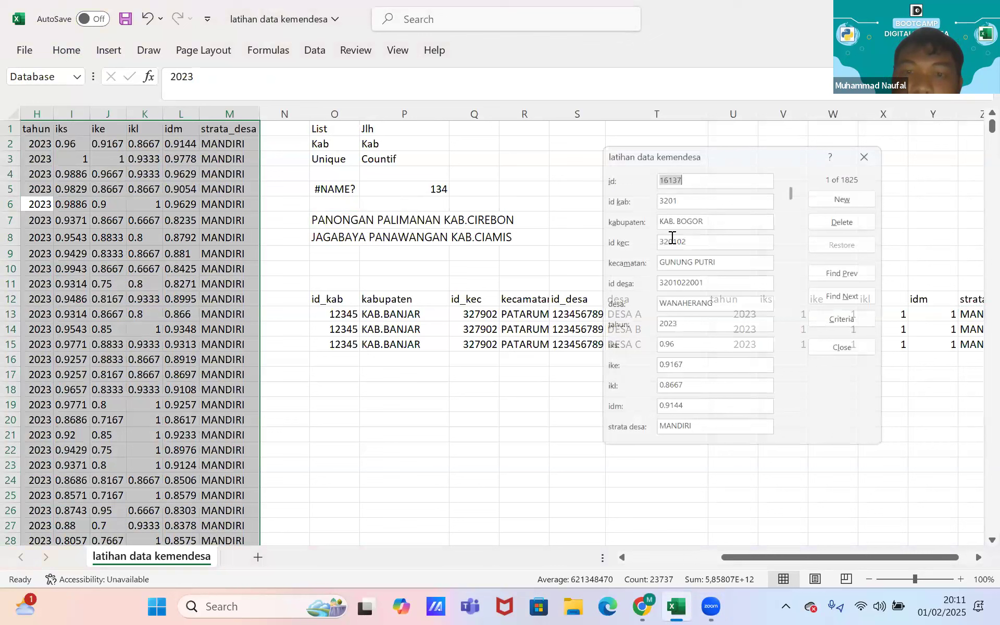
- Set the record form's search criteria to desa panongan, kecamatan palimanan and kabupaten KAB.CIREBON
{"action": "left_click", "coordinate": [851, 320]}
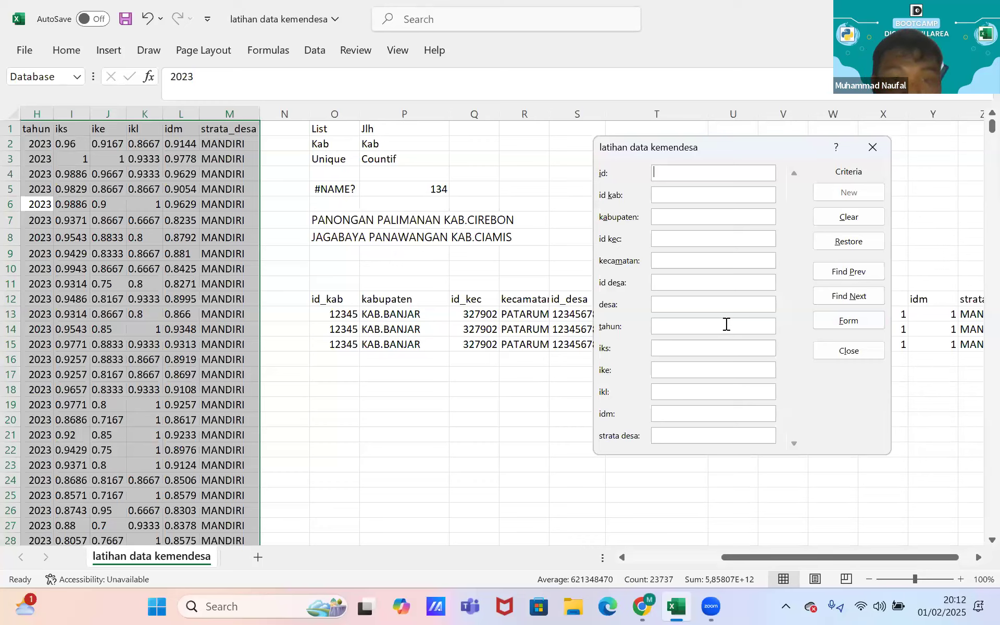
{"action": "left_click", "coordinate": [694, 284]}
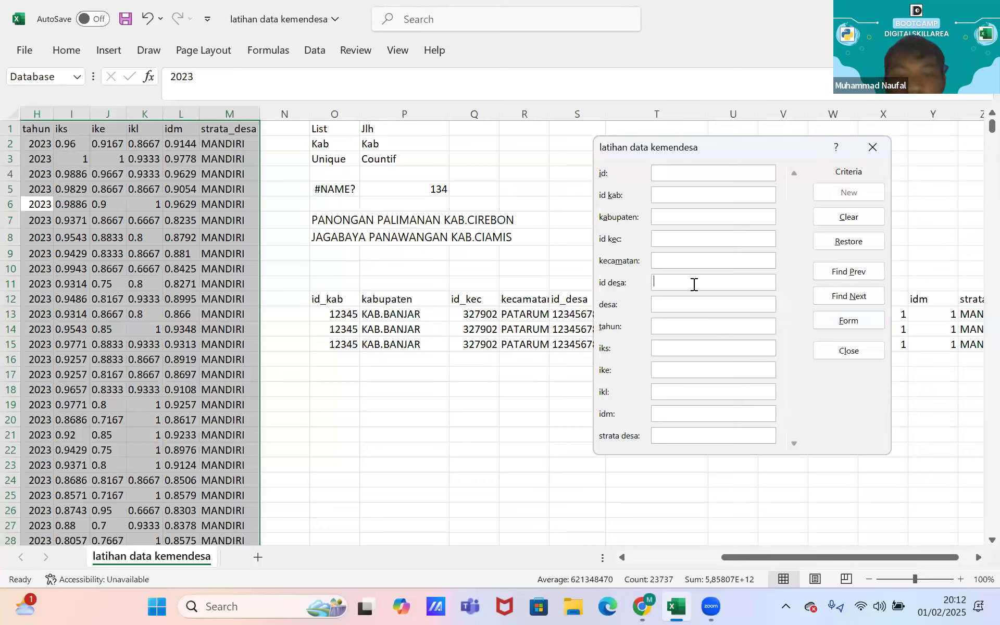
{"action": "type", "text": "panongan"}
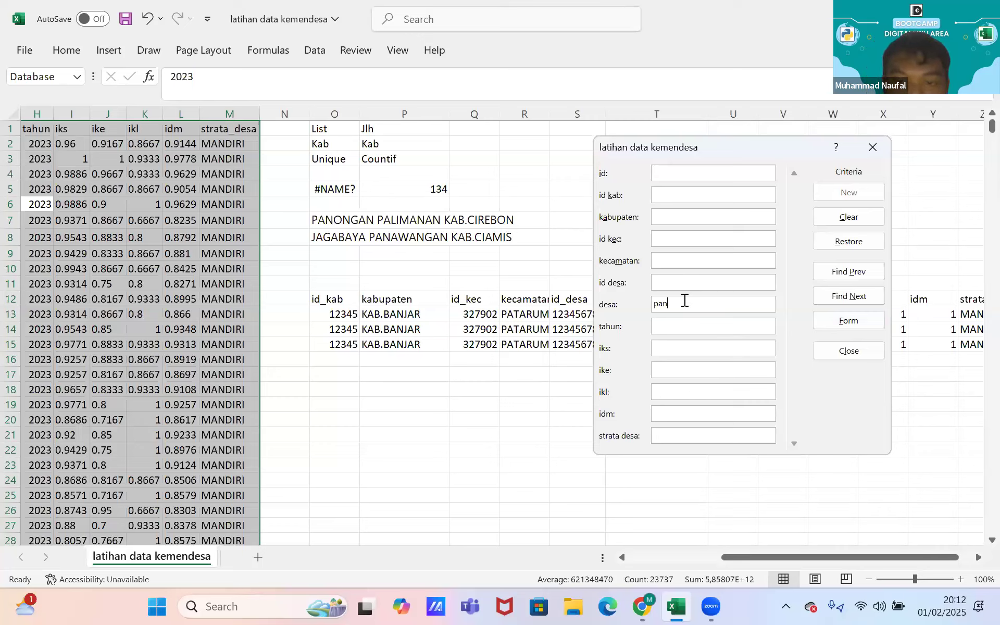
{"action": "left_click", "coordinate": [681, 259]}
{"action": "type", "text": "palimanan"}
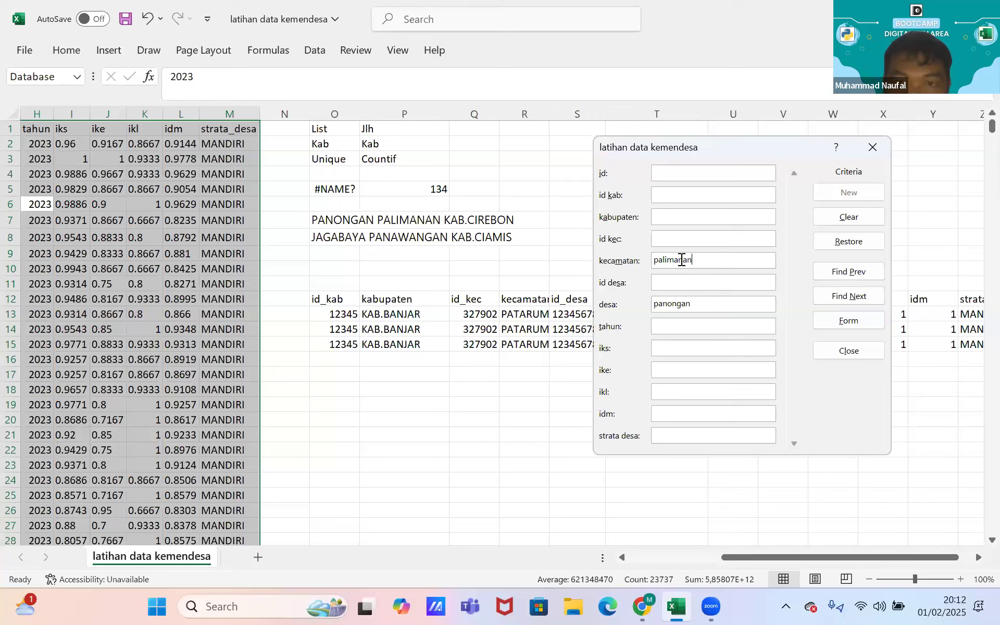
{"action": "left_click", "coordinate": [672, 212]}
{"action": "type", "text": "KAB"}
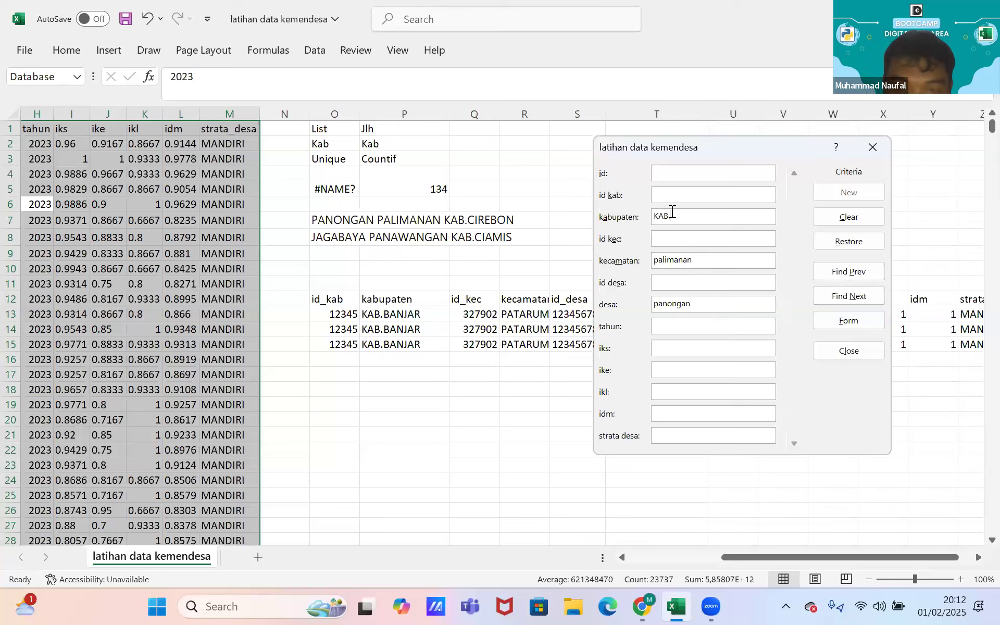
{"action": "type", "text": ".CIREBON"}
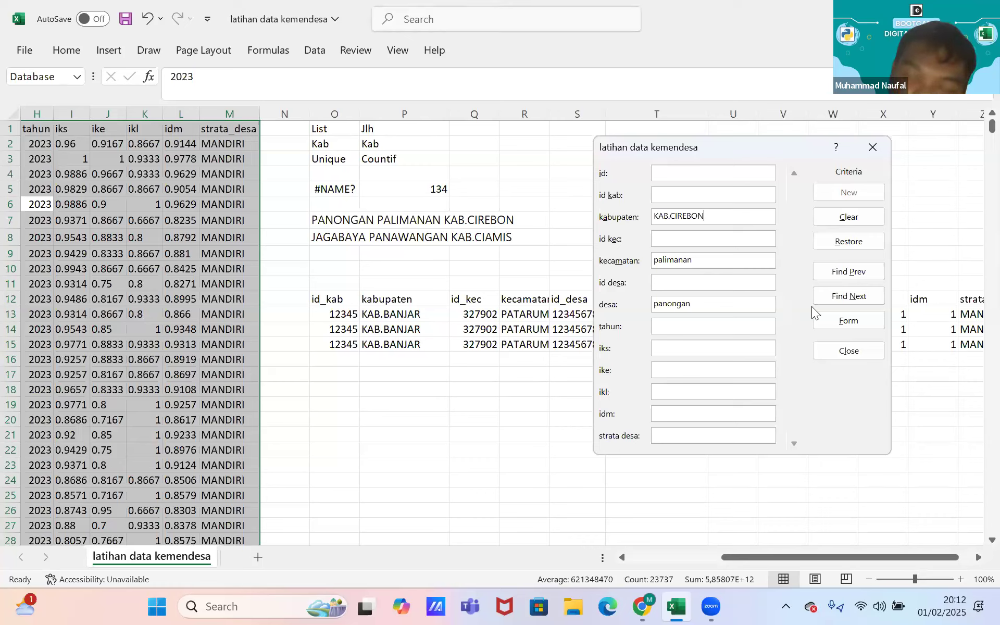
- Search the records for a match to the entered village criteria, rechecking the criteria and repeating the search
{"action": "left_click", "coordinate": [840, 293]}
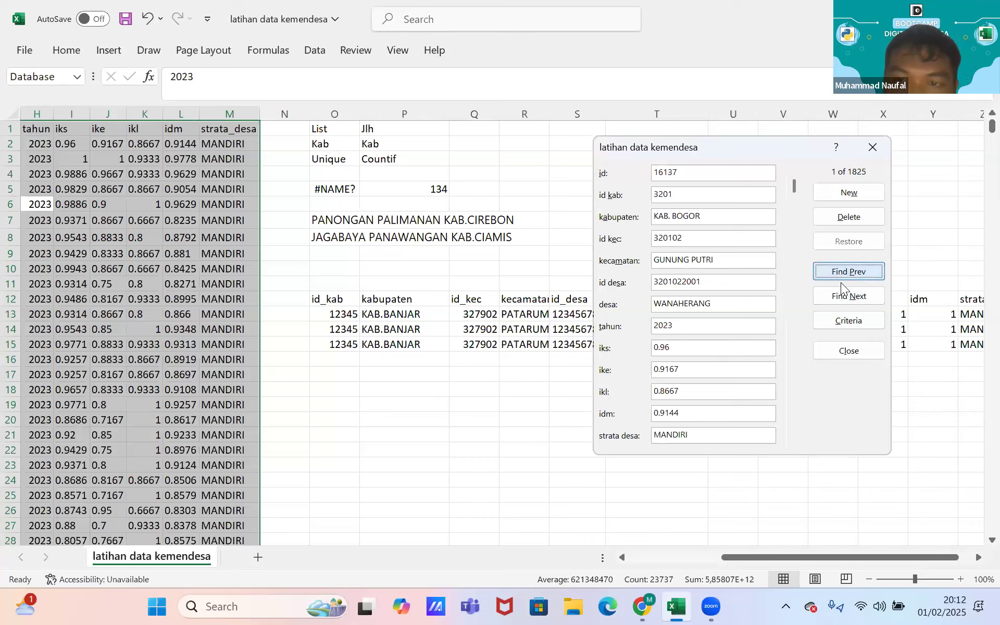
{"action": "left_click", "coordinate": [846, 319]}
{"action": "left_click", "coordinate": [846, 296]}
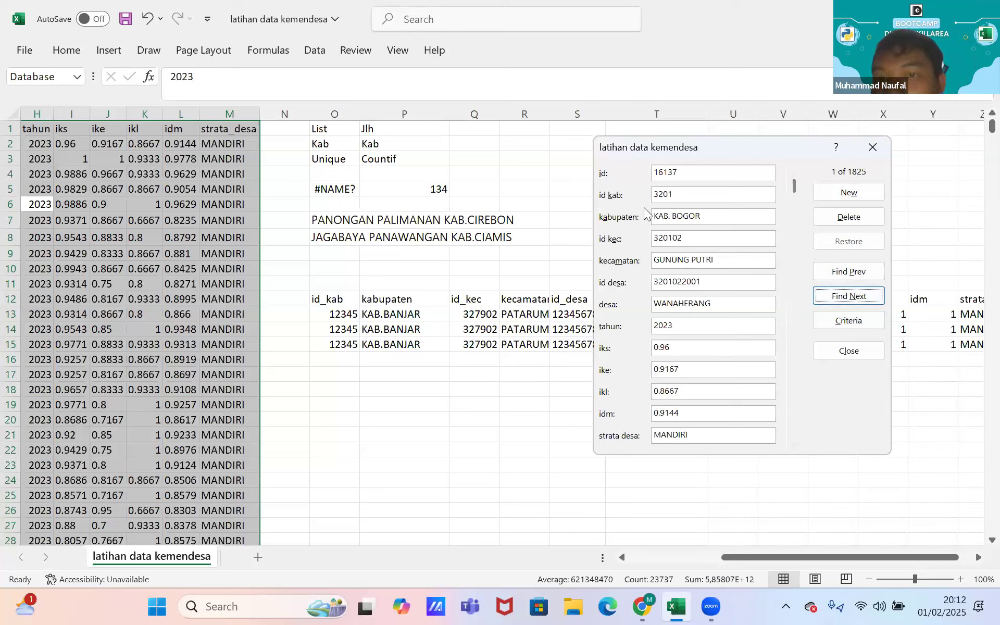
{"action": "left_click", "coordinate": [842, 321]}
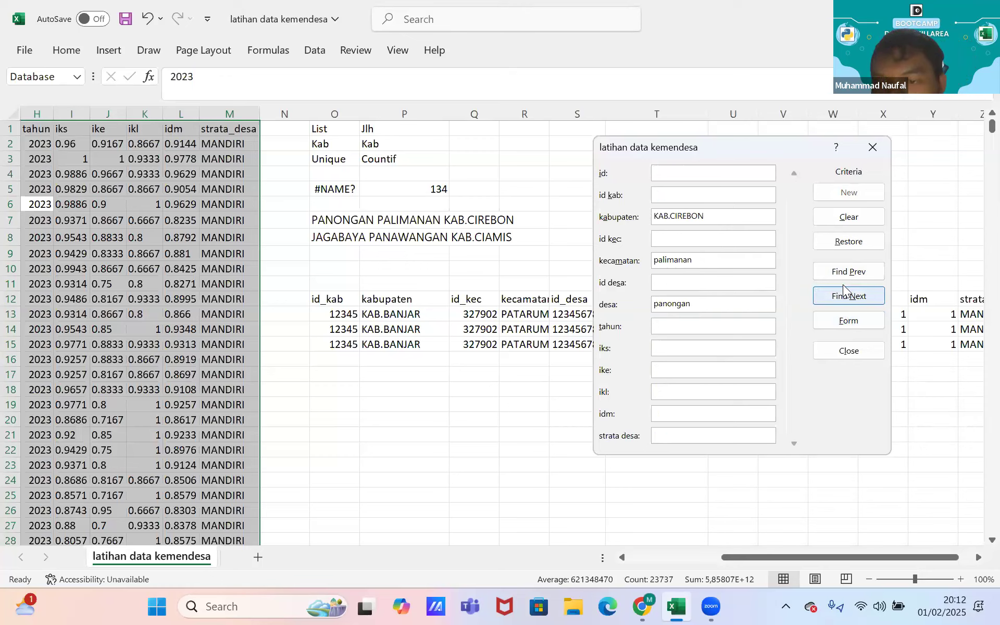
{"action": "left_click", "coordinate": [844, 293]}
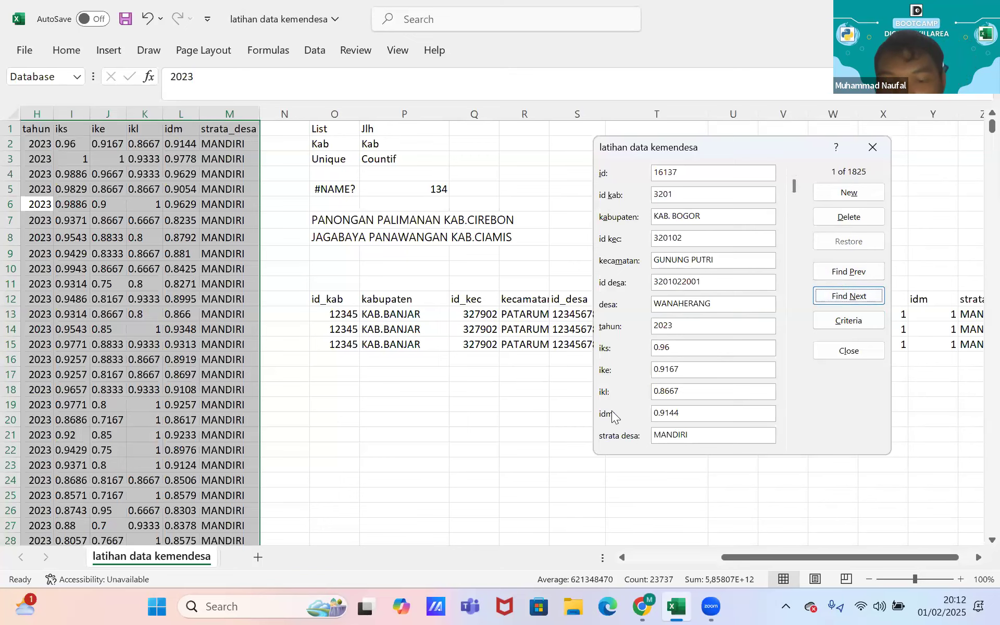
- Open the workbook latihan data kemendesa countif and close the record form of the current workbook
{"action": "left_click", "coordinate": [277, 600]}
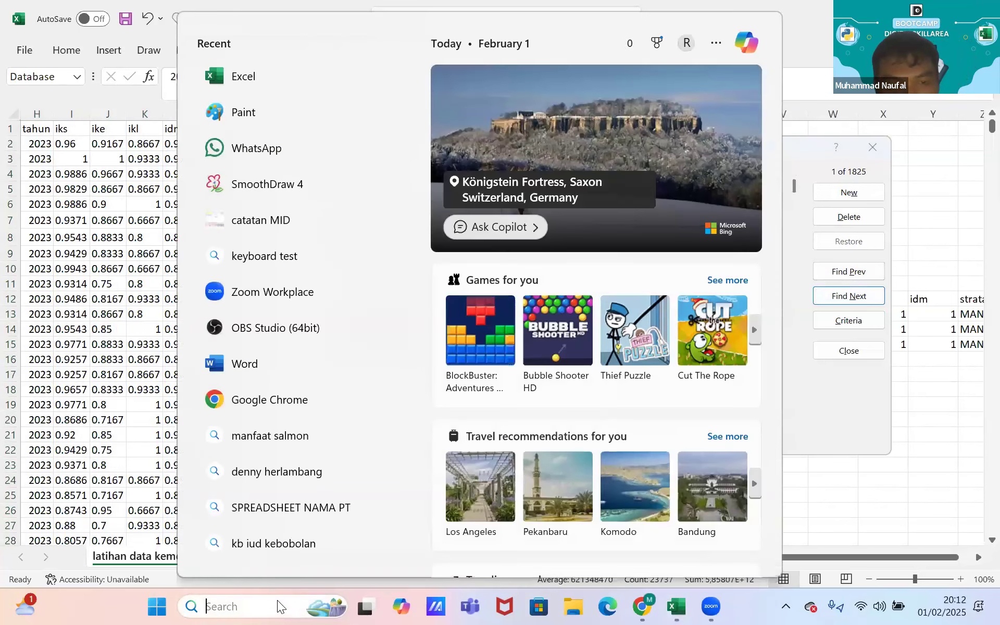
{"action": "type", "text": "latiha"}
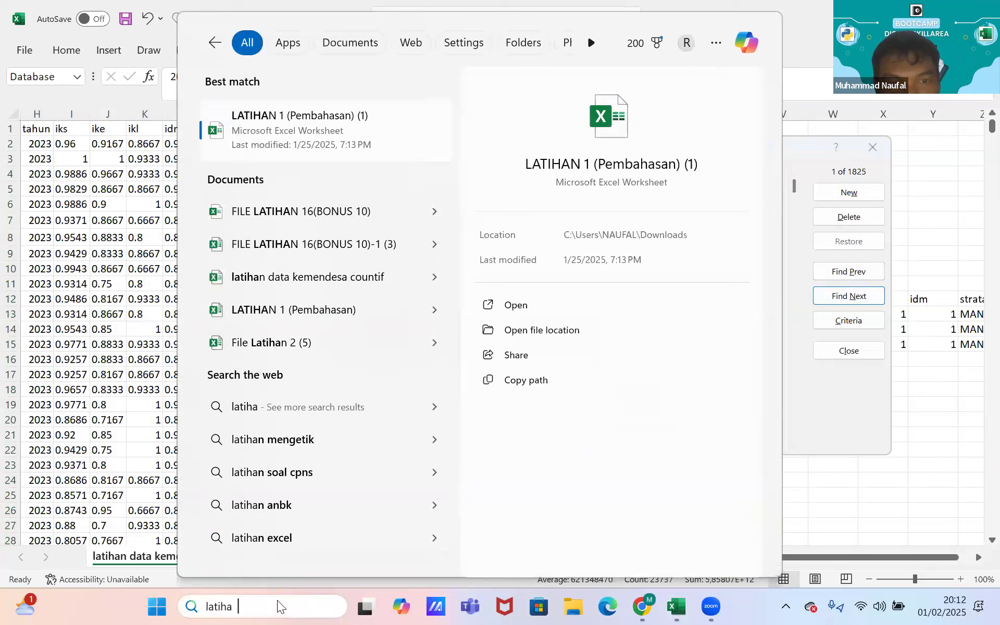
{"action": "left_click", "coordinate": [368, 279]}
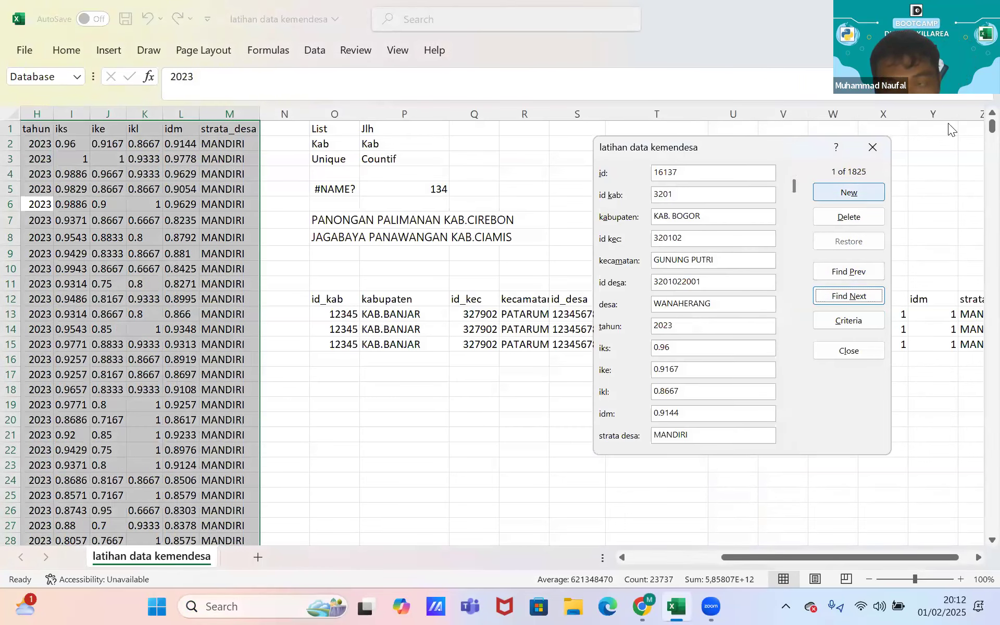
{"action": "left_click", "coordinate": [869, 145]}
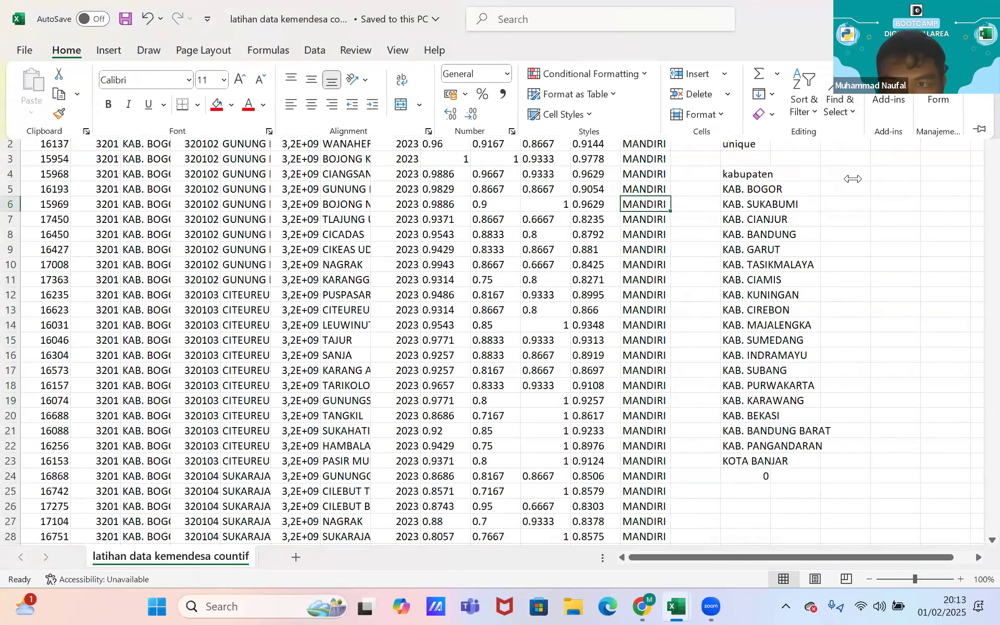
- Select the whole village dataset in the countif workbook and open its record form
{"action": "left_click", "coordinate": [266, 222]}
{"action": "key", "text": "ctrl+a"}
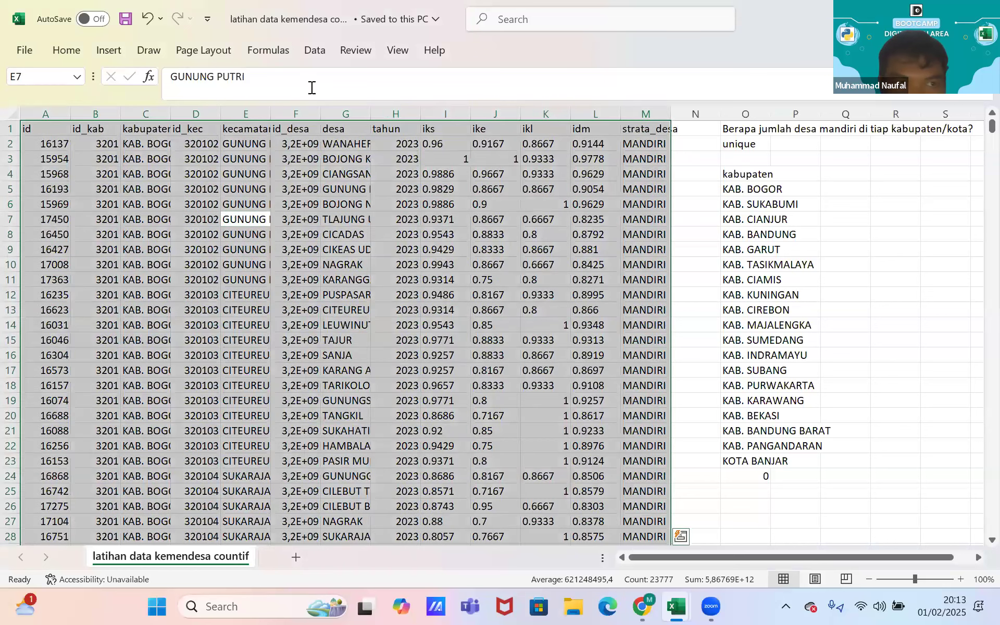
{"action": "left_click", "coordinate": [68, 54]}
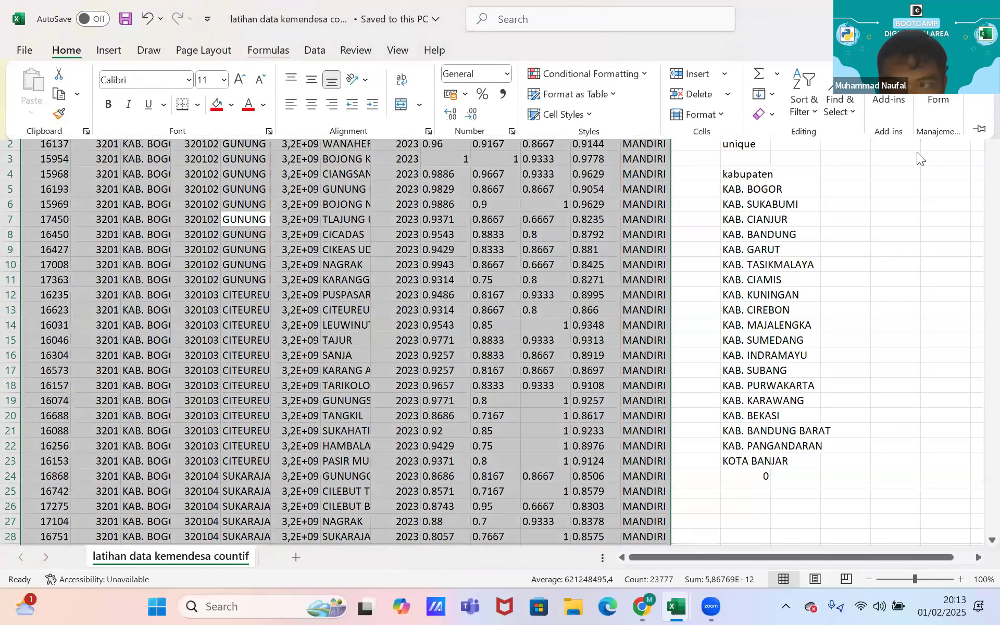
{"action": "left_click", "coordinate": [938, 101]}
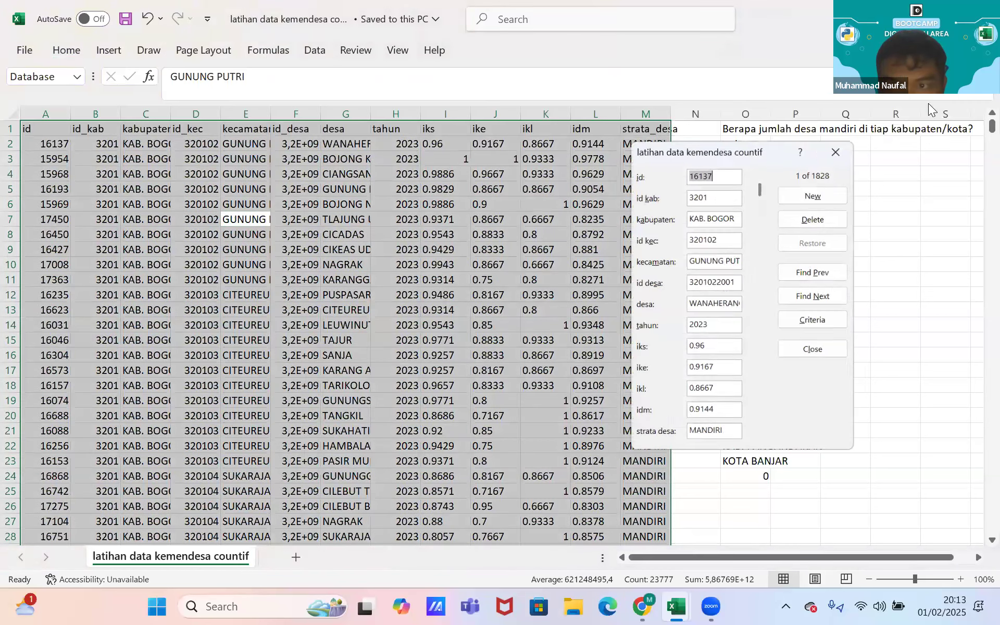
- Find the record for desa PANONGAN in kecamatan PALIMANAN through form criteria and delete it
{"action": "left_click", "coordinate": [812, 319]}
{"action": "left_click", "coordinate": [802, 319]}
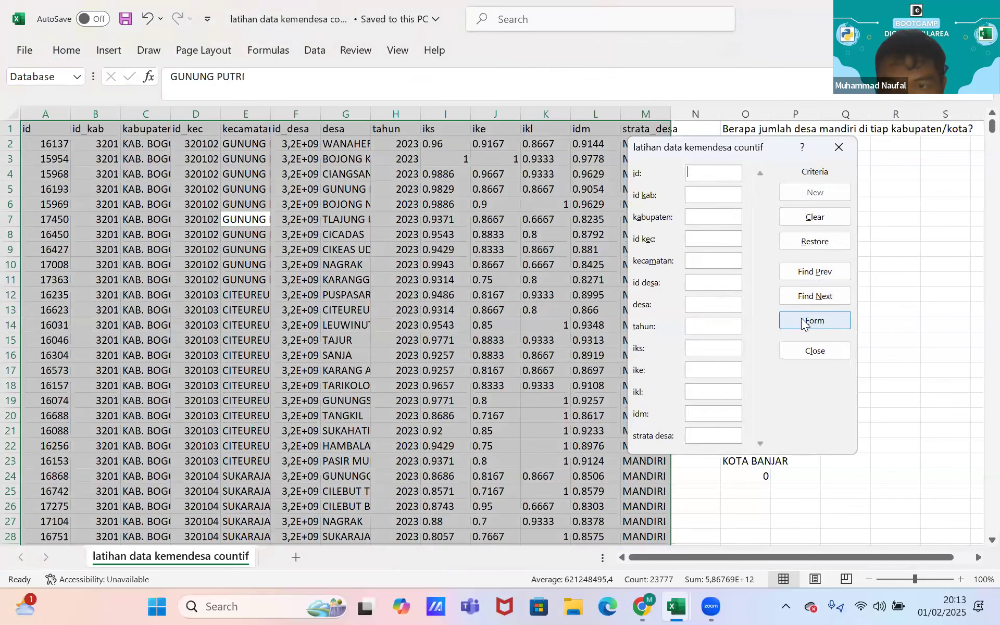
{"action": "left_click", "coordinate": [684, 213]}
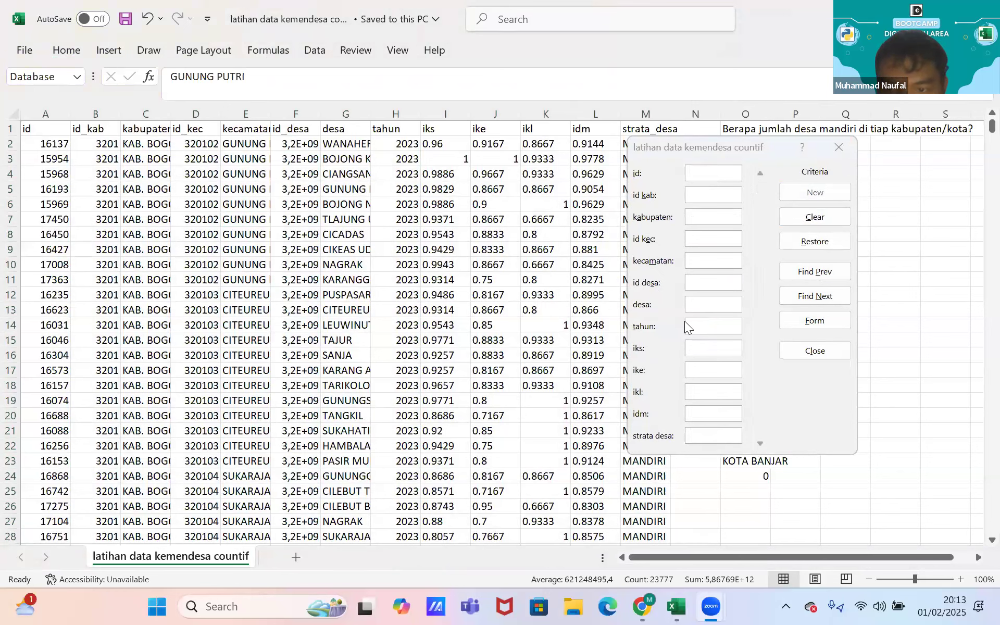
{"action": "left_click", "coordinate": [708, 306]}
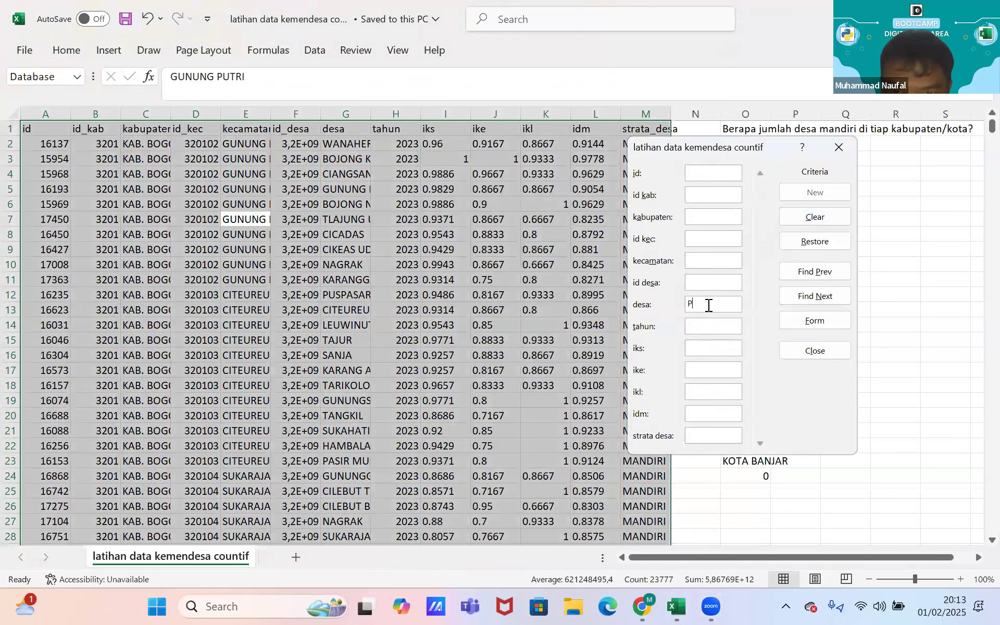
{"action": "type", "text": "PANONGAN"}
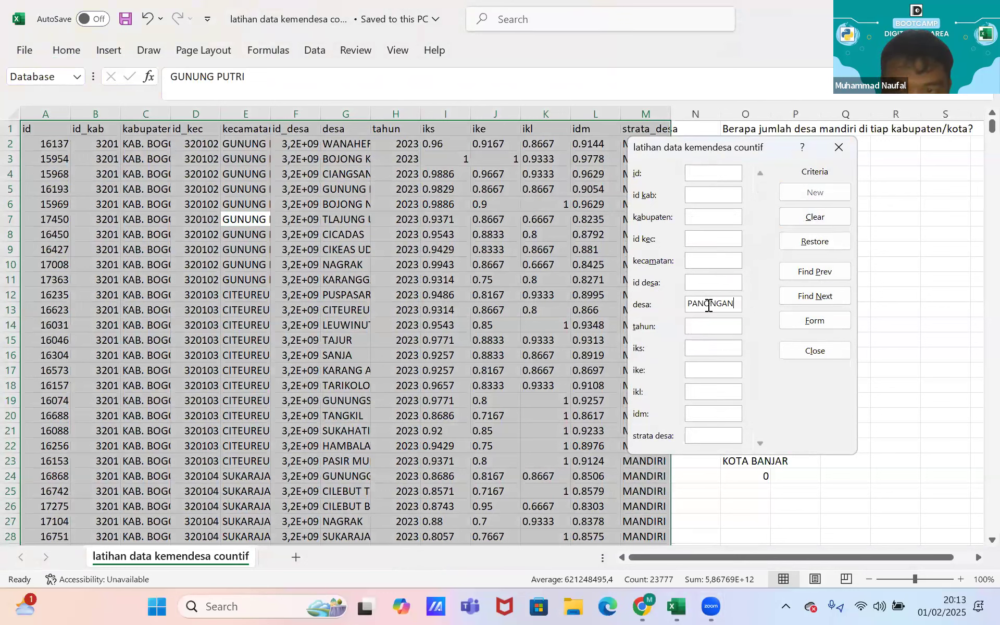
{"action": "left_click", "coordinate": [705, 263]}
{"action": "type", "text": "PALIMANAN"}
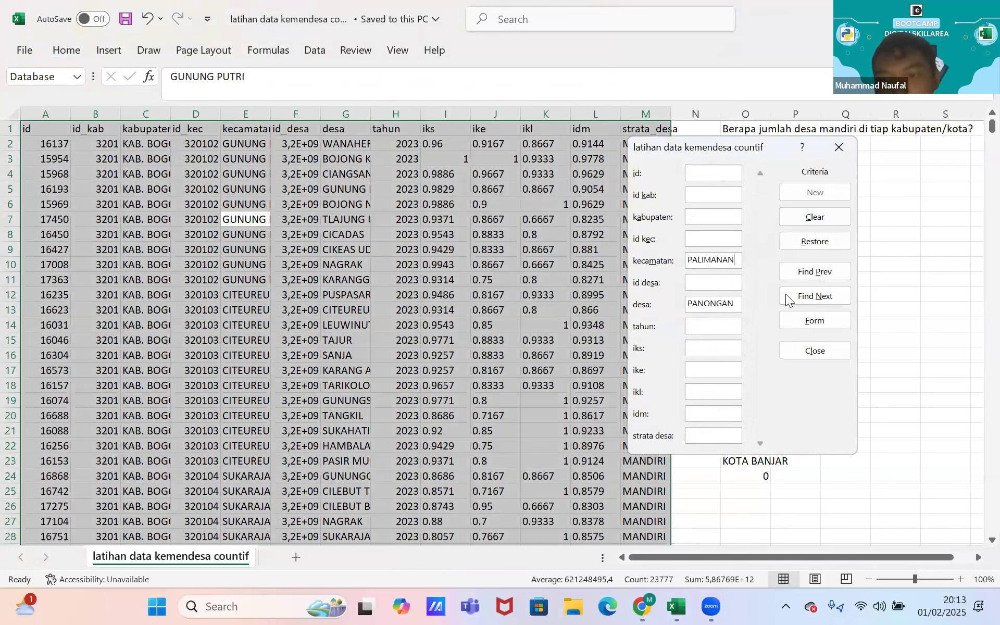
{"action": "left_click", "coordinate": [797, 299]}
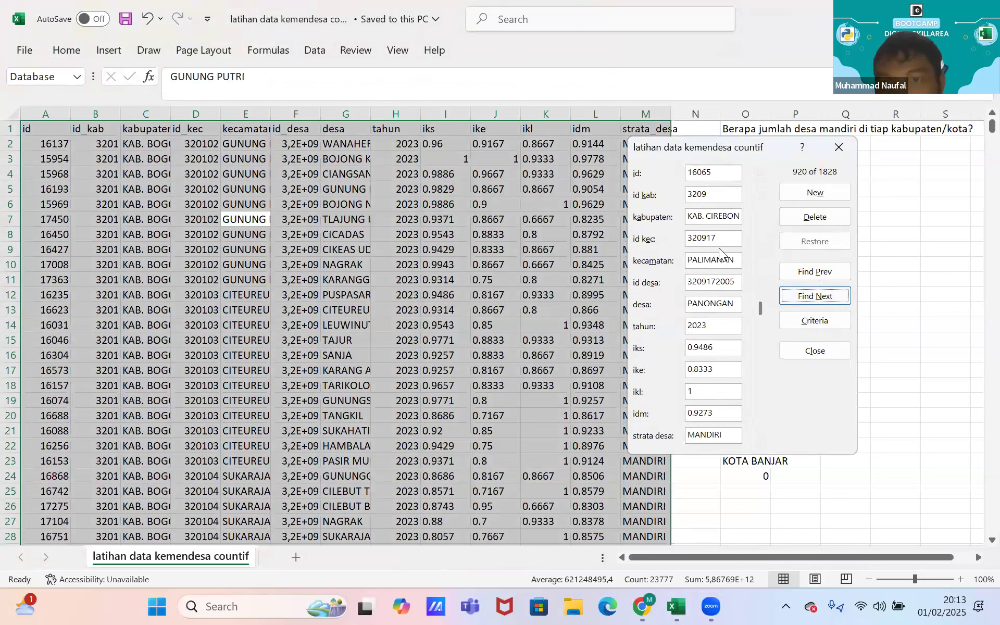
{"action": "left_click", "coordinate": [800, 219]}
{"action": "left_click", "coordinate": [475, 346]}
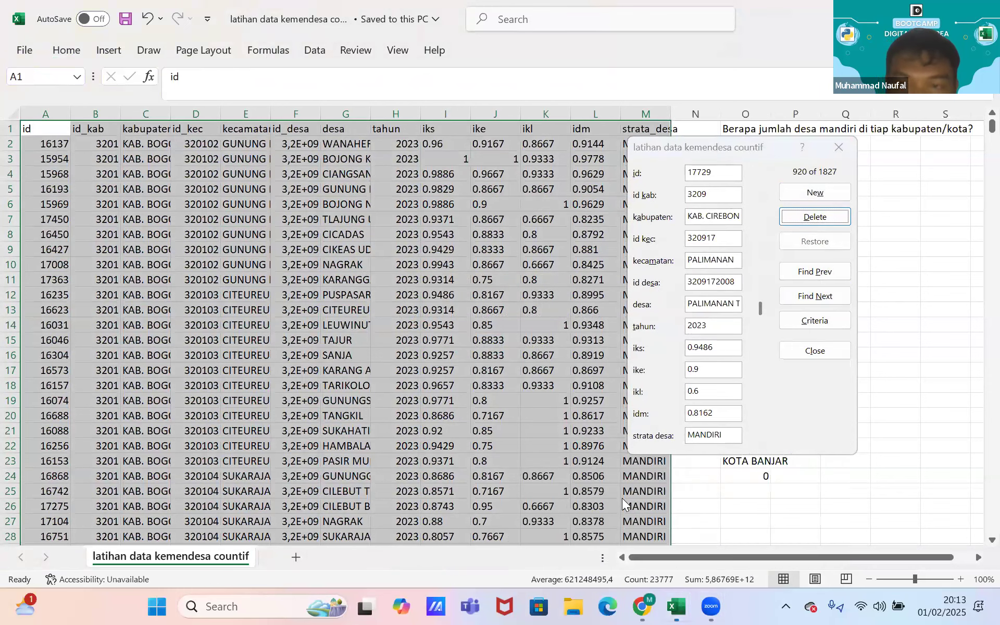
- Search again in both directions for the PANONGAN record in PALIMANAN and close the record form
{"action": "left_click", "coordinate": [816, 321]}
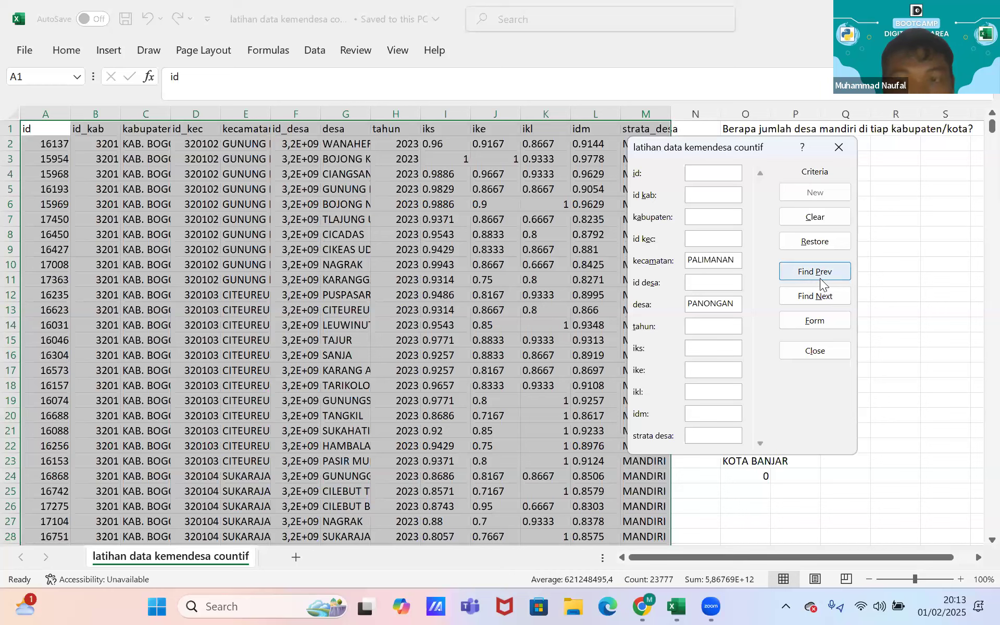
{"action": "left_click", "coordinate": [789, 276]}
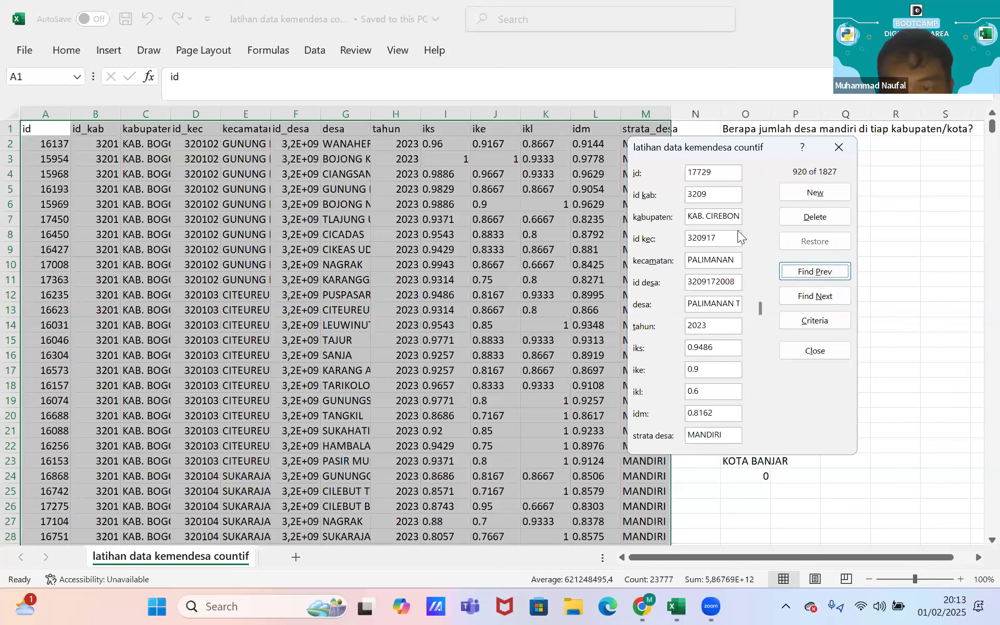
{"action": "left_click", "coordinate": [805, 299]}
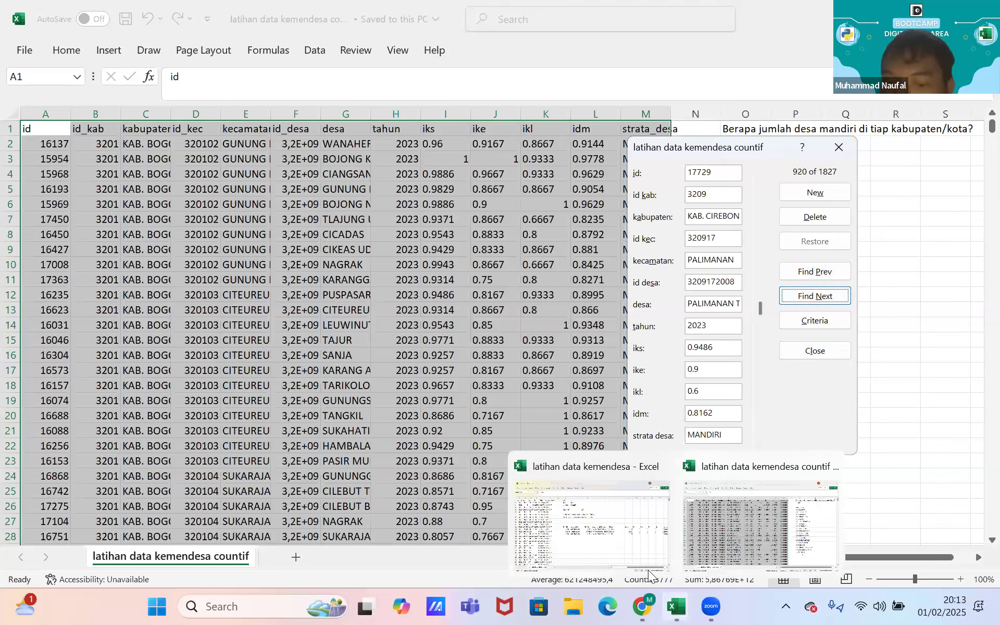
{"action": "left_click", "coordinate": [839, 147]}
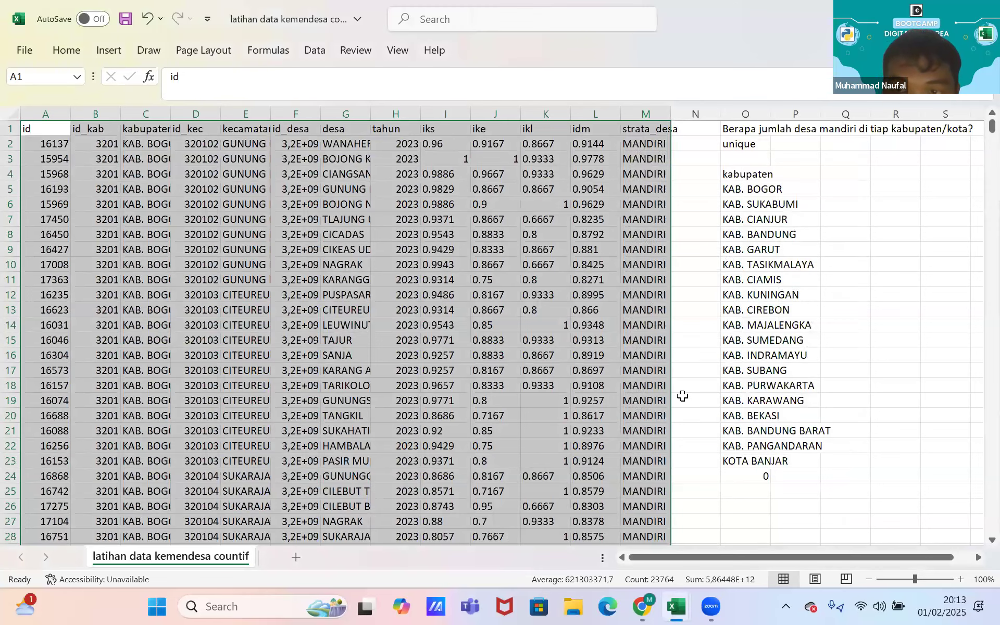
- Switch back to the latihan data kemendesa workbook and select cell N13 beside the sample table's DESA A row
{"action": "mouse_move", "coordinate": [667, 606]}
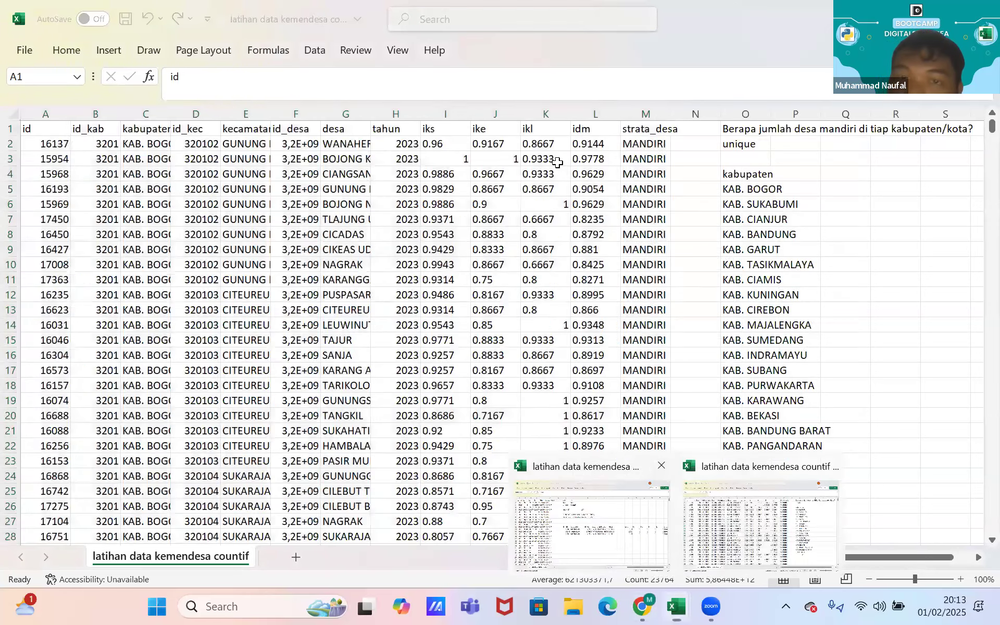
{"action": "left_click", "coordinate": [594, 526]}
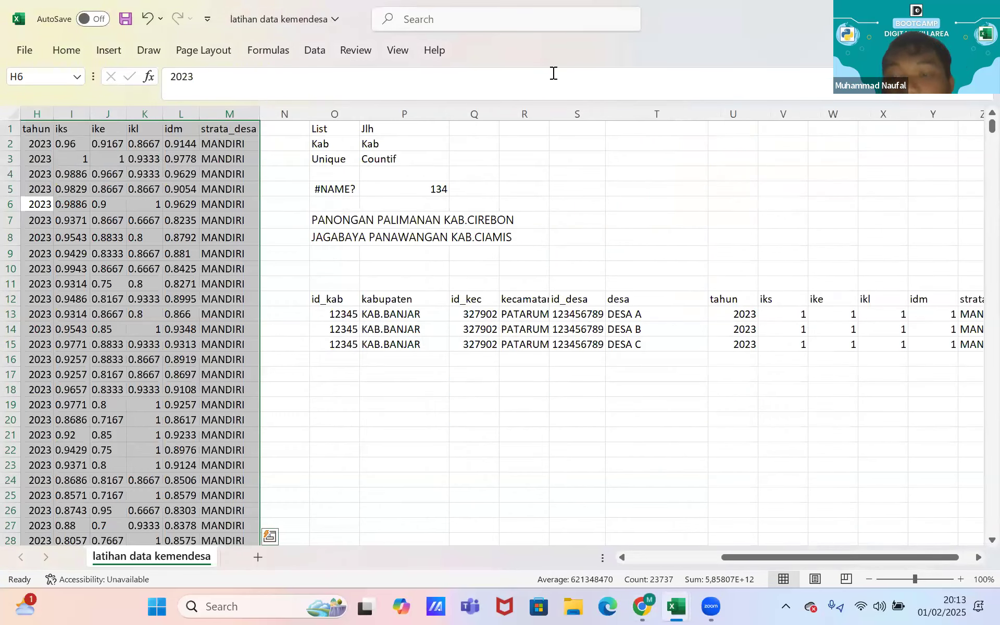
{"action": "left_click", "coordinate": [553, 74]}
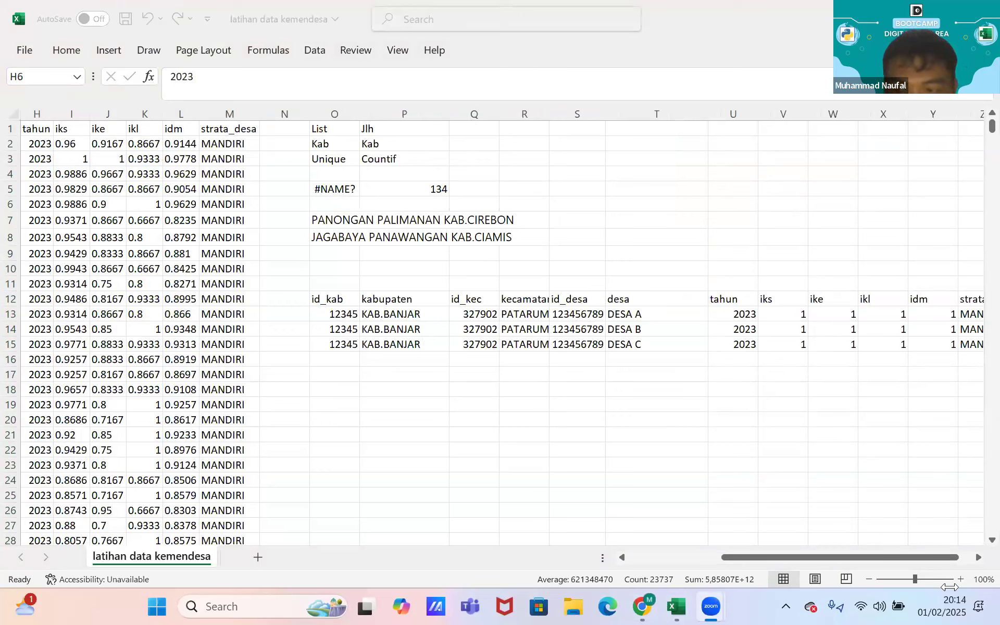
{"action": "key", "text": "ctrl+a"}
{"action": "left_click", "coordinate": [922, 396]}
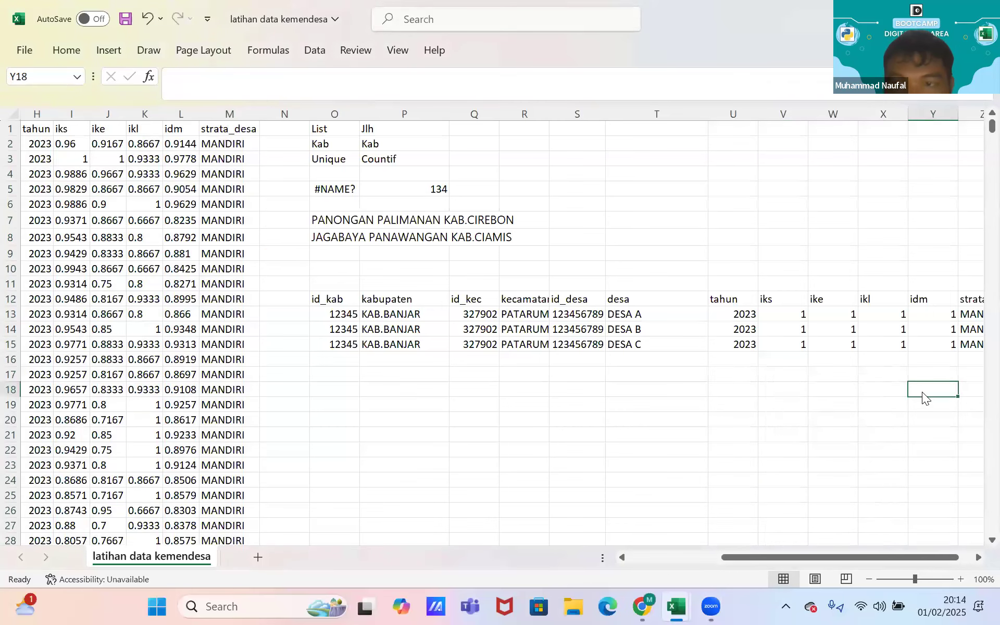
{"action": "key", "text": "Right"}
{"action": "key", "text": "Right"}
{"action": "key", "text": "Right"}
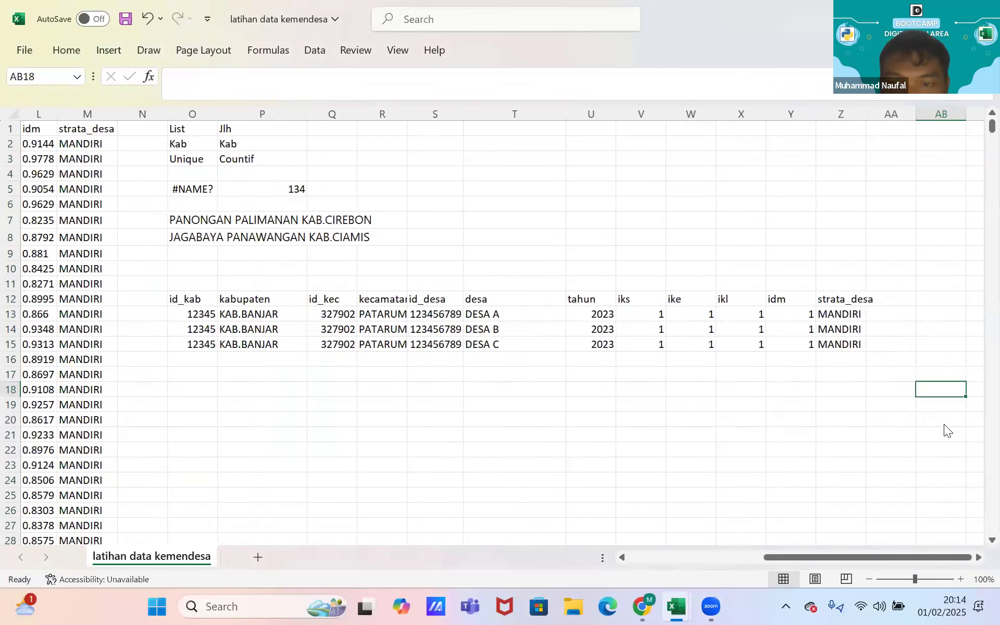
{"action": "key", "text": "alt+Tab"}
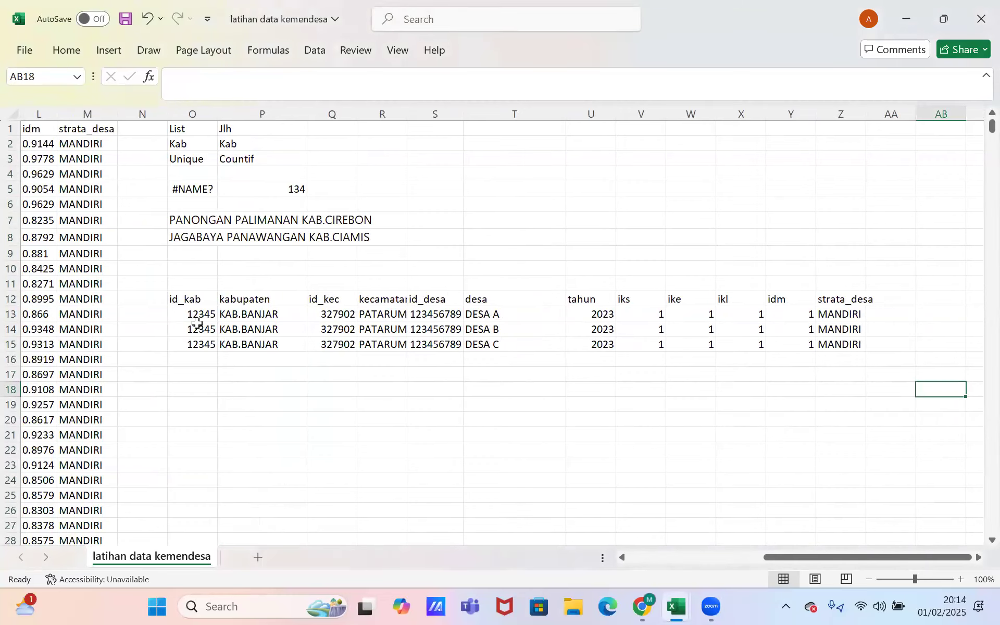
{"action": "left_click", "coordinate": [154, 313]}
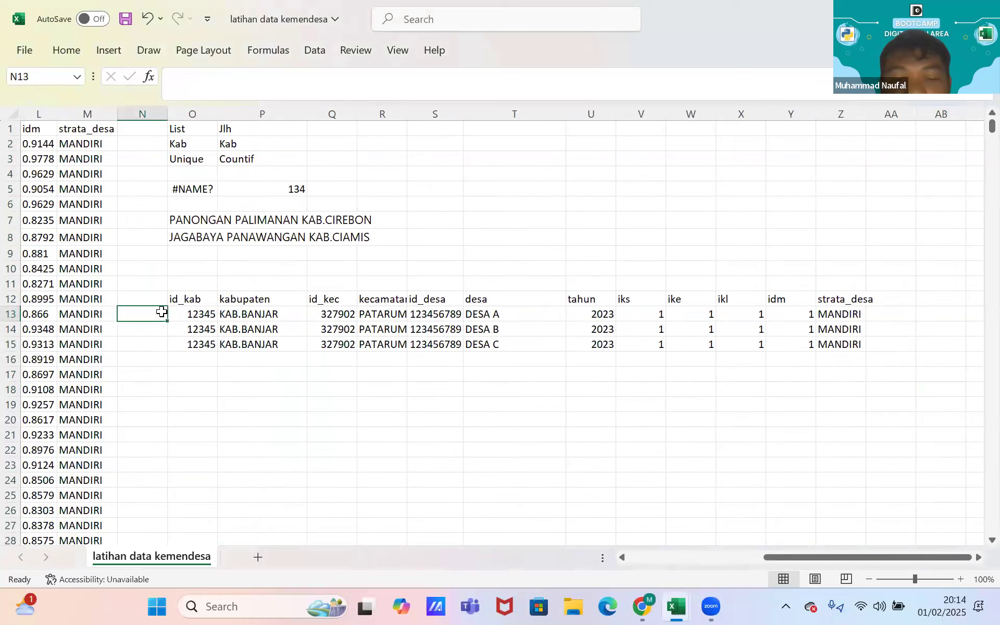
- Add an ID column to the sample table in N12, copying id_kab value 12345 into N13:N15
{"action": "left_click_drag", "start_coordinate": [770, 557], "coordinate": [732, 534]}
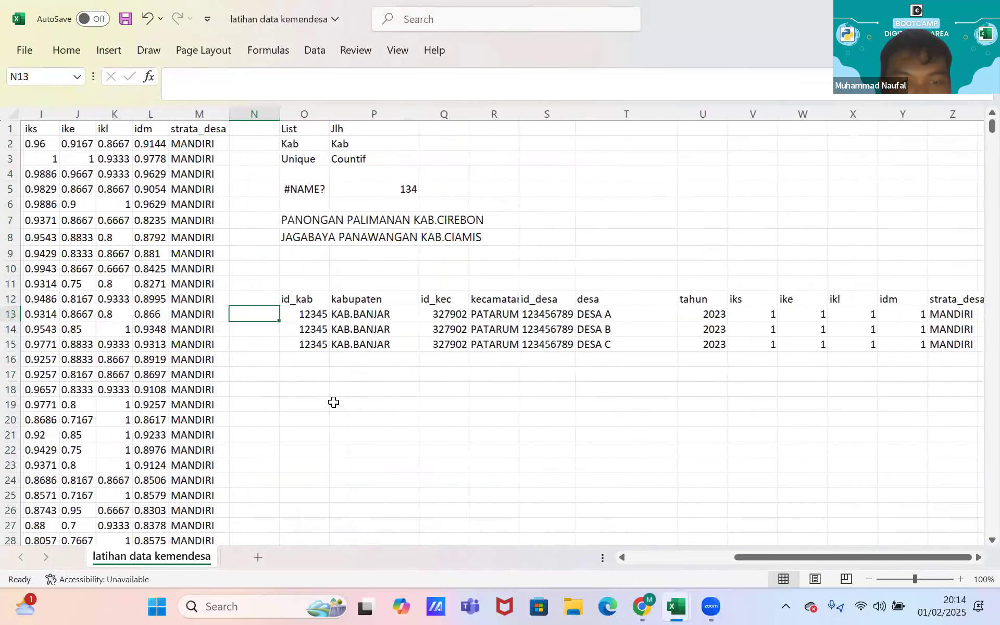
{"action": "left_click", "coordinate": [261, 299]}
{"action": "type", "text": "ID"}
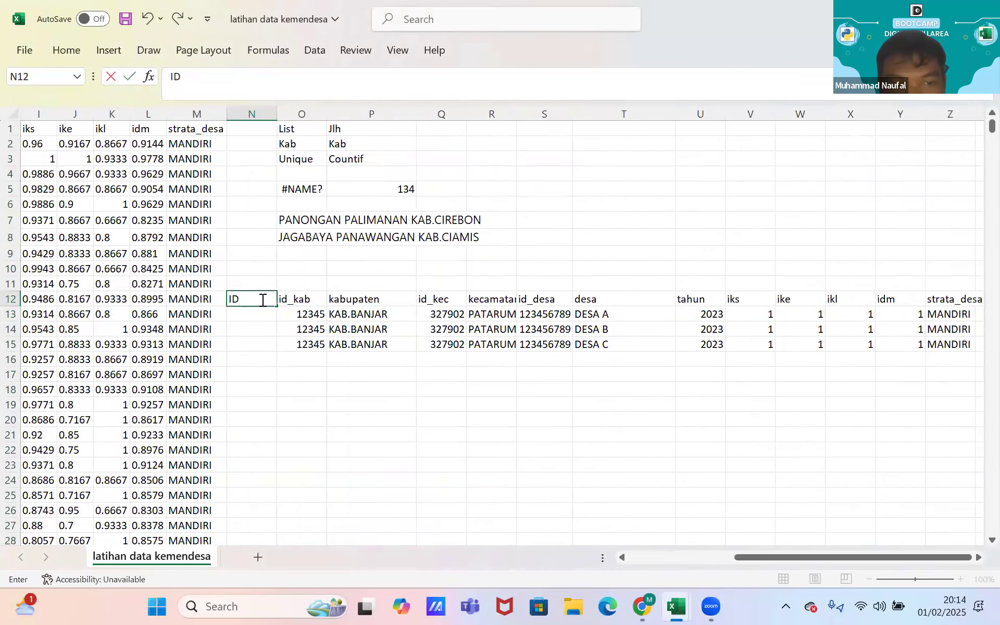
{"action": "key", "text": "Return"}
{"action": "key", "text": "Right"}
{"action": "key", "text": "ctrl+c"}
{"action": "key", "text": "Left"}
{"action": "key", "text": "ctrl+v"}
{"action": "key", "text": "Down"}
{"action": "key", "text": "ctrl+v"}
{"action": "key", "text": "Down"}
{"action": "key", "text": "ctrl+v"}
{"action": "key", "text": "Escape"}
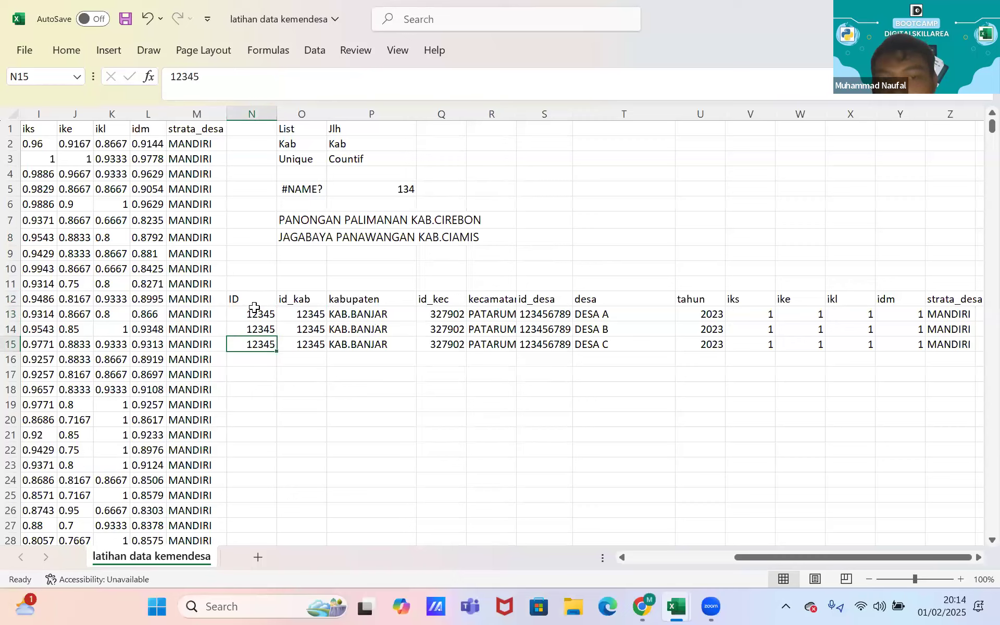
{"action": "left_click", "coordinate": [303, 316]}
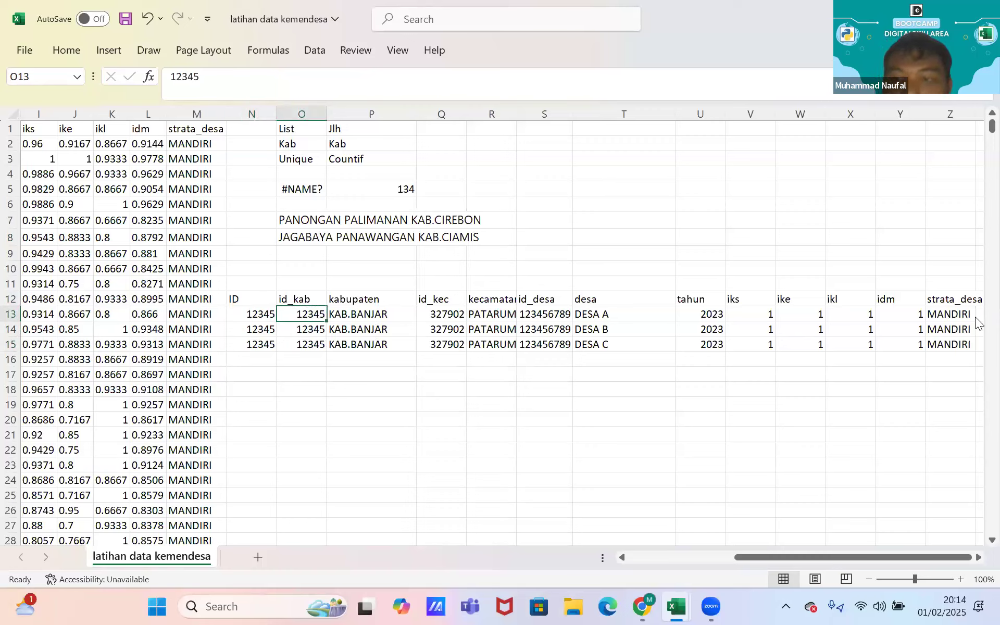
{"action": "scroll", "coordinate": [978, 471], "scroll_direction": "down", "scroll_amount": 20}
{"action": "scroll", "coordinate": [978, 472], "scroll_direction": "down", "scroll_amount": 20}
{"action": "scroll", "coordinate": [974, 510], "scroll_direction": "up", "scroll_amount": 20}
{"action": "left_click_drag", "start_coordinate": [961, 130], "coordinate": [961, 119]}
{"action": "left_click", "coordinate": [452, 281]}
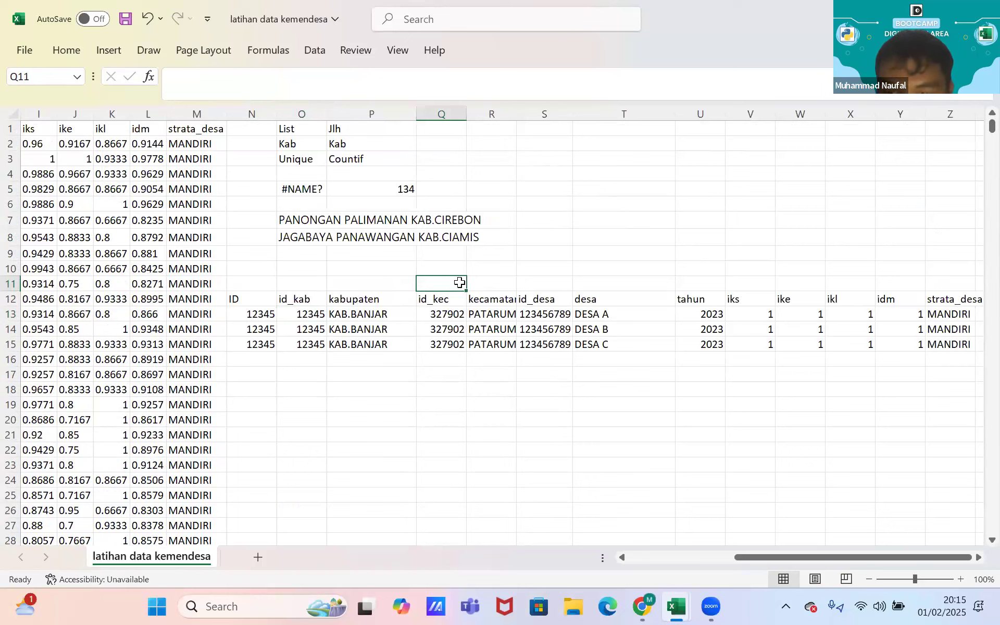
{"action": "key", "text": "alt+Tab"}
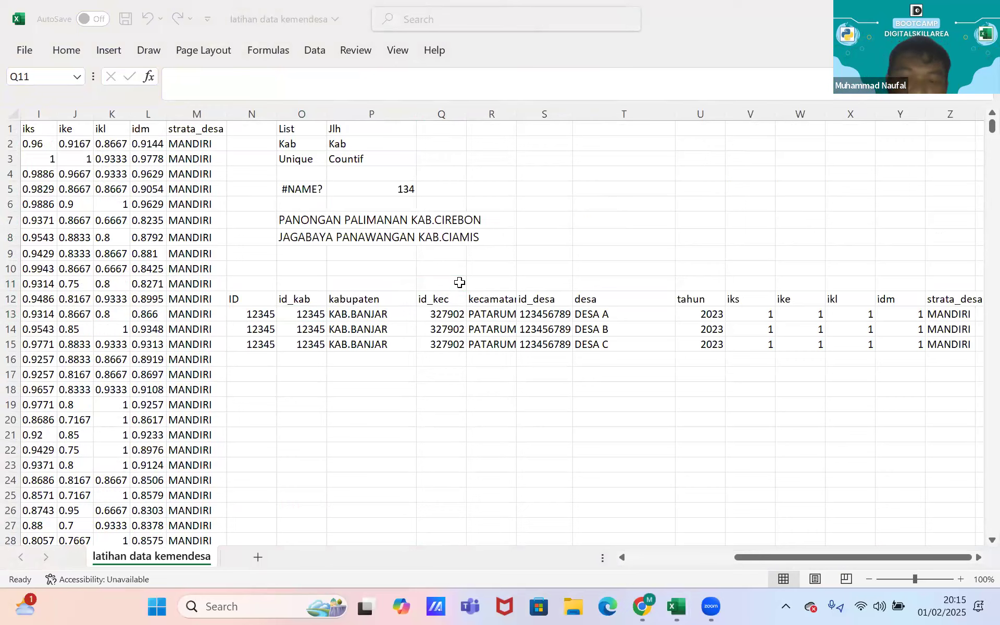
{"action": "left_click_drag", "start_coordinate": [777, 556], "coordinate": [587, 305]}
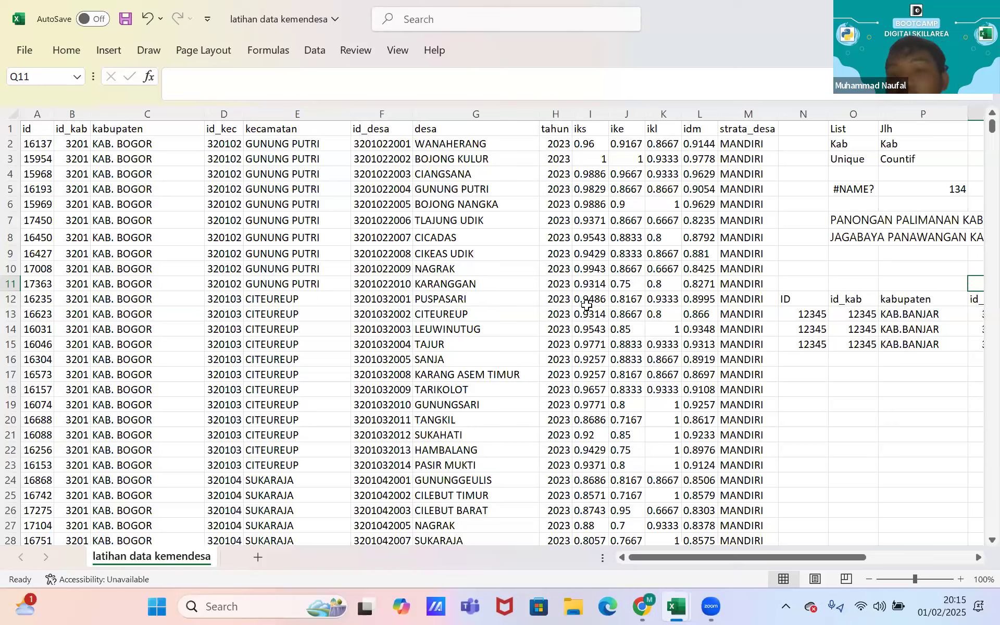
{"action": "mouse_move", "coordinate": [991, 127]}
{"action": "left_mouse_down"}
{"action": "mouse_move", "coordinate": [975, 187]}
{"action": "mouse_move", "coordinate": [975, 120]}
{"action": "left_mouse_up"}
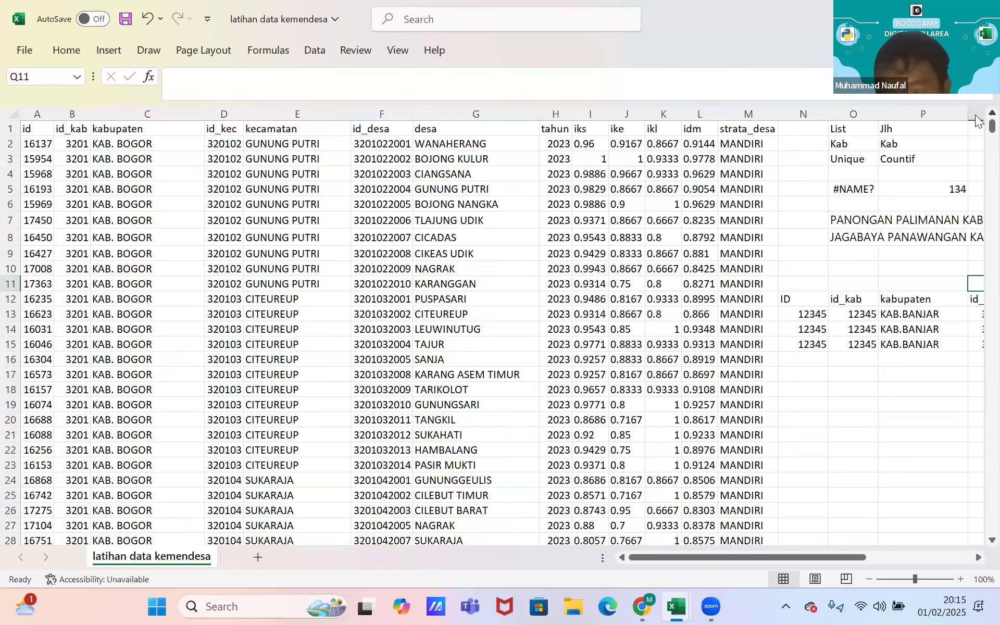
{"action": "left_click_drag", "start_coordinate": [975, 120], "coordinate": [491, 80]}
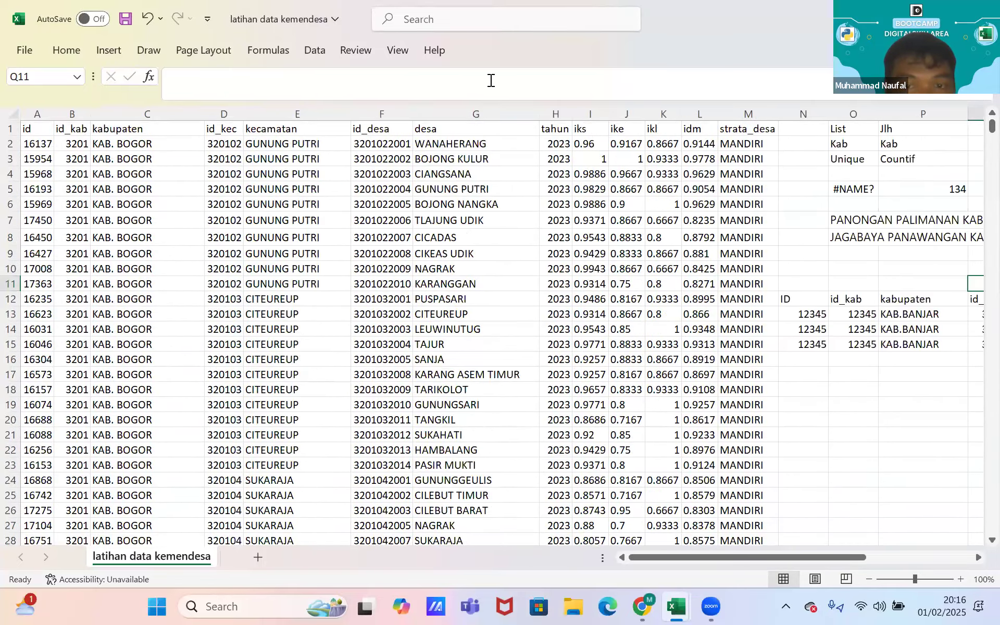
{"action": "left_click", "coordinate": [491, 80]}
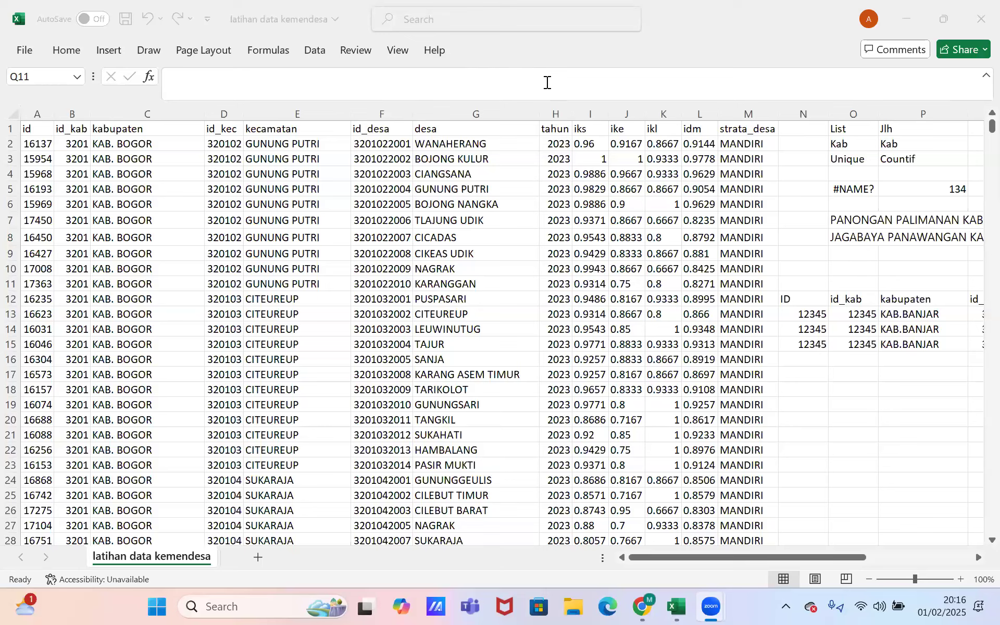
- Try to open the record form for the whole selected sheet, accepting the first row as column labels
{"action": "left_click", "coordinate": [553, 206]}
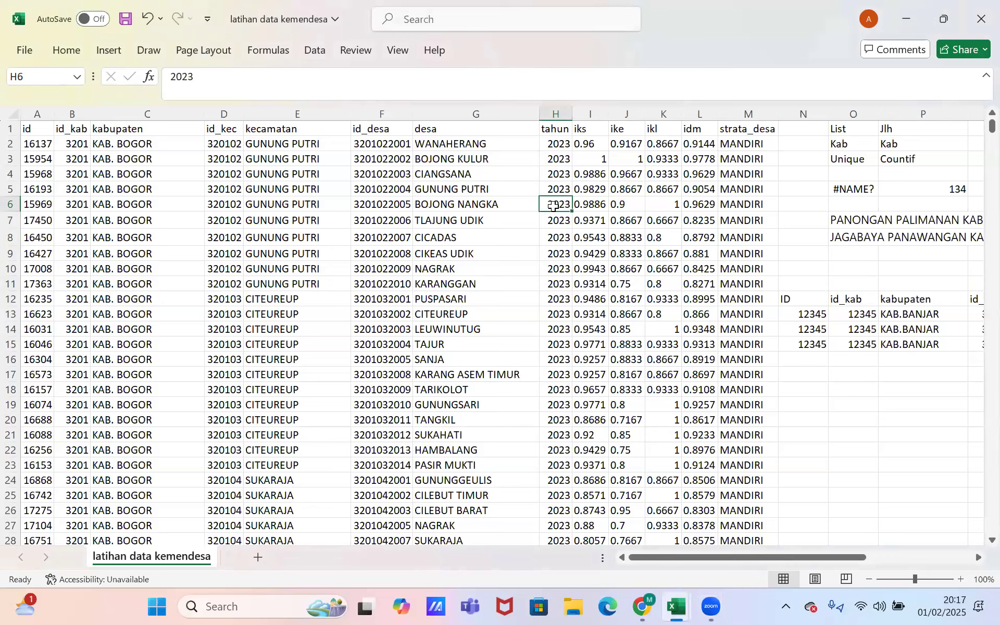
{"action": "key", "text": "ctrl+a"}
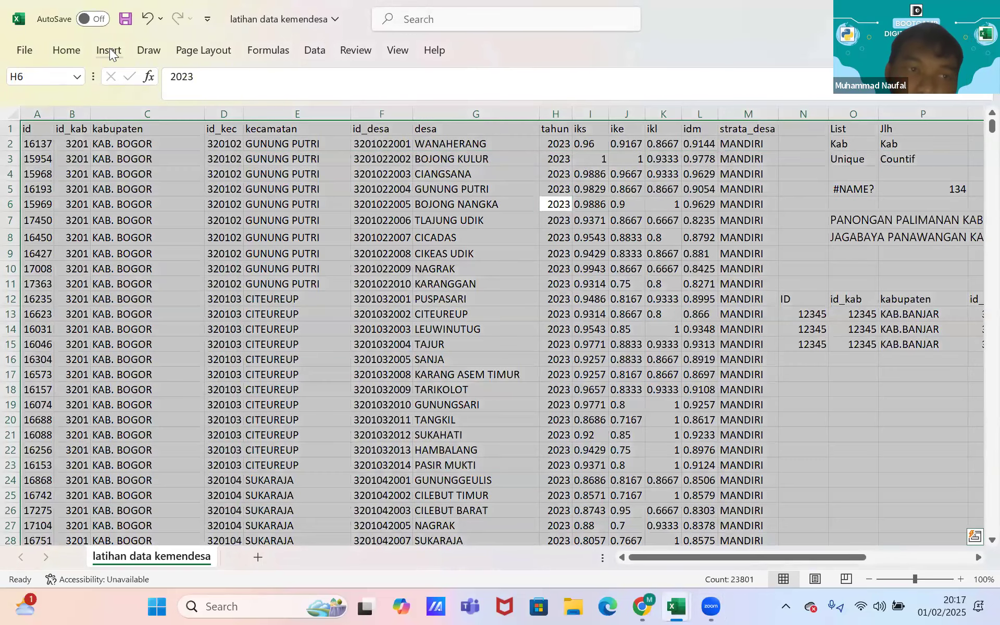
{"action": "left_click", "coordinate": [67, 50]}
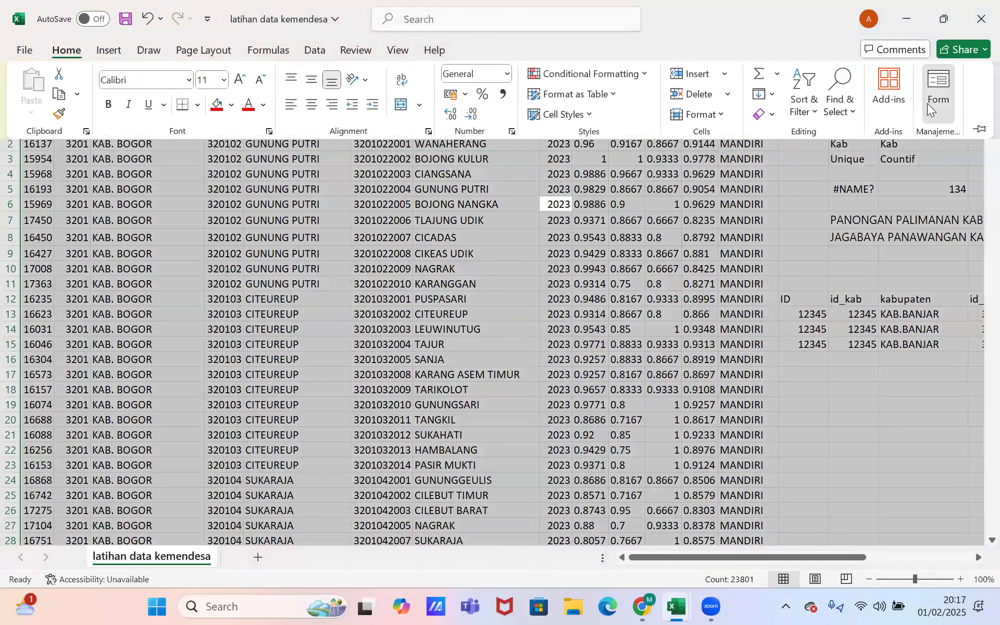
{"action": "left_click", "coordinate": [927, 103]}
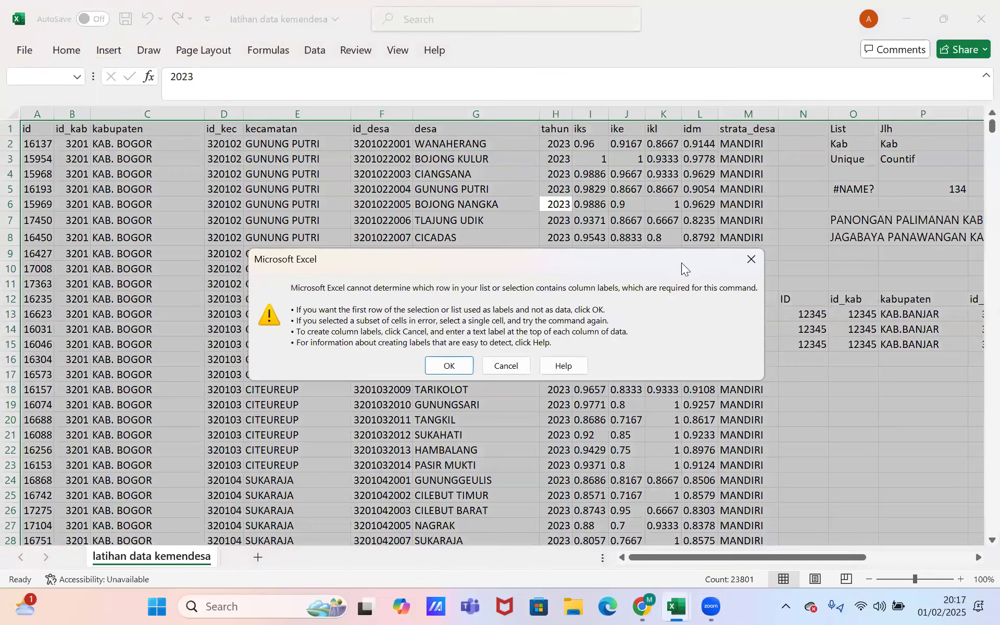
{"action": "left_click", "coordinate": [449, 366]}
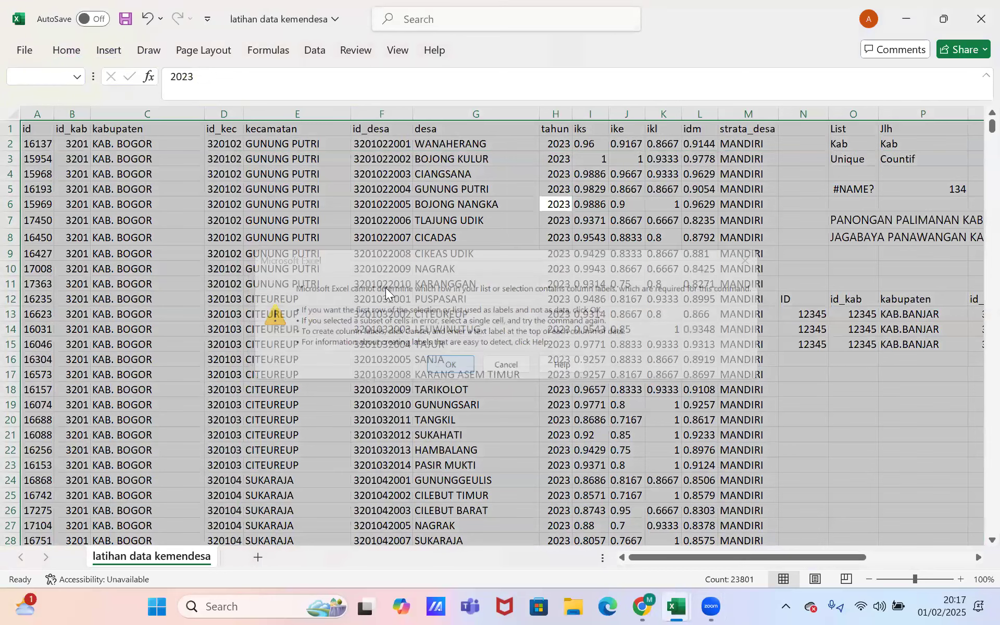
{"action": "left_click", "coordinate": [972, 12]}
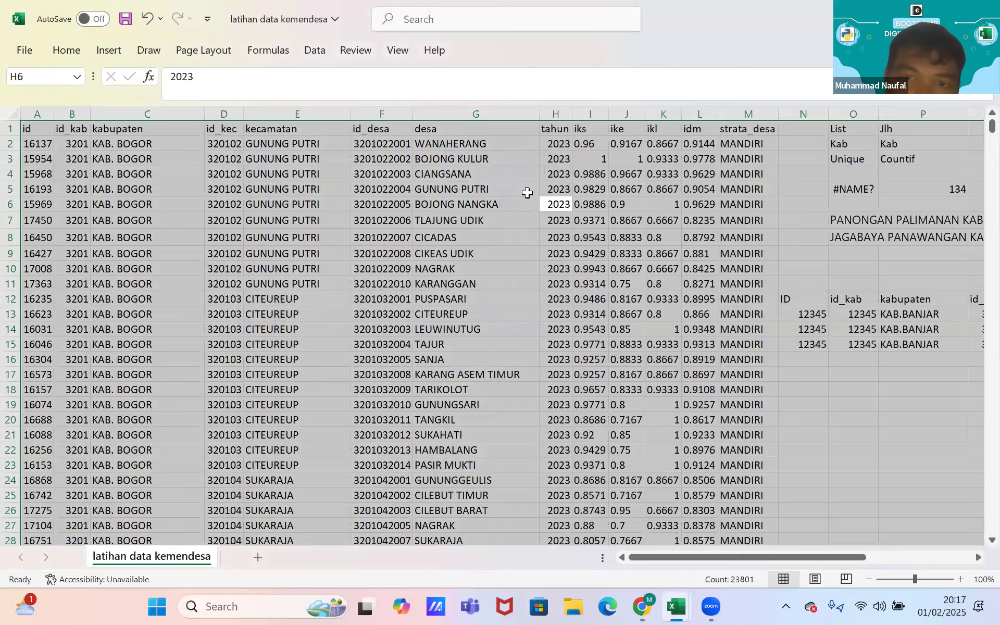
- Select the whole village dataset from cell A1 and check the meeting chat
{"action": "left_click", "coordinate": [525, 191]}
{"action": "key", "text": "ctrl+Home"}
{"action": "key", "text": "ctrl+a"}
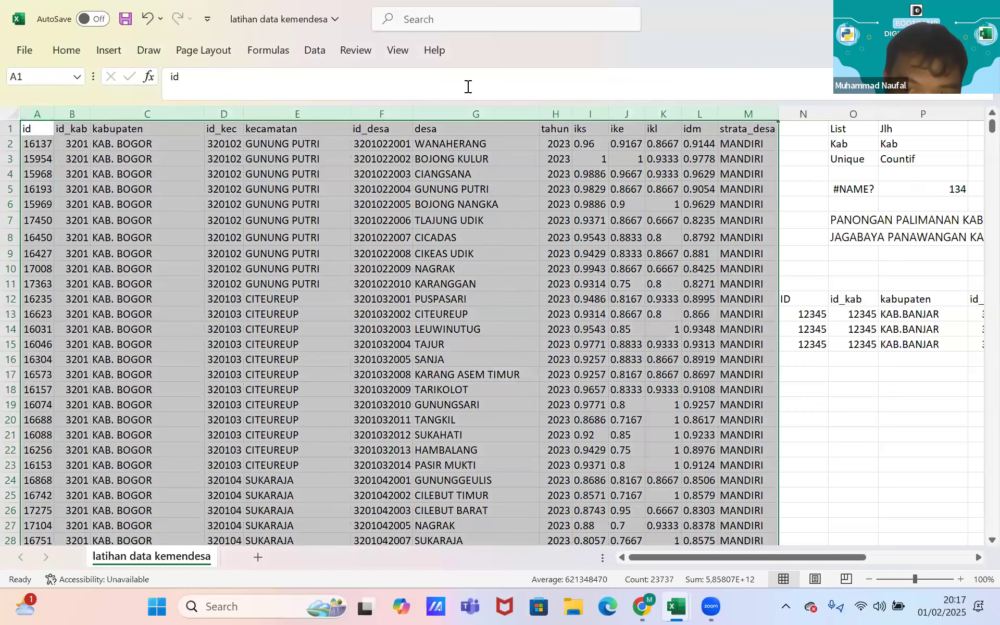
{"action": "key", "text": "alt+Tab"}
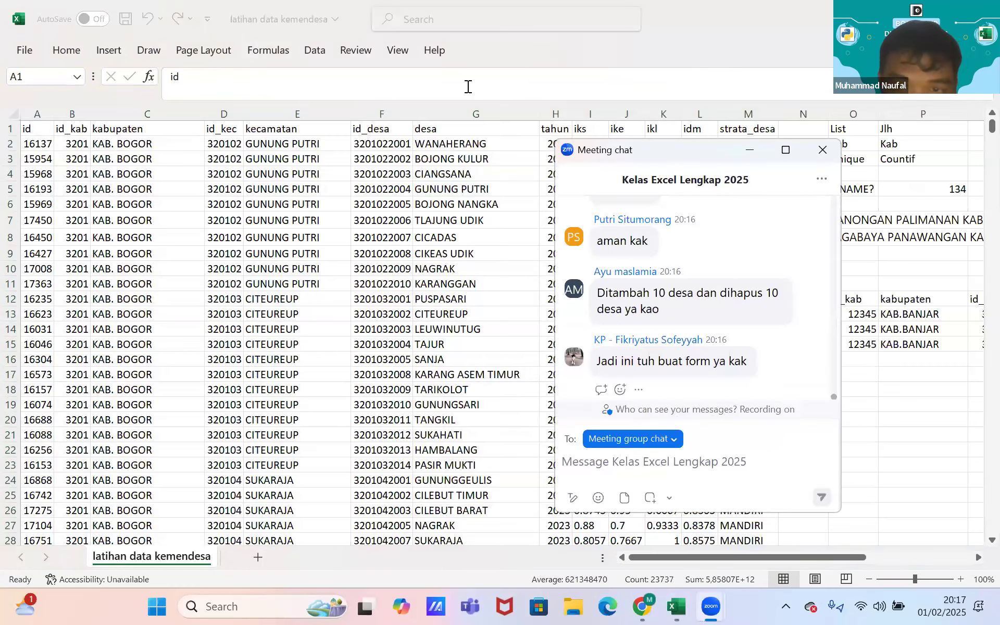
{"action": "key", "text": "alt+Tab"}
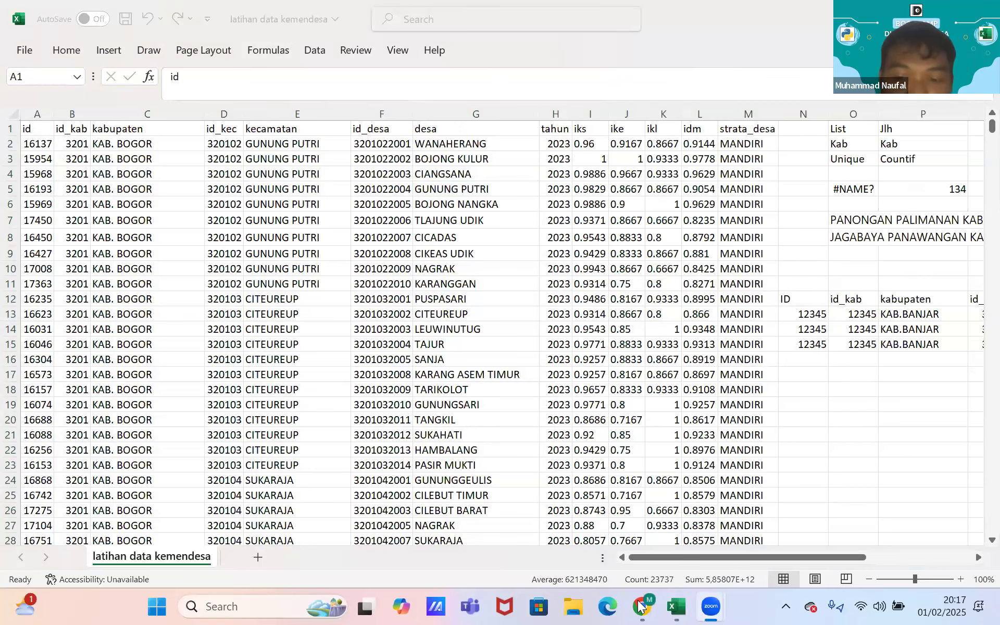
- Switch to the FORM MANAJEMEN KEUANGAN DAN VLOOKUP workbook and widen the DIVISI column on sheet SOAL 3
{"action": "mouse_move", "coordinate": [663, 604]}
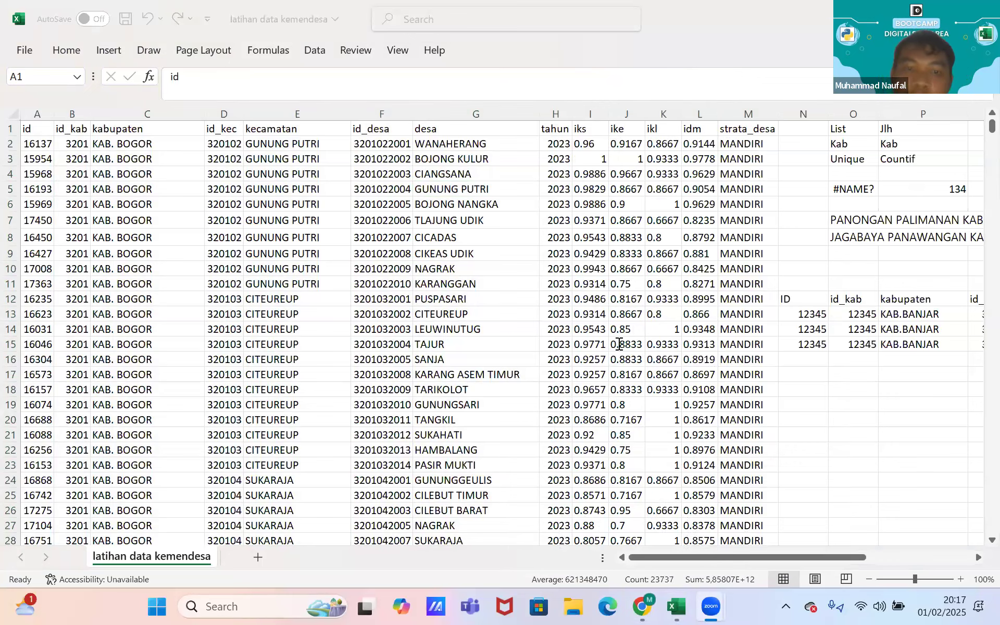
{"action": "key", "text": "alt+Tab"}
{"action": "left_click_drag", "start_coordinate": [446, 112], "coordinate": [499, 111]}
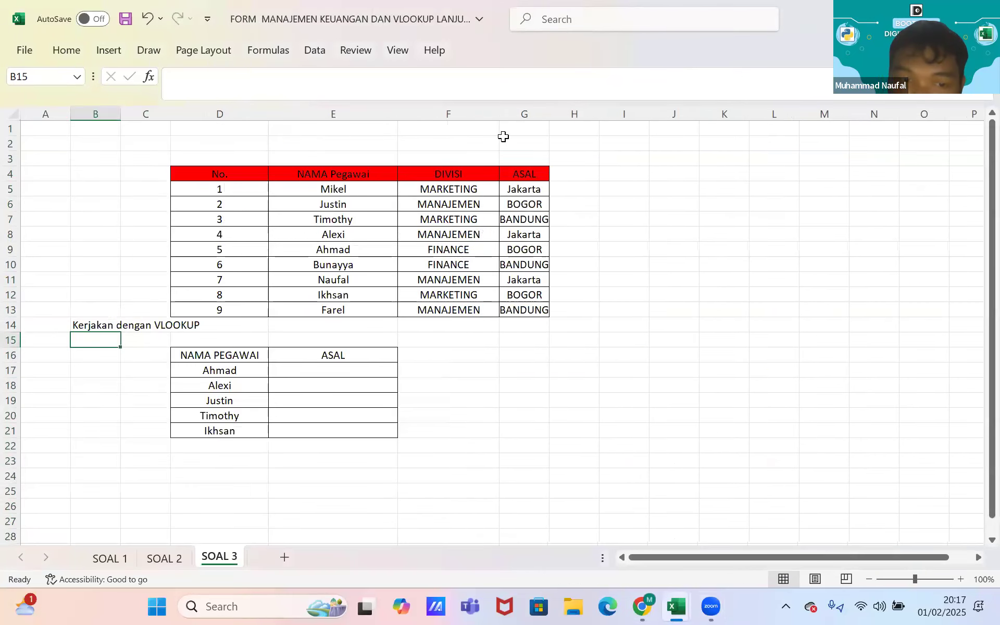
- Open sheet SOAL 2 and widen column F, which holds the brand lists
{"action": "left_click", "coordinate": [164, 557]}
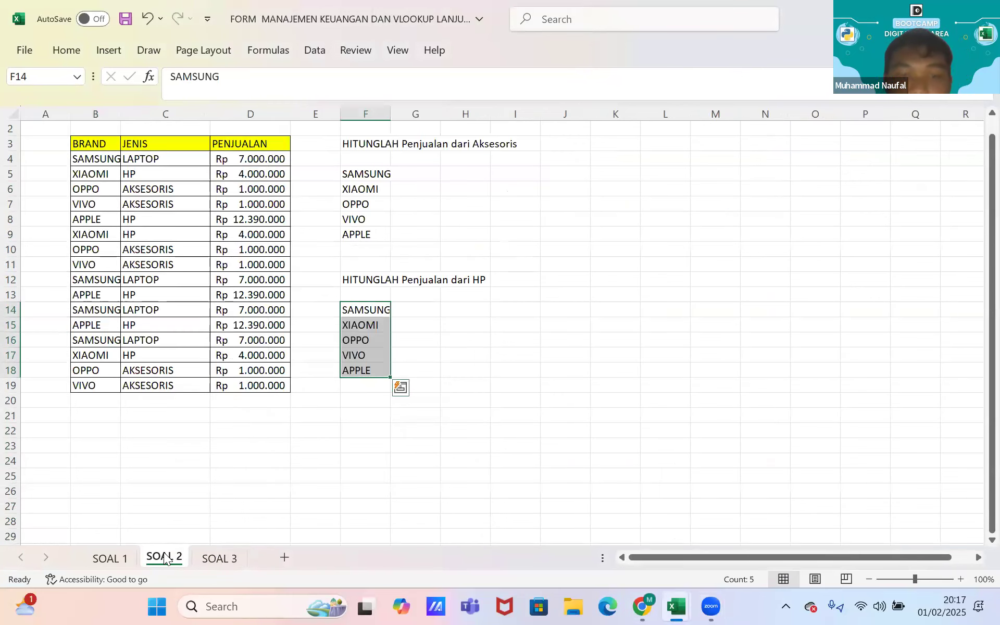
{"action": "left_click", "coordinate": [408, 231]}
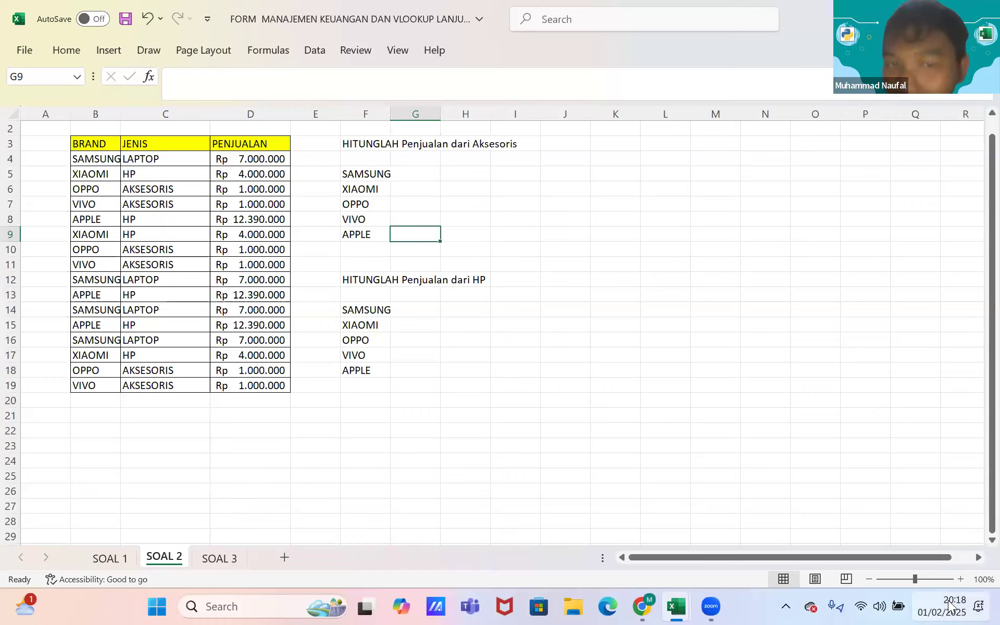
{"action": "left_click_drag", "start_coordinate": [391, 111], "coordinate": [400, 109]}
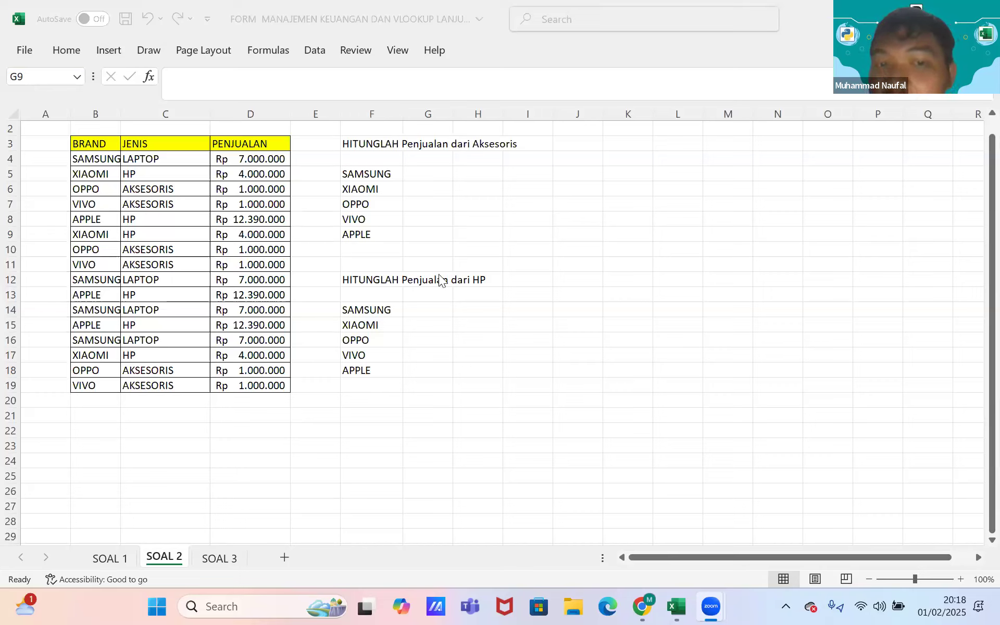
{"action": "left_click", "coordinate": [422, 232]}
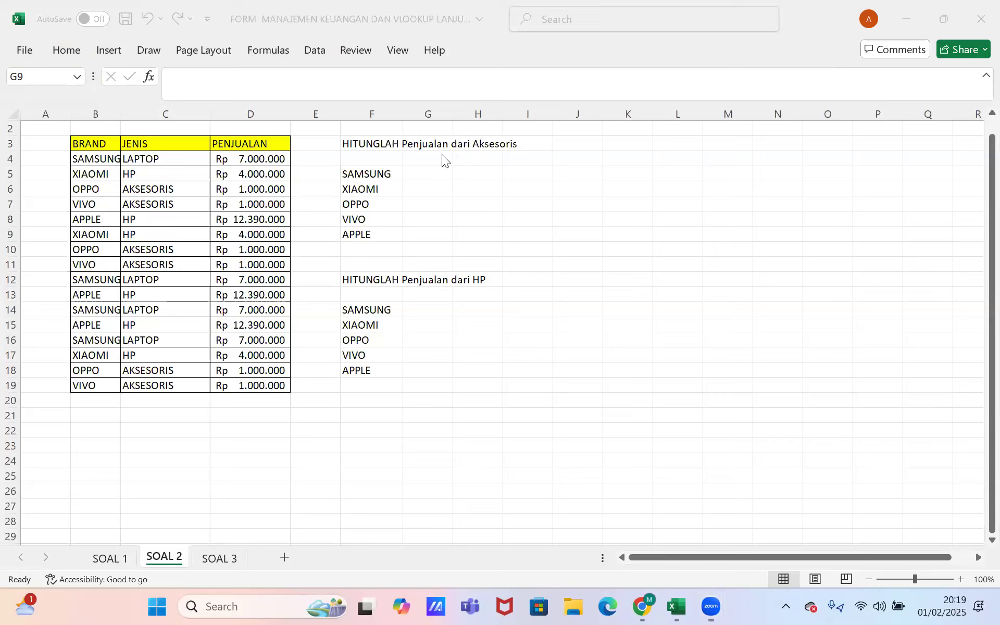
{"action": "left_click", "coordinate": [419, 83]}
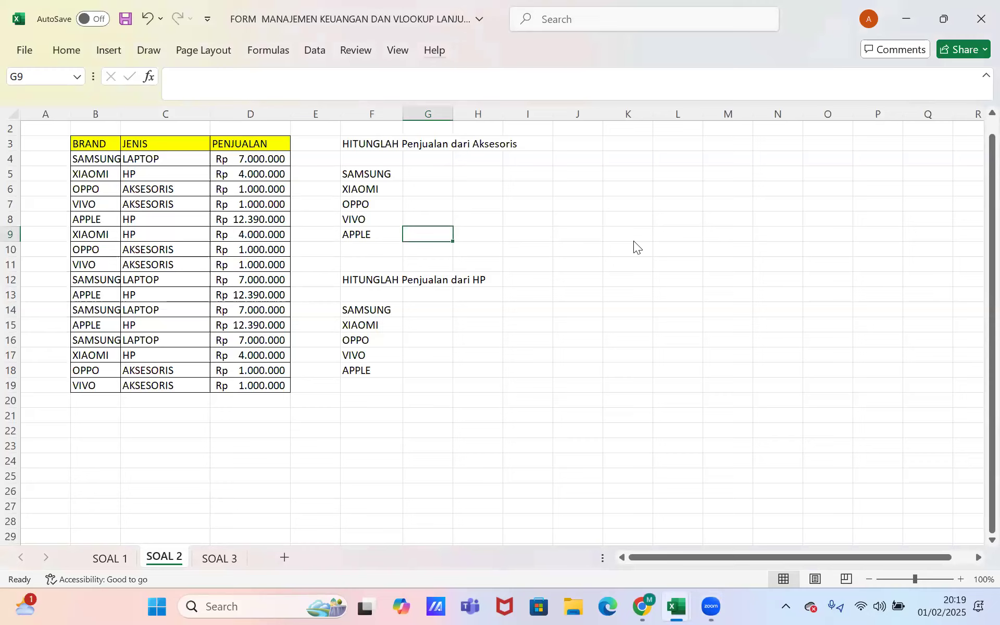
{"action": "left_click", "coordinate": [845, 396]}
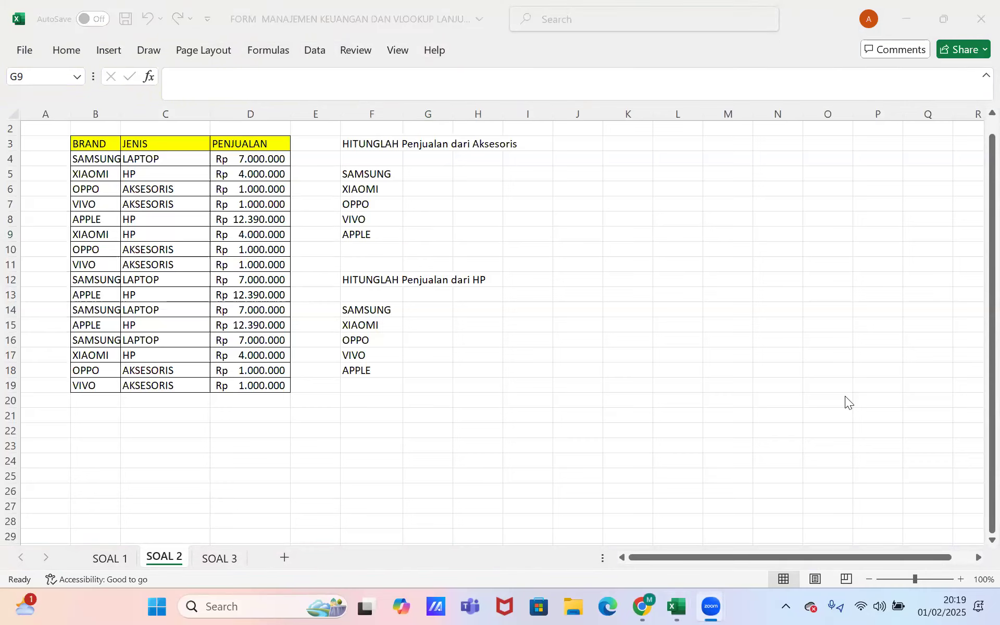
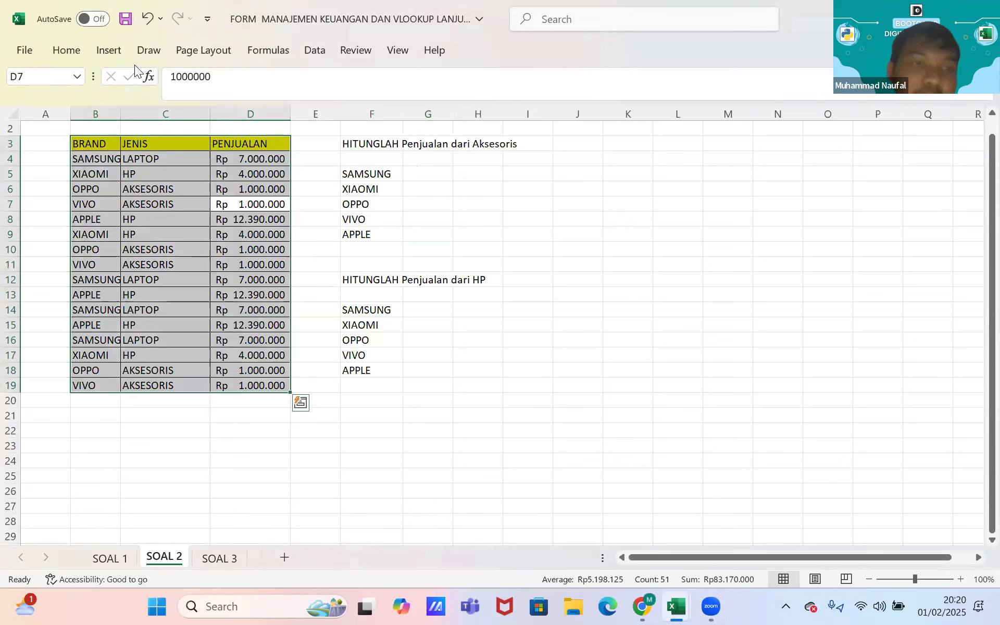
- Insert a PivotTable from the sales data B3:D19 on the existing SOAL 2 worksheet at I5:L9
{"action": "left_click", "coordinate": [122, 52]}
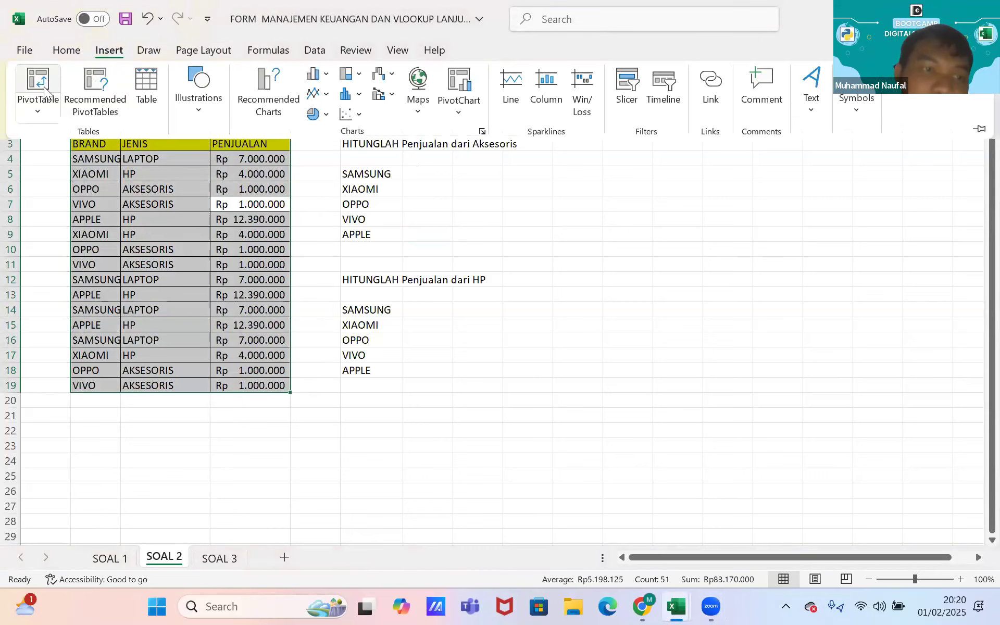
{"action": "left_click", "coordinate": [46, 81]}
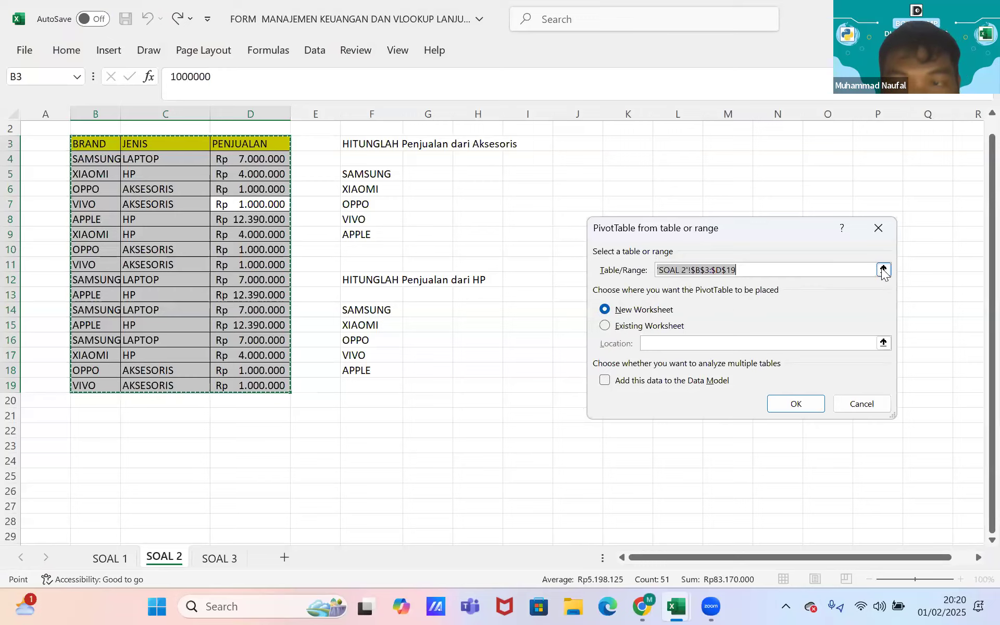
{"action": "left_click", "coordinate": [604, 326]}
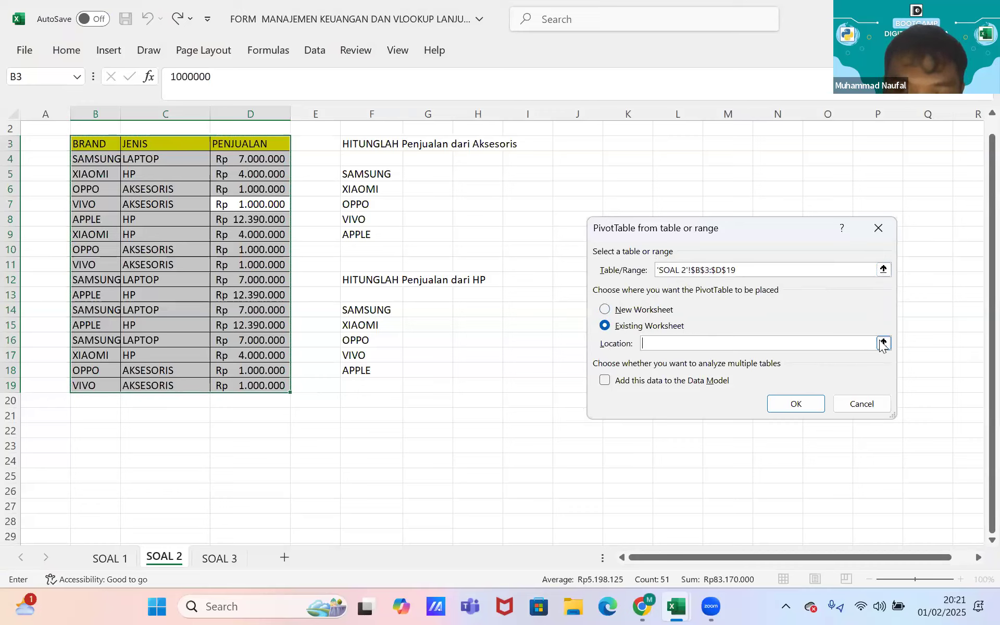
{"action": "left_click", "coordinate": [631, 310]}
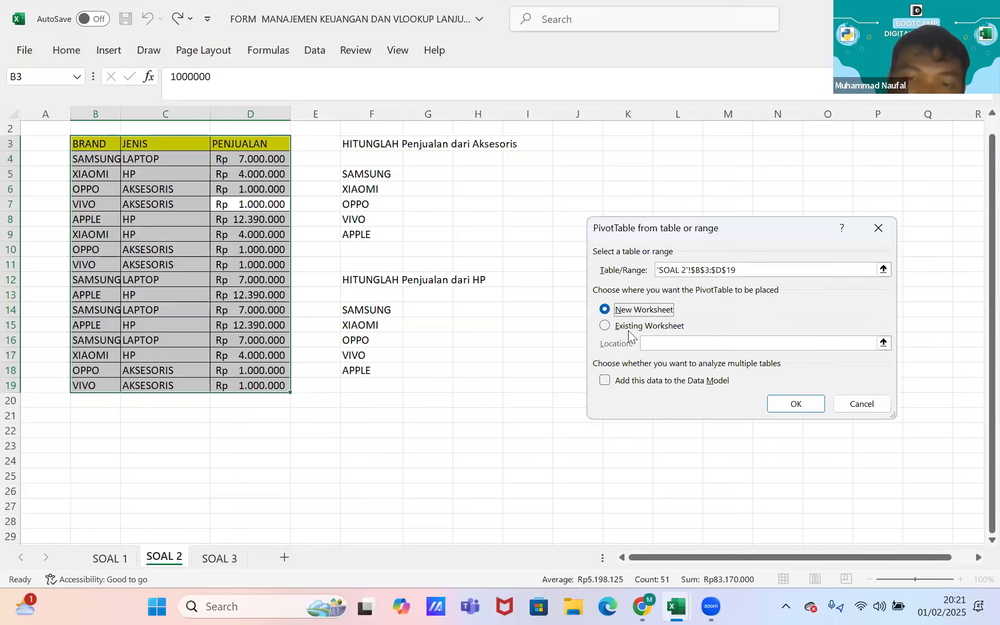
{"action": "left_click", "coordinate": [605, 326]}
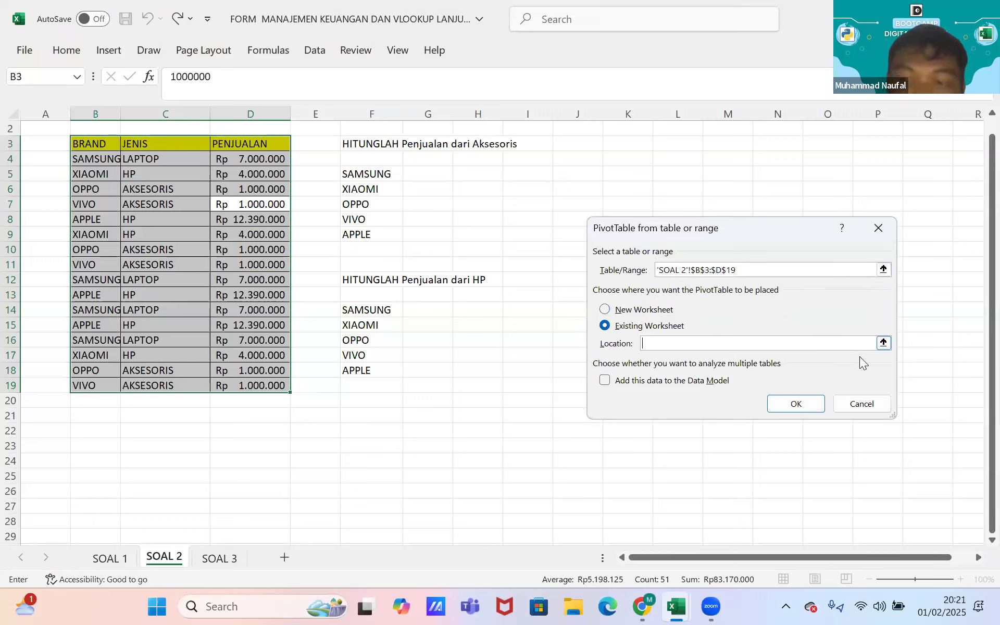
{"action": "left_click", "coordinate": [882, 343]}
{"action": "left_click_drag", "start_coordinate": [522, 176], "coordinate": [695, 228]}
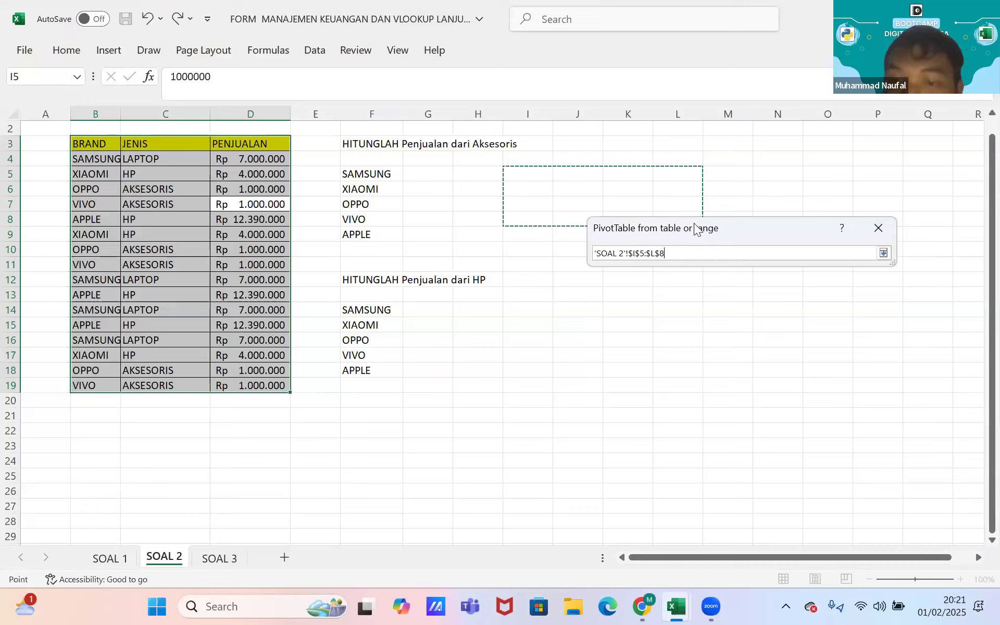
{"action": "left_click", "coordinate": [536, 172]}
{"action": "left_click_drag", "start_coordinate": [577, 217], "coordinate": [680, 232]}
{"action": "left_click", "coordinate": [882, 254]}
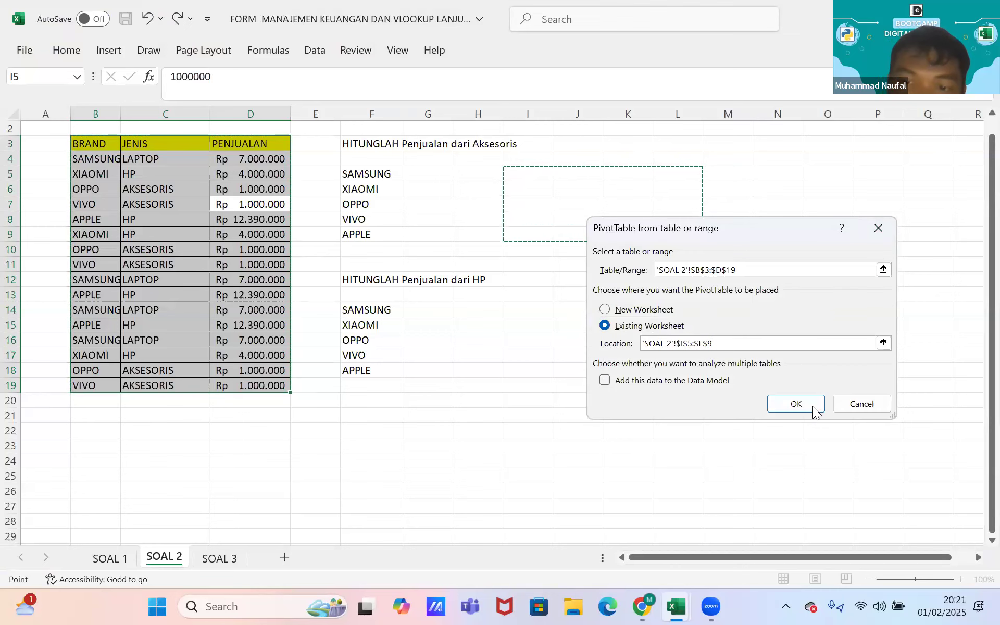
{"action": "left_click", "coordinate": [803, 403]}
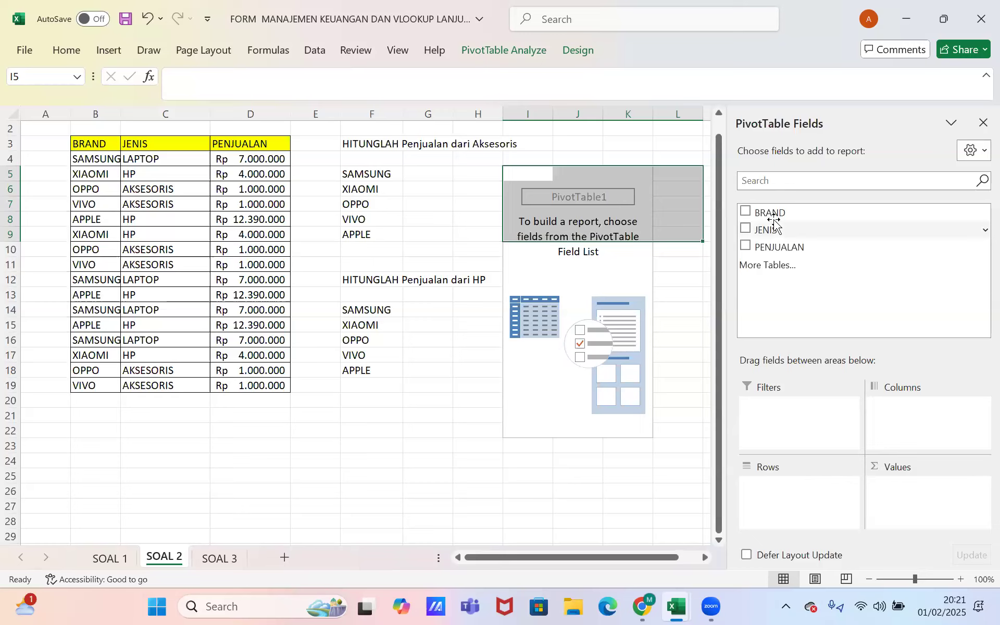
- Build the PivotTable with BRAND and JENIS as rows and the sum of PENJUALAN as values
{"action": "left_click_drag", "start_coordinate": [774, 214], "coordinate": [773, 492]}
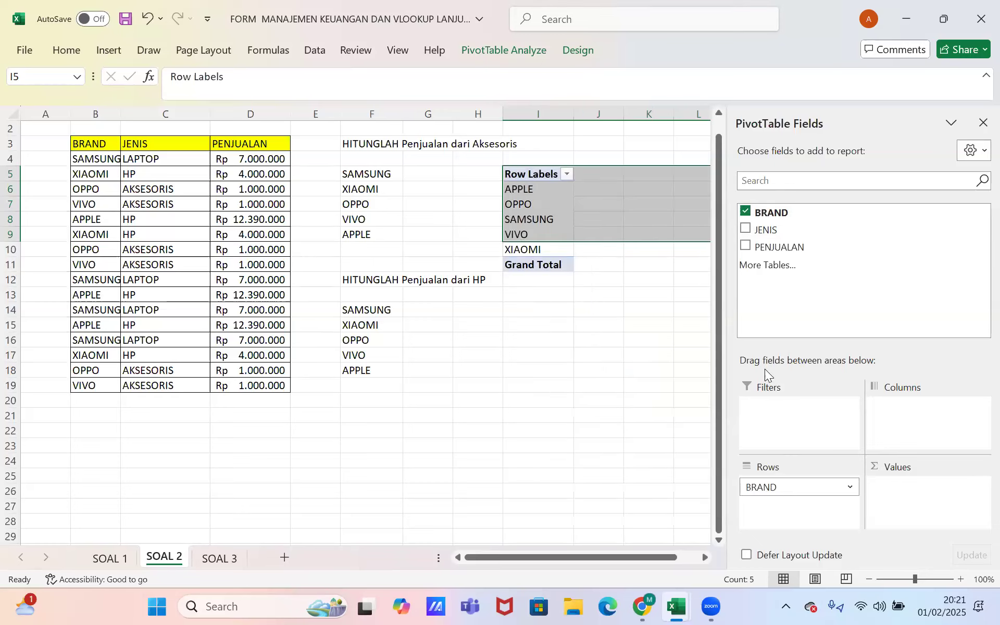
{"action": "mouse_move", "coordinate": [786, 229]}
{"action": "left_mouse_down"}
{"action": "mouse_move", "coordinate": [803, 428]}
{"action": "mouse_move", "coordinate": [770, 492]}
{"action": "mouse_move", "coordinate": [810, 492]}
{"action": "mouse_move", "coordinate": [779, 228]}
{"action": "mouse_move", "coordinate": [785, 232]}
{"action": "left_mouse_up"}
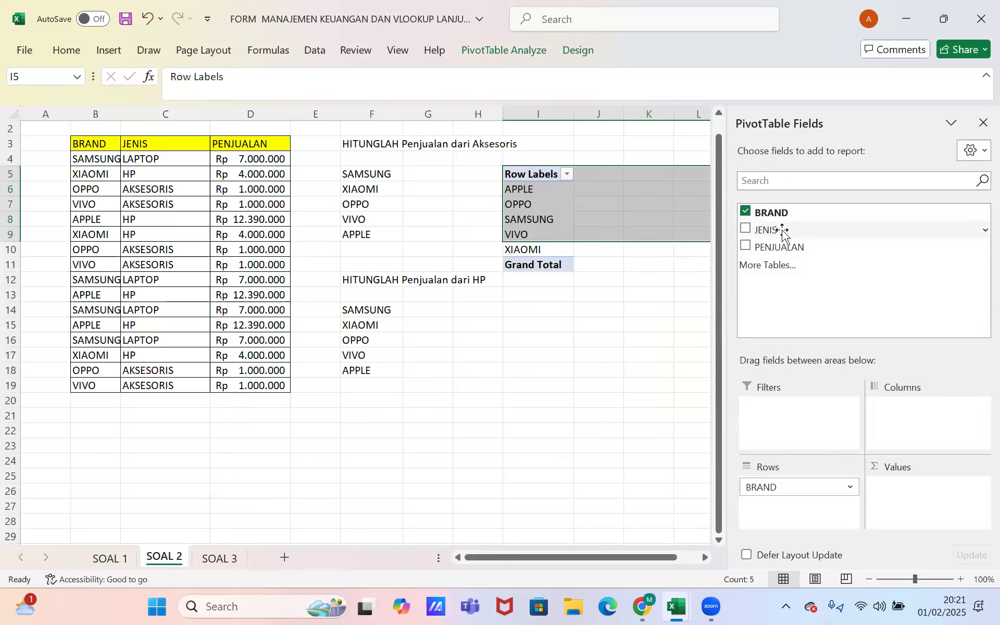
{"action": "left_click_drag", "start_coordinate": [783, 230], "coordinate": [828, 519]}
{"action": "left_click_drag", "start_coordinate": [896, 454], "coordinate": [907, 494]}
{"action": "left_click_drag", "start_coordinate": [626, 555], "coordinate": [646, 563]}
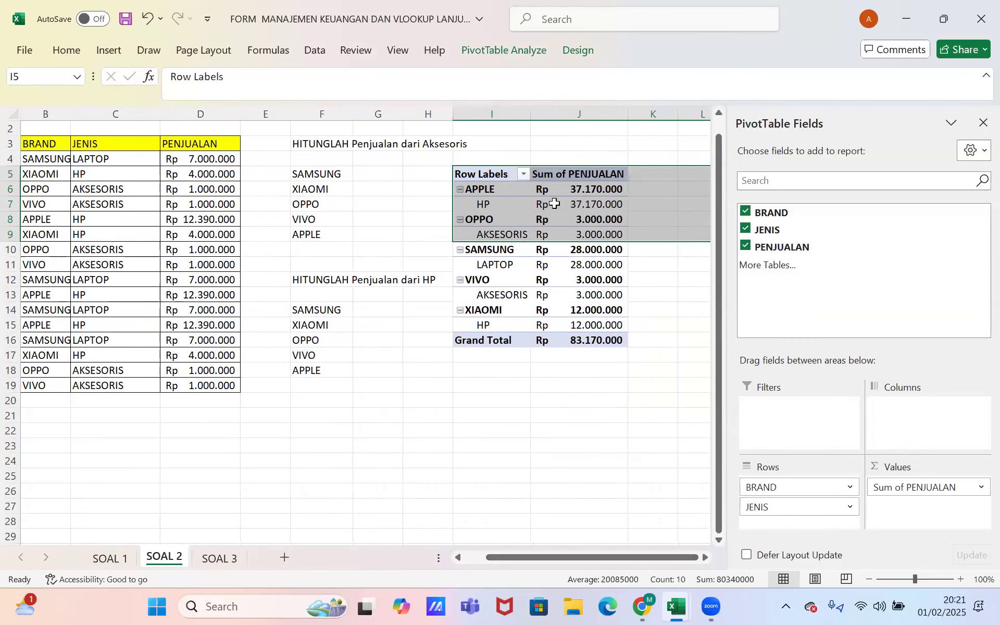
{"action": "left_click", "coordinate": [830, 508]}
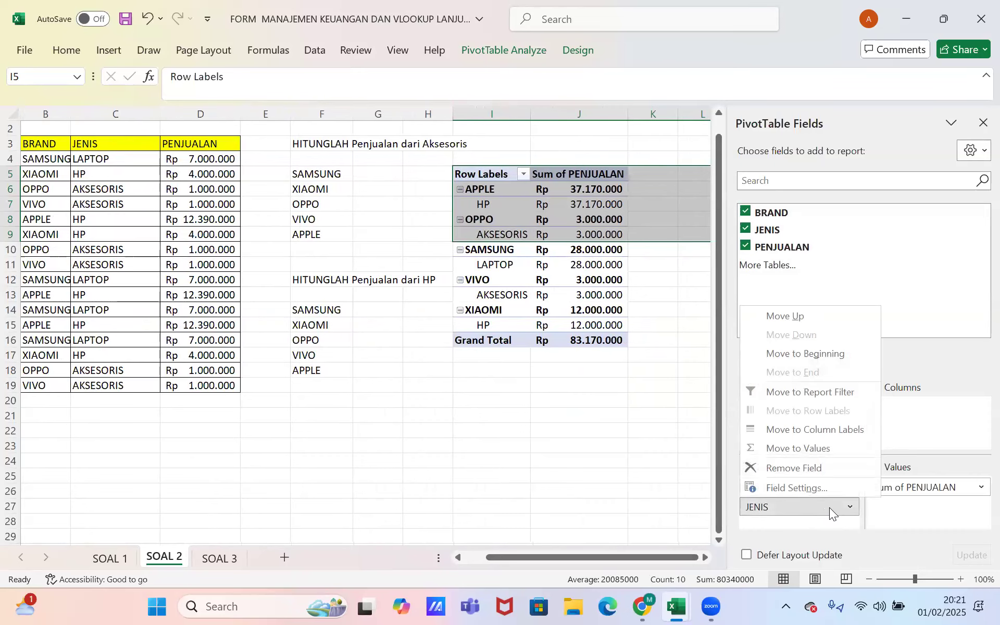
{"action": "left_click", "coordinate": [816, 482]}
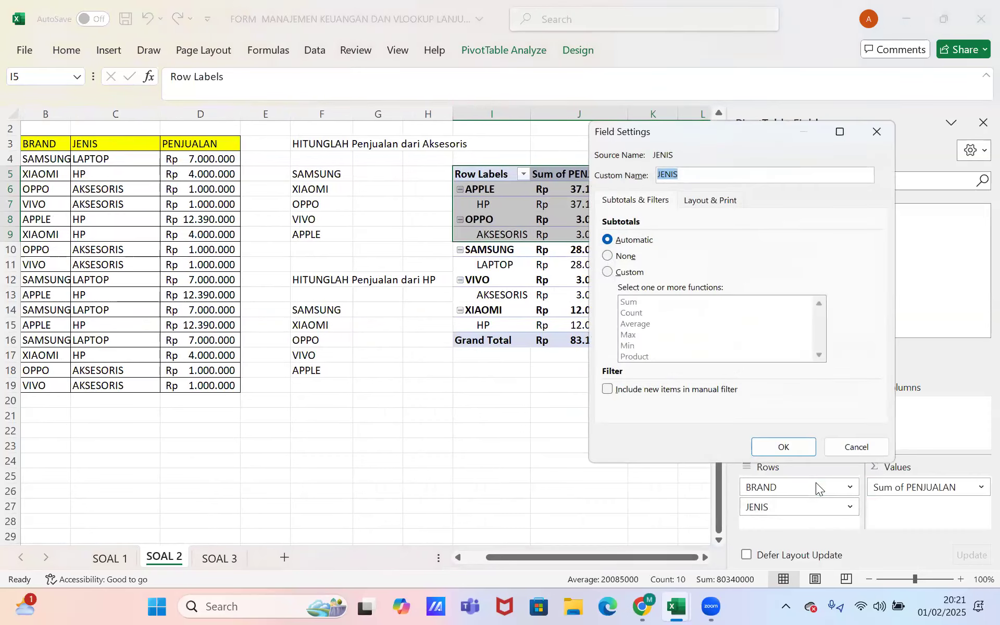
{"action": "left_click", "coordinate": [877, 131]}
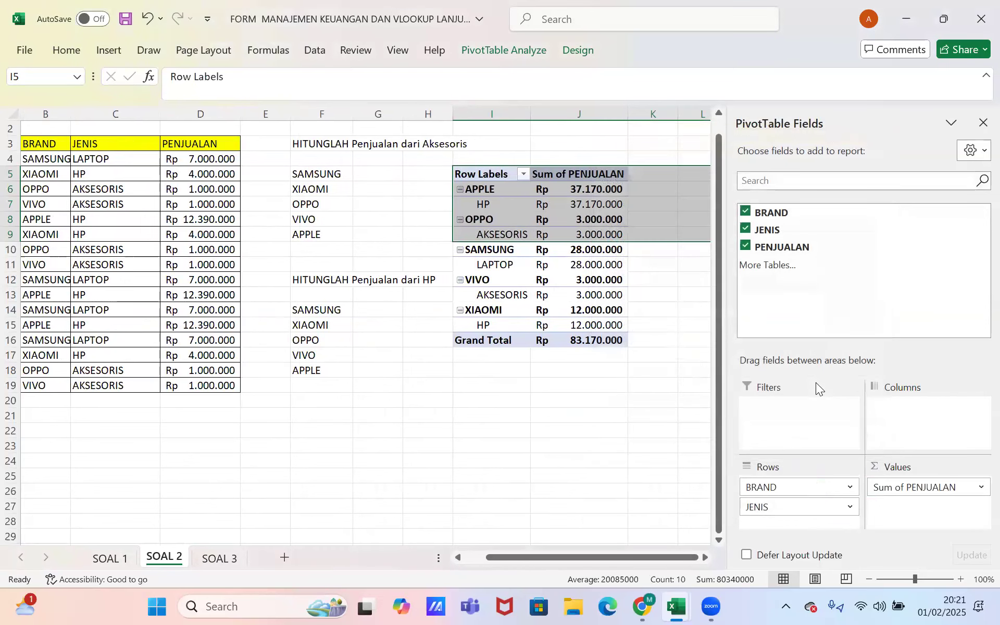
{"action": "left_click", "coordinate": [523, 175]}
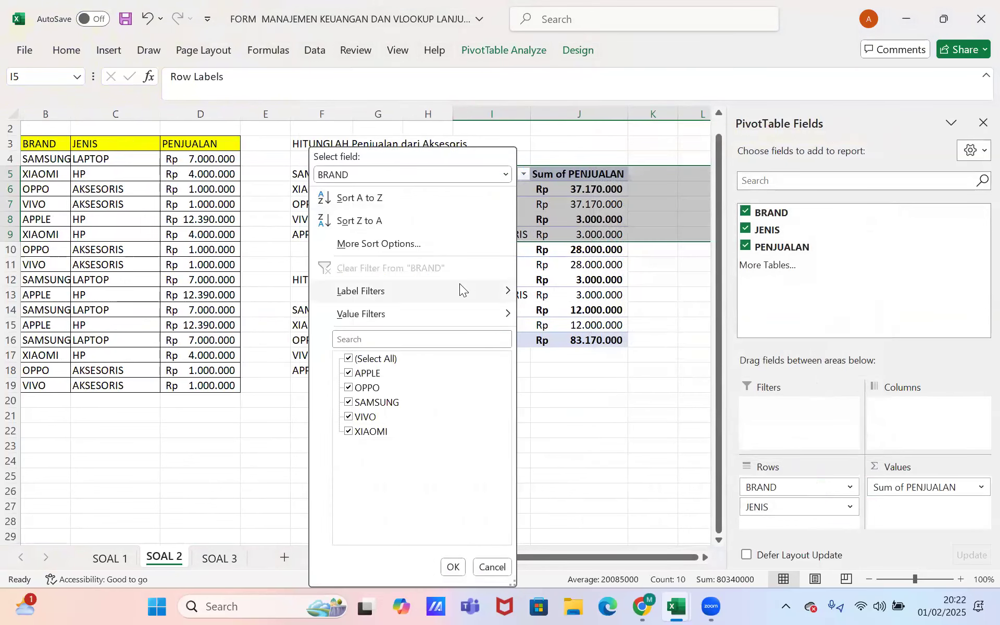
{"action": "mouse_move", "coordinate": [462, 283]}
{"action": "mouse_move", "coordinate": [454, 325]}
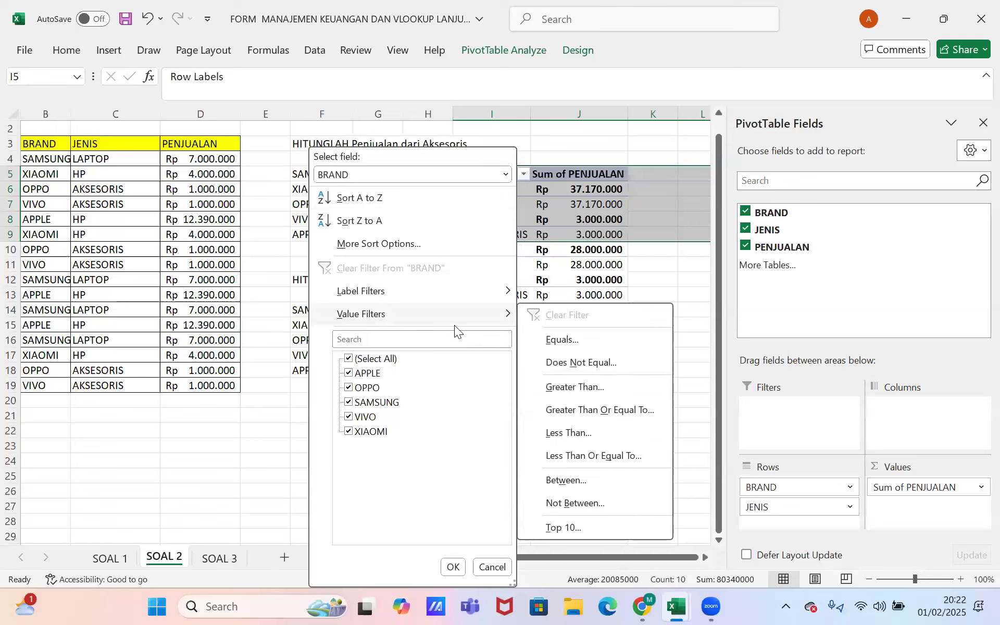
{"action": "left_click", "coordinate": [451, 245]}
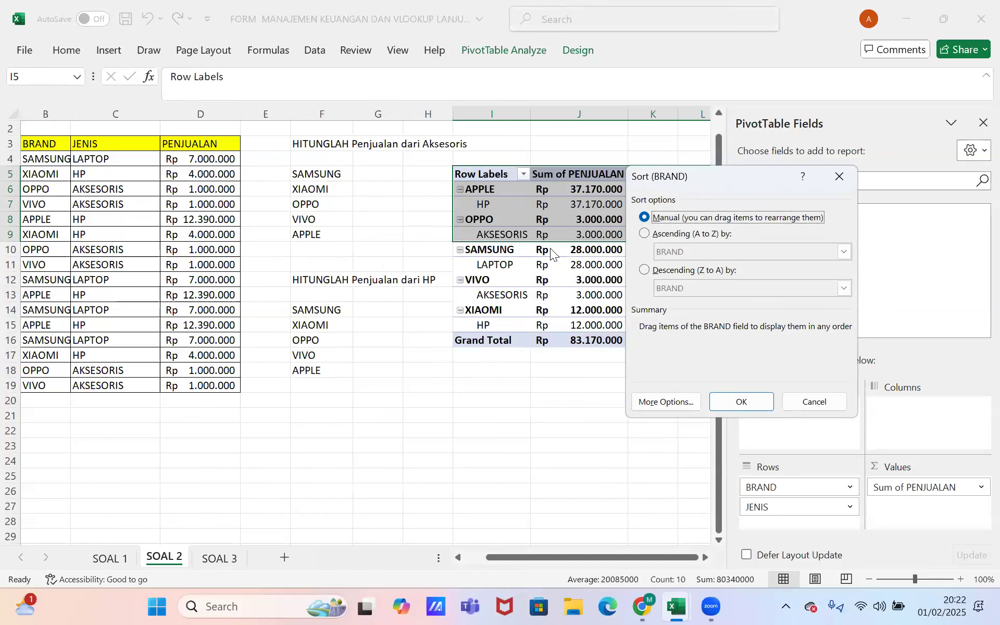
{"action": "left_click", "coordinate": [839, 176]}
- Move JENIS from the PivotTable's rows to its report filter and show only AKSESORIS
{"action": "left_click", "coordinate": [809, 507]}
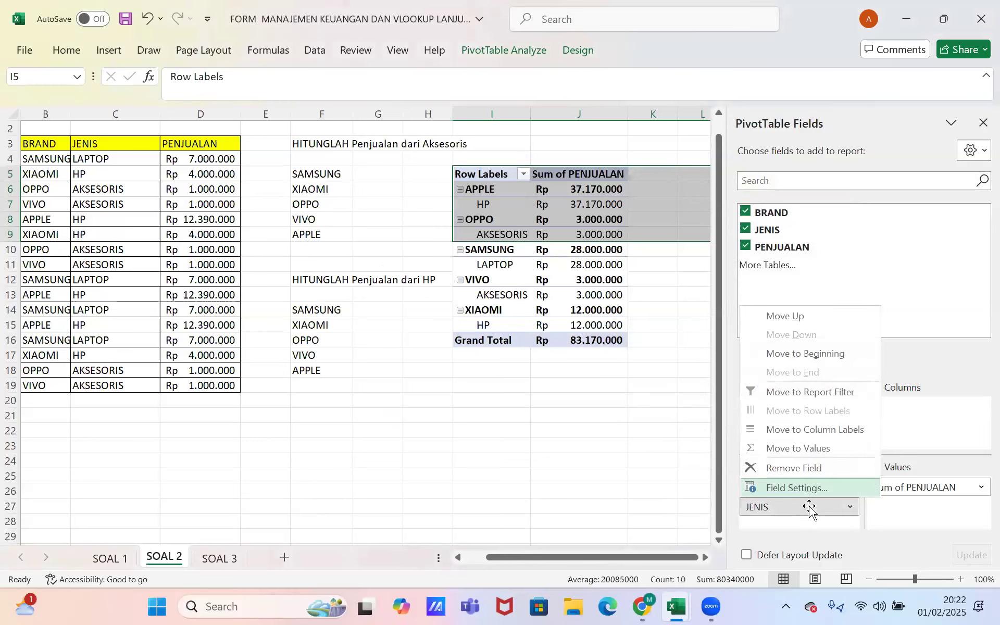
{"action": "left_click", "coordinate": [816, 520]}
{"action": "left_click_drag", "start_coordinate": [815, 513], "coordinate": [830, 420]}
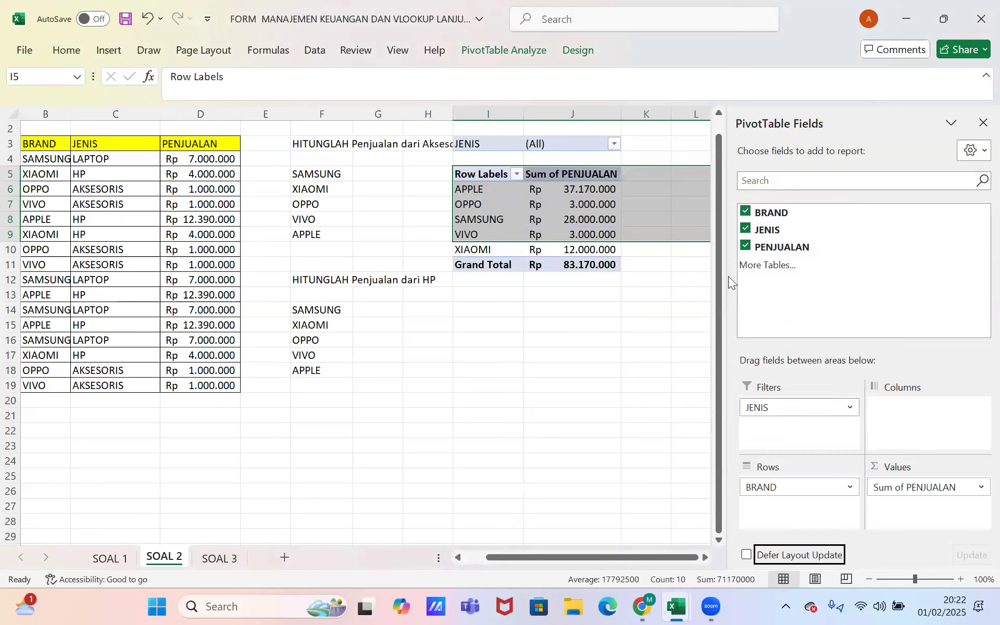
{"action": "left_click", "coordinate": [615, 146]}
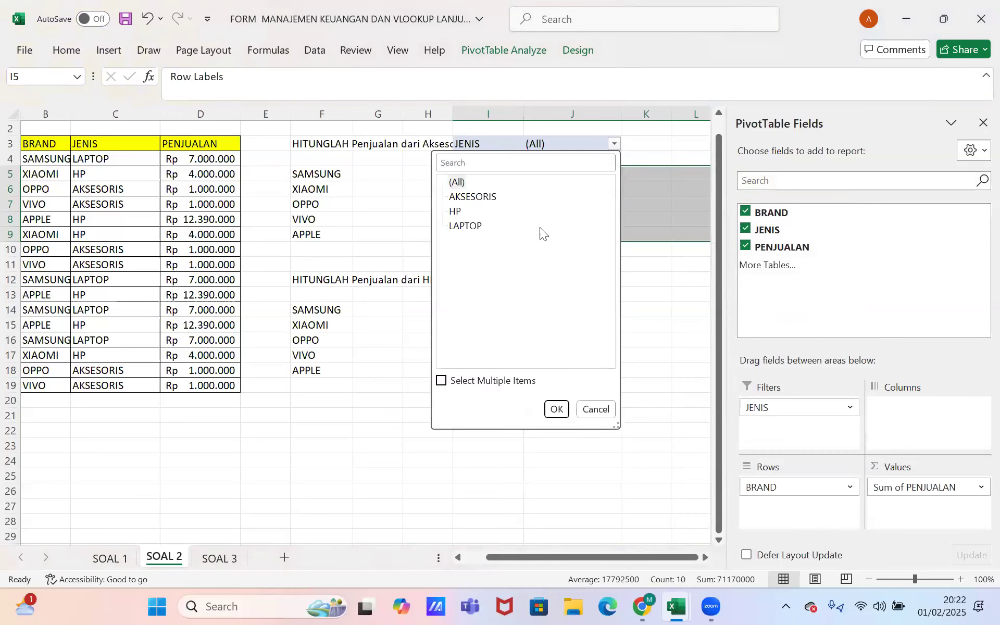
{"action": "left_click", "coordinate": [455, 385]}
{"action": "left_click", "coordinate": [452, 212]}
{"action": "left_click", "coordinate": [453, 226]}
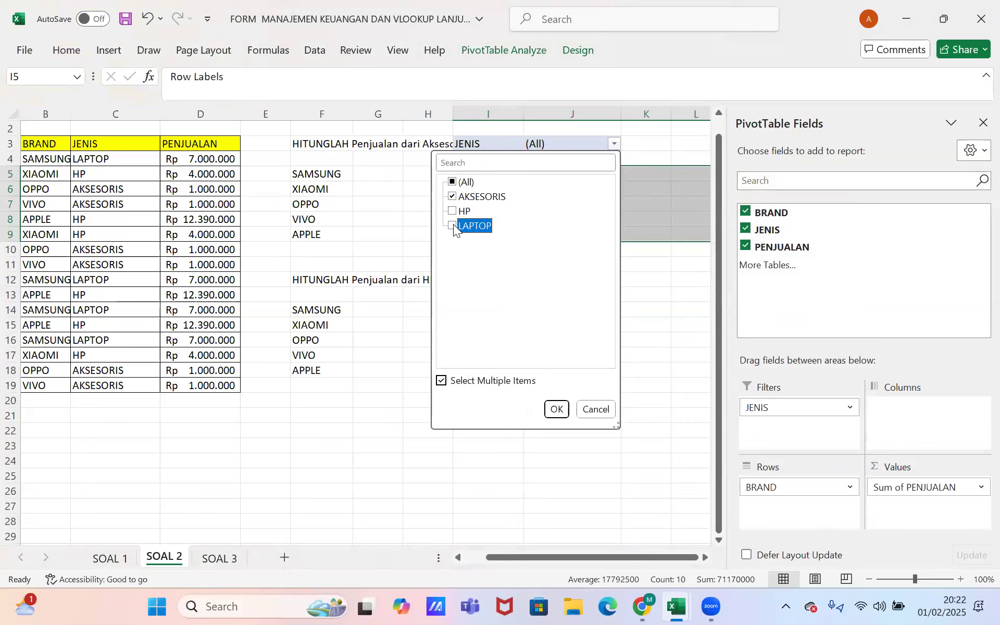
{"action": "left_click", "coordinate": [557, 410]}
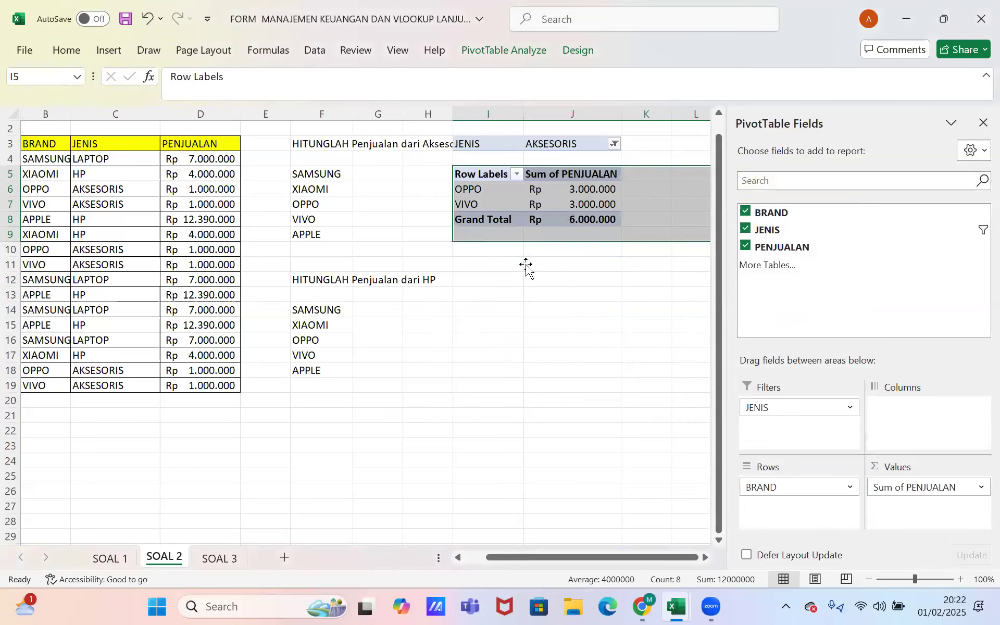
- Select the OPPO and VIVO rows of the filtered PivotTable to review the accessory sales per brand
{"action": "left_click", "coordinate": [525, 265]}
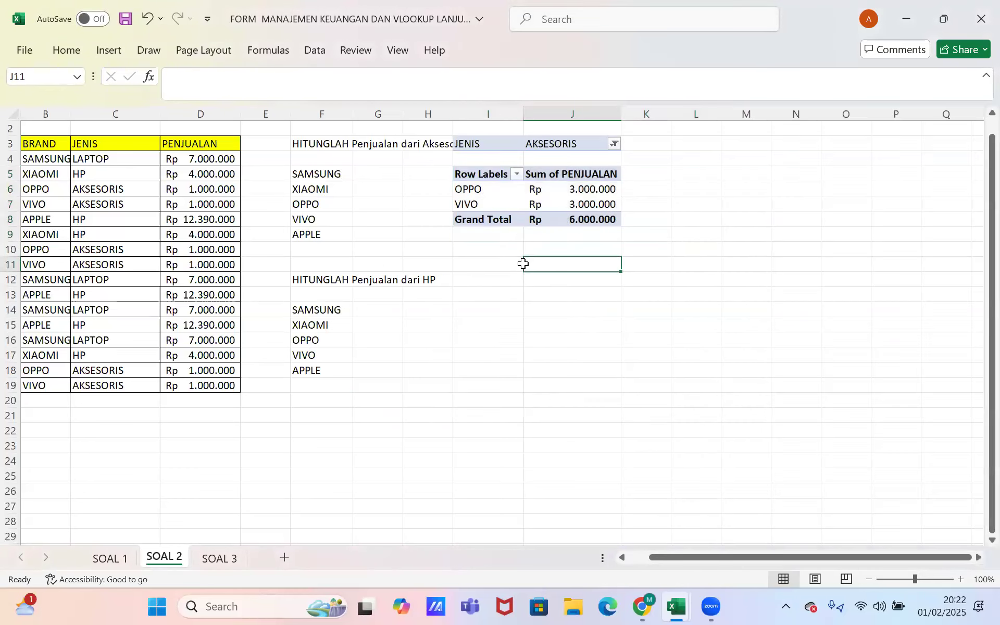
{"action": "left_click", "coordinate": [468, 186]}
{"action": "left_click_drag", "start_coordinate": [492, 199], "coordinate": [492, 200]}
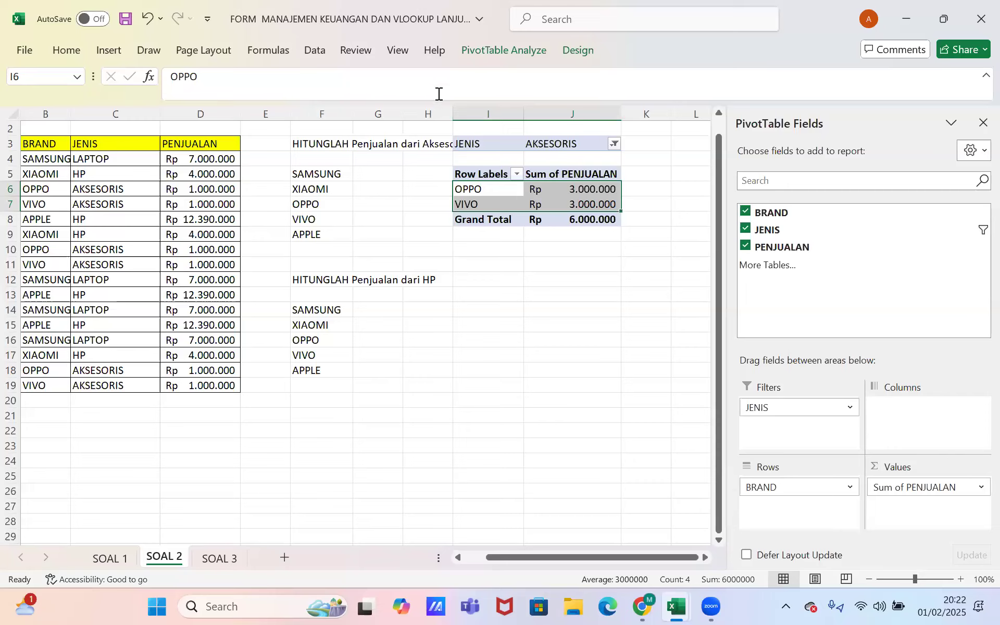
- Insert a second PivotTable from the sales data B3:D19 on the existing worksheet at I13:J18
{"action": "left_click", "coordinate": [188, 255]}
{"action": "key", "text": "ctrl+a"}
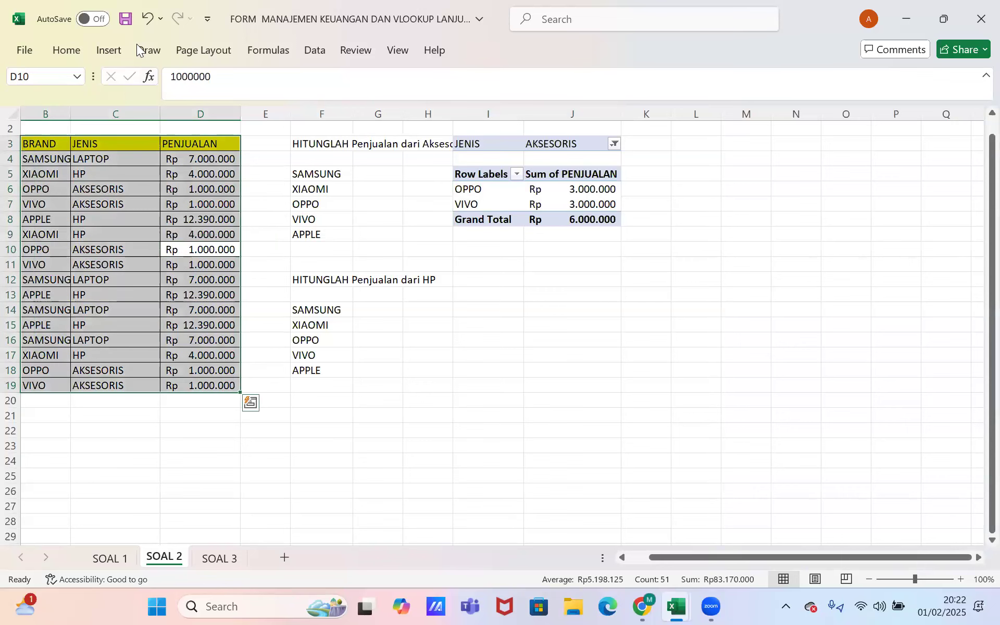
{"action": "left_click", "coordinate": [109, 50]}
{"action": "left_click", "coordinate": [37, 86]}
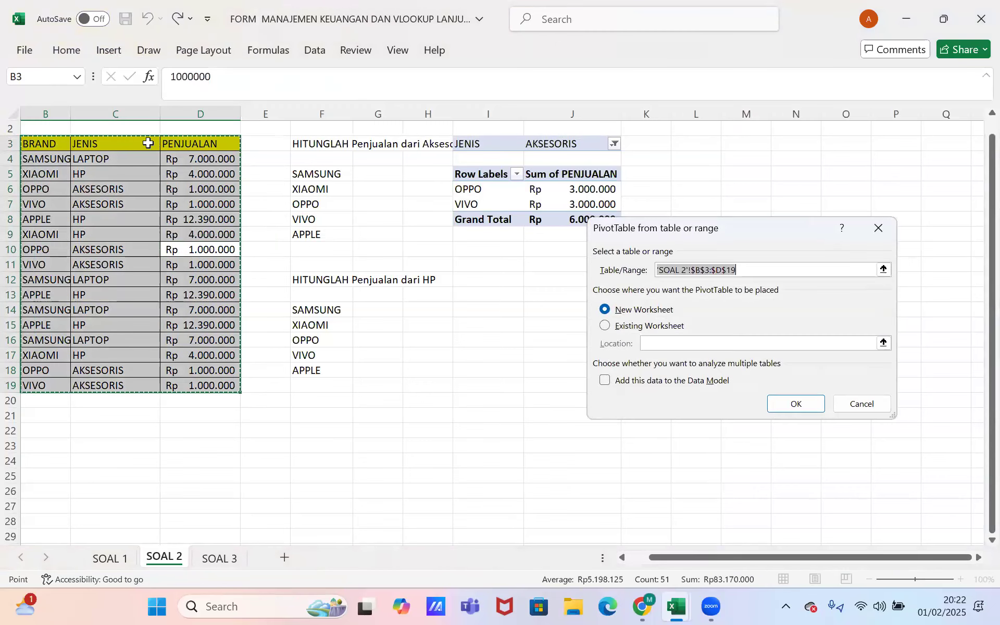
{"action": "left_click", "coordinate": [610, 328]}
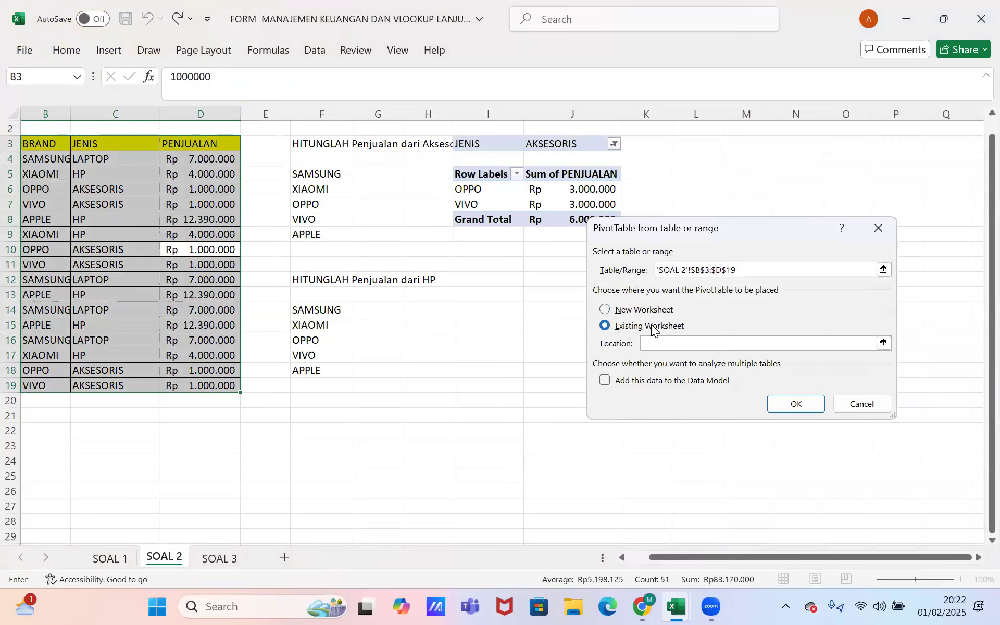
{"action": "left_click_drag", "start_coordinate": [504, 301], "coordinate": [573, 371]}
{"action": "left_click", "coordinate": [792, 403]}
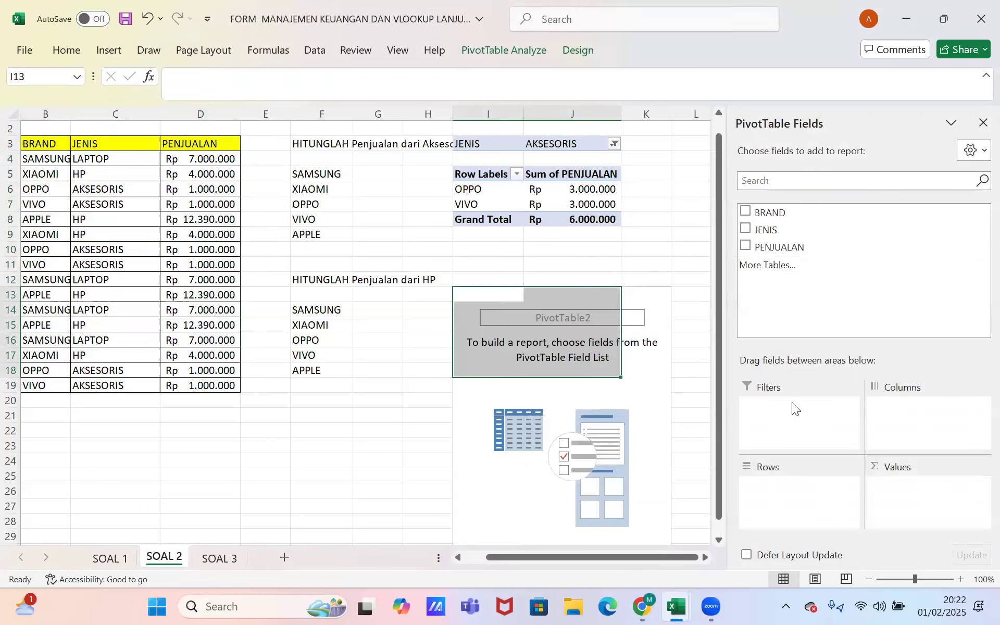
- Set up the second PivotTable with BRAND as rows, JENIS as report filter and the sum of PENJUALAN as values
{"action": "left_click_drag", "start_coordinate": [766, 211], "coordinate": [792, 502]}
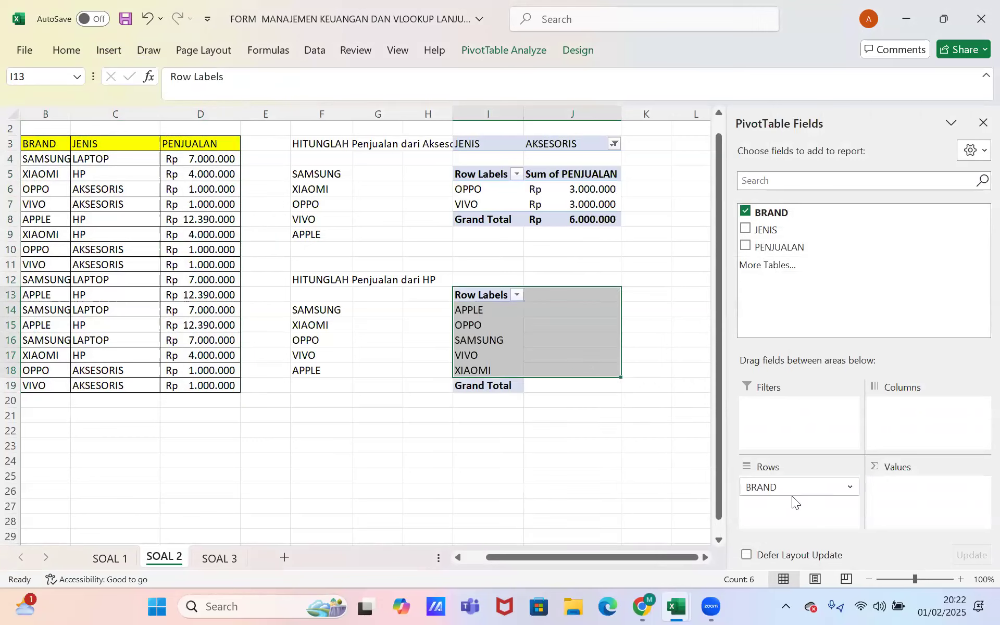
{"action": "left_click_drag", "start_coordinate": [786, 231], "coordinate": [788, 408]}
{"action": "left_click_drag", "start_coordinate": [785, 252], "coordinate": [893, 502]}
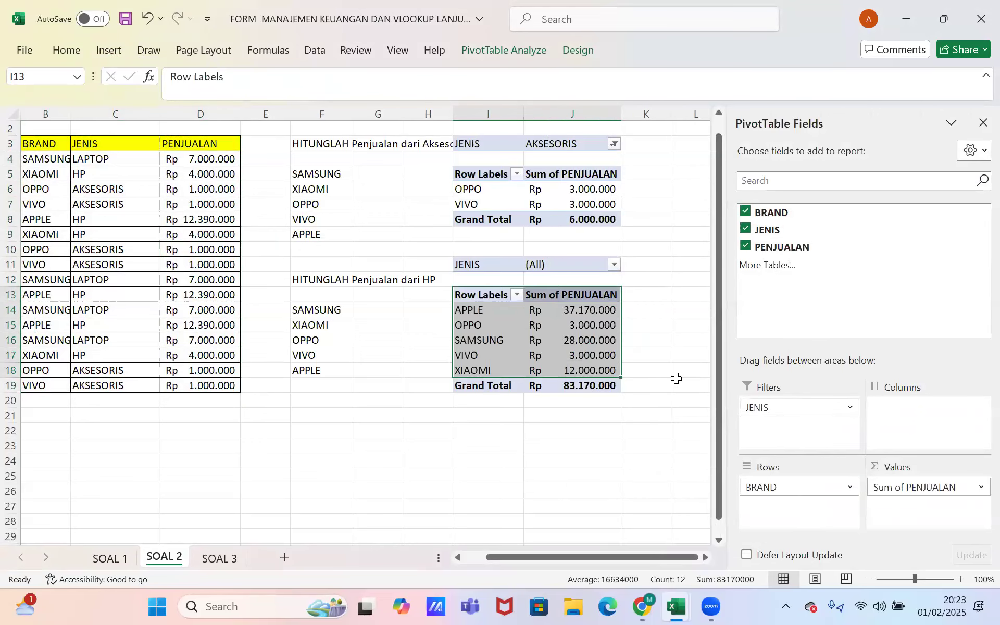
{"action": "left_click", "coordinate": [677, 399]}
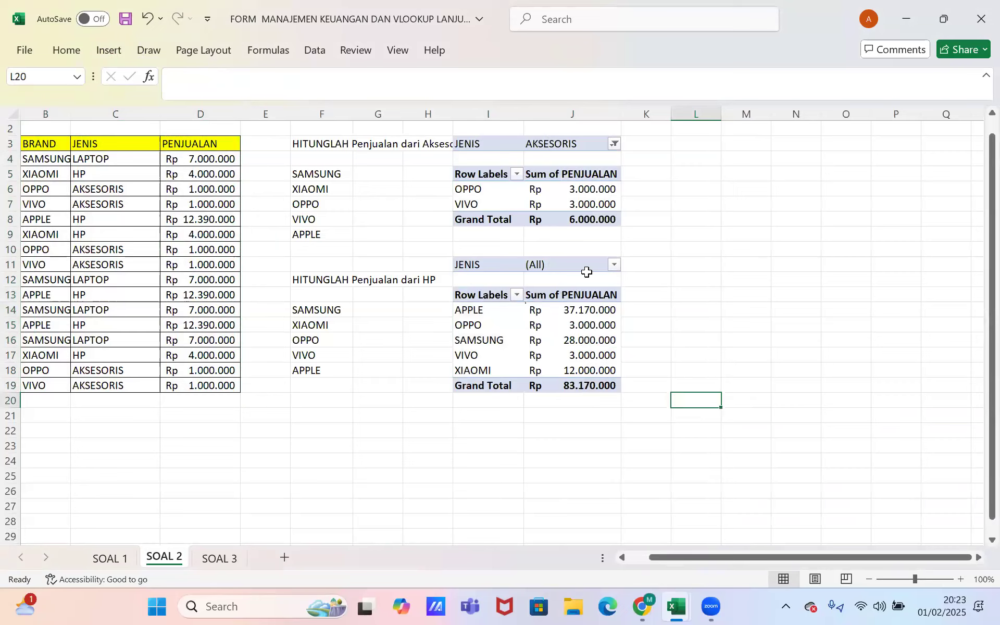
- Filter the second PivotTable's JENIS field to show only HP
{"action": "left_click", "coordinate": [613, 265]}
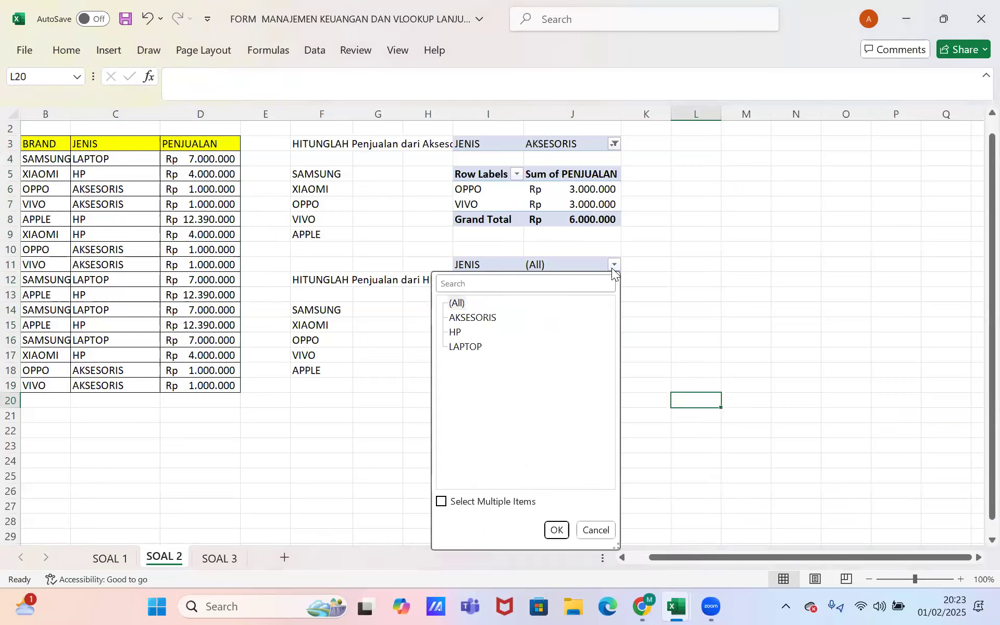
{"action": "left_click", "coordinate": [443, 501]}
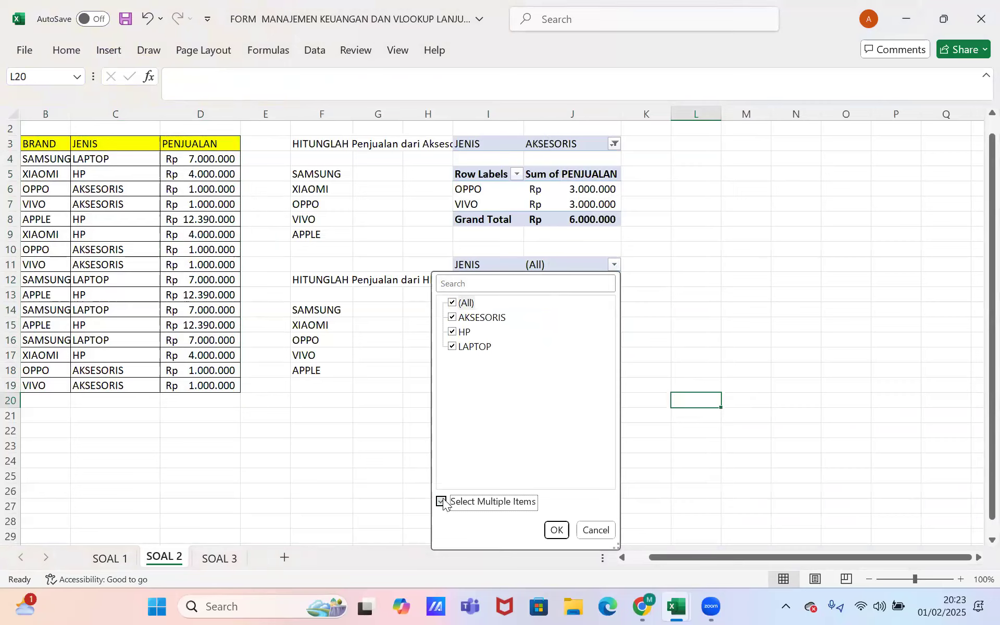
{"action": "left_click", "coordinate": [452, 303]}
{"action": "left_click", "coordinate": [452, 332]}
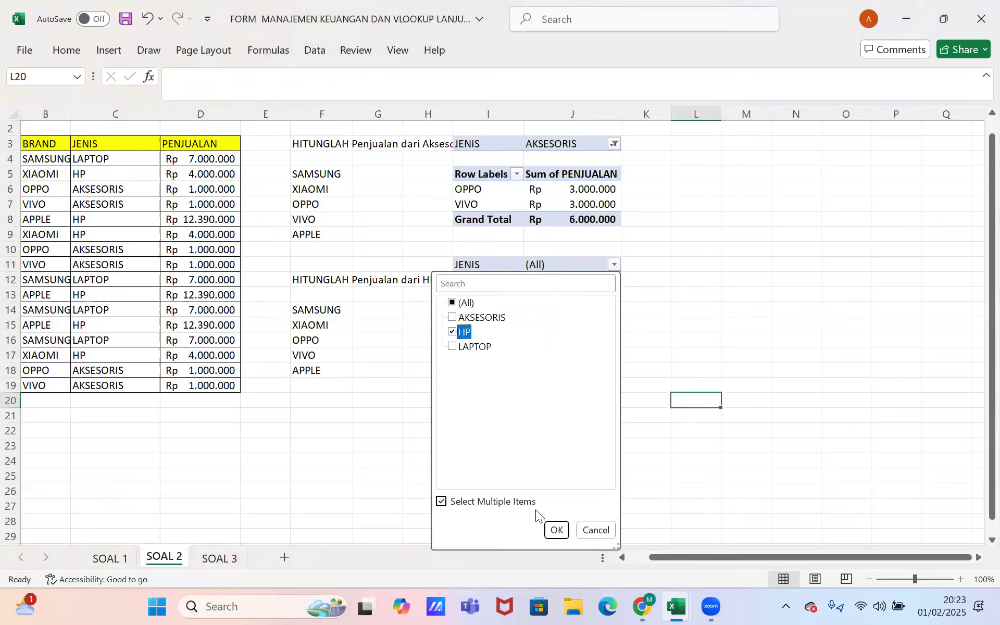
{"action": "left_click", "coordinate": [556, 529]}
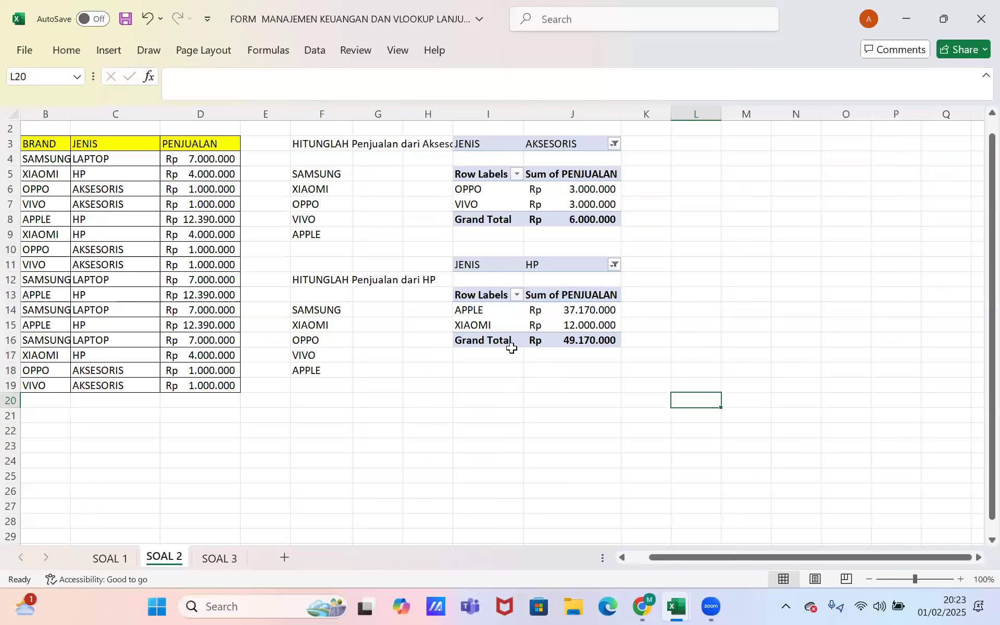
{"action": "left_click", "coordinate": [515, 356]}
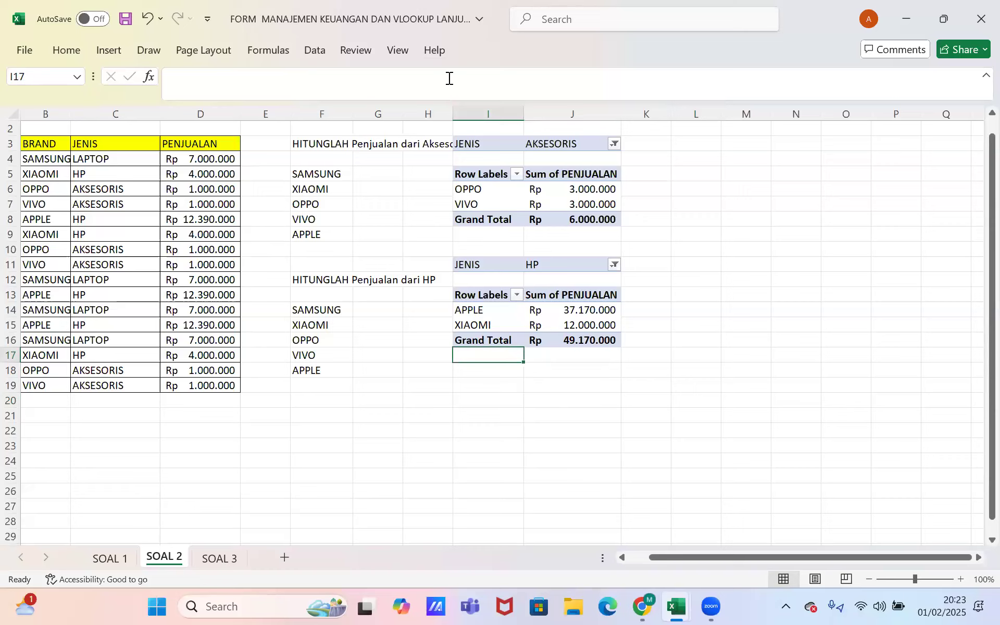
{"action": "key", "text": "super+z"}
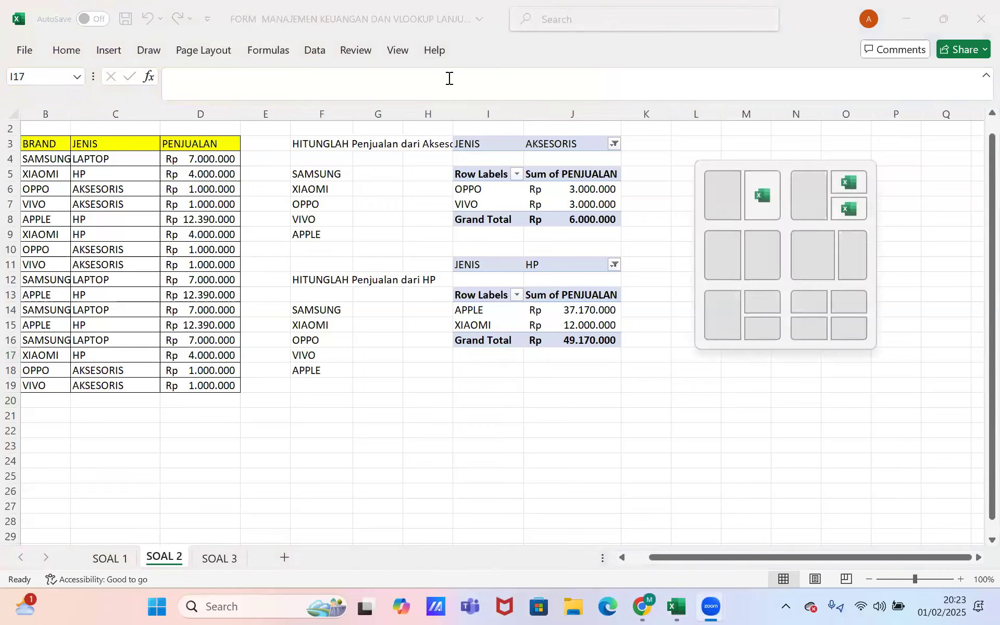
{"action": "key", "text": "Escape"}
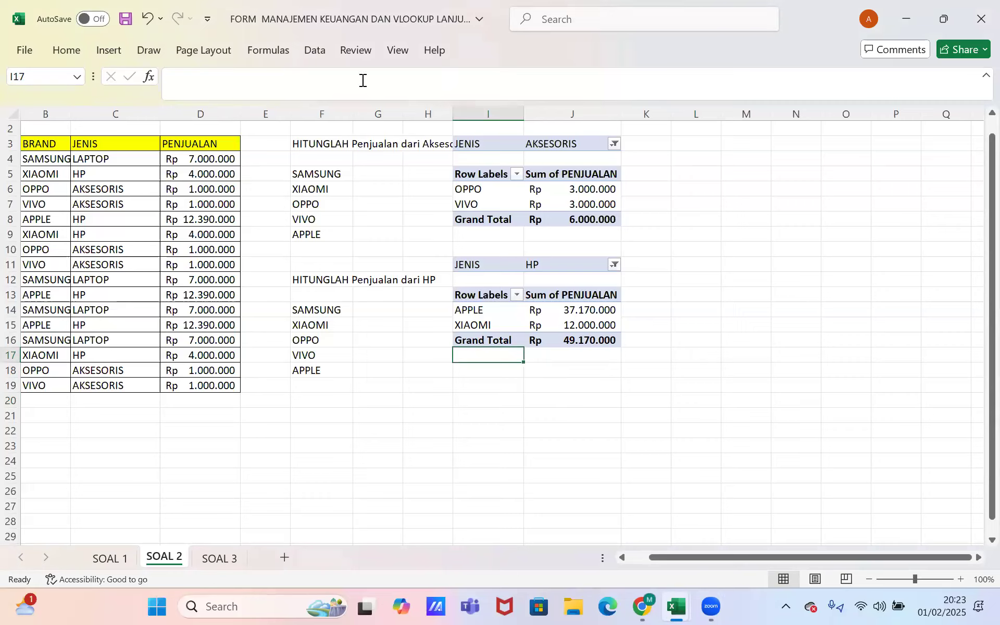
{"action": "left_click", "coordinate": [677, 75]}
- Undo the HP filter, the field layout and the insertion of the second PivotTable
{"action": "left_click_drag", "start_coordinate": [464, 255], "coordinate": [569, 348]}
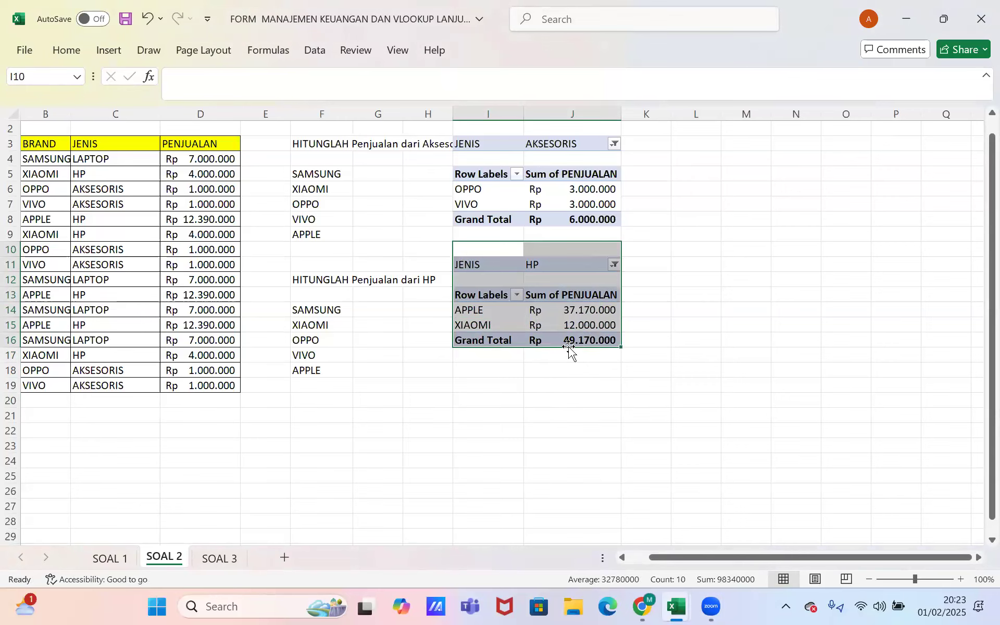
{"action": "left_click", "coordinate": [151, 20]}
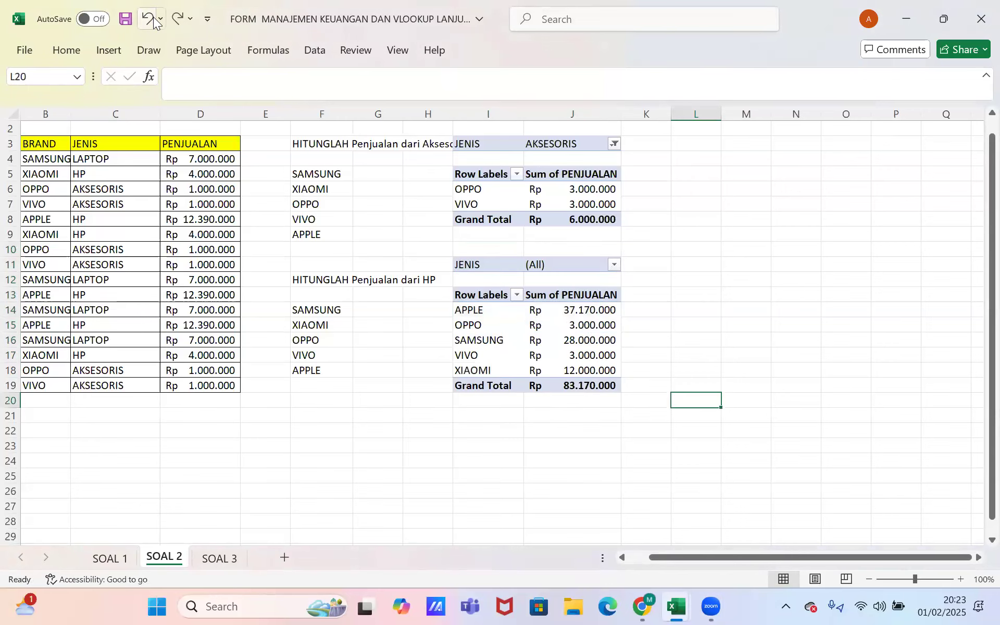
{"action": "left_click", "coordinate": [151, 19]}
{"action": "left_click", "coordinate": [151, 20]}
{"action": "left_click", "coordinate": [151, 20]}
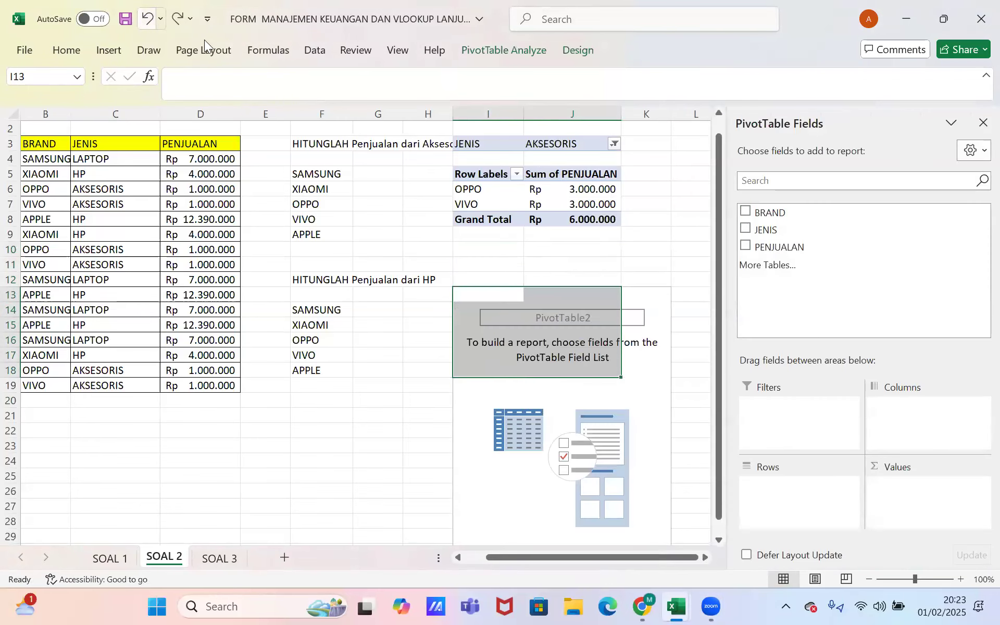
{"action": "left_click", "coordinate": [148, 22]}
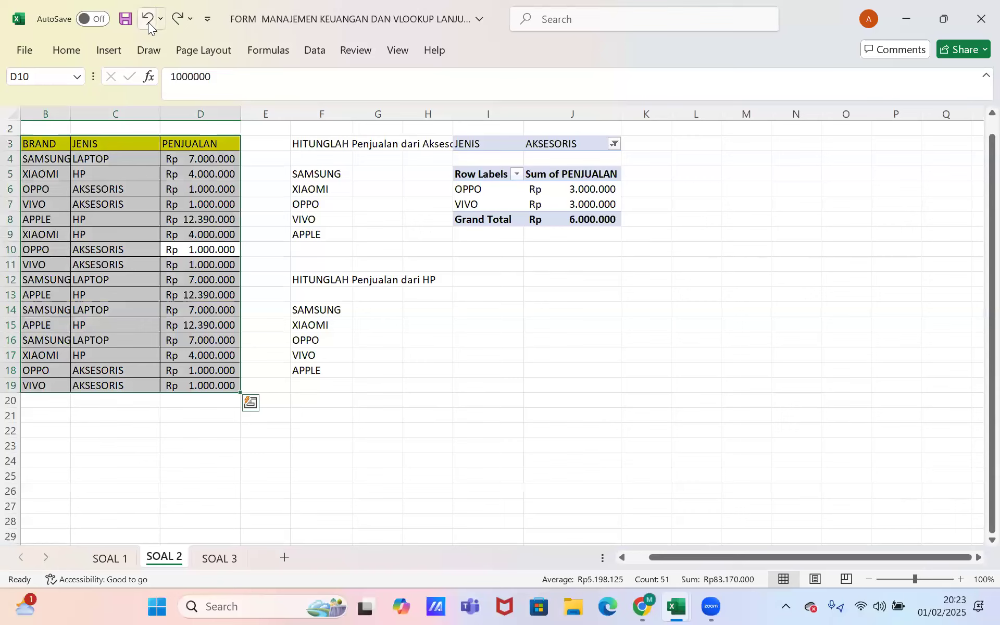
{"action": "left_click", "coordinate": [148, 21]}
{"action": "left_click", "coordinate": [177, 19]}
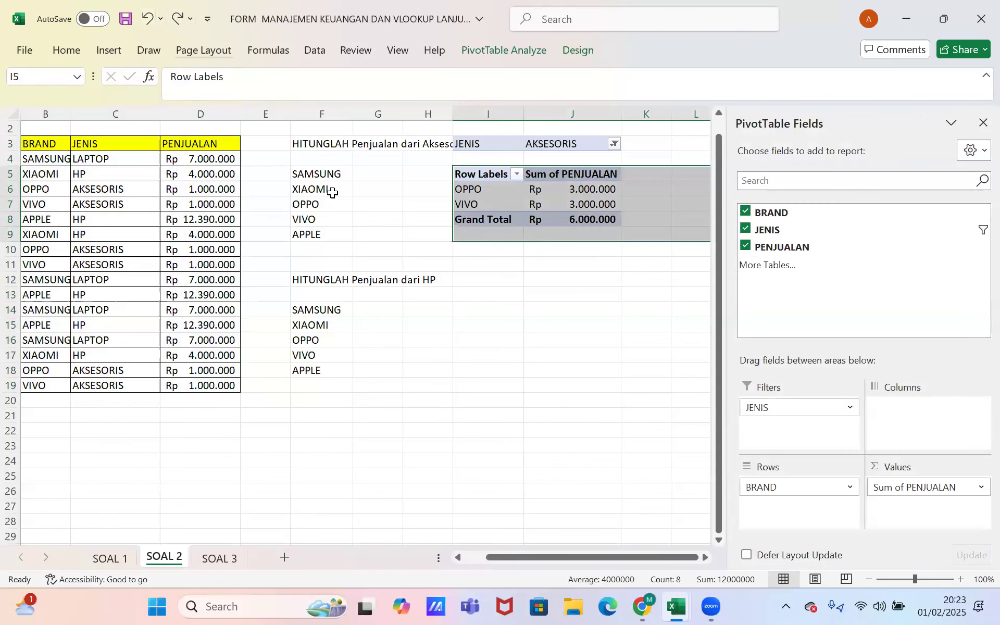
- Start a new PivotTable from the sales data B3:D19 with the existing worksheet as its destination
{"action": "left_click", "coordinate": [193, 284]}
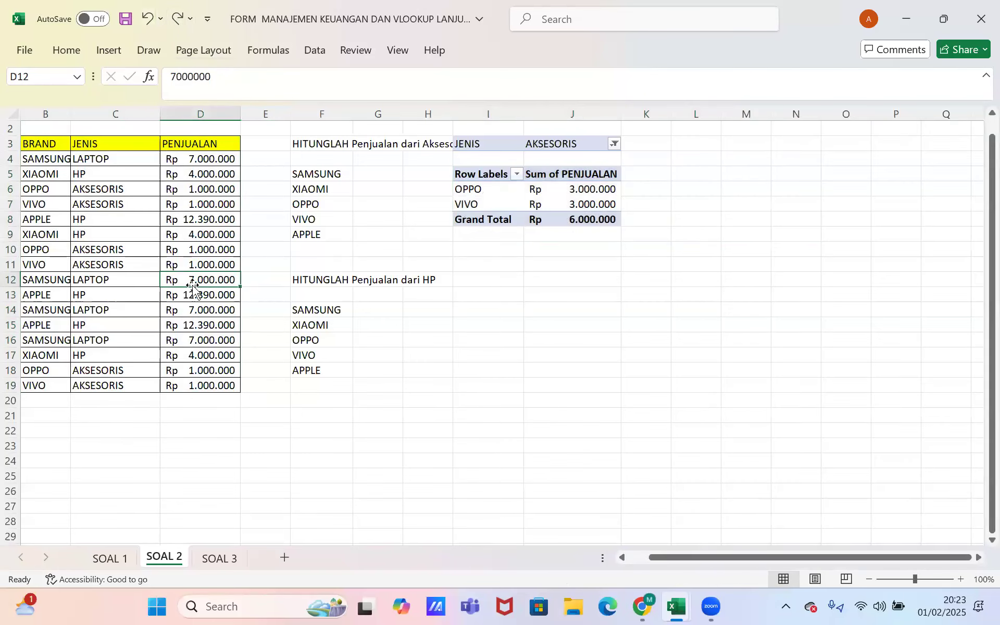
{"action": "key", "text": "ctrl+a"}
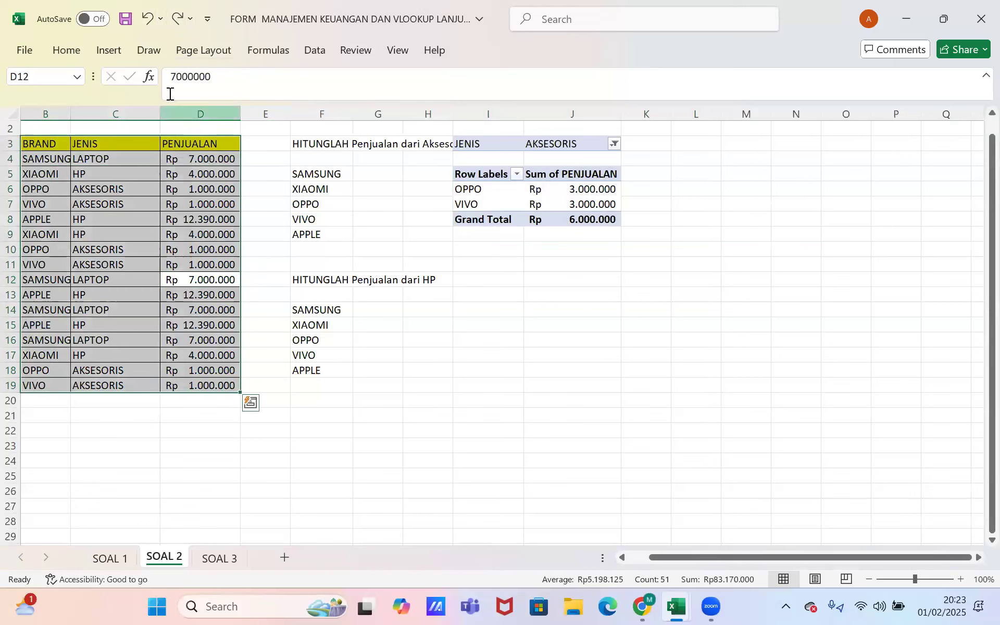
{"action": "left_click", "coordinate": [118, 50]}
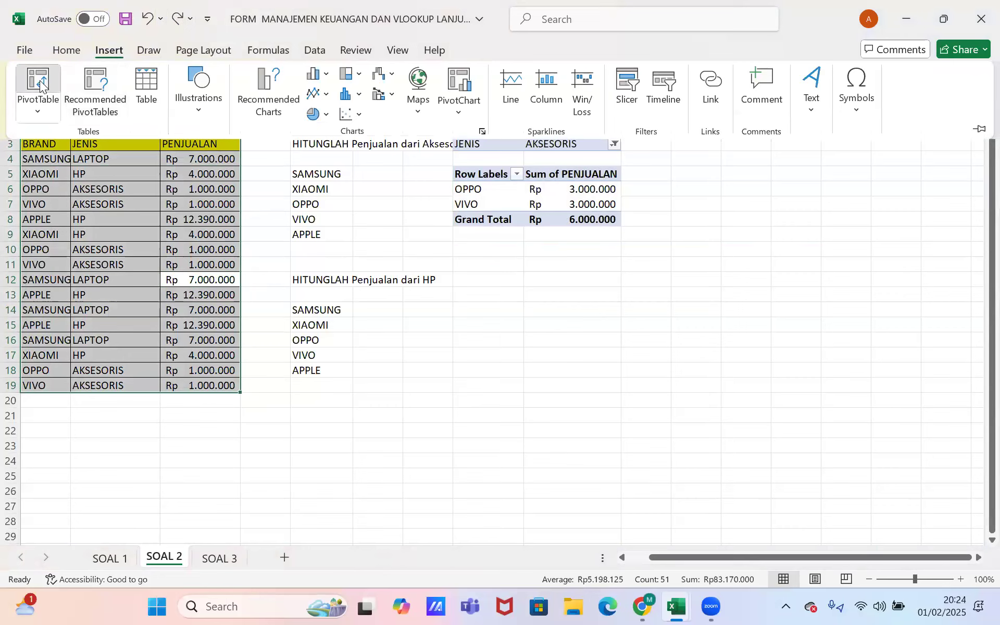
{"action": "left_click", "coordinate": [39, 80]}
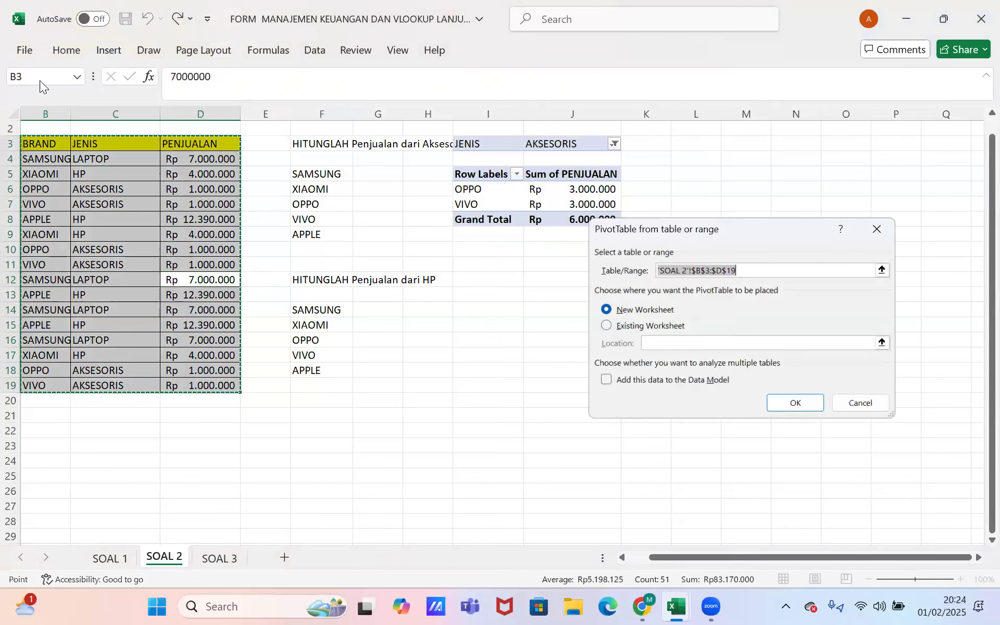
{"action": "left_click", "coordinate": [629, 329]}
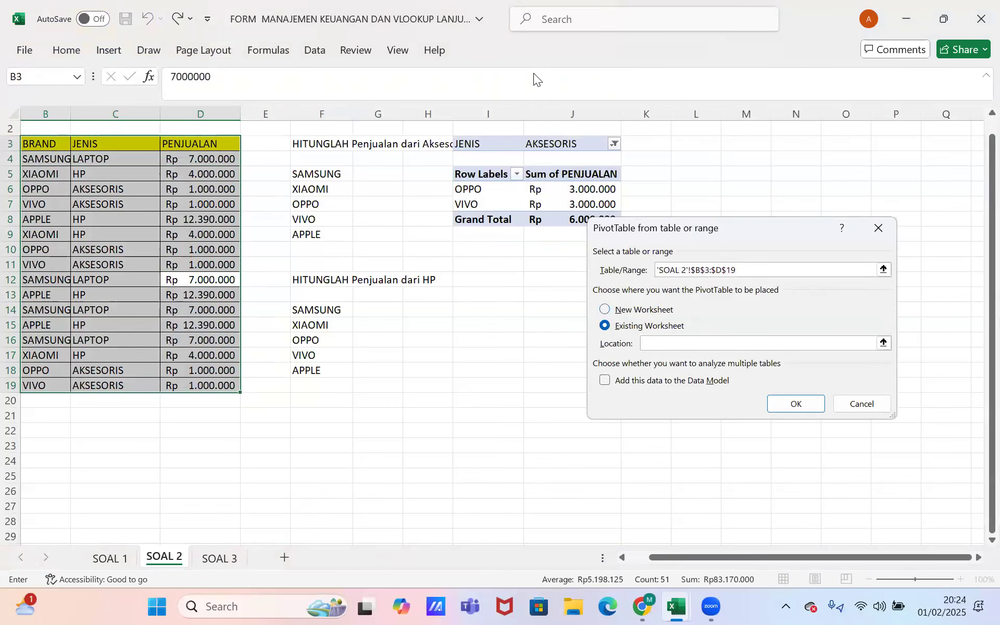
{"action": "left_click", "coordinate": [533, 72]}
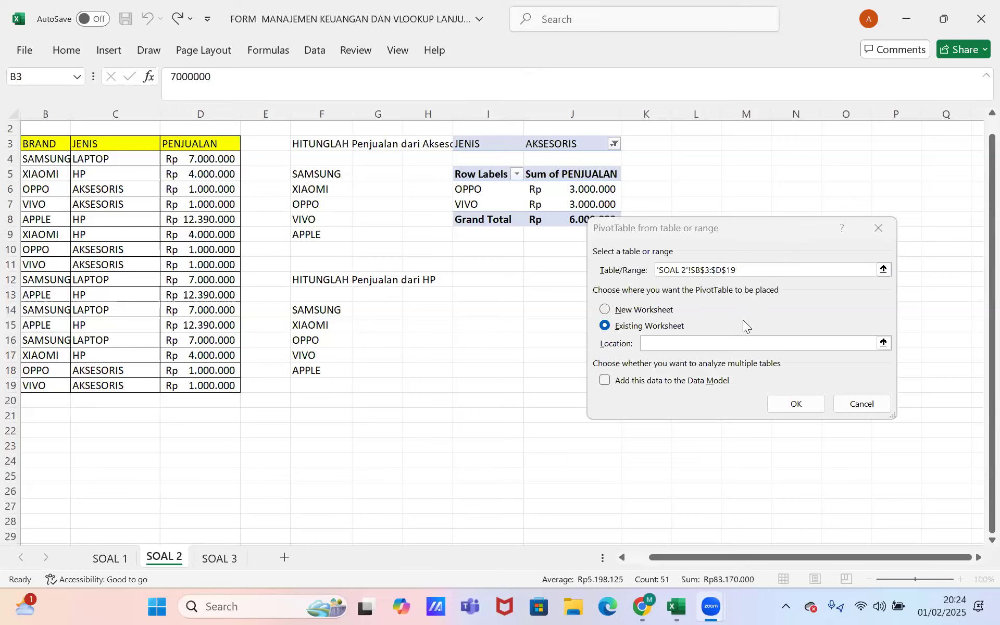
- Set the PivotTable's location to cell I15 on SOAL 2 and create it
{"action": "left_click", "coordinate": [884, 342]}
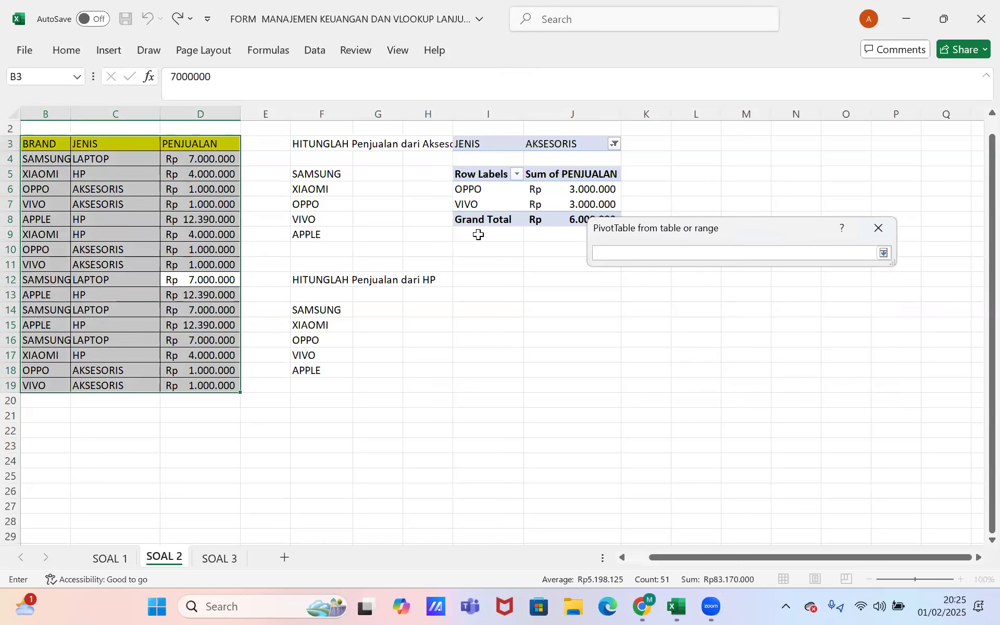
{"action": "left_click_drag", "start_coordinate": [424, 188], "coordinate": [660, 250]}
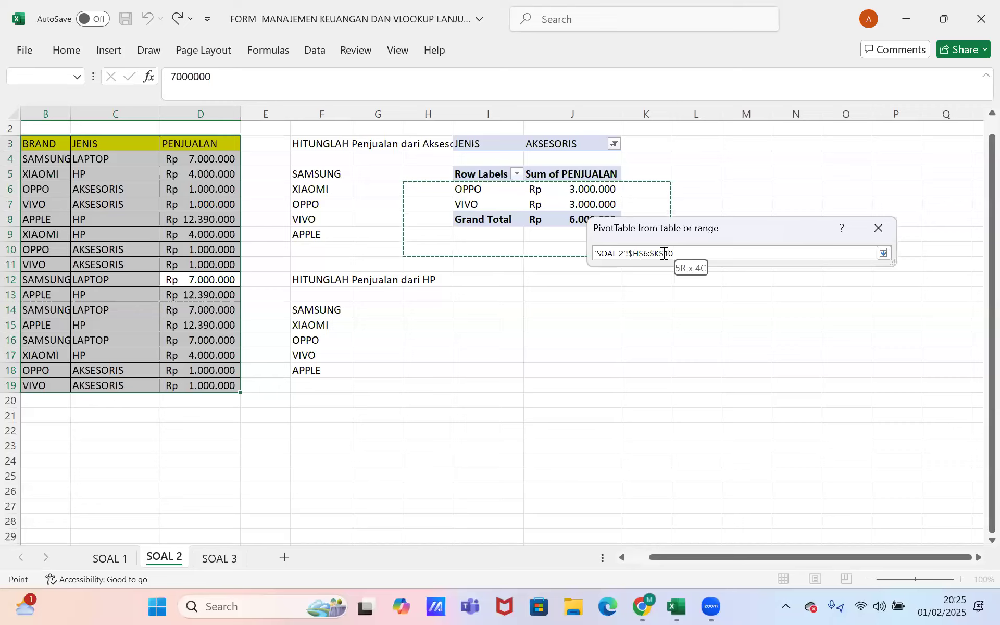
{"action": "left_click_drag", "start_coordinate": [468, 231], "coordinate": [608, 267]}
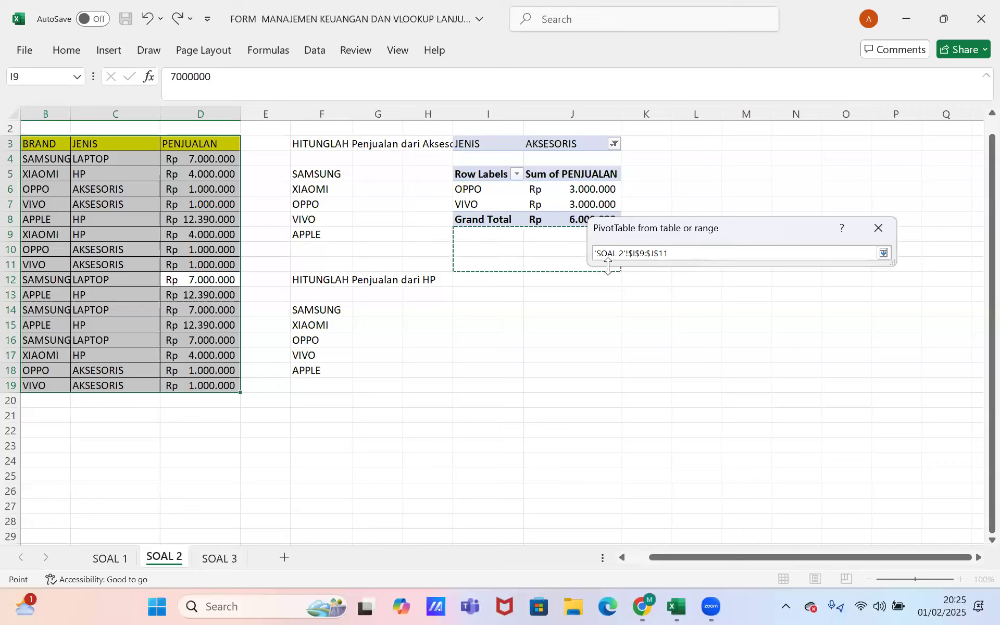
{"action": "left_click_drag", "start_coordinate": [468, 309], "coordinate": [497, 320]}
{"action": "left_click", "coordinate": [493, 326]}
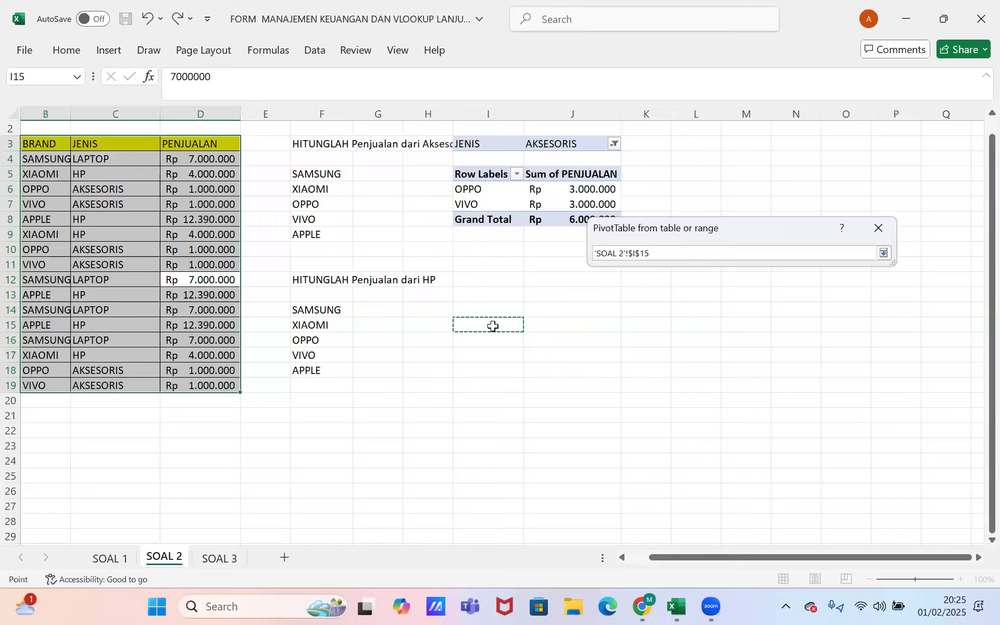
{"action": "left_click", "coordinate": [883, 253]}
{"action": "left_click", "coordinate": [797, 404]}
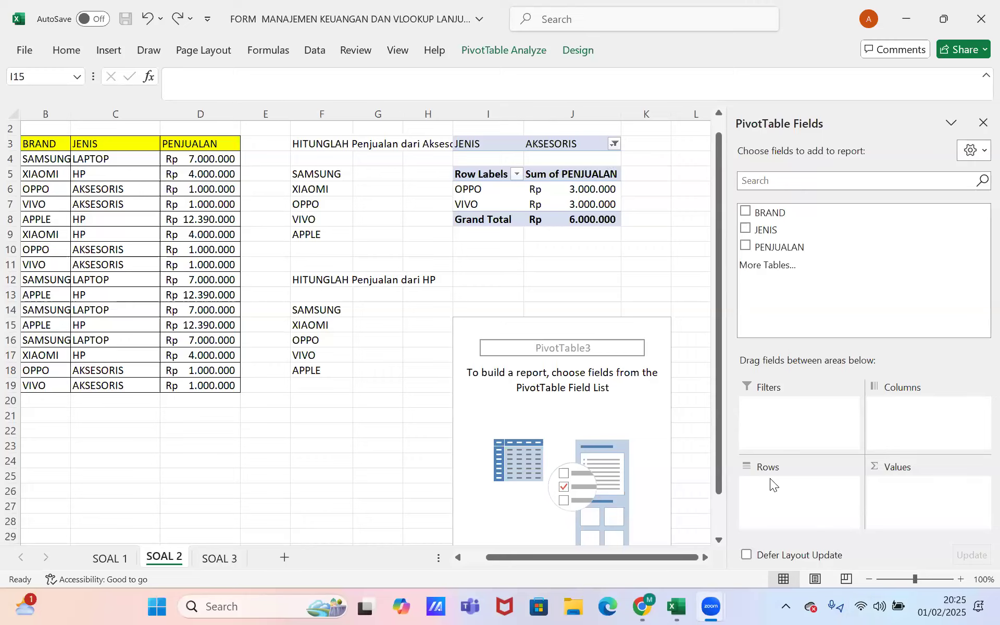
- Review the BRAND, JENIS and PENJUALAN columns of the source data by selecting their cells
{"action": "left_click", "coordinate": [605, 558]}
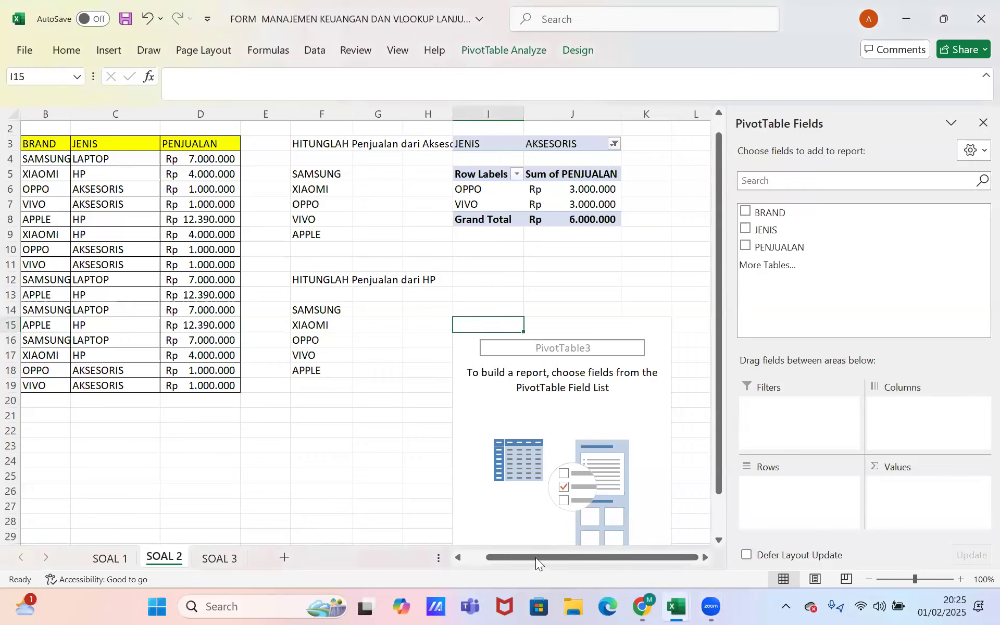
{"action": "left_click_drag", "start_coordinate": [536, 557], "coordinate": [479, 553]}
{"action": "left_click", "coordinate": [101, 146]}
{"action": "left_click_drag", "start_coordinate": [100, 180], "coordinate": [102, 386]}
{"action": "left_click_drag", "start_coordinate": [161, 145], "coordinate": [170, 380]}
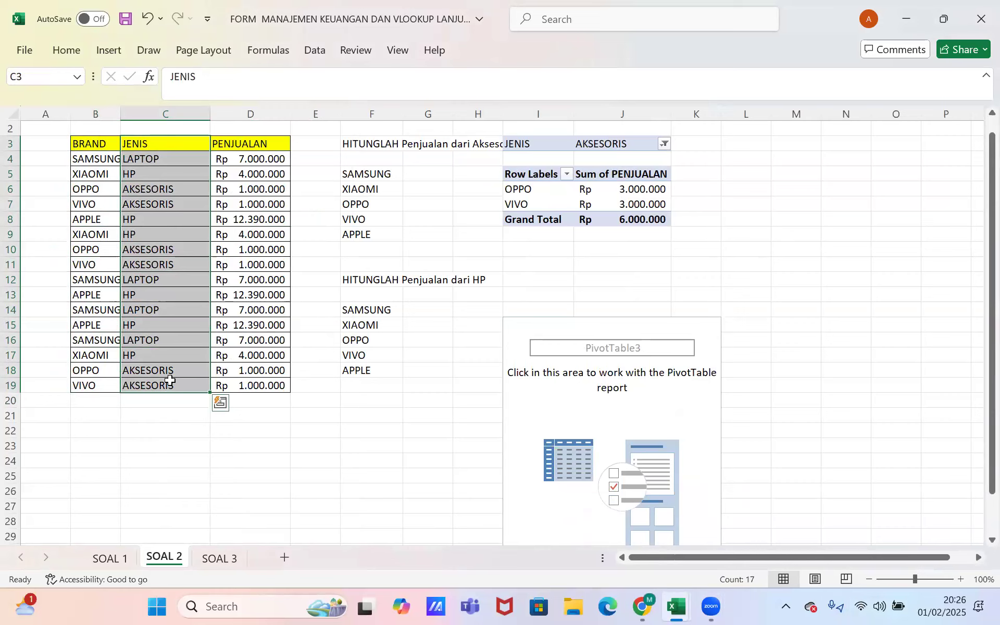
{"action": "left_click", "coordinate": [261, 143]}
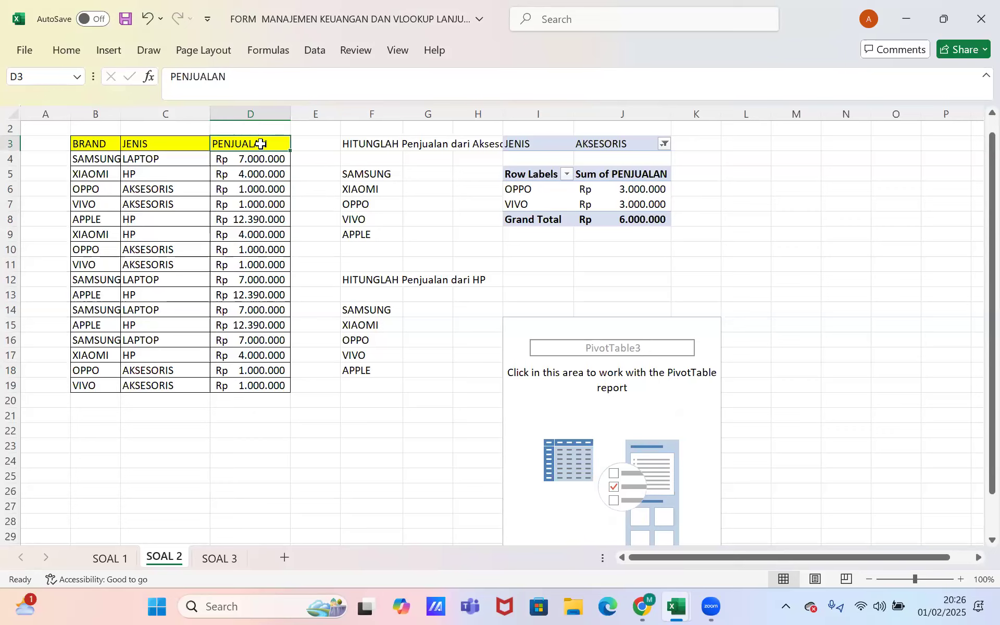
- Set up the PivotTable at I15 with BRAND as rows, the sum of PENJUALAN as values and JENIS as report filter
{"action": "left_click", "coordinate": [581, 374]}
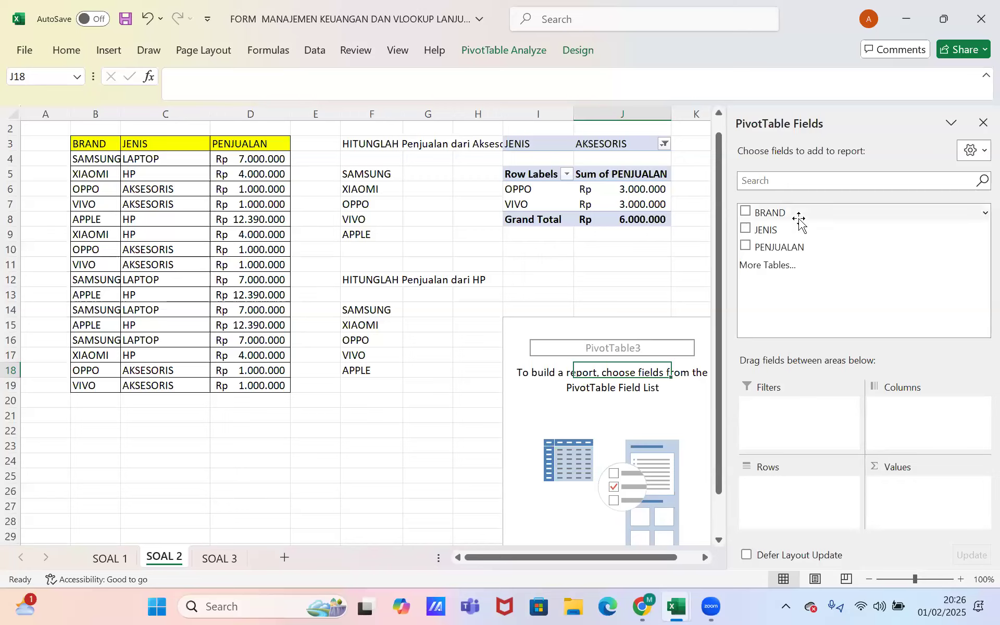
{"action": "left_click_drag", "start_coordinate": [797, 212], "coordinate": [928, 494]}
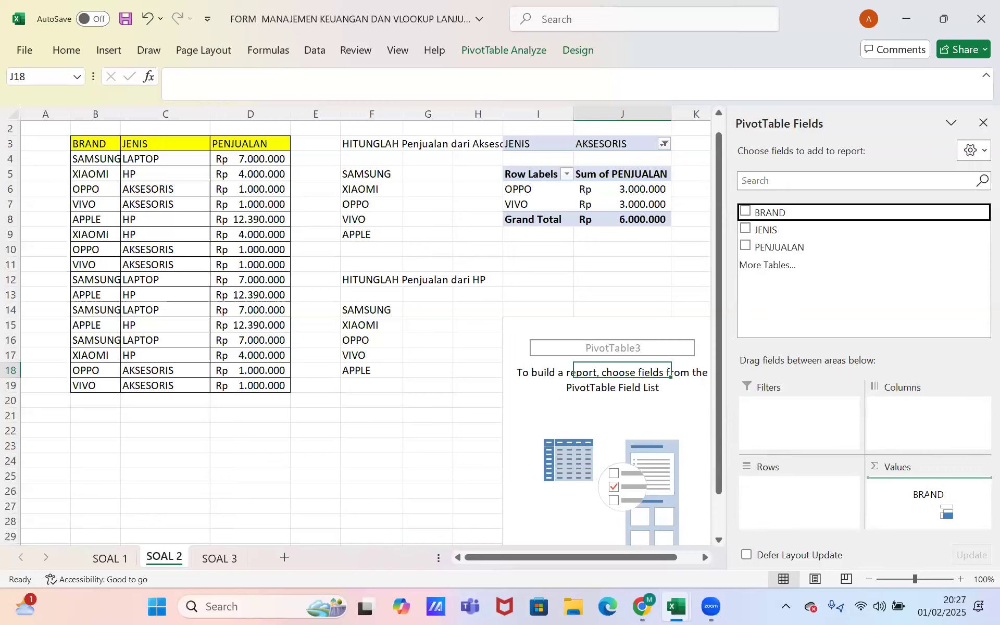
{"action": "left_click_drag", "start_coordinate": [928, 494], "coordinate": [811, 229]}
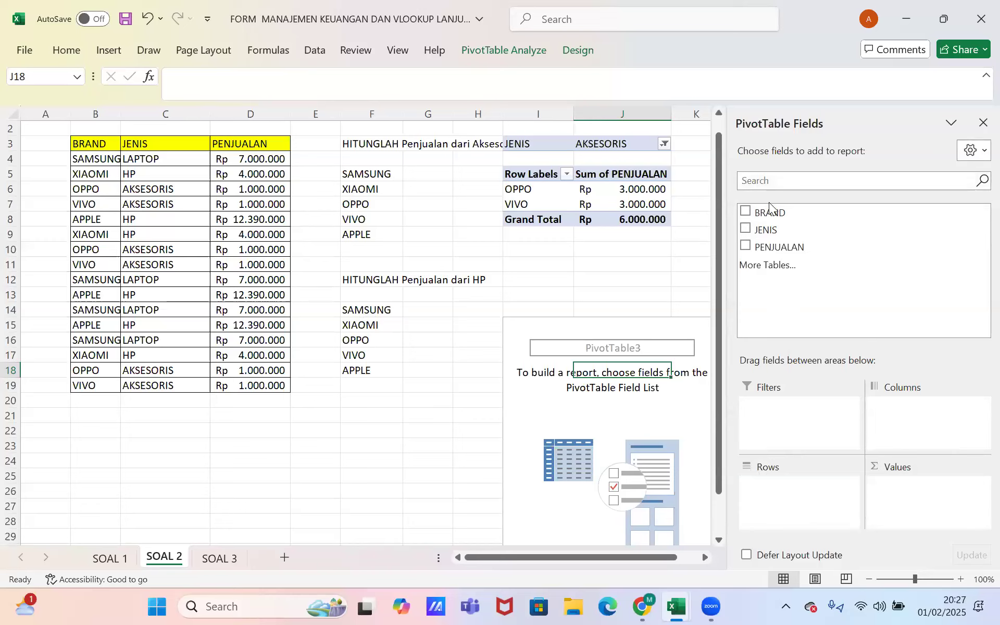
{"action": "left_click_drag", "start_coordinate": [769, 211], "coordinate": [780, 494]}
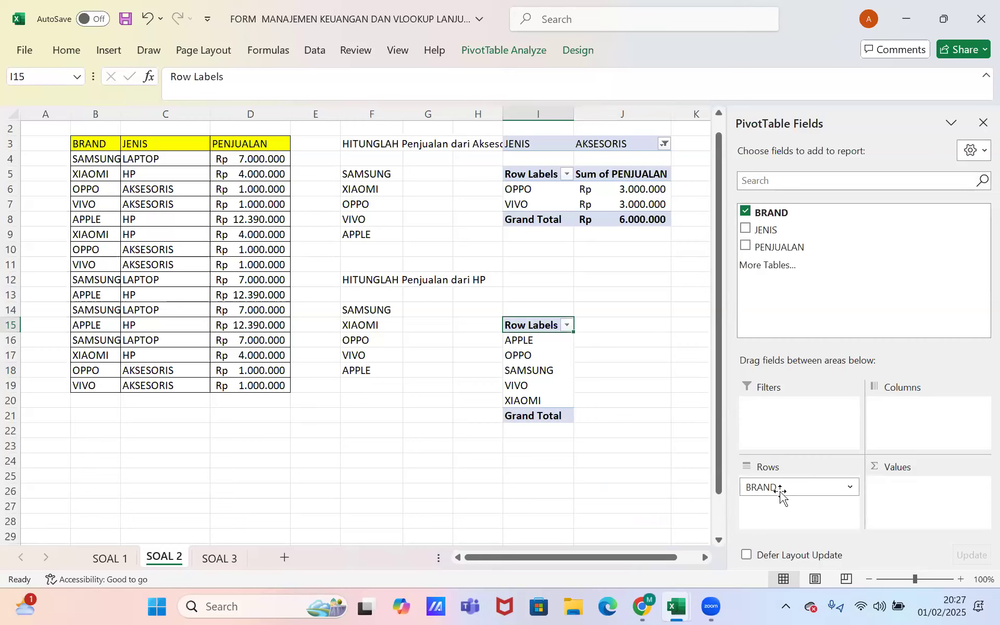
{"action": "left_click_drag", "start_coordinate": [826, 229], "coordinate": [799, 506]}
{"action": "left_click_drag", "start_coordinate": [799, 249], "coordinate": [904, 487]}
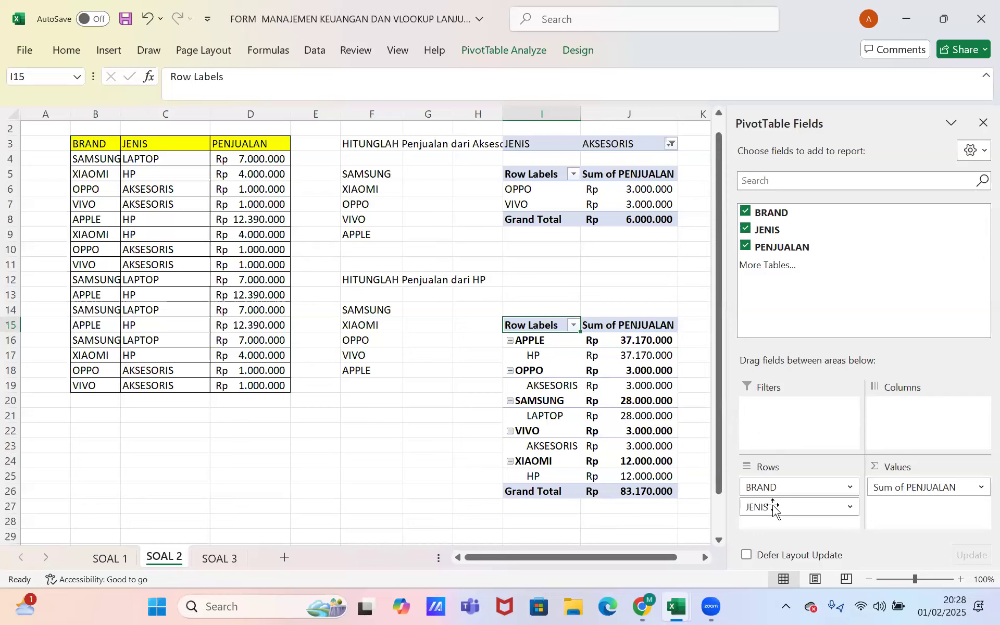
{"action": "left_click_drag", "start_coordinate": [773, 508], "coordinate": [765, 408]}
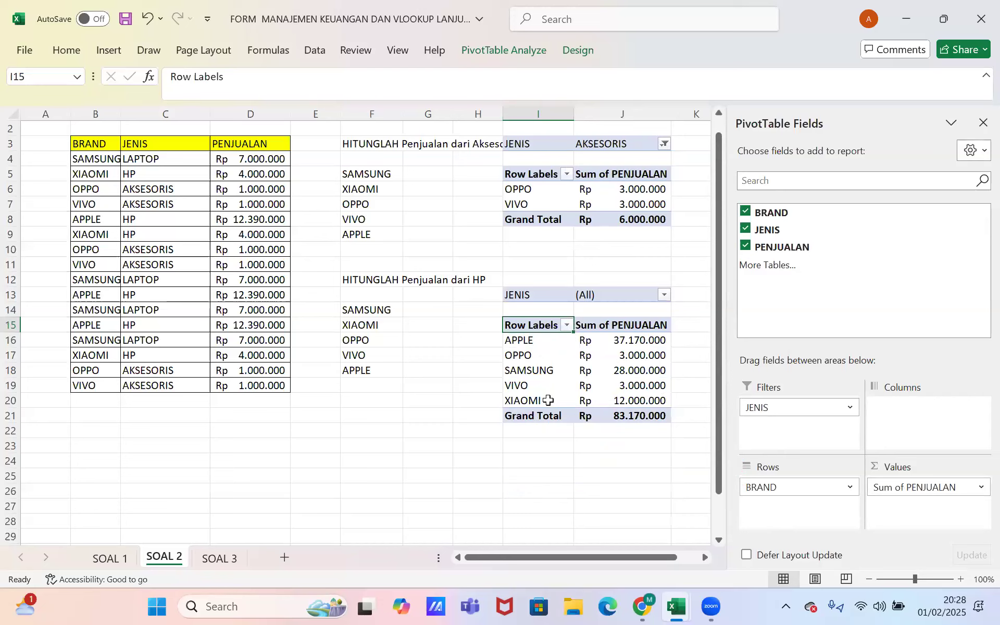
- Filter the lower PivotTable's JENIS field to show only HP and leave the PivotTable
{"action": "left_click", "coordinate": [664, 295]}
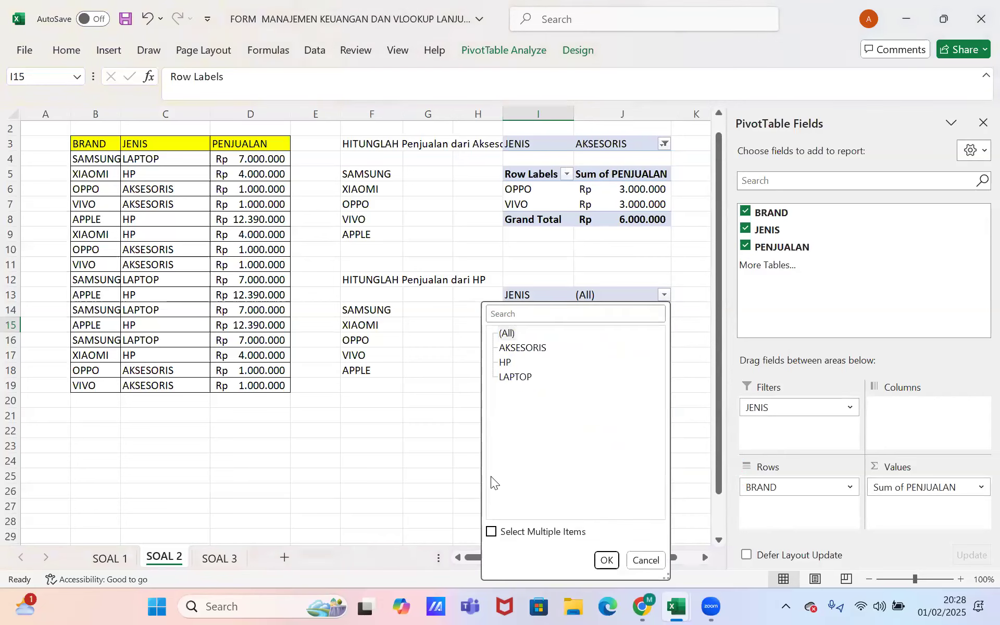
{"action": "left_click", "coordinate": [491, 531]}
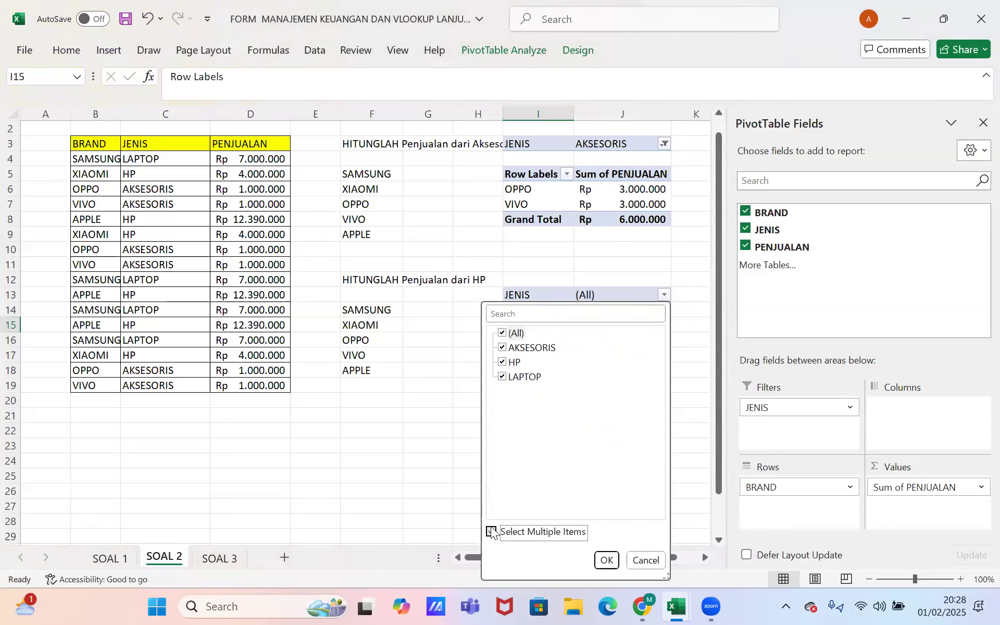
{"action": "left_click", "coordinate": [502, 333]}
{"action": "left_click", "coordinate": [502, 361]}
{"action": "left_click", "coordinate": [605, 560]}
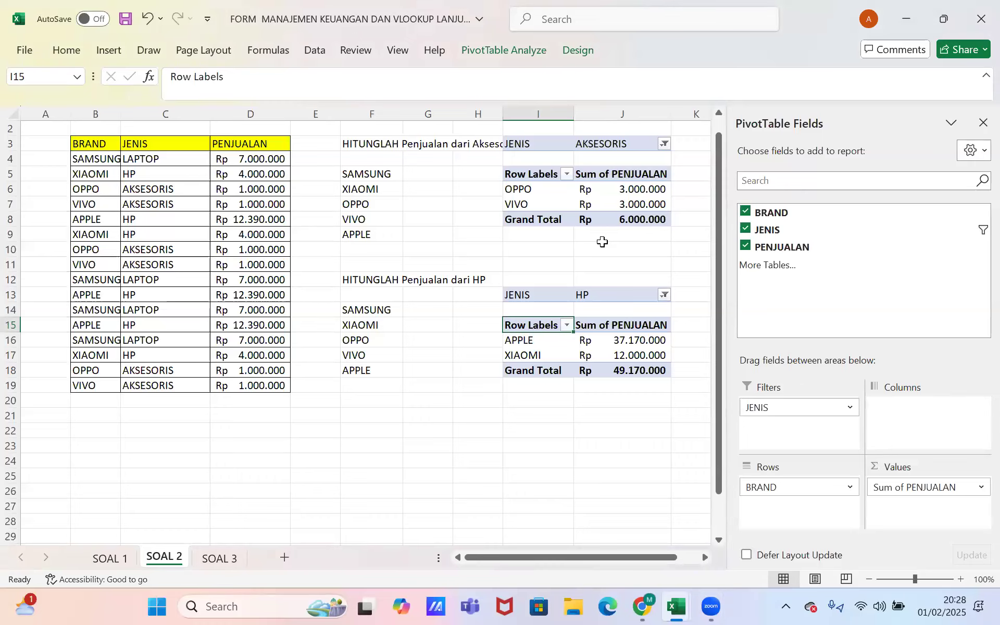
{"action": "key", "text": "Right"}
{"action": "key", "text": "Right"}
{"action": "key", "text": "Right"}
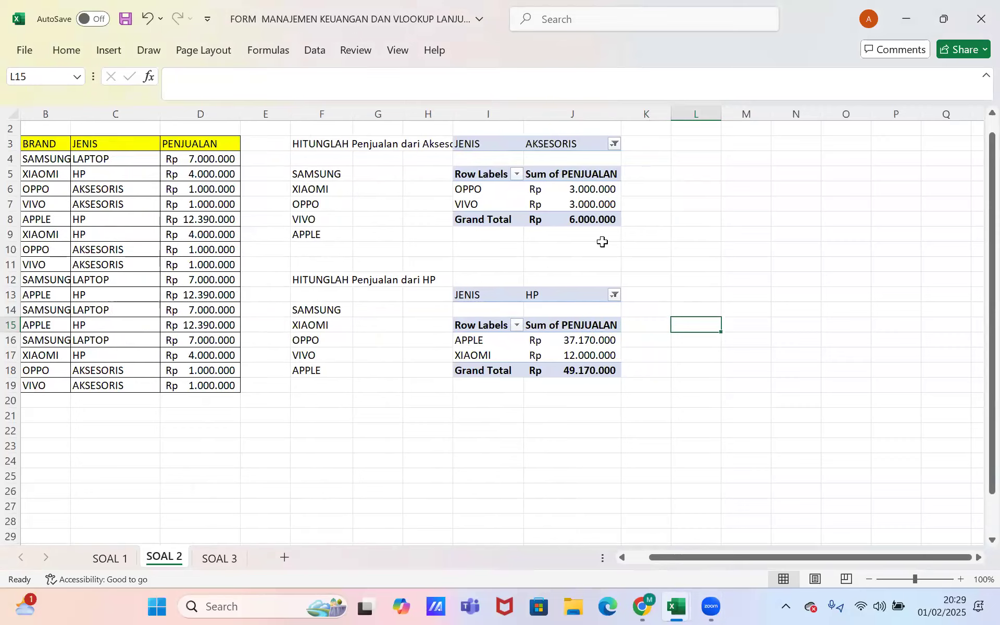
- Note the function name SUMIF in cell M3 beside the PivotTables
{"action": "left_click", "coordinate": [695, 190]}
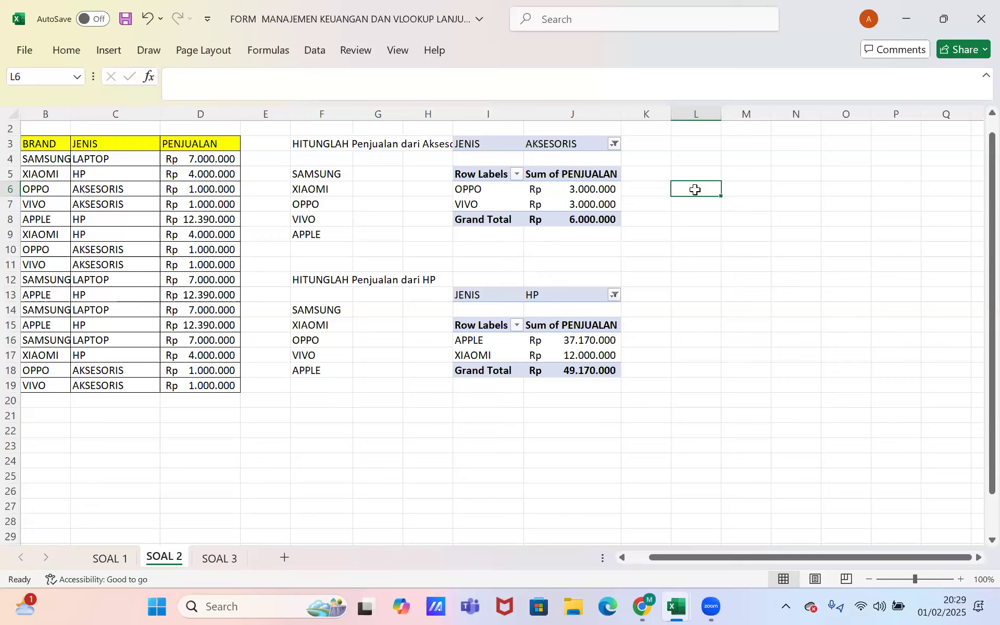
{"action": "left_click", "coordinate": [737, 177]}
{"action": "key", "text": "Up"}
{"action": "key", "text": "Up"}
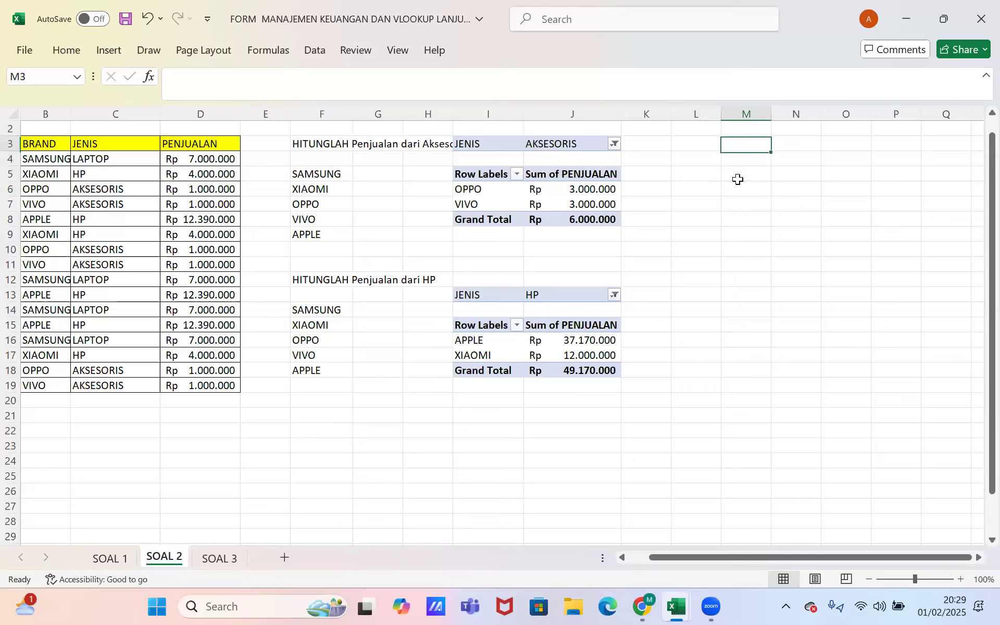
{"action": "type", "text": "SUMIF"}
{"action": "key", "text": "Right"}
{"action": "key", "text": "Down"}
{"action": "key", "text": "Left"}
- Enter SUMIF in cell M4 and IF in the adjacent cell N4
{"action": "type", "text": "S"}
{"action": "key", "text": "Right"}
{"action": "key", "text": "BackSpace"}
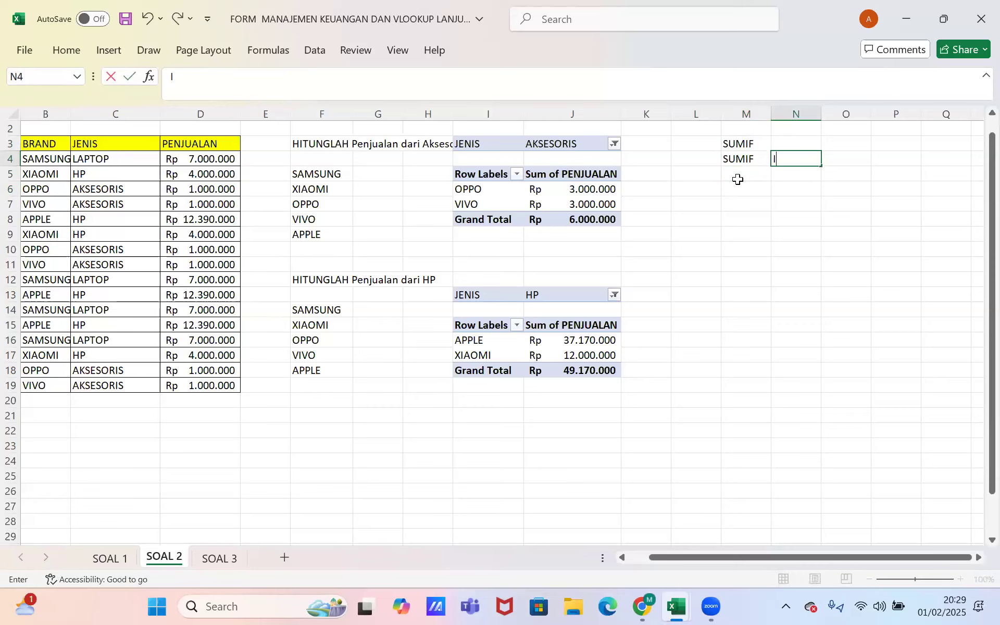
{"action": "key", "text": "Left"}
{"action": "key", "text": "BackSpace"}
{"action": "key", "text": "Right"}
{"action": "key", "text": "Left"}
{"action": "type", "text": "SUMIF"}
{"action": "key", "text": "Right"}
{"action": "type", "text": "IF"}
{"action": "key", "text": "Left"}
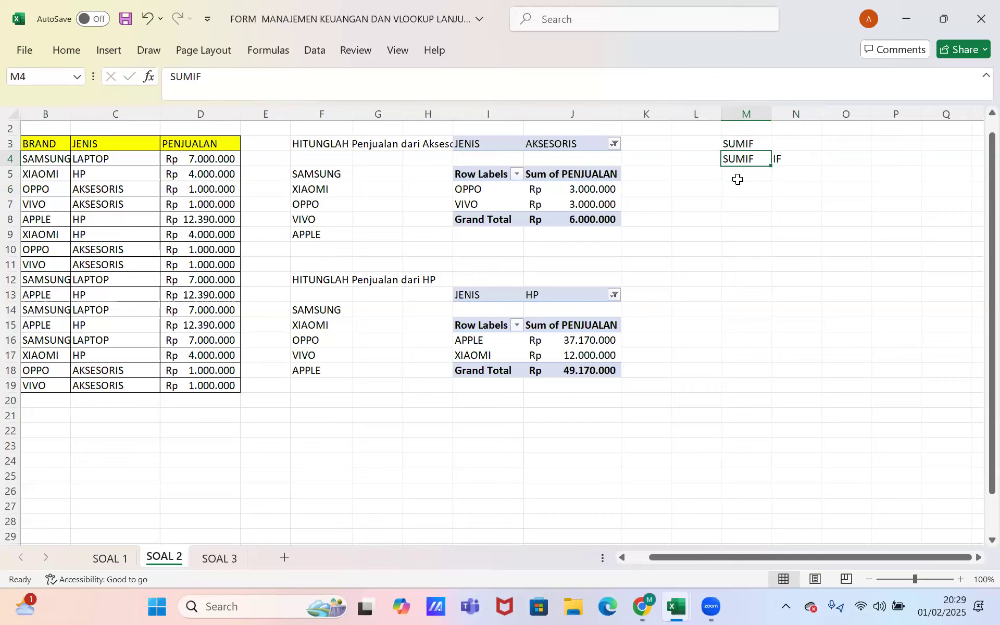
- Shorten the entry in cell M4 to SUM
{"action": "left_click", "coordinate": [452, 82]}
{"action": "key", "text": "BackSpace"}
{"action": "key", "text": "BackSpace"}
{"action": "key", "text": "Return"}
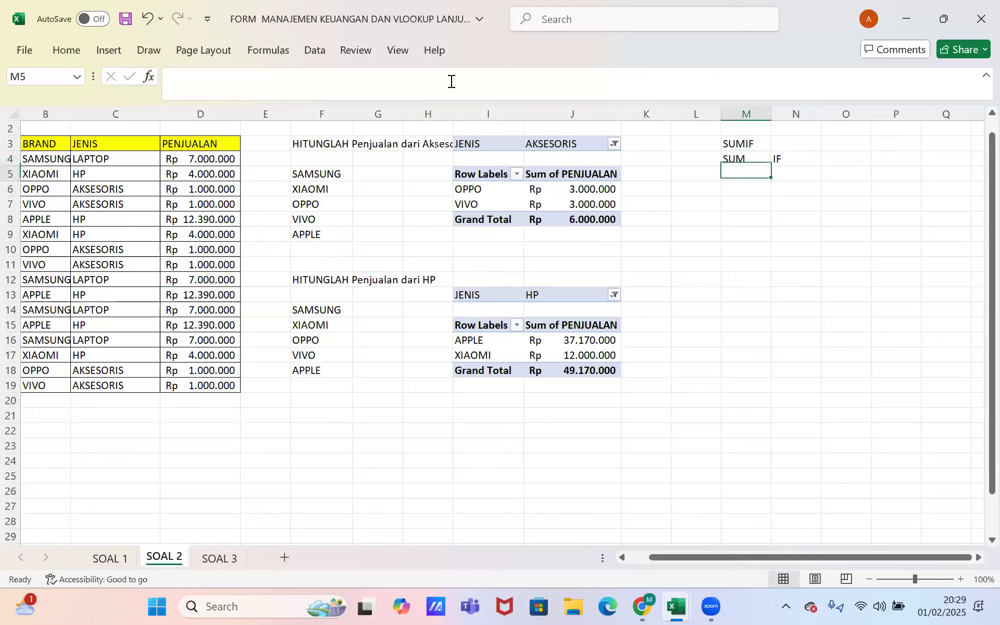
{"action": "key", "text": "Up"}
{"action": "key", "text": "Right"}
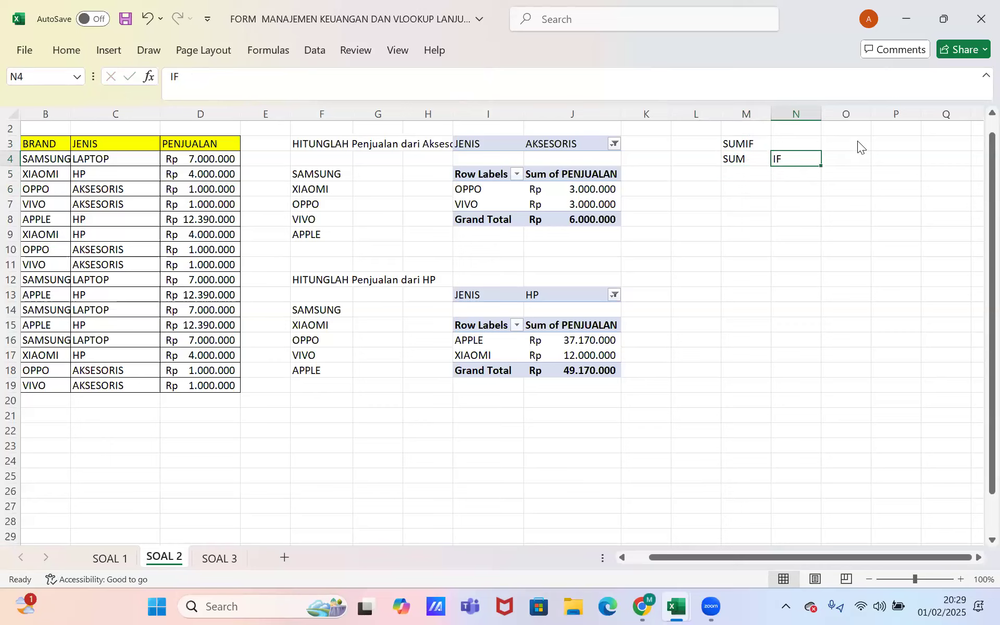
- Add a row to the function notes with SUM in M5 and IFS in N5
{"action": "left_click", "coordinate": [748, 173]}
{"action": "type", "text": "SUM"}
{"action": "key", "text": "Tab"}
{"action": "type", "text": "IFS"}
{"action": "key", "text": "Return"}
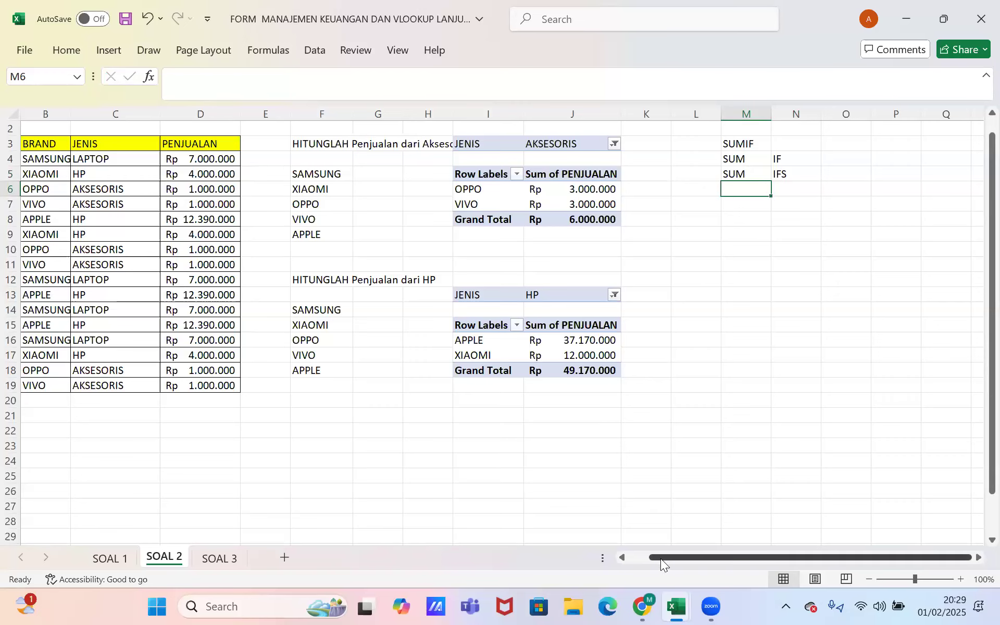
- Define the name BRAND for the brand entries in cells B4:B19
{"action": "left_click_drag", "start_coordinate": [661, 559], "coordinate": [609, 551]}
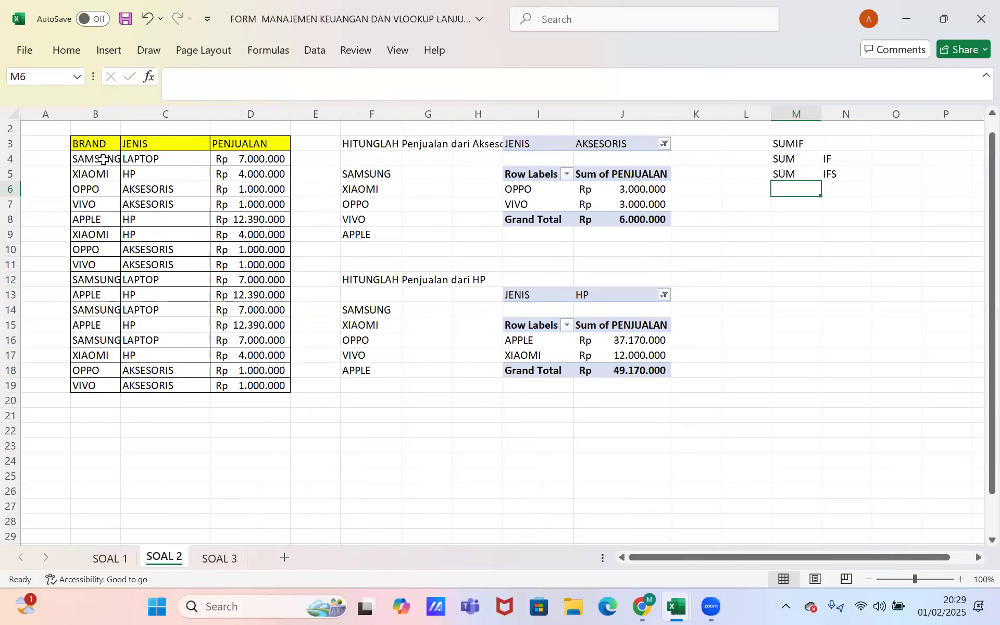
{"action": "left_click_drag", "start_coordinate": [367, 169], "coordinate": [375, 244]}
{"action": "left_click_drag", "start_coordinate": [110, 159], "coordinate": [94, 385]}
{"action": "left_click", "coordinate": [53, 74]}
{"action": "type", "text": "BRAND"}
{"action": "key", "text": "Return"}
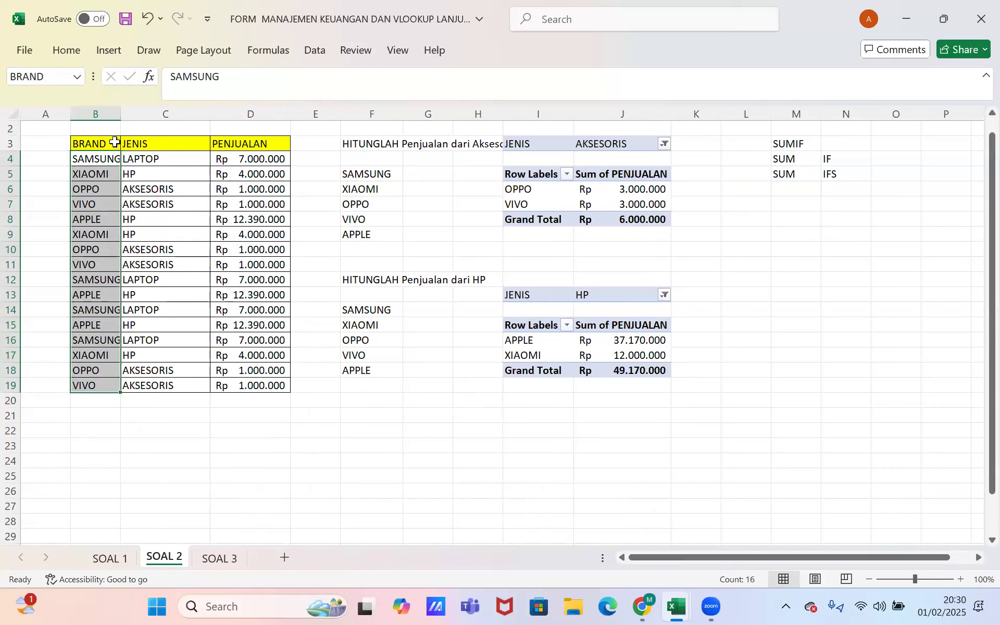
- Define the name JENIS for the product type entries in cells C4:C19
{"action": "left_click_drag", "start_coordinate": [138, 158], "coordinate": [137, 382]}
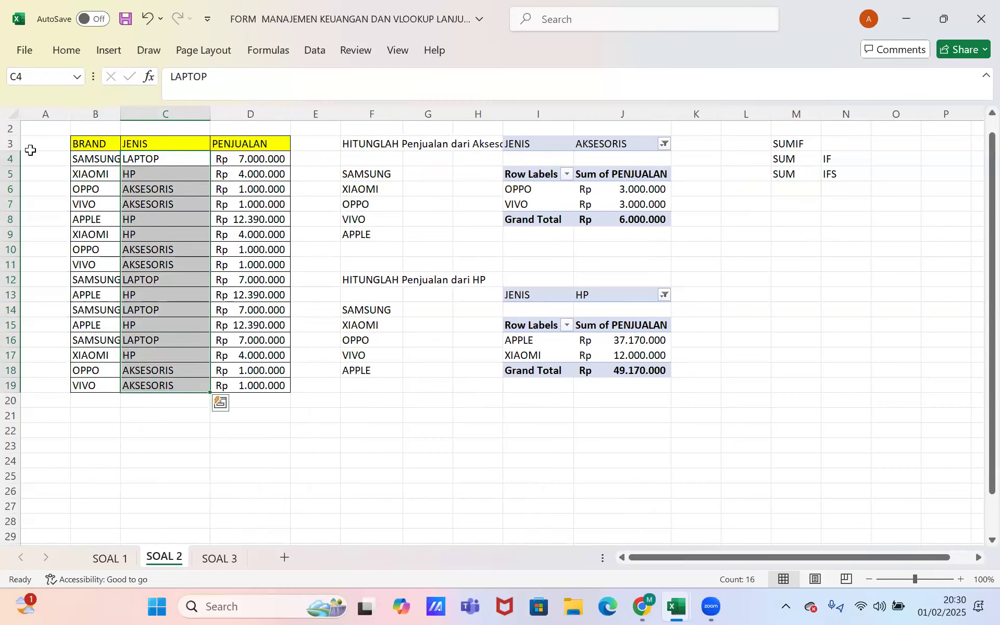
{"action": "left_click", "coordinate": [42, 76]}
{"action": "type", "text": "JENIS"}
{"action": "key", "text": "Return"}
- Define the name PENJUALAN for the sales amounts in cells D4:D19
{"action": "left_click", "coordinate": [230, 159]}
{"action": "left_click_drag", "start_coordinate": [229, 158], "coordinate": [235, 385]}
{"action": "left_click", "coordinate": [44, 72]}
{"action": "type", "text": "PENJUAK"}
{"action": "key", "text": "BackSpace"}
{"action": "key", "text": "BackSpace"}
{"action": "key", "text": "BackSpace"}
{"action": "type", "text": "UALAN"}
{"action": "key", "text": "BackSpace"}
{"action": "key", "text": "BackSpace"}
{"action": "key", "text": "BackSpace"}
{"action": "type", "text": "LAN"}
{"action": "key", "text": "Return"}
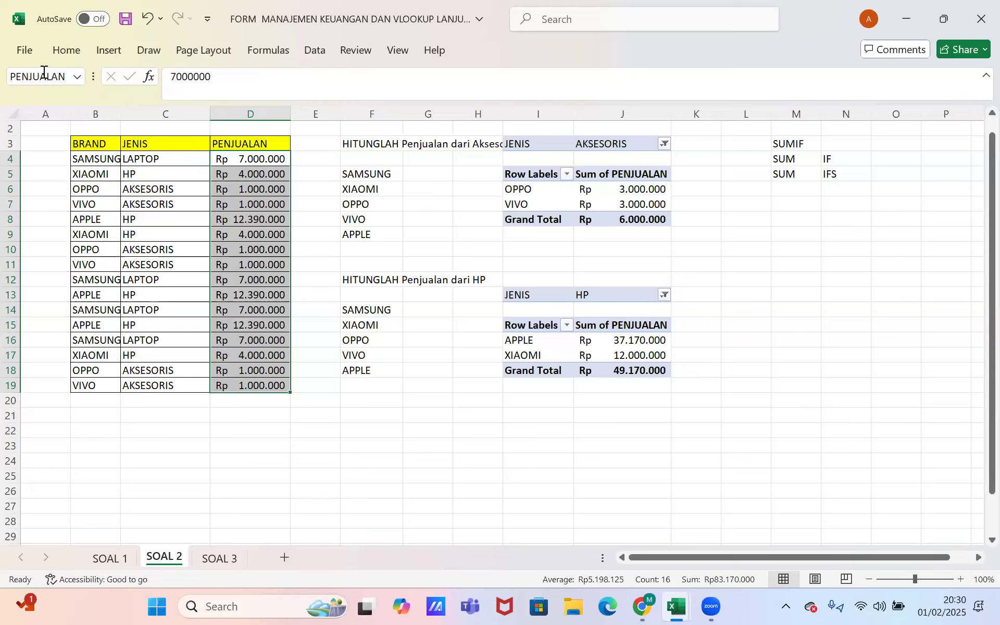
{"action": "left_click", "coordinate": [0, 0]}
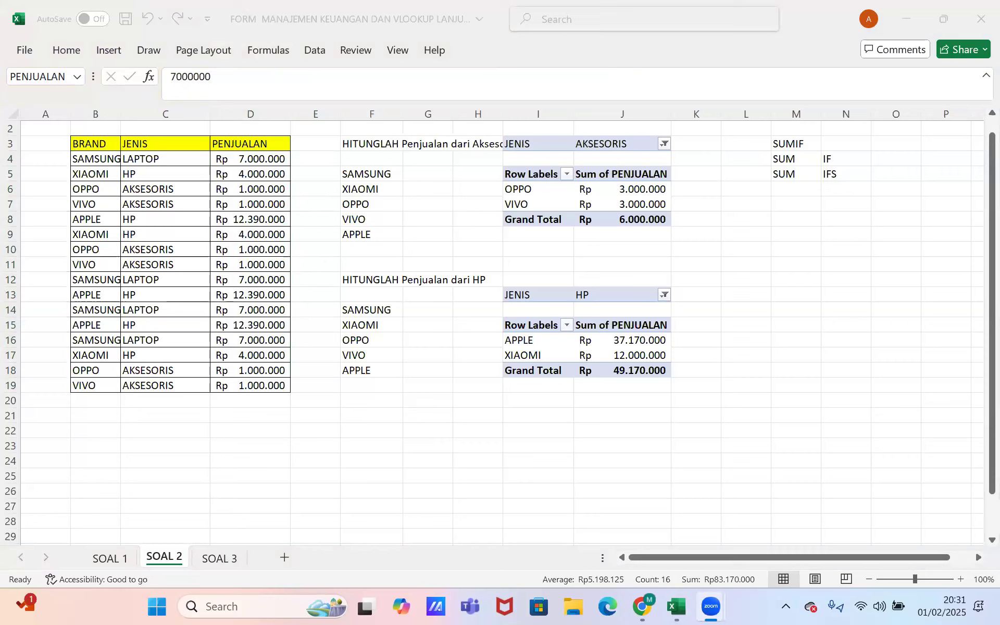
{"action": "left_click", "coordinate": [470, 73]}
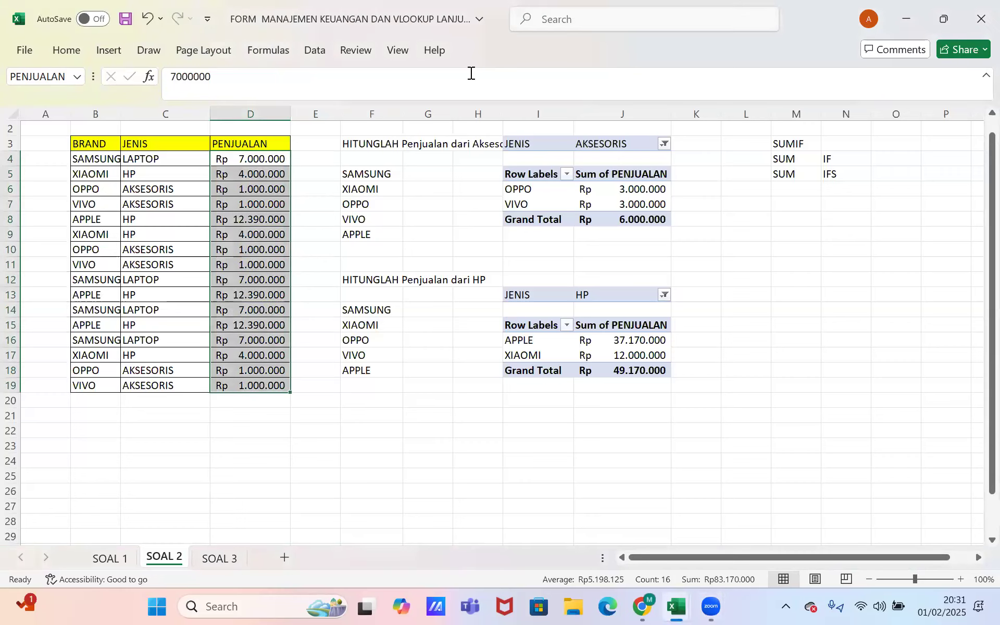
{"action": "left_click", "coordinate": [472, 73]}
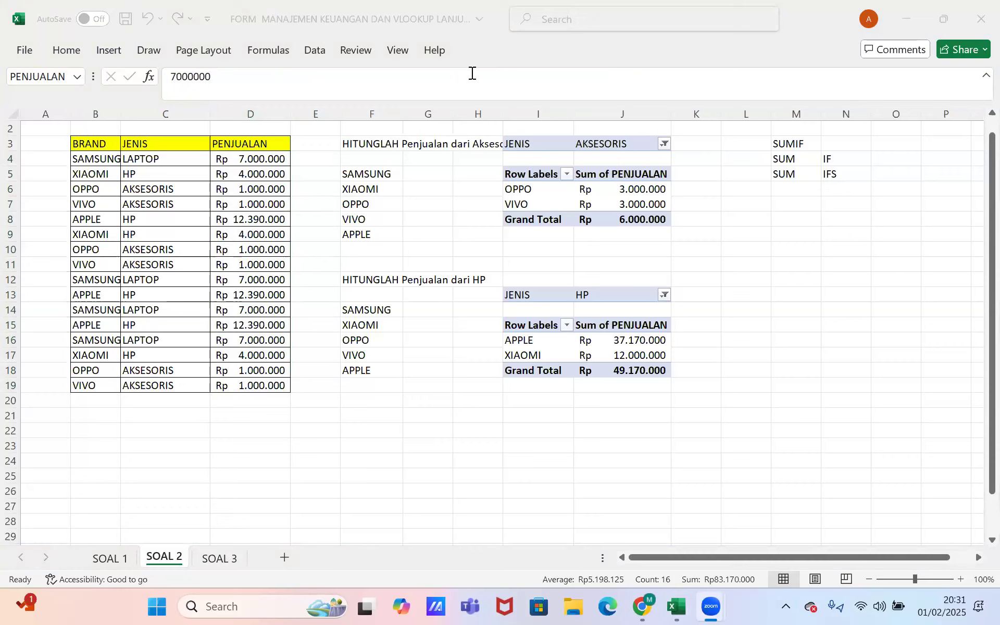
- Start a SUMIFS formula in cell G5 beside SAMSUNG, leaving its arguments open
{"action": "left_click", "coordinate": [440, 163]}
{"action": "left_click", "coordinate": [420, 177]}
{"action": "left_click", "coordinate": [364, 89]}
{"action": "type", "text": "=syn"}
{"action": "key", "text": "BackSpace"}
{"action": "key", "text": "BackSpace"}
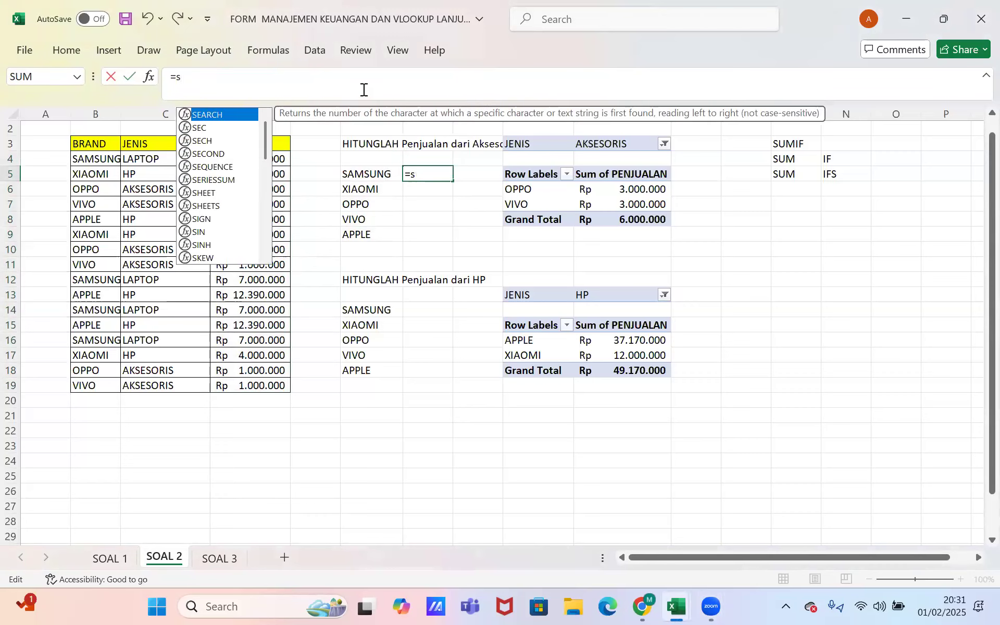
{"action": "type", "text": "y"}
{"action": "key", "text": "BackSpace"}
{"action": "type", "text": "iim"}
{"action": "key", "text": "BackSpace"}
{"action": "key", "text": "BackSpace"}
{"action": "key", "text": "BackSpace"}
{"action": "type", "text": "umi"}
{"action": "key", "text": "Down"}
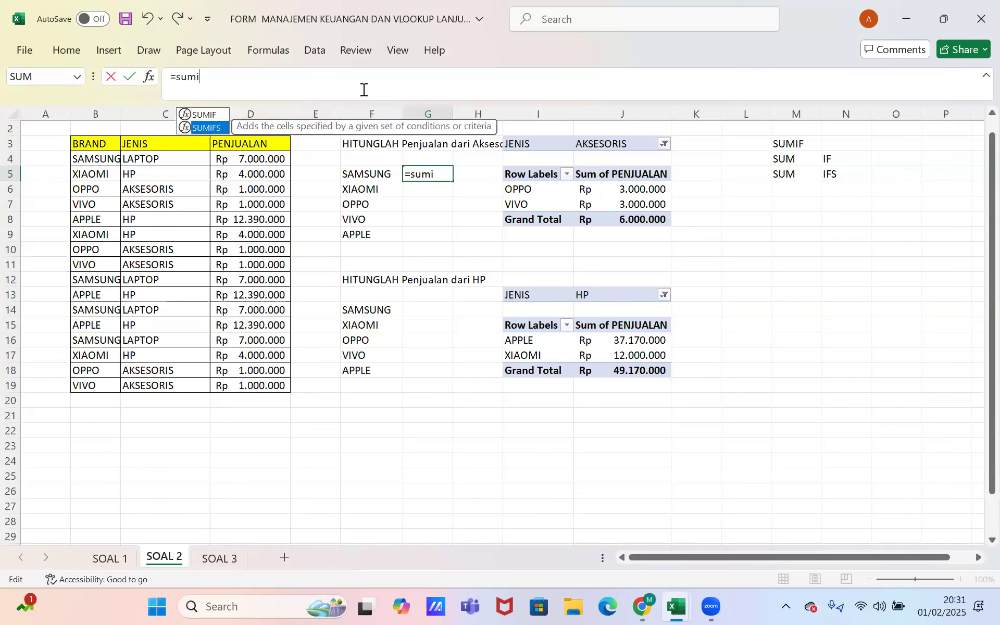
{"action": "key", "text": "Tab"}
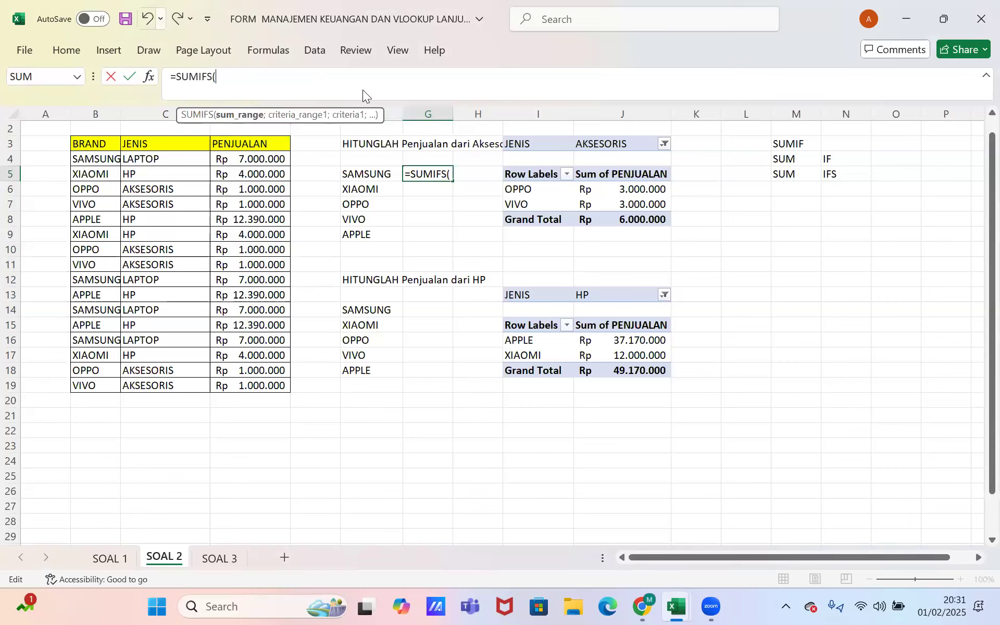
- Capture a screenshot of the whole screen with the open SUMIFS formula and its argument hint
{"action": "key", "text": "super+shift+s"}
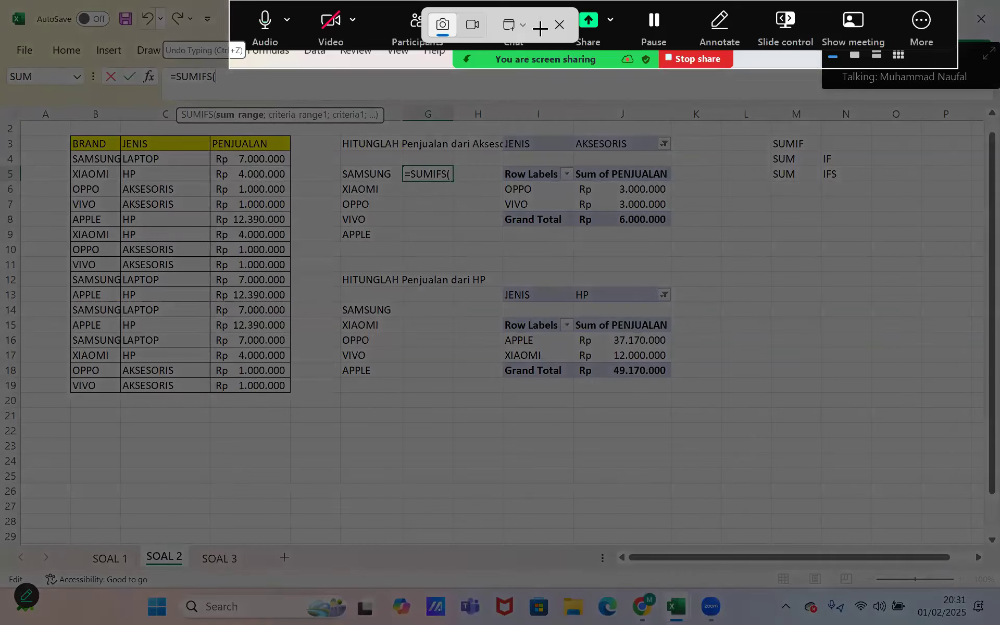
{"action": "left_click", "coordinate": [508, 24]}
{"action": "left_click", "coordinate": [554, 86]}
{"action": "left_click", "coordinate": [548, 389]}
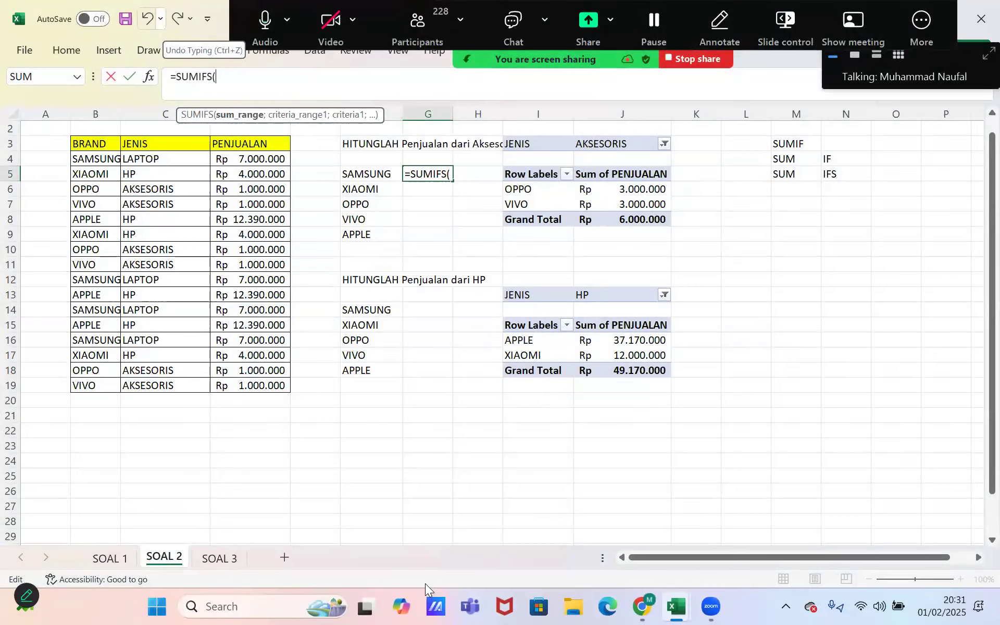
- Open Paint, paste the screenshot and shift it so the formula and both tables are in view
{"action": "left_click", "coordinate": [276, 600]}
{"action": "type", "text": "paint"}
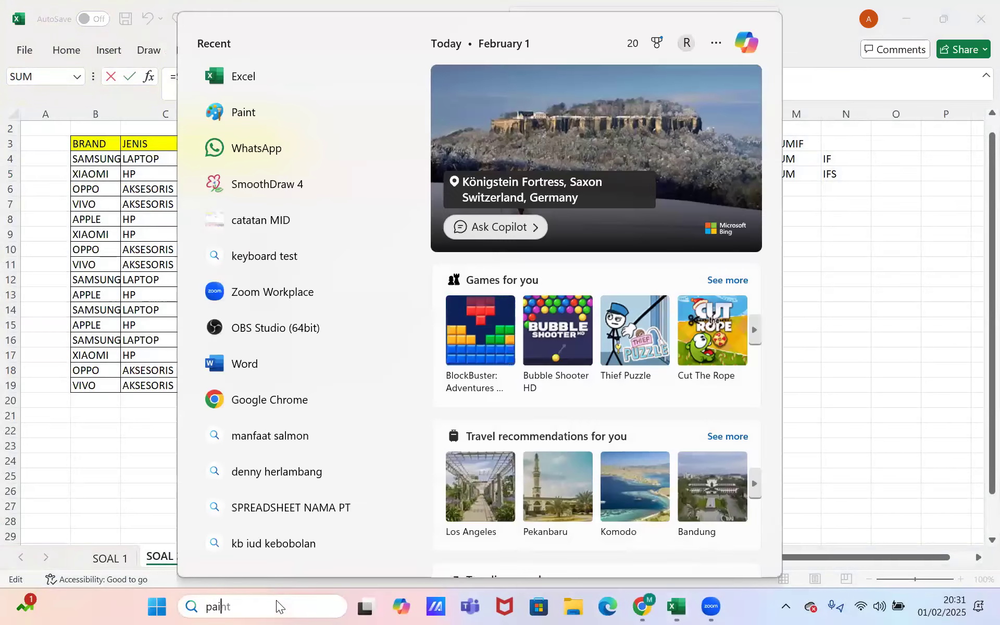
{"action": "left_click", "coordinate": [364, 100]}
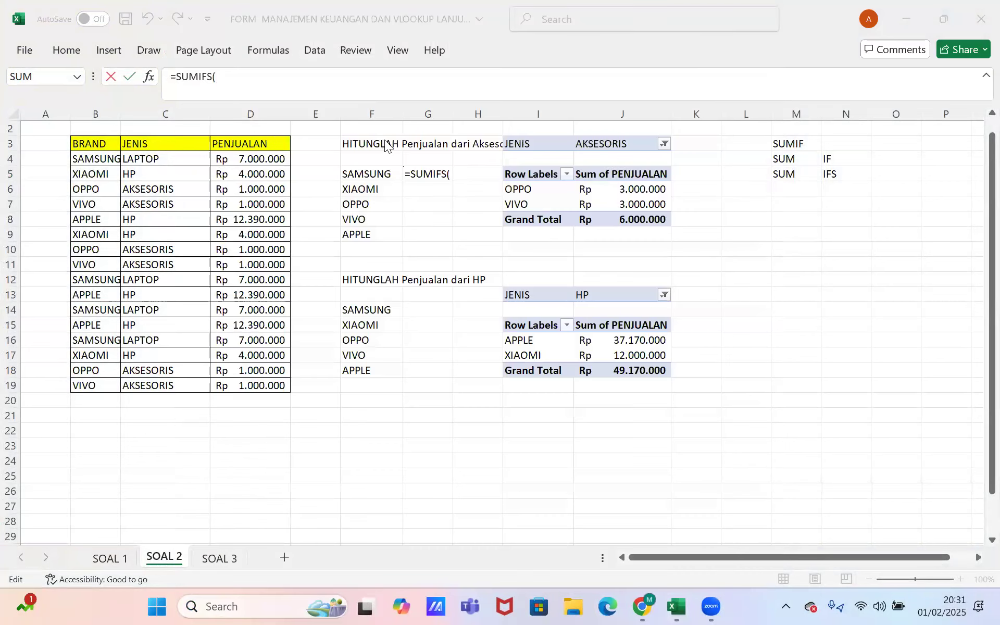
{"action": "key", "text": "ctrl+v"}
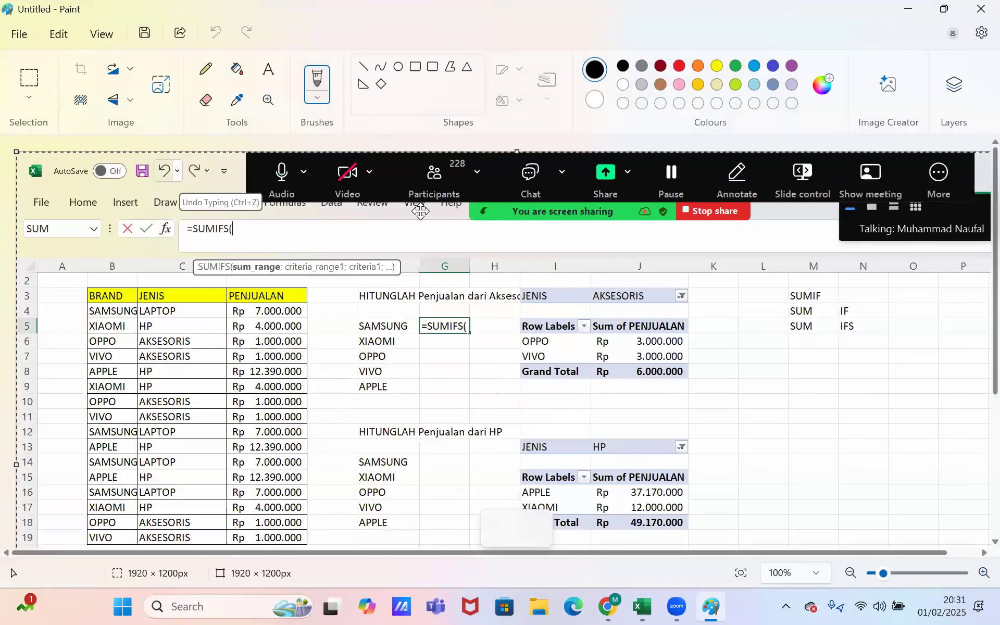
{"action": "scroll", "coordinate": [421, 163], "scroll_direction": "down", "scroll_amount": 1}
{"action": "scroll", "coordinate": [422, 163], "scroll_direction": "down", "scroll_amount": 1}
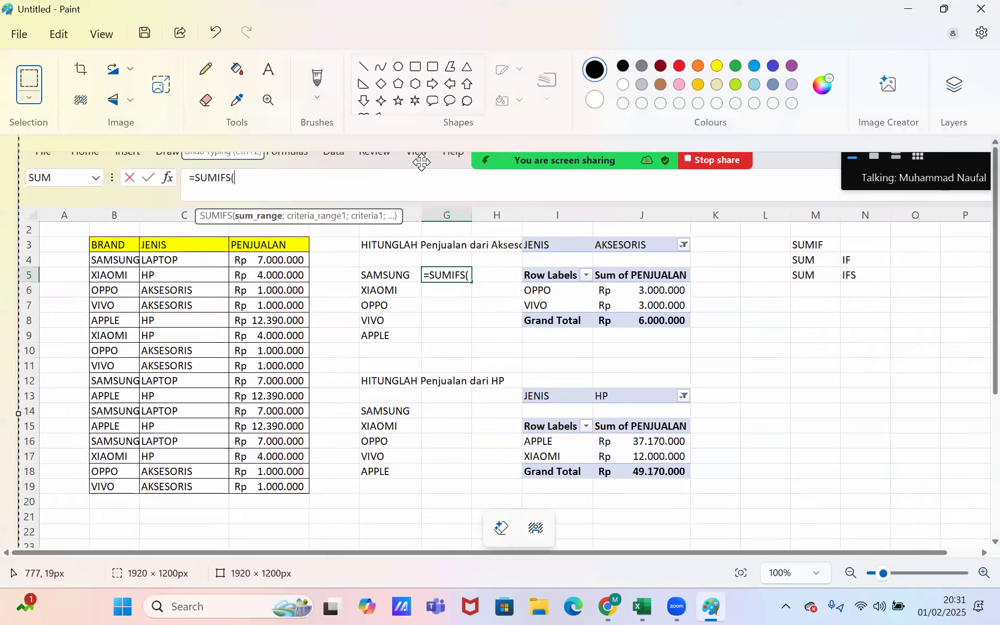
{"action": "left_click_drag", "start_coordinate": [421, 163], "coordinate": [400, 152]}
- Handwrite "range = kumpulan beberapa cell" with the black brush in the empty area beside the PivotTables
{"action": "left_click", "coordinate": [317, 78]}
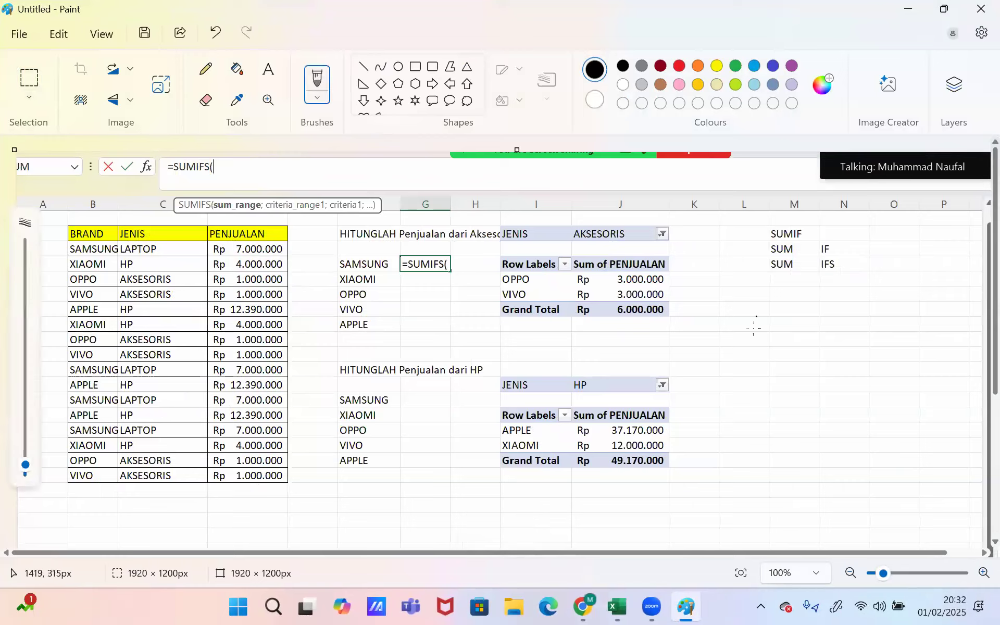
{"action": "mouse_move", "coordinate": [754, 328]}
{"action": "left_mouse_down"}
{"action": "mouse_move", "coordinate": [884, 327]}
{"action": "mouse_move", "coordinate": [896, 336]}
{"action": "mouse_move", "coordinate": [857, 365]}
{"action": "mouse_move", "coordinate": [920, 373]}
{"action": "left_mouse_up"}
{"action": "left_click_drag", "start_coordinate": [871, 394], "coordinate": [881, 404]}
{"action": "left_click_drag", "start_coordinate": [885, 398], "coordinate": [906, 409]}
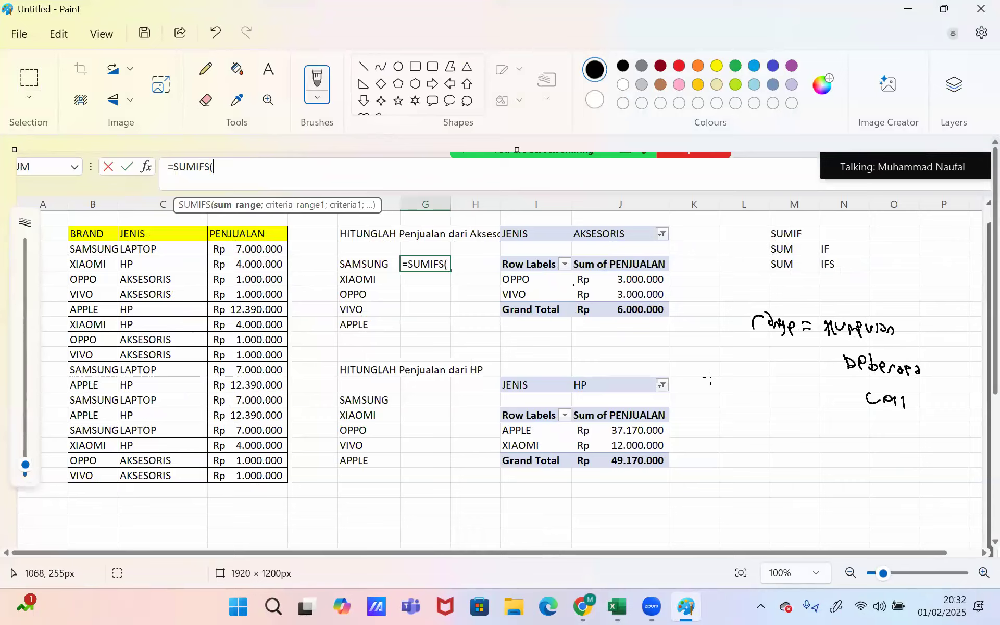
- Annotate sum_range as "range yang di-sum", outline the PENJUALAN column and write "Penjualan;" after =SUMIFS( in black
{"action": "mouse_move", "coordinate": [217, 214]}
{"action": "left_mouse_down"}
{"action": "mouse_move", "coordinate": [303, 229]}
{"action": "mouse_move", "coordinate": [311, 235]}
{"action": "mouse_move", "coordinate": [298, 258]}
{"action": "mouse_move", "coordinate": [316, 263]}
{"action": "mouse_move", "coordinate": [298, 275]}
{"action": "mouse_move", "coordinate": [345, 291]}
{"action": "left_mouse_up"}
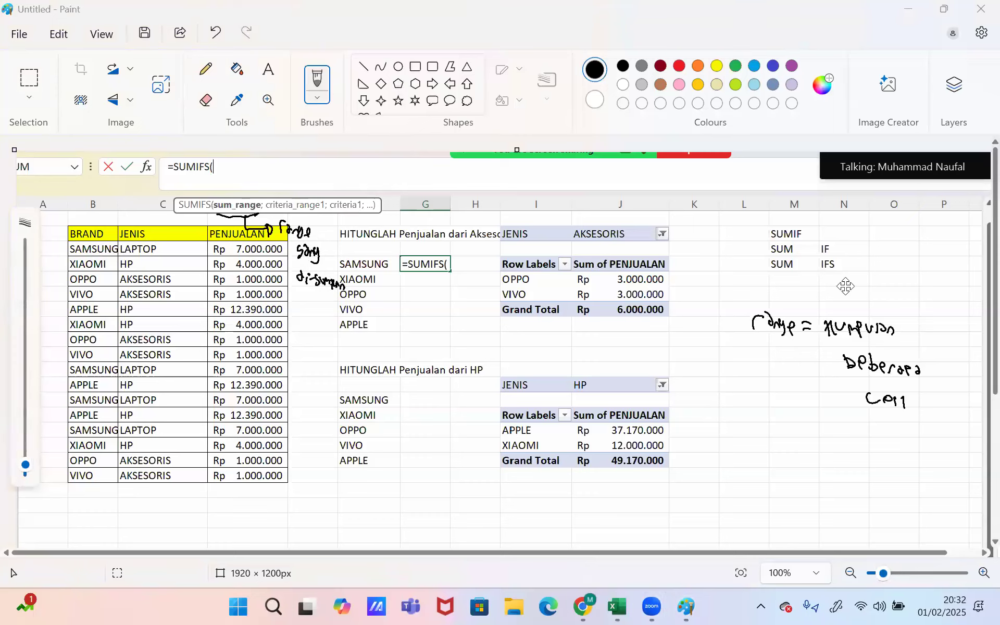
{"action": "mouse_move", "coordinate": [210, 248]}
{"action": "left_mouse_down"}
{"action": "mouse_move", "coordinate": [215, 487]}
{"action": "mouse_move", "coordinate": [296, 476]}
{"action": "mouse_move", "coordinate": [279, 271]}
{"action": "mouse_move", "coordinate": [253, 235]}
{"action": "mouse_move", "coordinate": [202, 240]}
{"action": "left_mouse_up"}
{"action": "mouse_move", "coordinate": [220, 169]}
{"action": "left_mouse_down"}
{"action": "mouse_move", "coordinate": [243, 183]}
{"action": "mouse_move", "coordinate": [271, 170]}
{"action": "mouse_move", "coordinate": [285, 180]}
{"action": "left_mouse_up"}
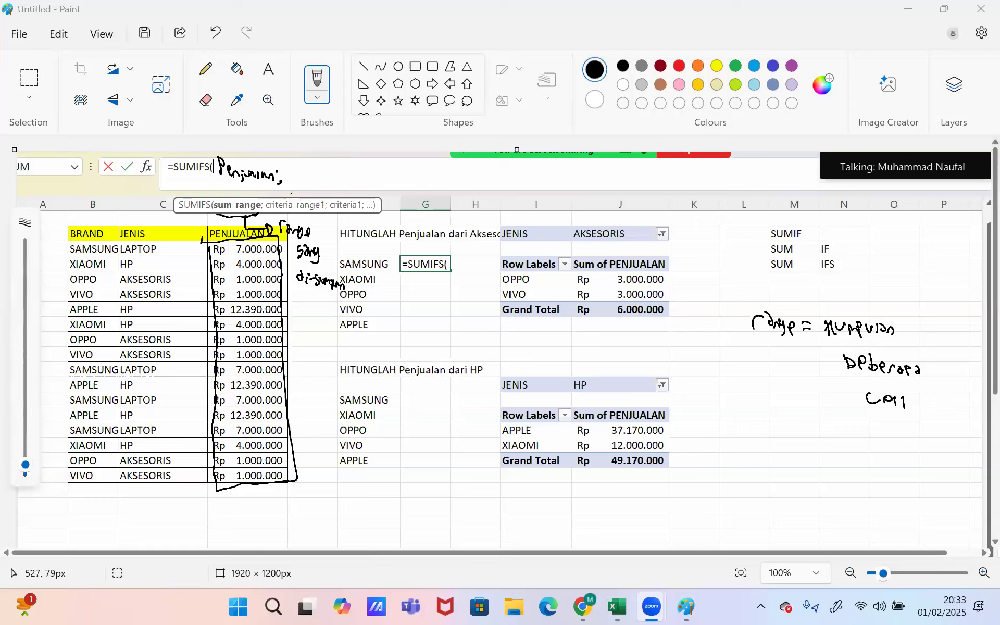
- Underline criteria_range1 in red, then box criteria1 and the SAMSUNG cell in blue and draw a matching box in the formula
{"action": "left_click", "coordinate": [679, 66]}
{"action": "mouse_move", "coordinate": [272, 214]}
{"action": "left_mouse_down"}
{"action": "mouse_move", "coordinate": [350, 216]}
{"action": "mouse_move", "coordinate": [314, 230]}
{"action": "mouse_move", "coordinate": [317, 221]}
{"action": "left_mouse_up"}
{"action": "left_click", "coordinate": [754, 66]}
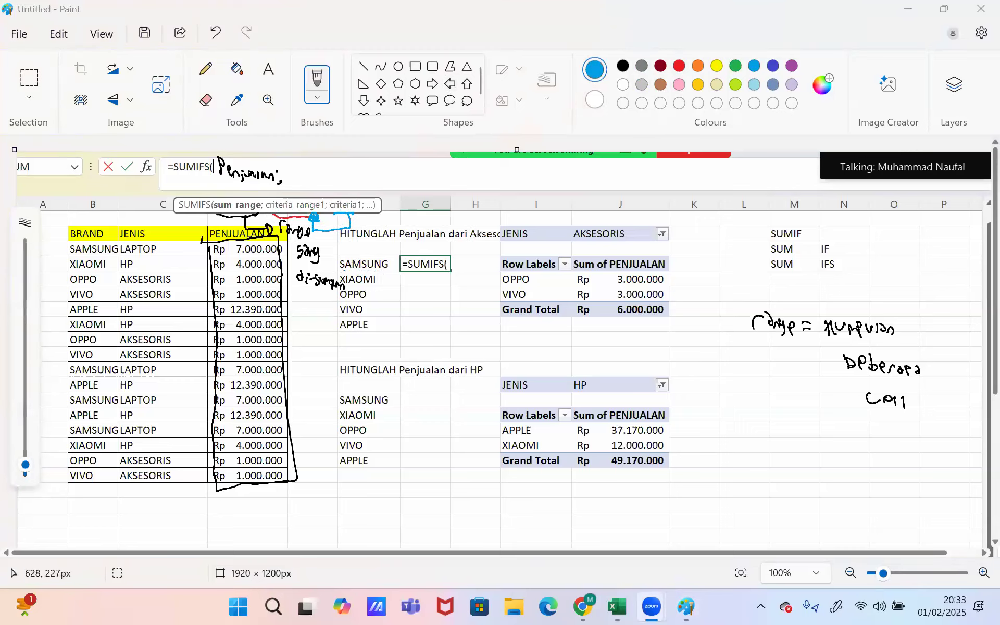
{"action": "left_click", "coordinate": [277, 269]}
{"action": "mouse_move", "coordinate": [340, 270]}
{"action": "left_mouse_down"}
{"action": "mouse_move", "coordinate": [394, 255]}
{"action": "mouse_move", "coordinate": [340, 258]}
{"action": "mouse_move", "coordinate": [339, 274]}
{"action": "left_mouse_up"}
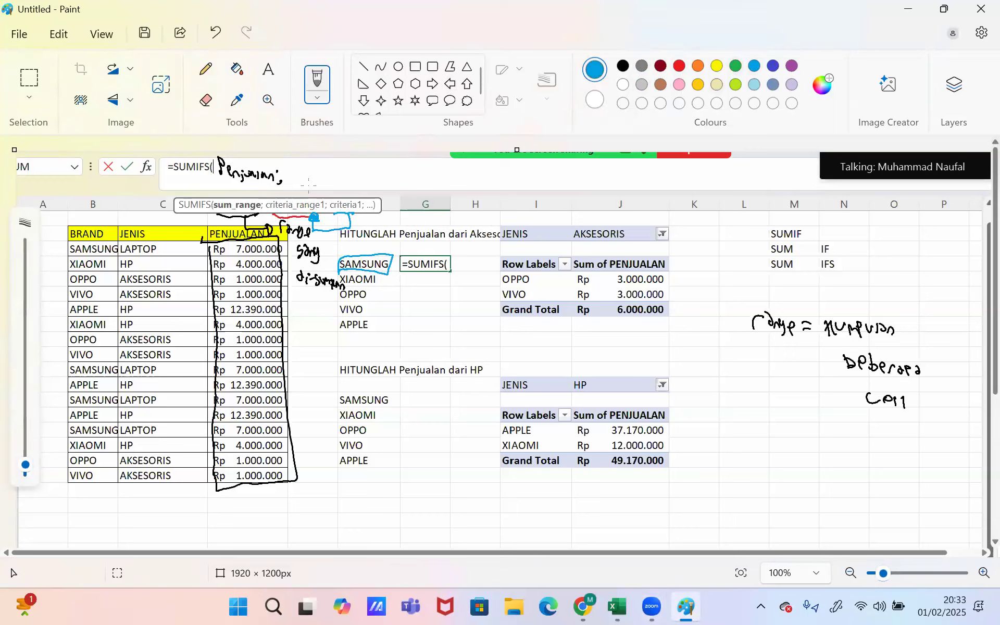
{"action": "mouse_move", "coordinate": [344, 190]}
{"action": "left_mouse_down"}
{"action": "mouse_move", "coordinate": [343, 173]}
{"action": "mouse_move", "coordinate": [342, 192]}
{"action": "left_mouse_up"}
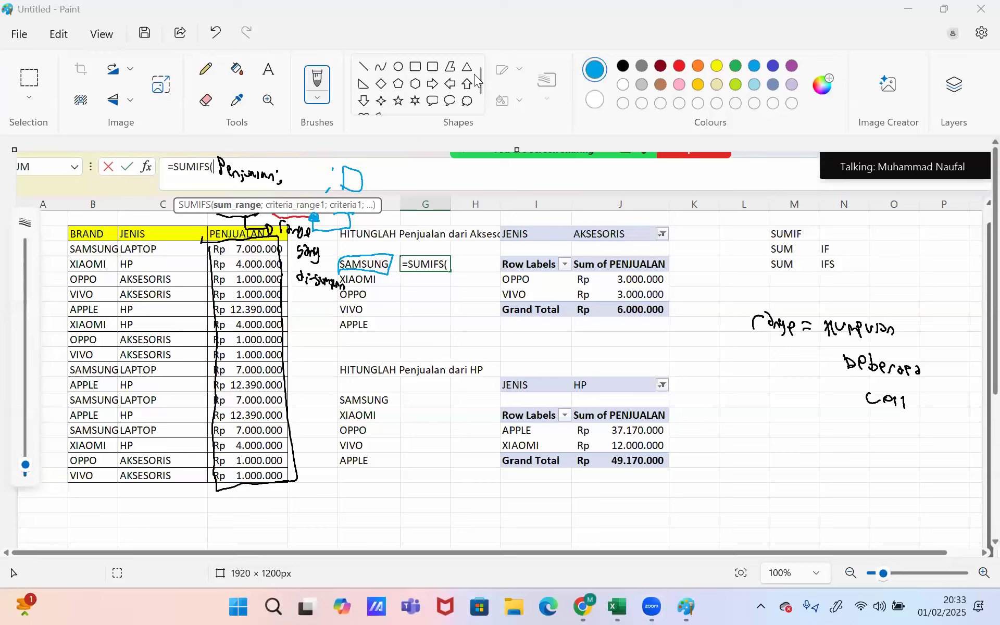
- Write the brand range in red as the first criteria range and add an indigo semicolon after the blue box
{"action": "left_click", "coordinate": [679, 66]}
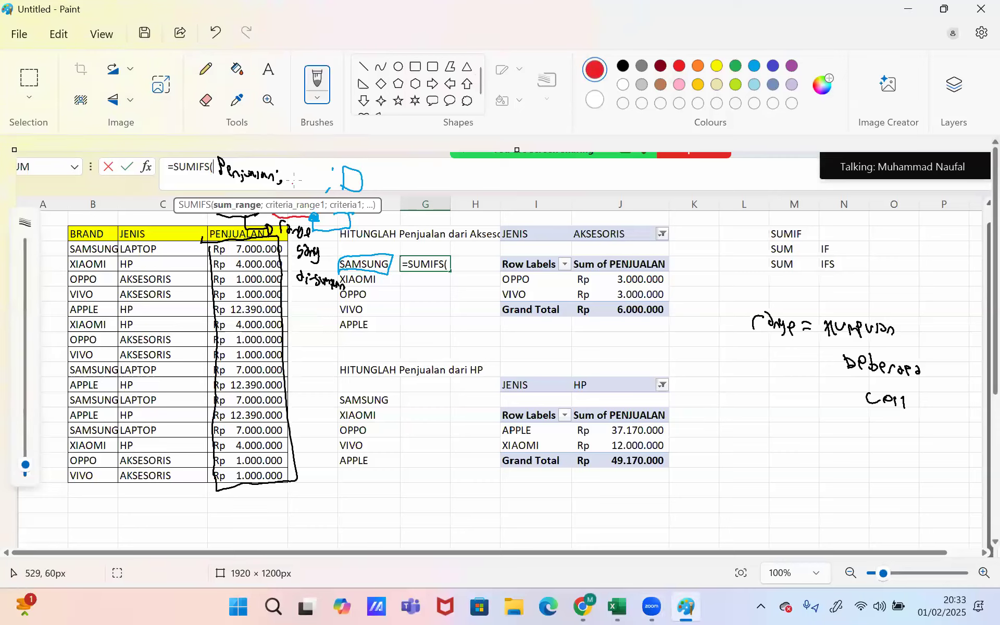
{"action": "left_click_drag", "start_coordinate": [288, 166], "coordinate": [311, 185]}
{"action": "left_click", "coordinate": [774, 66]}
{"action": "left_click_drag", "start_coordinate": [377, 168], "coordinate": [370, 191]}
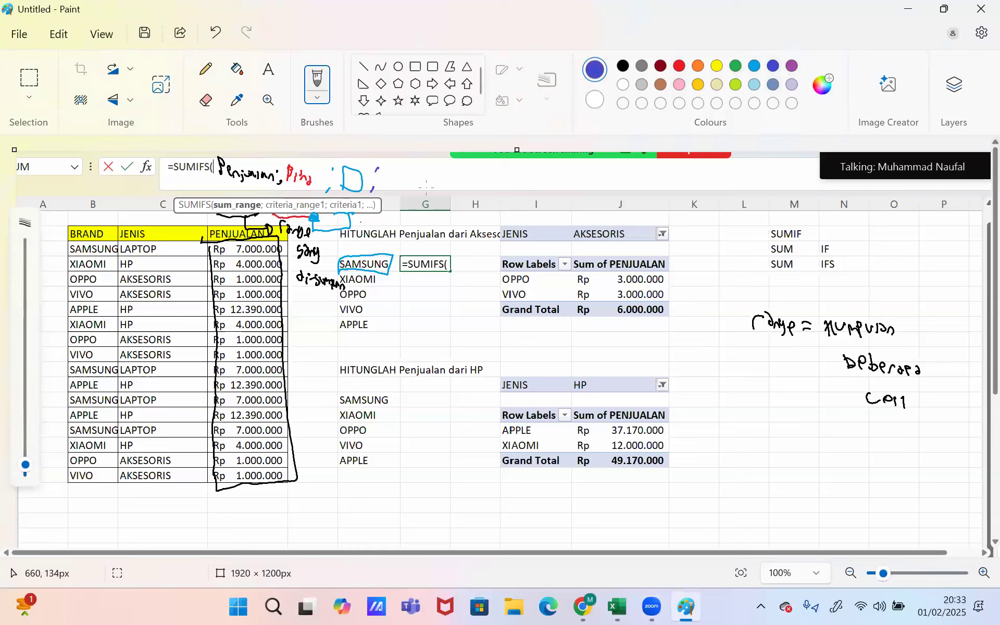
- Write ; "Aksesoris" in purple as the second criterion and draw an indigo box labelled Jenis before it
{"action": "left_click", "coordinate": [791, 67]}
{"action": "left_click", "coordinate": [428, 171]}
{"action": "mouse_move", "coordinate": [424, 180]}
{"action": "left_mouse_down"}
{"action": "mouse_move", "coordinate": [418, 188]}
{"action": "mouse_move", "coordinate": [440, 173]}
{"action": "left_mouse_up"}
{"action": "mouse_move", "coordinate": [446, 167]}
{"action": "left_mouse_down"}
{"action": "mouse_move", "coordinate": [466, 185]}
{"action": "mouse_move", "coordinate": [511, 177]}
{"action": "left_mouse_up"}
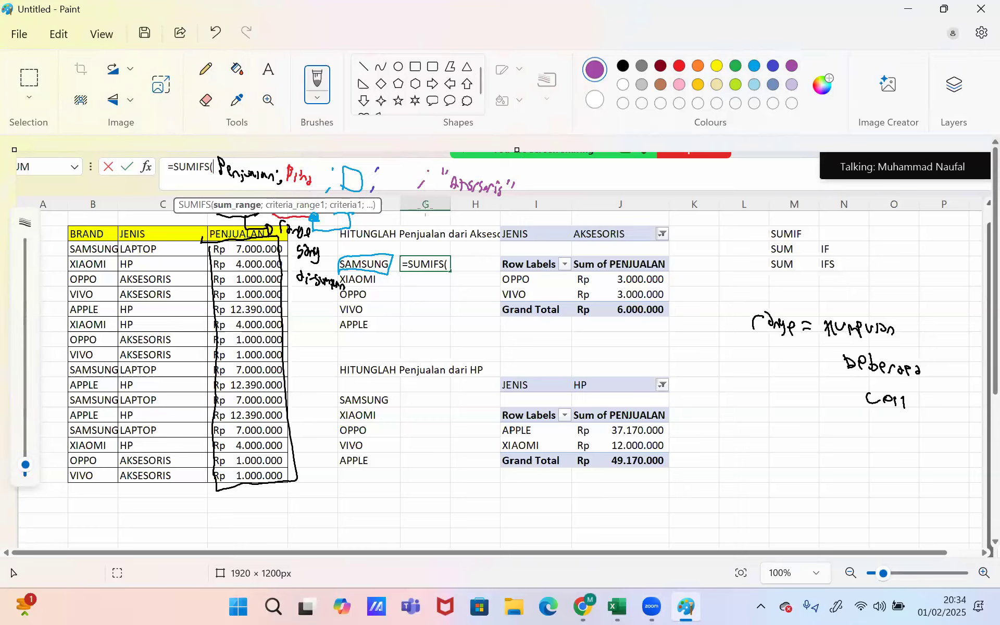
{"action": "left_click", "coordinate": [751, 71]}
{"action": "mouse_move", "coordinate": [390, 191]}
{"action": "left_mouse_down"}
{"action": "mouse_move", "coordinate": [386, 167]}
{"action": "mouse_move", "coordinate": [406, 169]}
{"action": "left_mouse_up"}
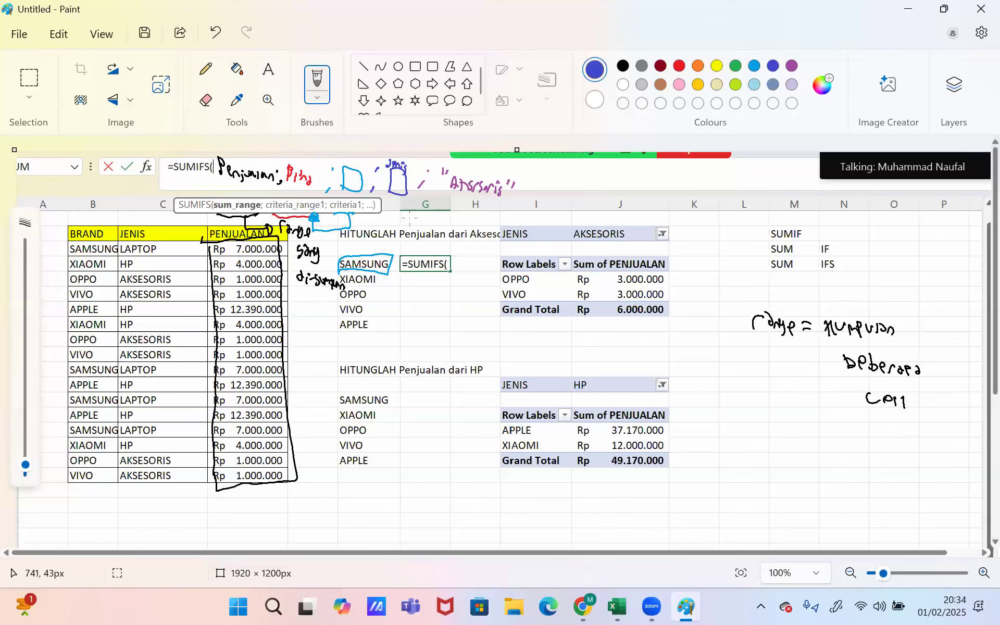
{"action": "mouse_move", "coordinate": [616, 606]}
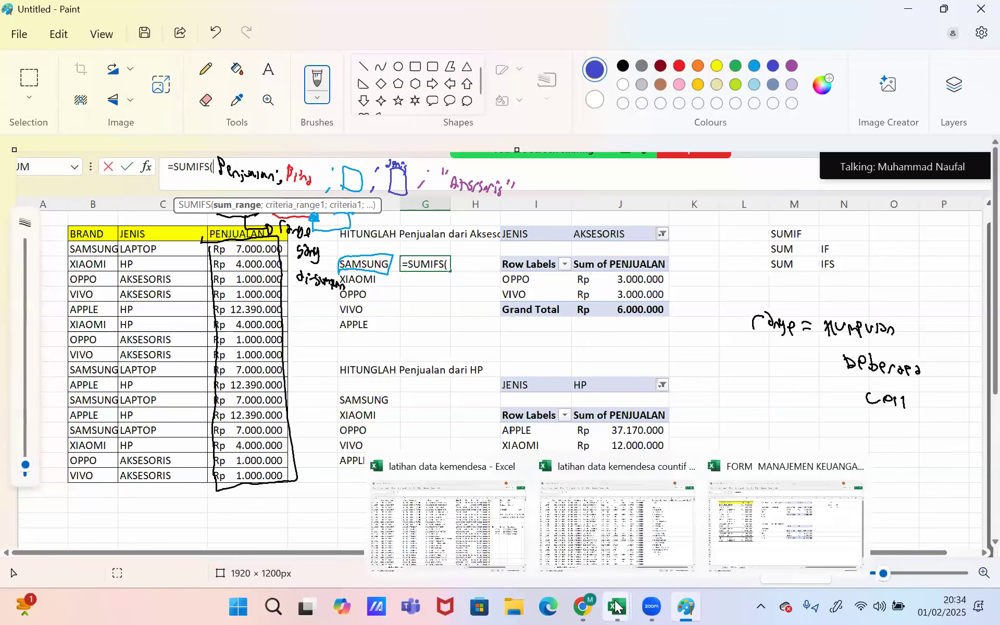
- Switch to the FORM MANAJEMEN KEUANGAN workbook in Excel and add PENJUALAN as sum range and BRAND as first criteria range to G5's SUMIFS formula
{"action": "left_click", "coordinate": [744, 511]}
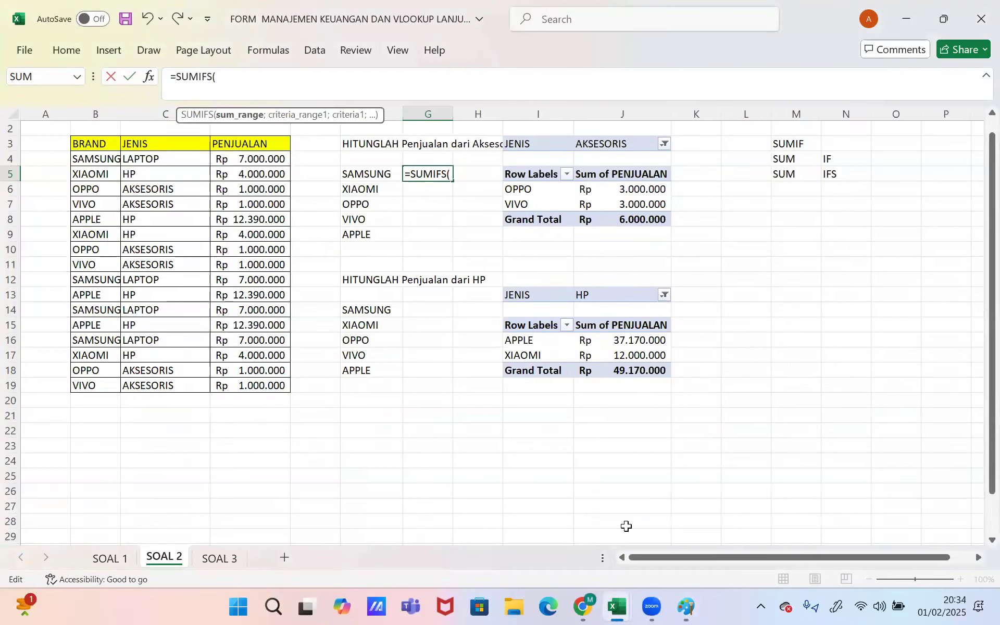
{"action": "type", "text": "penj"}
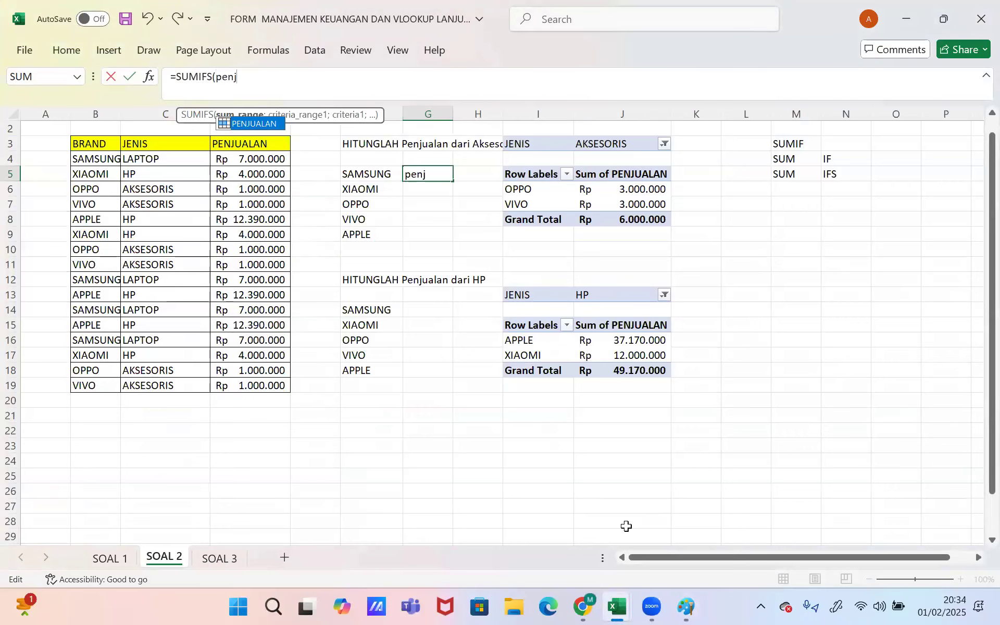
{"action": "key", "text": "Tab"}
{"action": "type", "text": ";bra"}
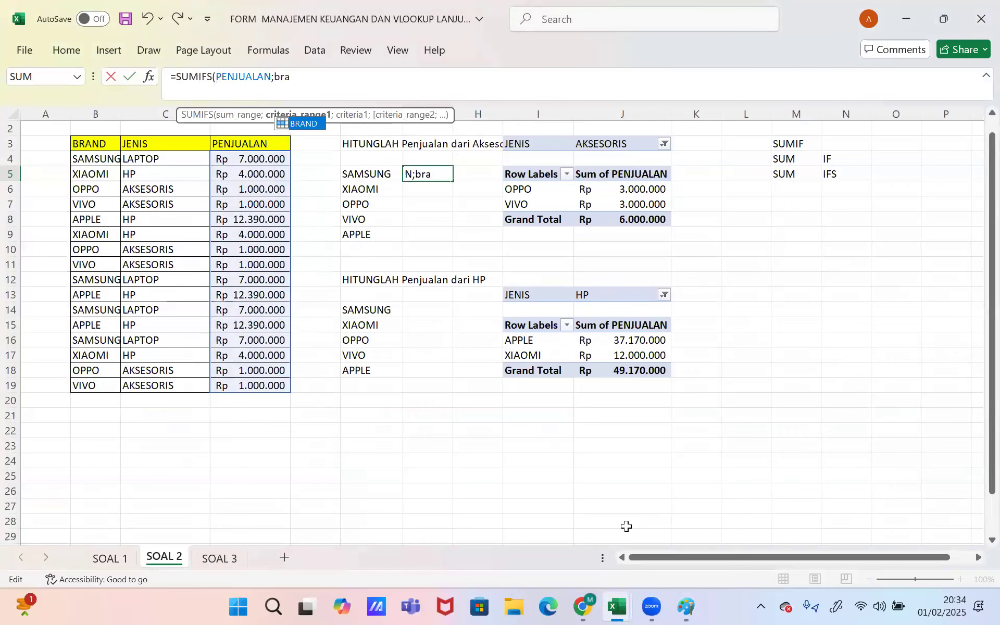
{"action": "key", "text": "Tab"}
{"action": "type", "text": ";"}
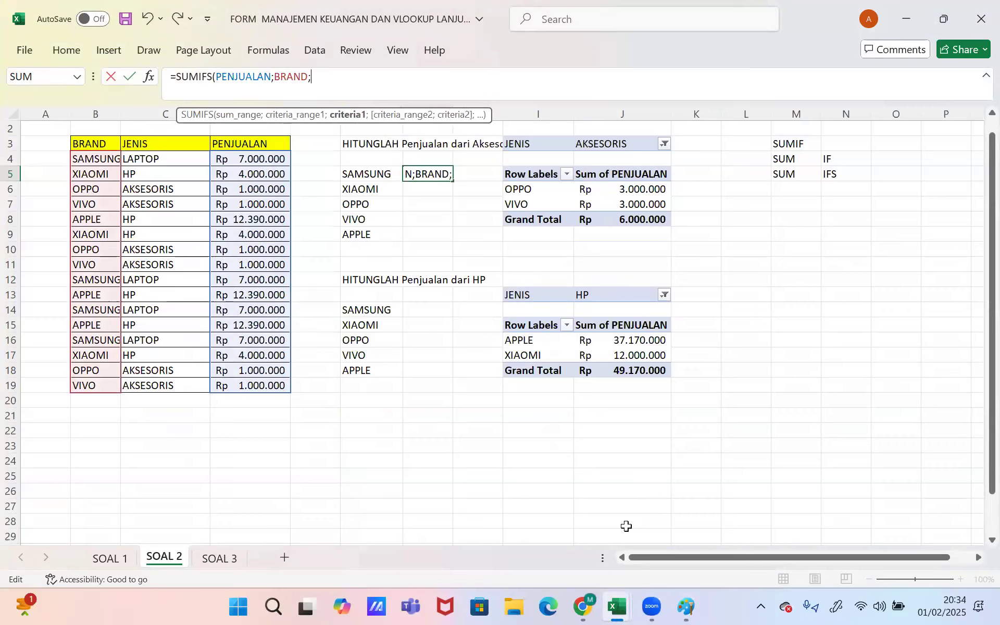
- Complete the G5 SUMIFS formula with F5 as first criterion, JENIS as second criteria range and "aksesoris" as second criterion
{"action": "left_click", "coordinate": [383, 179]}
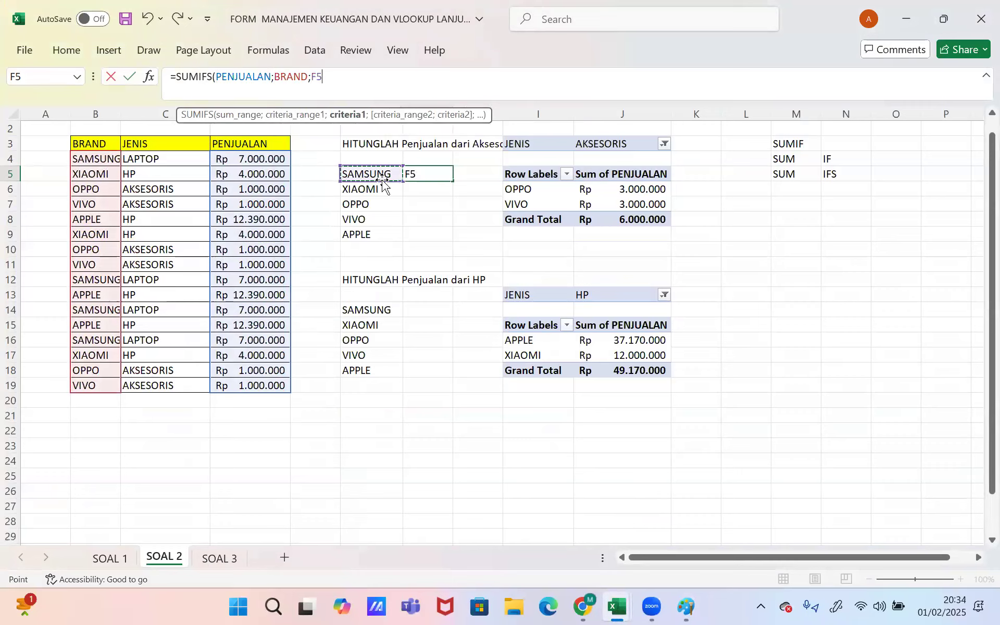
{"action": "type", "text": ";"}
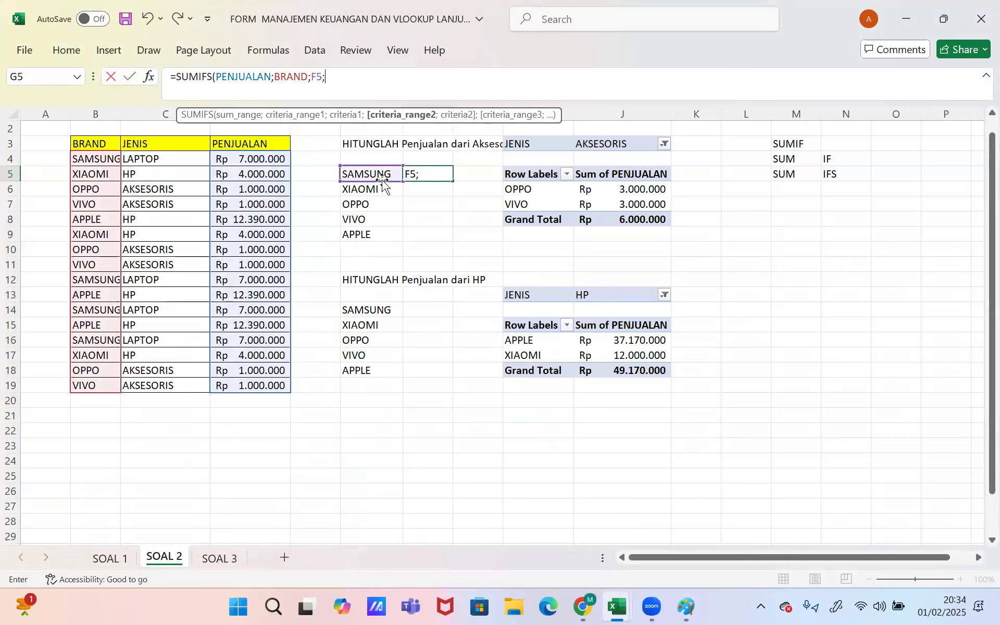
{"action": "type", "text": "JENIS"}
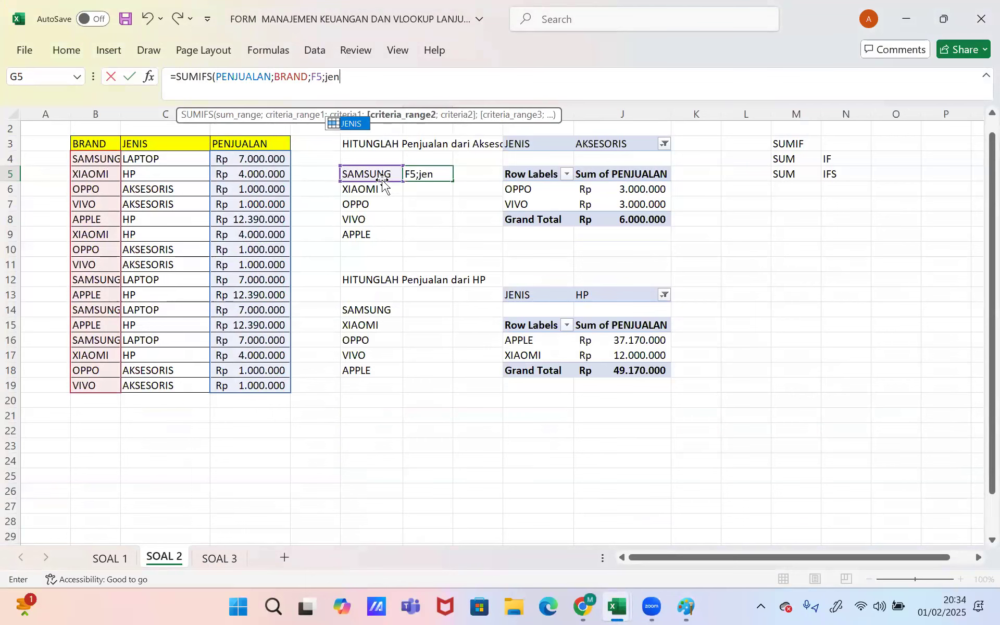
{"action": "type", "text": ";"}
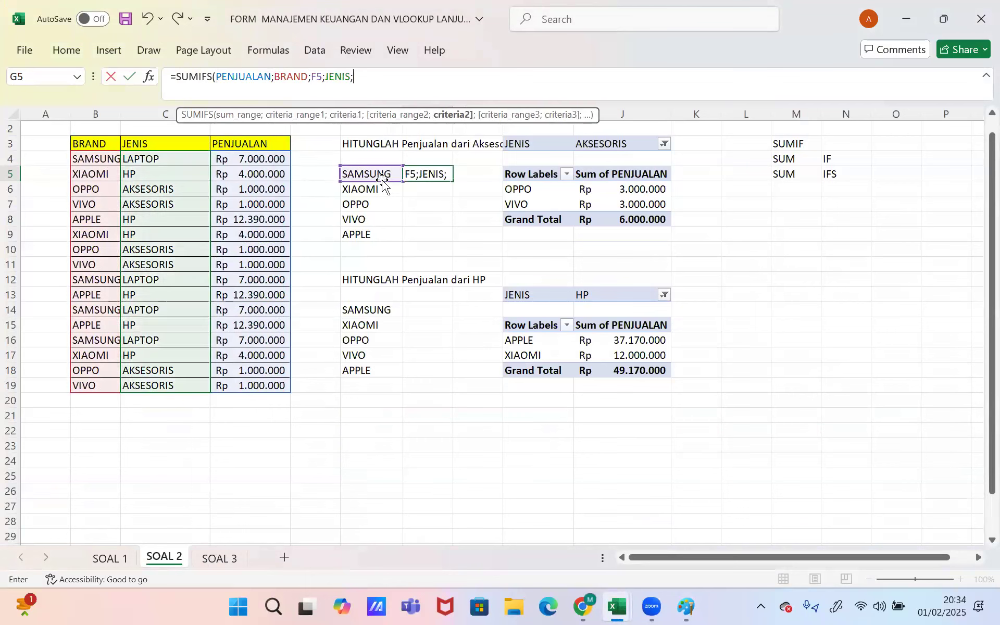
{"action": "type", "text": "\"aksesoris\""}
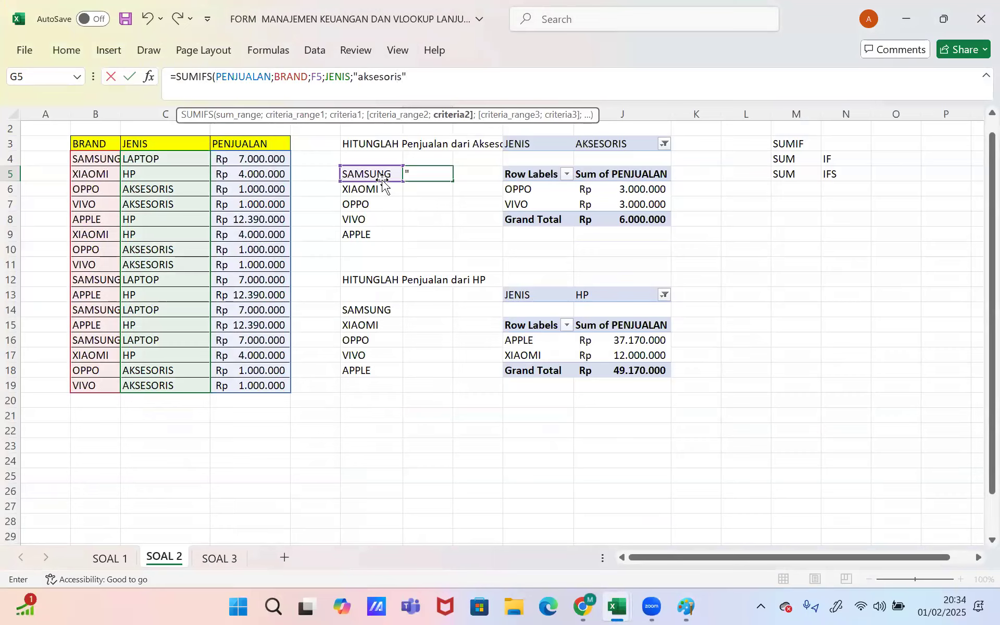
{"action": "key", "text": "Return"}
- Fill the G5 formula down to G9 and apply the Accounting number format to the results
{"action": "key", "text": "Up"}
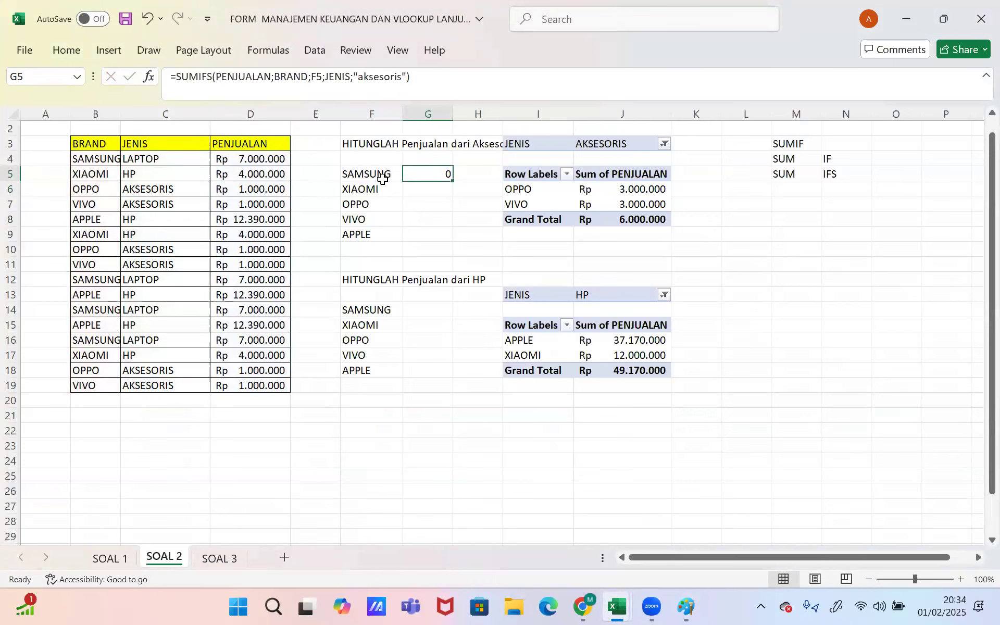
{"action": "double_click", "coordinate": [451, 179]}
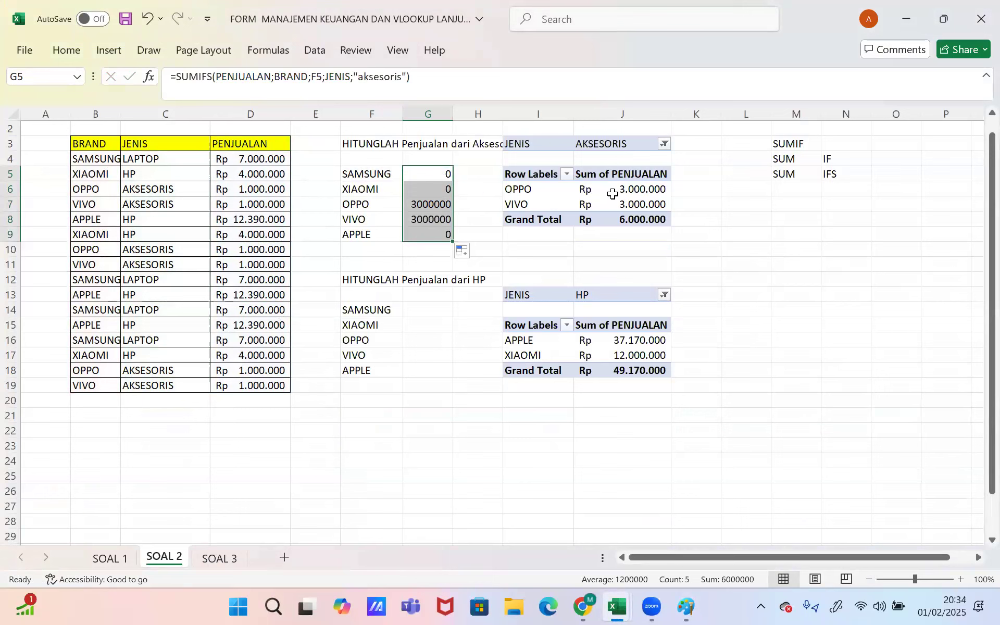
{"action": "mouse_move", "coordinate": [614, 195]}
{"action": "left_click", "coordinate": [66, 50]}
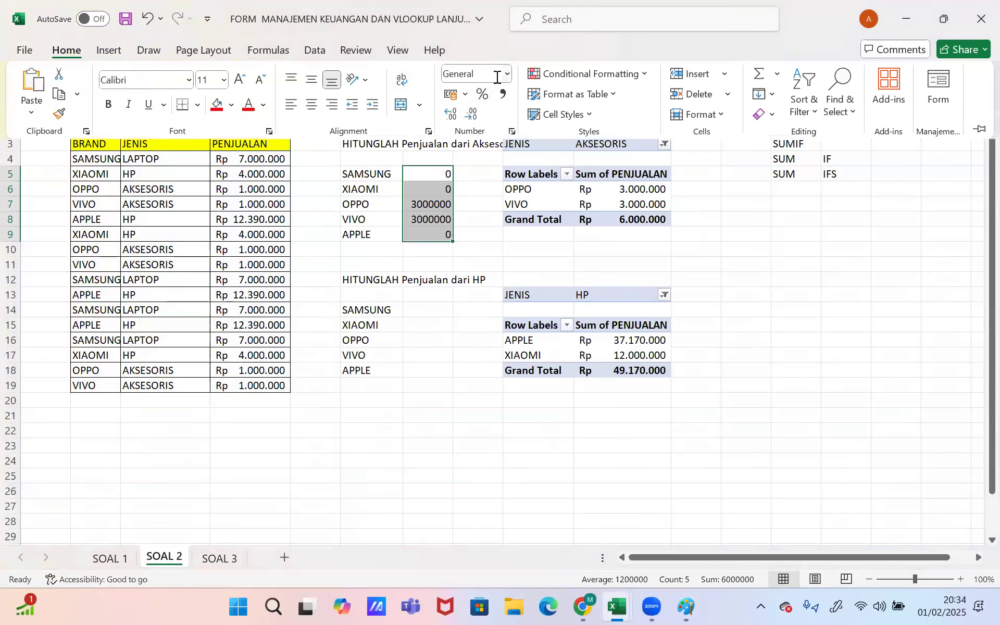
{"action": "left_click", "coordinate": [506, 74]}
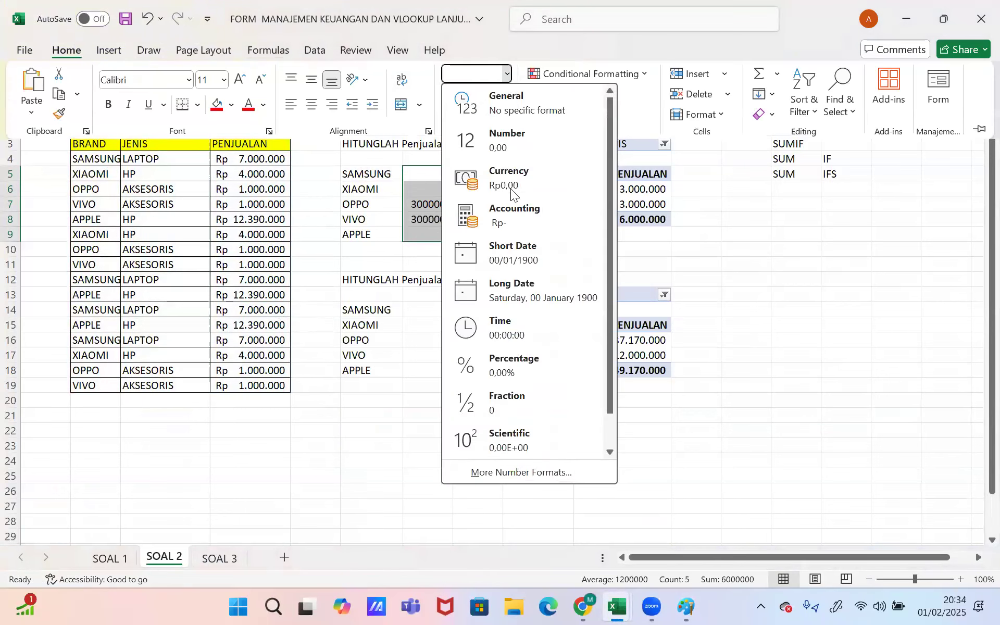
{"action": "left_click", "coordinate": [516, 221]}
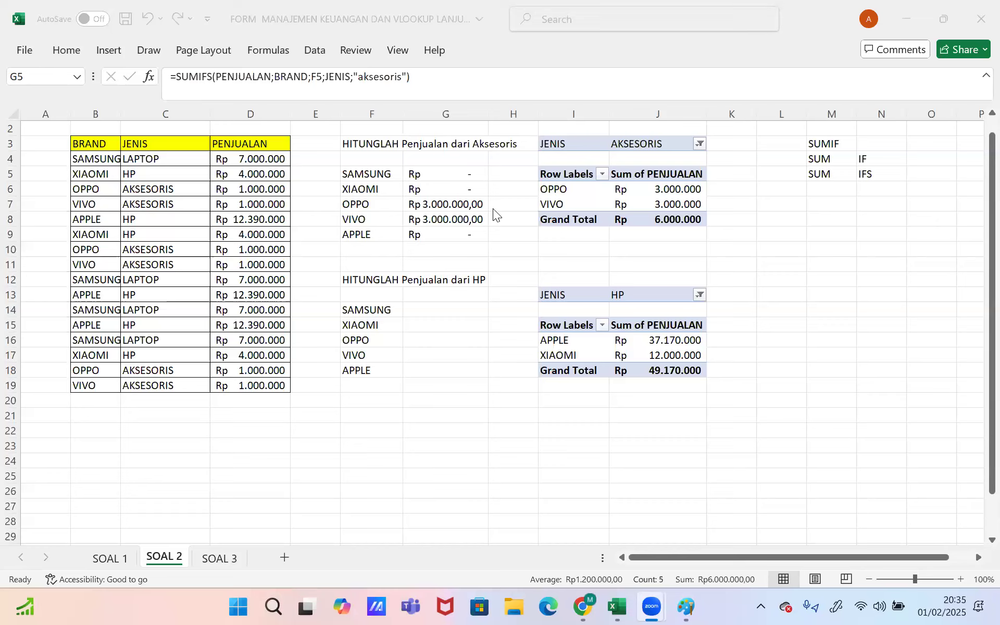
- Clear the SUMIFS formula from cell G5
{"action": "left_click", "coordinate": [457, 209]}
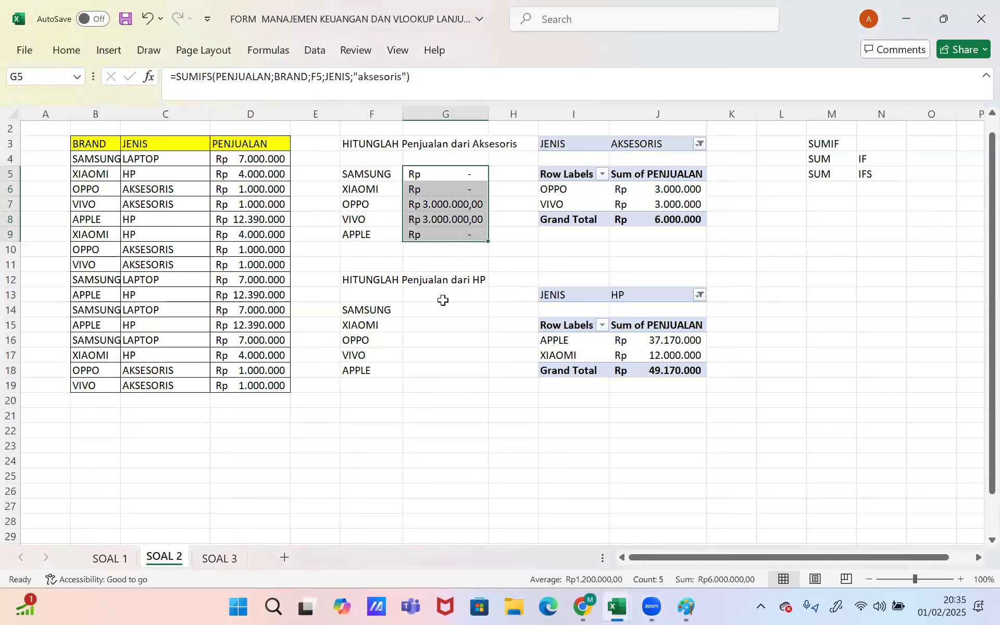
{"action": "key", "text": "BackSpace"}
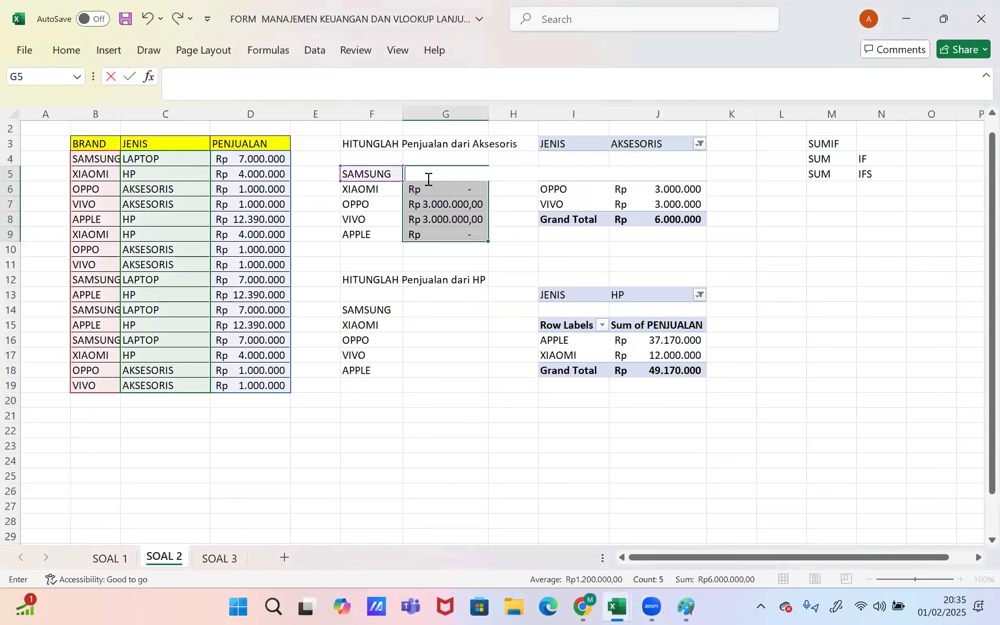
{"action": "key", "text": "Return"}
{"action": "left_click", "coordinate": [427, 178]}
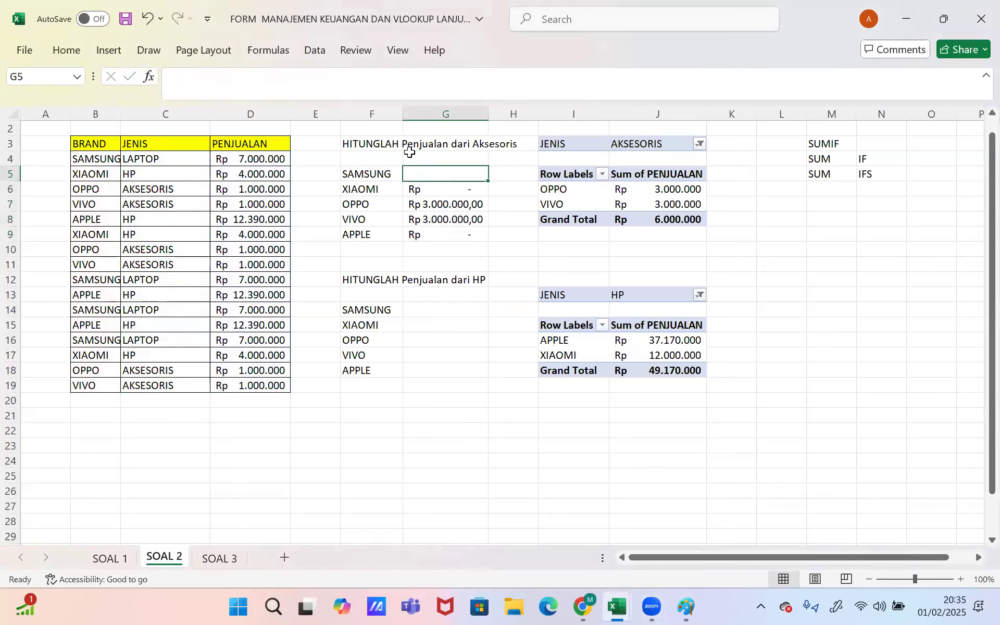
- Start a new SUMIFS formula in G5 with the named range PENJUALAN as the sum range
{"action": "left_click", "coordinate": [385, 88]}
{"action": "type", "text": "=sum"}
{"action": "key", "text": "Down"}
{"action": "key", "text": "Down"}
{"action": "key", "text": "Tab"}
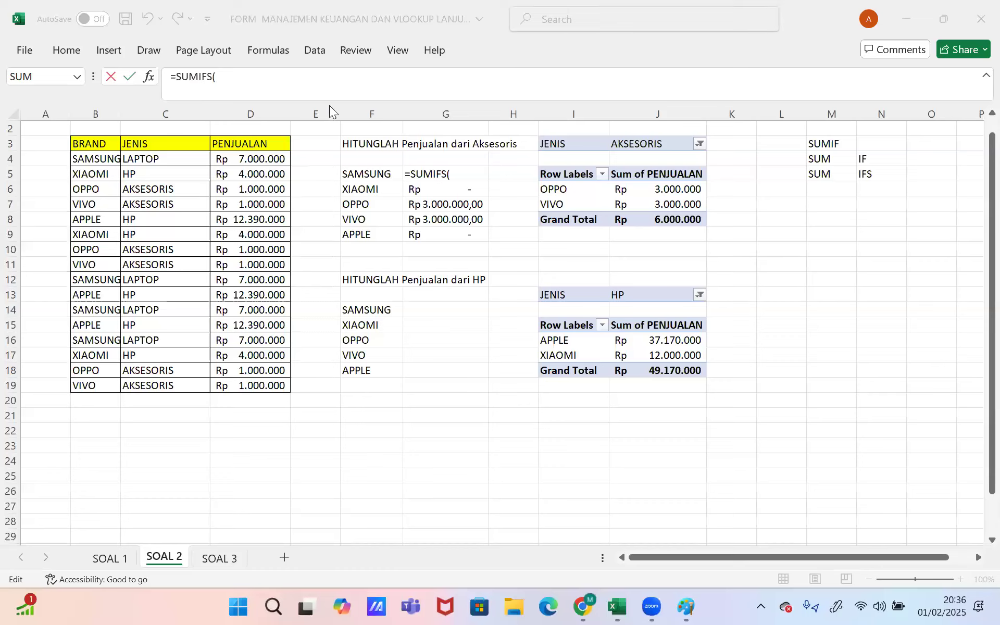
{"action": "type", "text": "pen"}
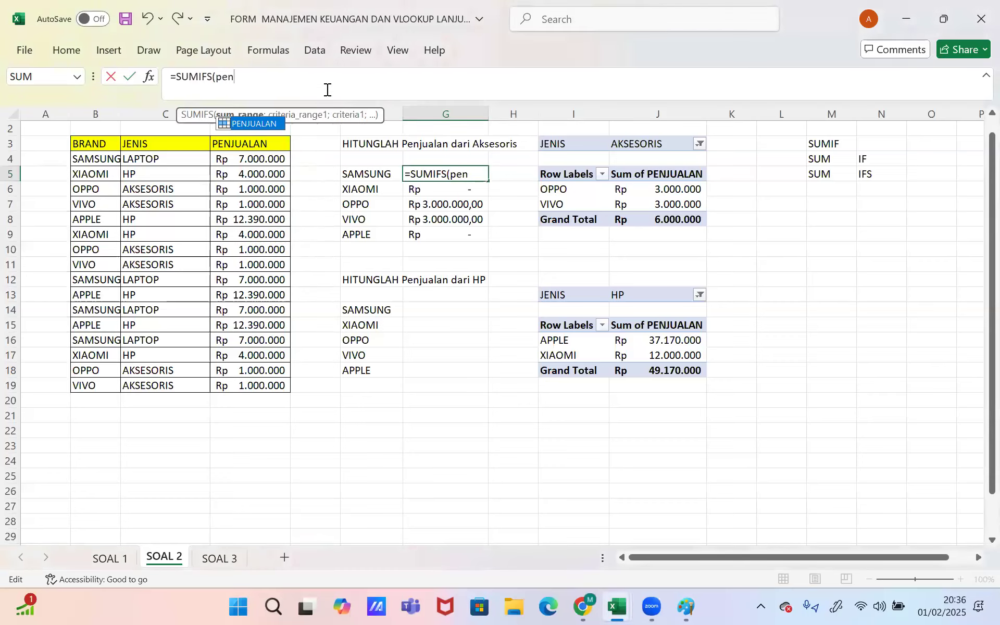
{"action": "key", "text": "Tab"}
{"action": "type", "text": ";"}
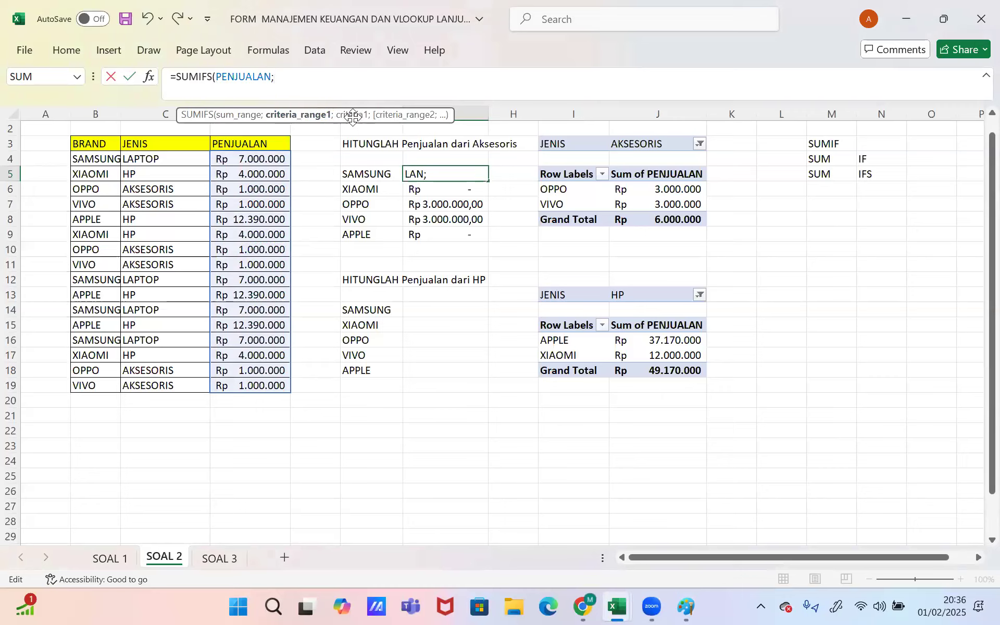
- Finish the G5 SUMIFS formula with the criteria pairs BRAND;F5 and JENIS;"aksesoris"
{"action": "type", "text": "bra"}
{"action": "key", "text": "Tab"}
{"action": "type", "text": ";"}
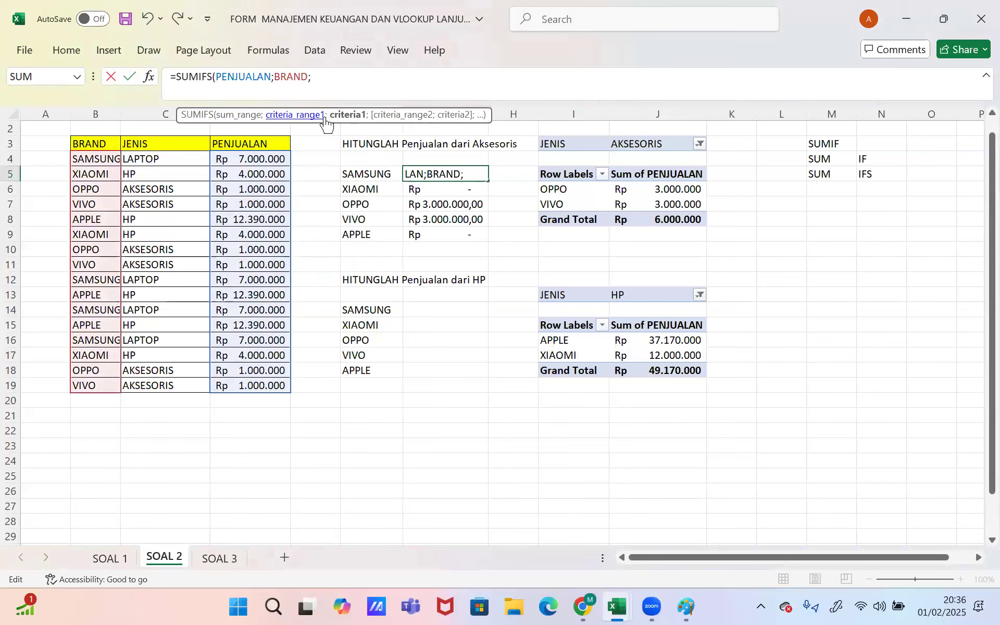
{"action": "left_click", "coordinate": [372, 175]}
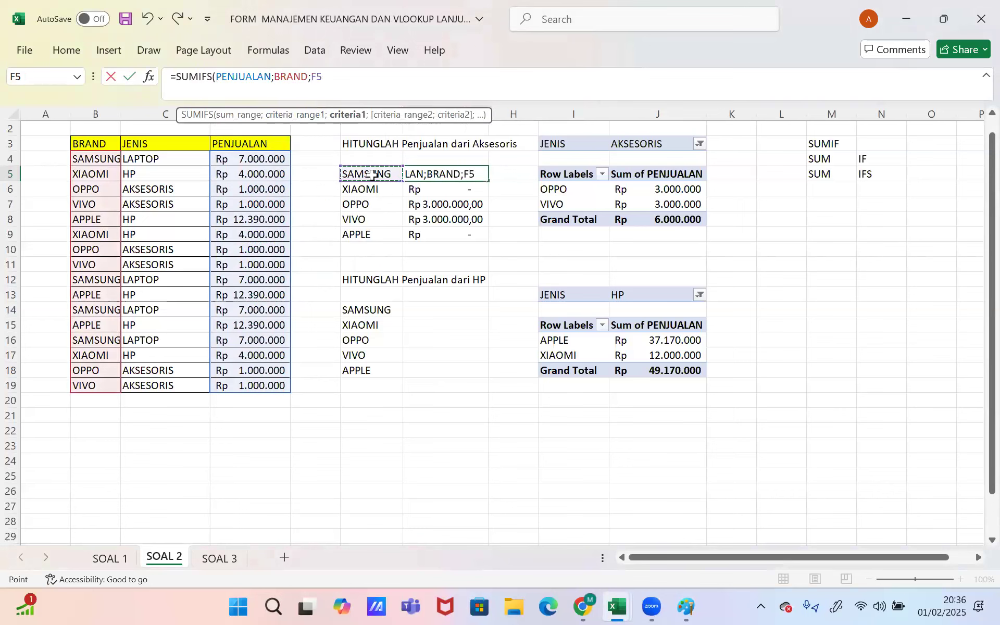
{"action": "type", "text": ";j"}
{"action": "key", "text": "Tab"}
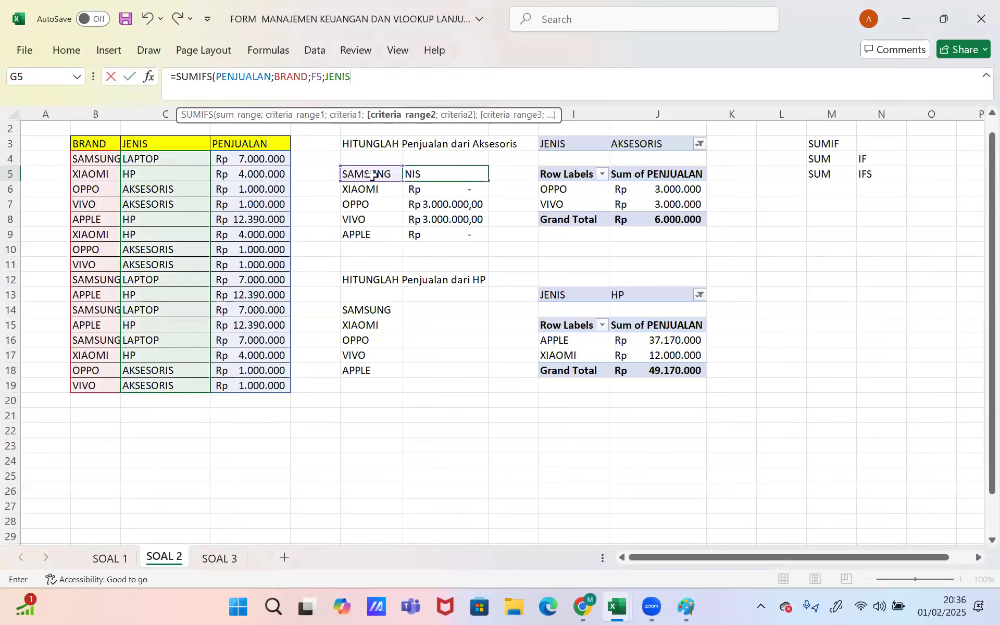
{"action": "type", "text": ";"}
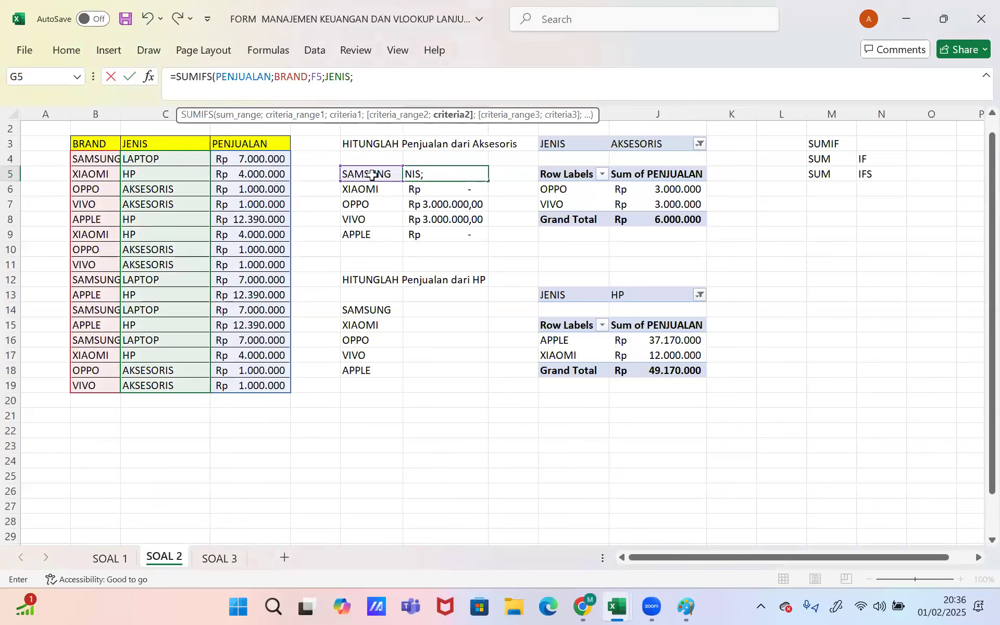
{"action": "type", "text": "\"aksesoris"}
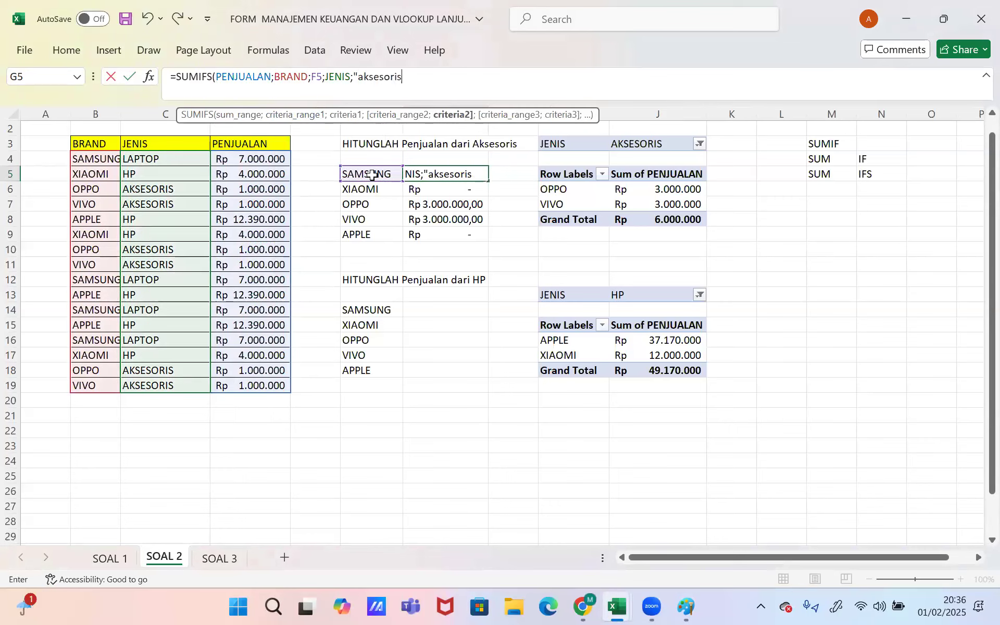
{"action": "key", "text": "Return"}
{"action": "left_click", "coordinate": [479, 175]}
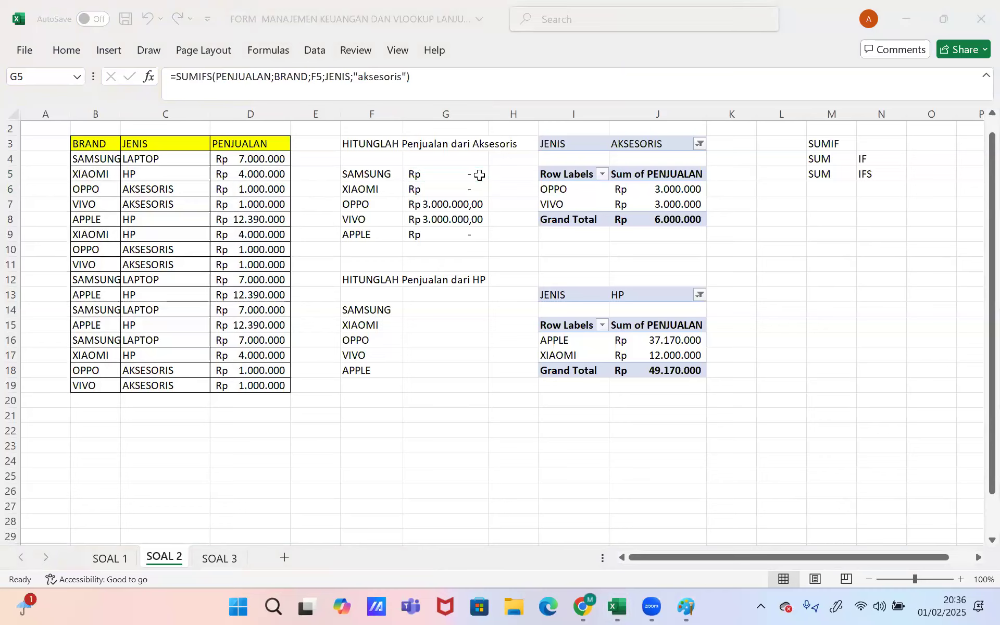
- Start a SUMIFS formula in G14 with the named range PENJUALAN as the sum range
{"action": "left_click", "coordinate": [441, 301]}
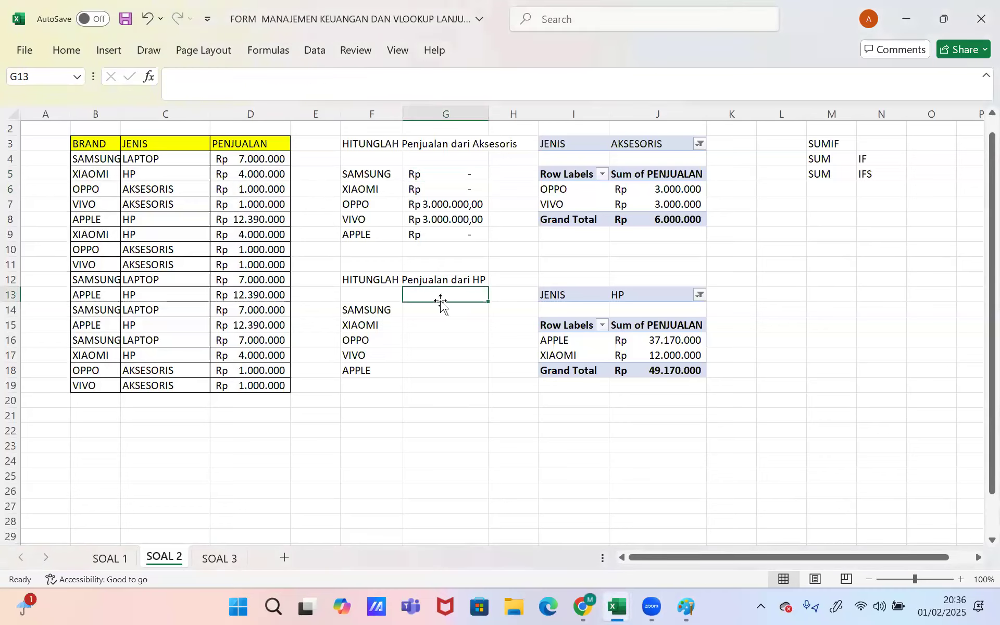
{"action": "left_click", "coordinate": [427, 309]}
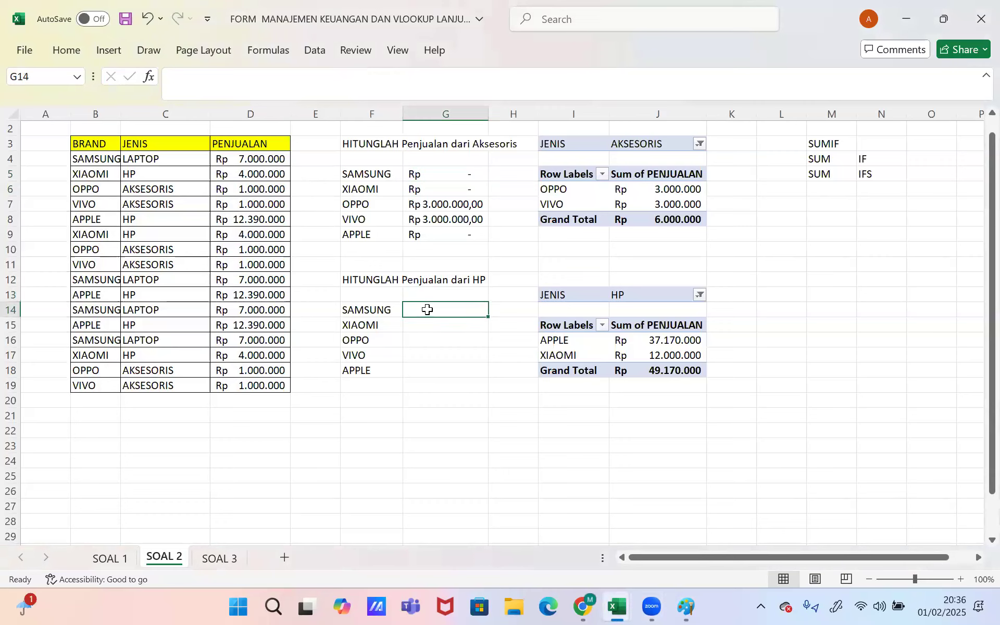
{"action": "type", "text": "=sum"}
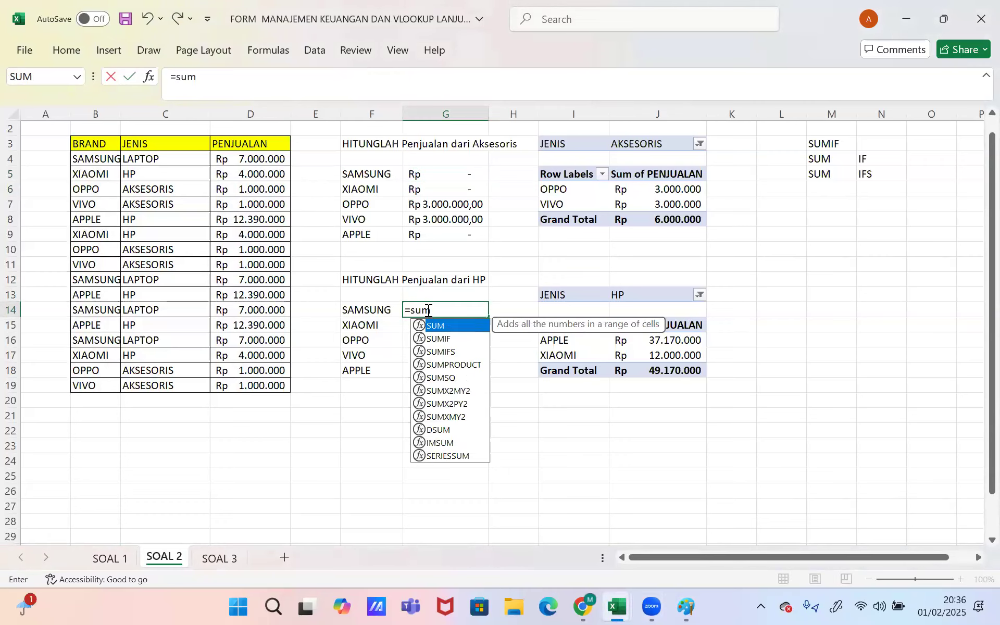
{"action": "key", "text": "Down"}
{"action": "key", "text": "Down"}
{"action": "key", "text": "Tab"}
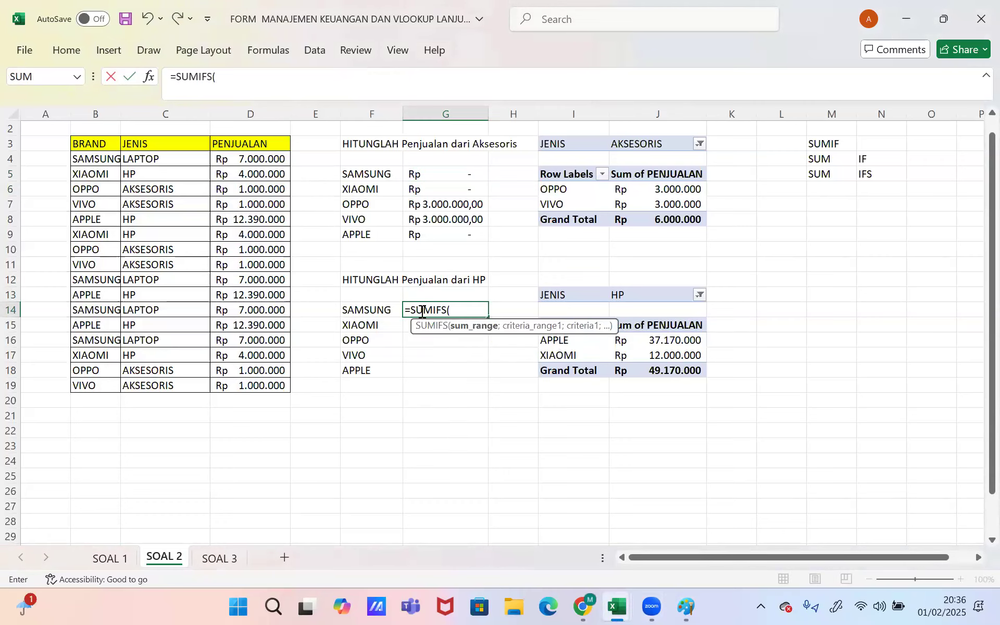
{"action": "left_click", "coordinate": [343, 82]}
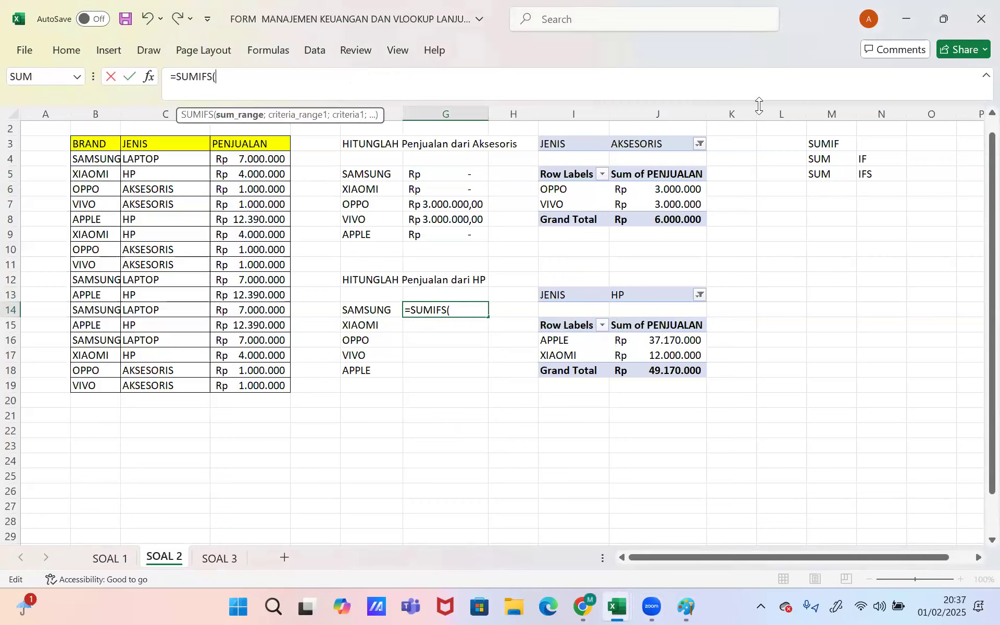
{"action": "left_click", "coordinate": [466, 128]}
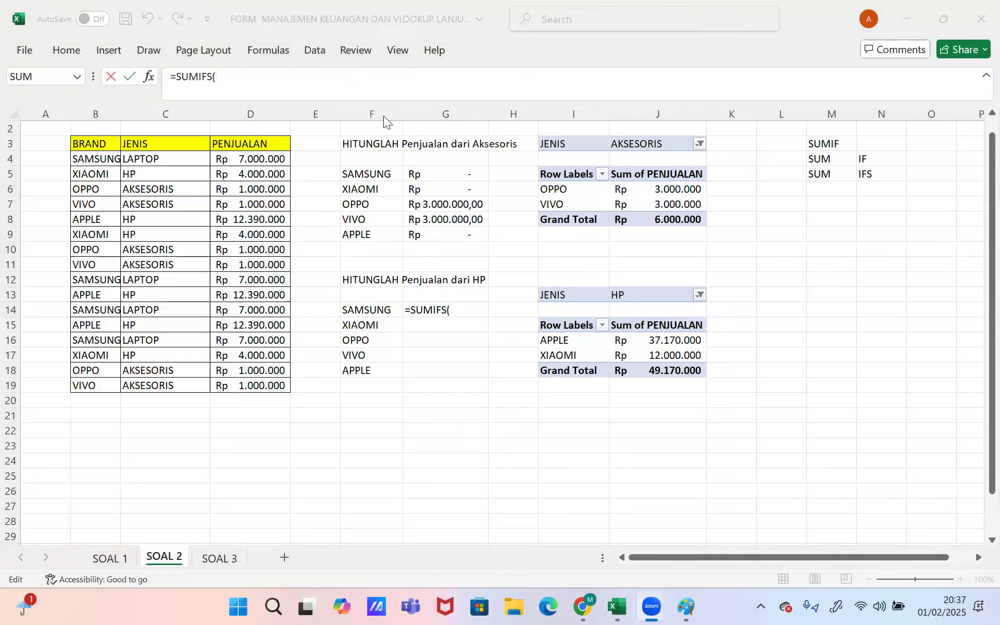
{"action": "left_click", "coordinate": [384, 90]}
{"action": "type", "text": "pen"}
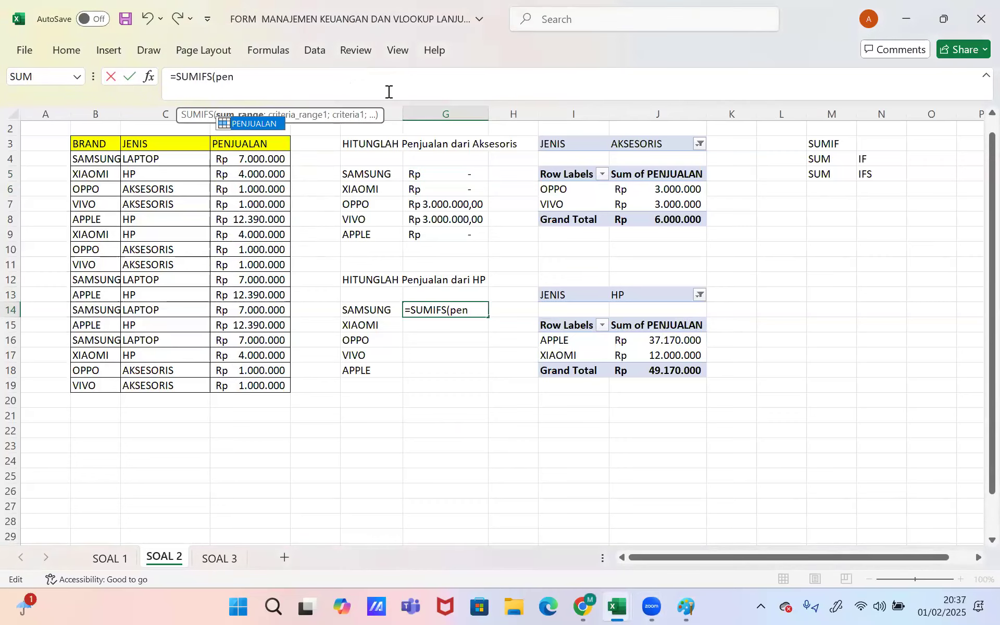
{"action": "key", "text": "Tab"}
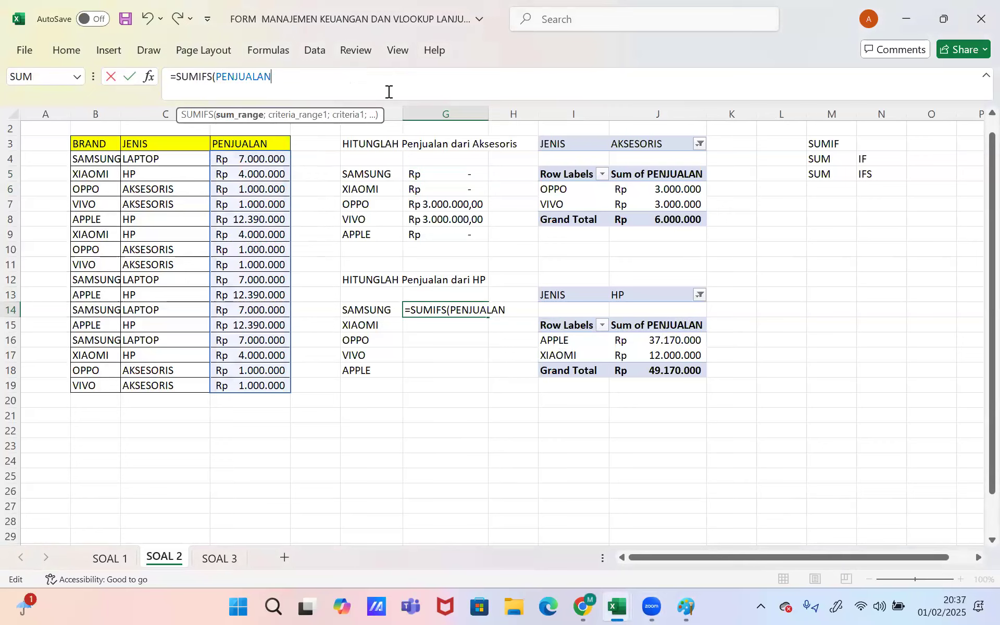
{"action": "type", "text": ";"}
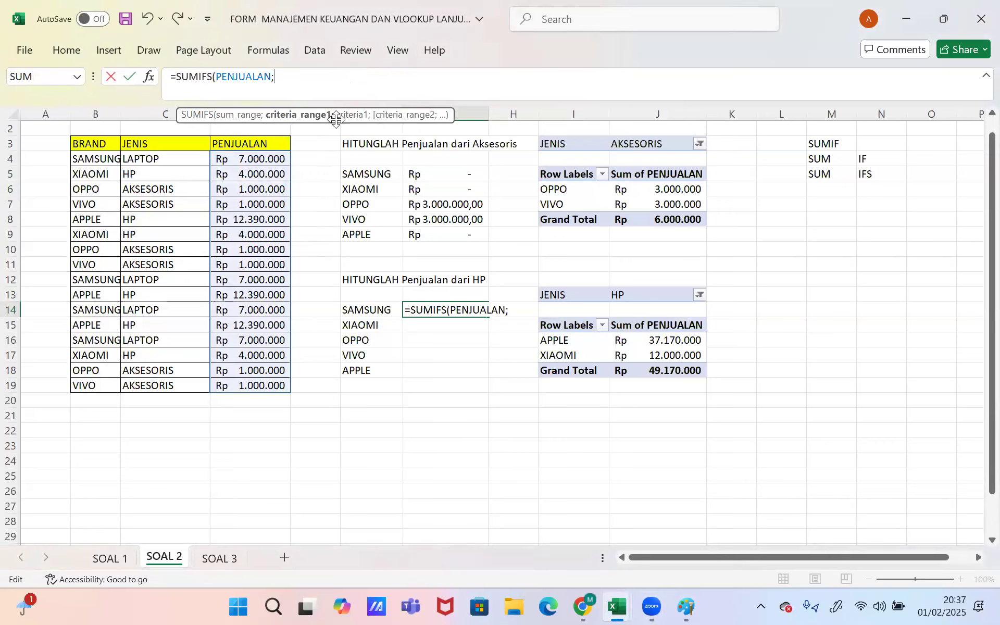
- Complete the G14 SUMIFS formula with the criteria pairs BRAND;F14 and JENIS;"hp"
{"action": "type", "text": "bra"}
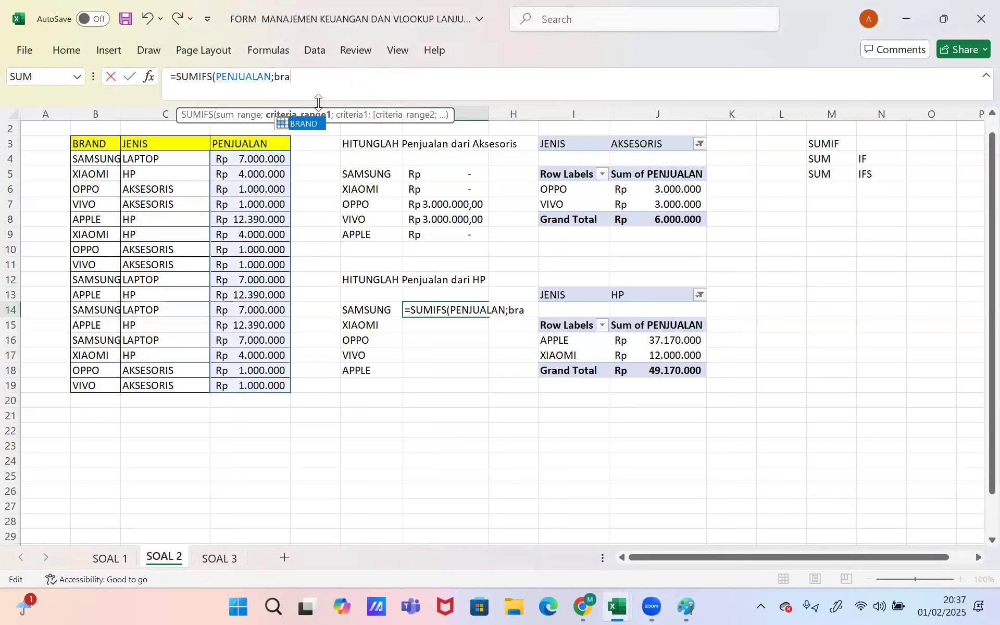
{"action": "key", "text": "Tab"}
{"action": "type", "text": ";"}
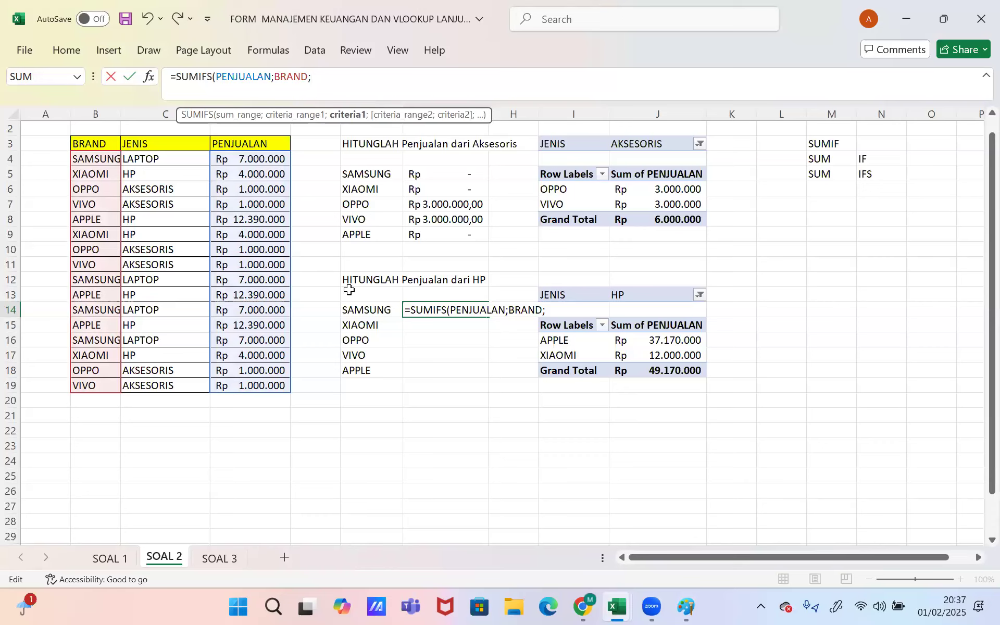
{"action": "left_click", "coordinate": [360, 311]}
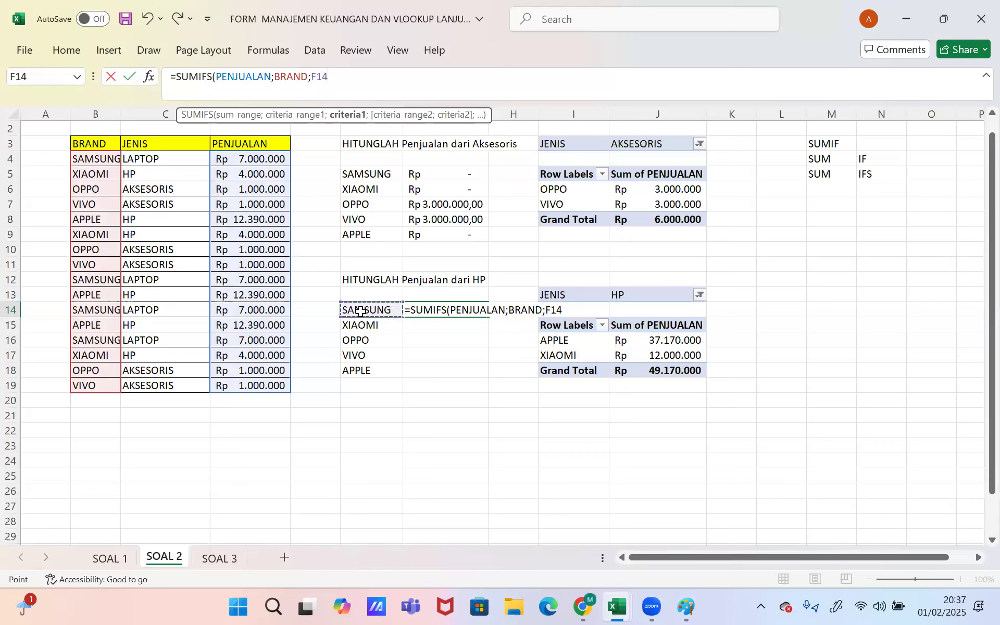
{"action": "type", "text": ";"}
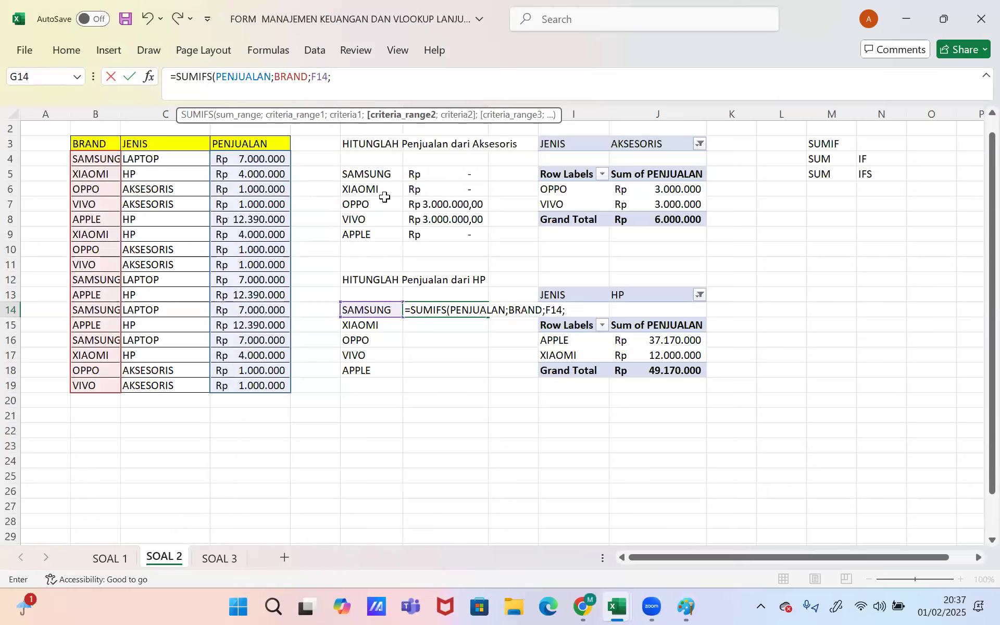
{"action": "type", "text": "JENIS"}
{"action": "type", "text": ";"}
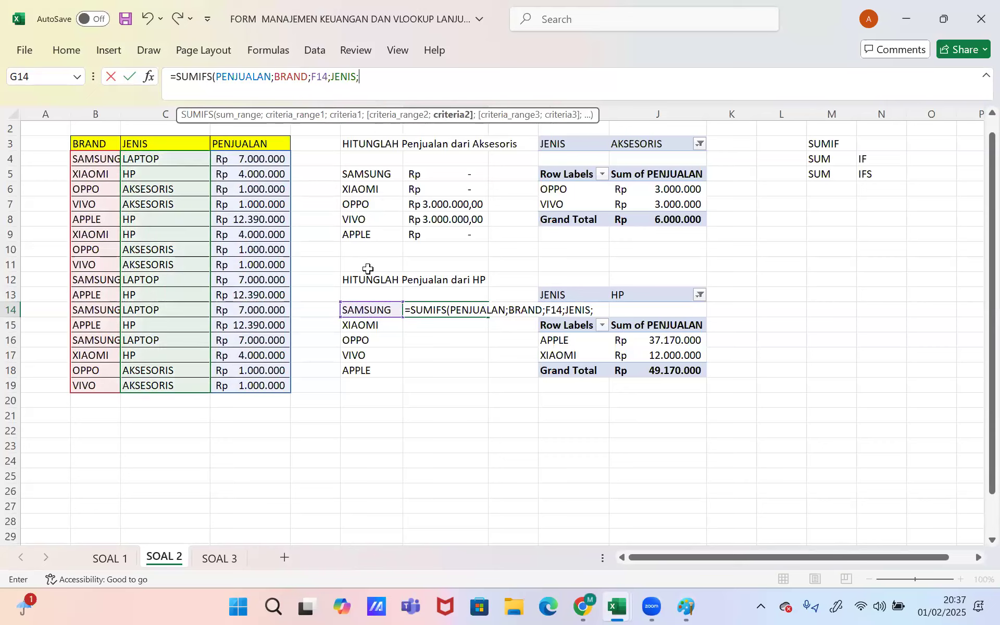
{"action": "type", "text": "\"hp\""}
{"action": "key", "text": "Return"}
- Fill the G14 formula down to G18 and apply the Accounting number format to the results
{"action": "left_click", "coordinate": [446, 311]}
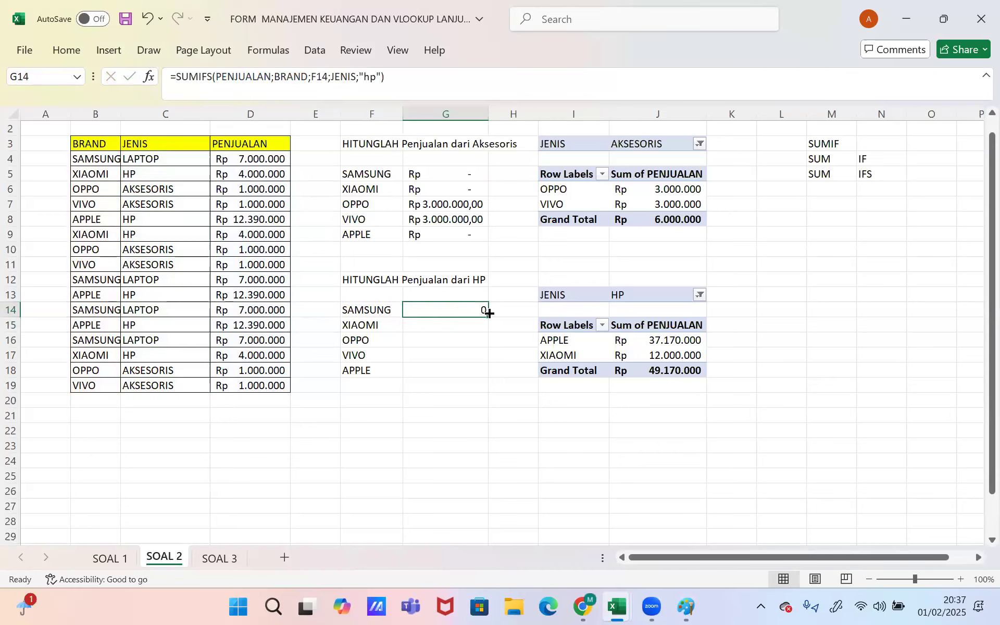
{"action": "double_click", "coordinate": [489, 316]}
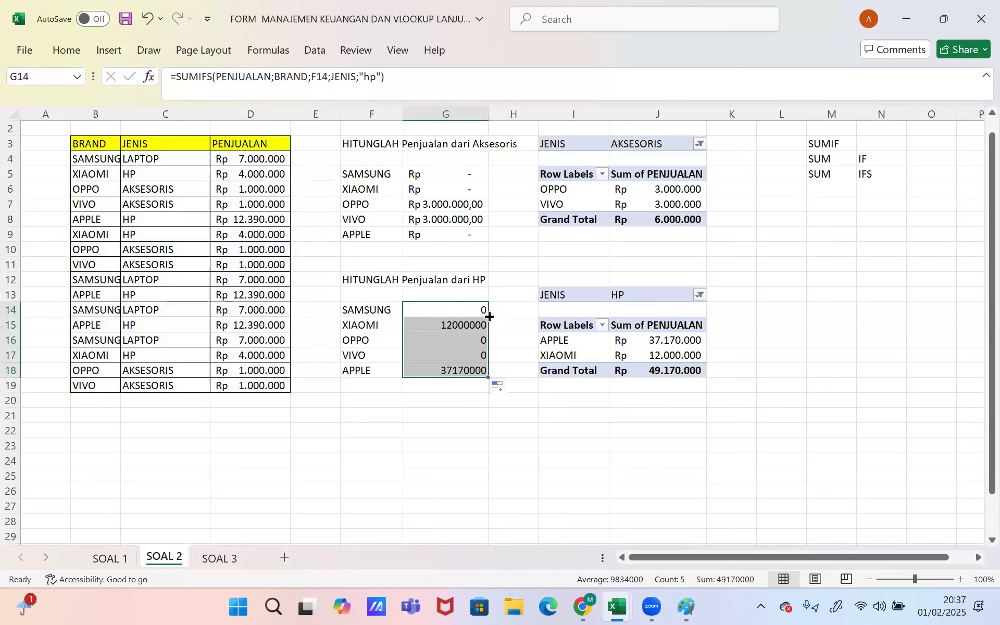
{"action": "left_click", "coordinate": [70, 49]}
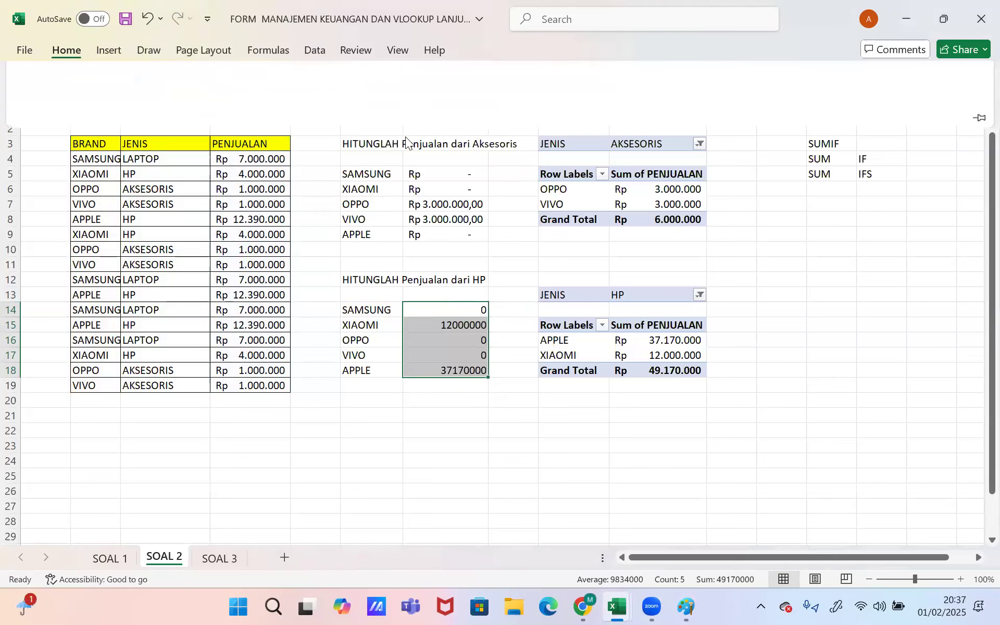
{"action": "left_click", "coordinate": [506, 73]}
{"action": "left_click", "coordinate": [510, 210]}
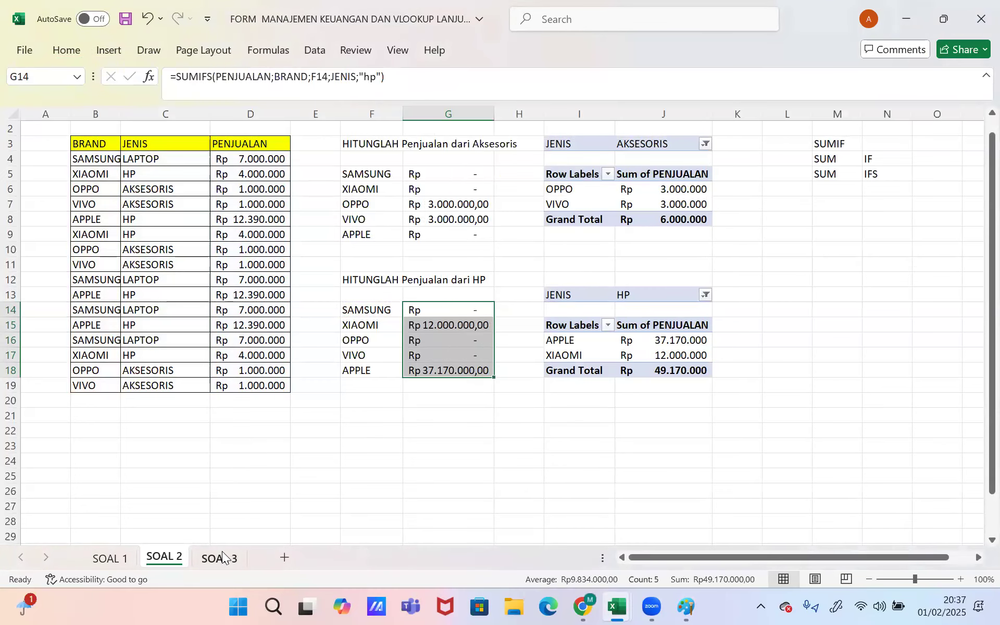
{"action": "left_click", "coordinate": [222, 556]}
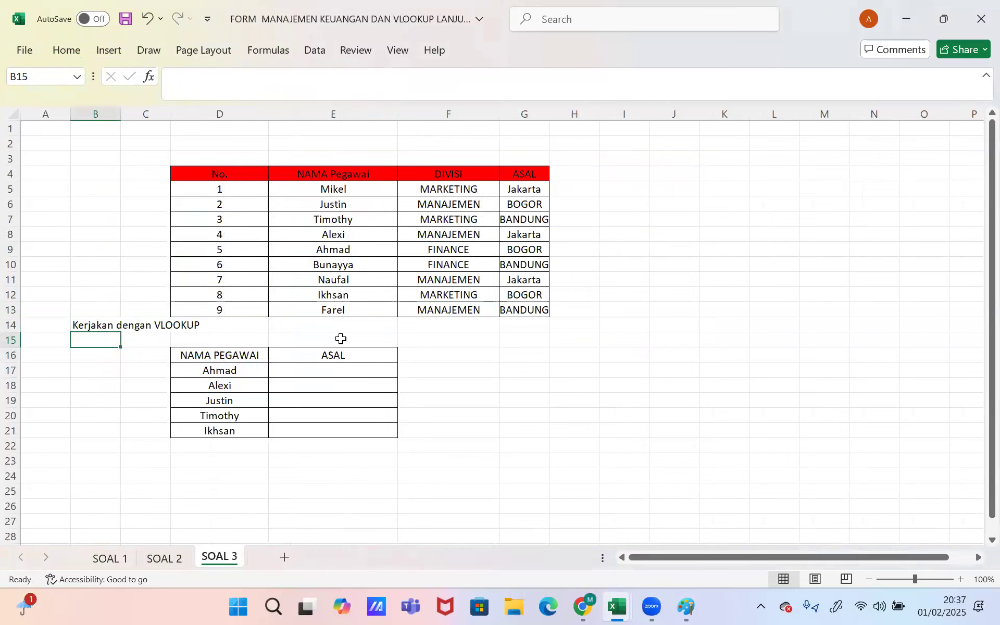
{"action": "left_click", "coordinate": [164, 557]}
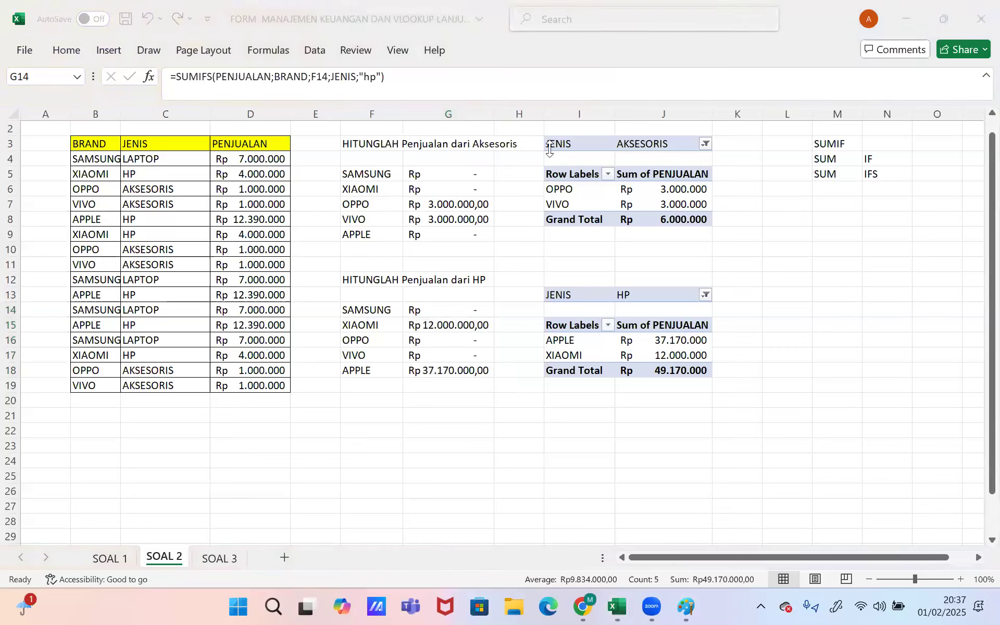
{"action": "left_click", "coordinate": [478, 320]}
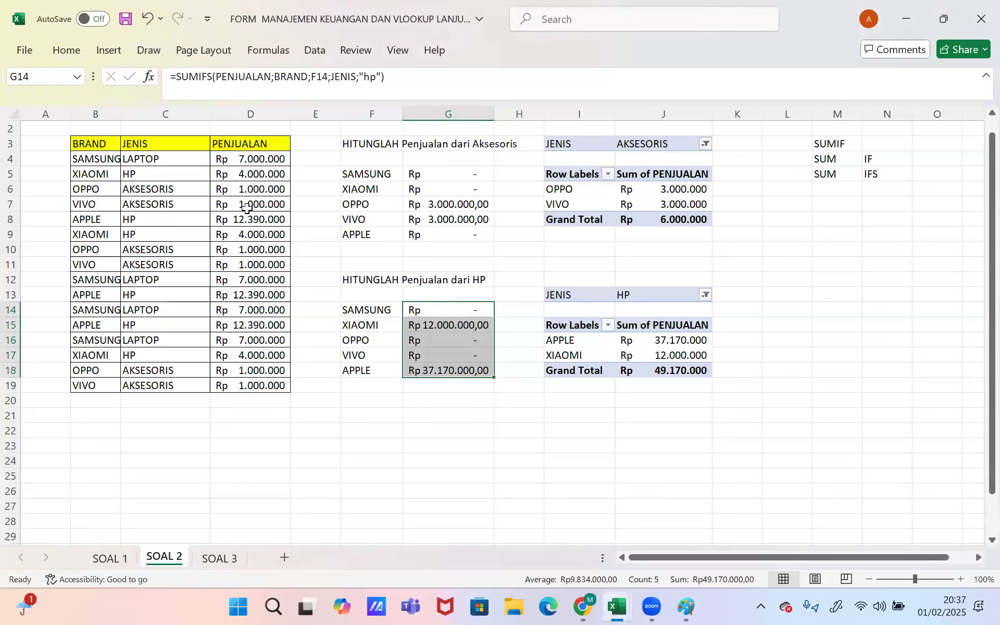
{"action": "left_click", "coordinate": [96, 159]}
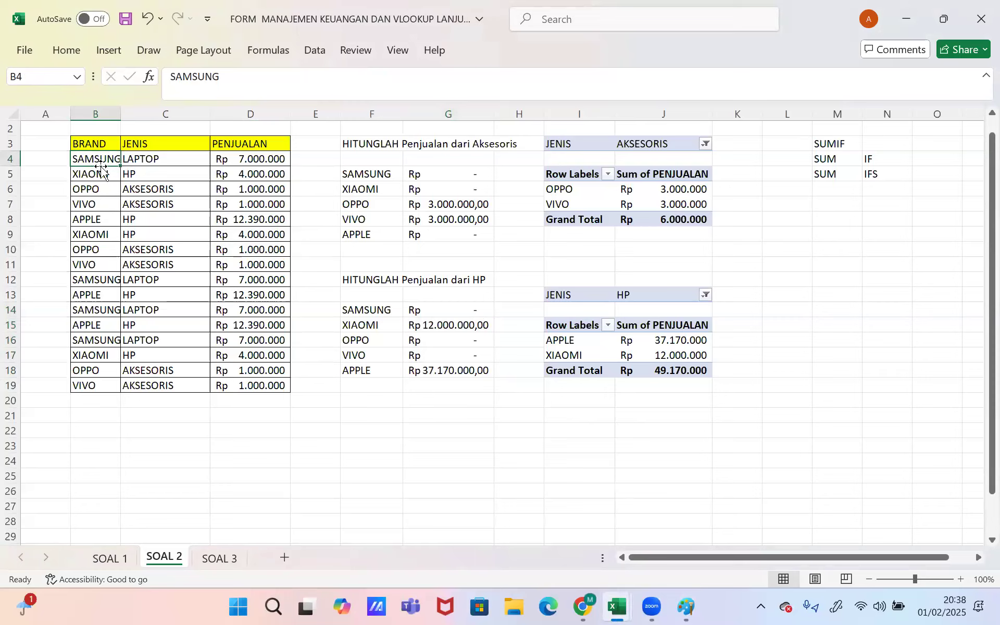
{"action": "double_click", "coordinate": [100, 158]}
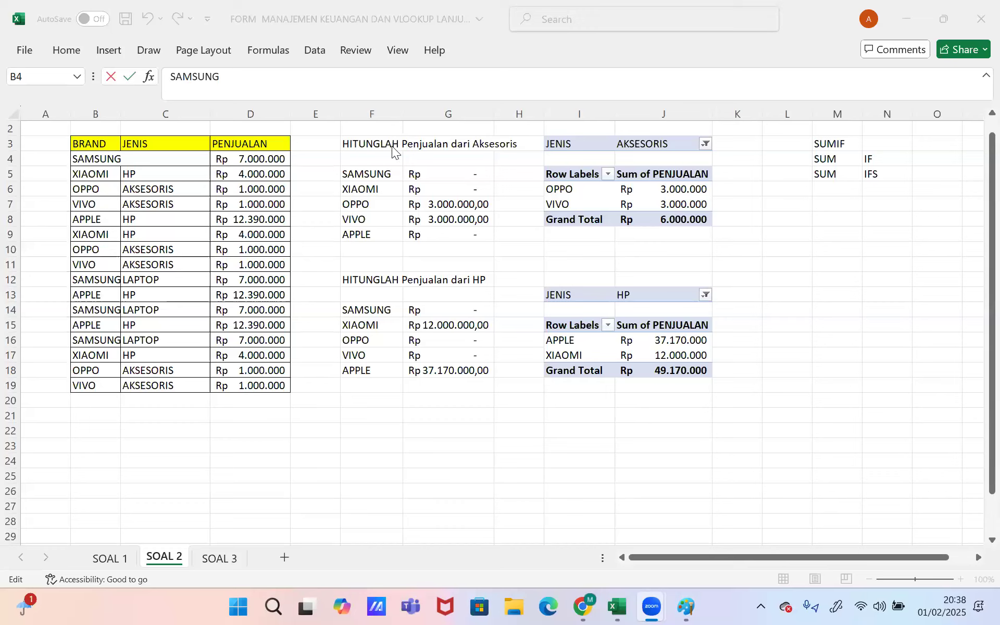
{"action": "key", "text": "Escape"}
{"action": "left_click", "coordinate": [444, 305]}
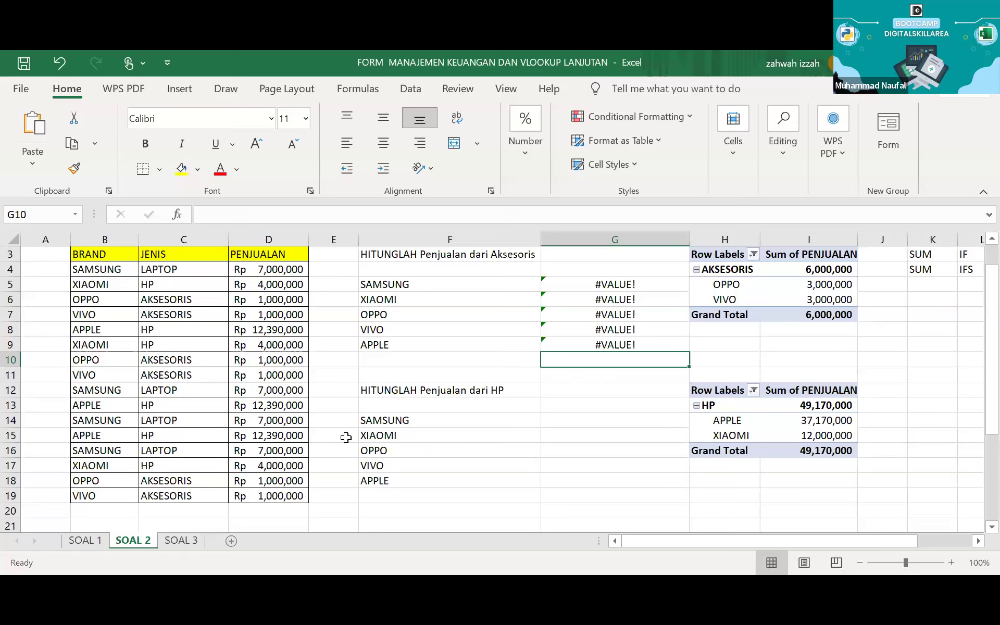
- Inspect the SUMIFS formula in G5 and compare the cell ranges covered by its PENJUALAN, BRAND and JENIS names
{"action": "scroll", "coordinate": [346, 437], "scroll_direction": "up", "scroll_amount": 1}
{"action": "left_click", "coordinate": [648, 285]}
{"action": "left_click_drag", "start_coordinate": [638, 301], "coordinate": [636, 358]}
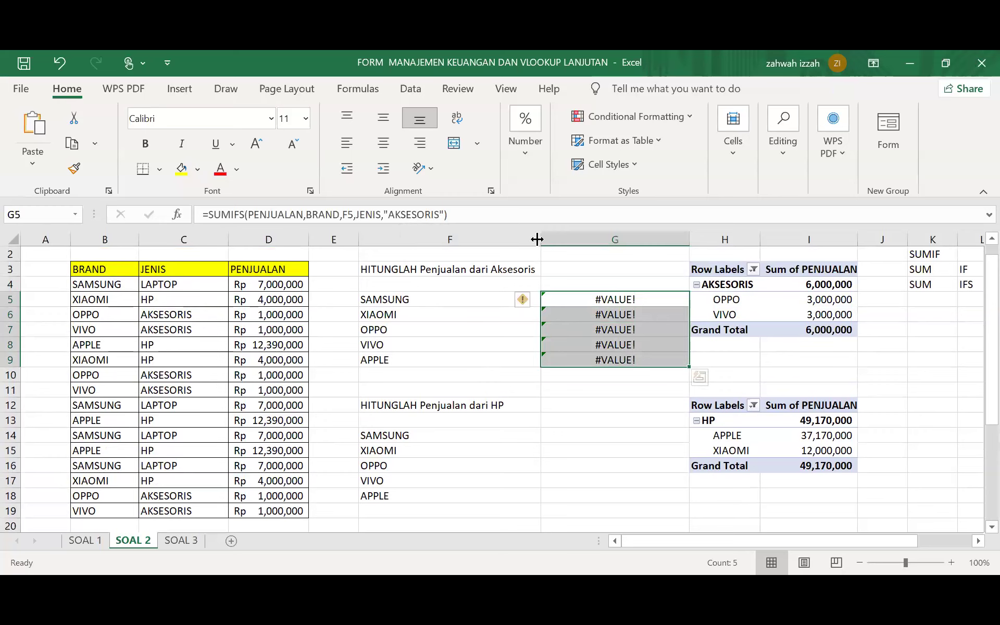
{"action": "left_click", "coordinate": [642, 300]}
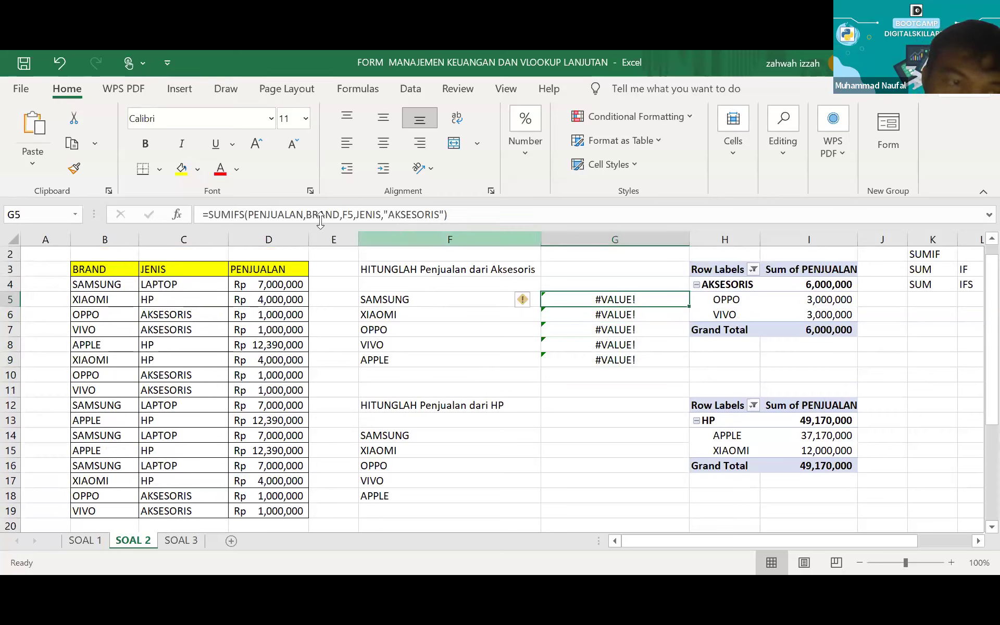
{"action": "left_click", "coordinate": [489, 215]}
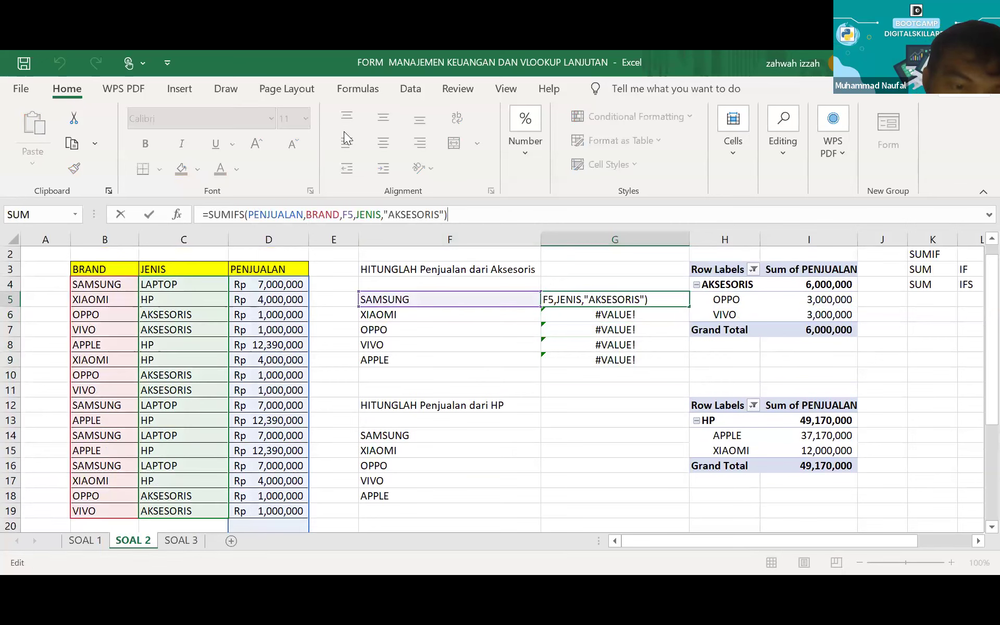
{"action": "scroll", "coordinate": [476, 354], "scroll_direction": "down", "scroll_amount": 1}
{"action": "scroll", "coordinate": [476, 354], "scroll_direction": "up", "scroll_amount": 1}
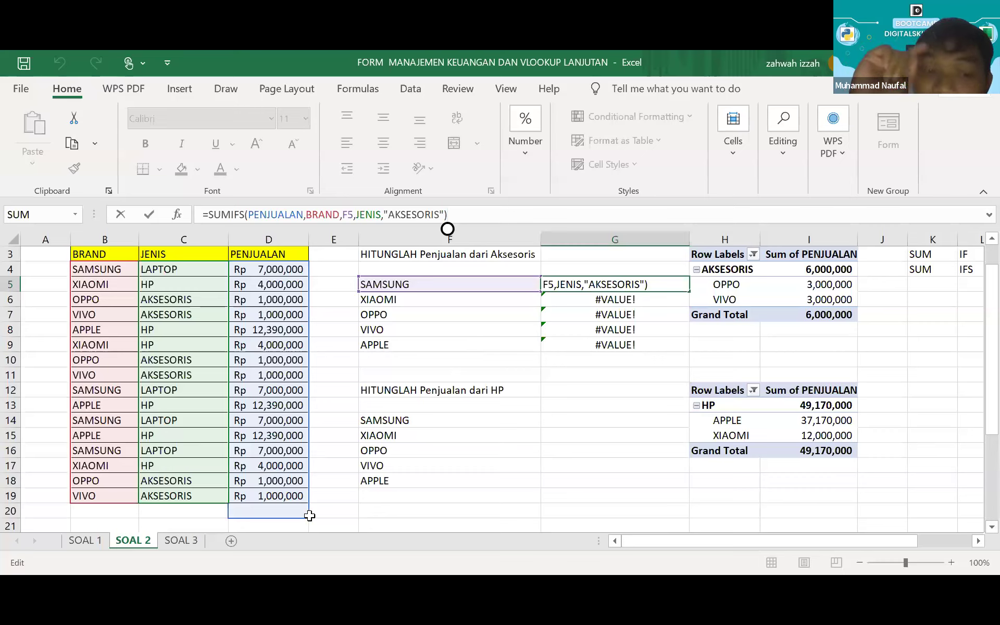
{"action": "left_click", "coordinate": [282, 292]}
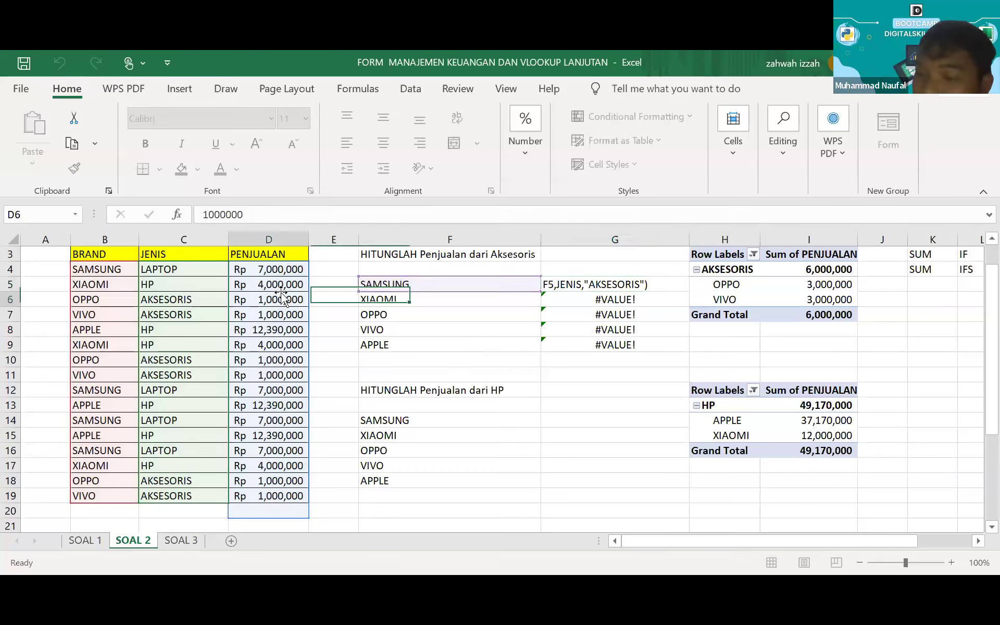
{"action": "left_click", "coordinate": [623, 281]}
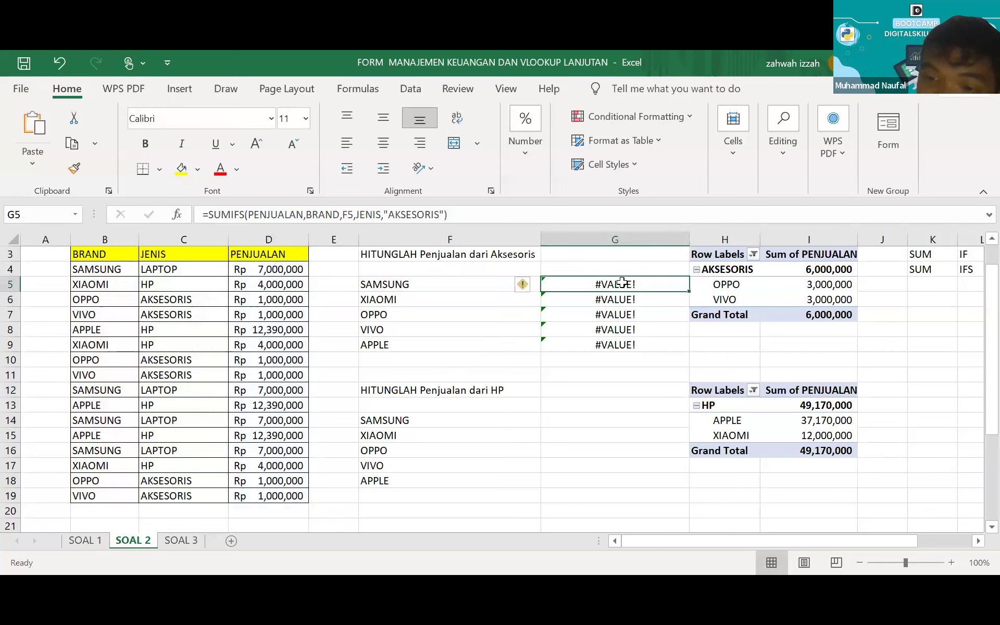
{"action": "left_click", "coordinate": [478, 213]}
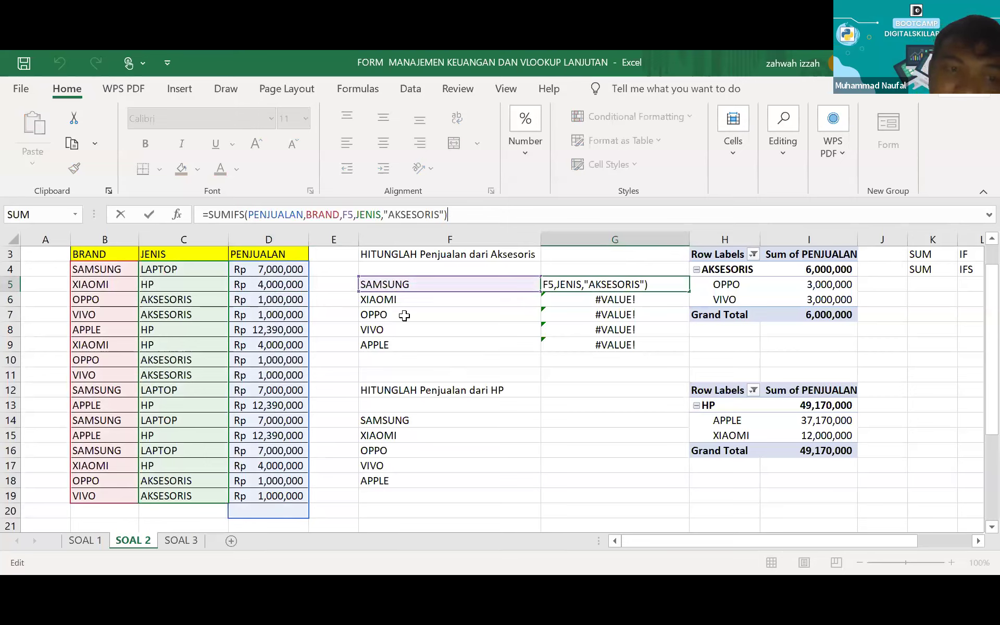
{"action": "left_click", "coordinate": [339, 215]}
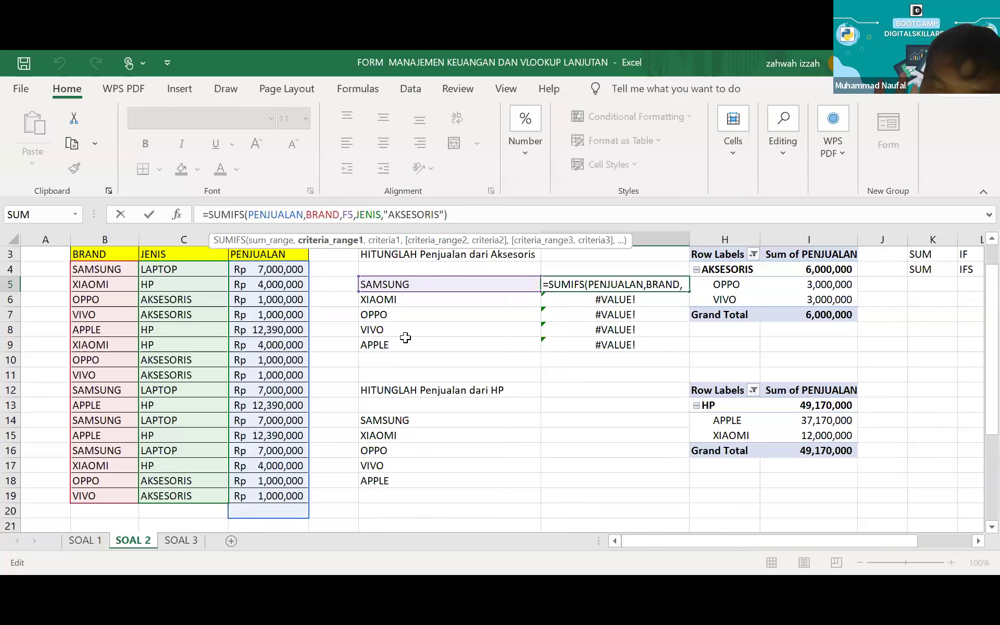
{"action": "key", "text": "Return"}
- Try to name the sales range D4:D19 "PENJUALAN 2"
{"action": "left_click_drag", "start_coordinate": [280, 268], "coordinate": [280, 495]}
{"action": "left_click", "coordinate": [38, 213]}
{"action": "type", "text": "PENJUALAN 2"}
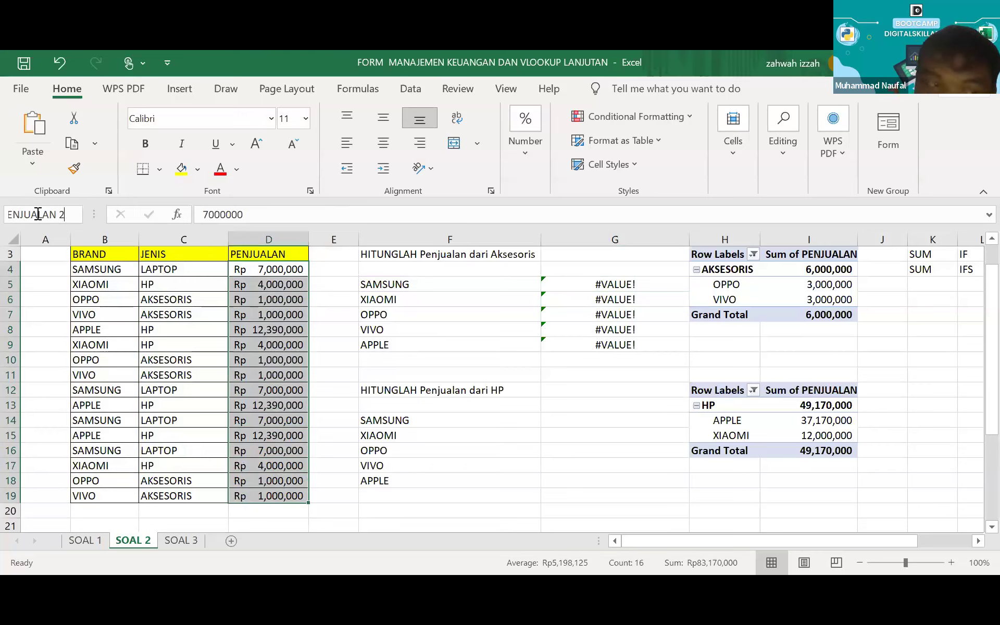
{"action": "key", "text": "Return"}
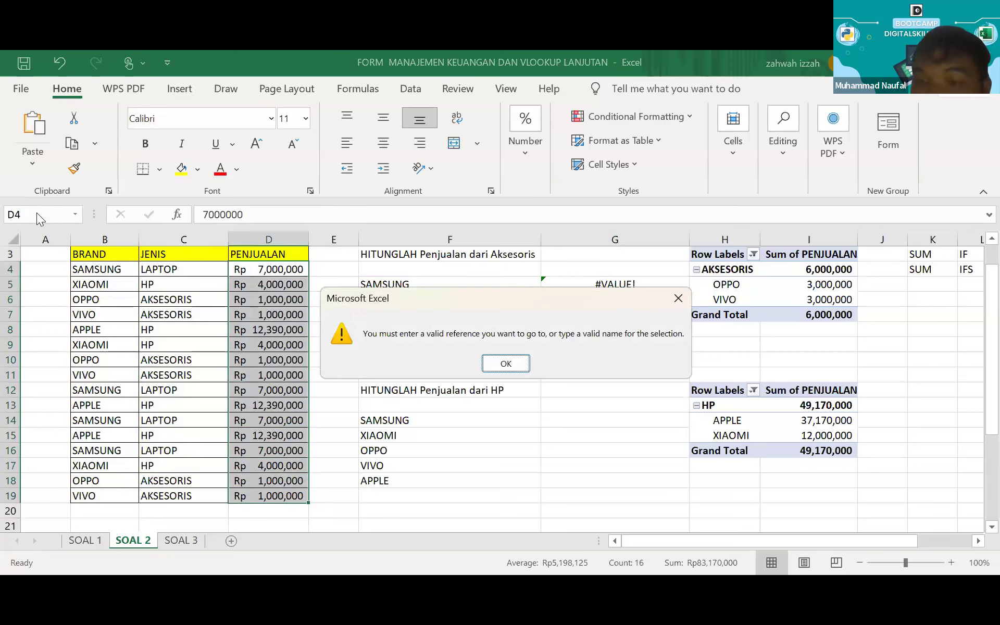
{"action": "key", "text": "Return"}
{"action": "key", "text": "Return"}
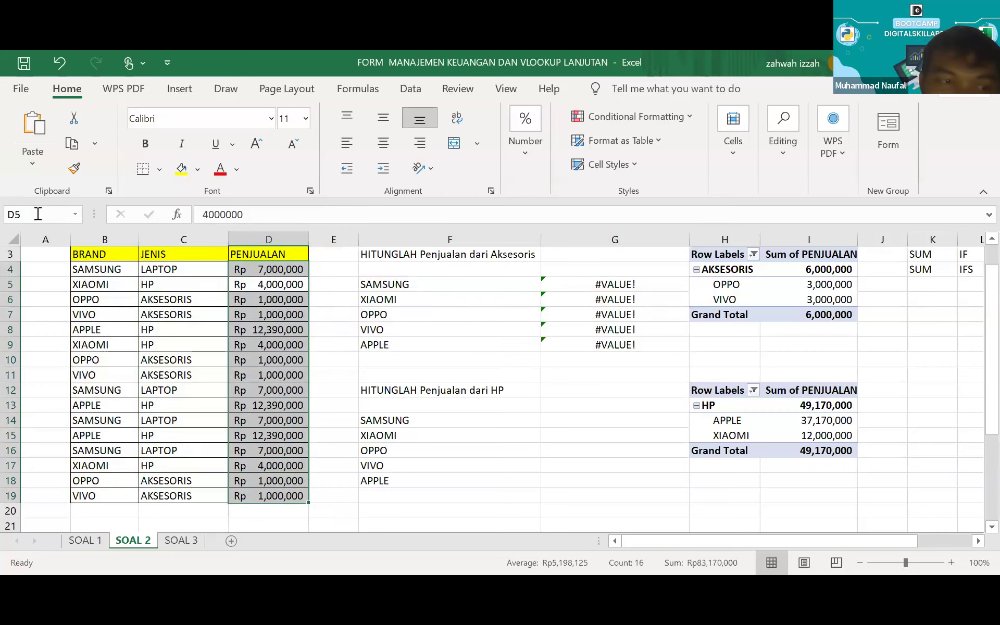
- Name the sales range D4:D19 "PENJUALAN2" and check the workbook's list of defined names
{"action": "left_click", "coordinate": [339, 347]}
{"action": "left_click_drag", "start_coordinate": [291, 269], "coordinate": [261, 495]}
{"action": "left_click", "coordinate": [32, 214]}
{"action": "type", "text": "PENJUALAN2"}
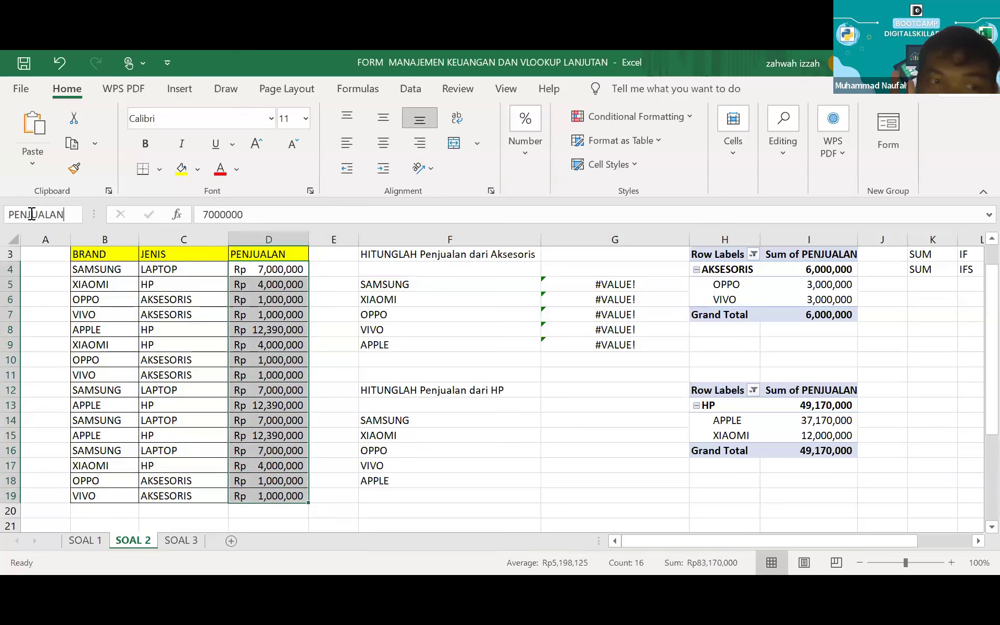
{"action": "key", "text": "Return"}
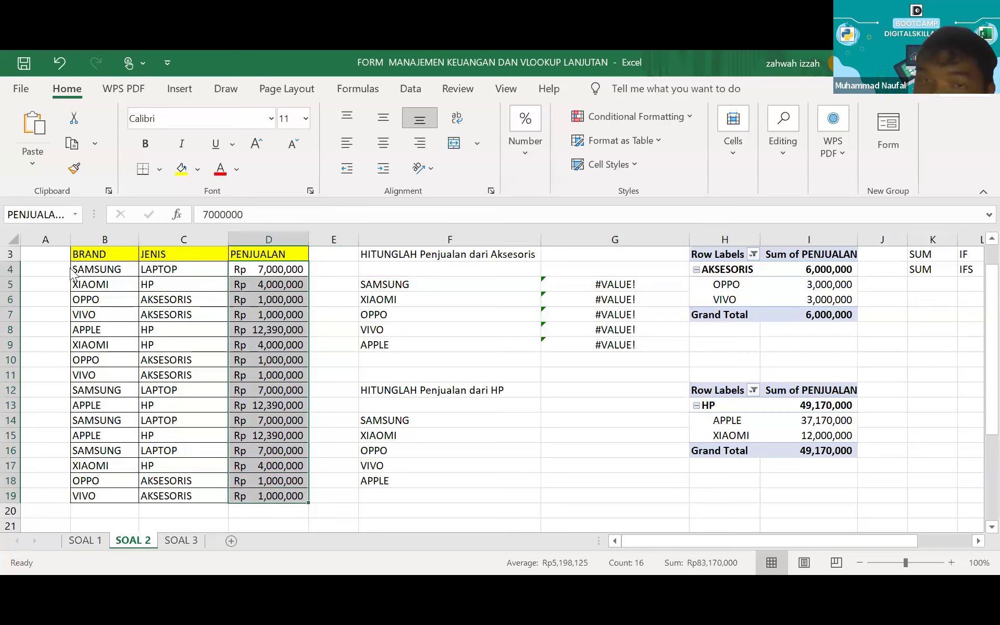
{"action": "left_click", "coordinate": [75, 215]}
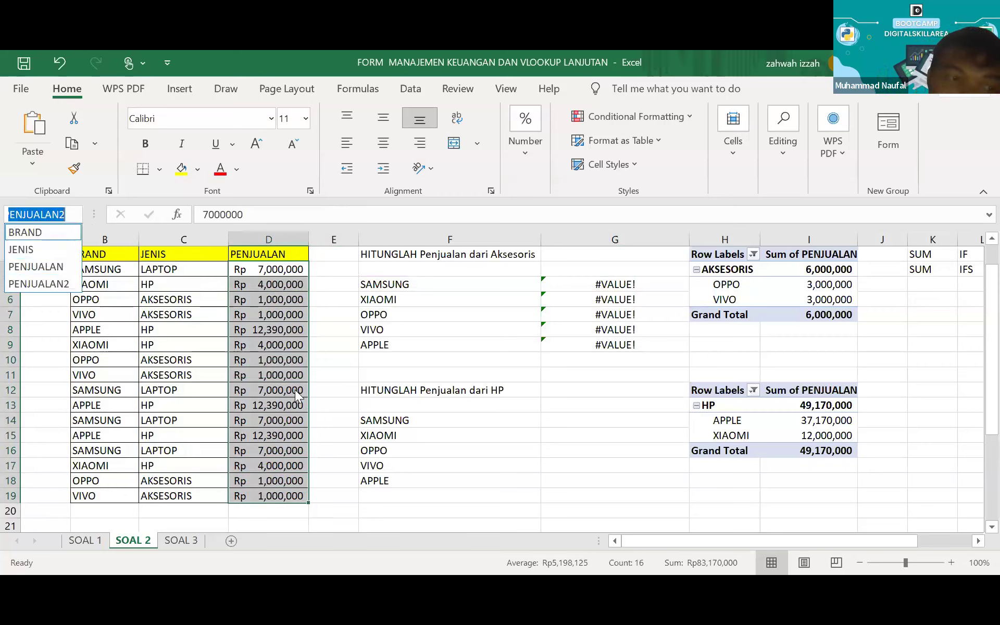
{"action": "left_click", "coordinate": [582, 302]}
- Change the sum range in the G5 SUMIFS formula to PENJUALAN2 and fill the formula down to G9
{"action": "left_click", "coordinate": [608, 283]}
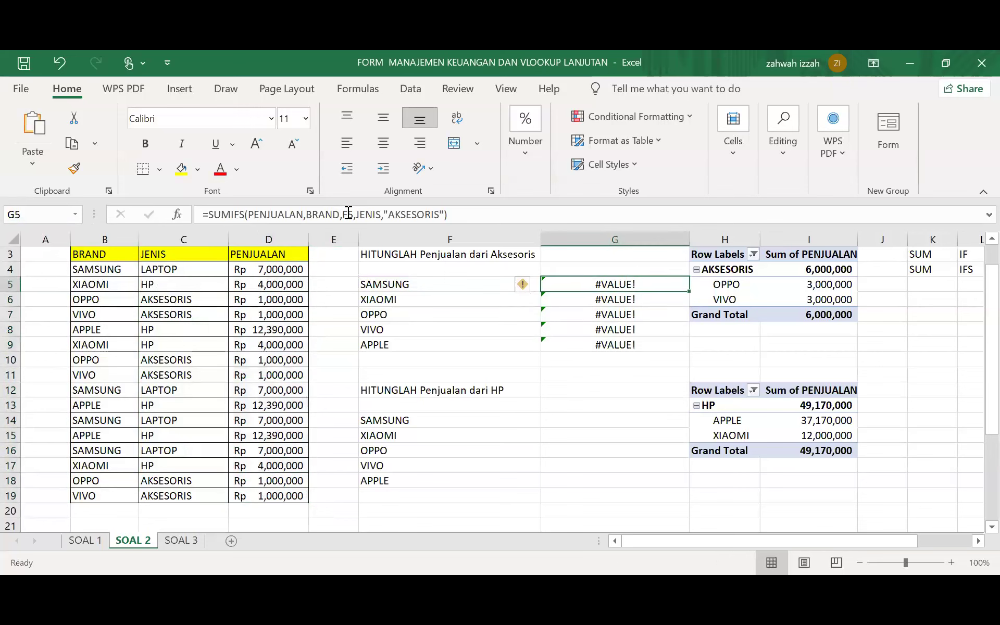
{"action": "left_click", "coordinate": [304, 215]}
{"action": "type", "text": "2"}
{"action": "key", "text": "Return"}
{"action": "left_click", "coordinate": [671, 282]}
{"action": "left_click_drag", "start_coordinate": [690, 291], "coordinate": [683, 346]}
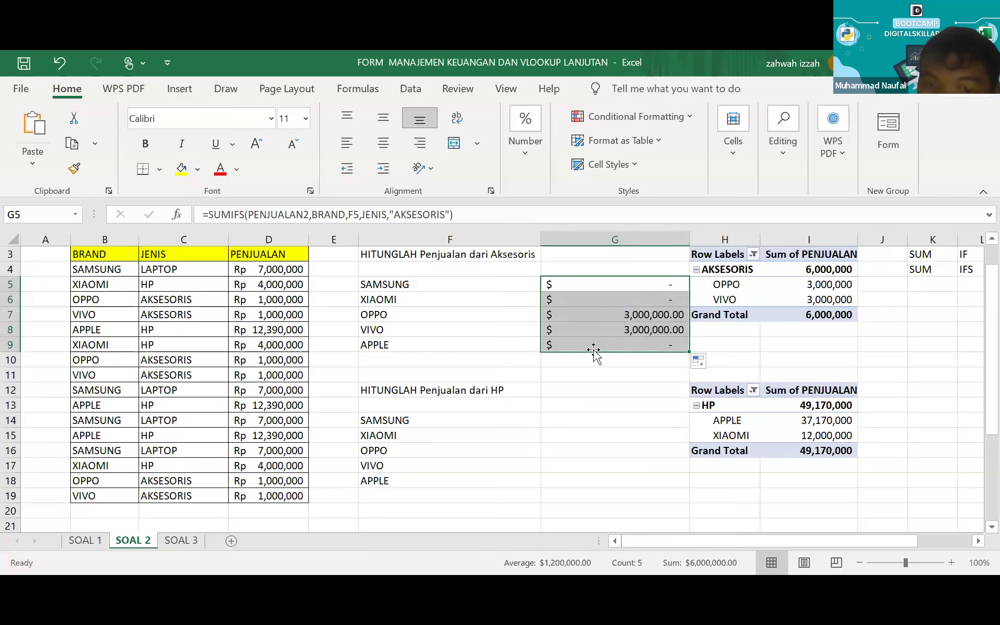
{"action": "left_click", "coordinate": [525, 143]}
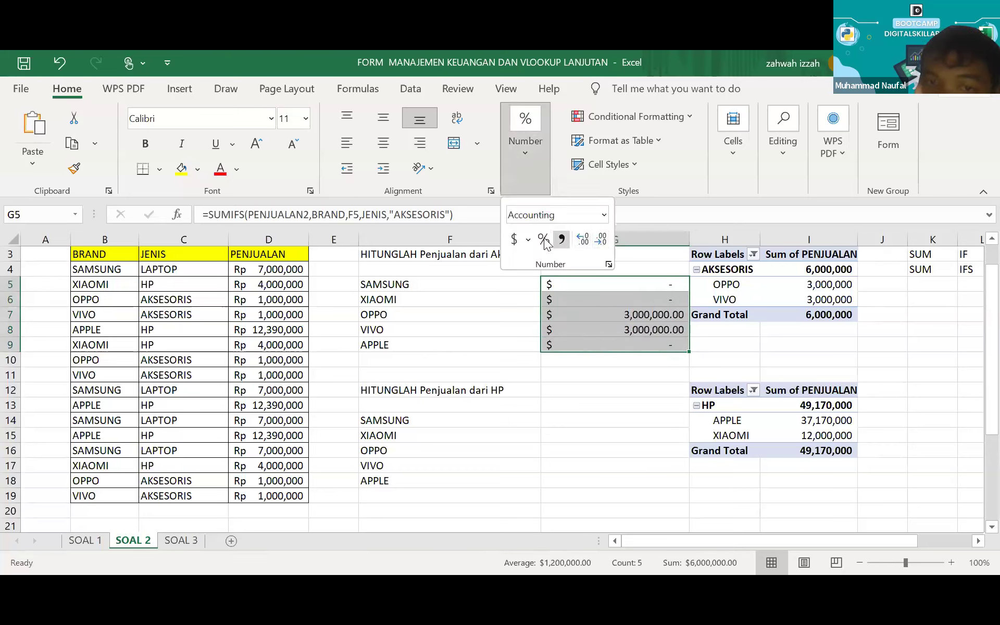
{"action": "left_click", "coordinate": [528, 240]}
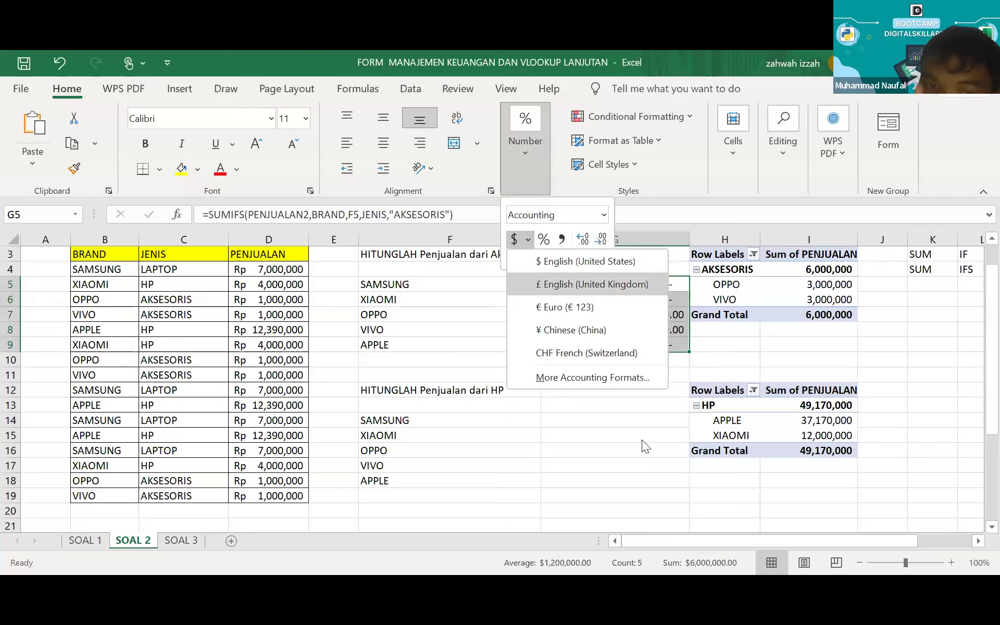
{"action": "left_click", "coordinate": [644, 339]}
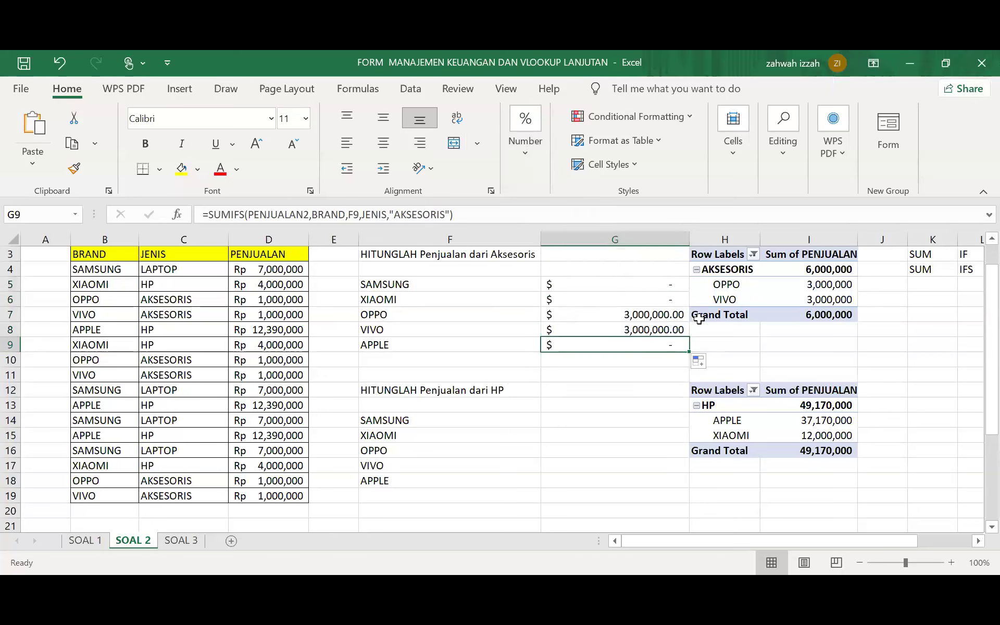